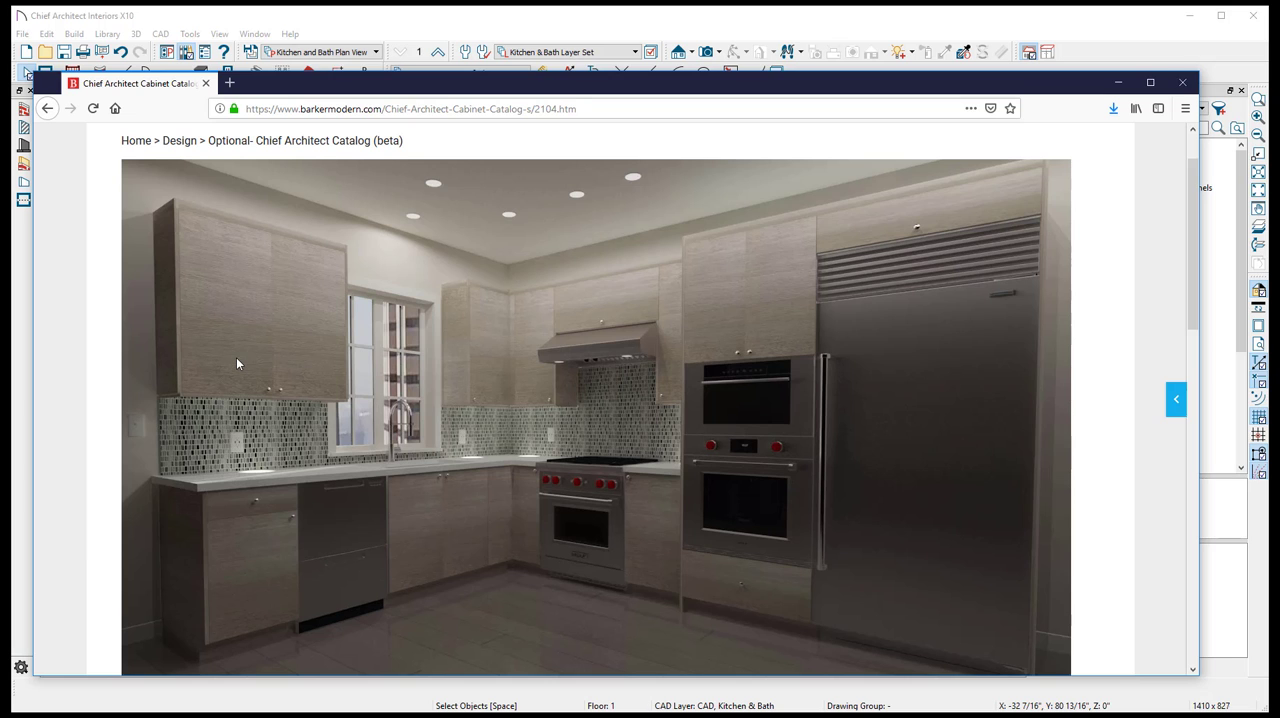
- Look over the Barker Modern Chief Architect catalog page, then browse the standard kitchen base cabinets
{"action": "scroll", "coordinate": [631, 564], "scroll_direction": "down", "scroll_amount": 2}
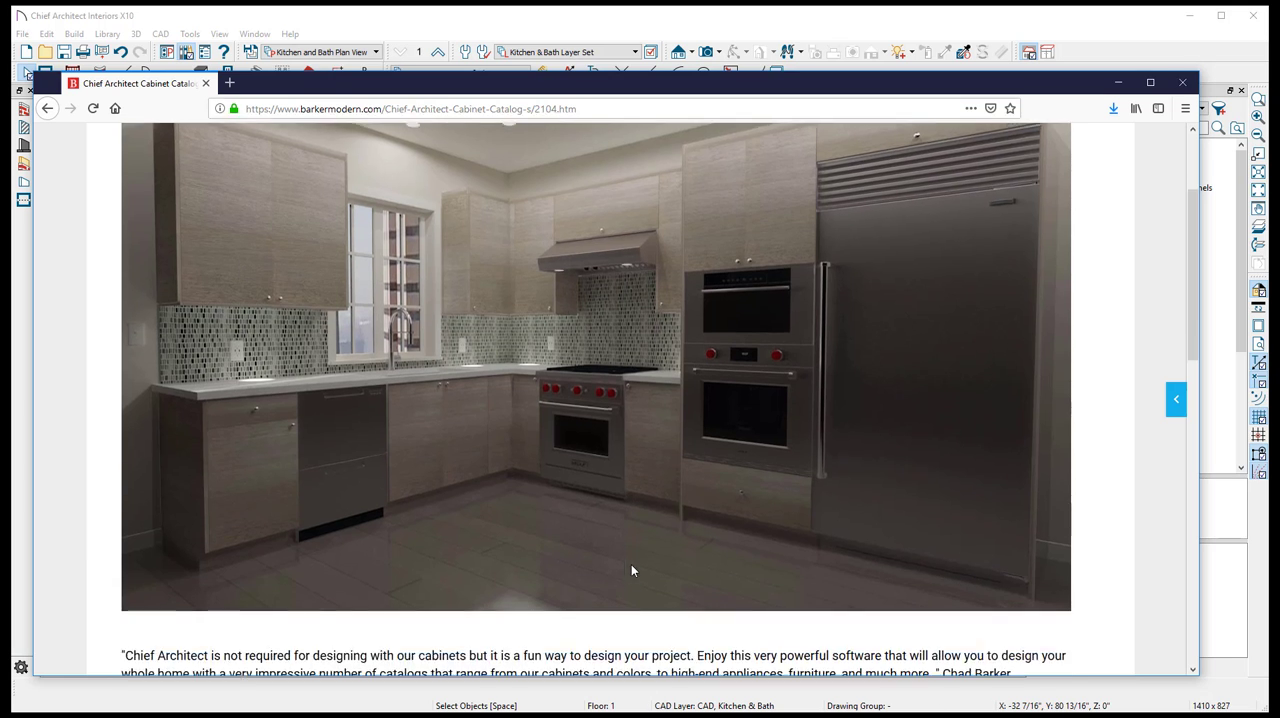
{"action": "scroll", "coordinate": [630, 566], "scroll_direction": "up", "scroll_amount": 2}
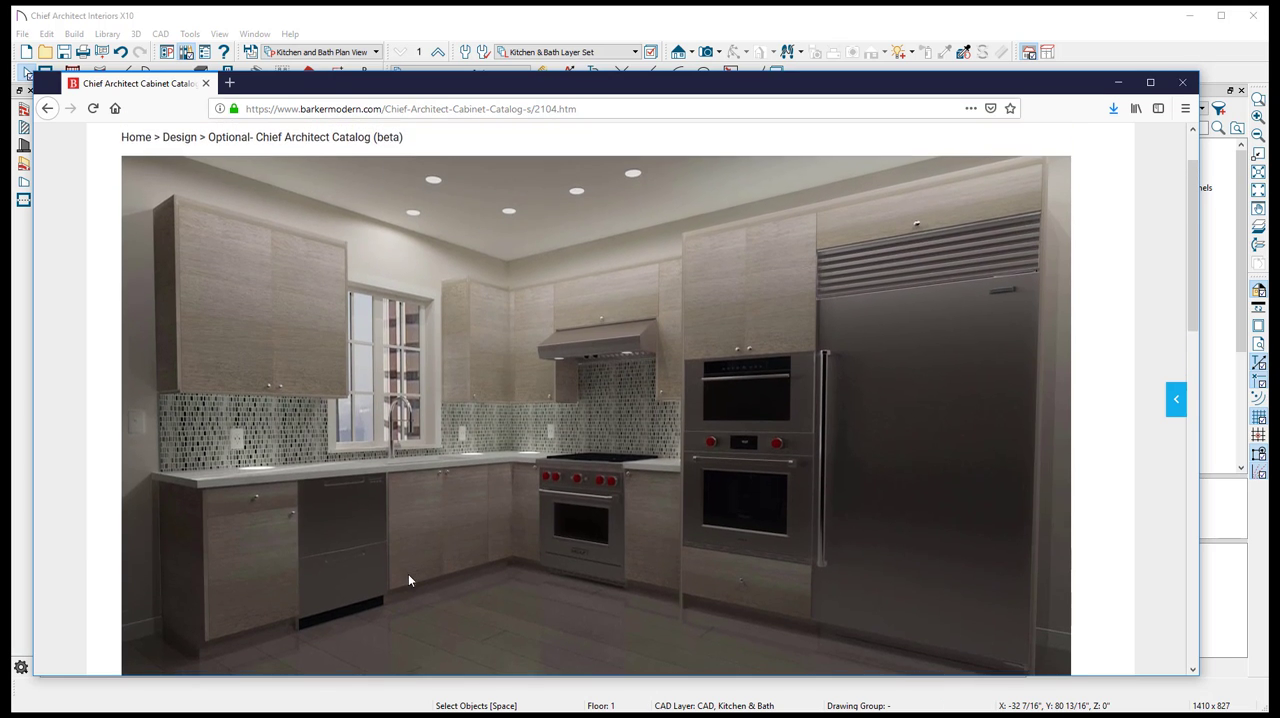
{"action": "scroll", "coordinate": [409, 578], "scroll_direction": "down", "scroll_amount": 1}
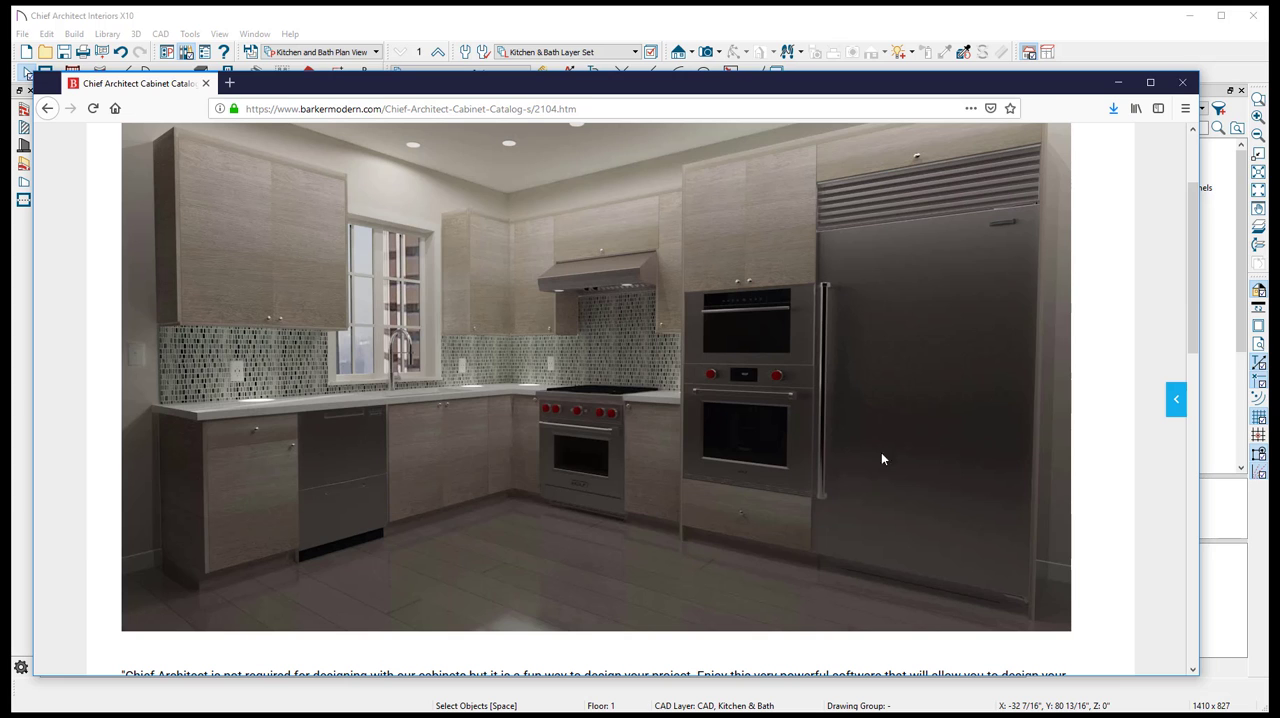
{"action": "scroll", "coordinate": [223, 342], "scroll_direction": "up", "scroll_amount": 3}
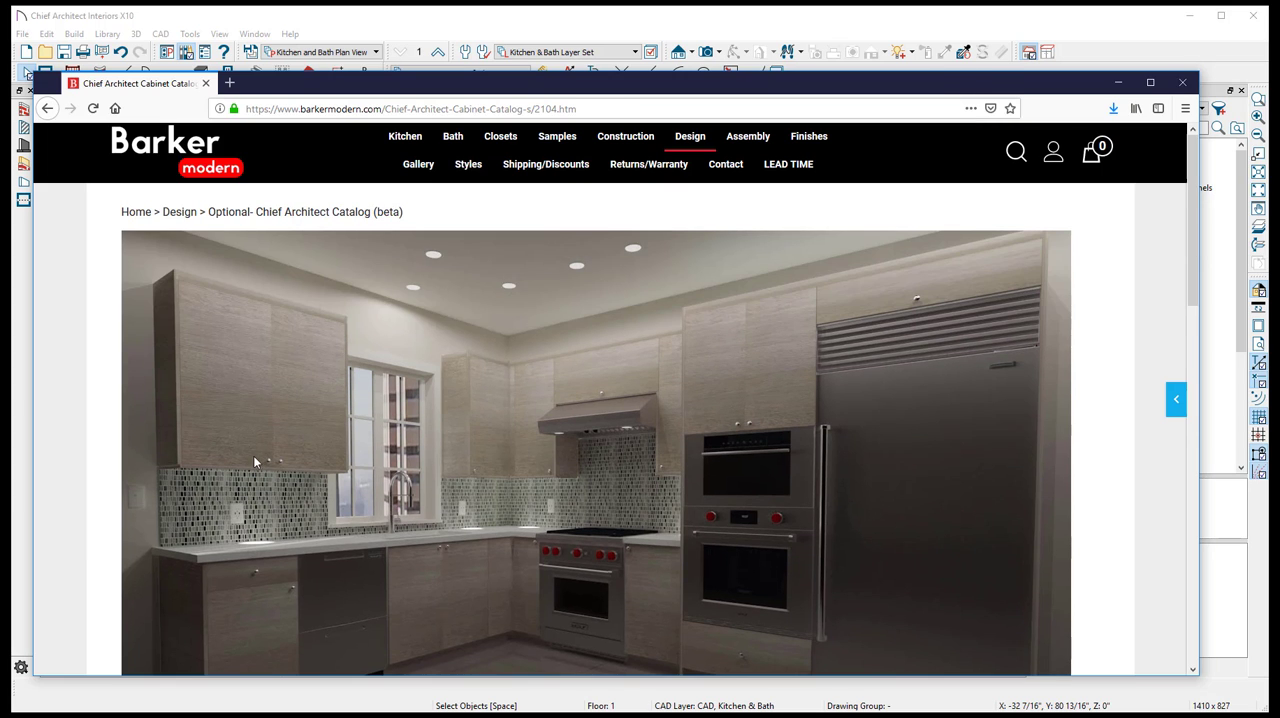
{"action": "mouse_move", "coordinate": [405, 136]}
{"action": "left_click", "coordinate": [399, 164]}
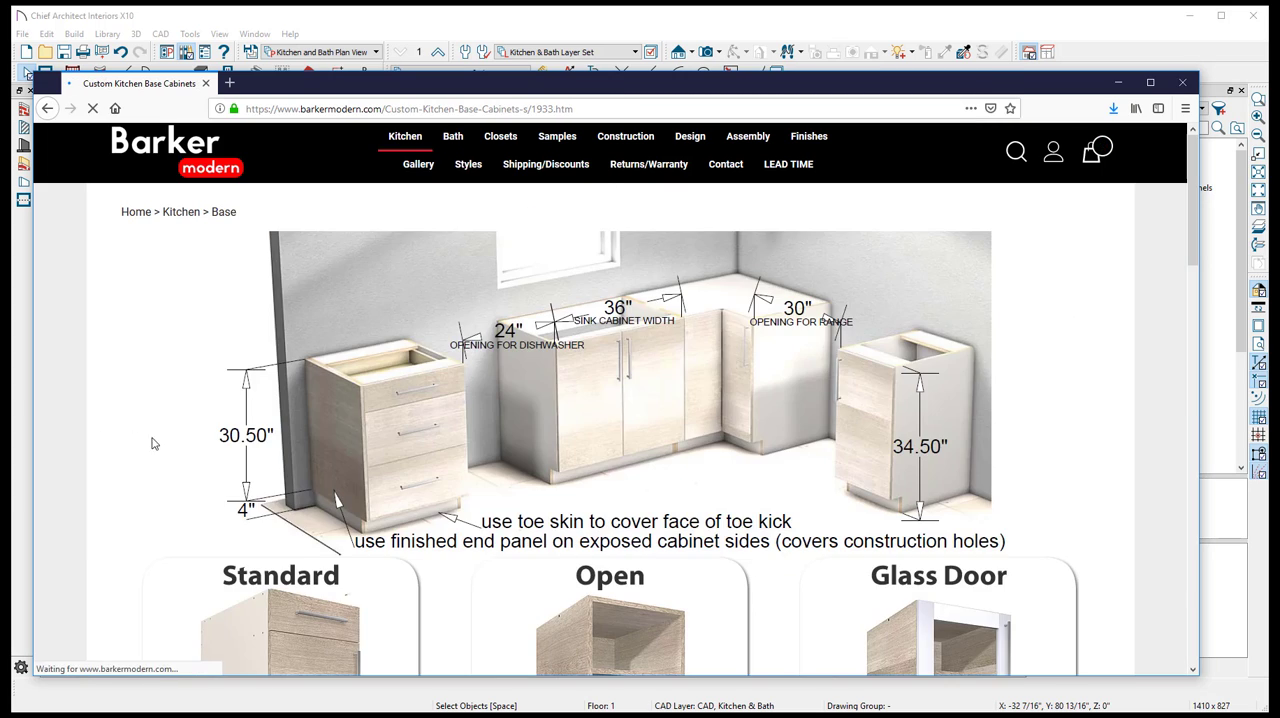
{"action": "scroll", "coordinate": [406, 491], "scroll_direction": "down", "scroll_amount": 3}
{"action": "left_click", "coordinate": [308, 433]}
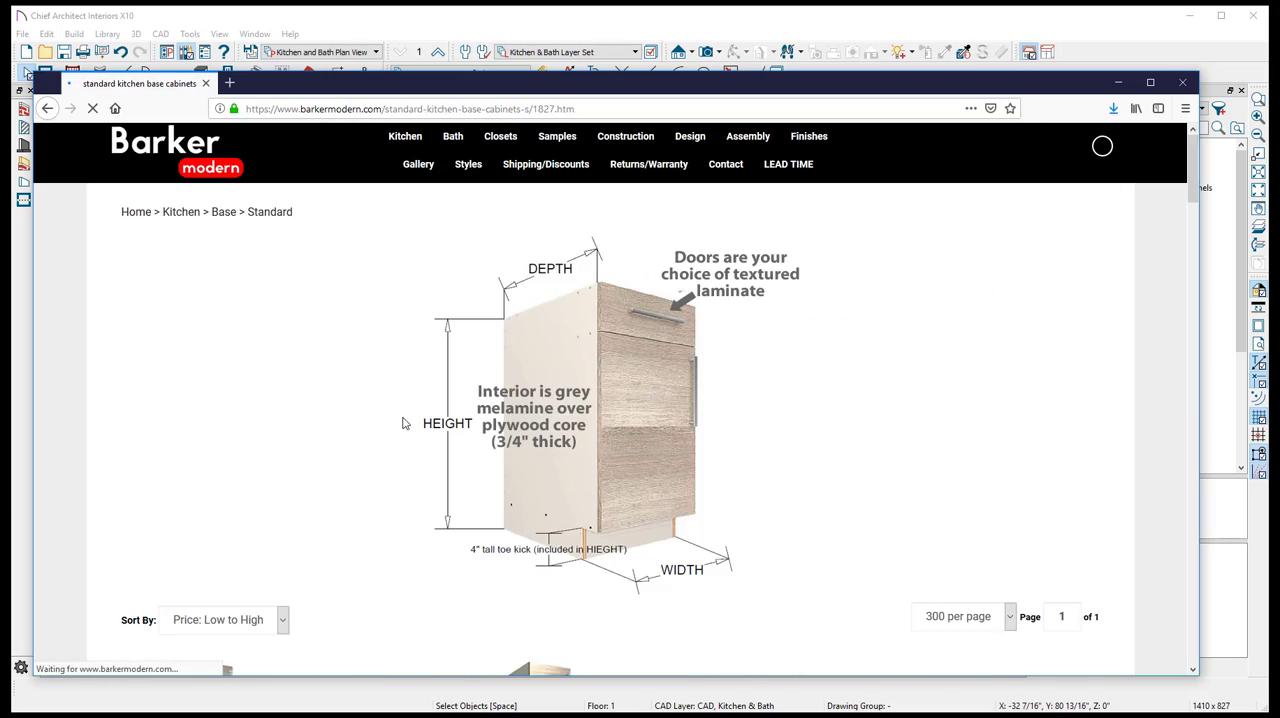
{"action": "scroll", "coordinate": [404, 421], "scroll_direction": "down", "scroll_amount": 10}
{"action": "scroll", "coordinate": [405, 457], "scroll_direction": "down", "scroll_amount": 5}
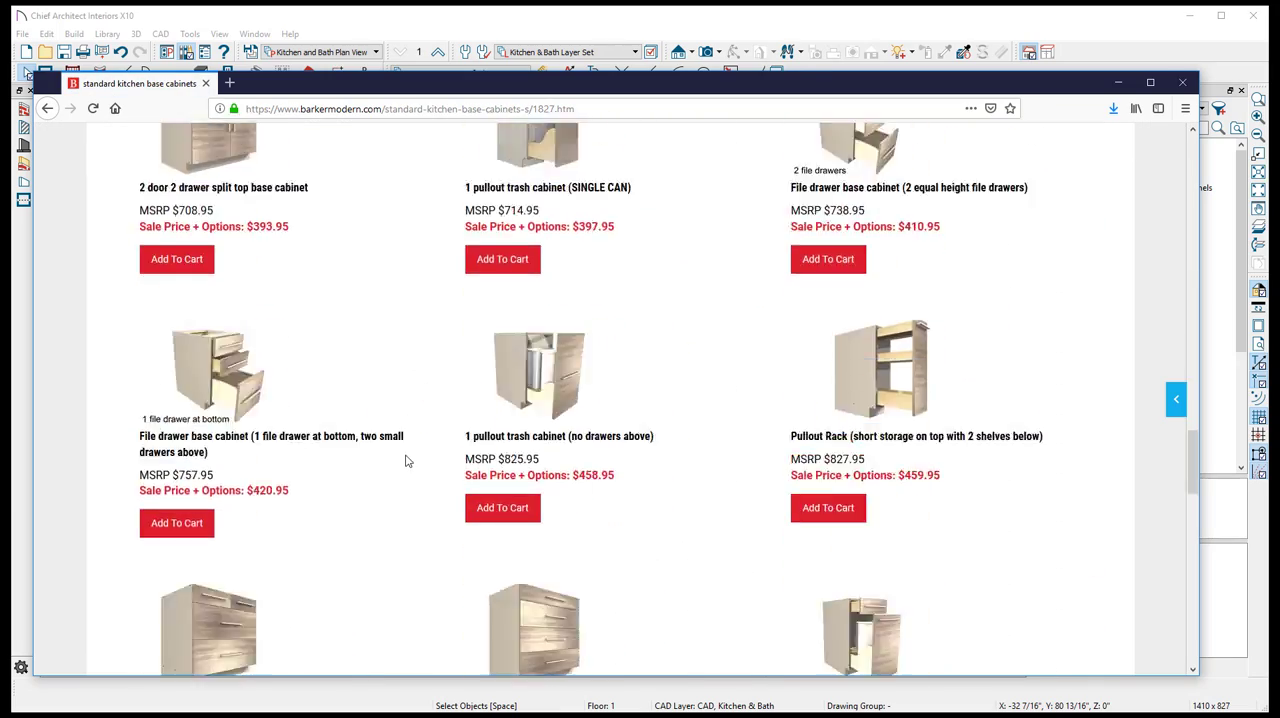
{"action": "scroll", "coordinate": [414, 480], "scroll_direction": "up", "scroll_amount": 15}
{"action": "scroll", "coordinate": [419, 486], "scroll_direction": "up", "scroll_amount": 3}
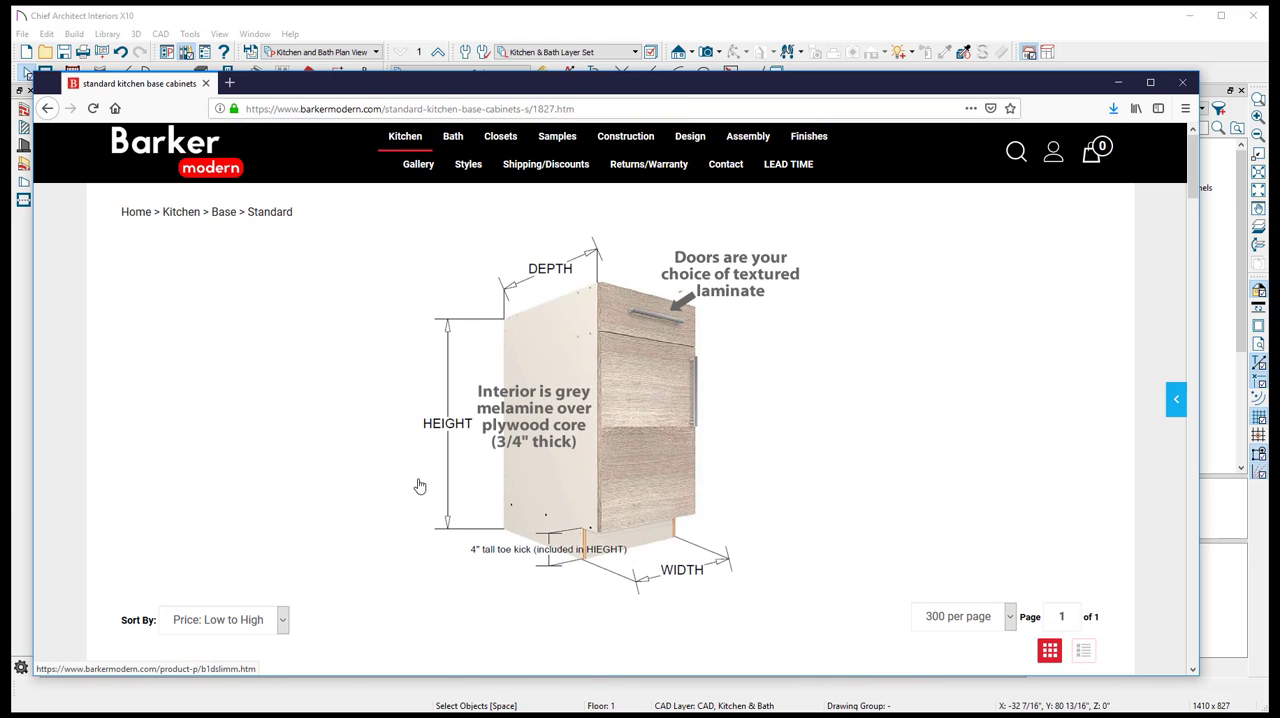
- Switch to Chief Architect Interiors and examine the existing kitchen in a Perspective Full Overview facing the range corner
{"action": "left_click", "coordinate": [1118, 84]}
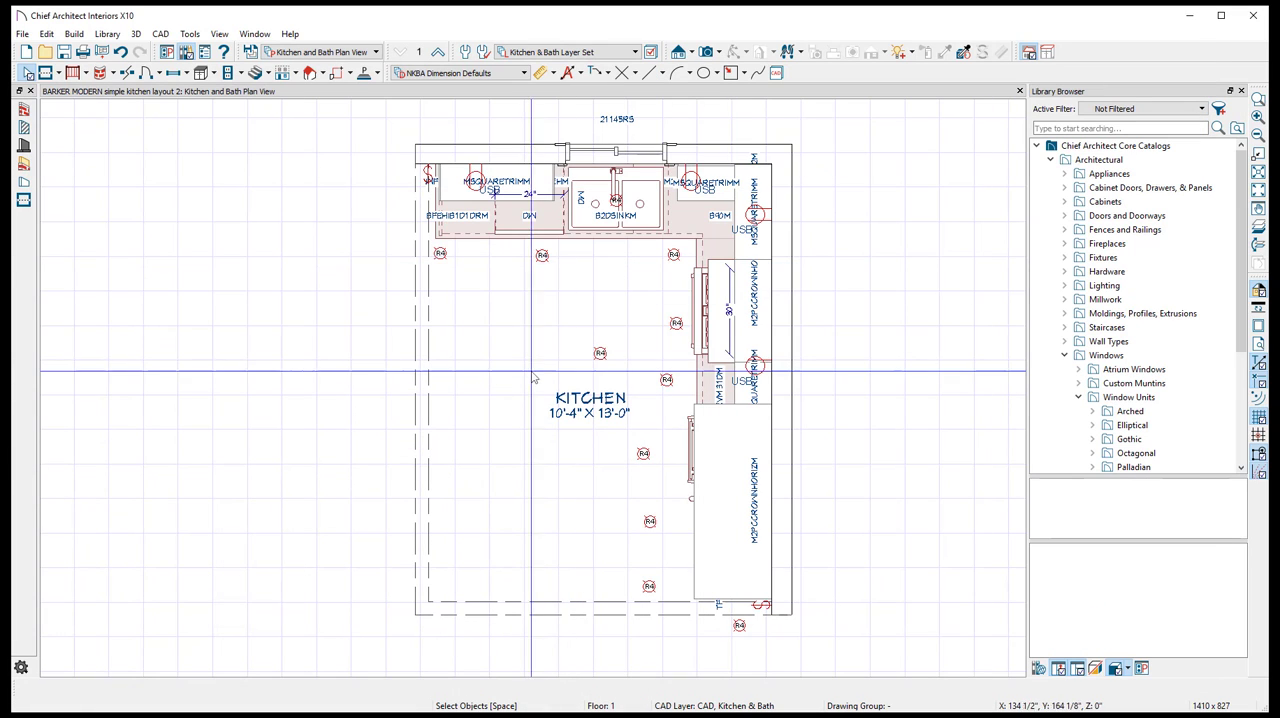
{"action": "left_click", "coordinate": [717, 52]}
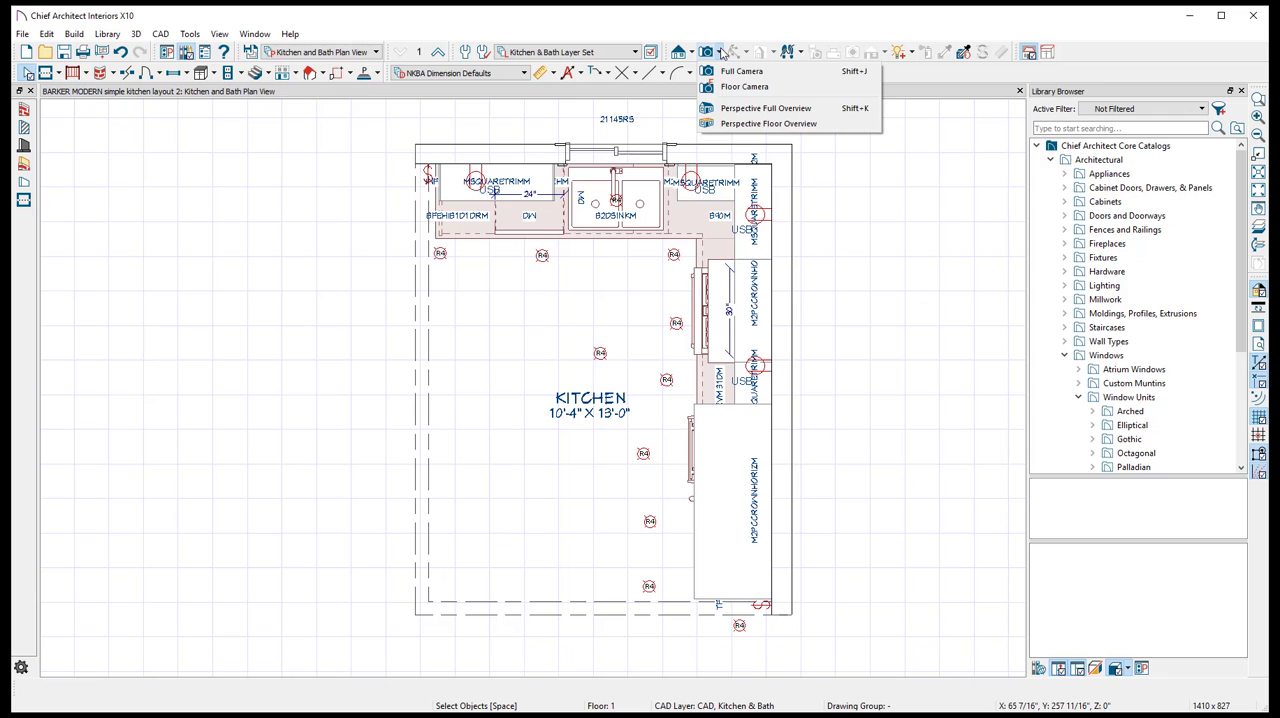
{"action": "left_click", "coordinate": [731, 109]}
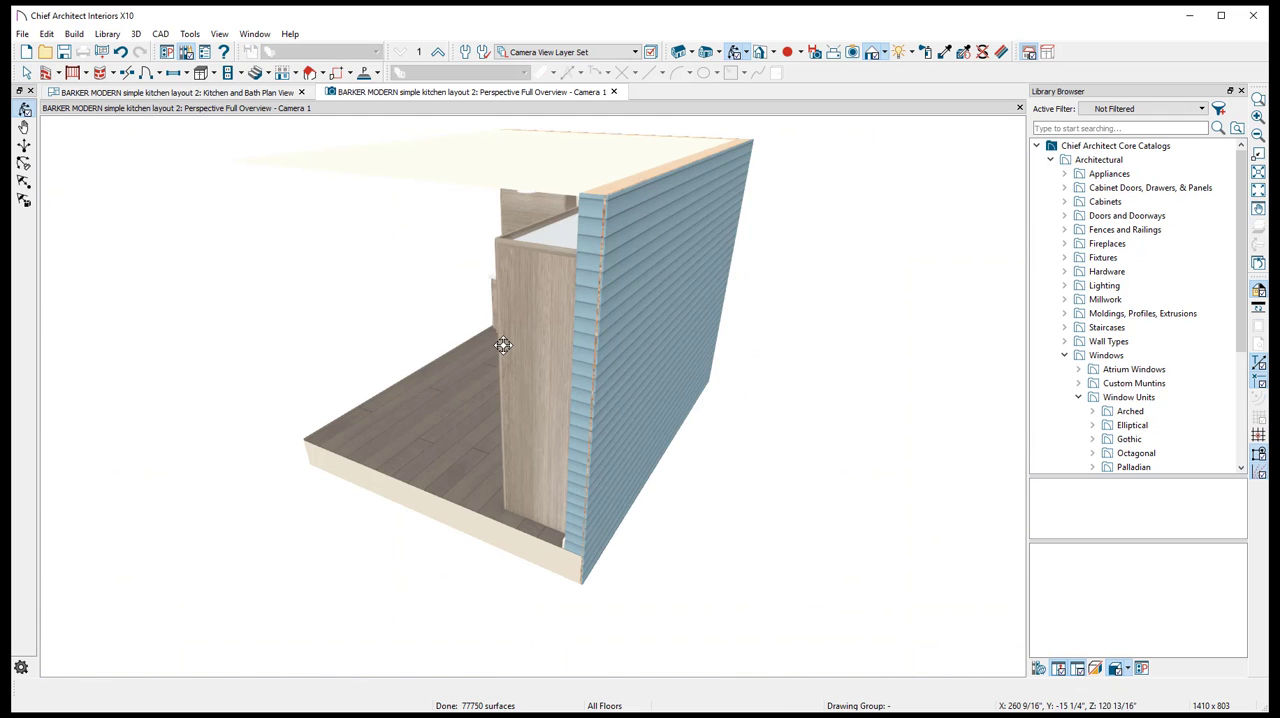
{"action": "left_click_drag", "start_coordinate": [520, 353], "coordinate": [740, 255]}
{"action": "scroll", "coordinate": [527, 296], "scroll_direction": "up", "scroll_amount": 5}
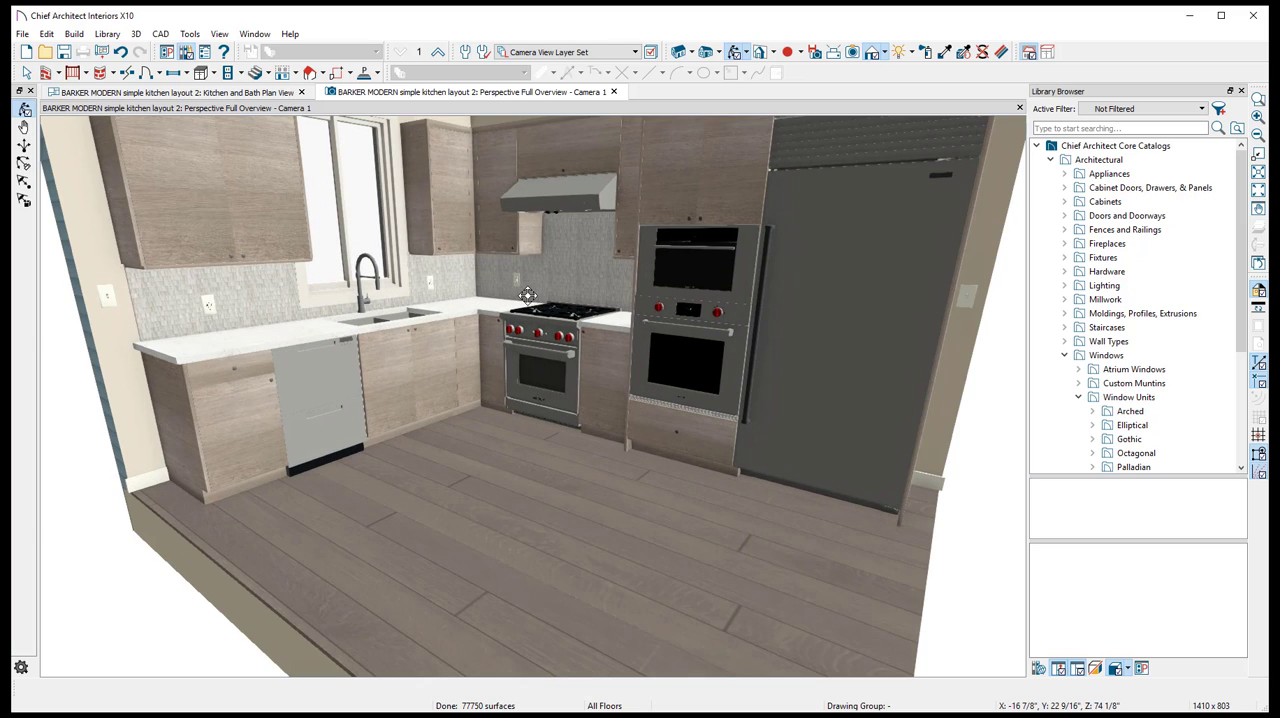
{"action": "scroll", "coordinate": [528, 158], "scroll_direction": "down", "scroll_amount": 2}
{"action": "middle_click_drag", "start_coordinate": [528, 158], "coordinate": [515, 319]}
{"action": "scroll", "coordinate": [515, 319], "scroll_direction": "up", "scroll_amount": 2}
{"action": "scroll", "coordinate": [515, 319], "scroll_direction": "down", "scroll_amount": 1}
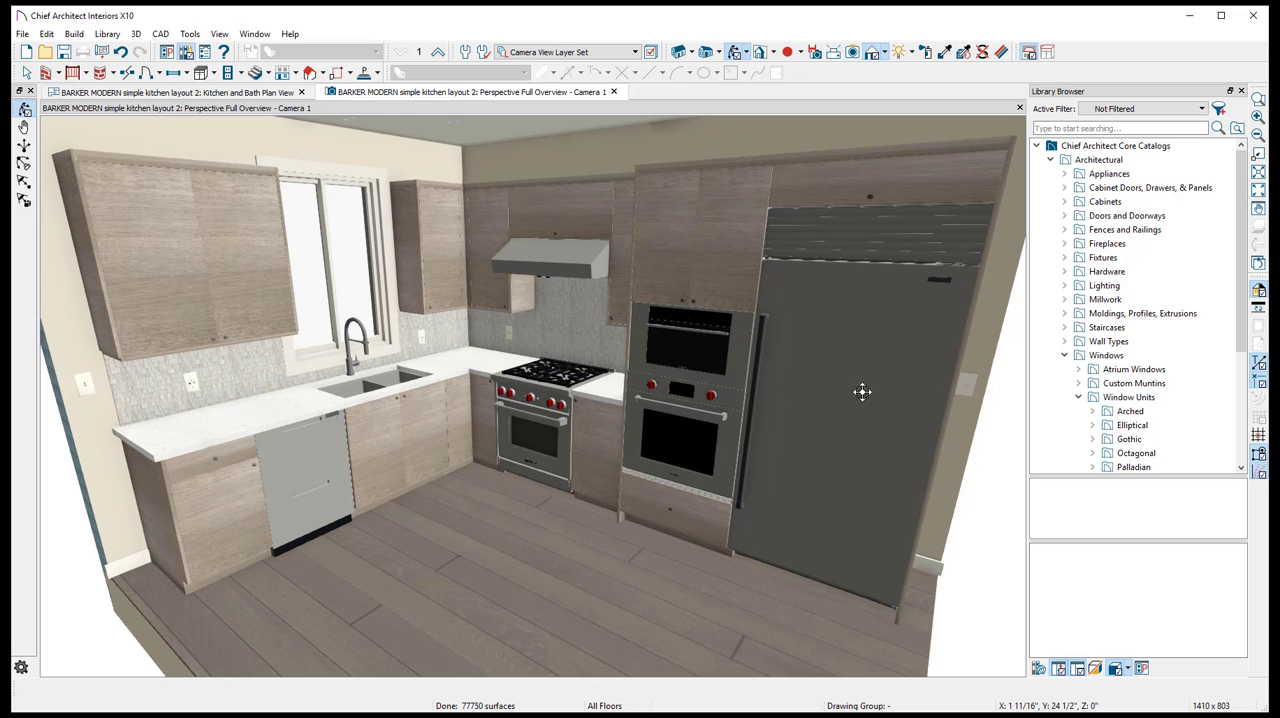
- In the floor plan, delete the cabinets, appliances, fixtures and room dividers, plus the wall switch and the overview camera
{"action": "left_click", "coordinate": [241, 92]}
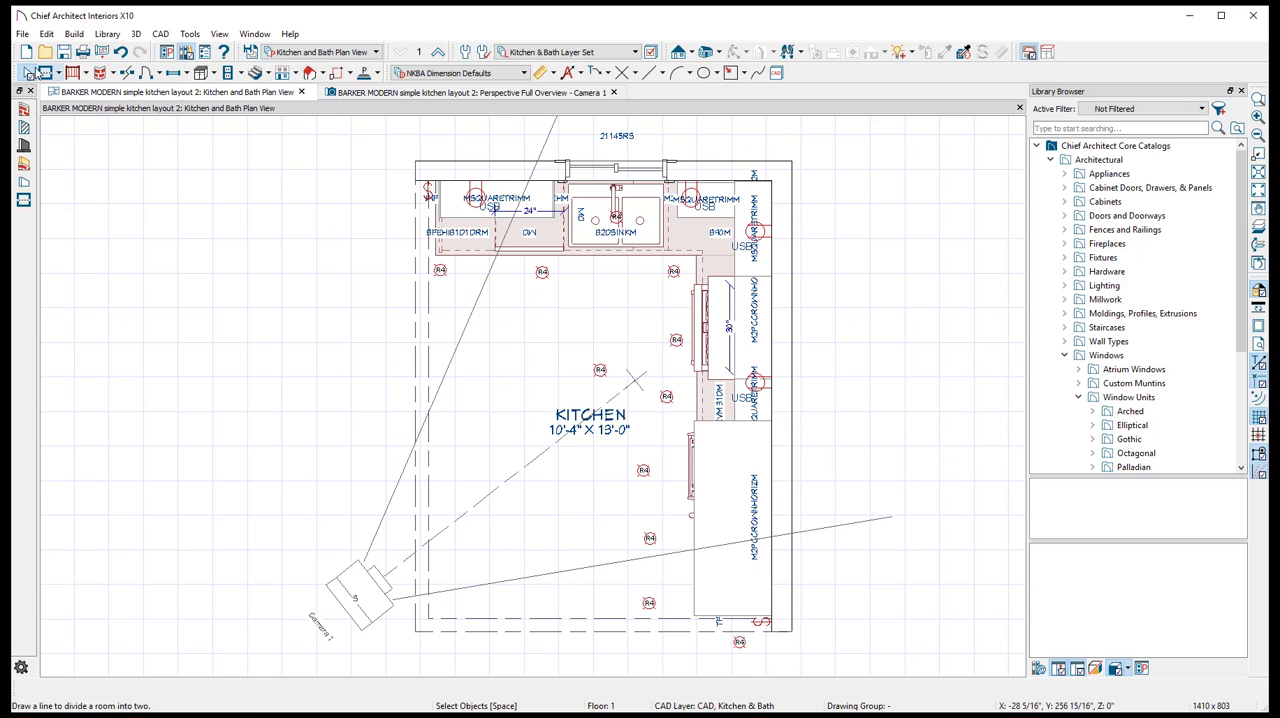
{"action": "left_click_drag", "start_coordinate": [384, 205], "coordinate": [767, 652]}
{"action": "key", "text": "Delete"}
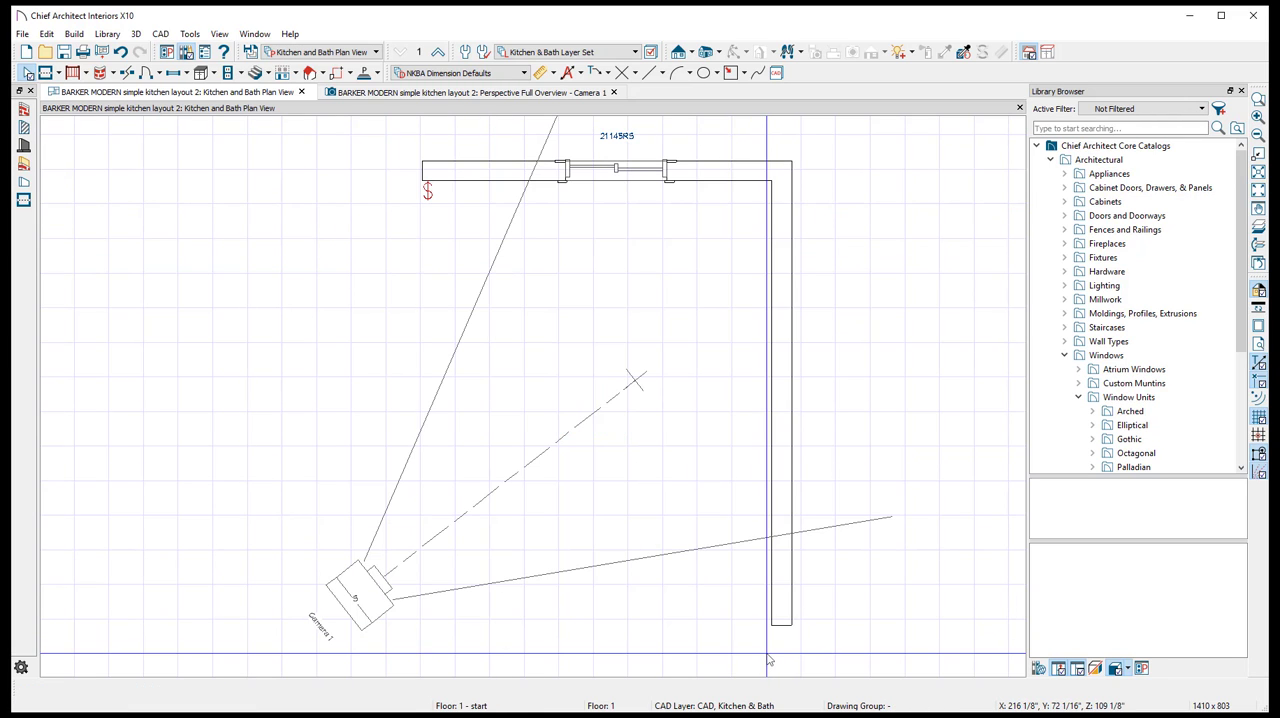
{"action": "left_click", "coordinate": [428, 190]}
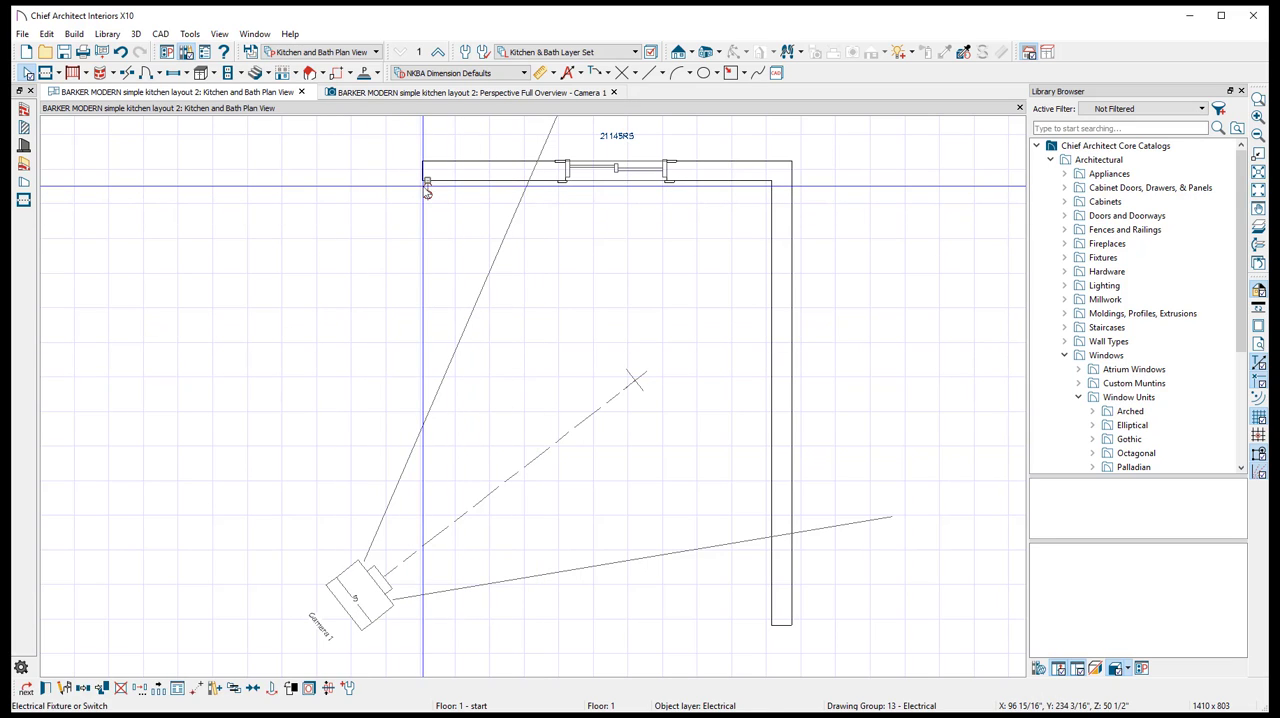
{"action": "key", "text": "Delete"}
{"action": "left_click", "coordinate": [357, 604]}
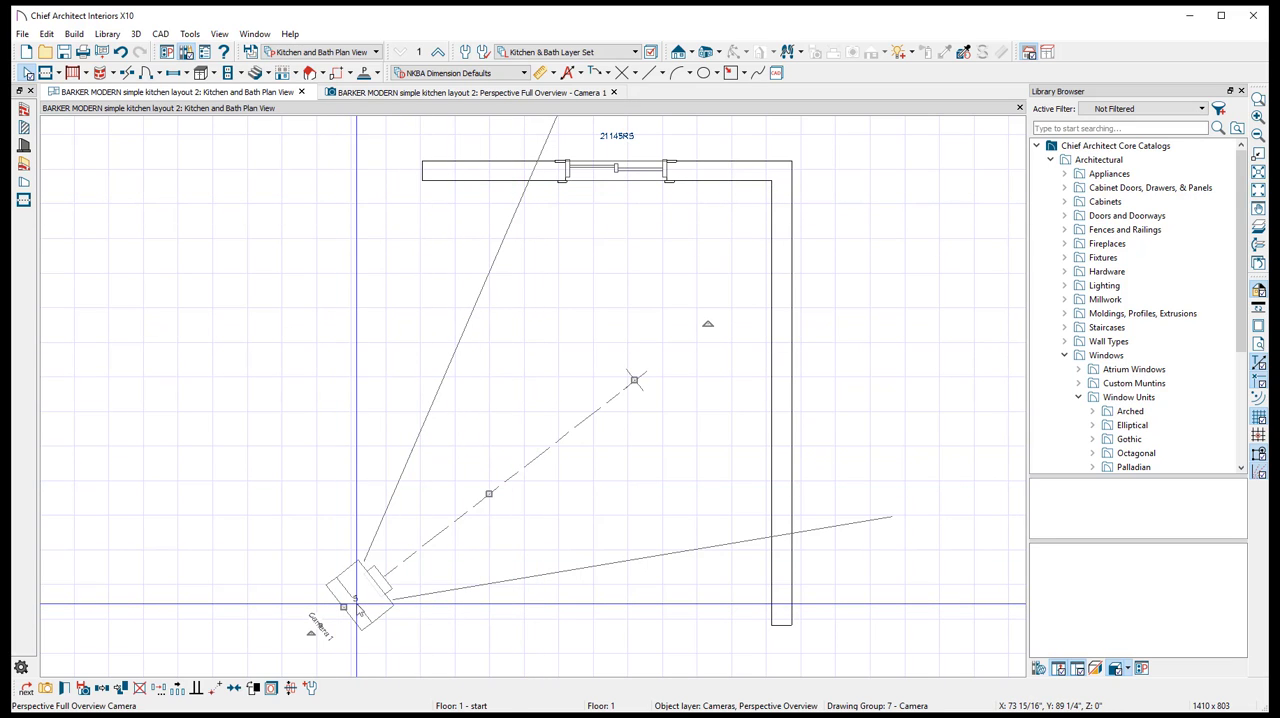
{"action": "key", "text": "Delete"}
- Create a new Perspective Full Overview looking into the corner between the window wall and the side wall
{"action": "left_click", "coordinate": [703, 53]}
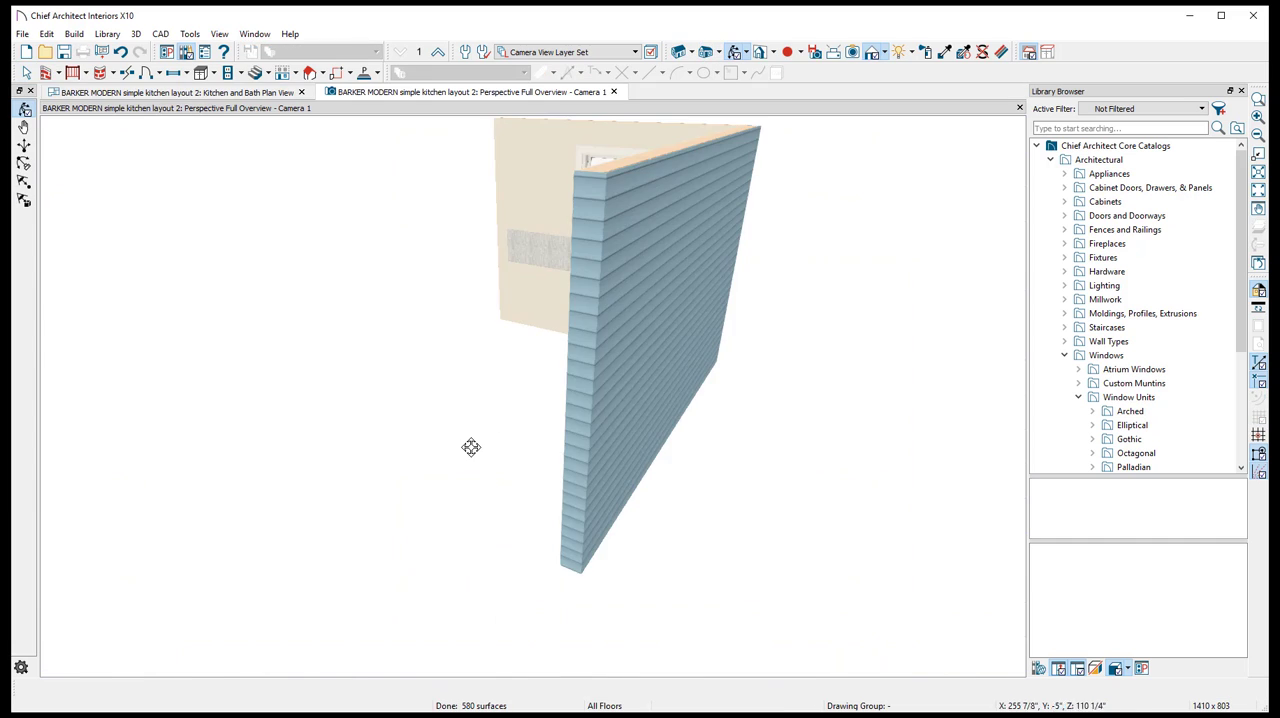
{"action": "left_click_drag", "start_coordinate": [494, 427], "coordinate": [635, 375]}
{"action": "scroll", "coordinate": [551, 253], "scroll_direction": "up", "scroll_amount": 5}
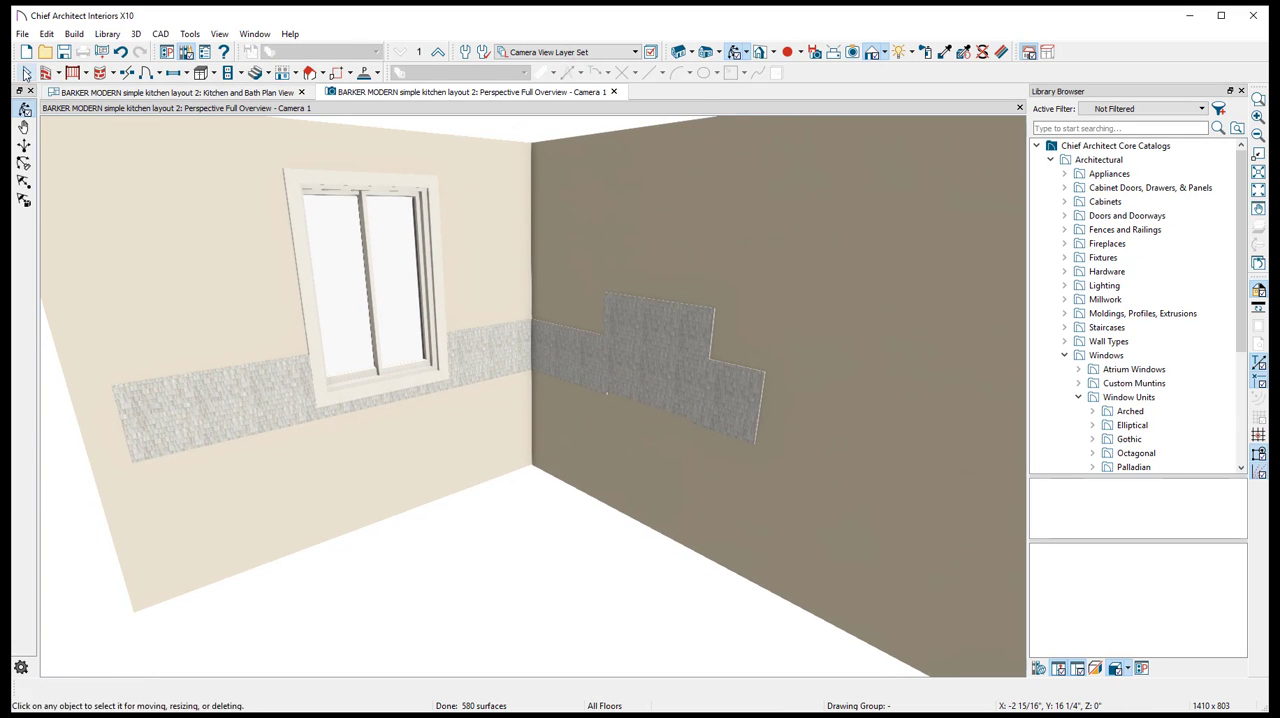
- Delete the custom backsplashes from the window wall and the adjoining side wall
{"action": "left_click", "coordinate": [220, 443]}
{"action": "key", "text": "Delete"}
{"action": "left_click", "coordinate": [613, 388]}
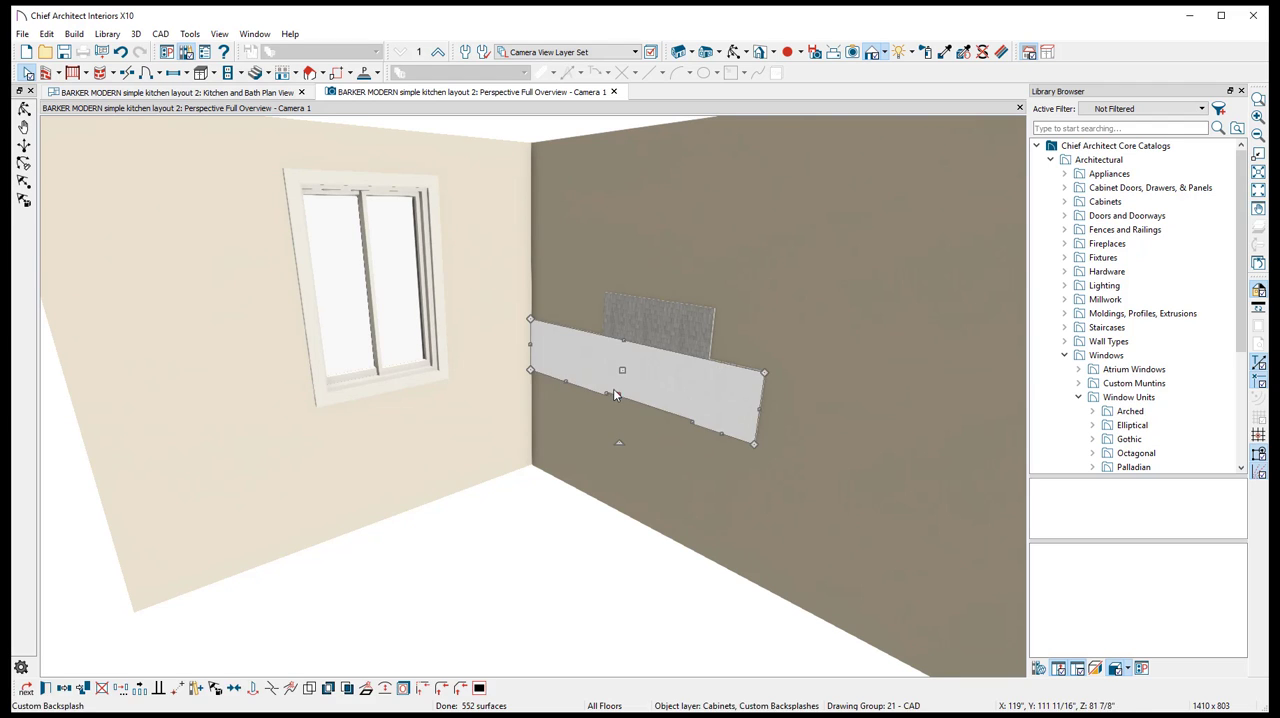
{"action": "key", "text": "Delete"}
{"action": "left_click", "coordinate": [641, 332]}
{"action": "key", "text": "Delete"}
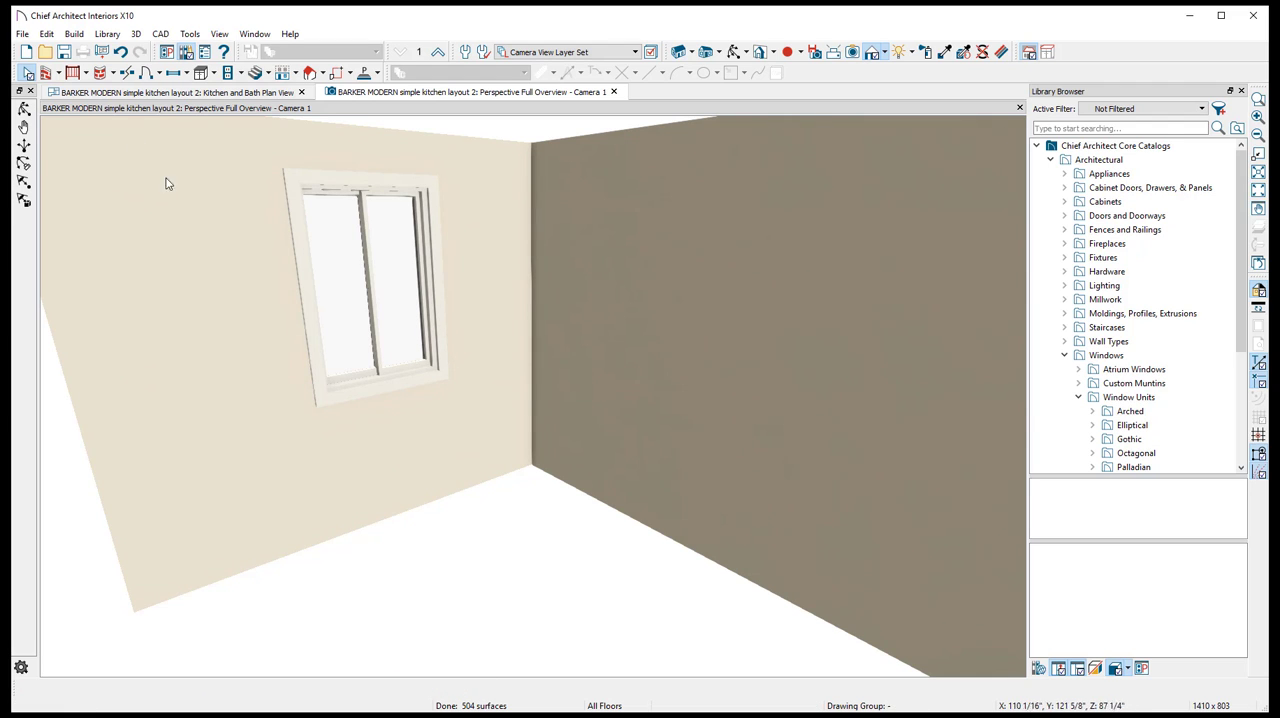
- Draw room dividers in the floor plan to close the two open sides between the free ends of the walls
{"action": "left_click", "coordinate": [79, 93]}
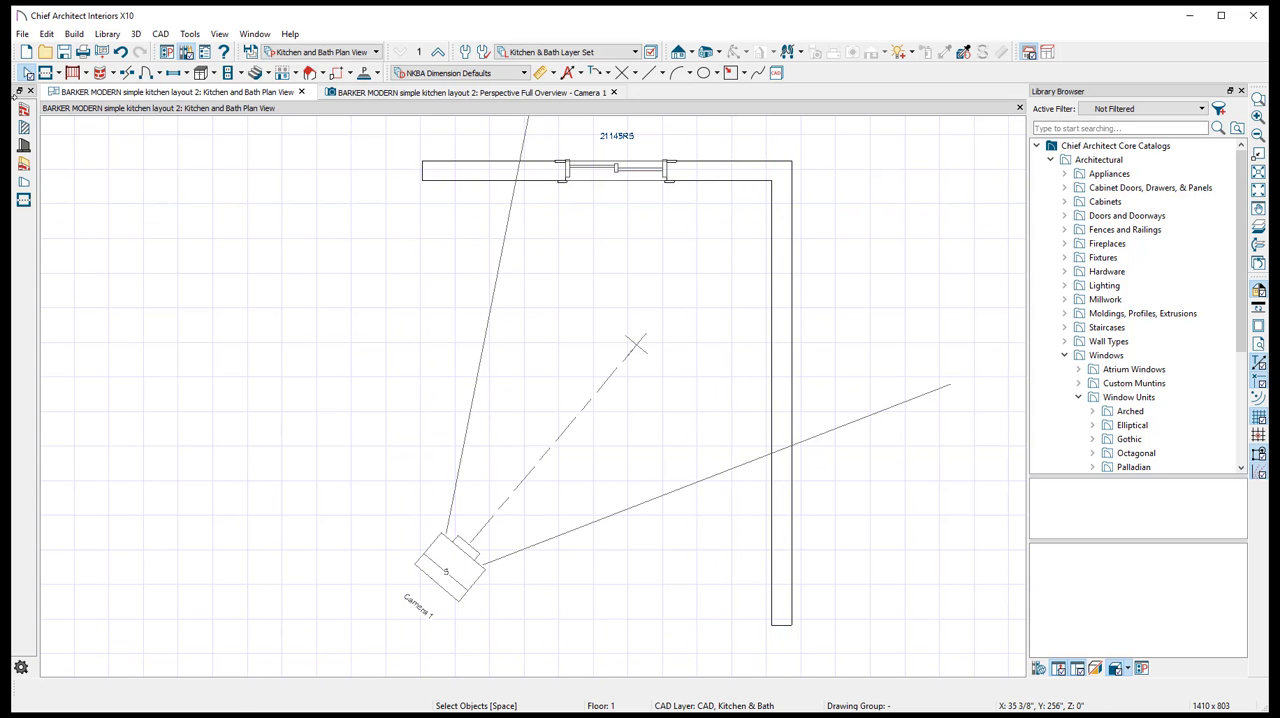
{"action": "left_click", "coordinate": [45, 72]}
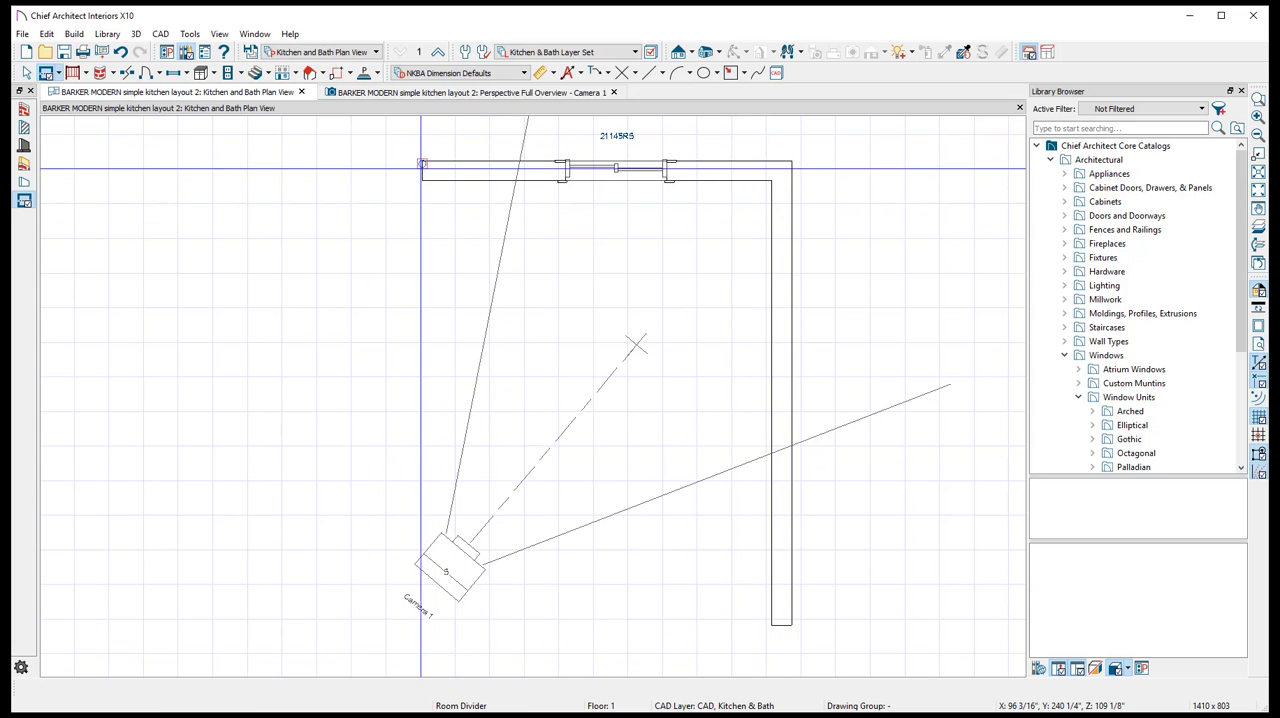
{"action": "left_click_drag", "start_coordinate": [422, 179], "coordinate": [791, 625]}
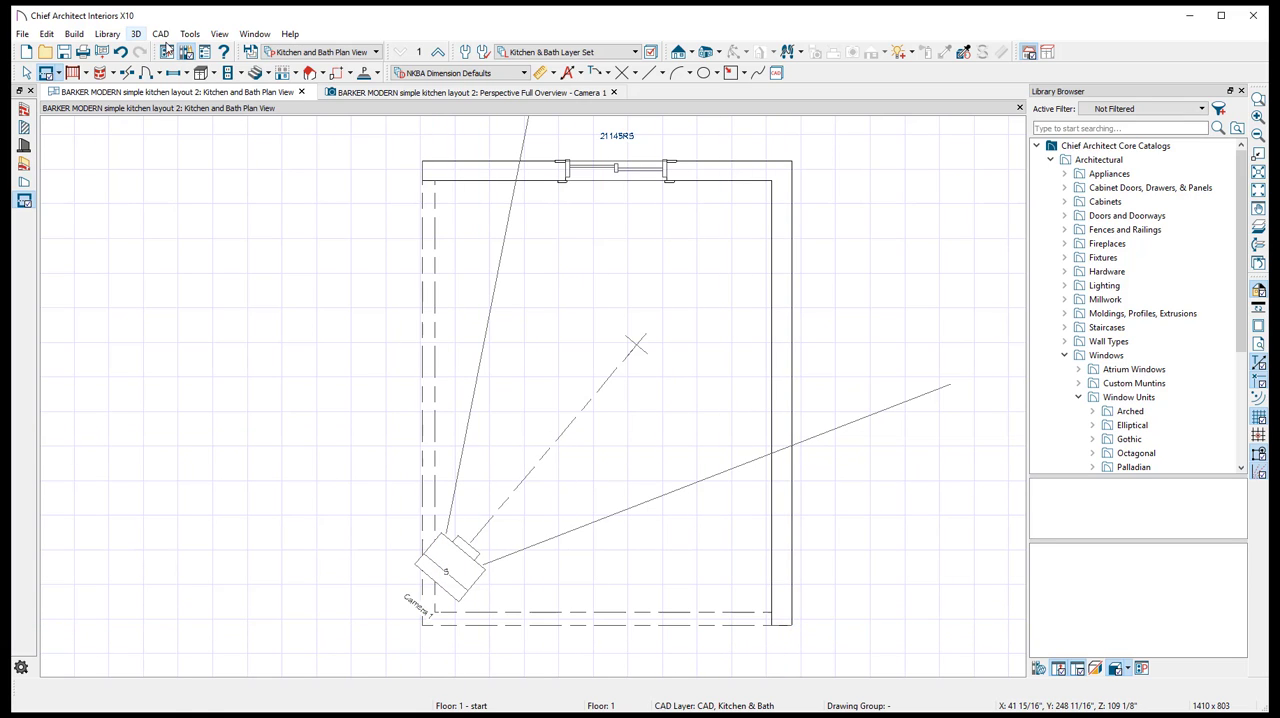
- Set the enclosed room's type to Kitchen and show the room in the perspective overview
{"action": "left_click", "coordinate": [26, 72]}
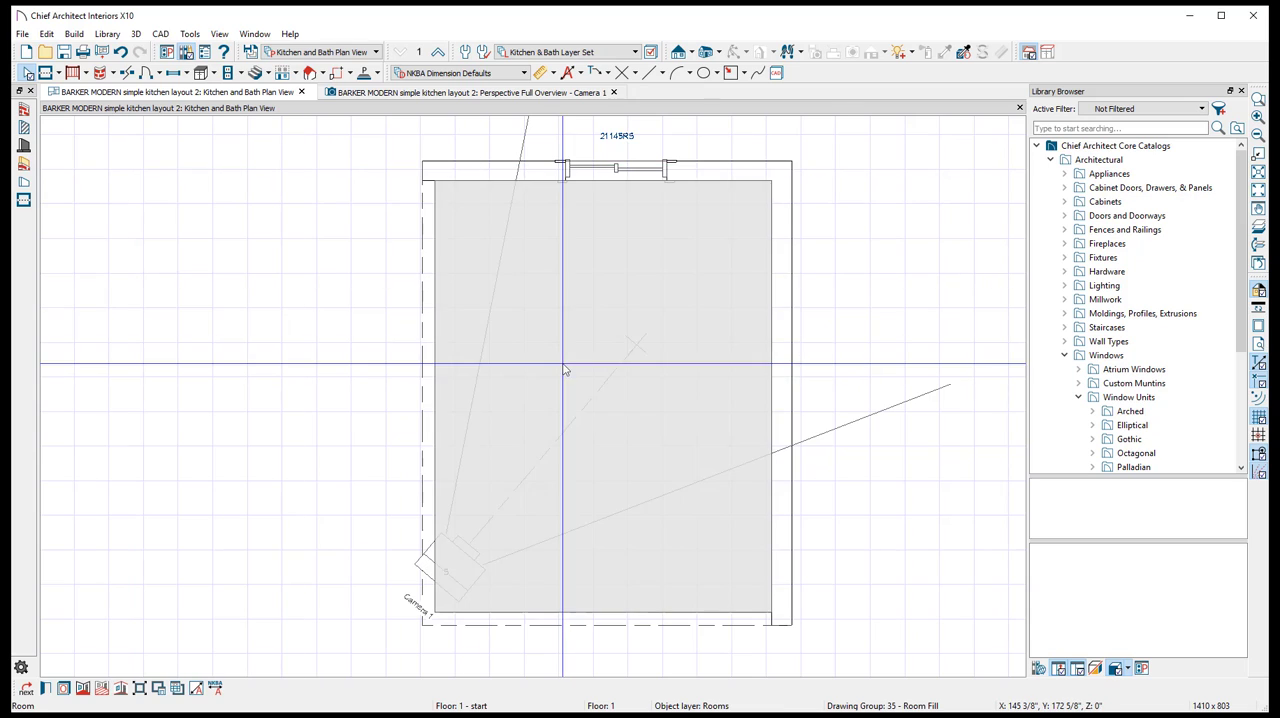
{"action": "double_click", "coordinate": [566, 373]}
{"action": "left_click", "coordinate": [612, 126]}
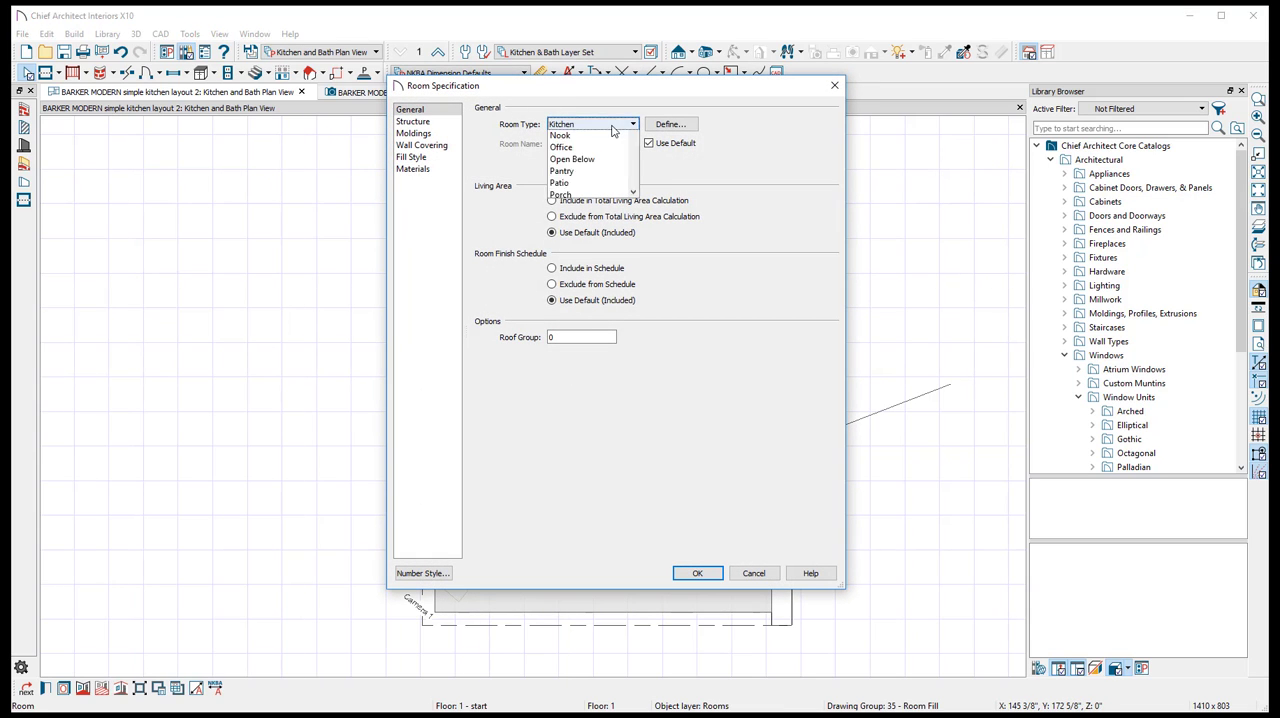
{"action": "left_click", "coordinate": [613, 130]}
{"action": "left_click", "coordinate": [697, 575]}
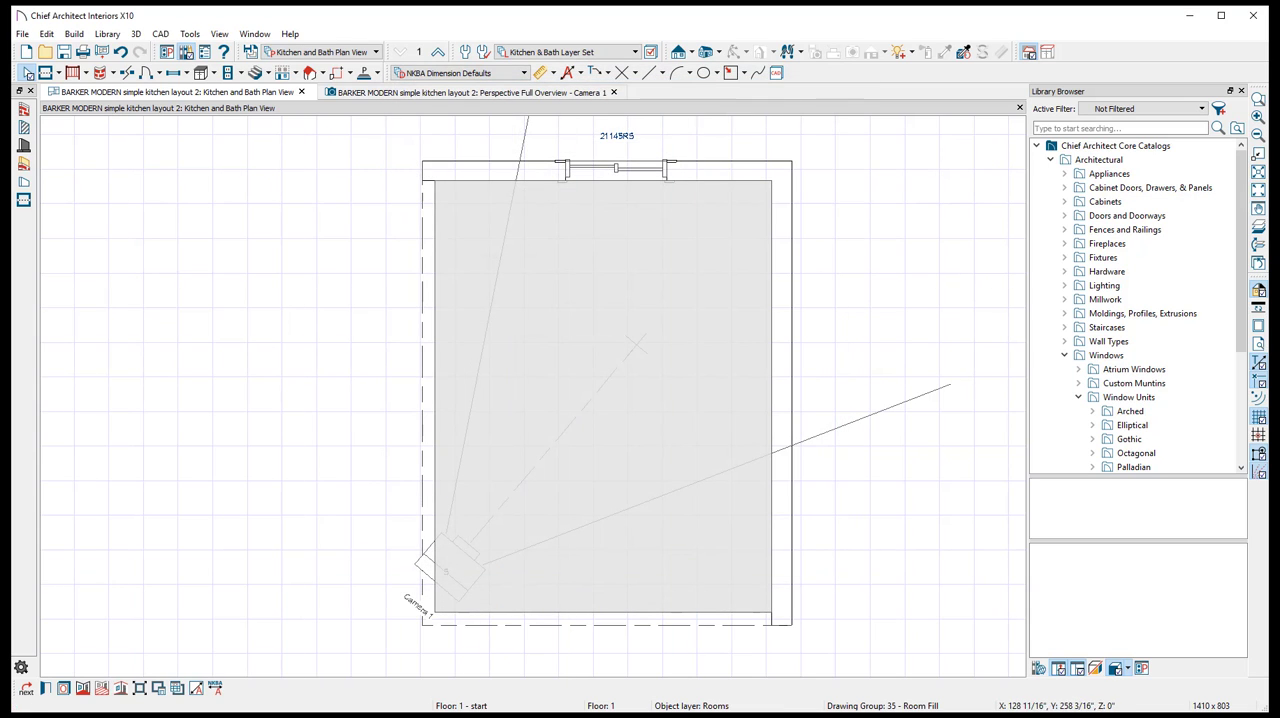
{"action": "left_click", "coordinate": [460, 92]}
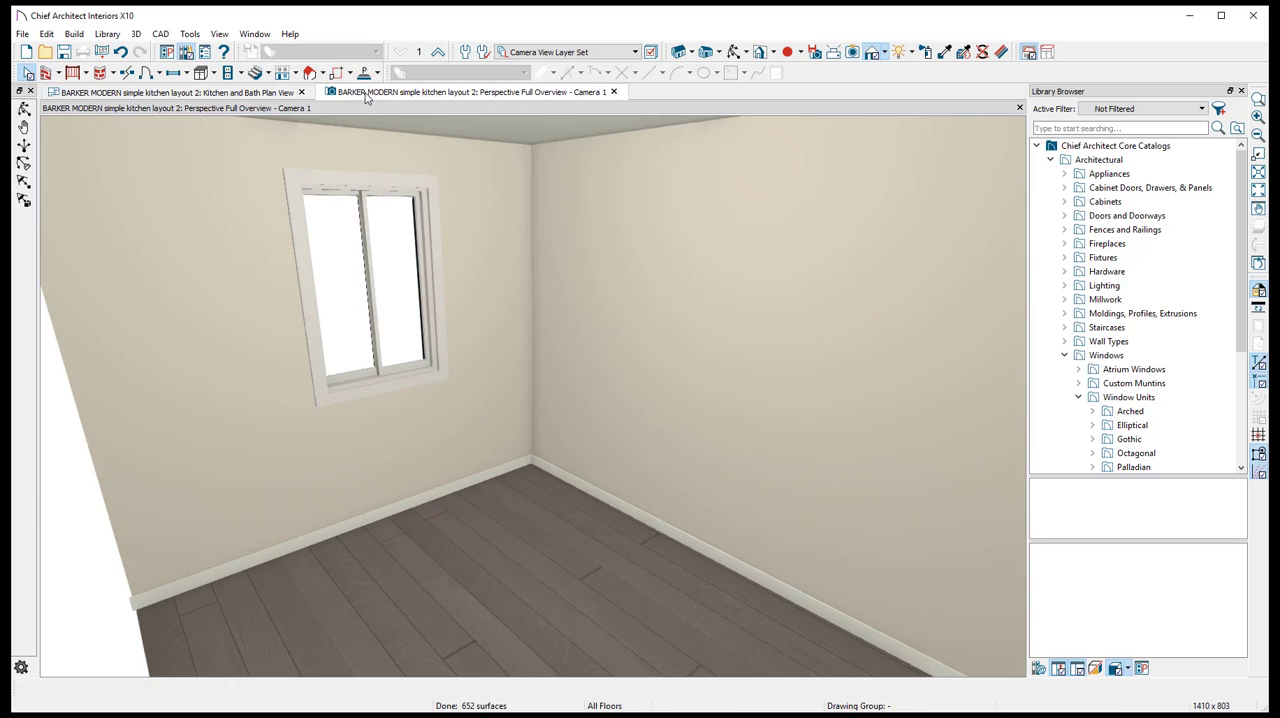
- Review the ceiling heights and floor structure settings in the kitchen's room specification
{"action": "left_click", "coordinate": [128, 95]}
{"action": "double_click", "coordinate": [563, 365]}
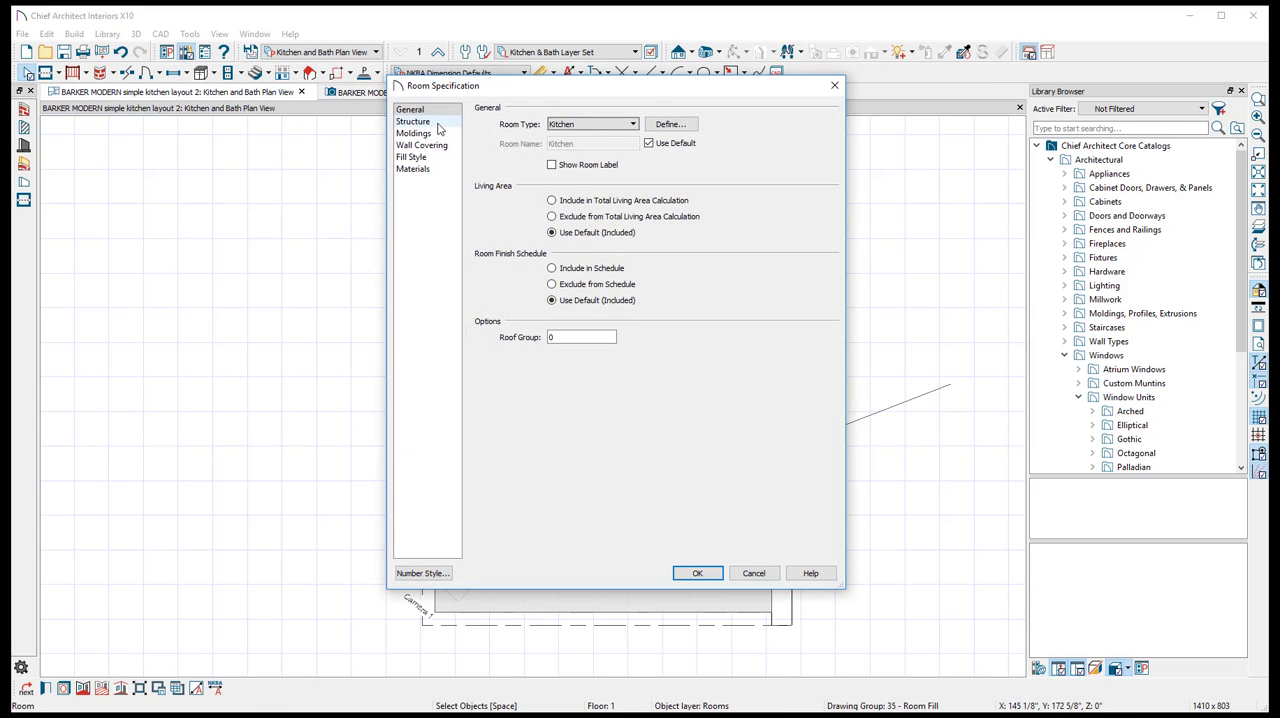
{"action": "left_click", "coordinate": [430, 123]}
{"action": "left_click", "coordinate": [428, 112]}
{"action": "left_click", "coordinate": [430, 124]}
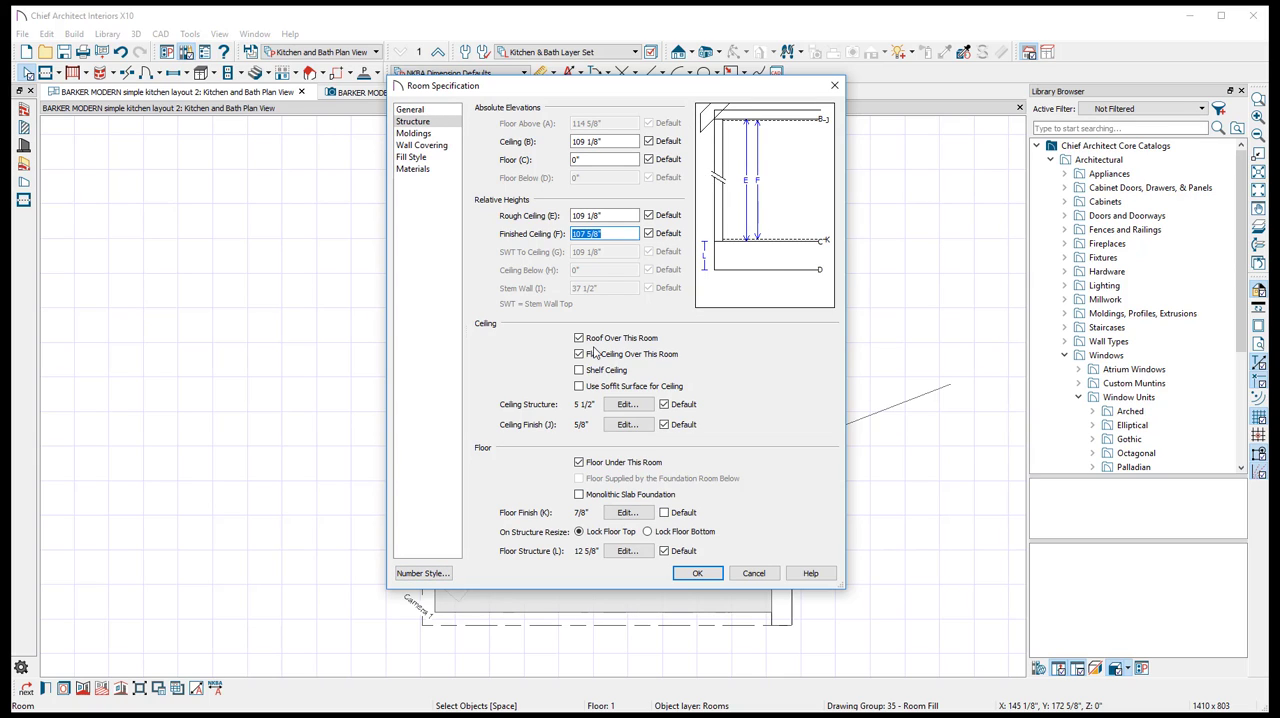
{"action": "left_click", "coordinate": [697, 574]}
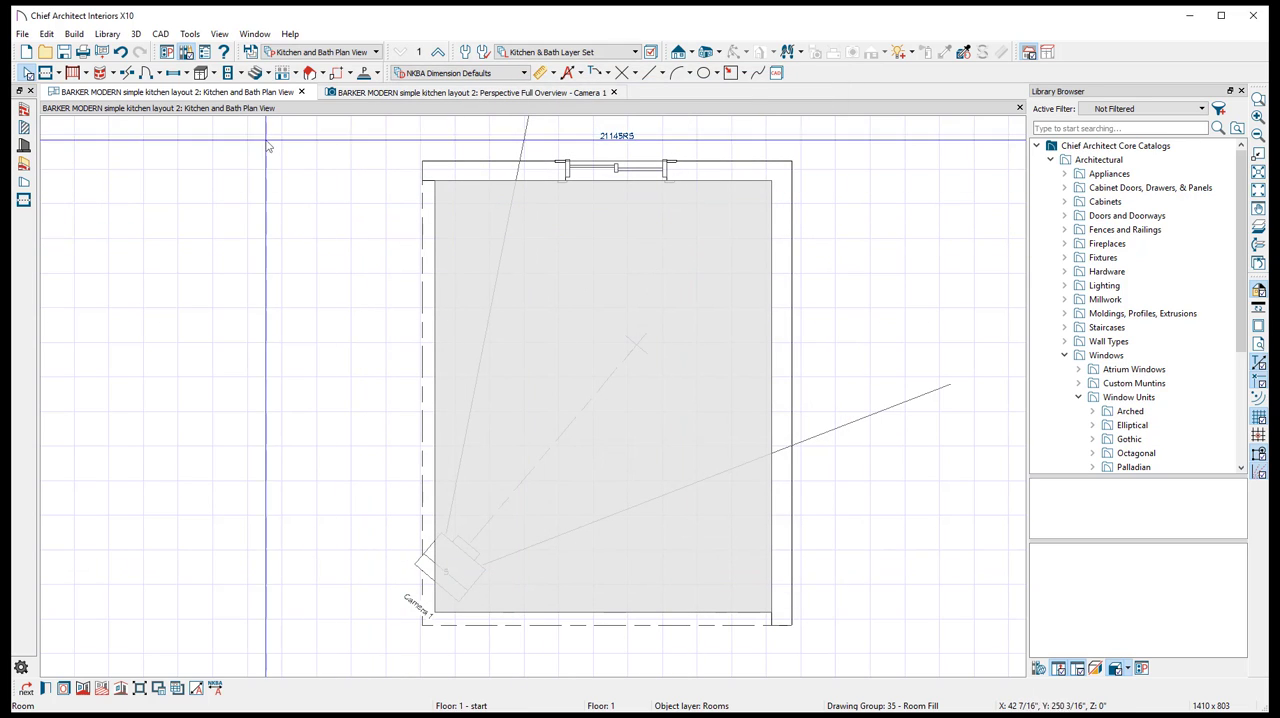
- Inspect the empty kitchen in the perspective overview, then return to the floor plan near the upper wall corner
{"action": "left_click", "coordinate": [351, 93]}
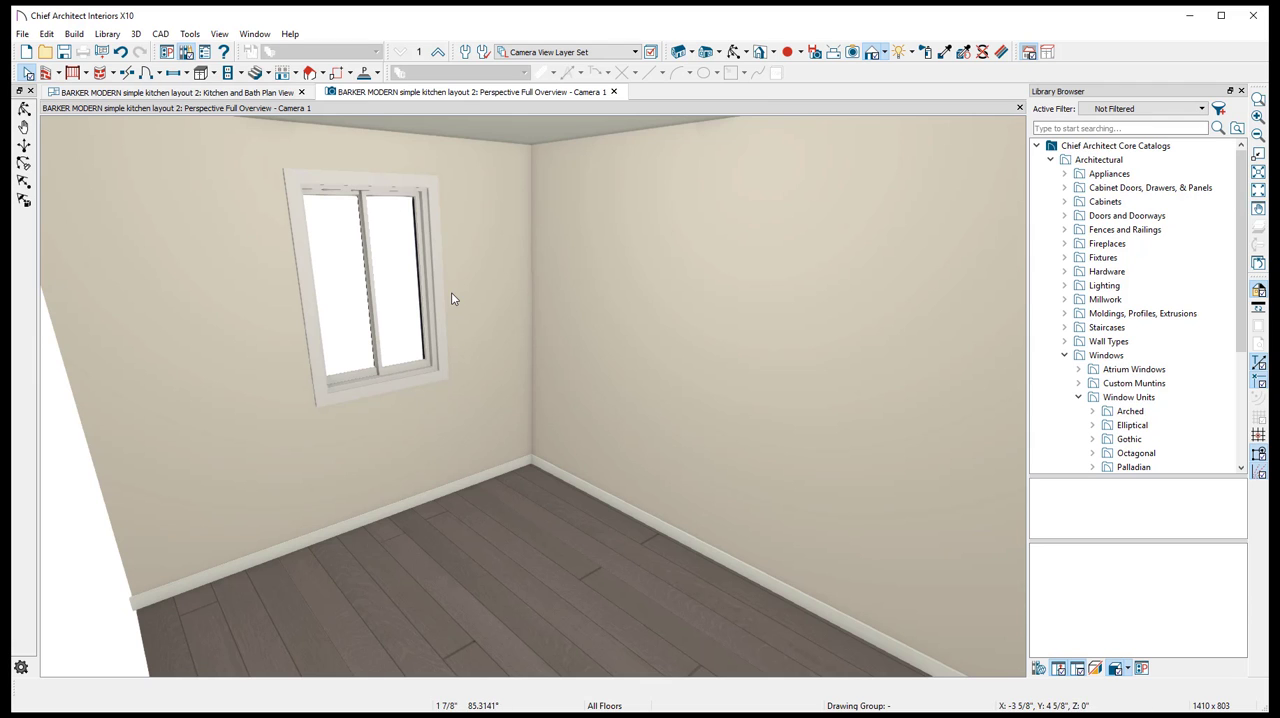
{"action": "left_click", "coordinate": [733, 55]}
{"action": "left_click_drag", "start_coordinate": [680, 255], "coordinate": [721, 241]}
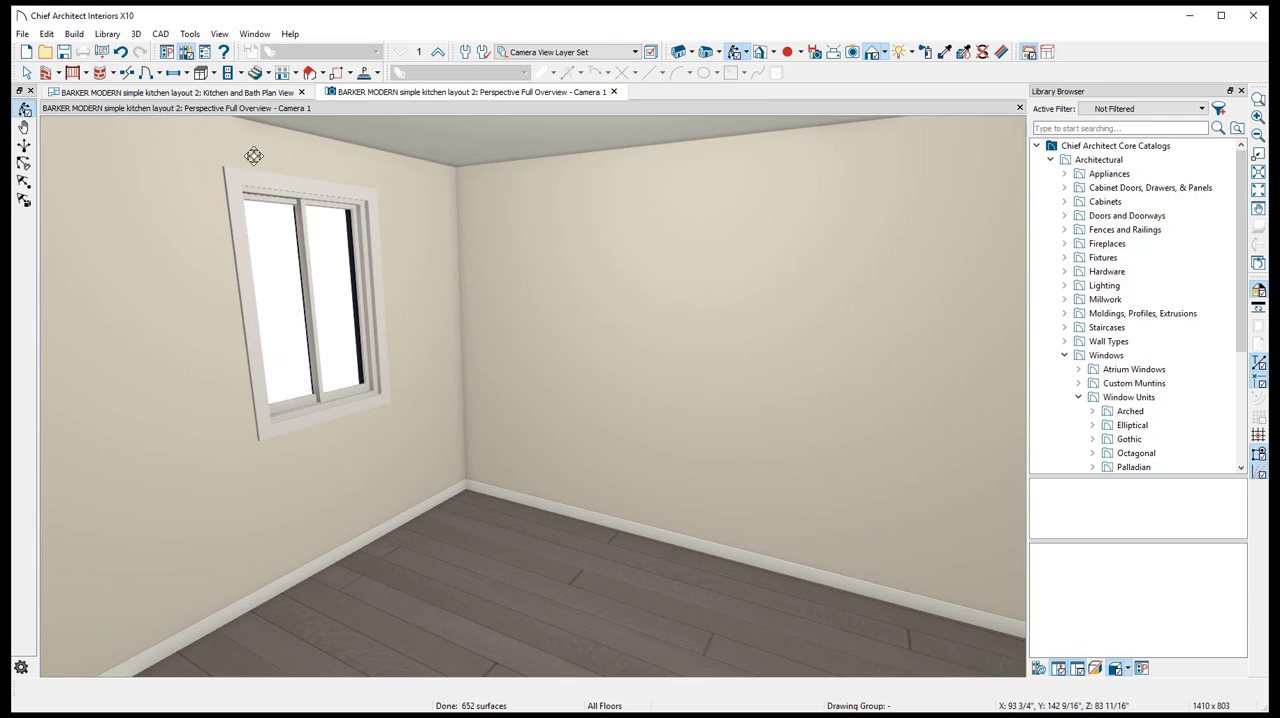
{"action": "left_click", "coordinate": [140, 92]}
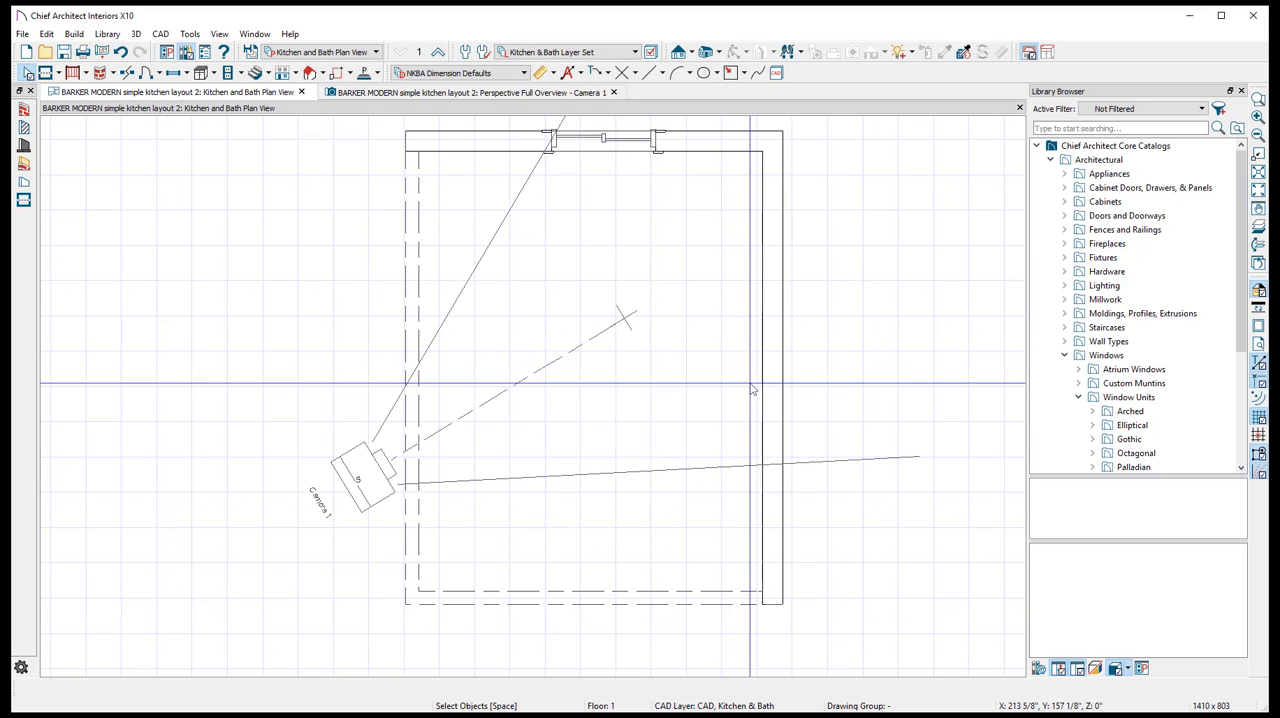
{"action": "scroll", "coordinate": [720, 217], "scroll_direction": "up", "scroll_amount": 2}
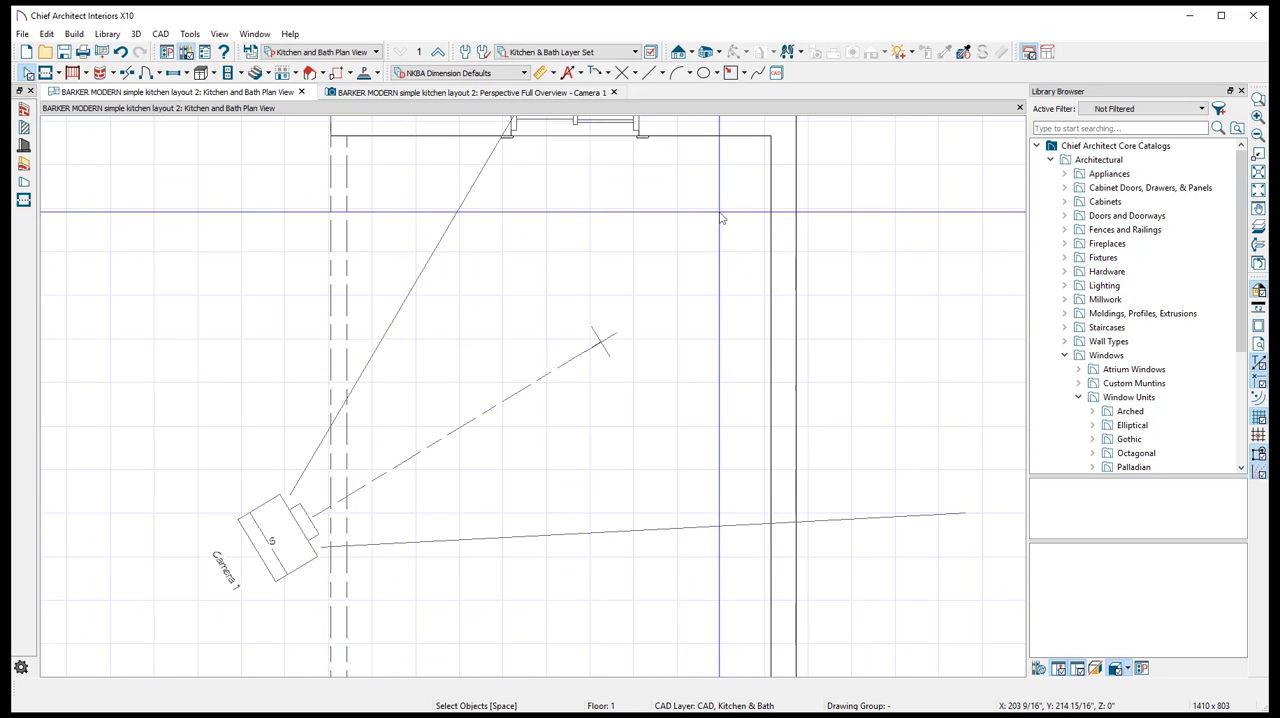
{"action": "scroll", "coordinate": [678, 317], "scroll_direction": "down", "scroll_amount": 3}
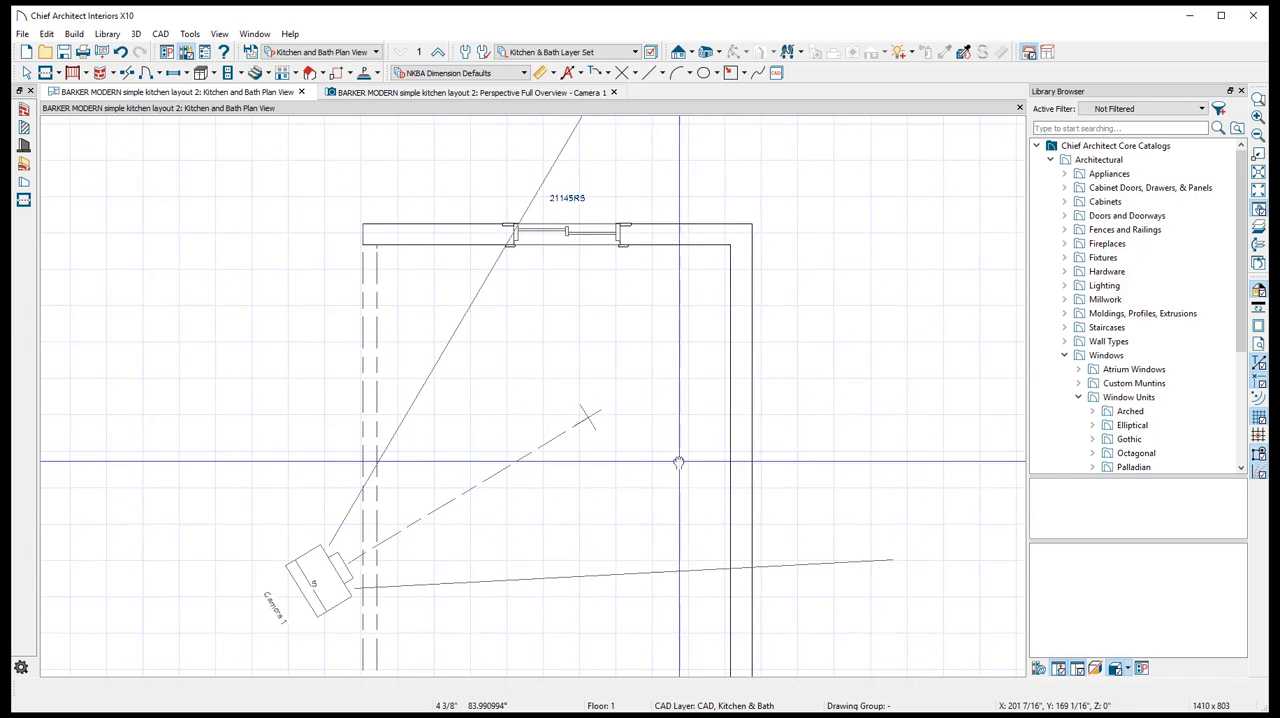
{"action": "left_click", "coordinate": [450, 93]}
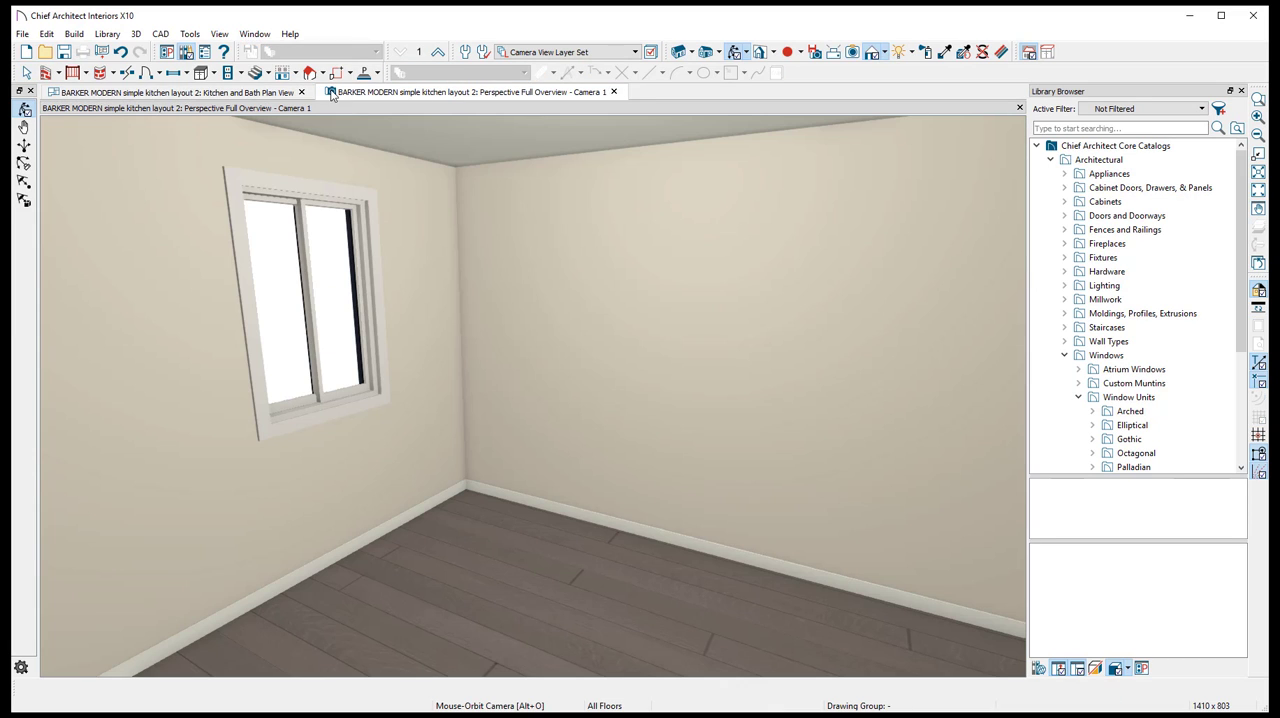
{"action": "left_click", "coordinate": [256, 94]}
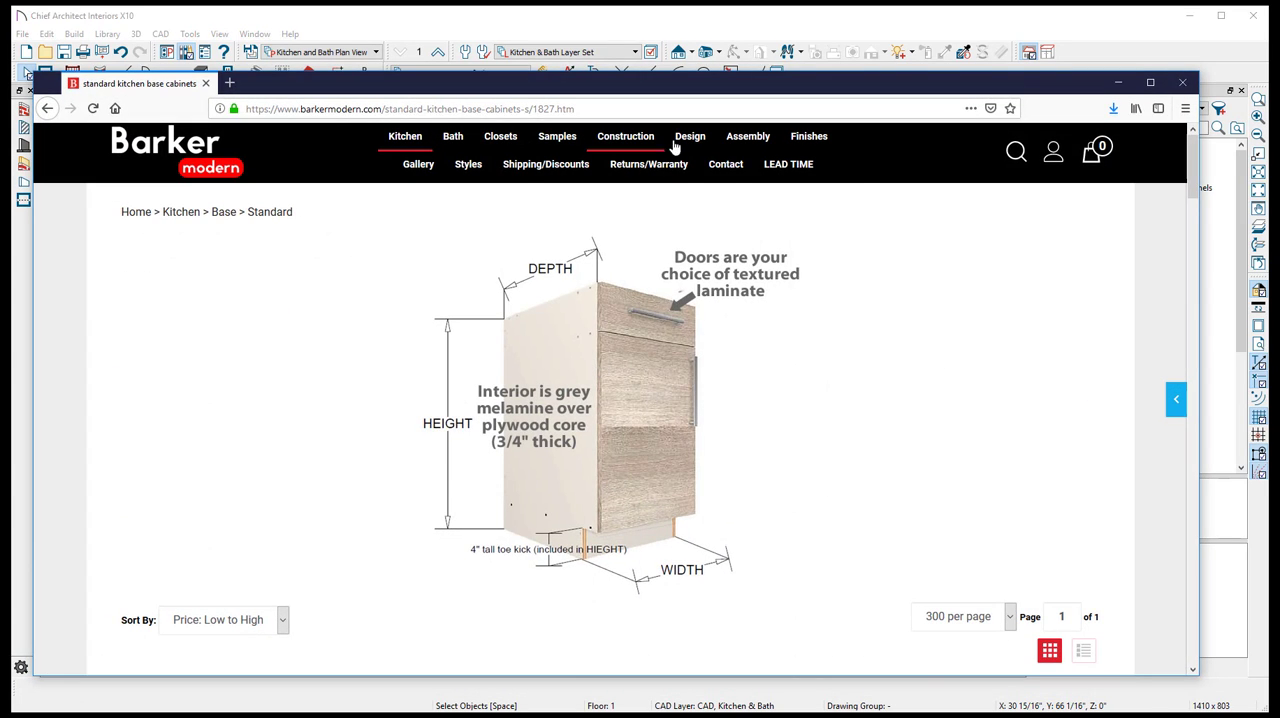
- Switch to the browser, view the Chief Architect Catalog (beta) page on the Barker Modern website, then return to Chief Architect
{"action": "mouse_move", "coordinate": [690, 137]}
{"action": "left_click", "coordinate": [702, 165]}
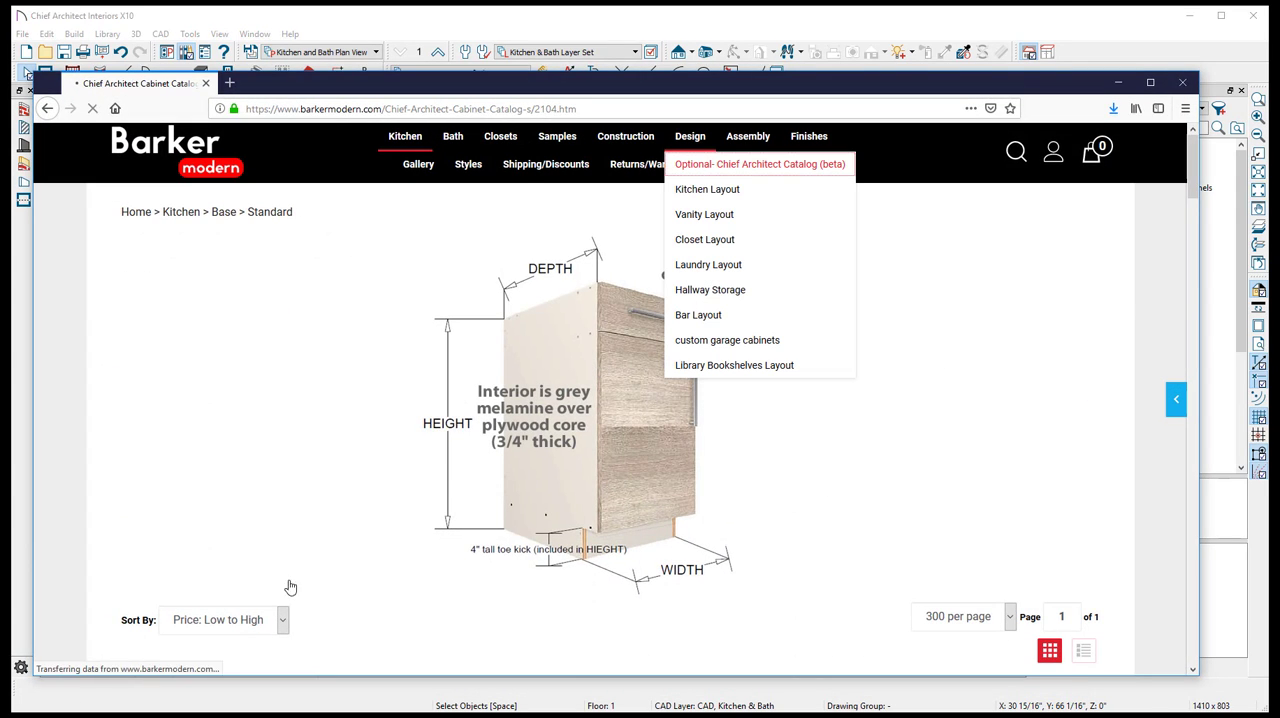
{"action": "middle_click", "coordinate": [598, 420]}
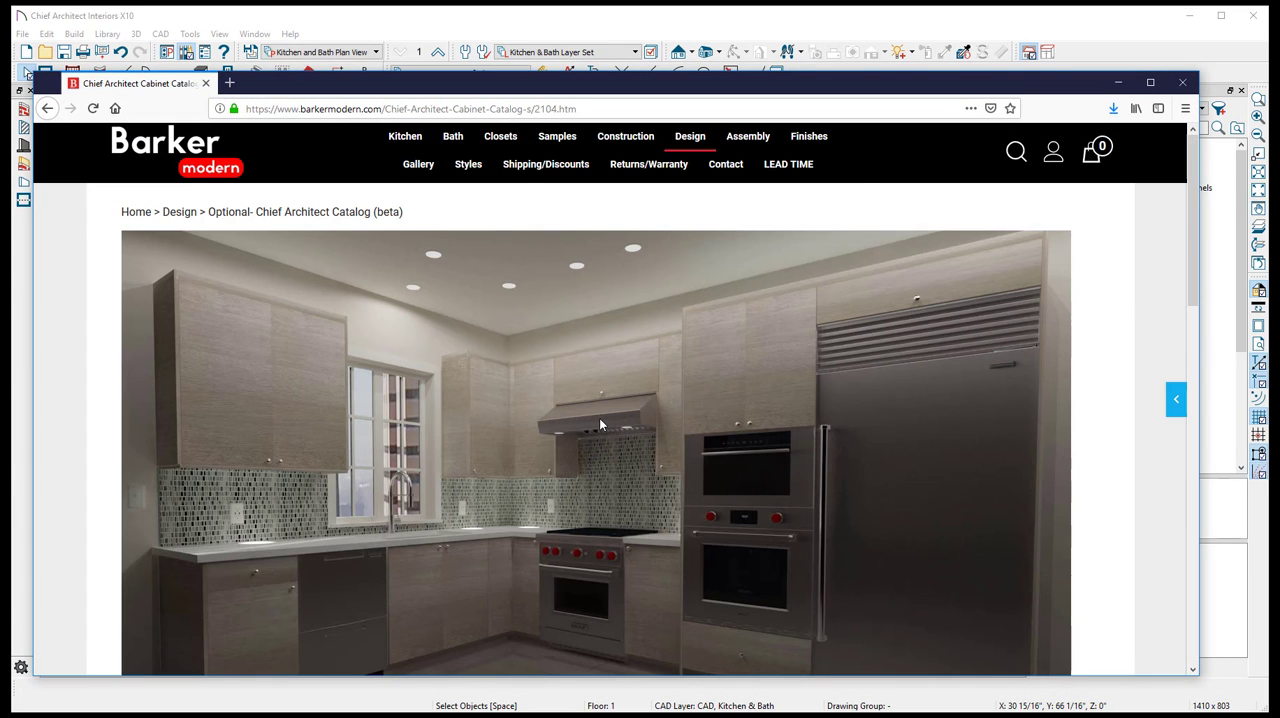
{"action": "scroll", "coordinate": [600, 420], "scroll_direction": "down", "scroll_amount": 4}
{"action": "scroll", "coordinate": [600, 420], "scroll_direction": "up", "scroll_amount": 4}
{"action": "scroll", "coordinate": [600, 420], "scroll_direction": "down", "scroll_amount": 1}
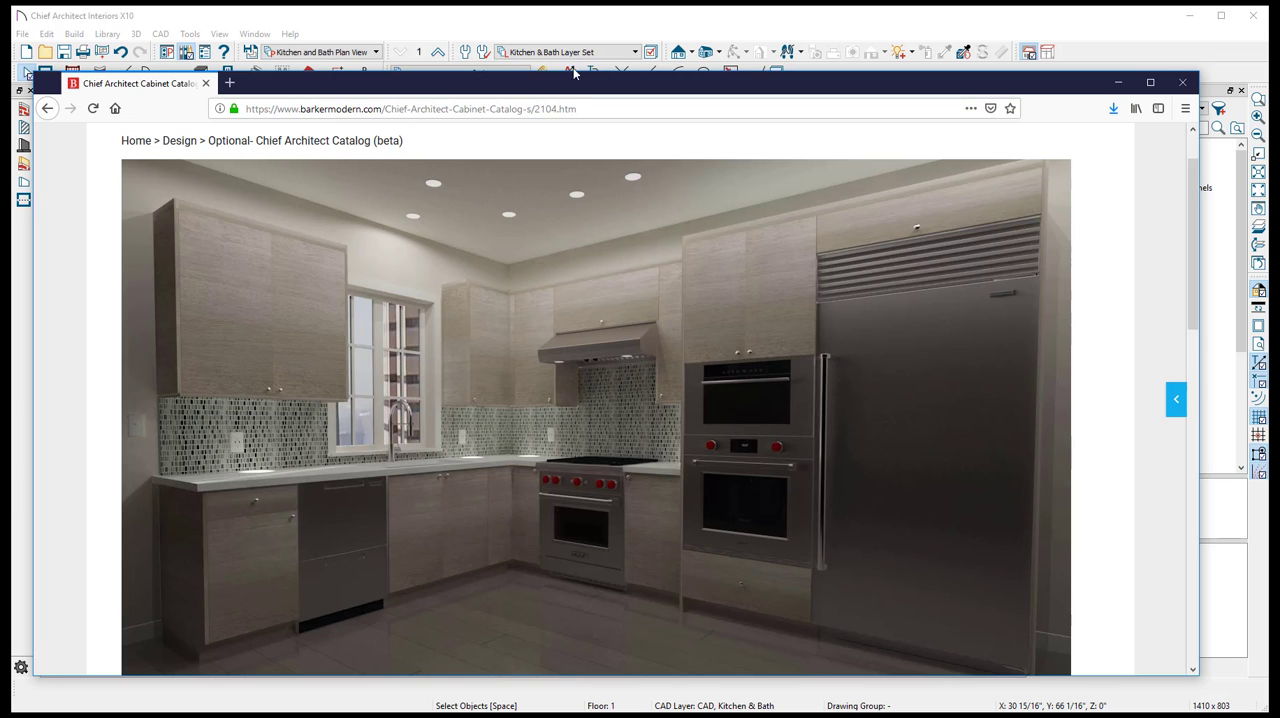
{"action": "left_click", "coordinate": [1120, 83]}
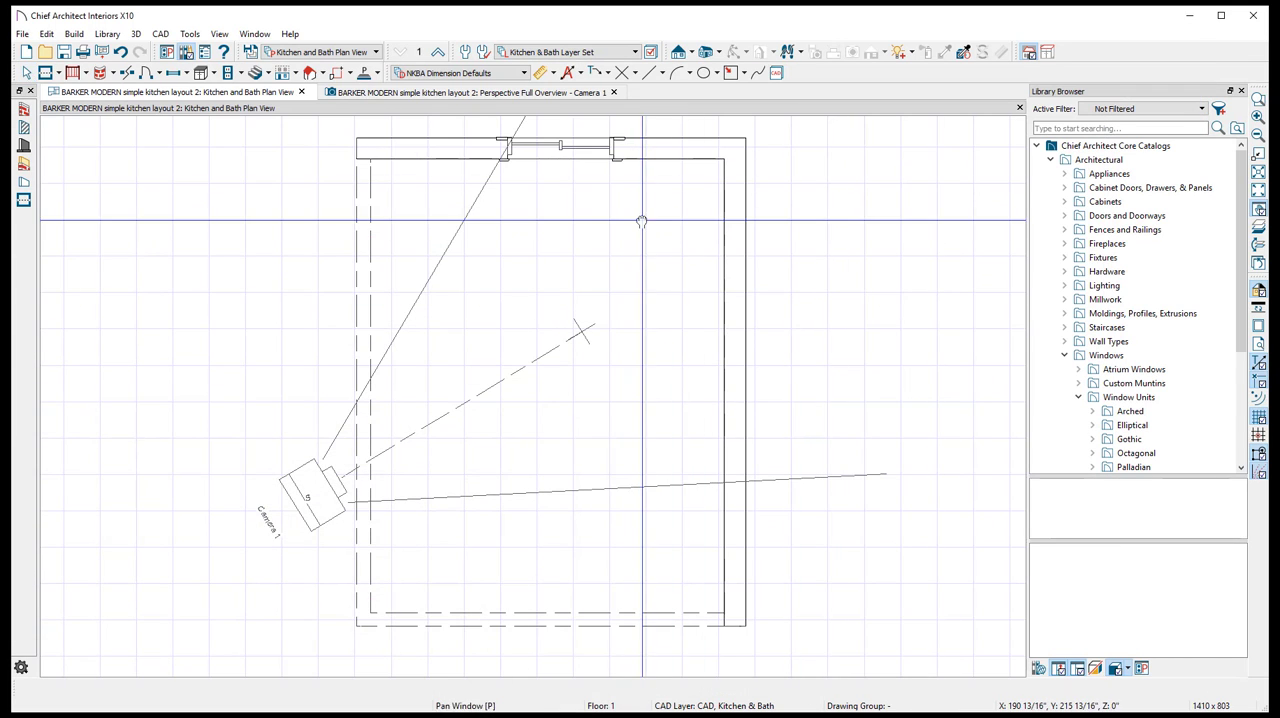
- Expand the user catalog BARKERmodern.com (version 4) in the library down to its kitchen base cabinets
{"action": "left_click", "coordinate": [1050, 160]}
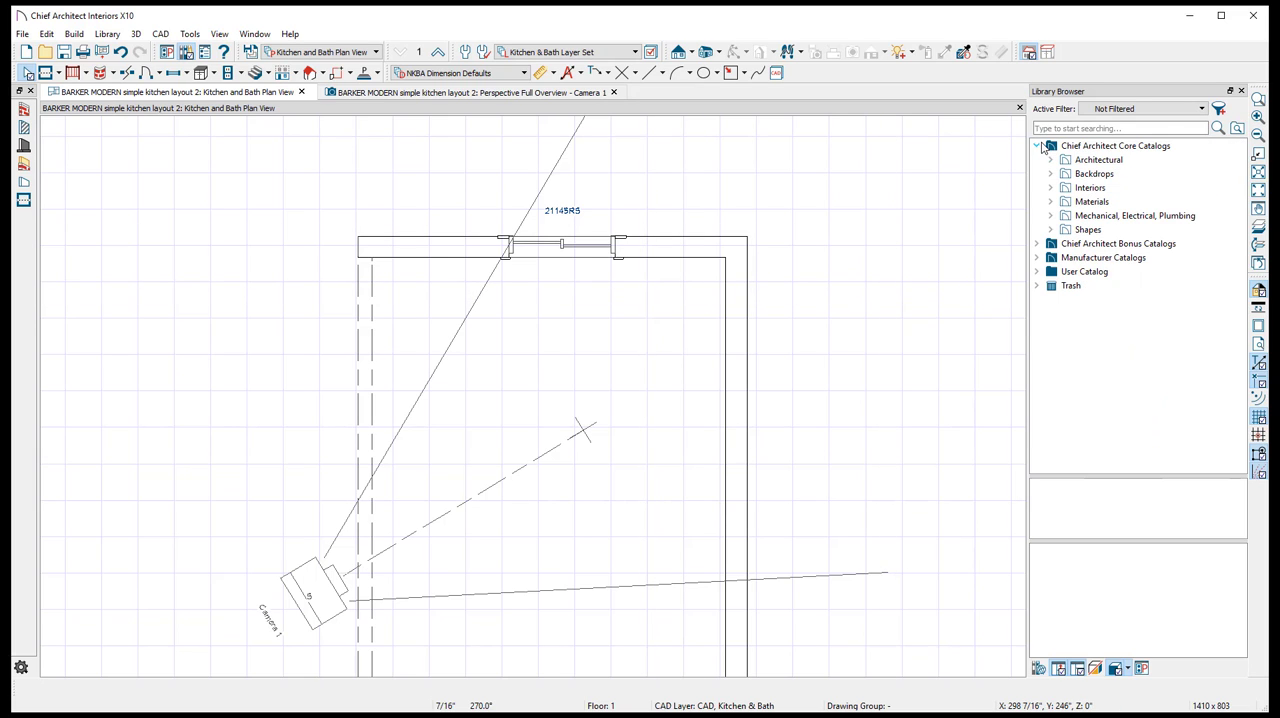
{"action": "double_click", "coordinate": [1084, 271]}
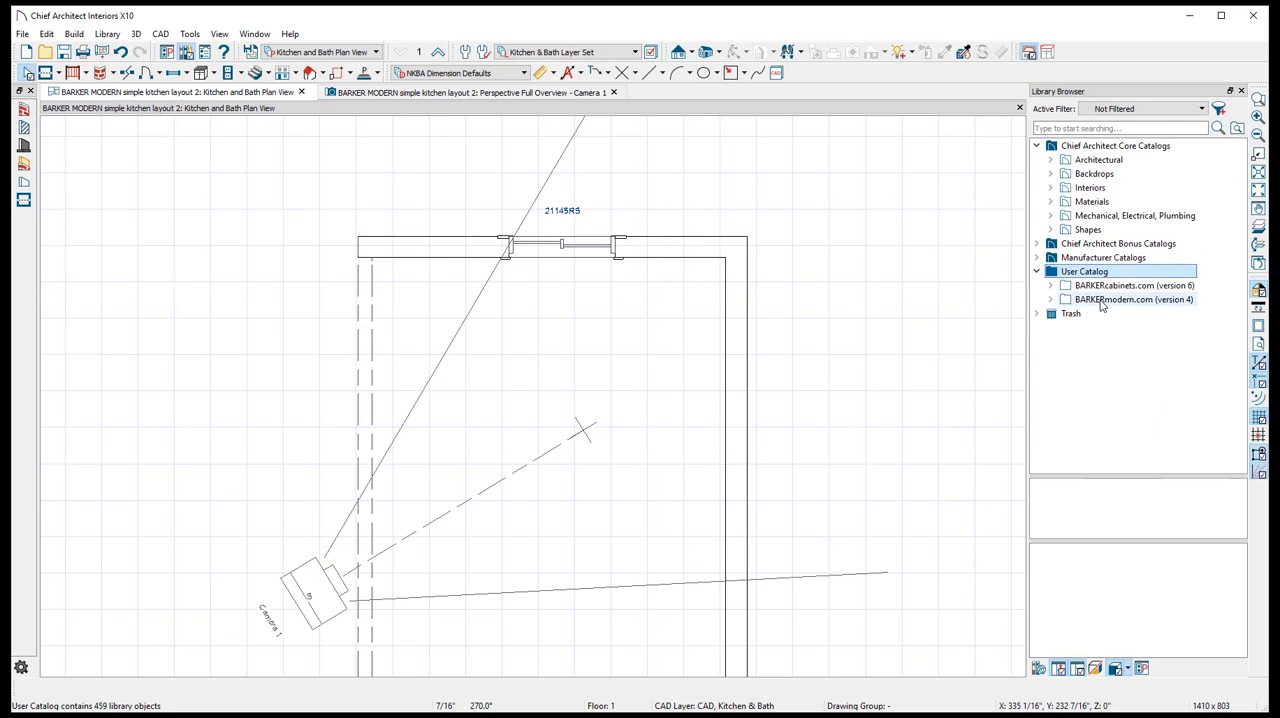
{"action": "double_click", "coordinate": [1120, 299]}
{"action": "double_click", "coordinate": [1143, 314]}
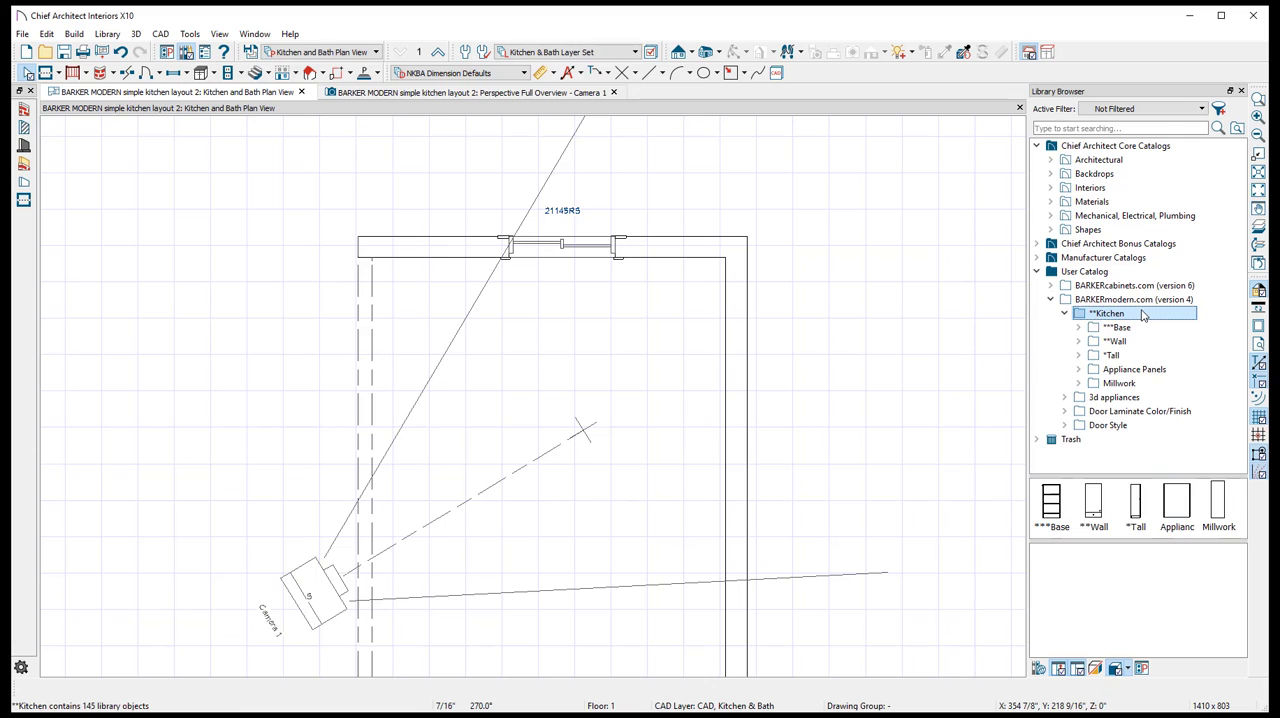
{"action": "double_click", "coordinate": [1118, 327]}
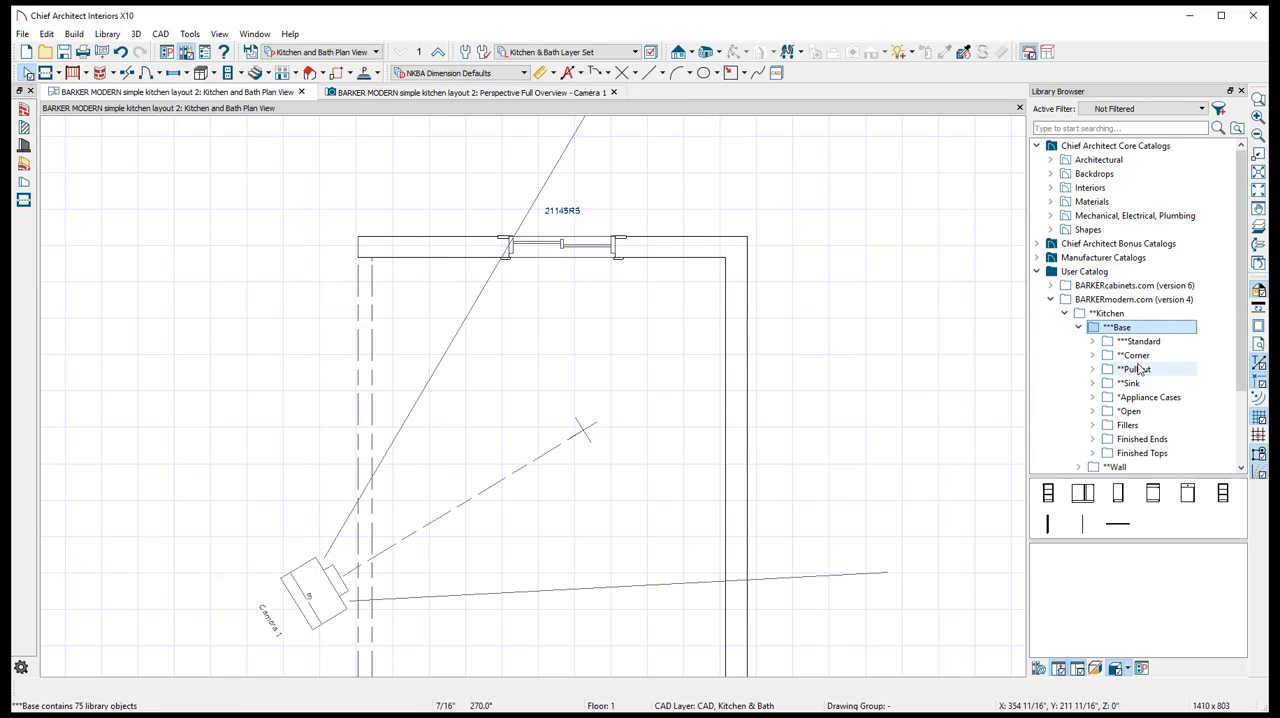
{"action": "scroll", "coordinate": [1148, 408], "scroll_direction": "down", "scroll_amount": 2}
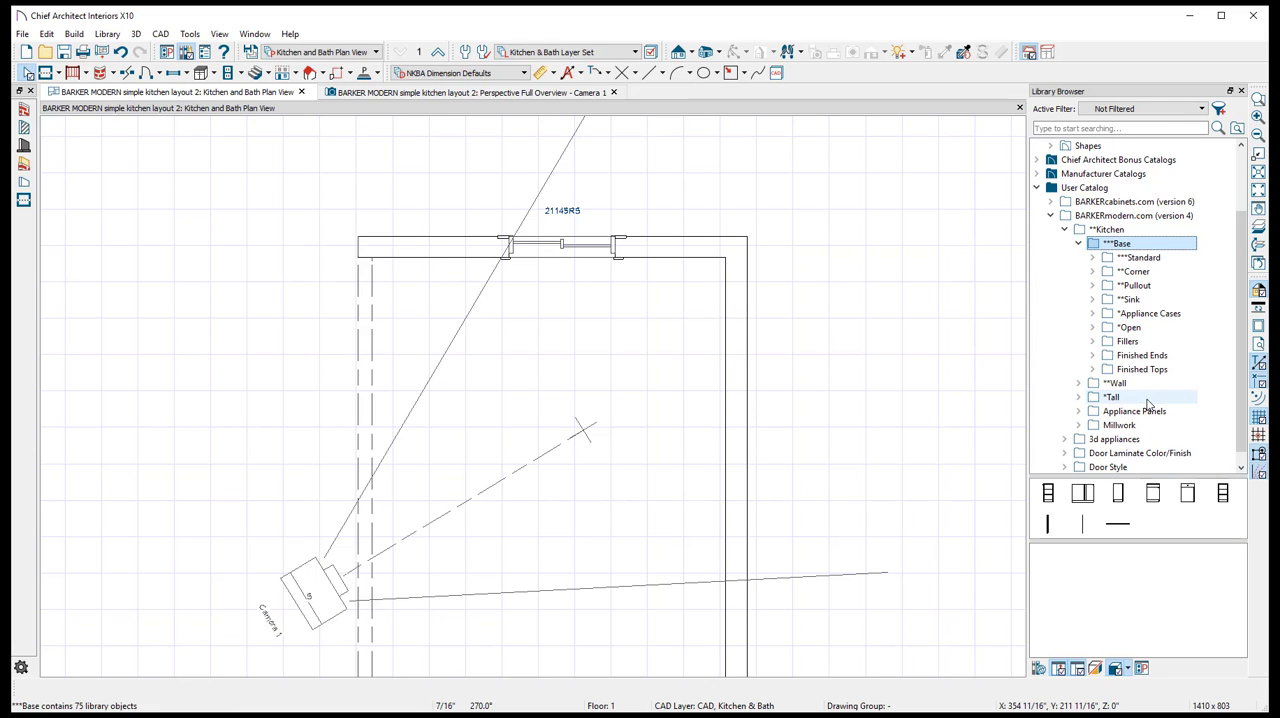
- Preview the corner base cabinets and place the B90M corner cabinet in the wall corner beside the window
{"action": "double_click", "coordinate": [1145, 273]}
{"action": "left_click", "coordinate": [1166, 342]}
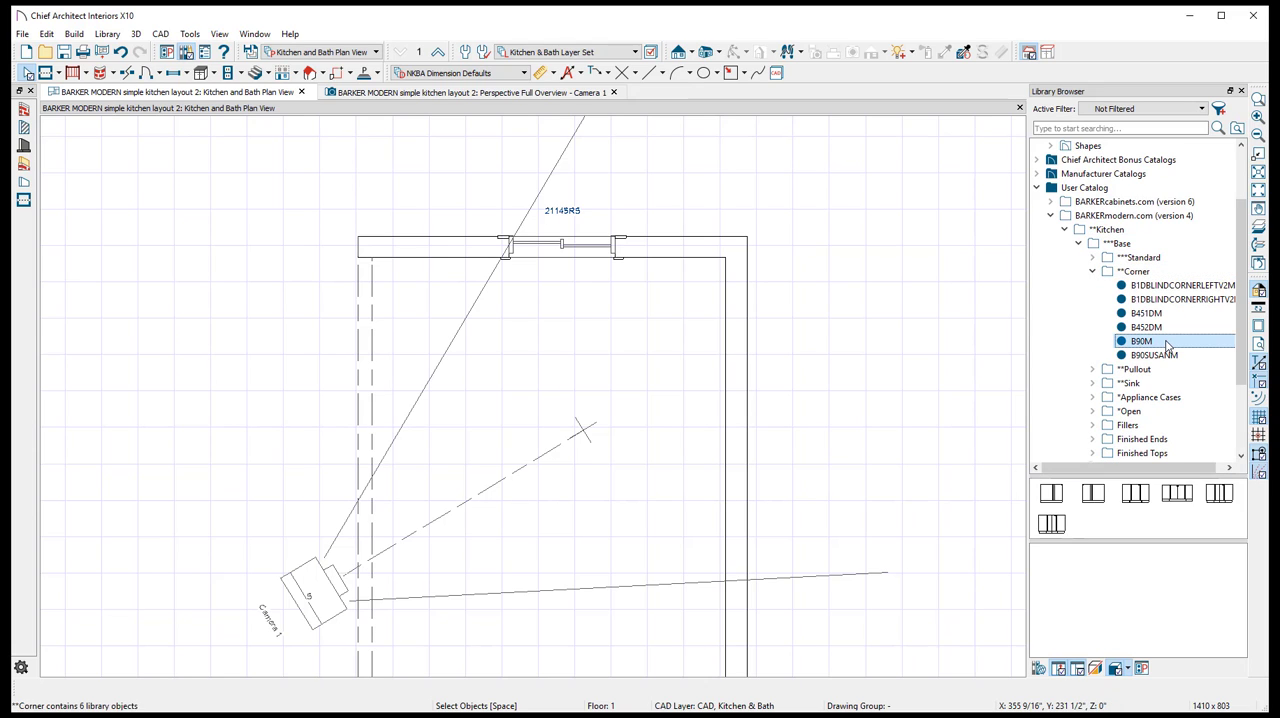
{"action": "left_click", "coordinate": [1158, 328]}
{"action": "left_click", "coordinate": [1159, 299]}
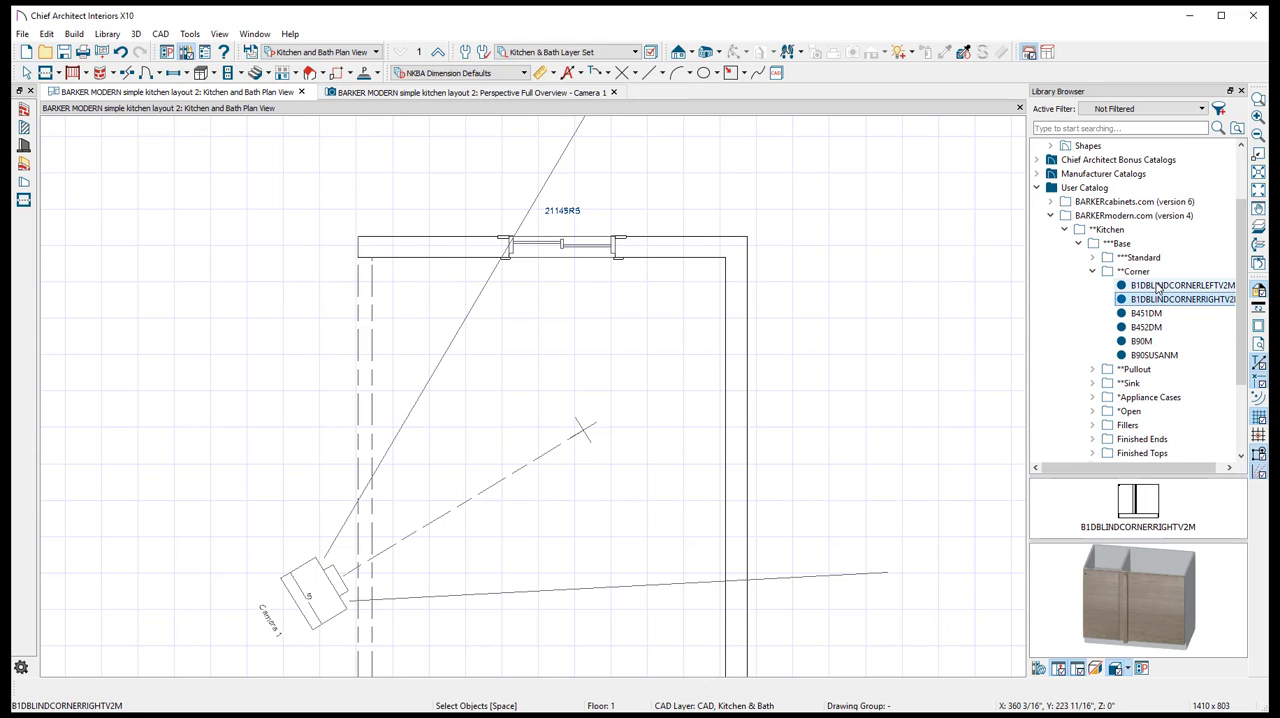
{"action": "left_click", "coordinate": [1156, 286]}
{"action": "left_click", "coordinate": [1155, 300]}
{"action": "left_click", "coordinate": [1155, 315]}
{"action": "left_click", "coordinate": [1147, 327]}
{"action": "left_click", "coordinate": [1143, 341]}
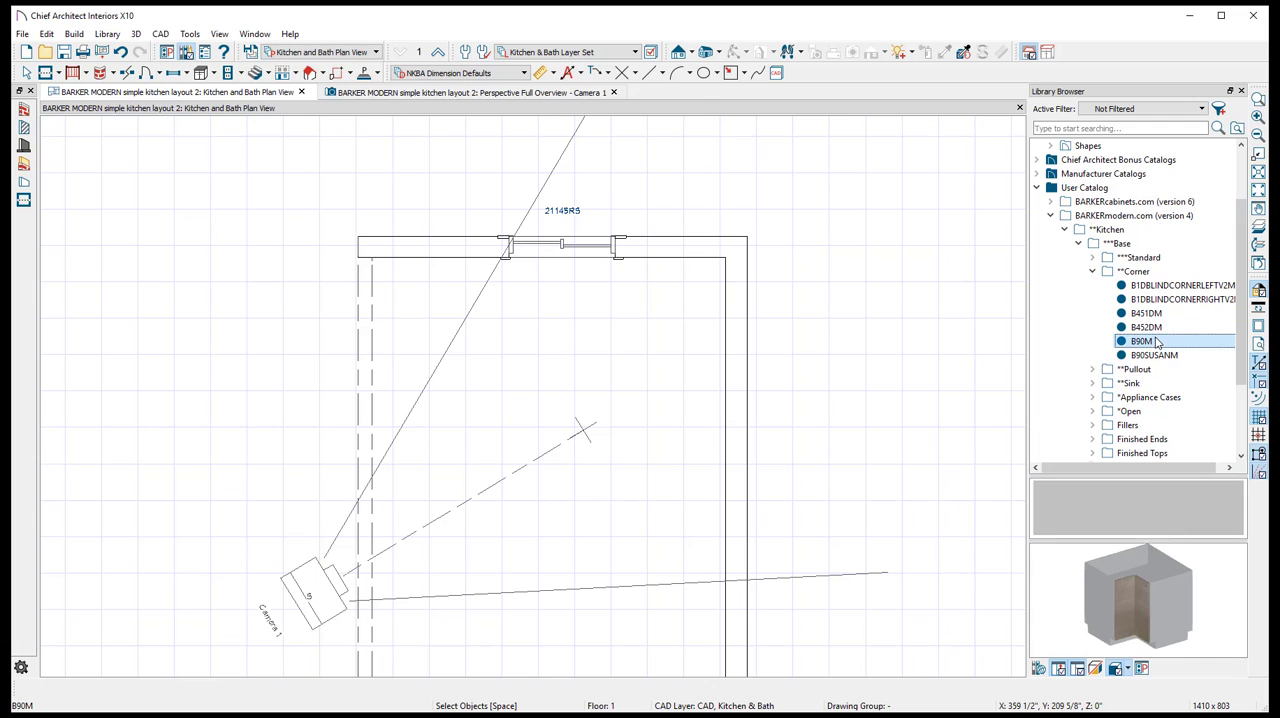
{"action": "left_click", "coordinate": [678, 300]}
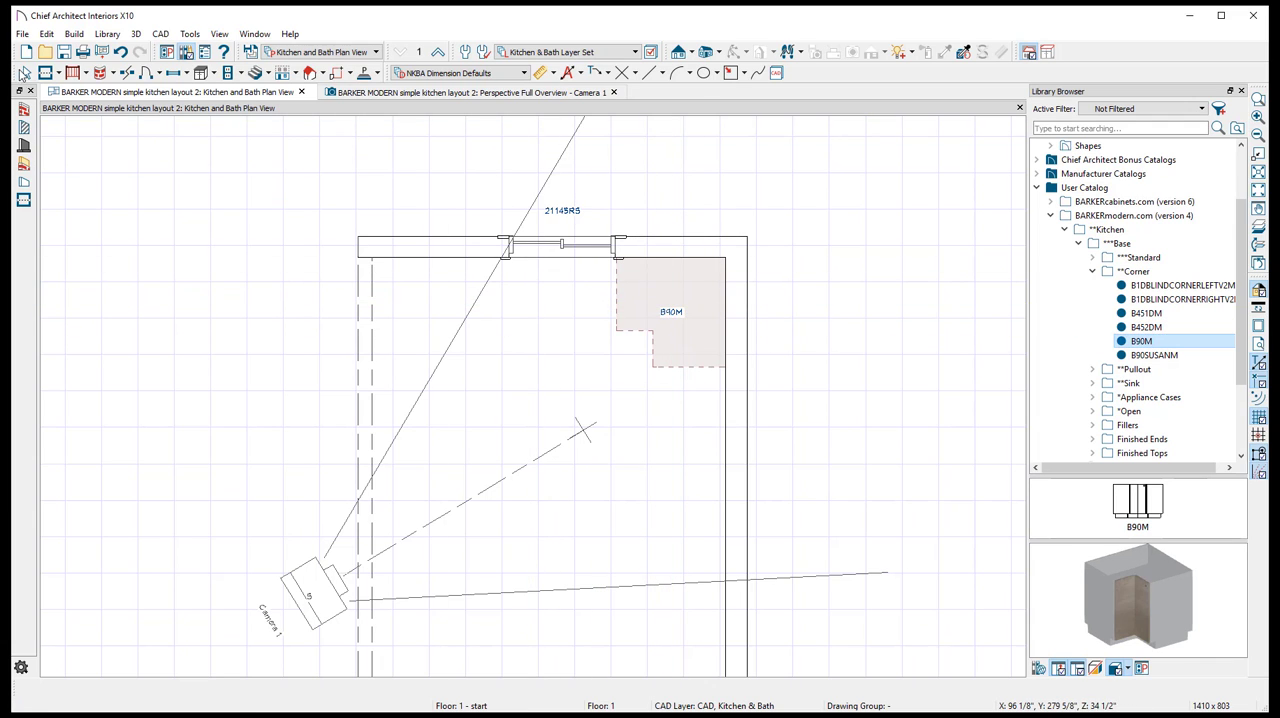
- Find the B2DSINKM model among the sink base cabinets and place it against the wall beneath the window
{"action": "left_click", "coordinate": [1093, 271]}
{"action": "scroll", "coordinate": [517, 188], "scroll_direction": "up", "scroll_amount": 5}
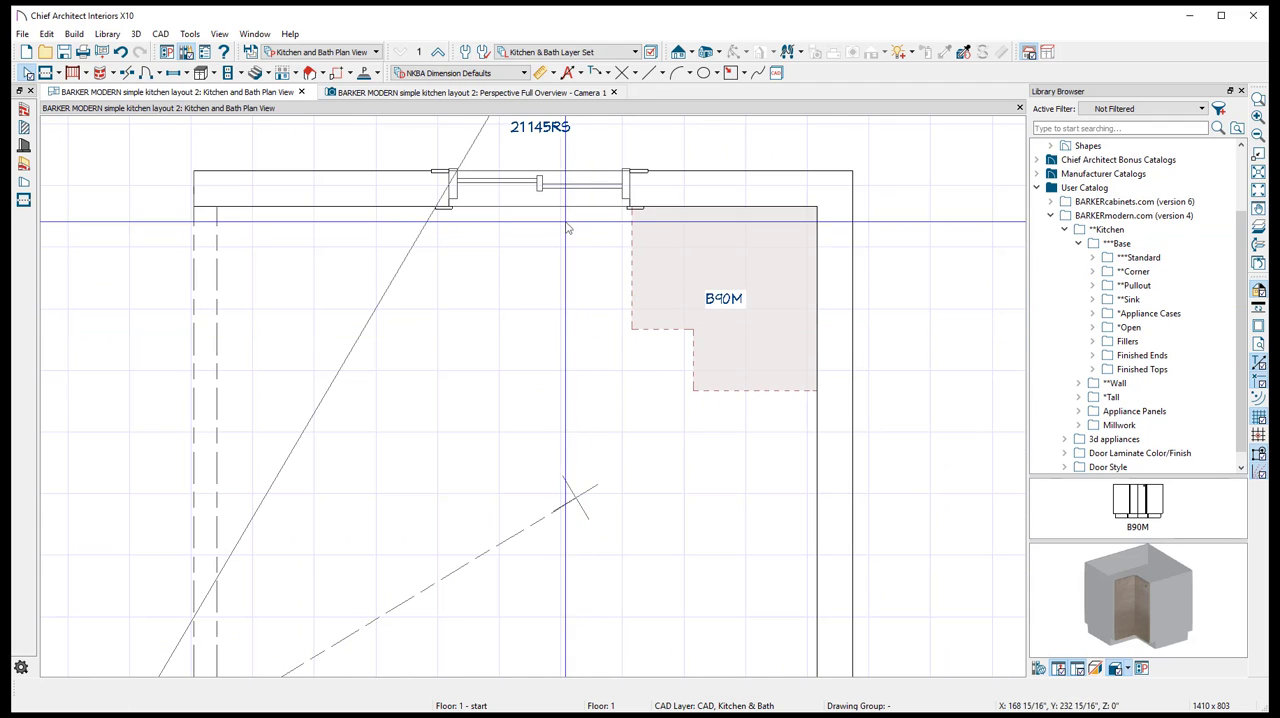
{"action": "left_click", "coordinate": [1117, 243]}
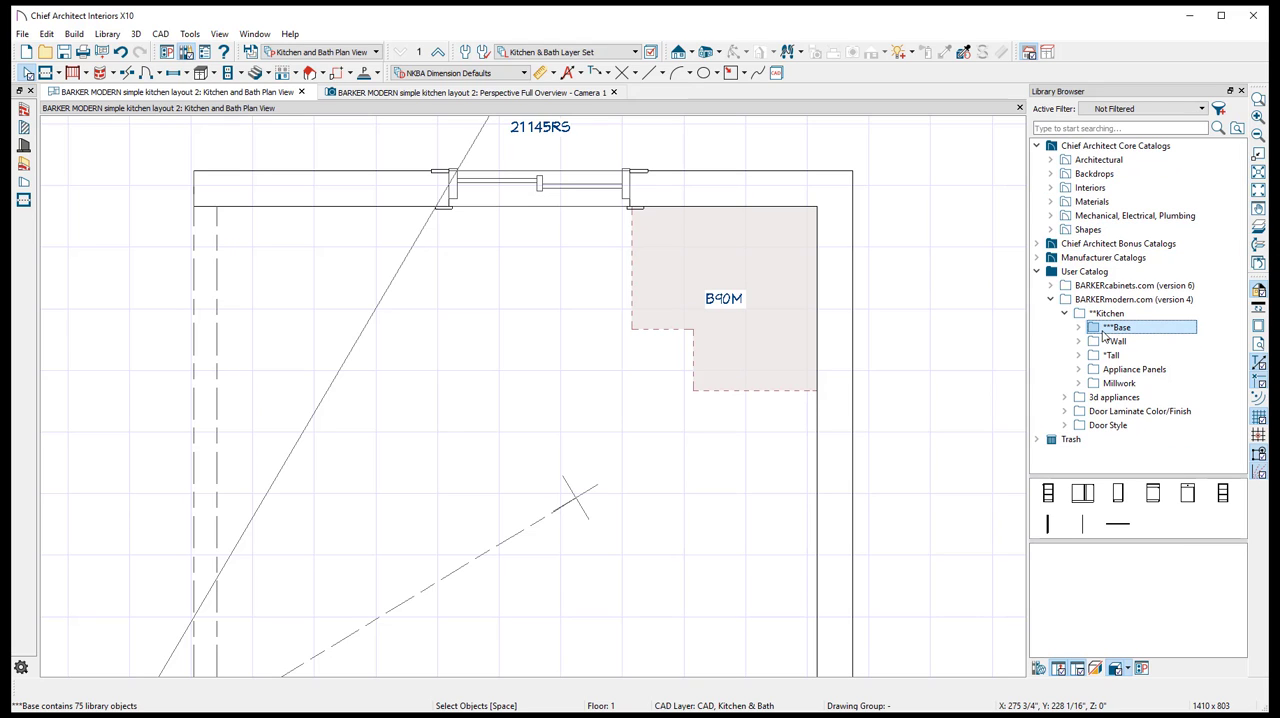
{"action": "left_click", "coordinate": [1130, 383]}
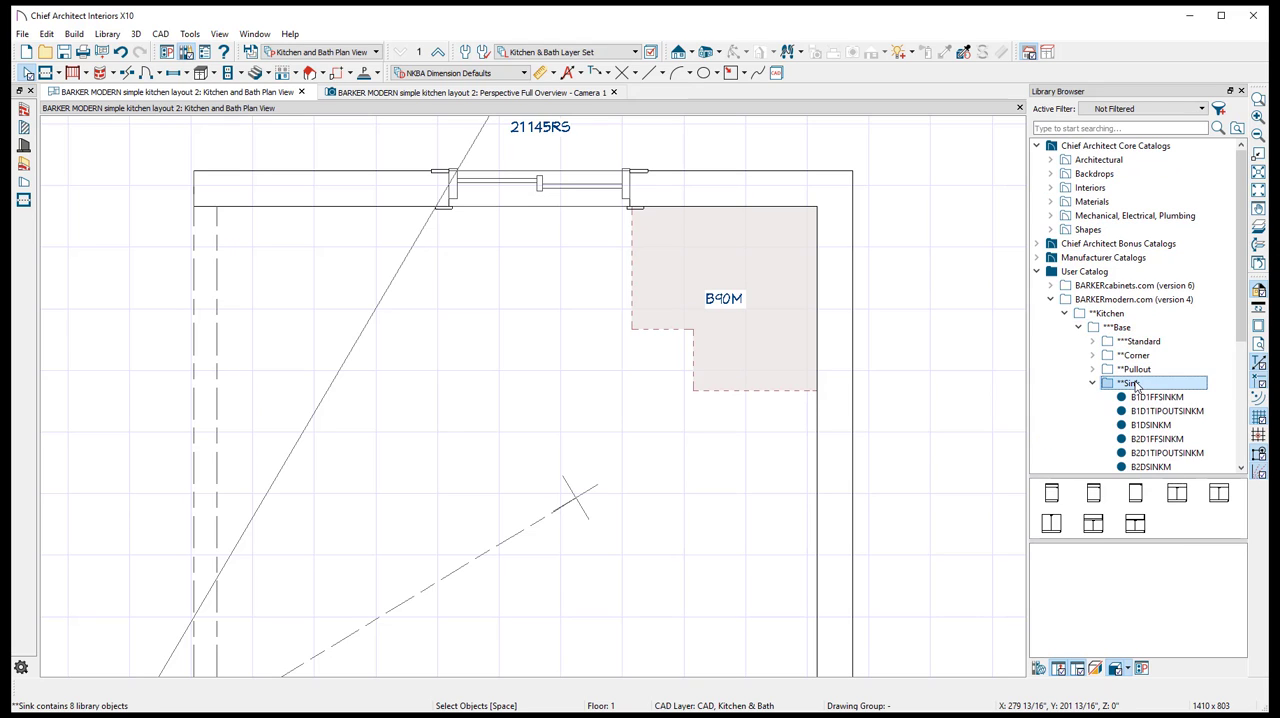
{"action": "scroll", "coordinate": [1157, 415], "scroll_direction": "down", "scroll_amount": 2}
{"action": "left_click", "coordinate": [1150, 383]}
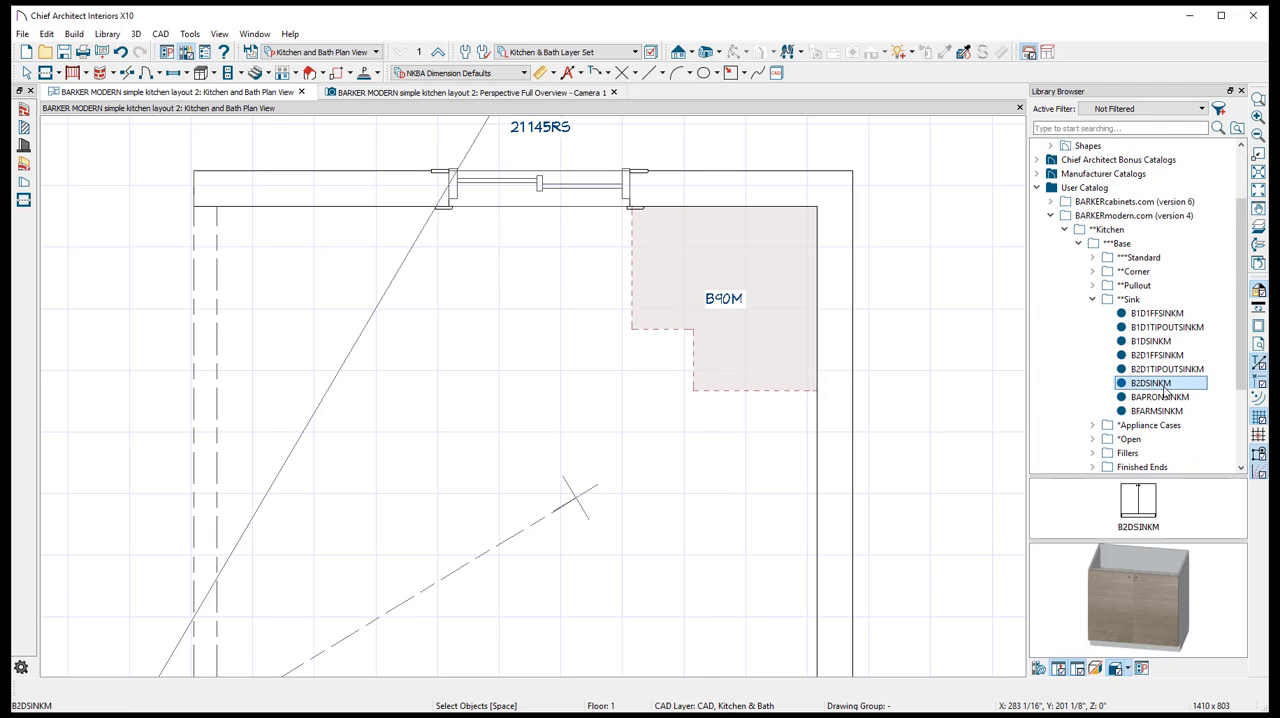
{"action": "left_click", "coordinate": [548, 308]}
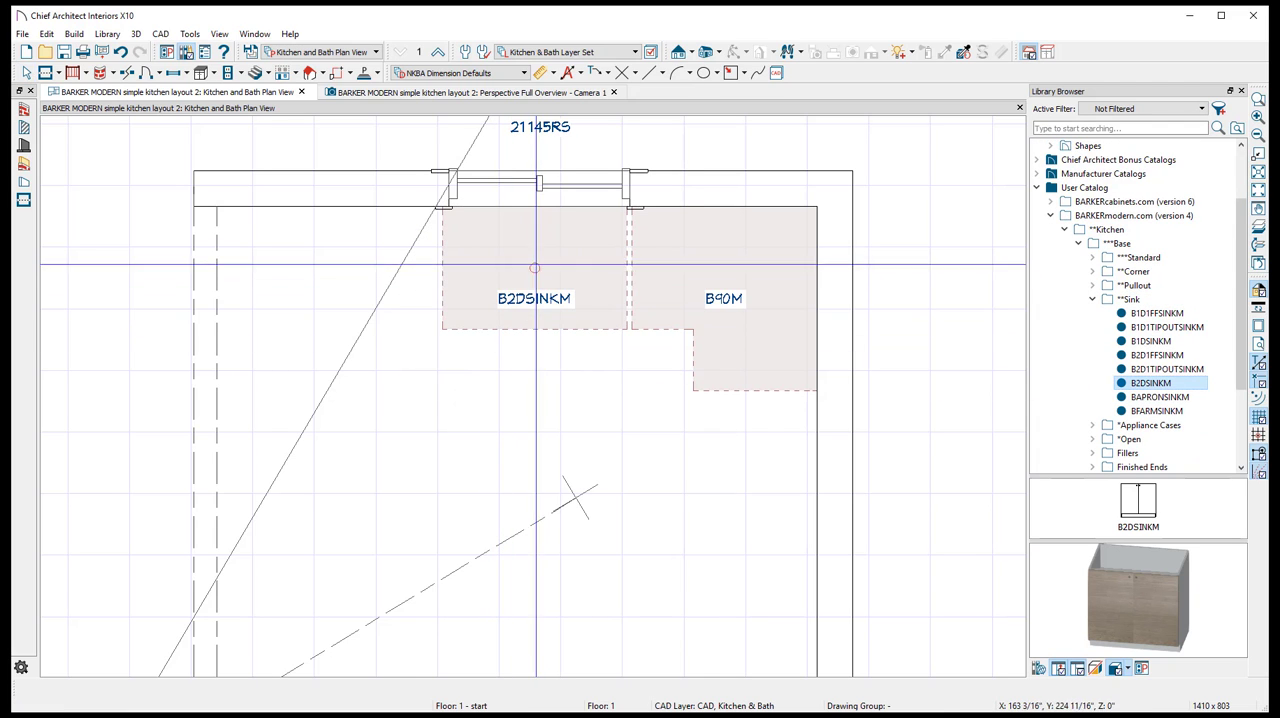
- Inspect the sink and corner base cabinets in the perspective overview, then return to the floor plan
{"action": "scroll", "coordinate": [545, 300], "scroll_direction": "up", "scroll_amount": 2}
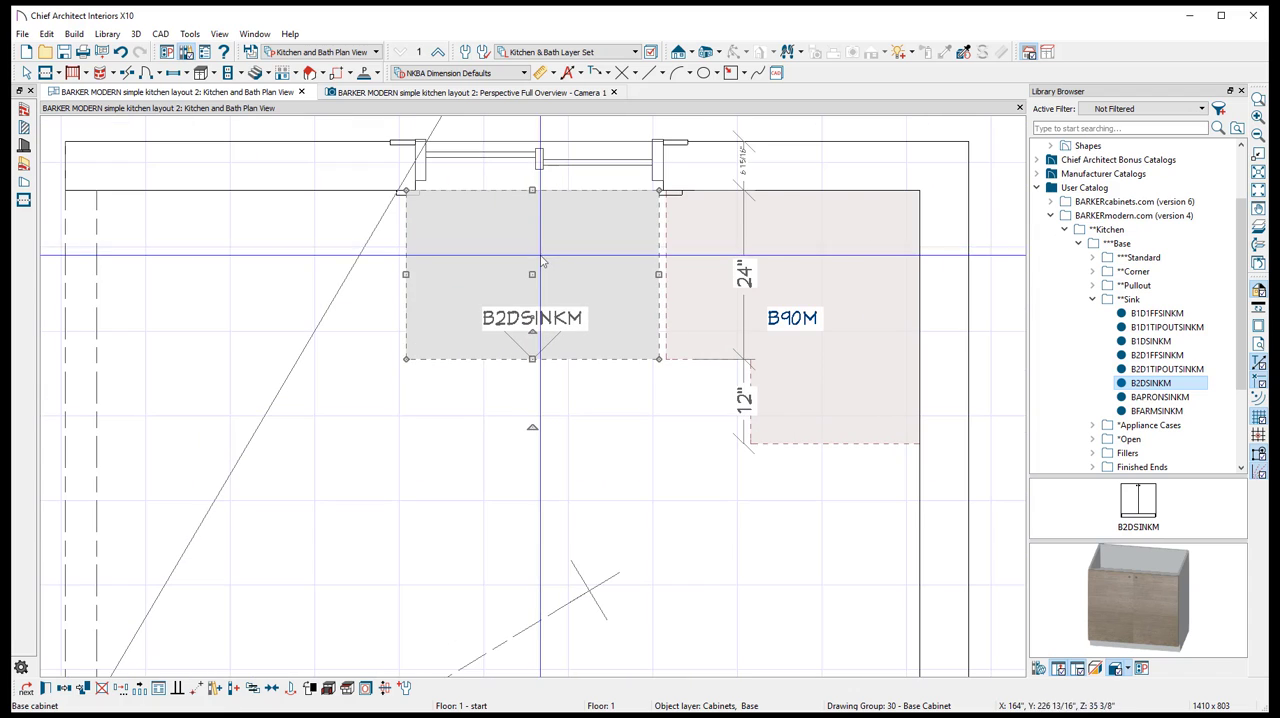
{"action": "right_click", "coordinate": [543, 292]}
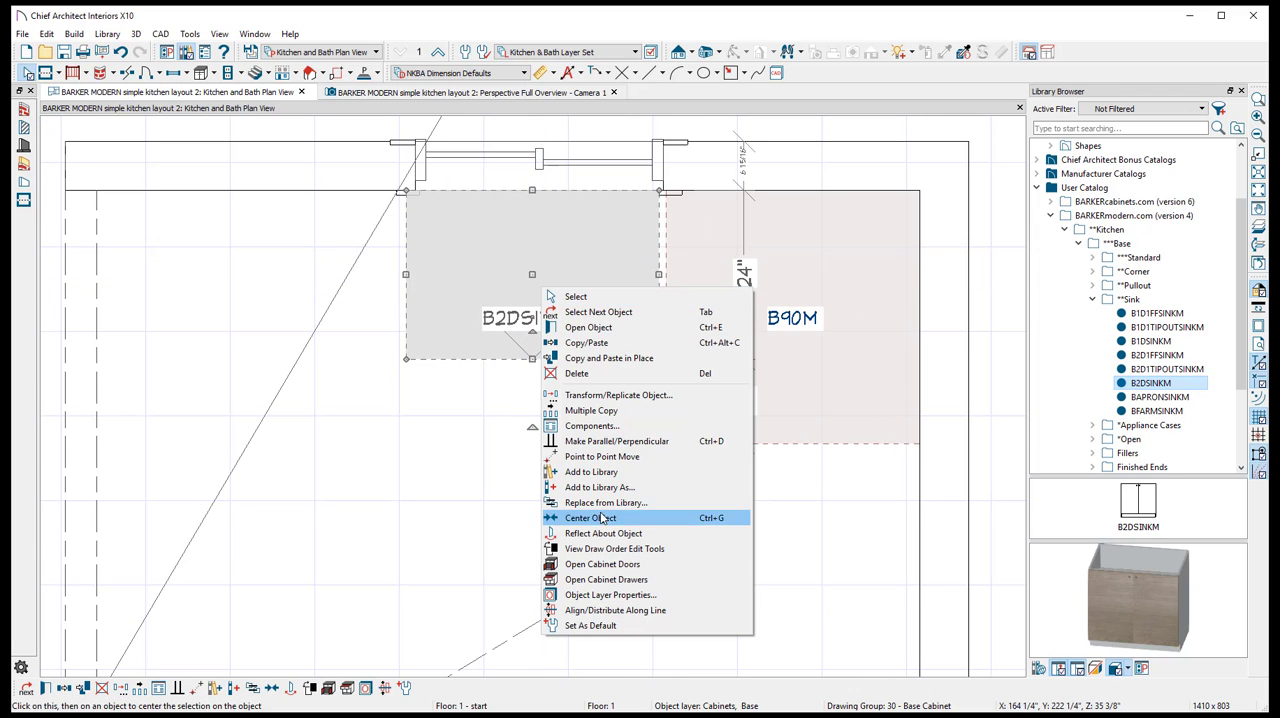
{"action": "left_click", "coordinate": [446, 94]}
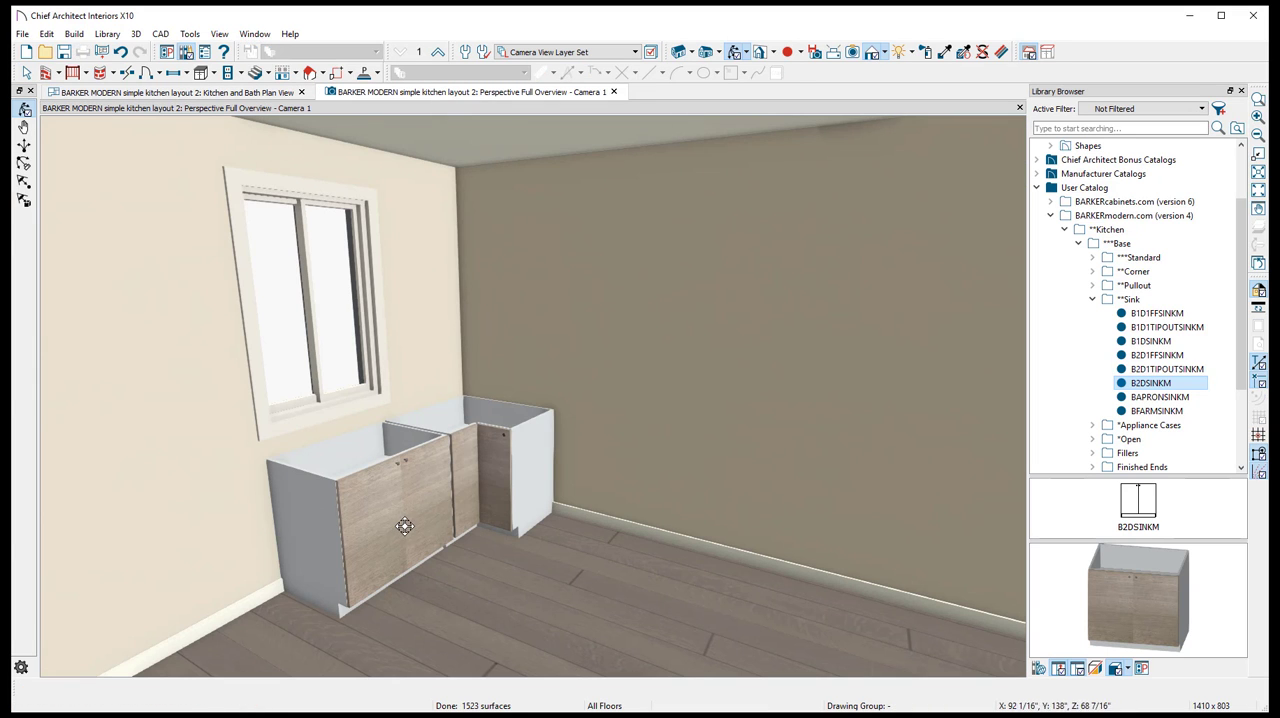
{"action": "left_click_drag", "start_coordinate": [404, 526], "coordinate": [311, 506]}
{"action": "scroll", "coordinate": [436, 497], "scroll_direction": "up", "scroll_amount": 2}
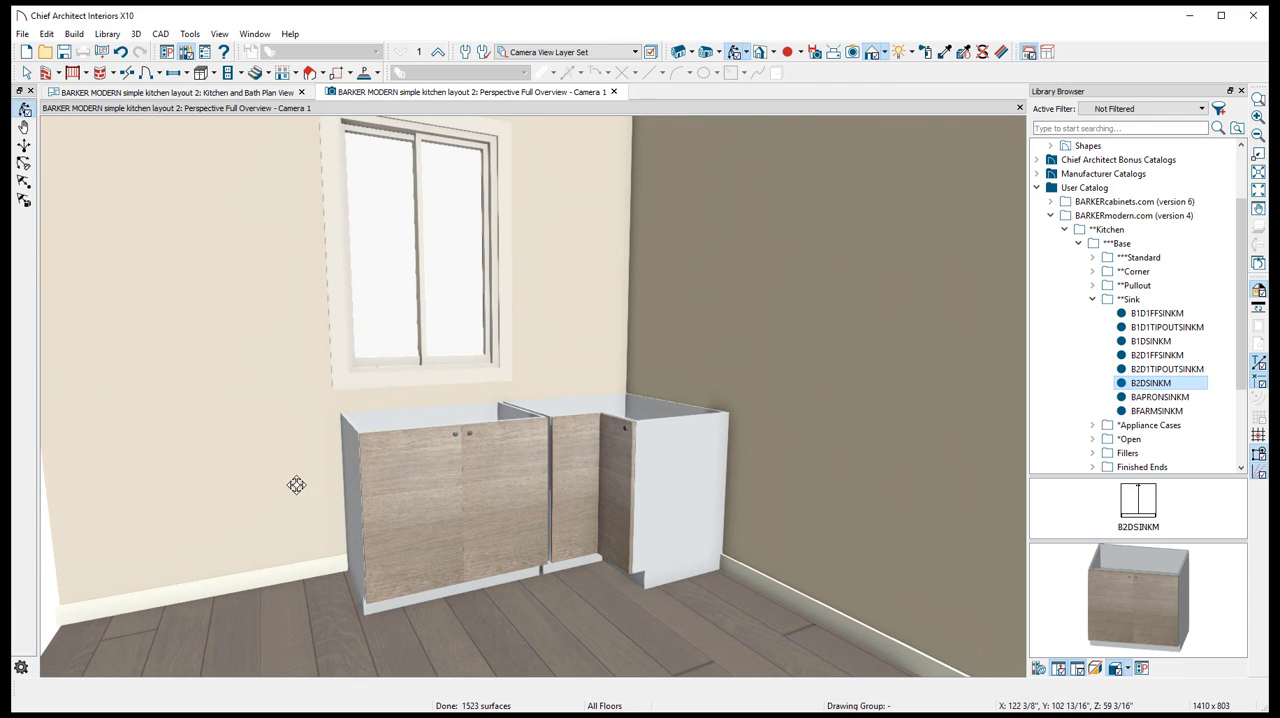
{"action": "left_click", "coordinate": [224, 93]}
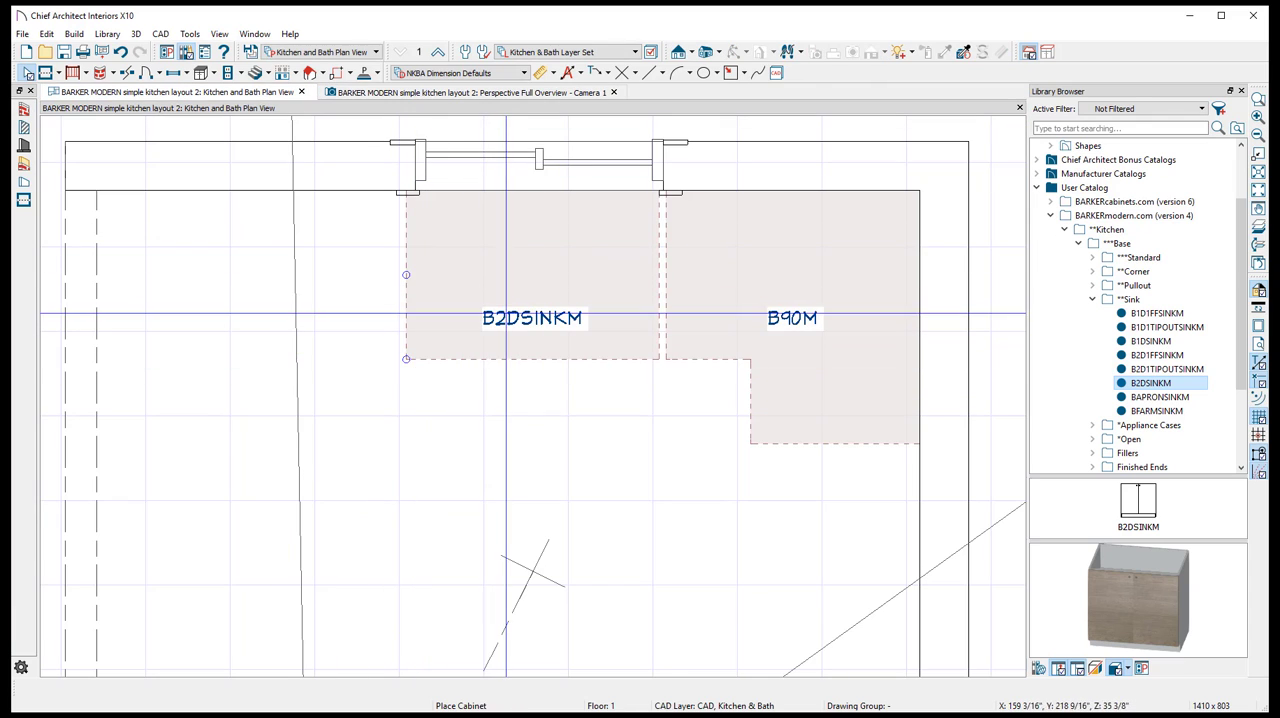
- Center the B2DSINKM sink cabinet on the window using Center Object
{"action": "left_click", "coordinate": [560, 268]}
{"action": "right_click", "coordinate": [558, 264]}
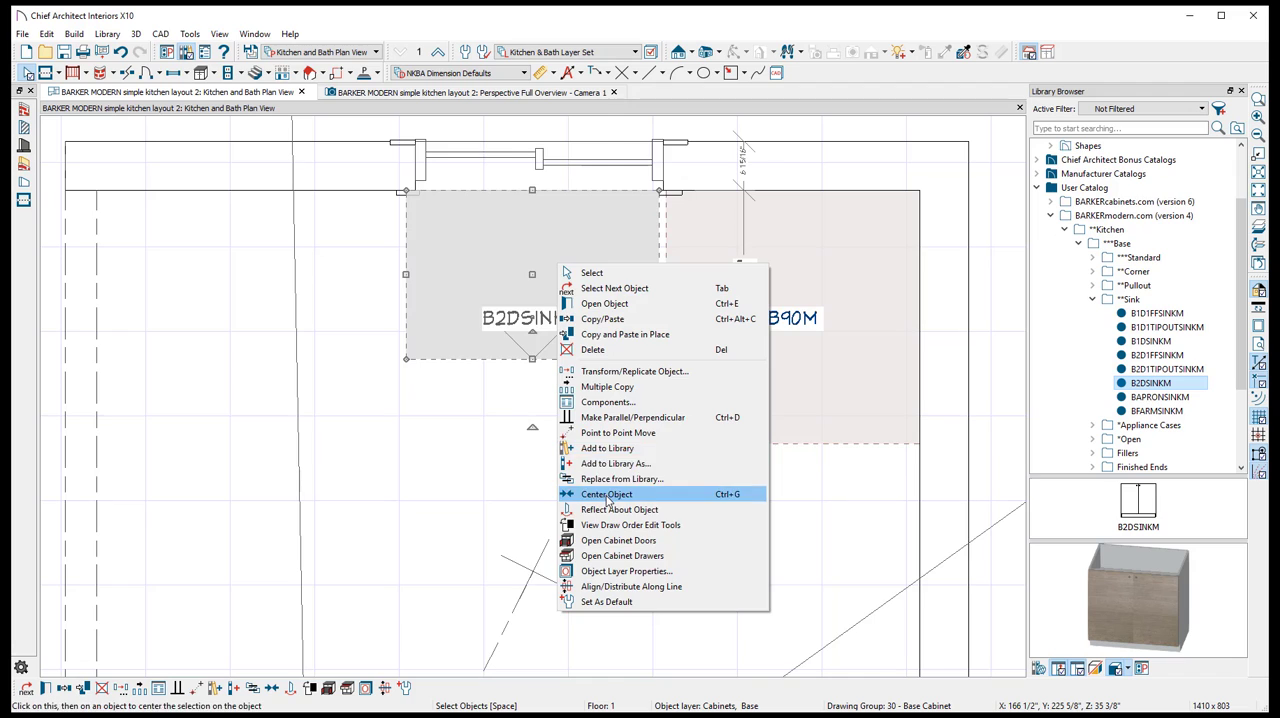
{"action": "left_click", "coordinate": [607, 498]}
{"action": "left_click", "coordinate": [563, 168]}
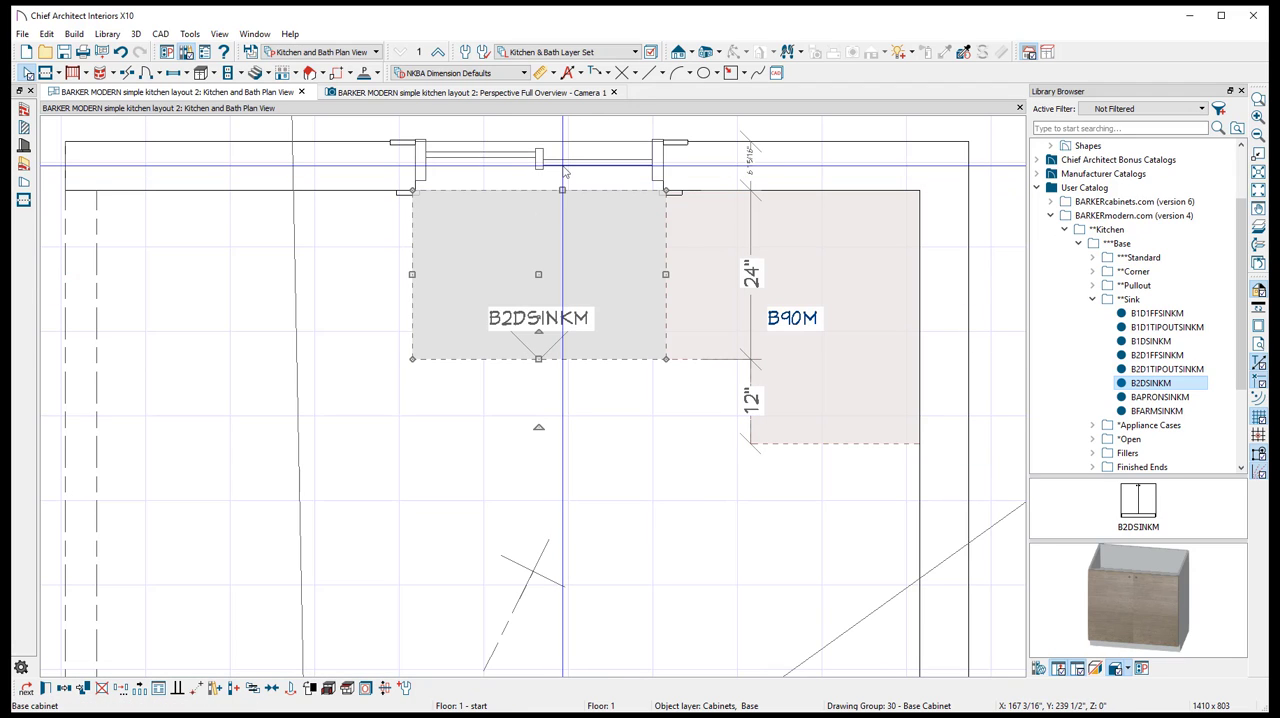
- Resize the B90M corner cabinet by adjusting its side next to the sink cabinet so the two cabinets meet
{"action": "left_click", "coordinate": [790, 300]}
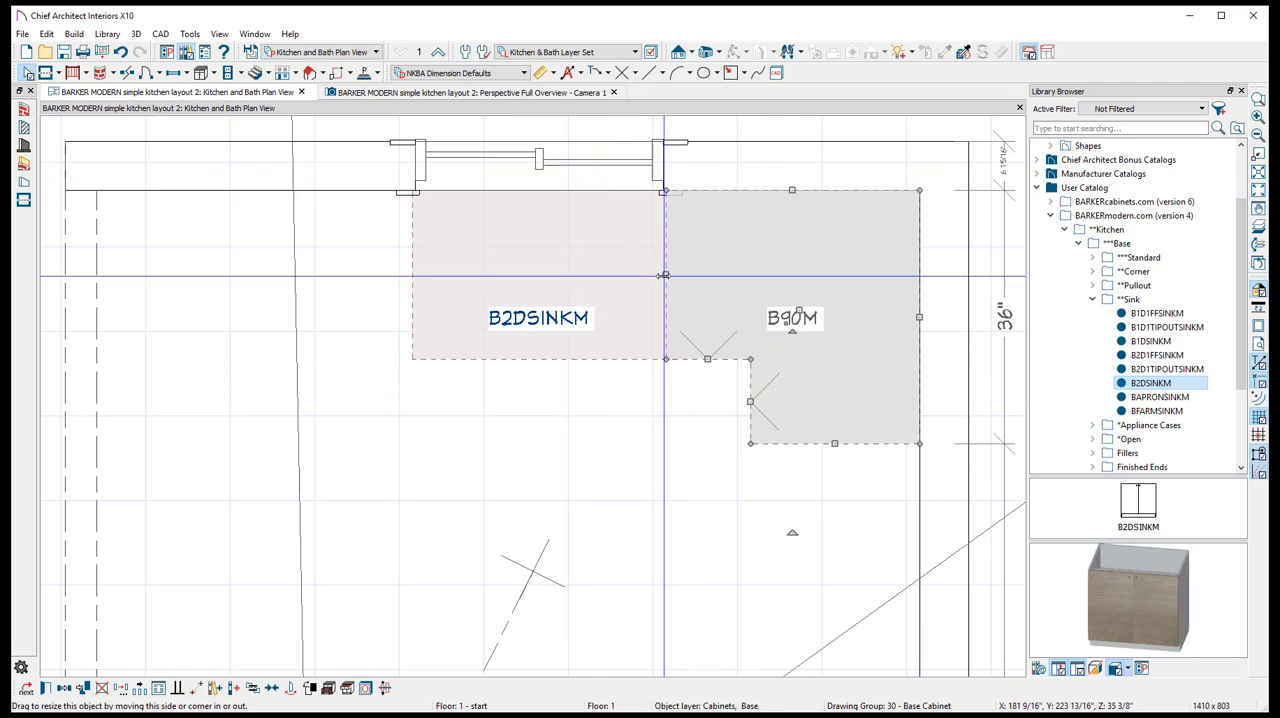
{"action": "left_click_drag", "start_coordinate": [668, 275], "coordinate": [665, 275]}
{"action": "left_click", "coordinate": [741, 291]}
{"action": "scroll", "coordinate": [741, 290], "scroll_direction": "down", "scroll_amount": 1}
{"action": "scroll", "coordinate": [741, 290], "scroll_direction": "up", "scroll_amount": 1}
{"action": "middle_click_drag", "start_coordinate": [732, 289], "coordinate": [688, 371]}
- Try widening the B2DSINKM sink cabinet to 39 1/2" at its free side, then undo the resize
{"action": "left_click", "coordinate": [479, 425]}
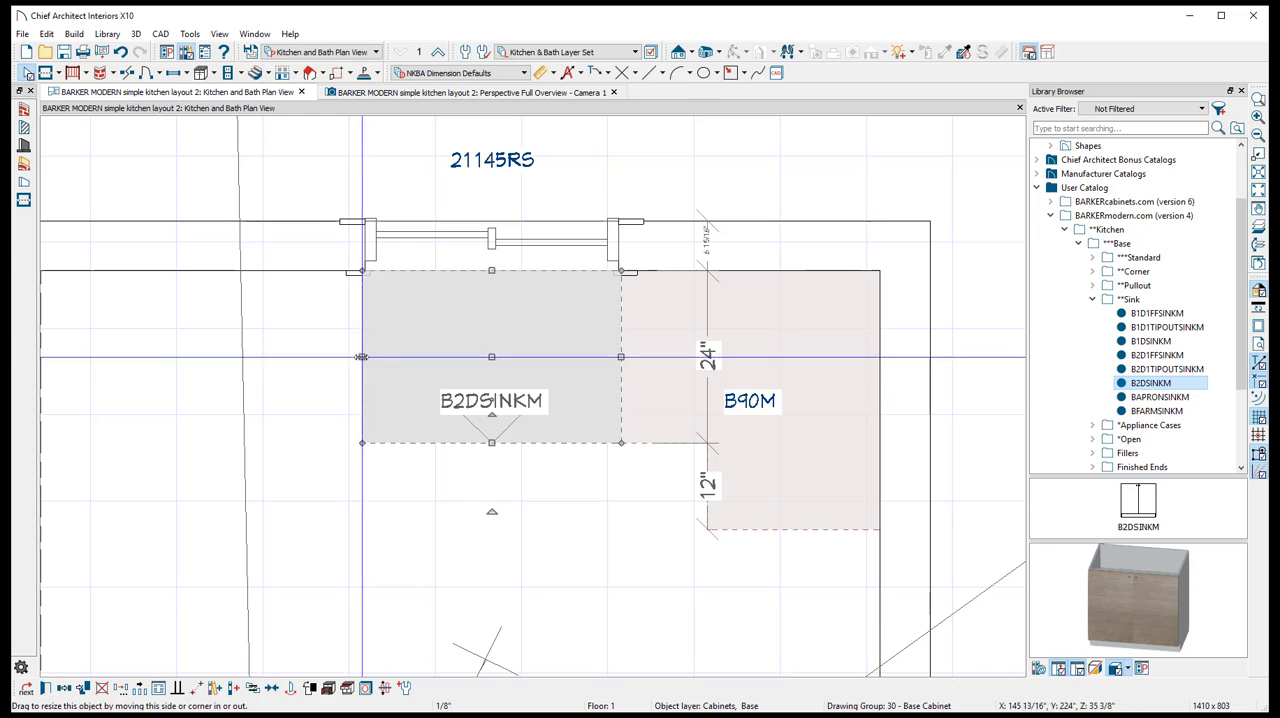
{"action": "scroll", "coordinate": [363, 355], "scroll_direction": "down", "scroll_amount": 2}
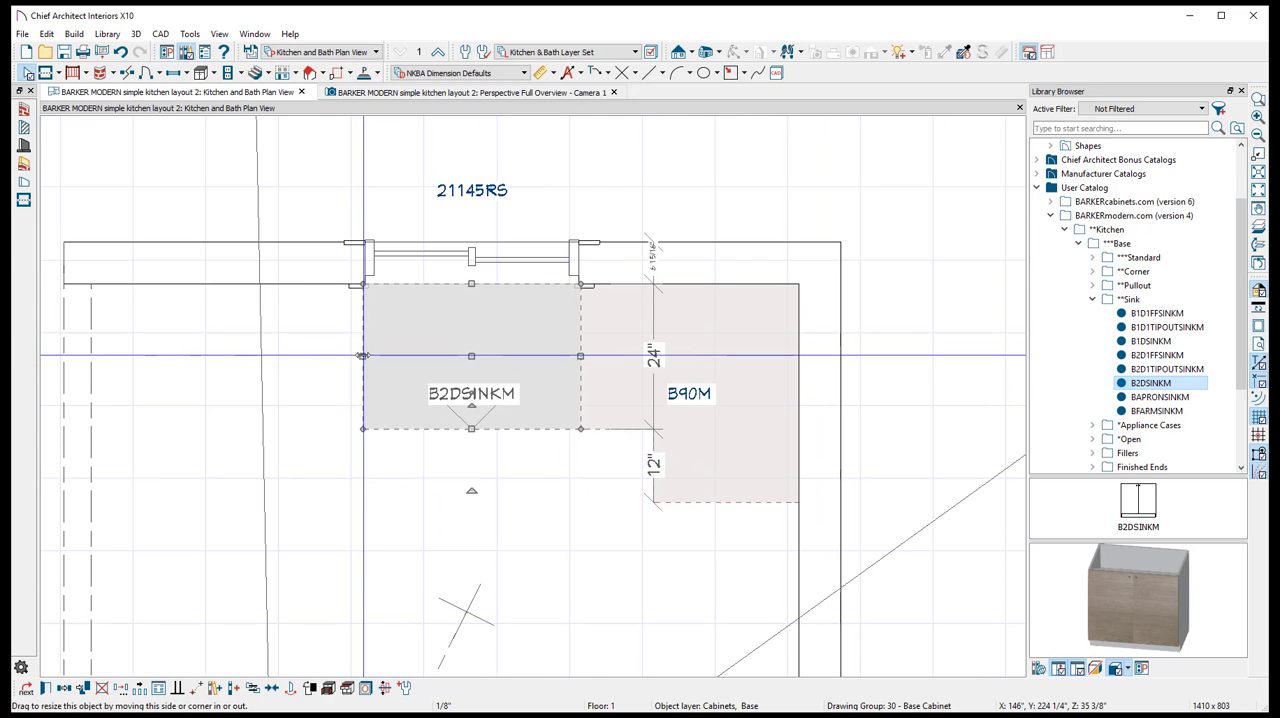
{"action": "left_click_drag", "start_coordinate": [363, 355], "coordinate": [340, 365]}
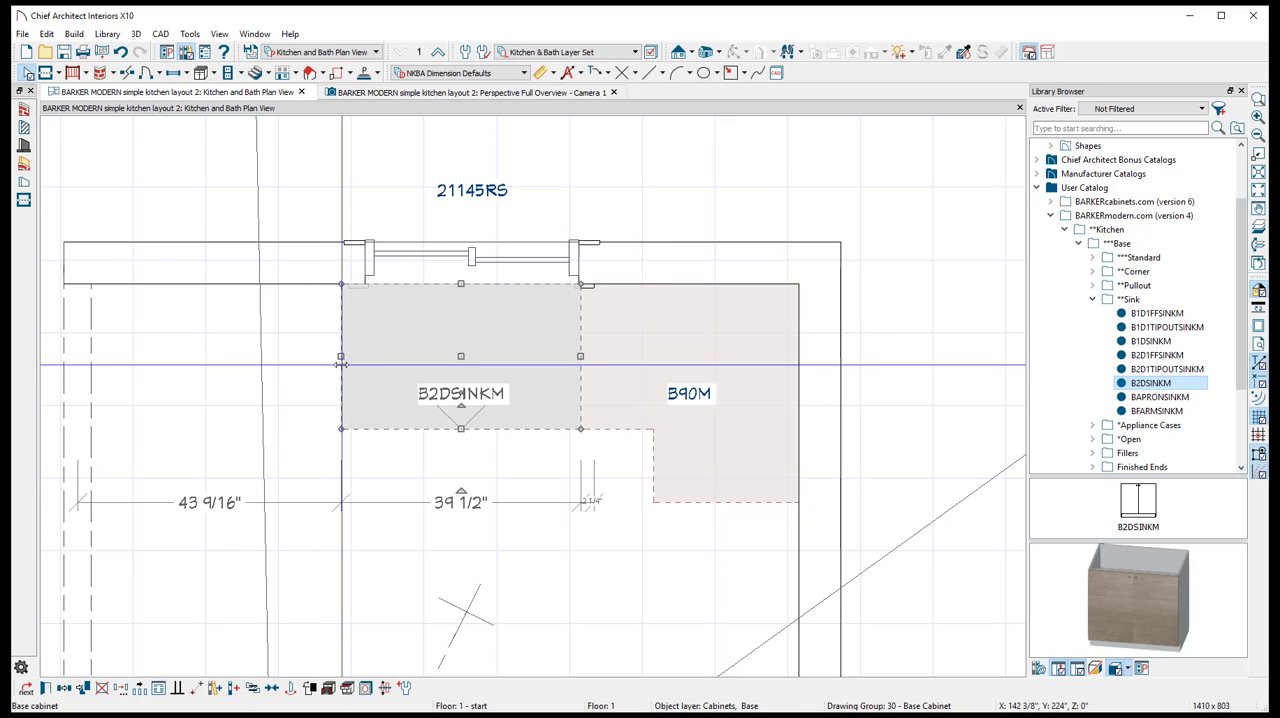
{"action": "key", "text": "ctrl+z"}
- Check the joint between the sink and corner cabinets in the perspective overview, then return to the floor plan
{"action": "scroll", "coordinate": [540, 370], "scroll_direction": "up", "scroll_amount": 2}
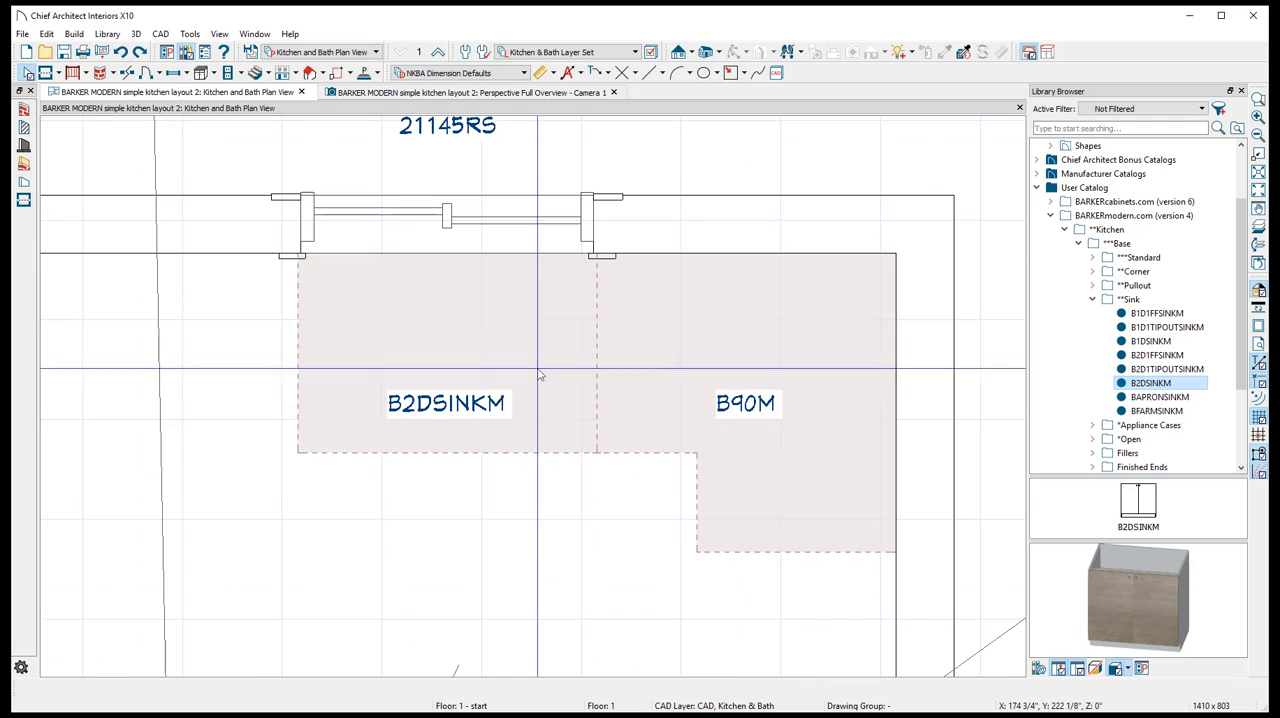
{"action": "left_click", "coordinate": [374, 92]}
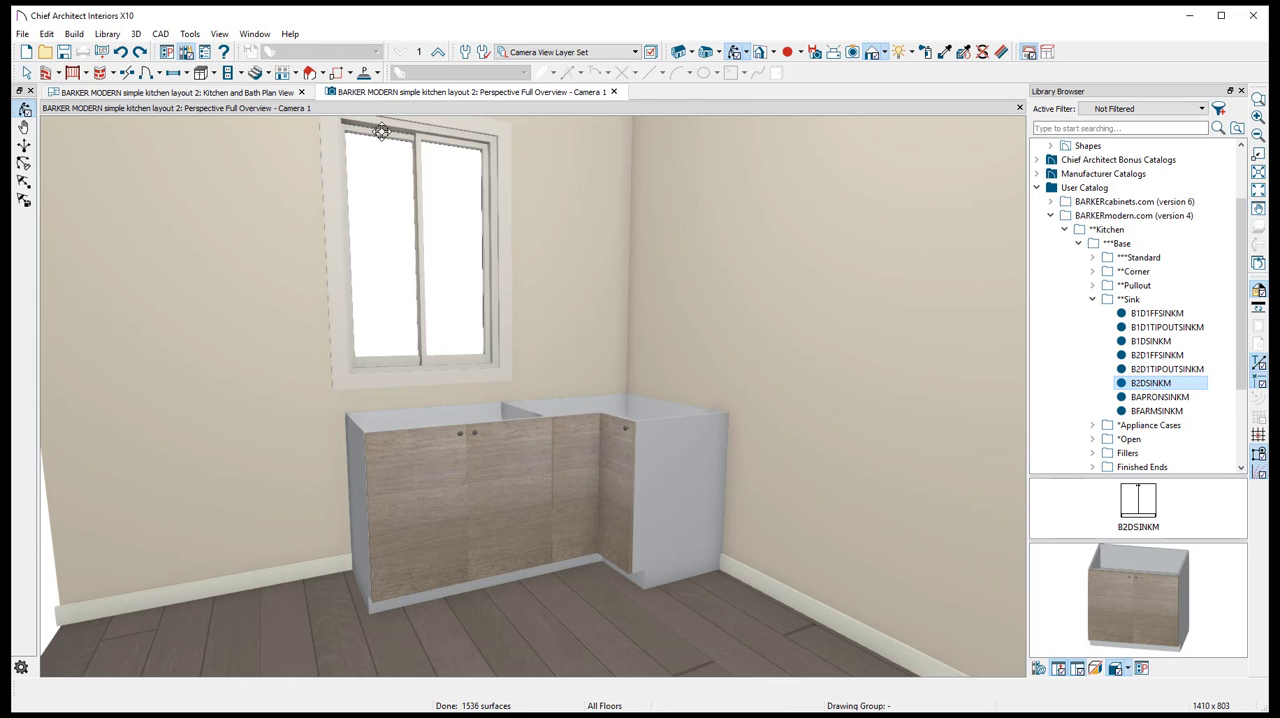
{"action": "left_click", "coordinate": [182, 92]}
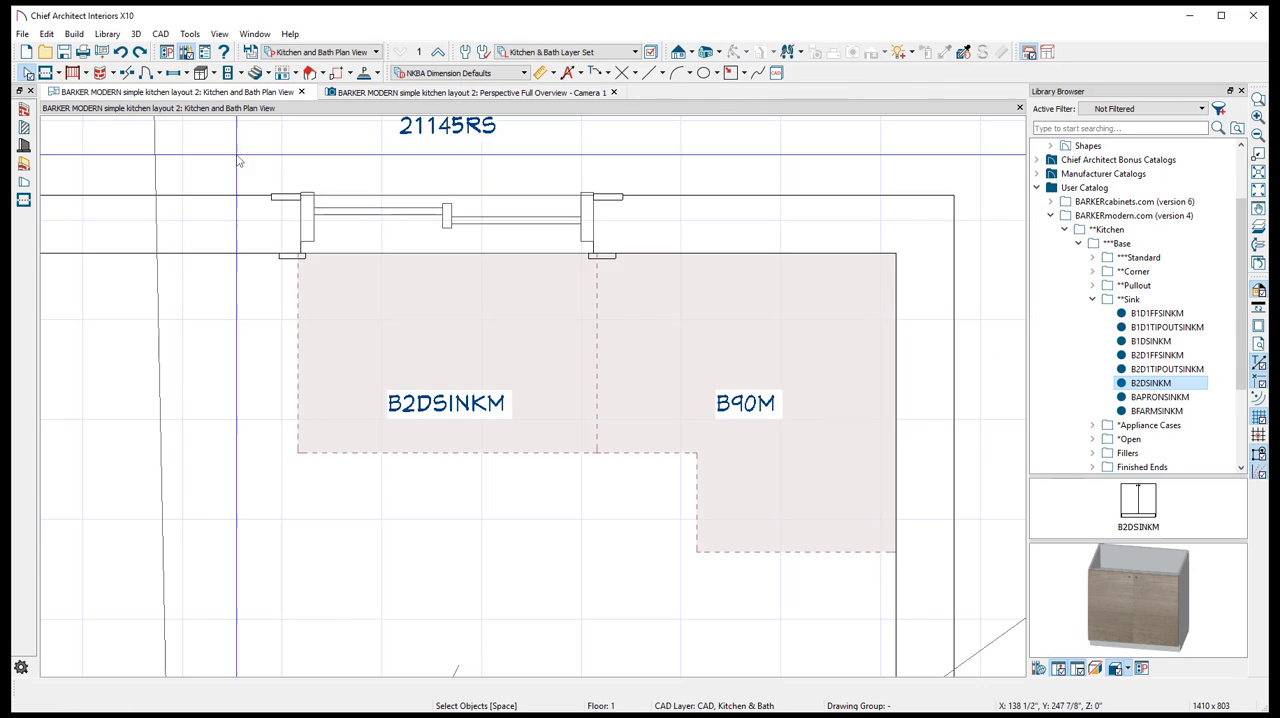
- Inspect the dimensions around the B2DSINKM sink cabinet and the window above it, then review the B90M corner cabinet's size specification
{"action": "left_click", "coordinate": [473, 360]}
{"action": "left_click", "coordinate": [457, 228]}
{"action": "left_click", "coordinate": [451, 398]}
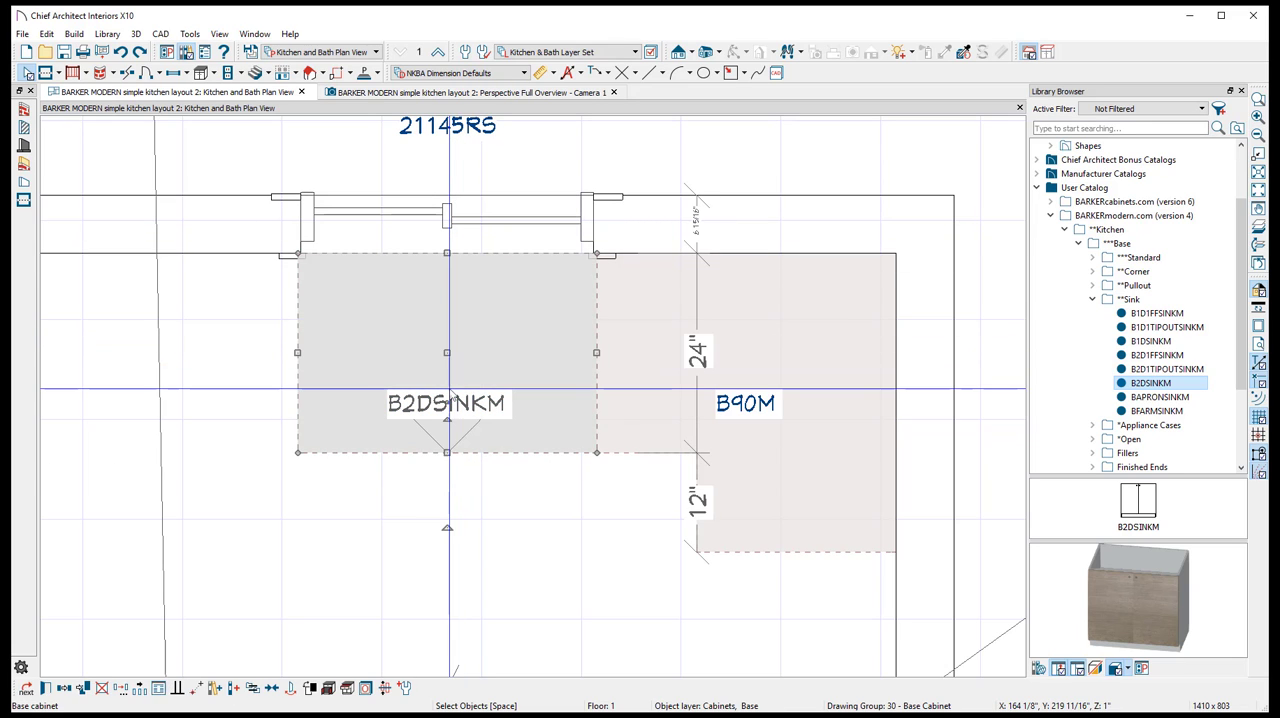
{"action": "left_click", "coordinate": [481, 233]}
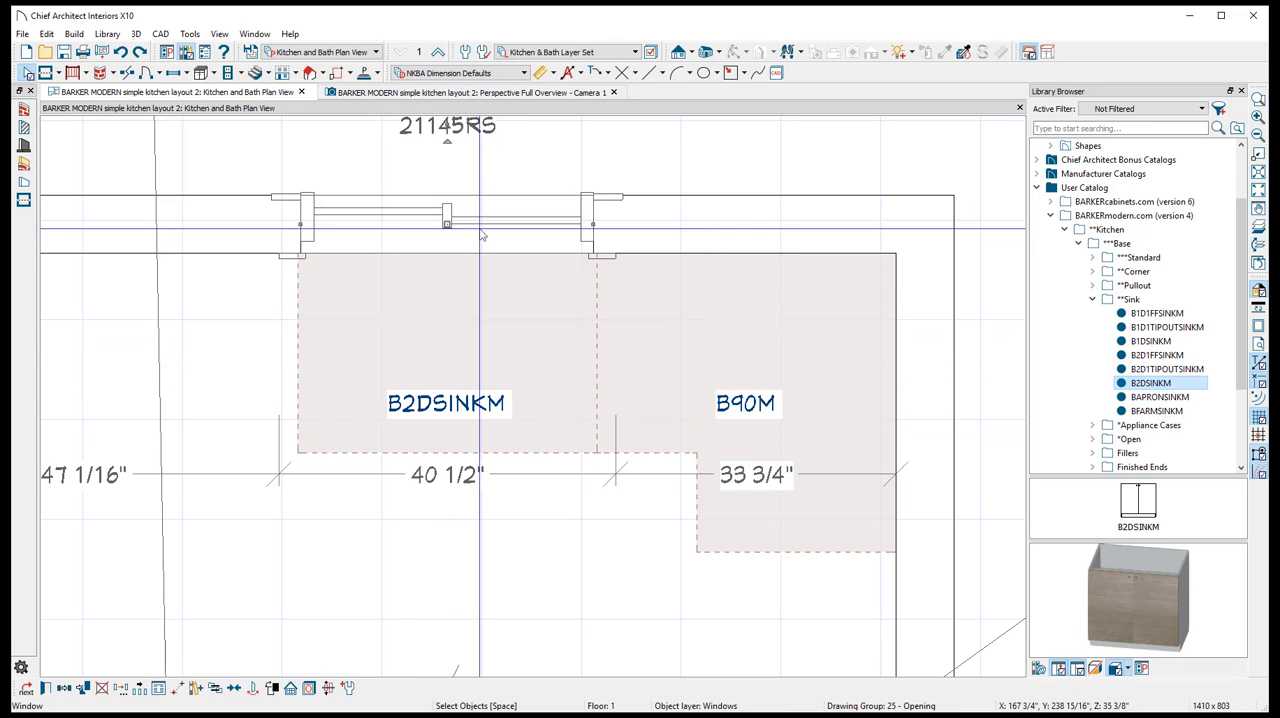
{"action": "scroll", "coordinate": [684, 410], "scroll_direction": "down", "scroll_amount": 2}
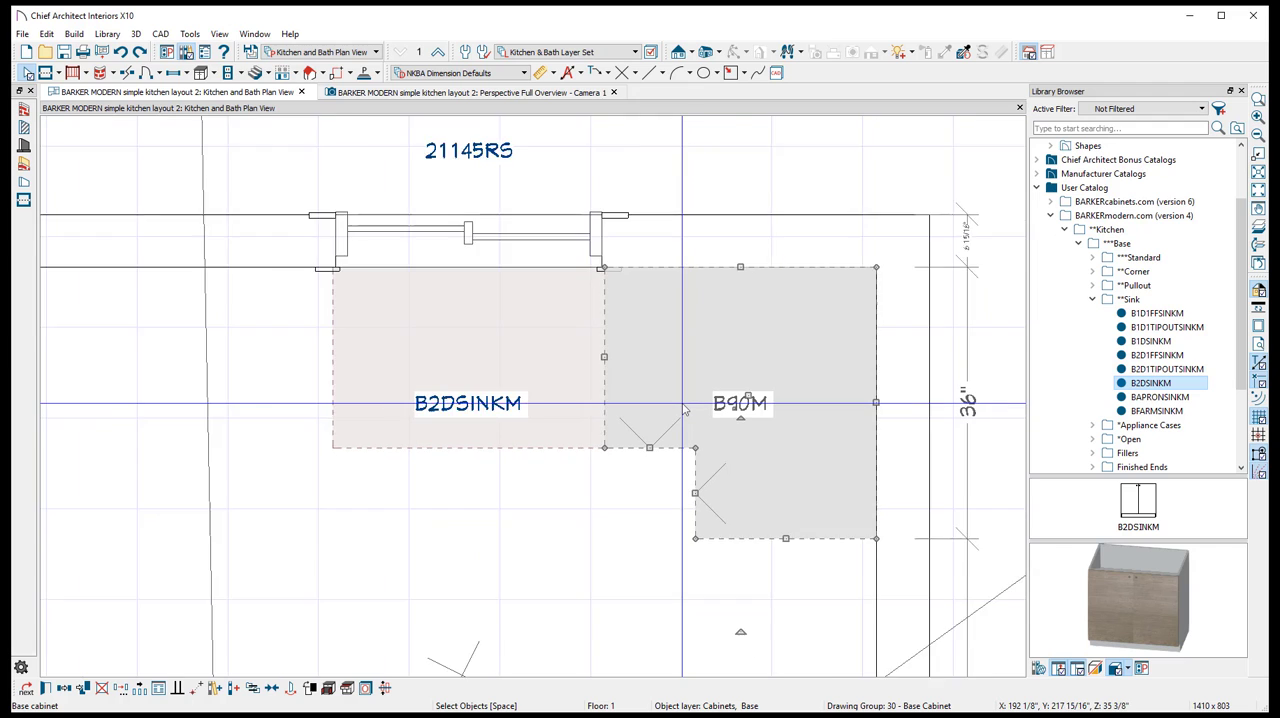
{"action": "double_click", "coordinate": [673, 330]}
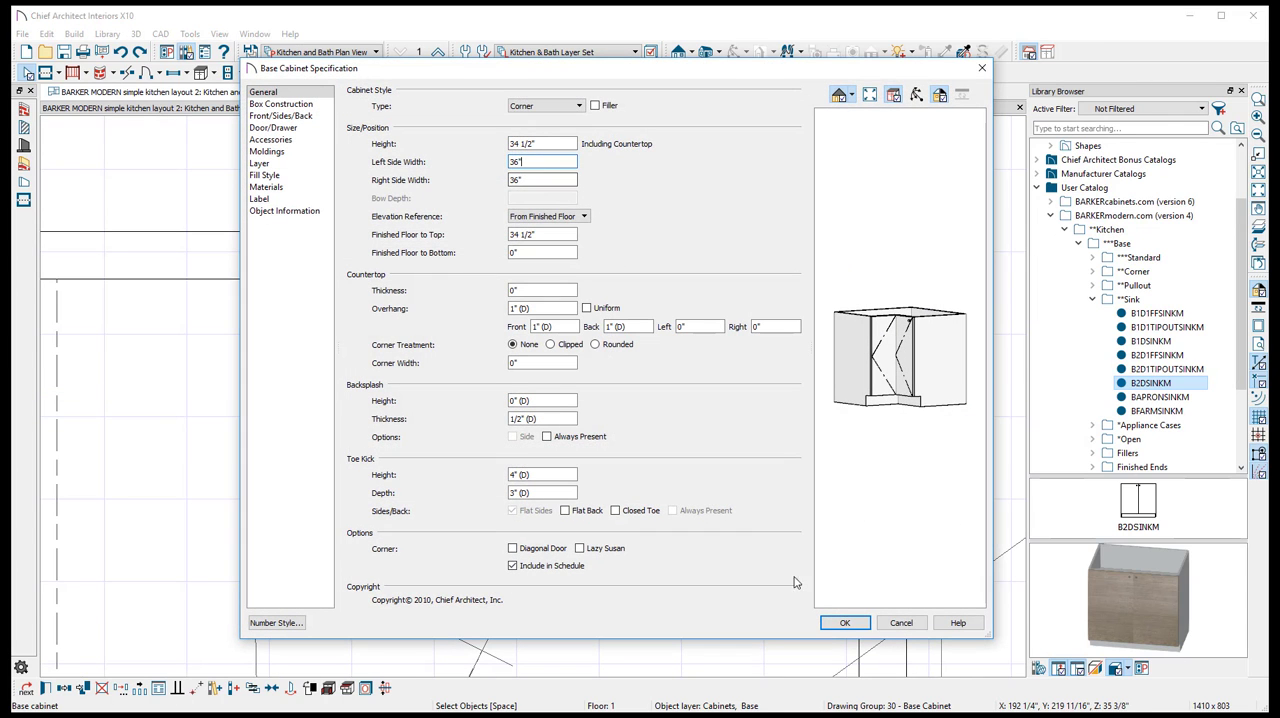
{"action": "left_click", "coordinate": [901, 623]}
{"action": "scroll", "coordinate": [670, 334], "scroll_direction": "up", "scroll_amount": 1}
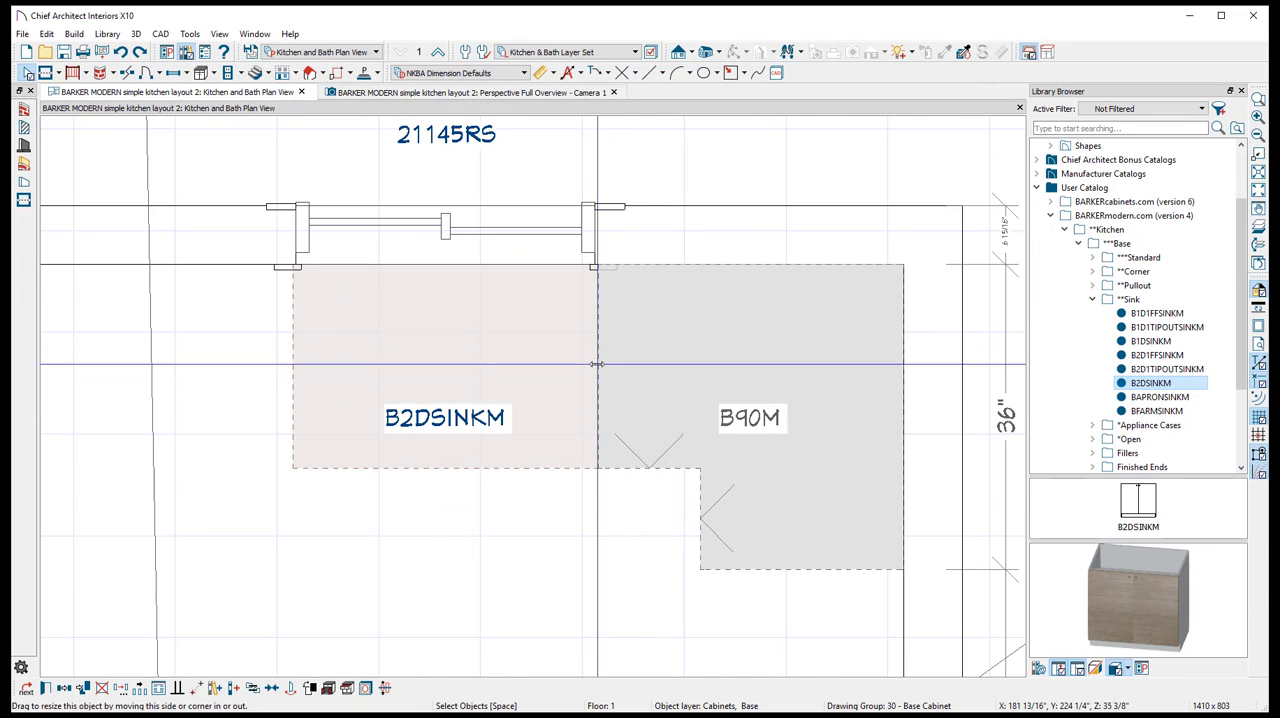
- Try narrowing the B90M corner cabinet to 34 1/4" along the window wall and widening the B2DSINKM to 37 3/4" to meet it, then undo both
{"action": "left_click_drag", "start_coordinate": [597, 364], "coordinate": [614, 365]}
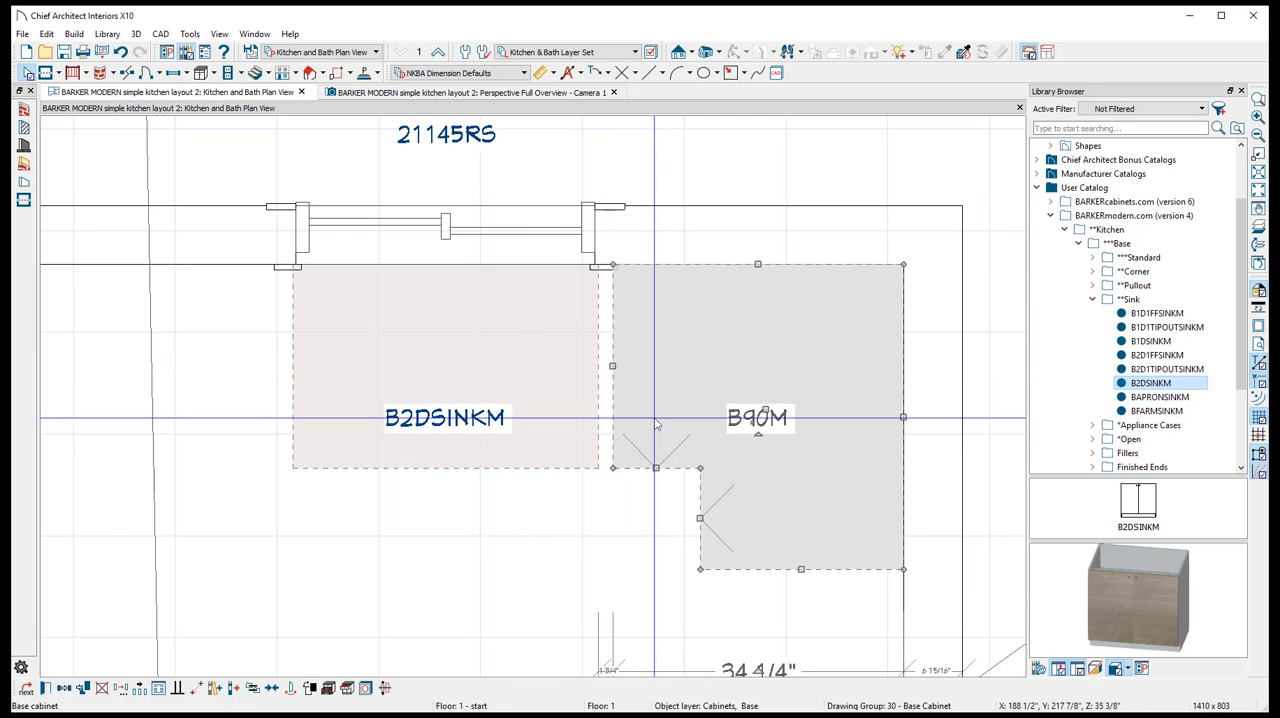
{"action": "left_click", "coordinate": [575, 405]}
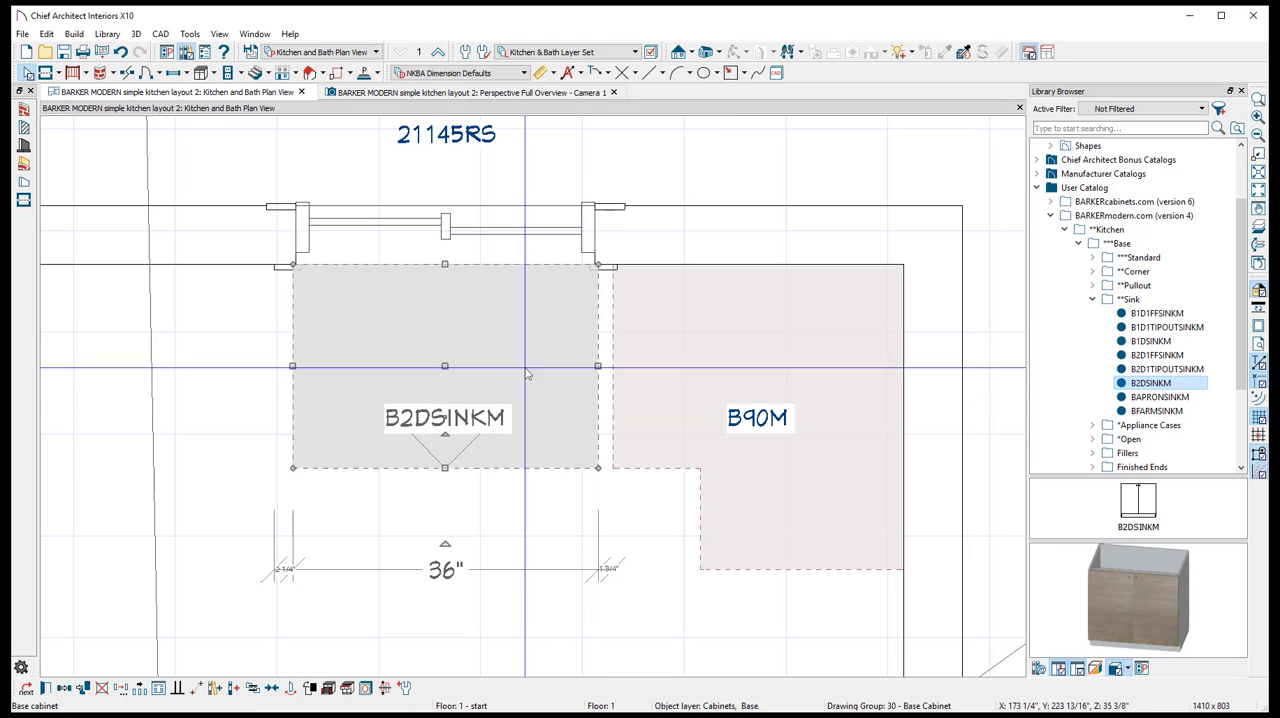
{"action": "left_click_drag", "start_coordinate": [598, 366], "coordinate": [632, 367]}
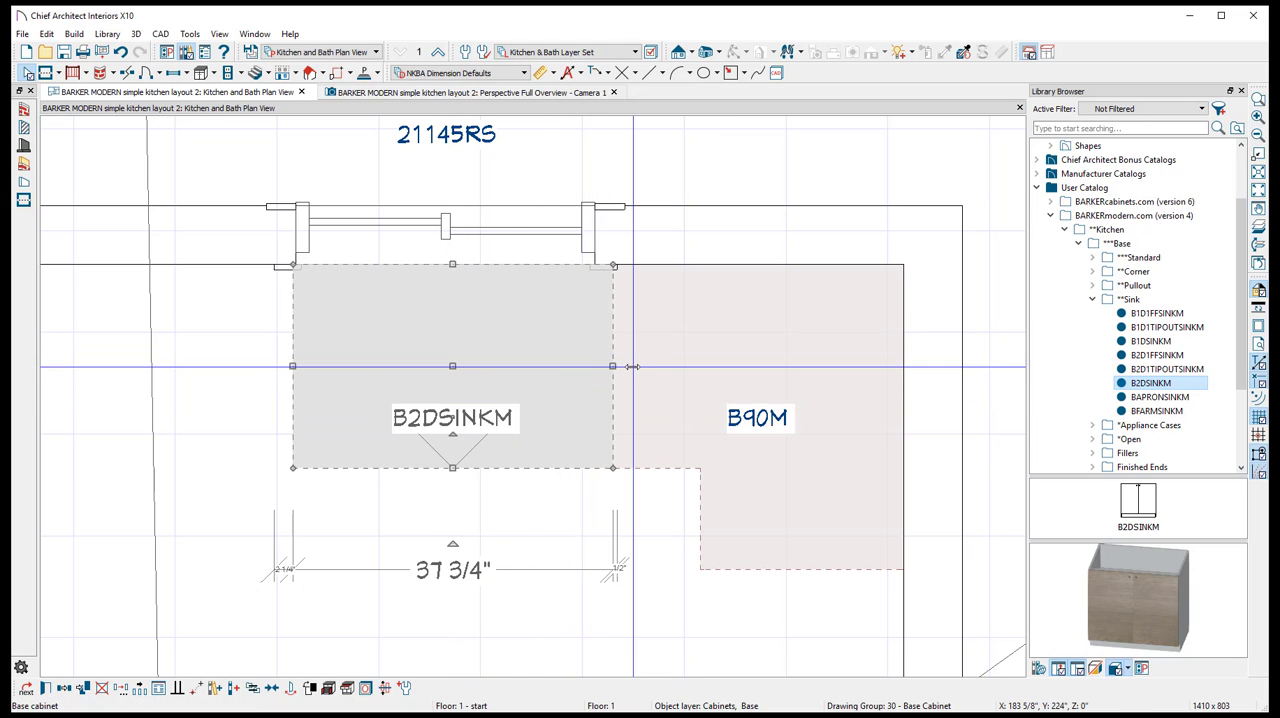
{"action": "double_click", "coordinate": [696, 394]}
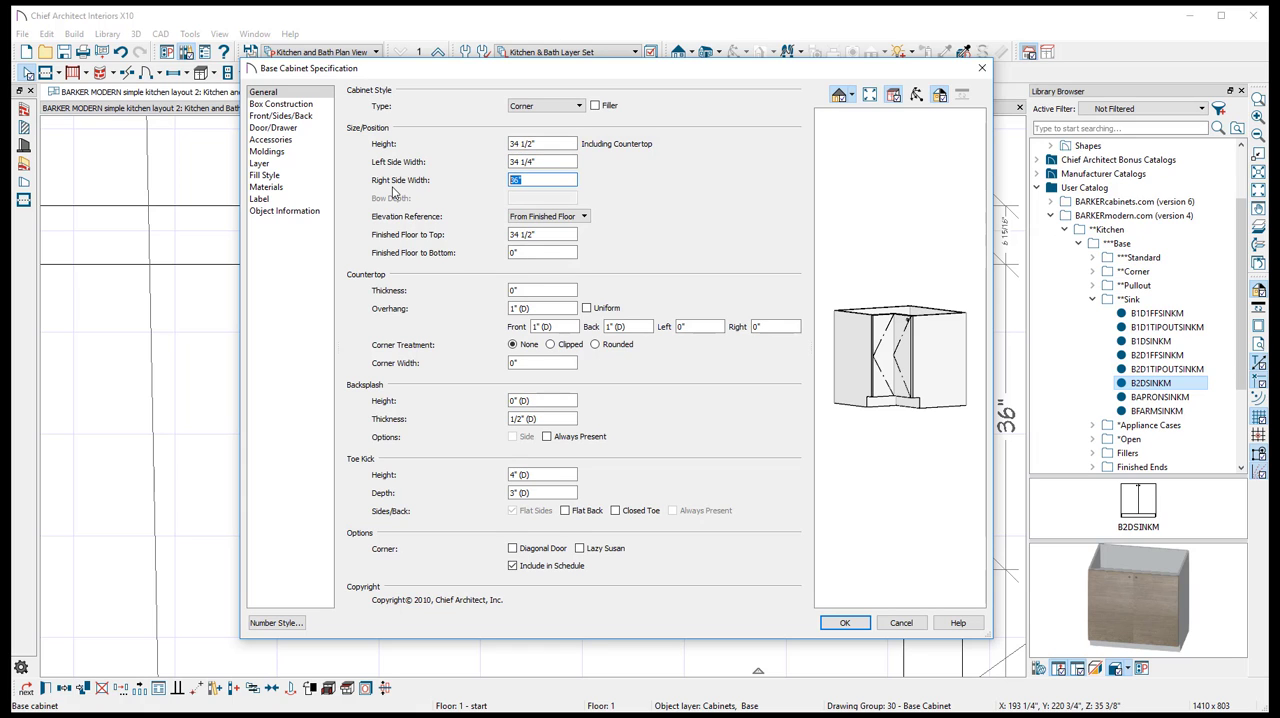
{"action": "left_click", "coordinate": [899, 623]}
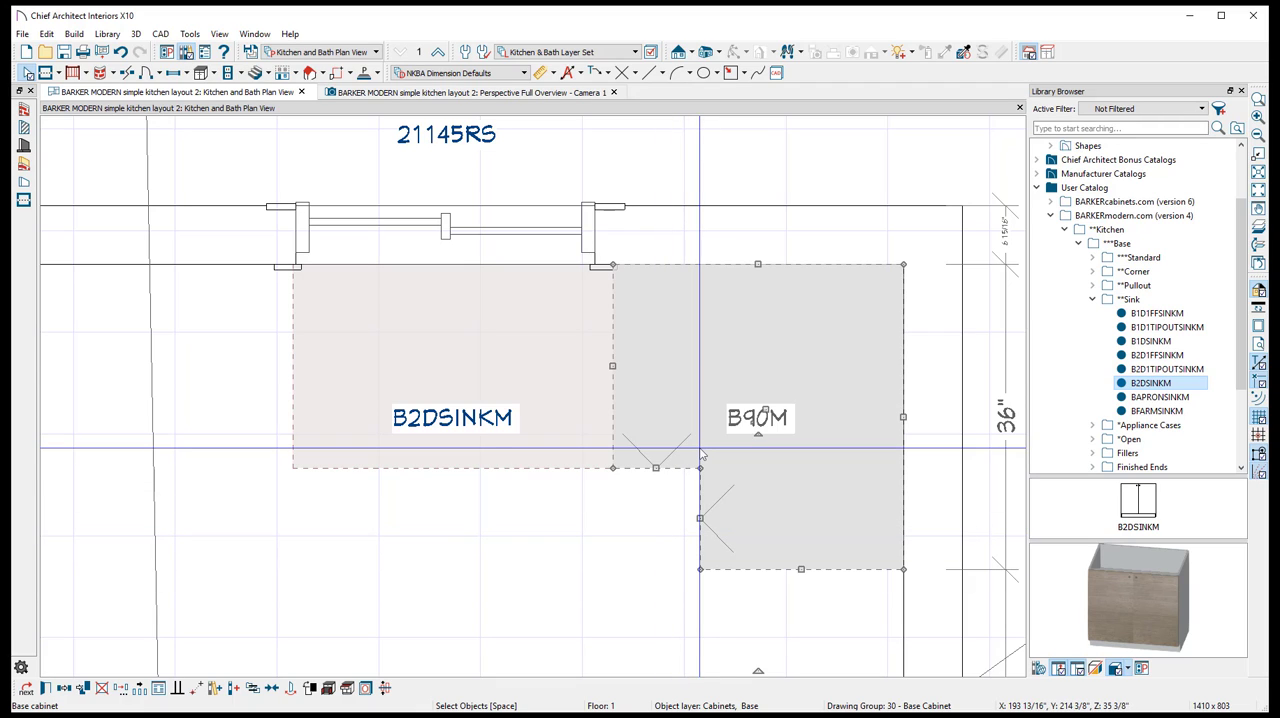
{"action": "left_click", "coordinate": [485, 385]}
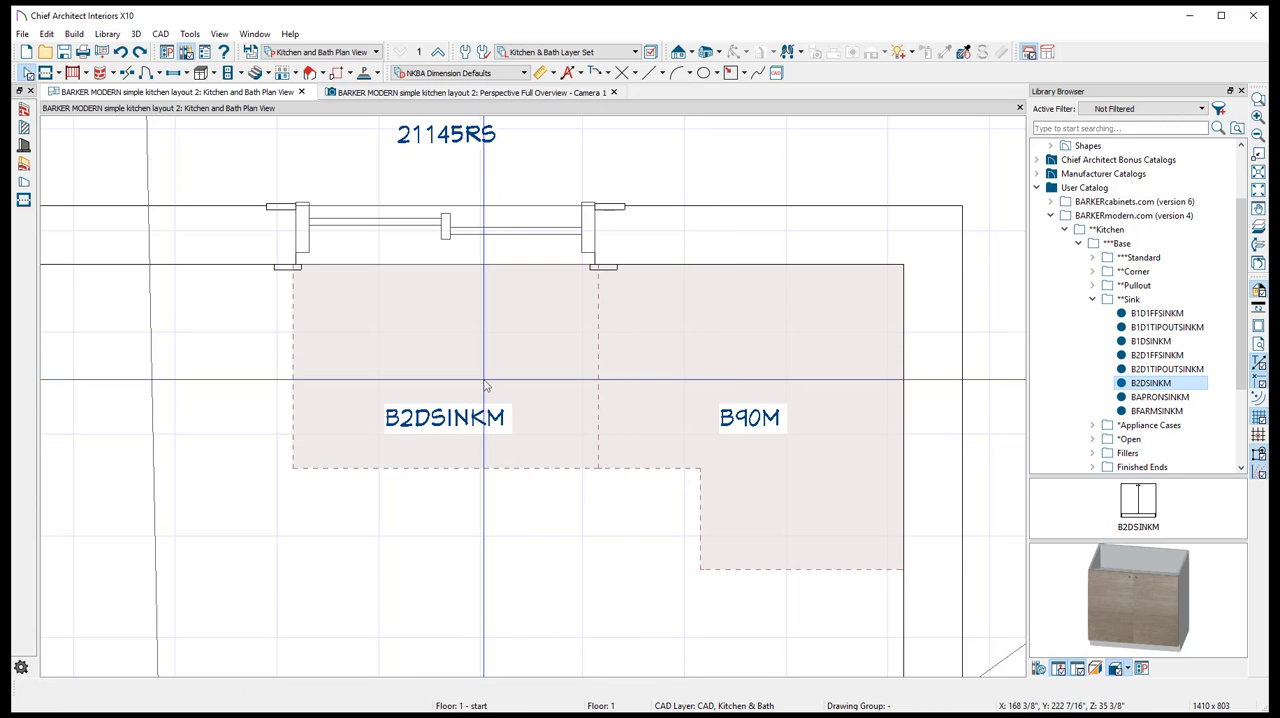
- Review the sink and corner cabinets in plan and perspective, then look at the kitchen picture on the barkermodern.com page in the browser and return
{"action": "left_click", "coordinate": [667, 388]}
{"action": "scroll", "coordinate": [655, 405], "scroll_direction": "down", "scroll_amount": 1}
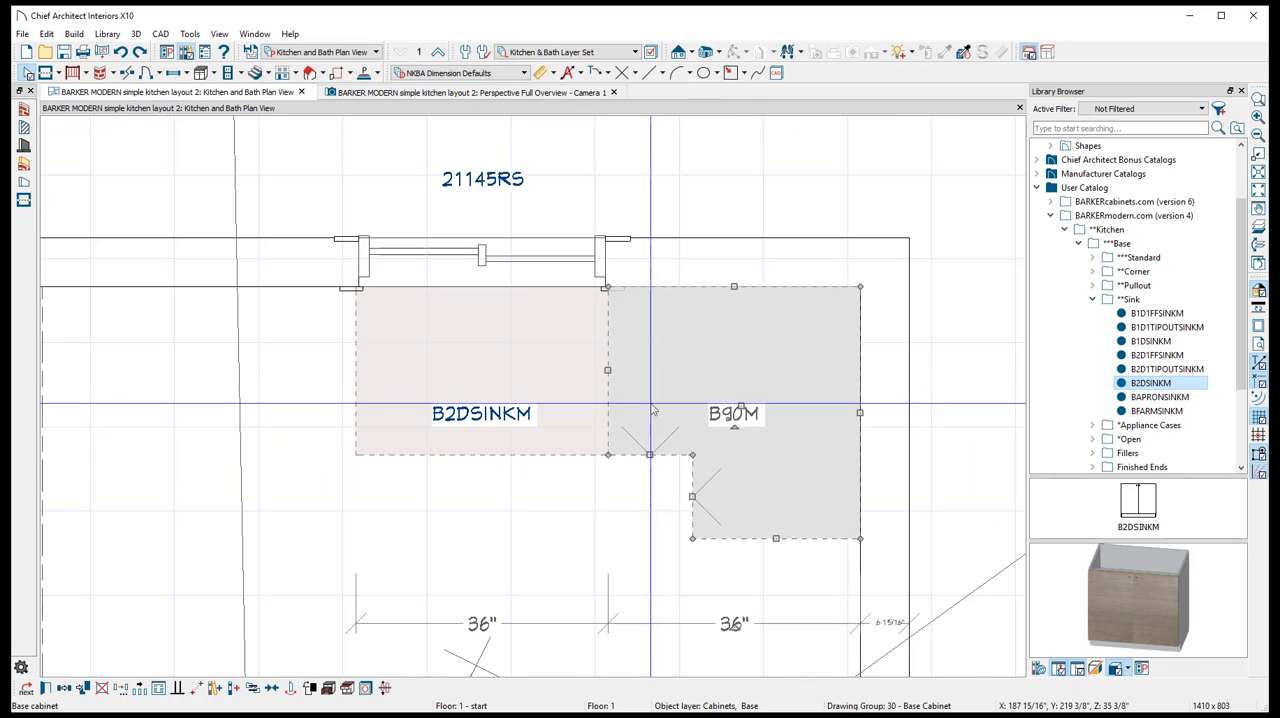
{"action": "left_click", "coordinate": [474, 372]}
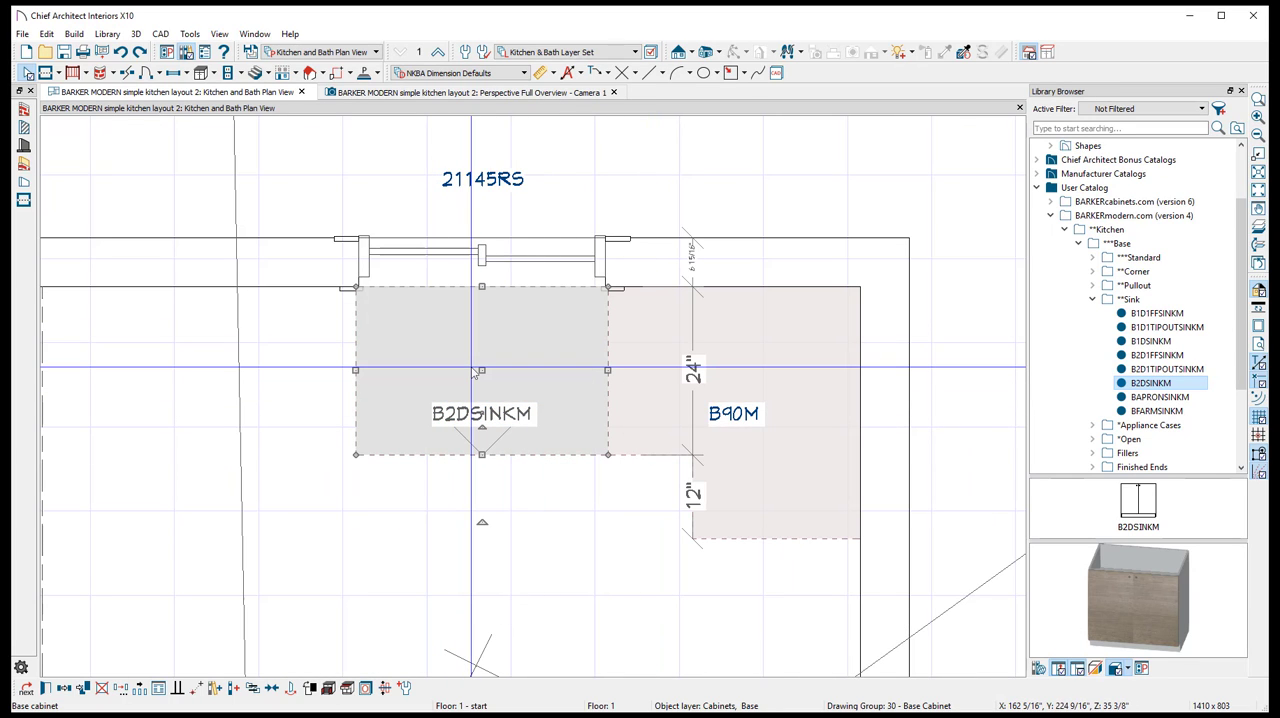
{"action": "left_click", "coordinate": [377, 99]}
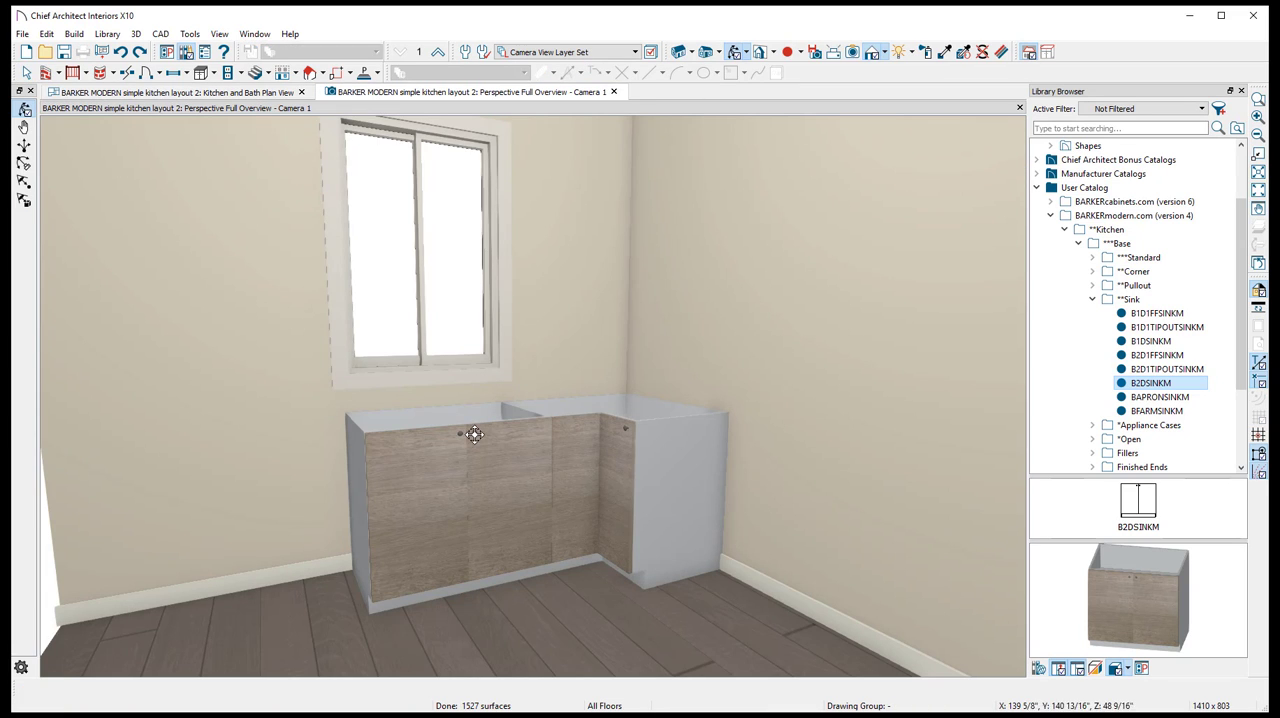
{"action": "scroll", "coordinate": [477, 398], "scroll_direction": "down", "scroll_amount": 1}
{"action": "middle_click_drag", "start_coordinate": [503, 401], "coordinate": [530, 445]}
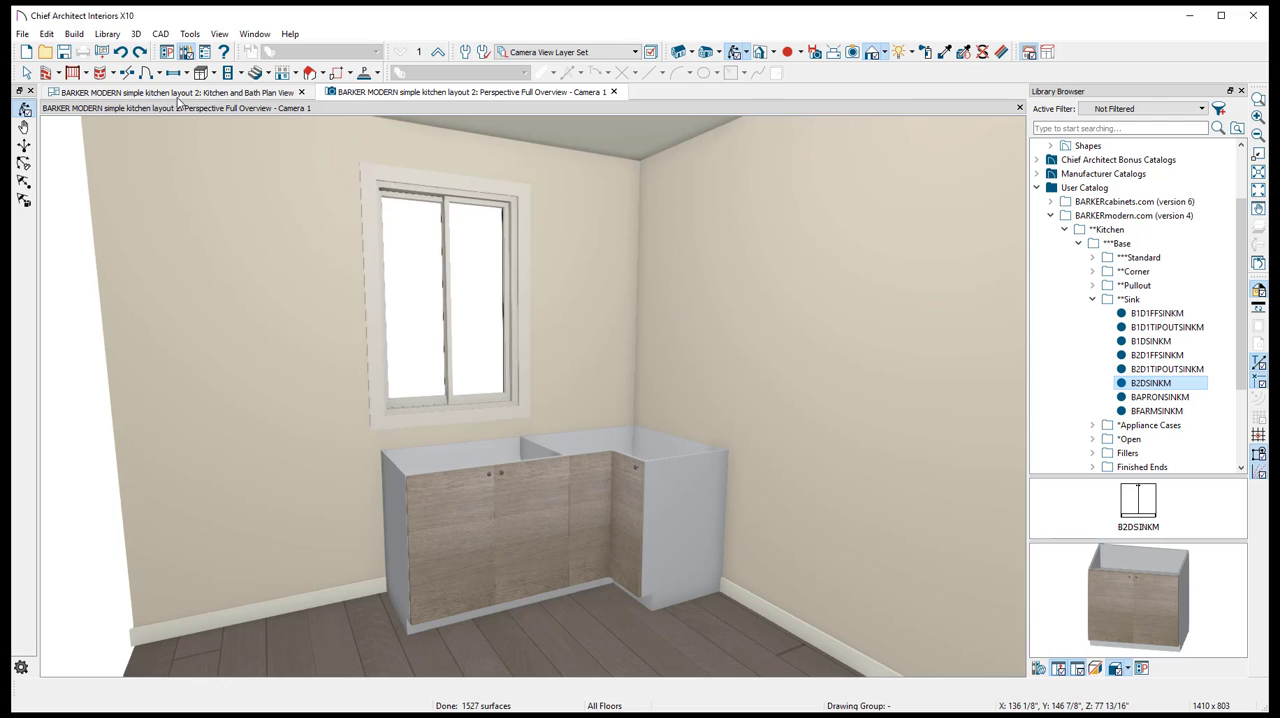
{"action": "left_click", "coordinate": [205, 93]}
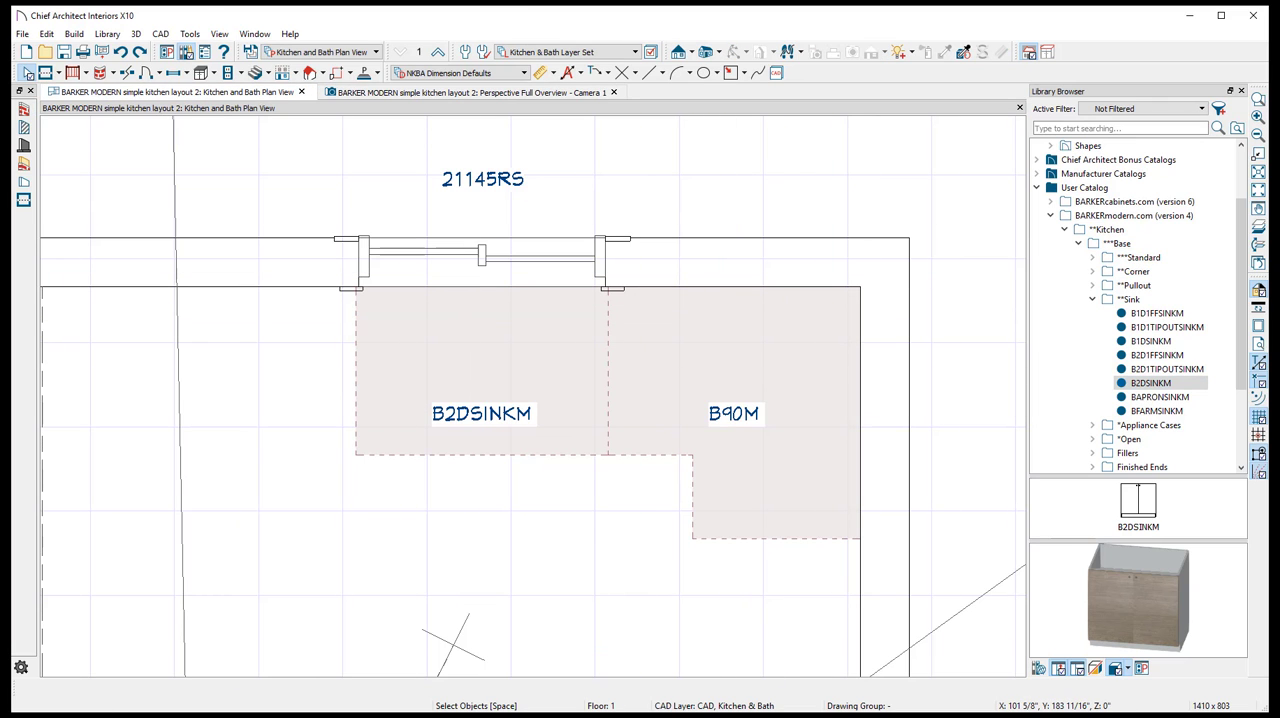
{"action": "key", "text": "alt+Tab"}
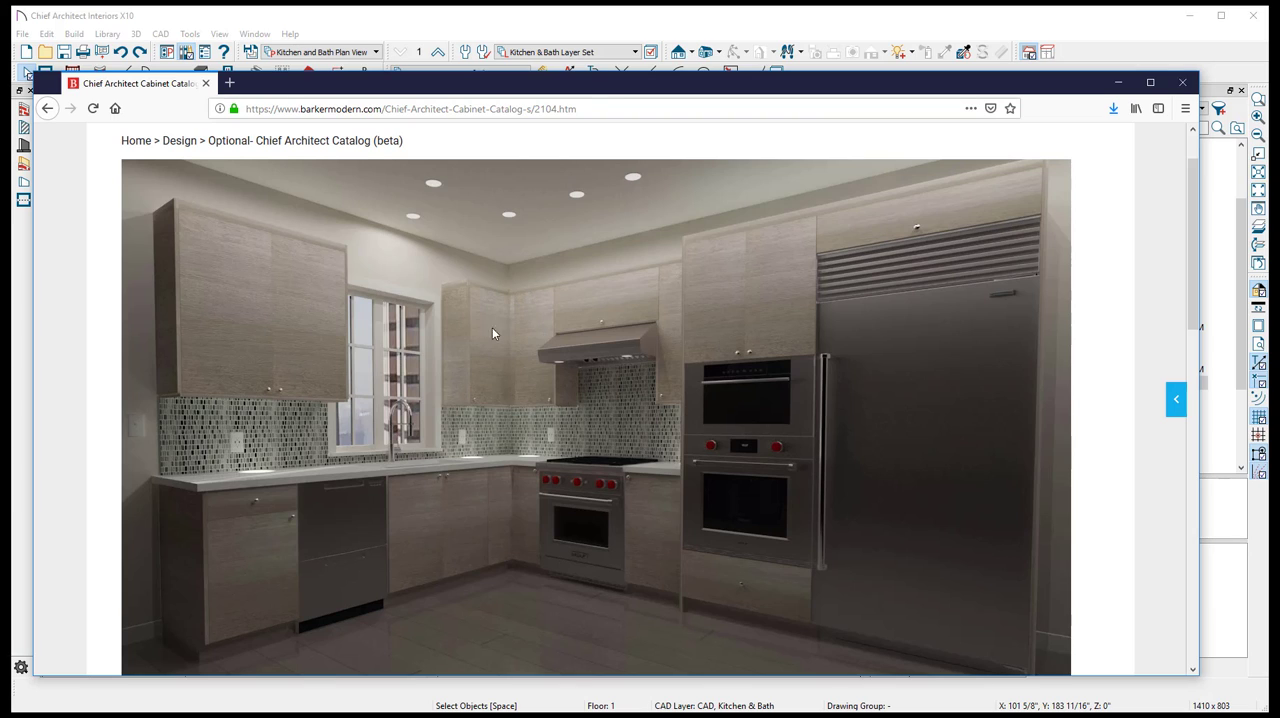
{"action": "left_click", "coordinate": [892, 22]}
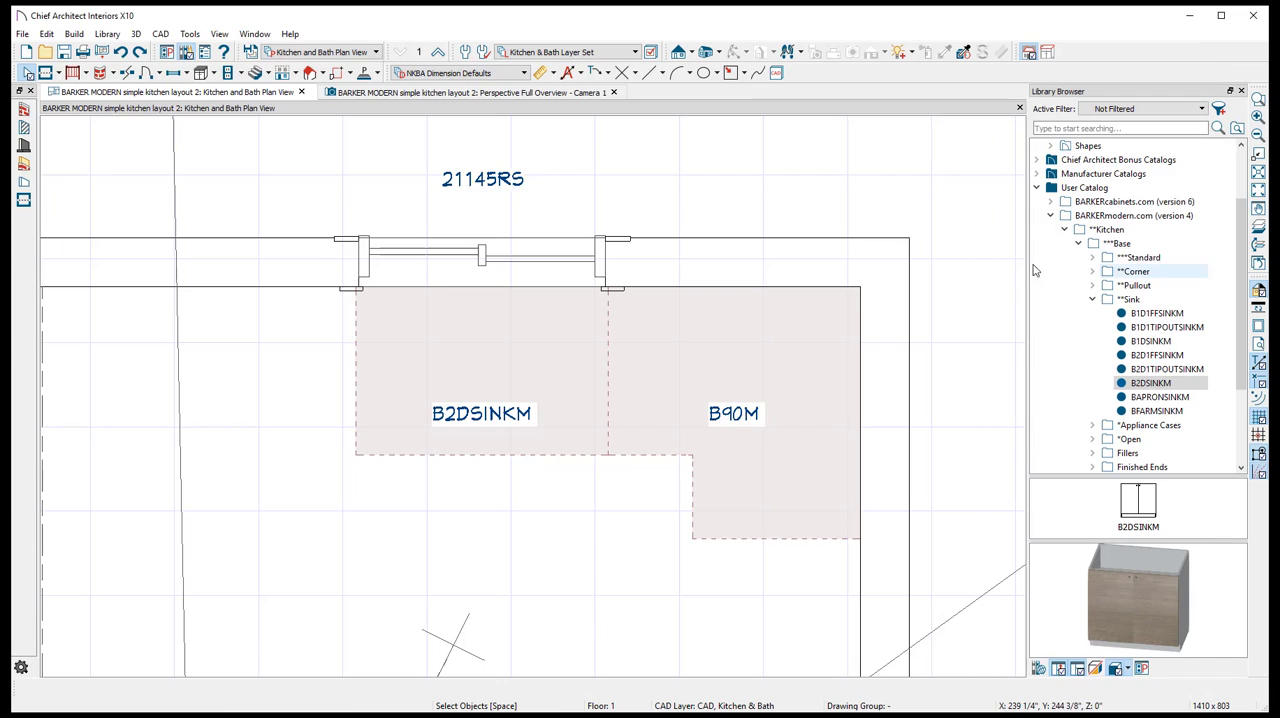
- Place a W1DBLINDCORNERLEFTV2M wall cabinet from the BARKERmodern Wall Corner catalog in the room corner above the B90M base cabinet
{"action": "left_click", "coordinate": [1079, 244]}
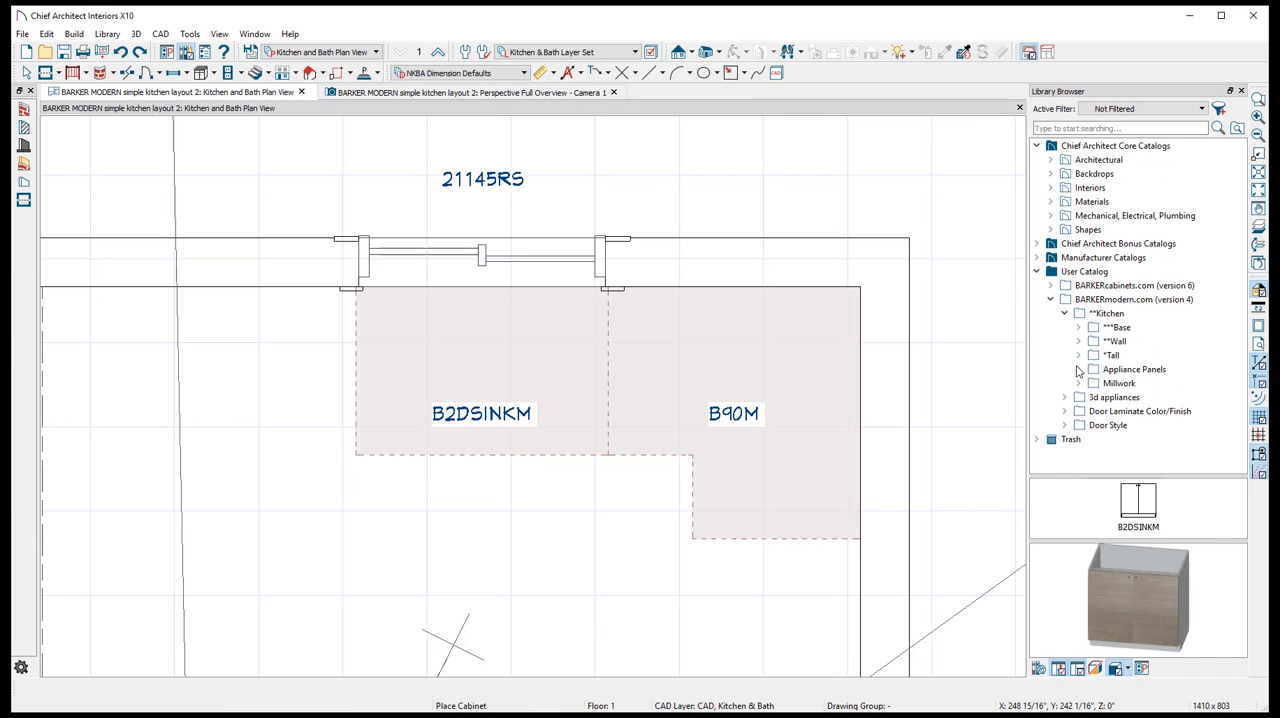
{"action": "left_click", "coordinate": [1112, 342]}
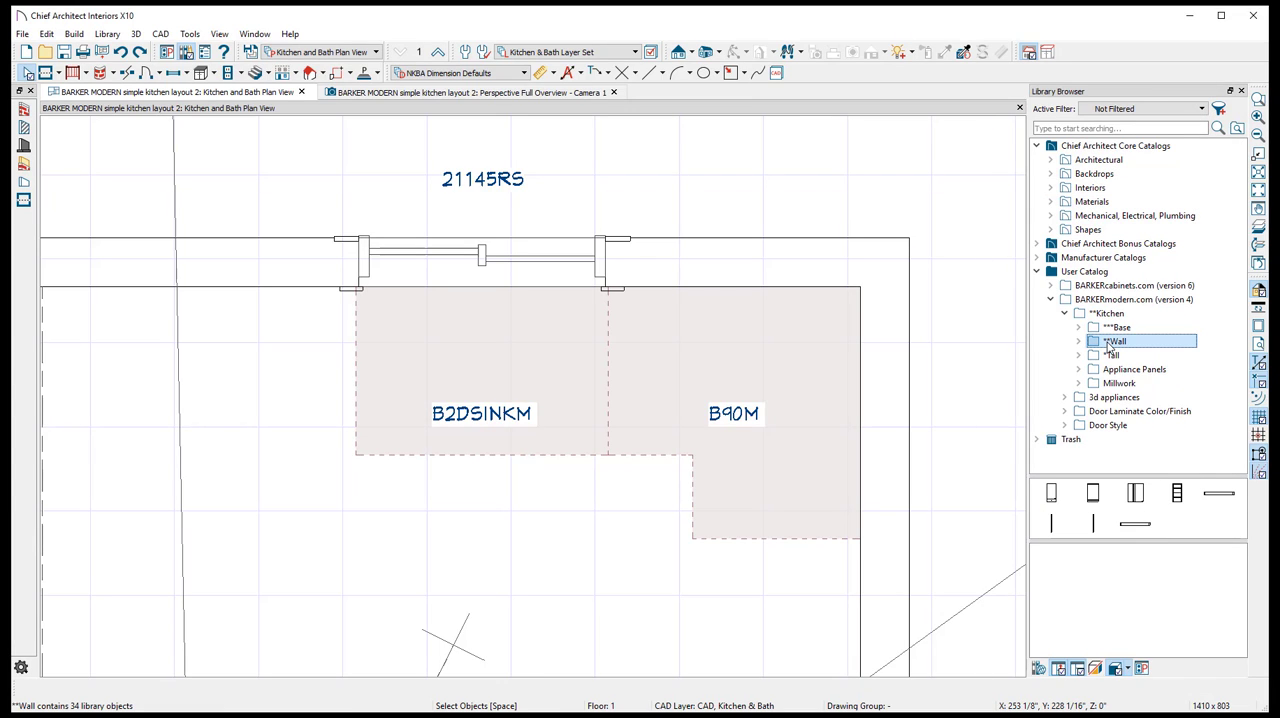
{"action": "double_click", "coordinate": [1110, 343]}
{"action": "left_click", "coordinate": [1140, 384]}
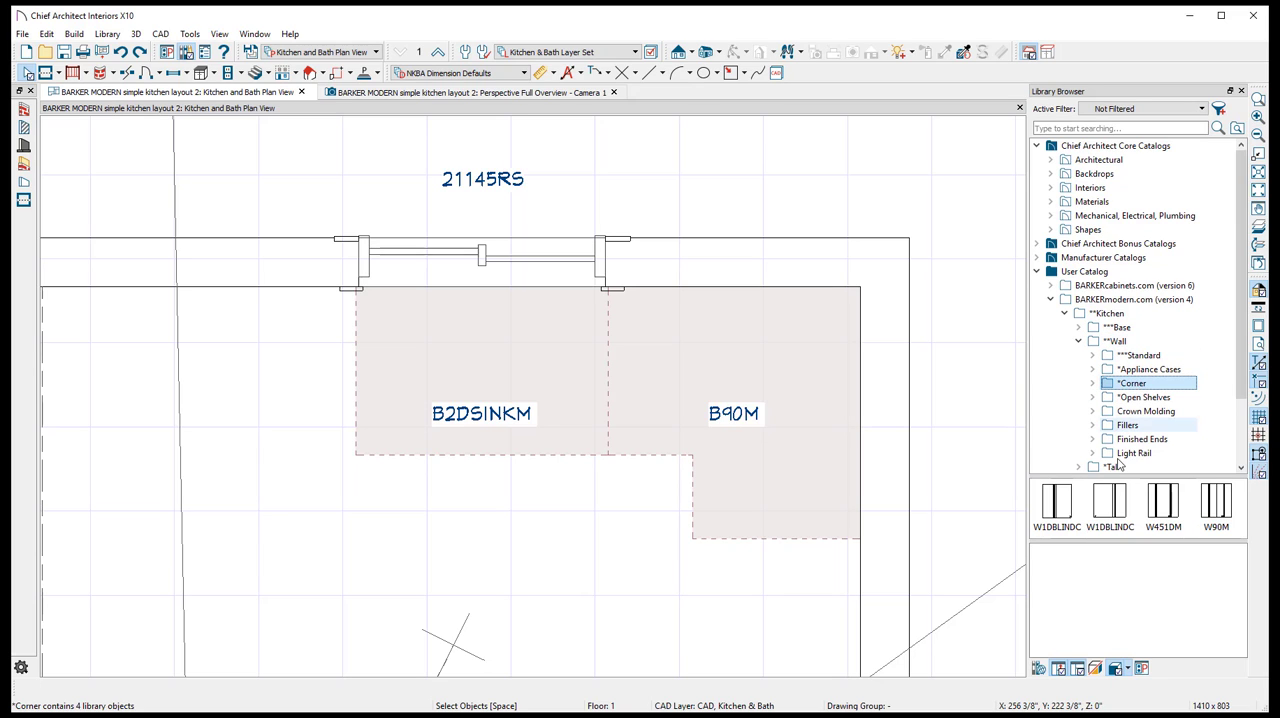
{"action": "double_click", "coordinate": [1147, 385]}
{"action": "left_click", "coordinate": [1153, 399]}
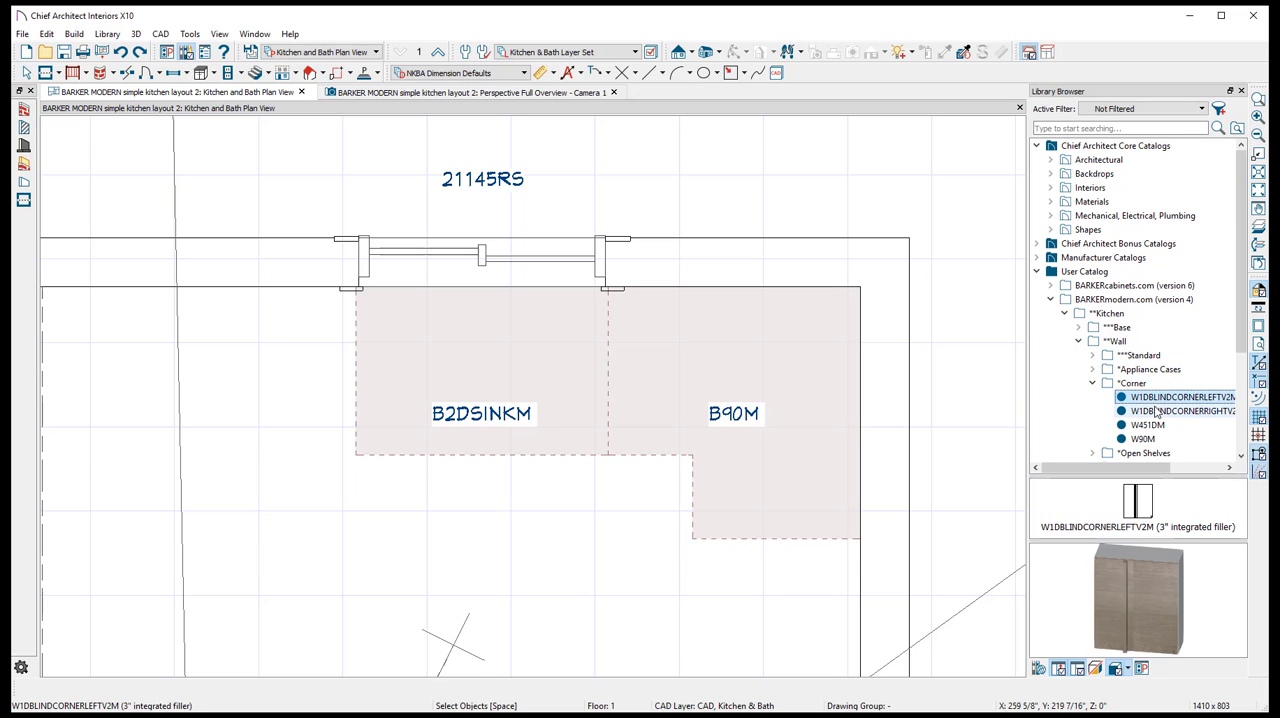
{"action": "left_click", "coordinate": [1158, 413]}
{"action": "left_click", "coordinate": [1158, 401]}
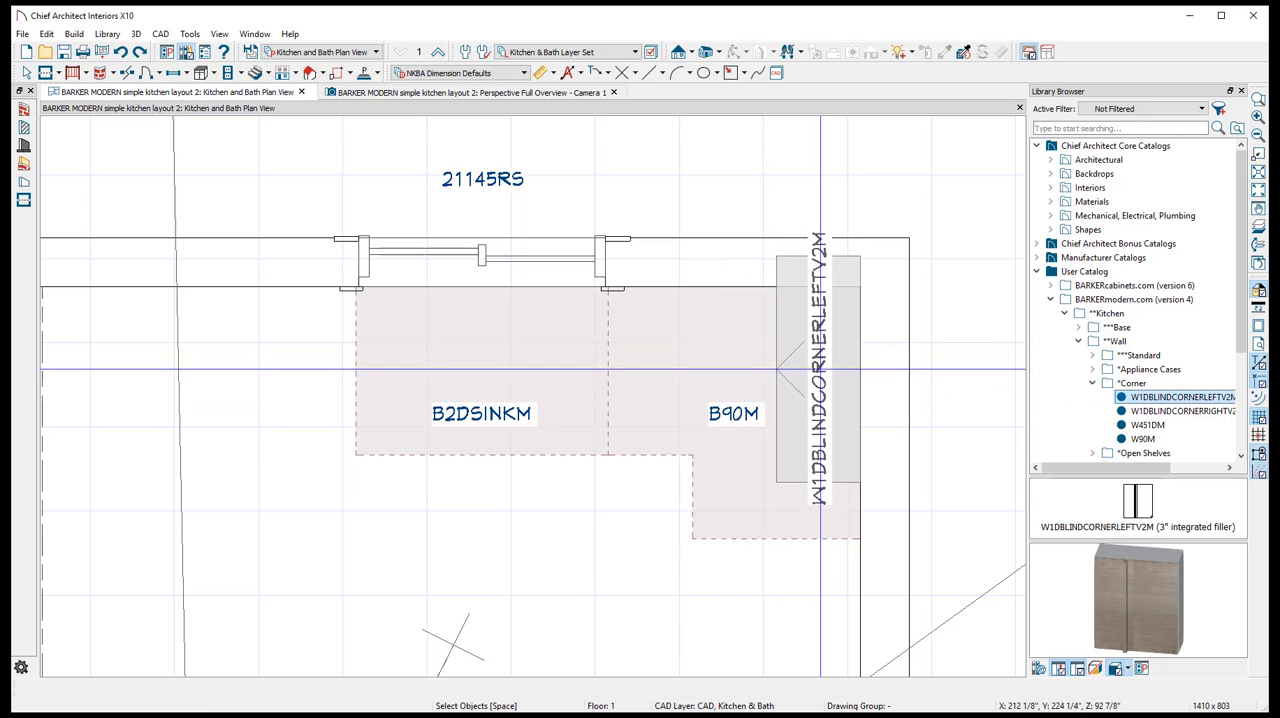
{"action": "left_click", "coordinate": [820, 372]}
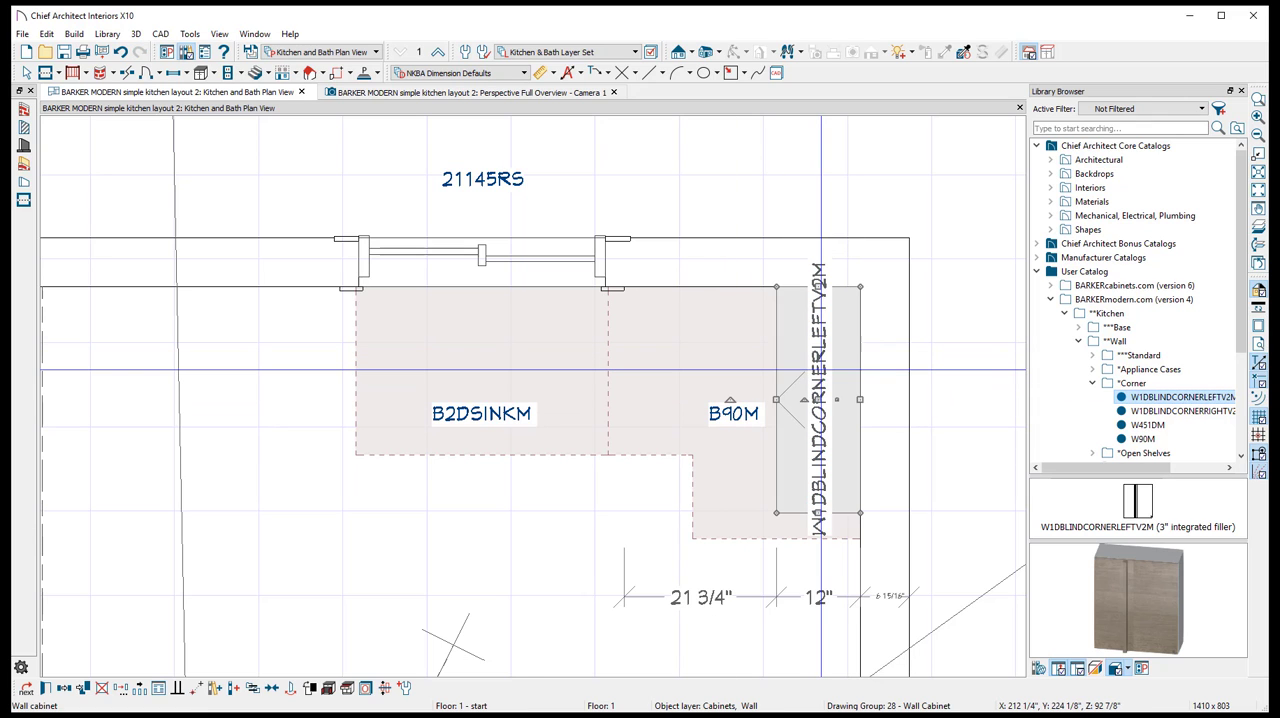
- Check the blind corner wall cabinet in perspective, then shorten it in plan so its free end stops 7 3/4" short of the B90M's end
{"action": "left_click", "coordinate": [398, 92]}
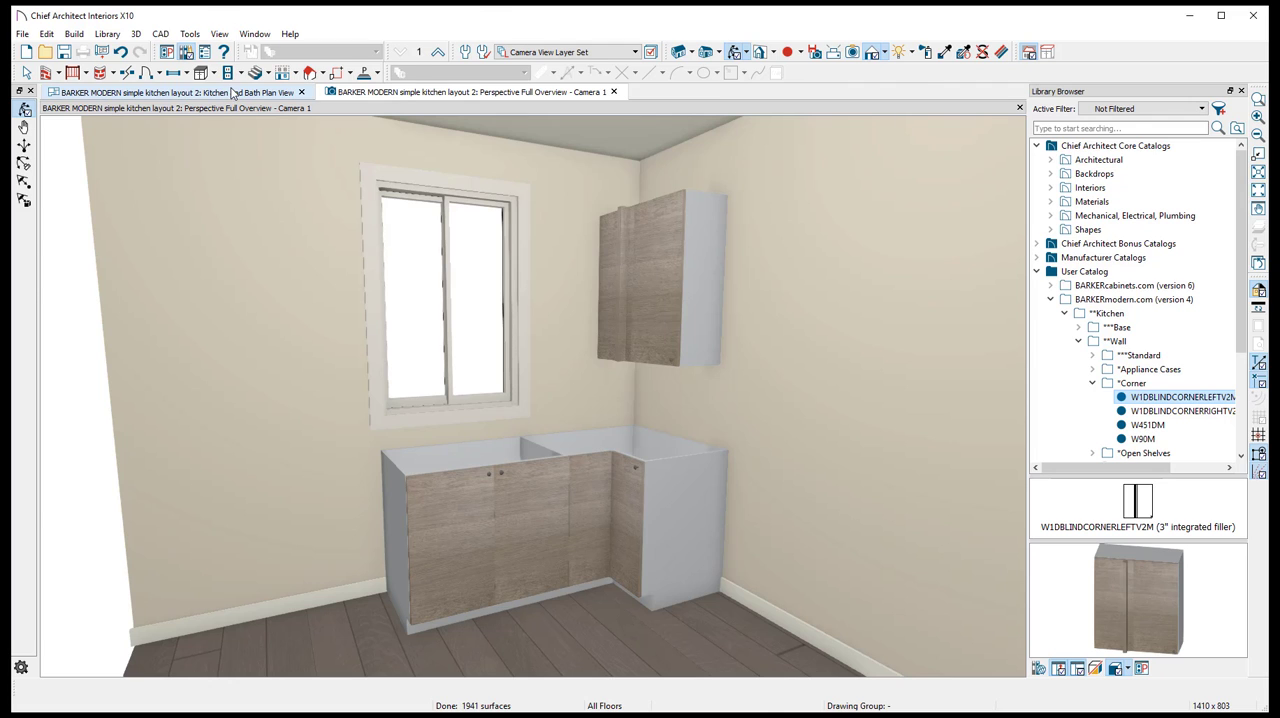
{"action": "left_click", "coordinate": [227, 92]}
{"action": "key", "text": "Escape"}
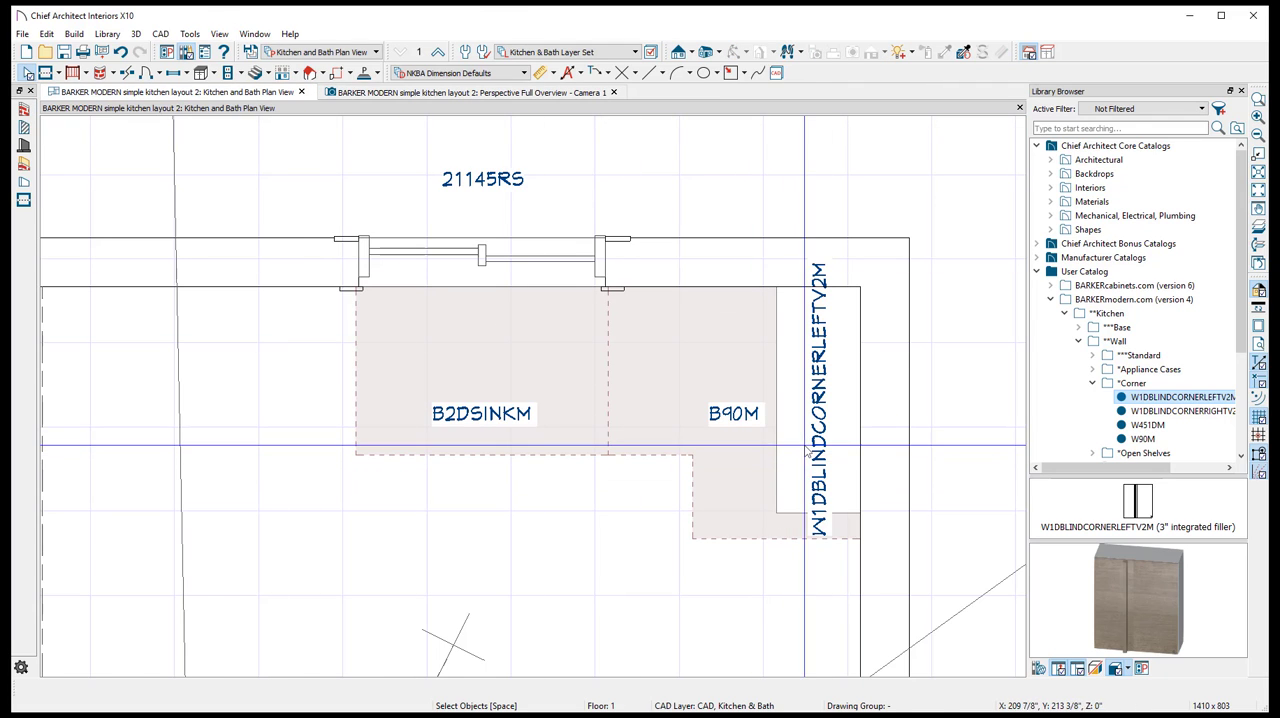
{"action": "left_click", "coordinate": [815, 490]}
{"action": "left_click_drag", "start_coordinate": [815, 490], "coordinate": [813, 484]}
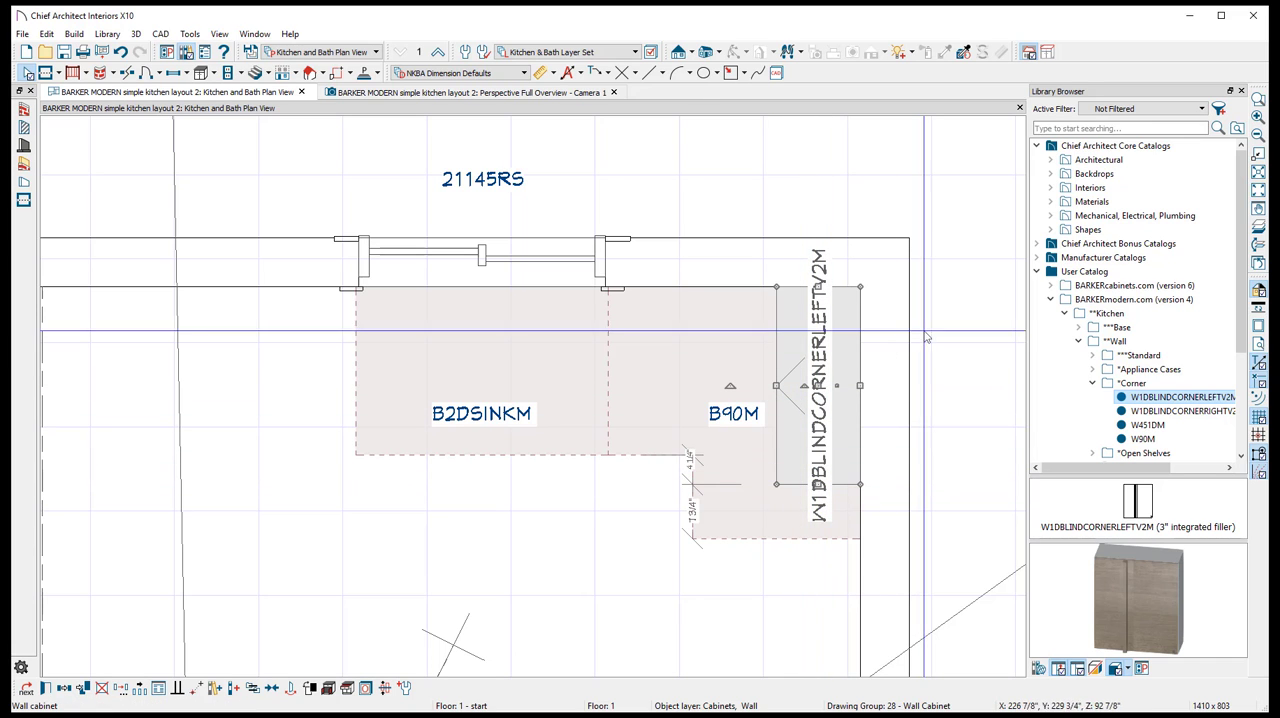
- Place a W1DM cabinet from the Standard wall catalog between the window and the blind corner wall cabinet in the perspective overview
{"action": "left_click", "coordinate": [470, 92]}
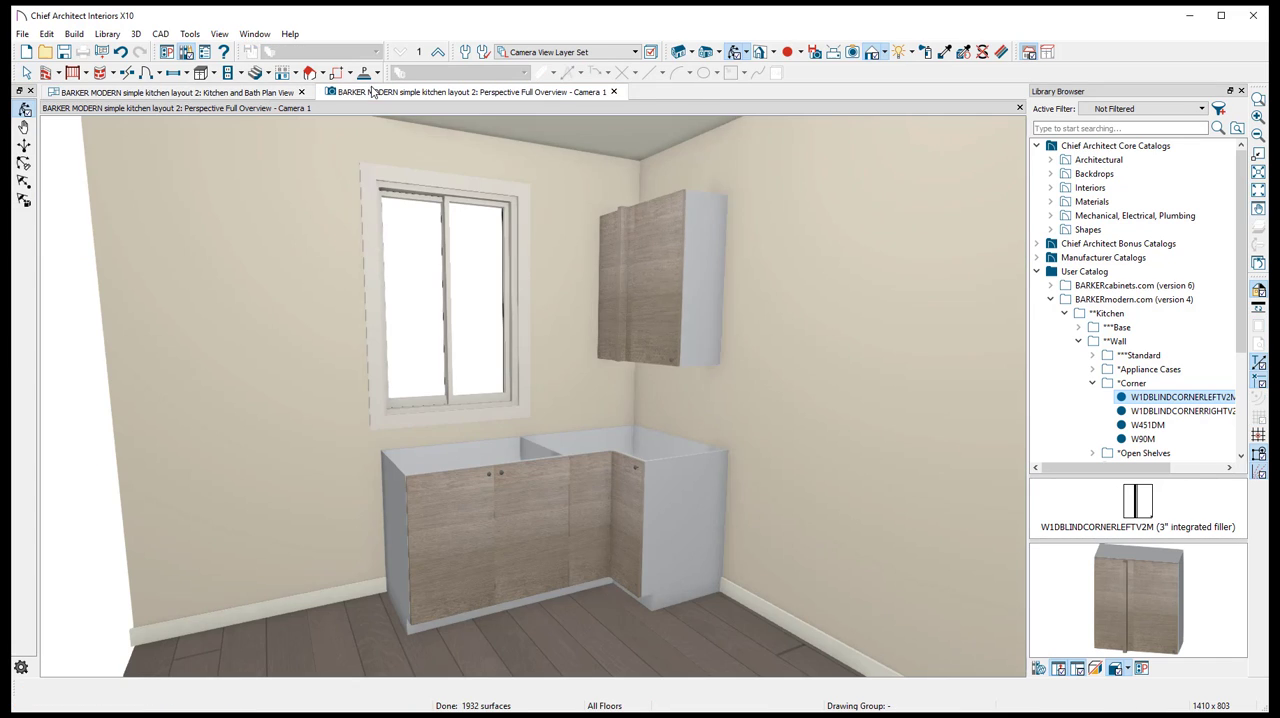
{"action": "scroll", "coordinate": [643, 381], "scroll_direction": "up", "scroll_amount": 2}
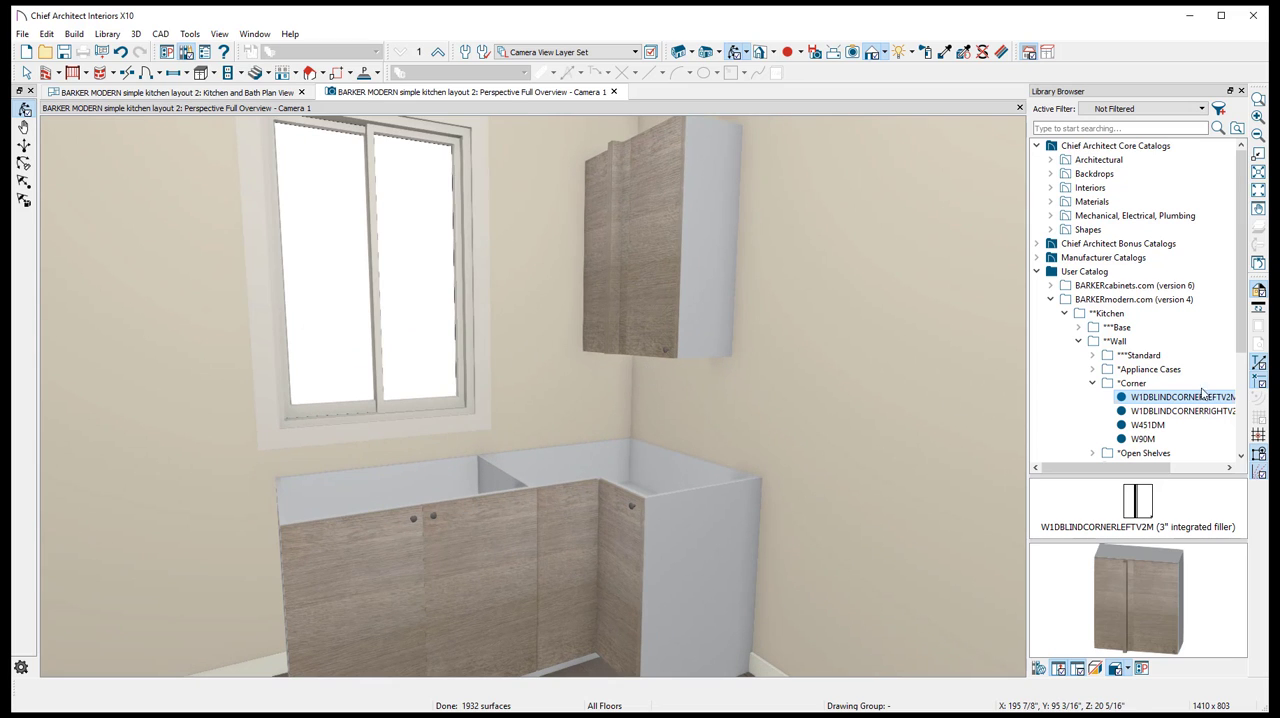
{"action": "left_click", "coordinate": [1092, 383]}
{"action": "double_click", "coordinate": [1139, 356]}
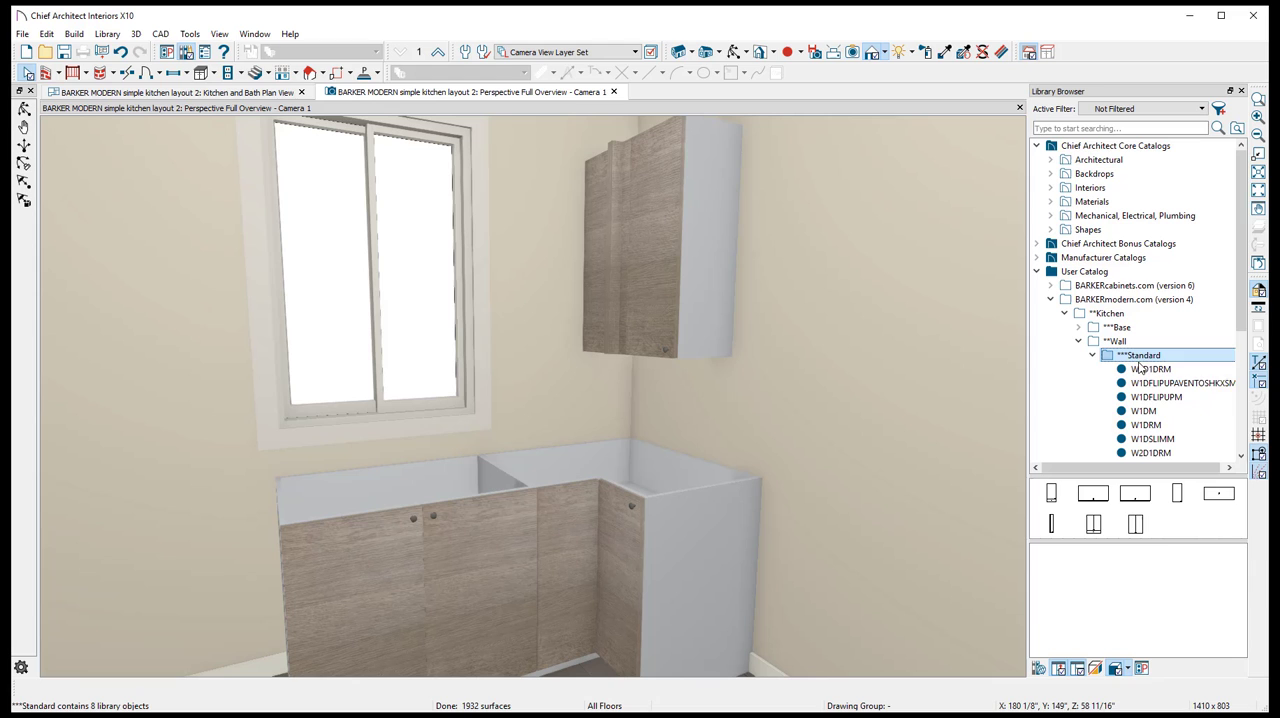
{"action": "left_click", "coordinate": [1167, 412]}
{"action": "left_click", "coordinate": [531, 323]}
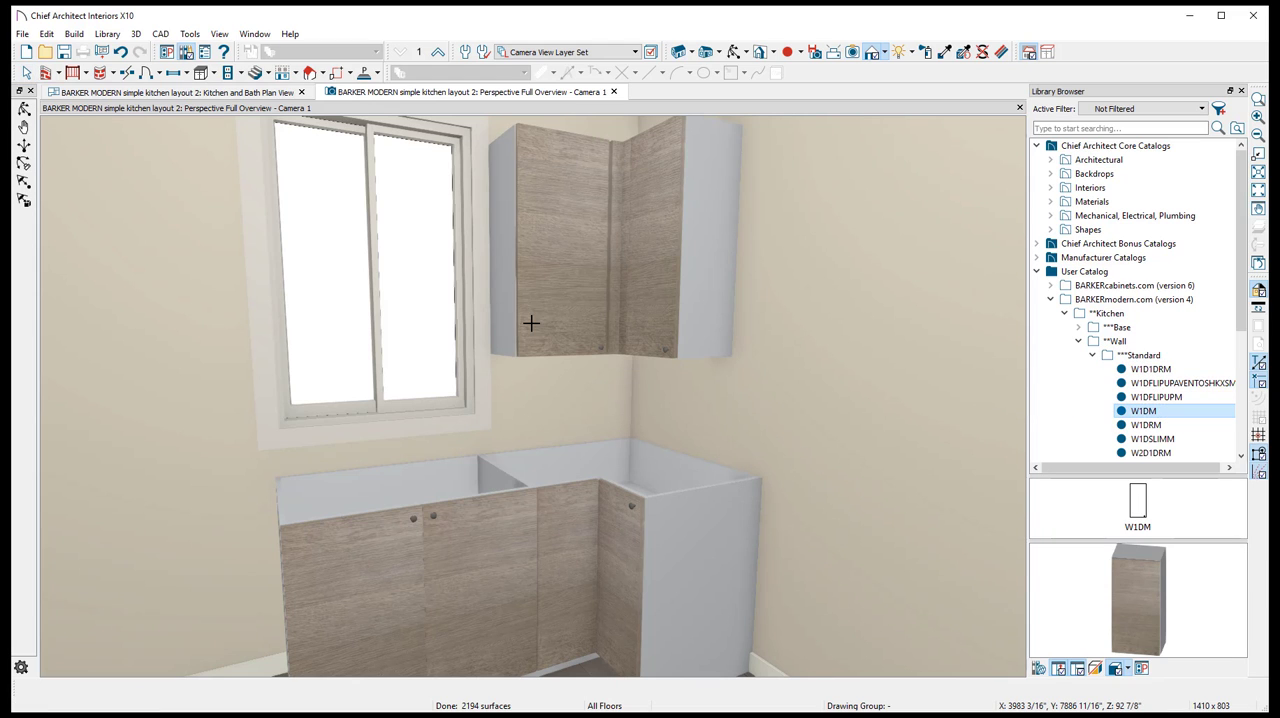
- Shift the W1DM wall cabinet slightly toward the blind corner cabinet in the floor plan, then check the fit in the perspective overview
{"action": "left_click", "coordinate": [175, 92]}
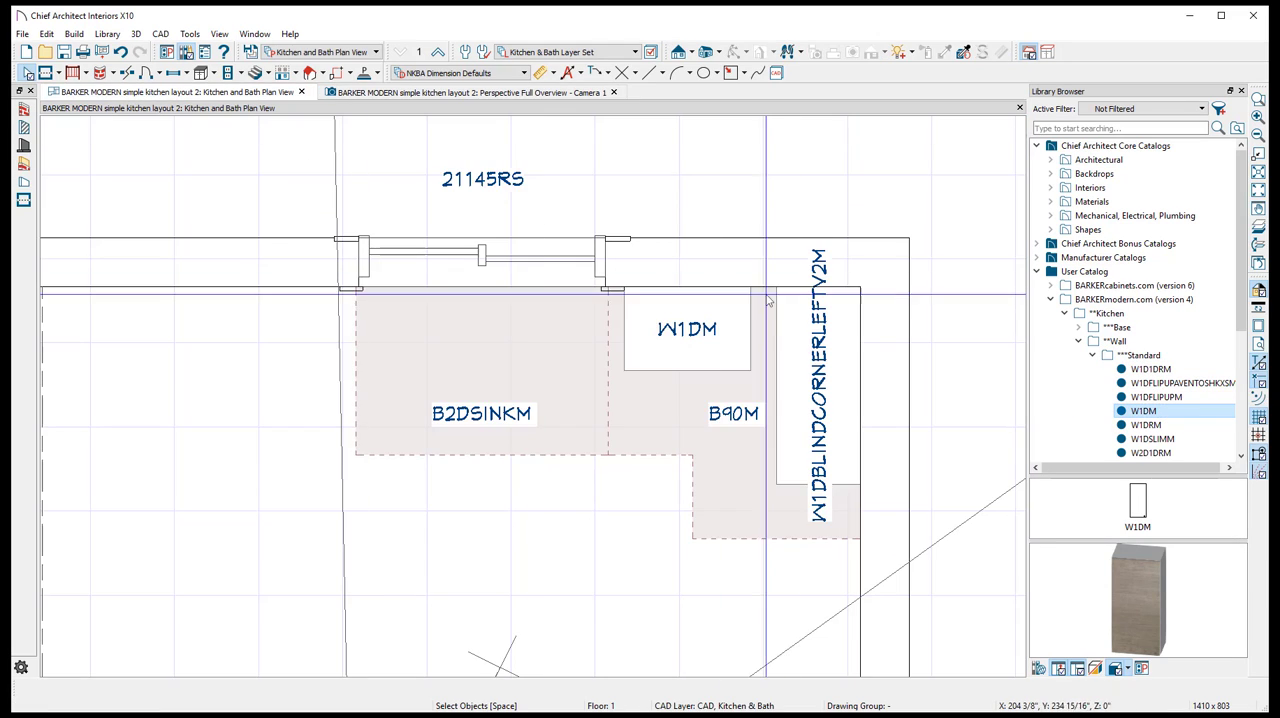
{"action": "scroll", "coordinate": [675, 352], "scroll_direction": "up", "scroll_amount": 3}
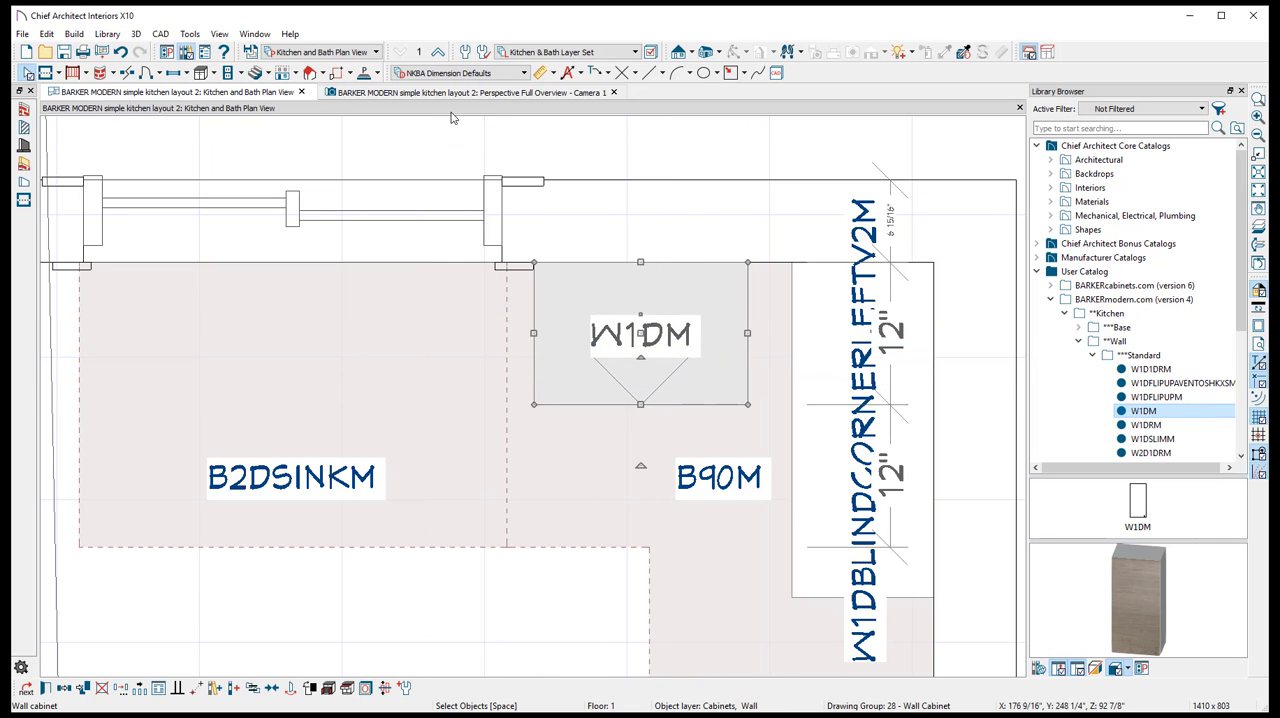
{"action": "left_click_drag", "start_coordinate": [642, 331], "coordinate": [655, 331]}
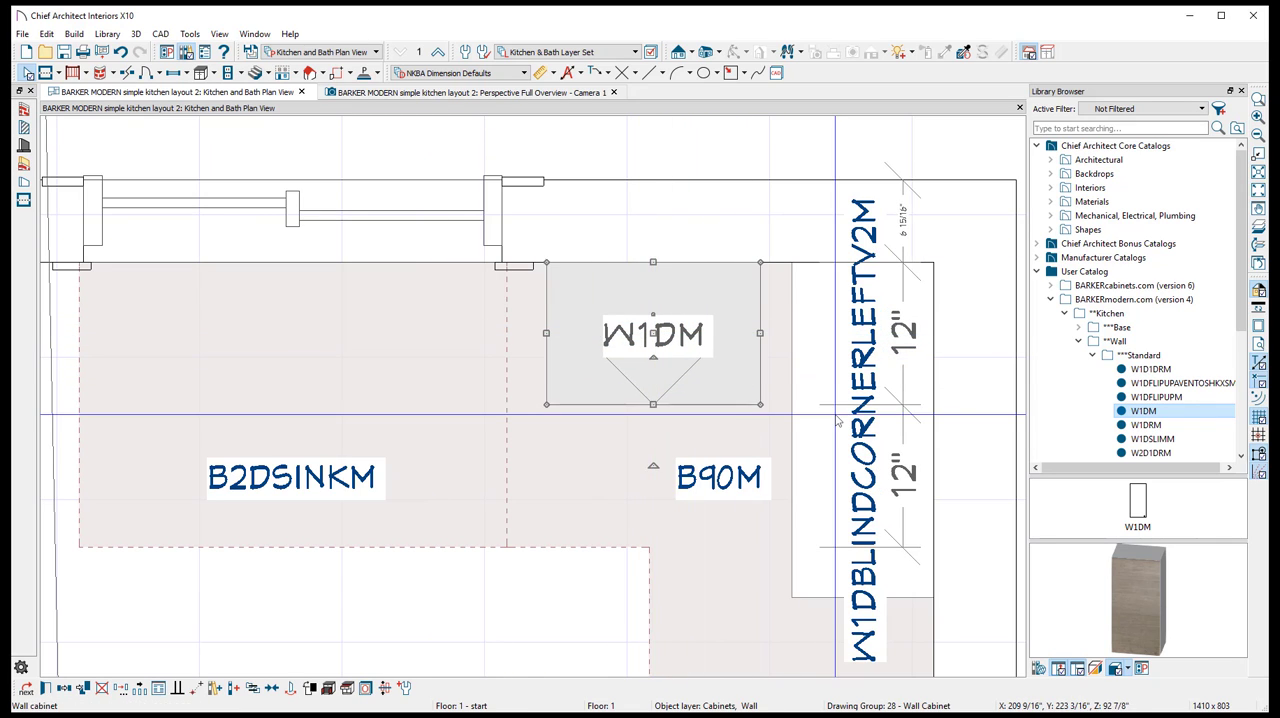
{"action": "left_click", "coordinate": [832, 411]}
{"action": "left_click", "coordinate": [426, 92]}
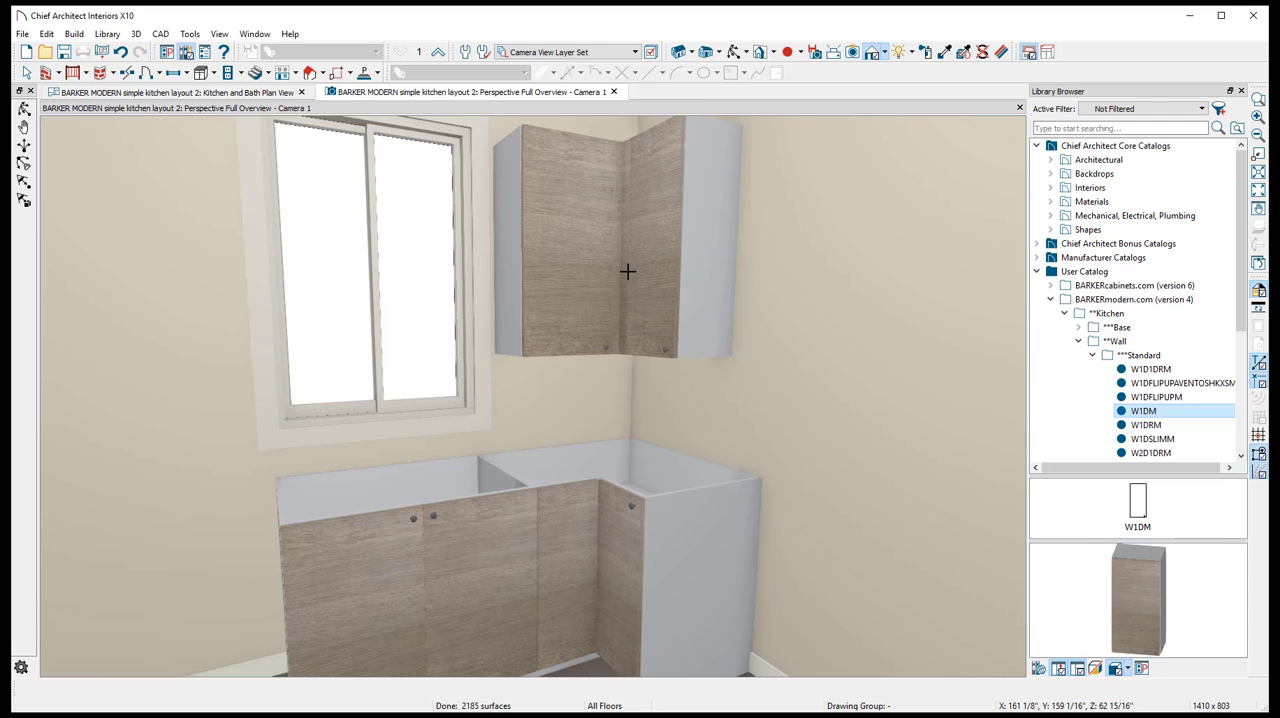
- Examine from above how the W1DM wall cabinet meets the blind corner wall cabinet in the perspective overview
{"action": "scroll", "coordinate": [626, 186], "scroll_direction": "up", "scroll_amount": 5}
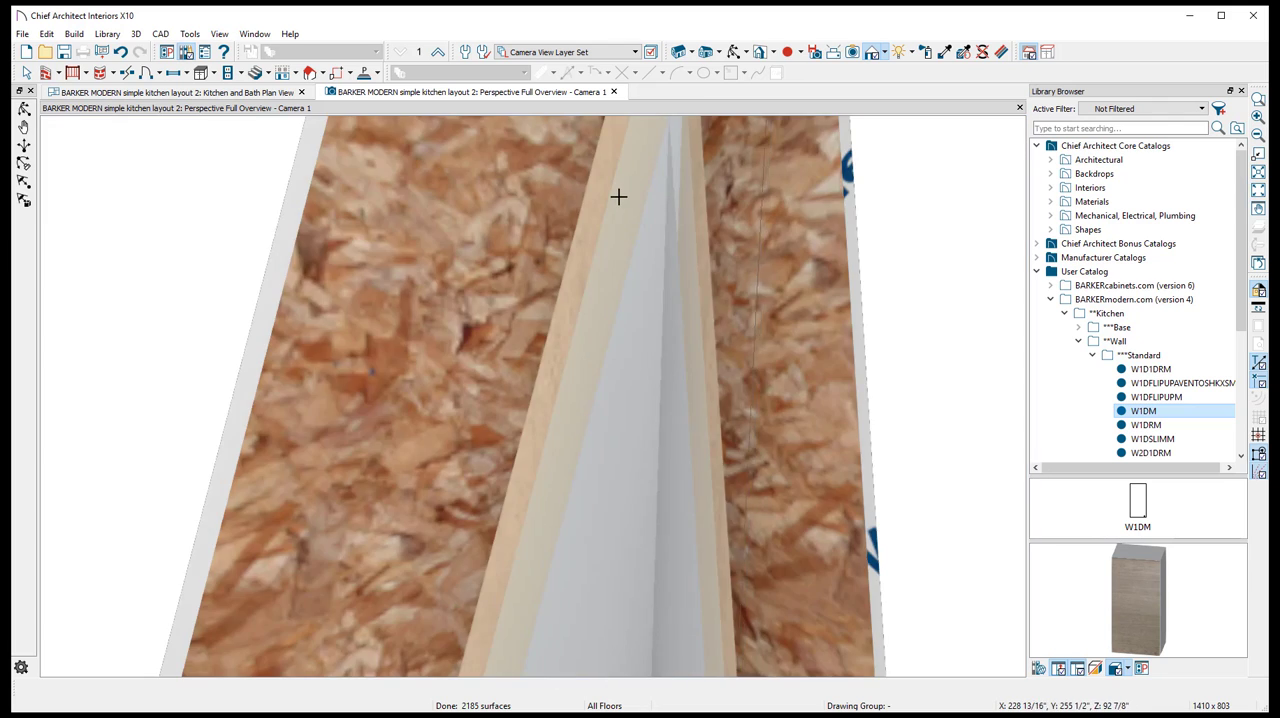
{"action": "scroll", "coordinate": [626, 186], "scroll_direction": "down", "scroll_amount": 3}
{"action": "scroll", "coordinate": [626, 257], "scroll_direction": "down", "scroll_amount": 2}
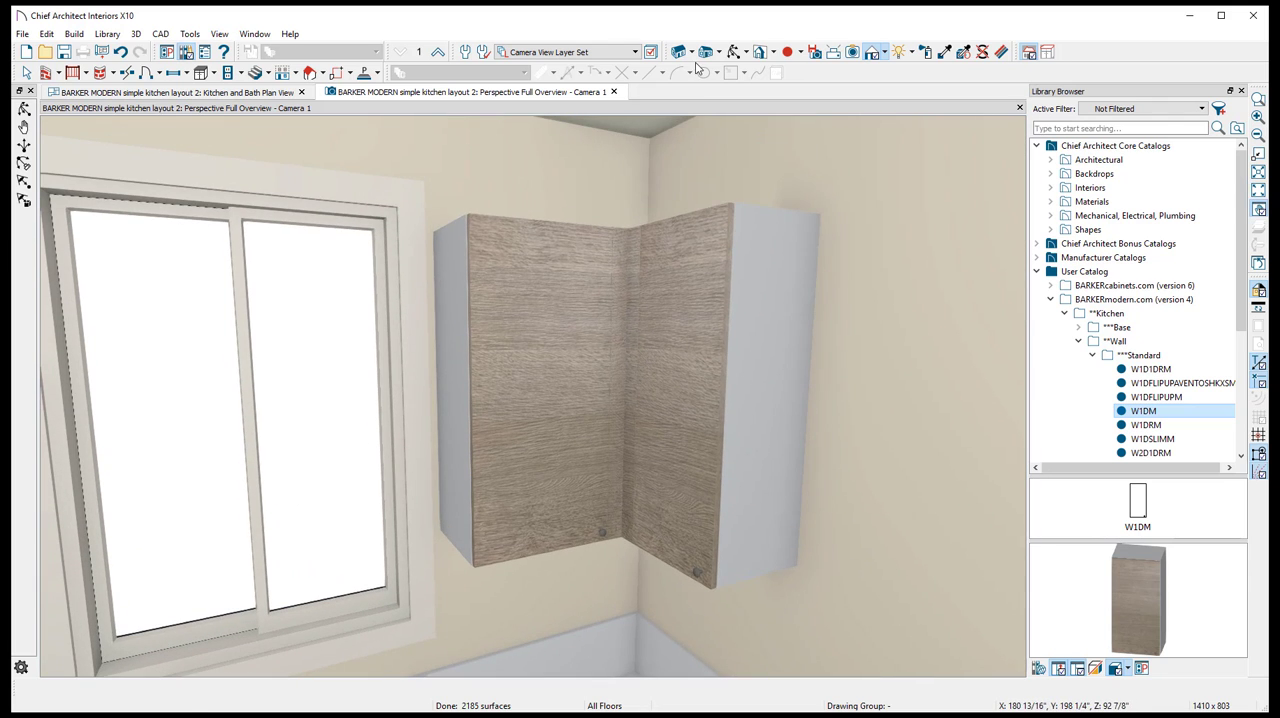
{"action": "left_click", "coordinate": [737, 51]}
{"action": "left_click_drag", "start_coordinate": [655, 153], "coordinate": [652, 229]}
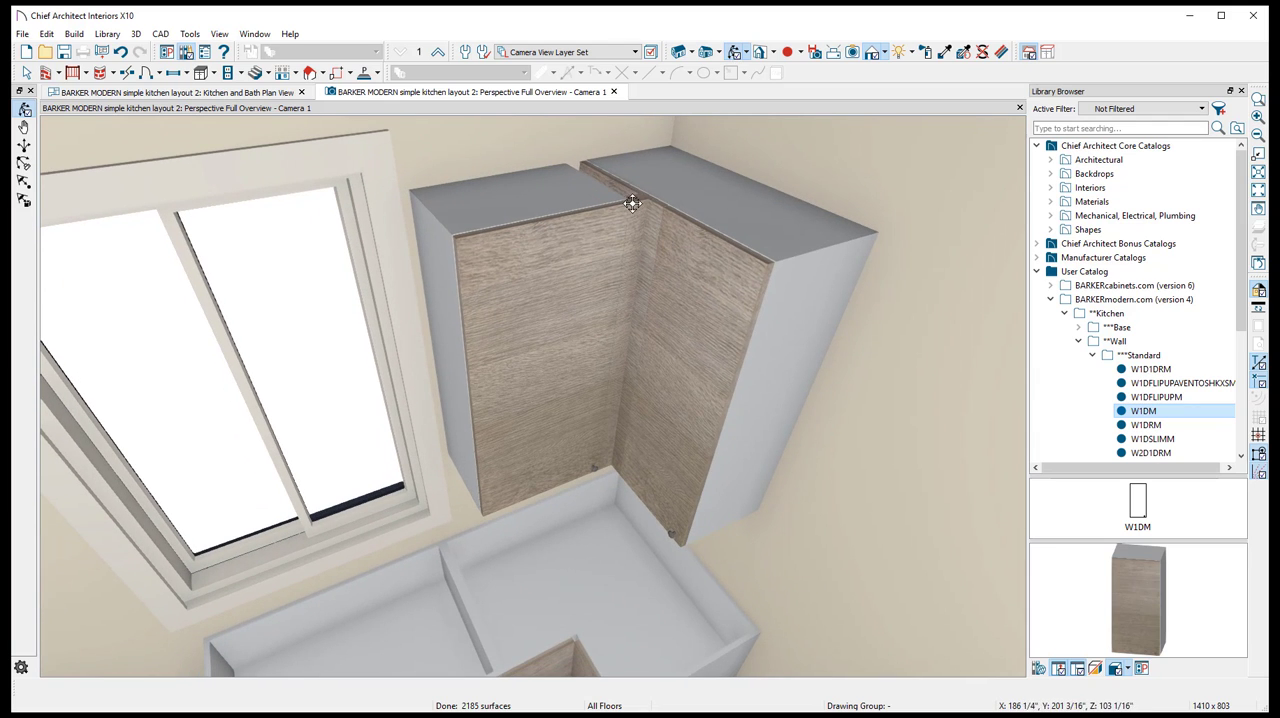
{"action": "scroll", "coordinate": [643, 201], "scroll_direction": "up", "scroll_amount": 3}
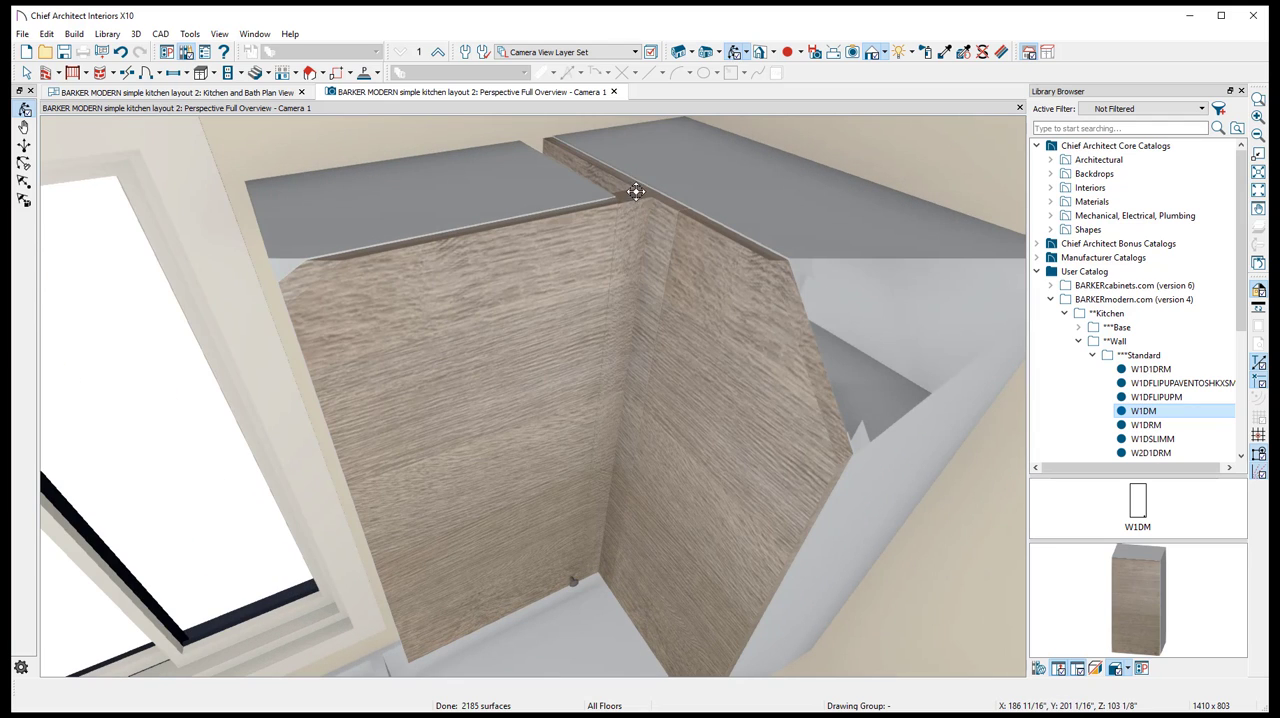
- Dimension the gap between the W1DM and the blind corner wall cabinet in the floor plan
{"action": "left_click", "coordinate": [241, 92]}
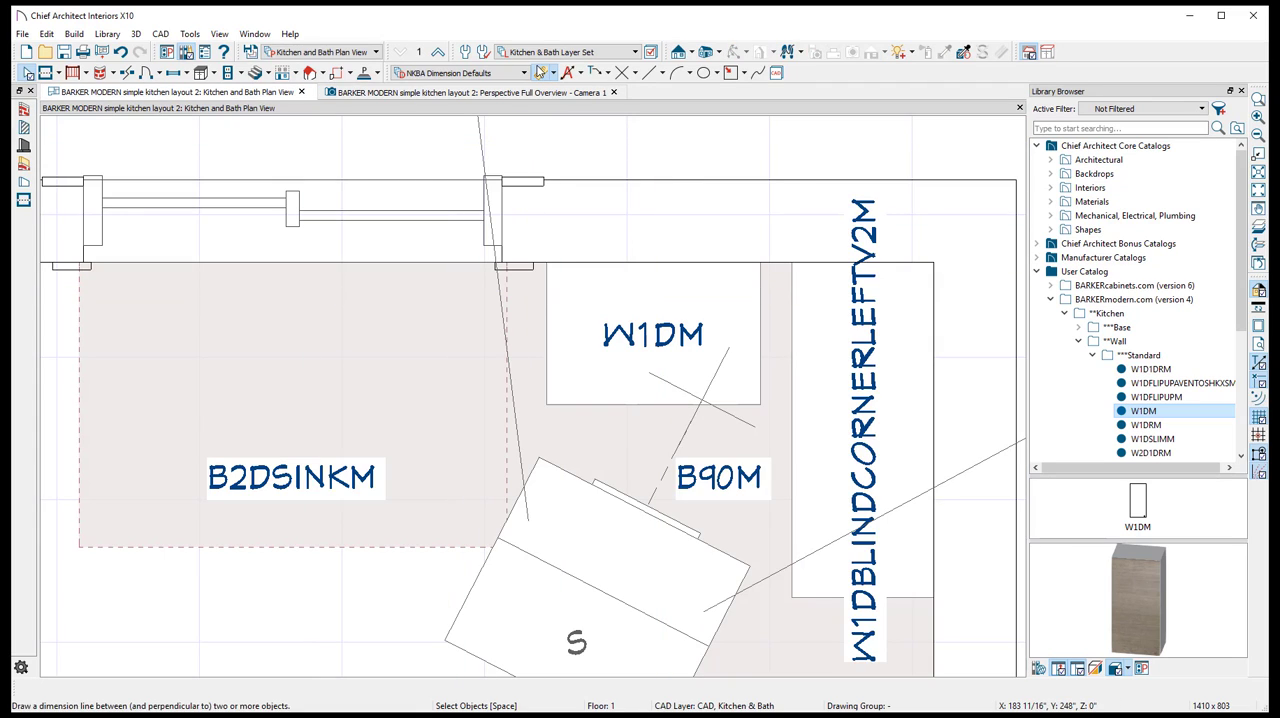
{"action": "left_click", "coordinate": [540, 73]}
{"action": "left_click_drag", "start_coordinate": [760, 318], "coordinate": [805, 319]}
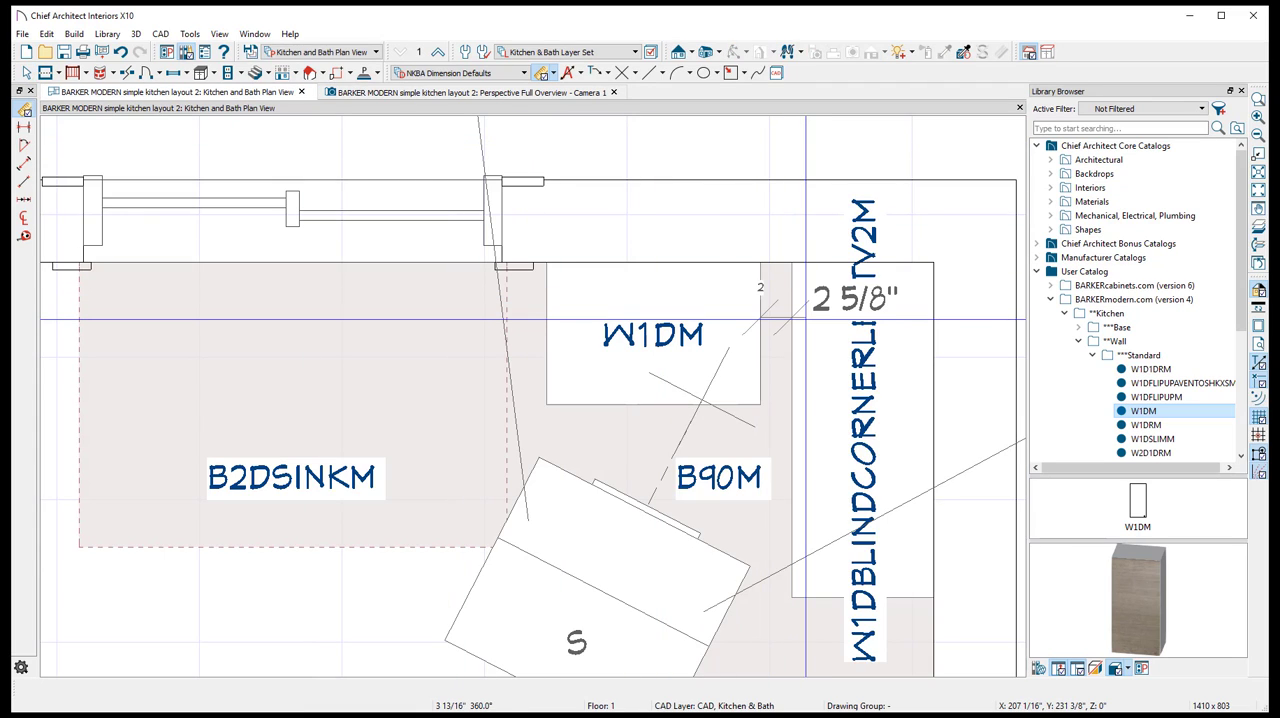
{"action": "left_click", "coordinate": [27, 73]}
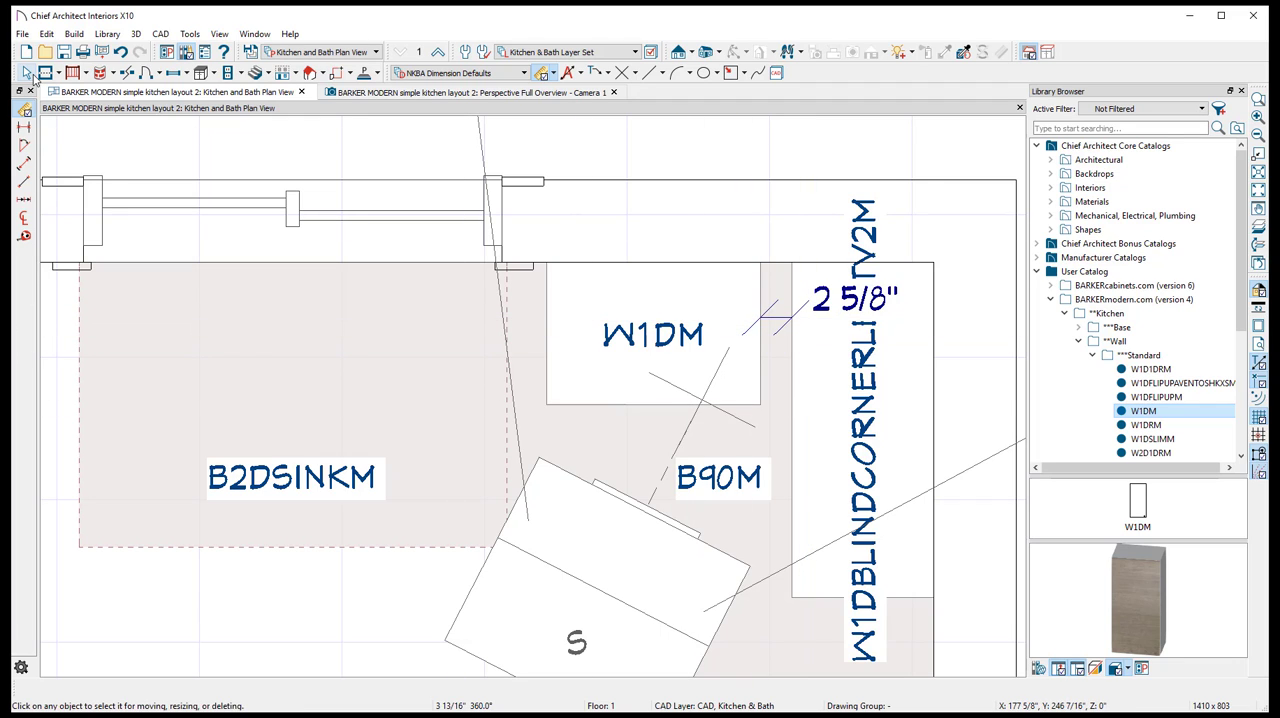
- Move the W1DM wall cabinet so its gap to the blind corner wall cabinet is 3"
{"action": "left_click", "coordinate": [653, 345]}
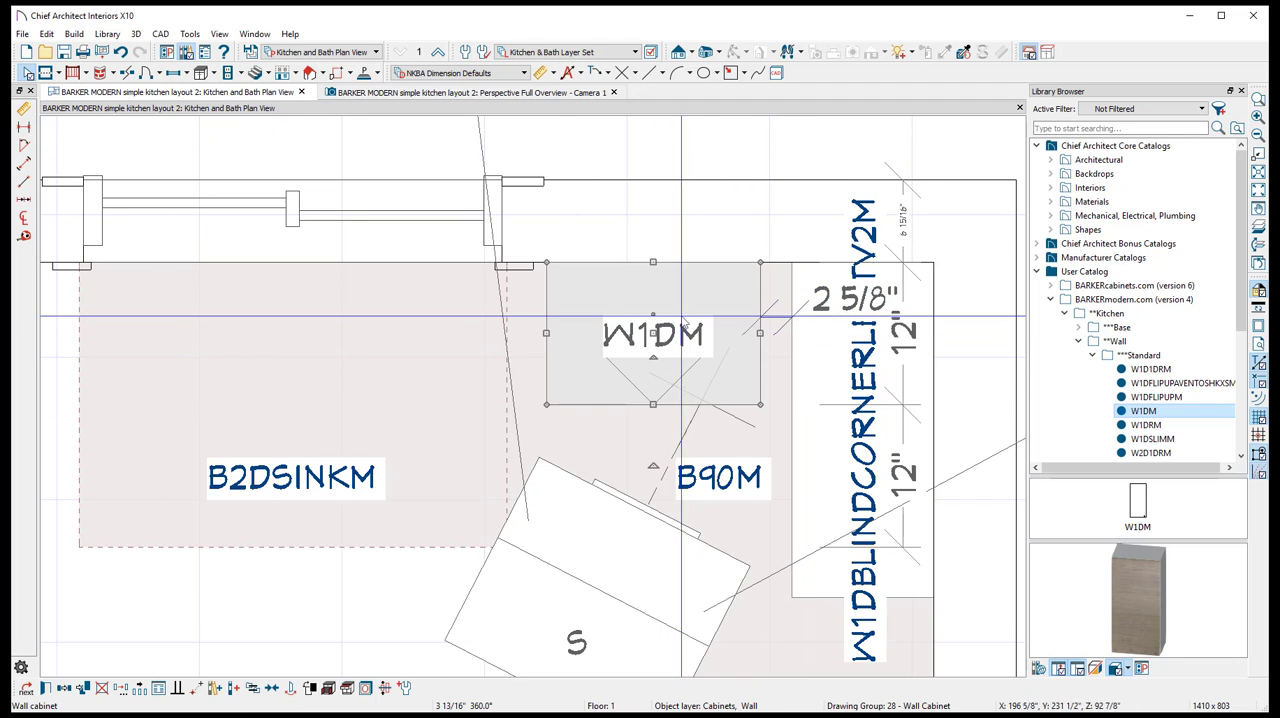
{"action": "left_click", "coordinate": [848, 300]}
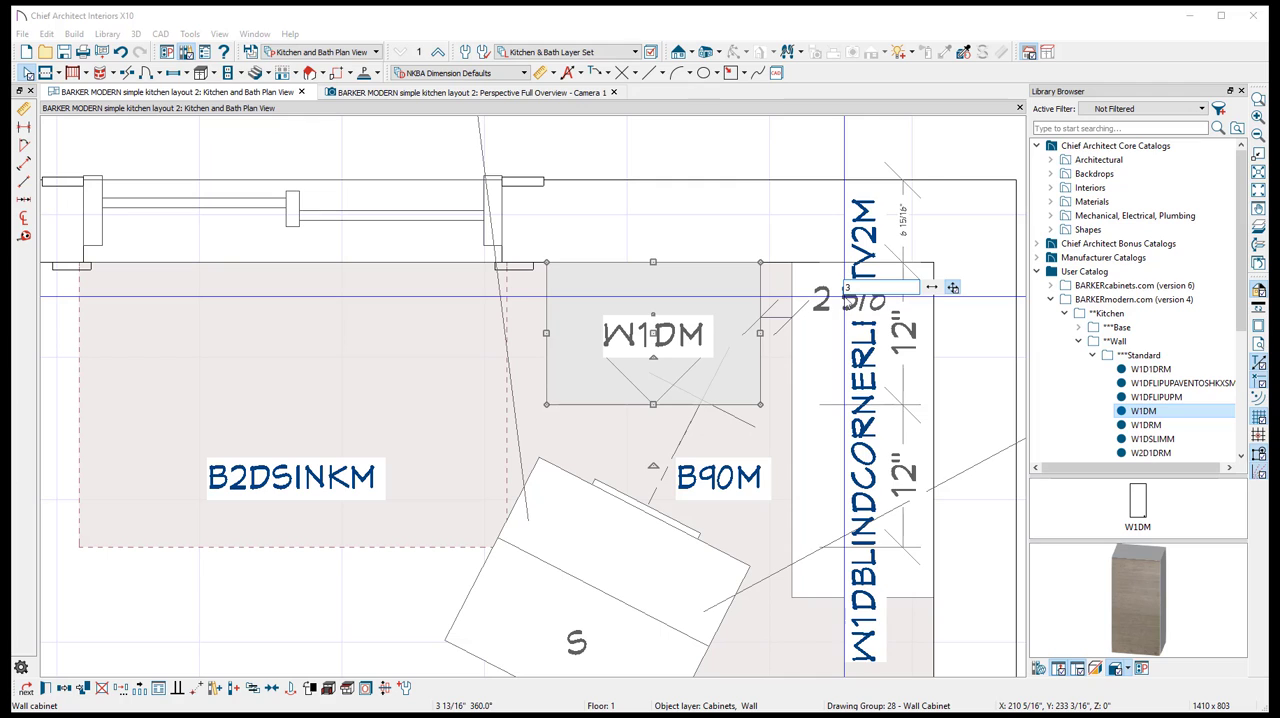
{"action": "key", "text": "Return"}
- Check the W1DM's spacing to the blind corner cabinet and the window trim in the perspective overview and floor plan
{"action": "left_click", "coordinate": [410, 92]}
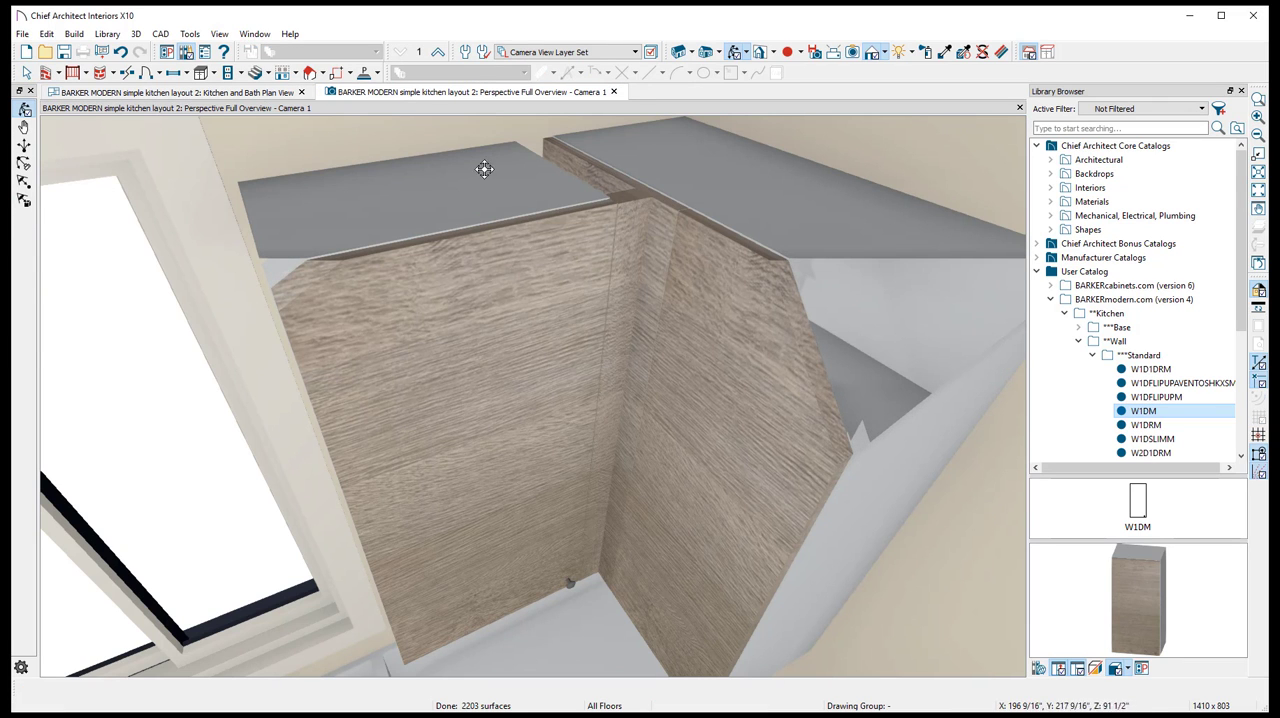
{"action": "left_click", "coordinate": [203, 92]}
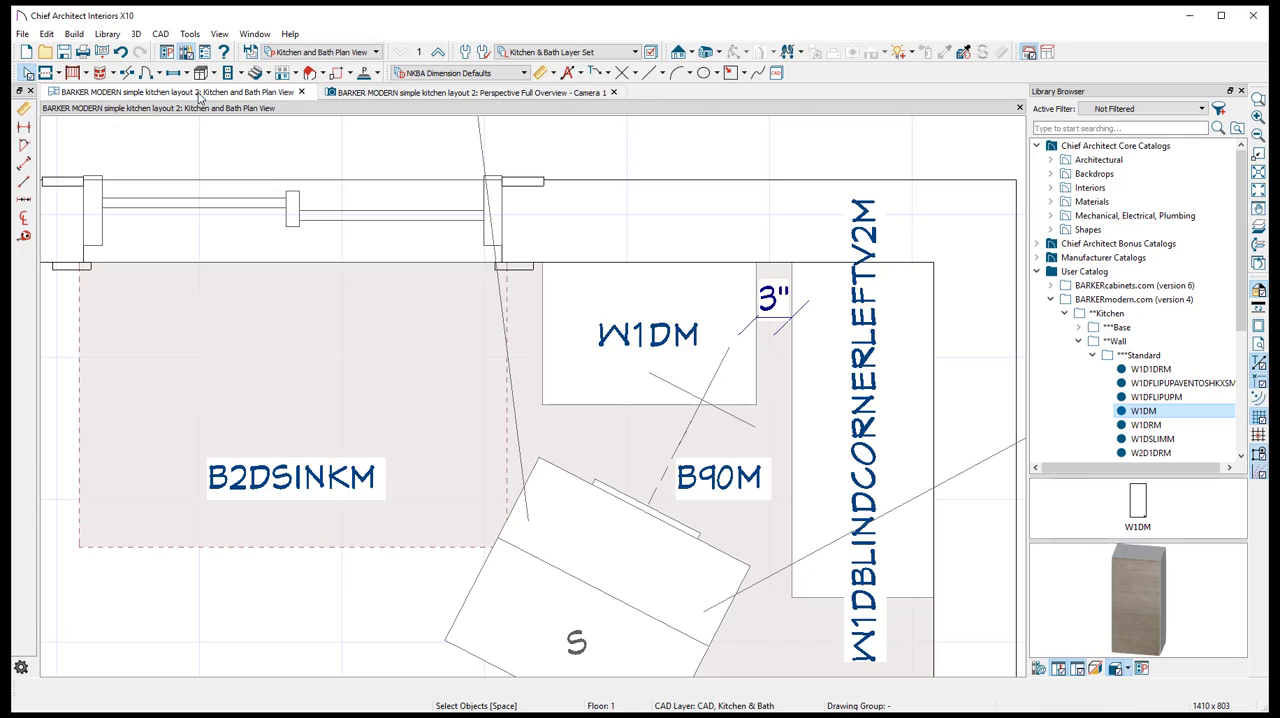
{"action": "left_click", "coordinate": [673, 348]}
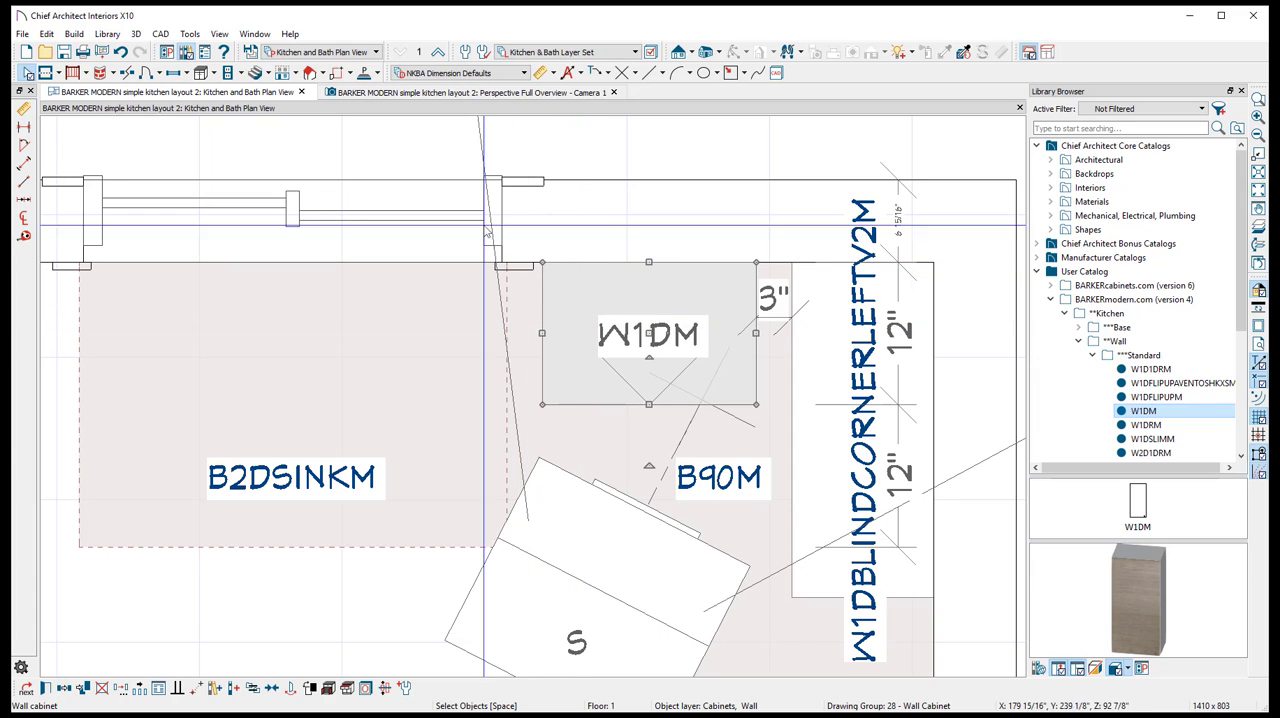
{"action": "left_click", "coordinate": [470, 92]}
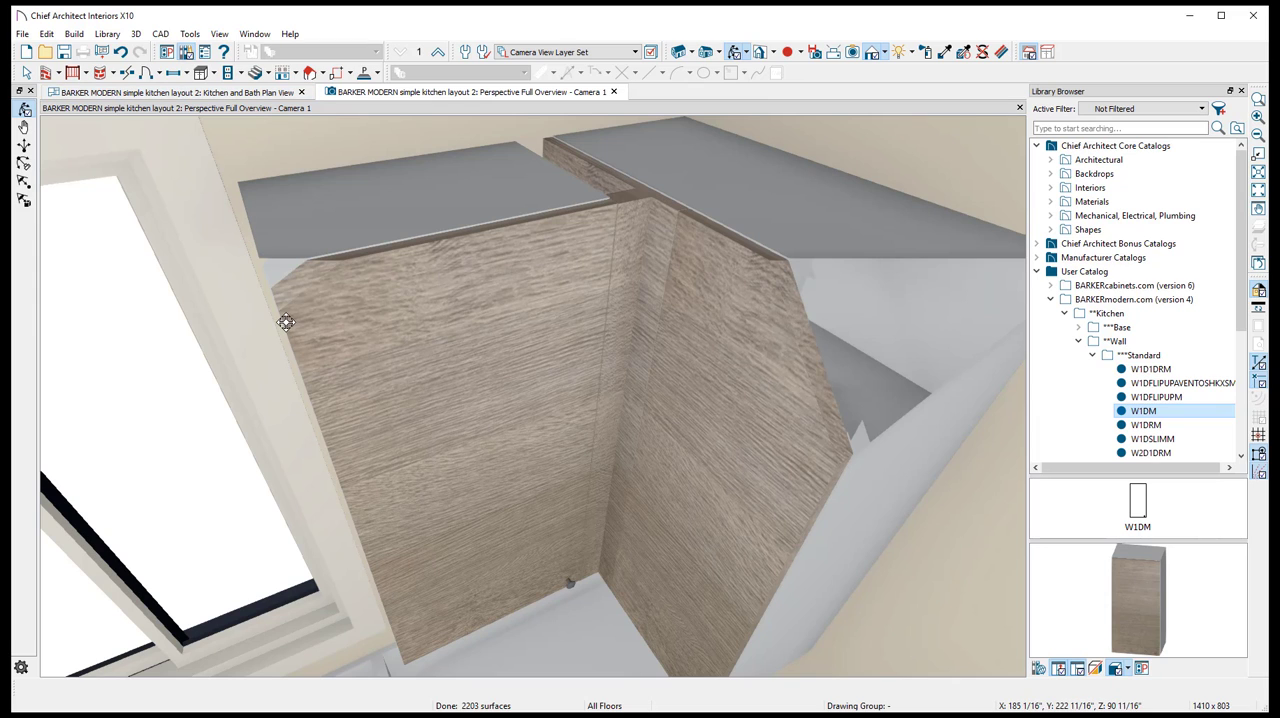
{"action": "scroll", "coordinate": [565, 263], "scroll_direction": "down", "scroll_amount": 2}
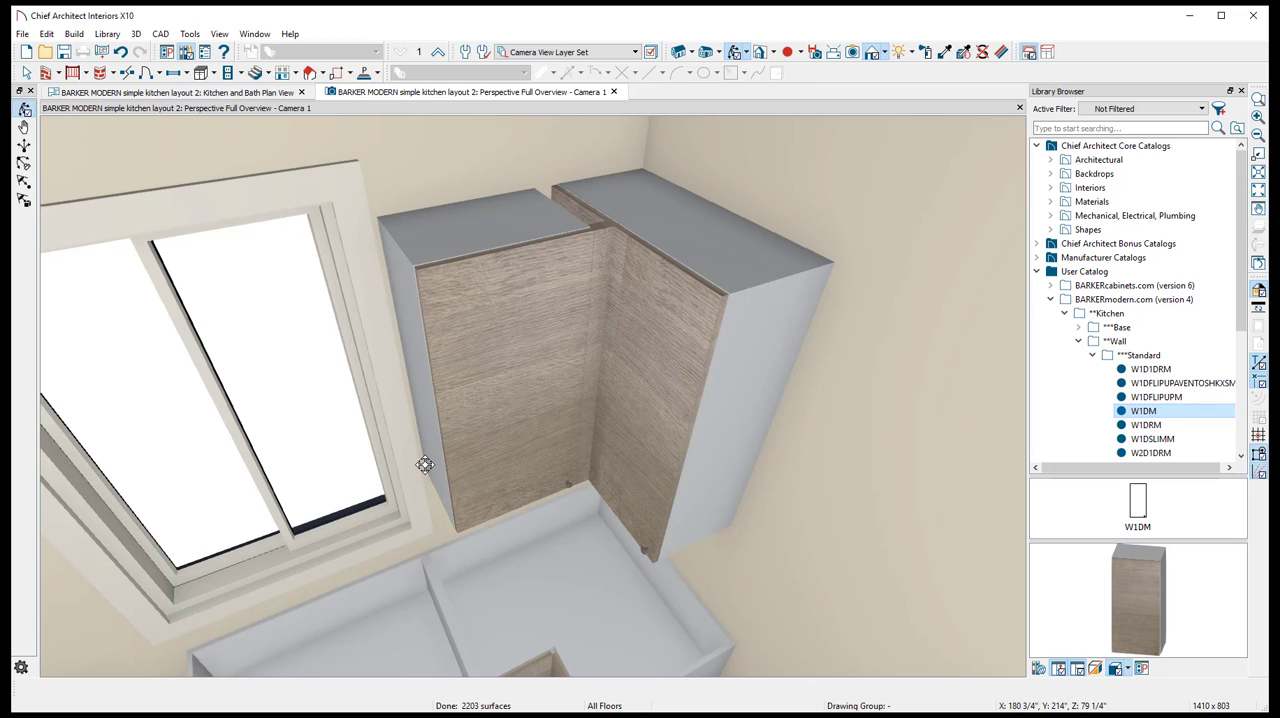
- Narrow the W1DM wall cabinet from its window side in plan to about 17 1/4" wide, leaving room beside the window trim
{"action": "left_click", "coordinate": [279, 96]}
{"action": "left_click", "coordinate": [553, 335]}
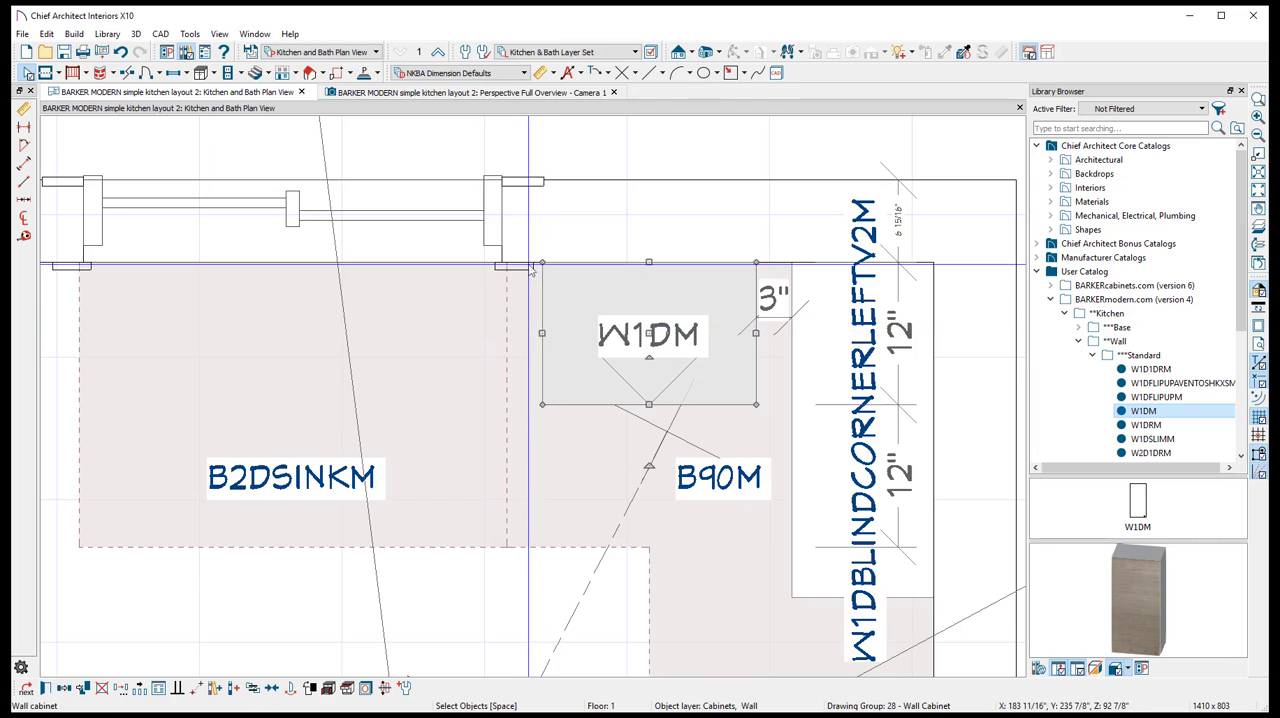
{"action": "scroll", "coordinate": [555, 330], "scroll_direction": "up", "scroll_amount": 3}
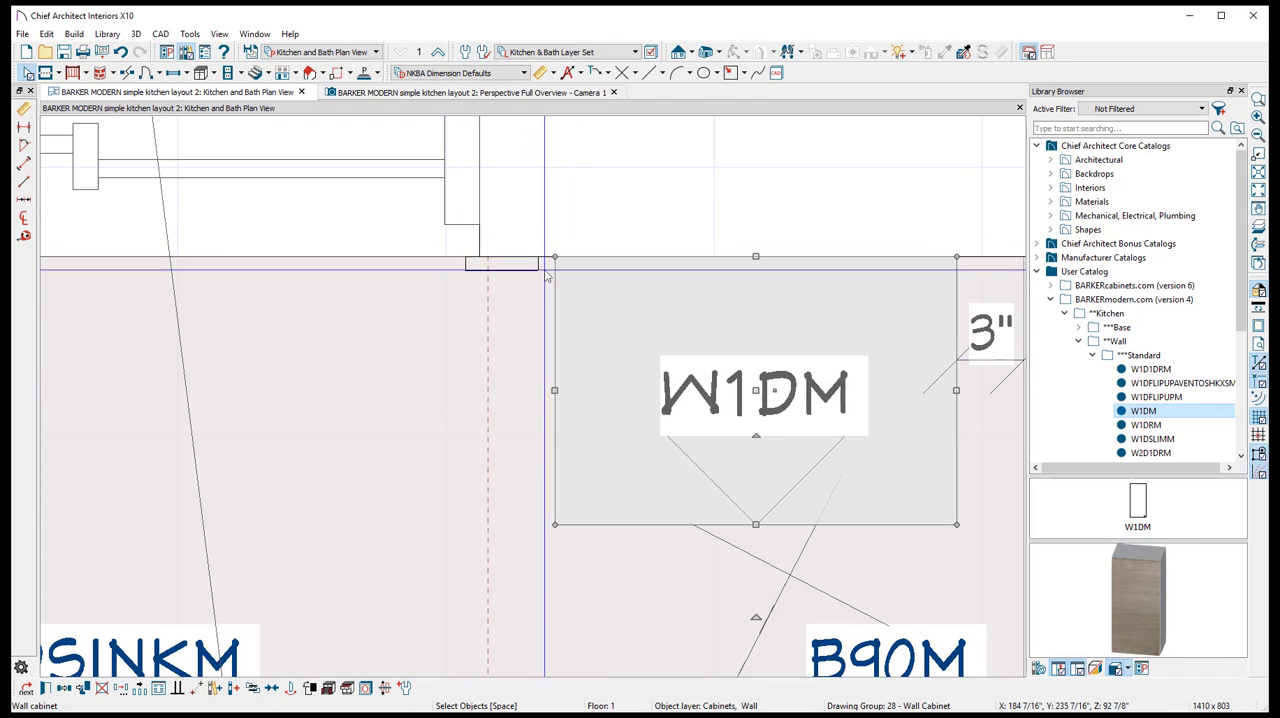
{"action": "left_click_drag", "start_coordinate": [555, 390], "coordinate": [568, 390]}
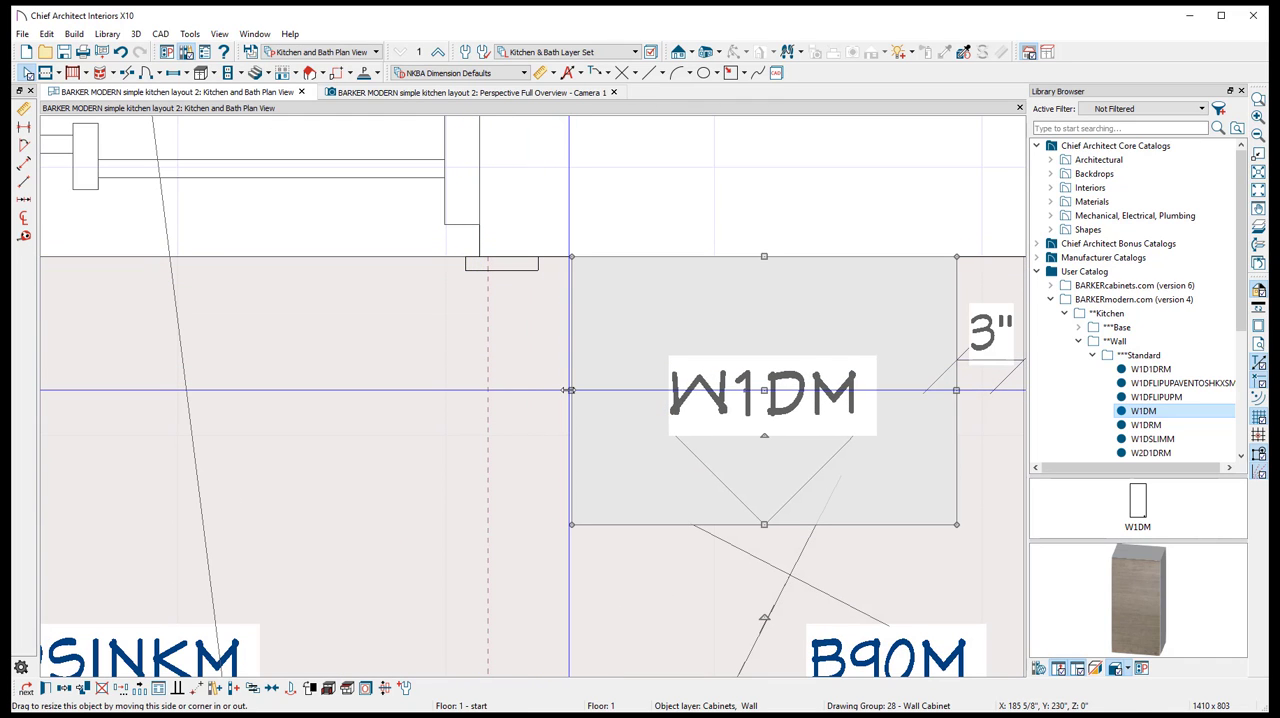
{"action": "left_click", "coordinate": [518, 258]}
{"action": "left_click", "coordinate": [573, 296]}
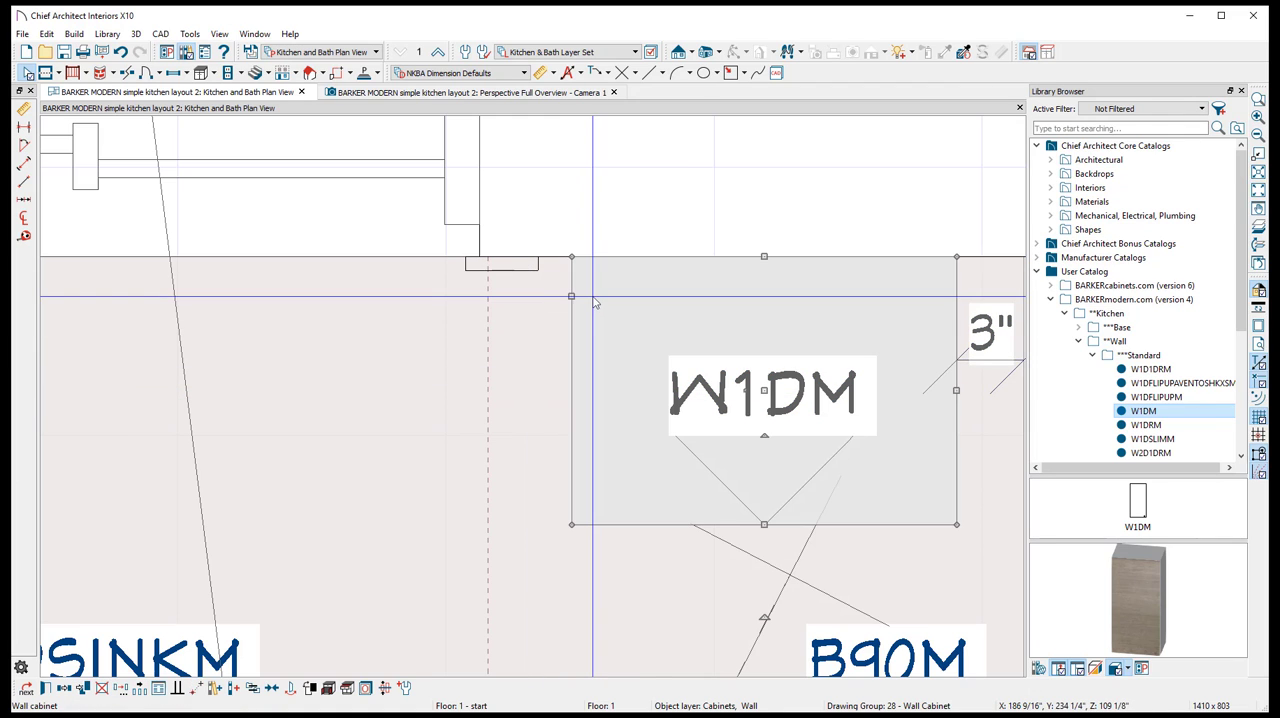
{"action": "scroll", "coordinate": [505, 354], "scroll_direction": "up", "scroll_amount": 3}
{"action": "scroll", "coordinate": [506, 354], "scroll_direction": "down", "scroll_amount": 5}
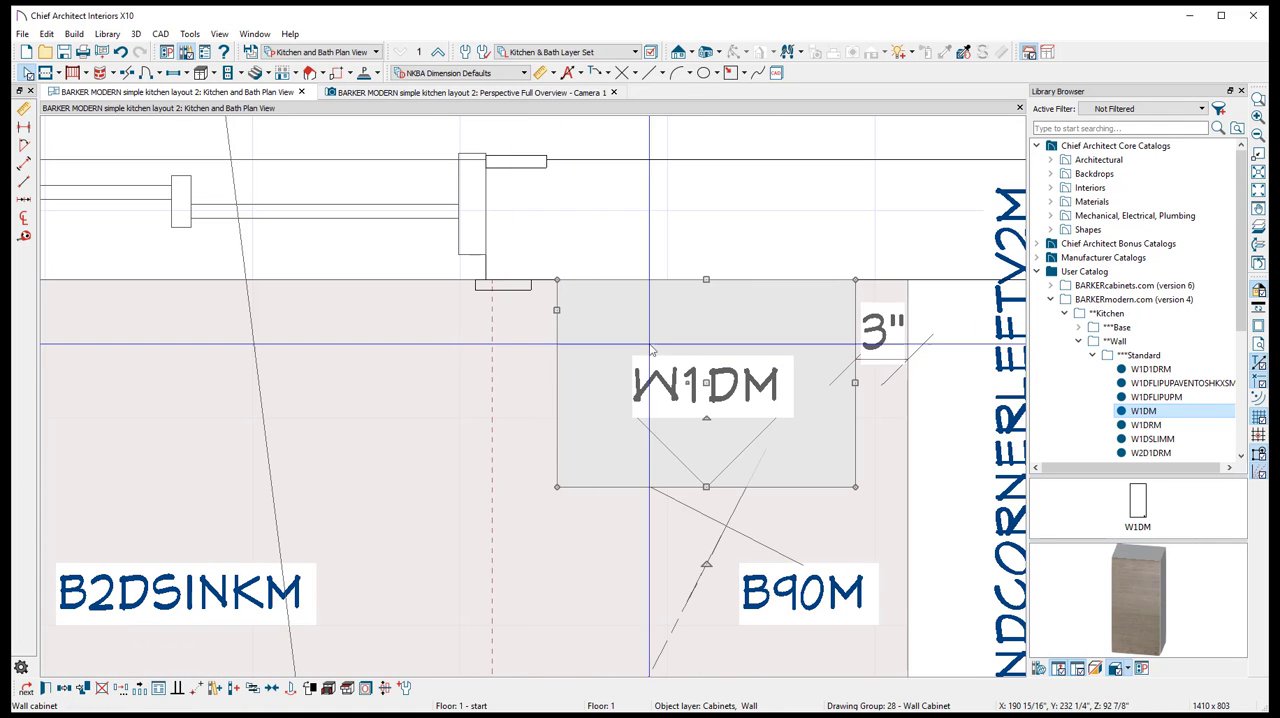
- Place a WFEHM panel from the Barker Modern Wall Finished Ends catalog at the W1DM's window side in the floor plan
{"action": "left_click", "coordinate": [1078, 341]}
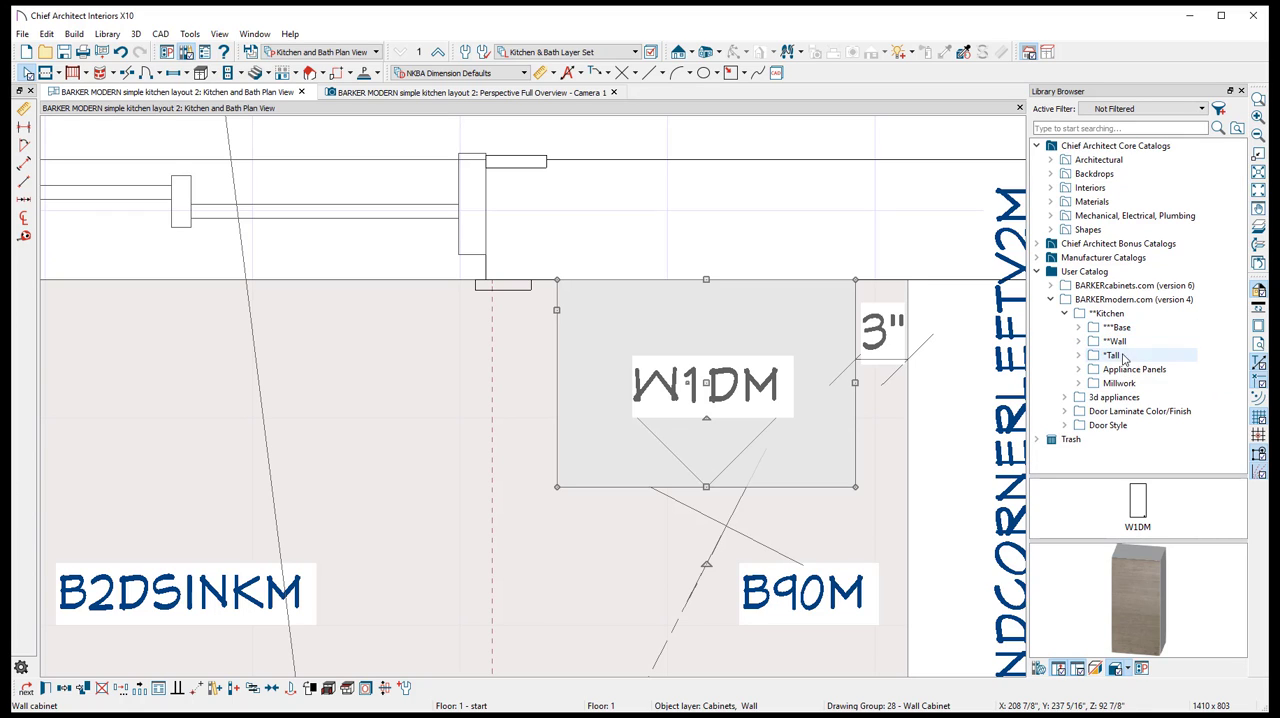
{"action": "double_click", "coordinate": [1098, 341]}
{"action": "scroll", "coordinate": [1098, 346], "scroll_direction": "down", "scroll_amount": 1}
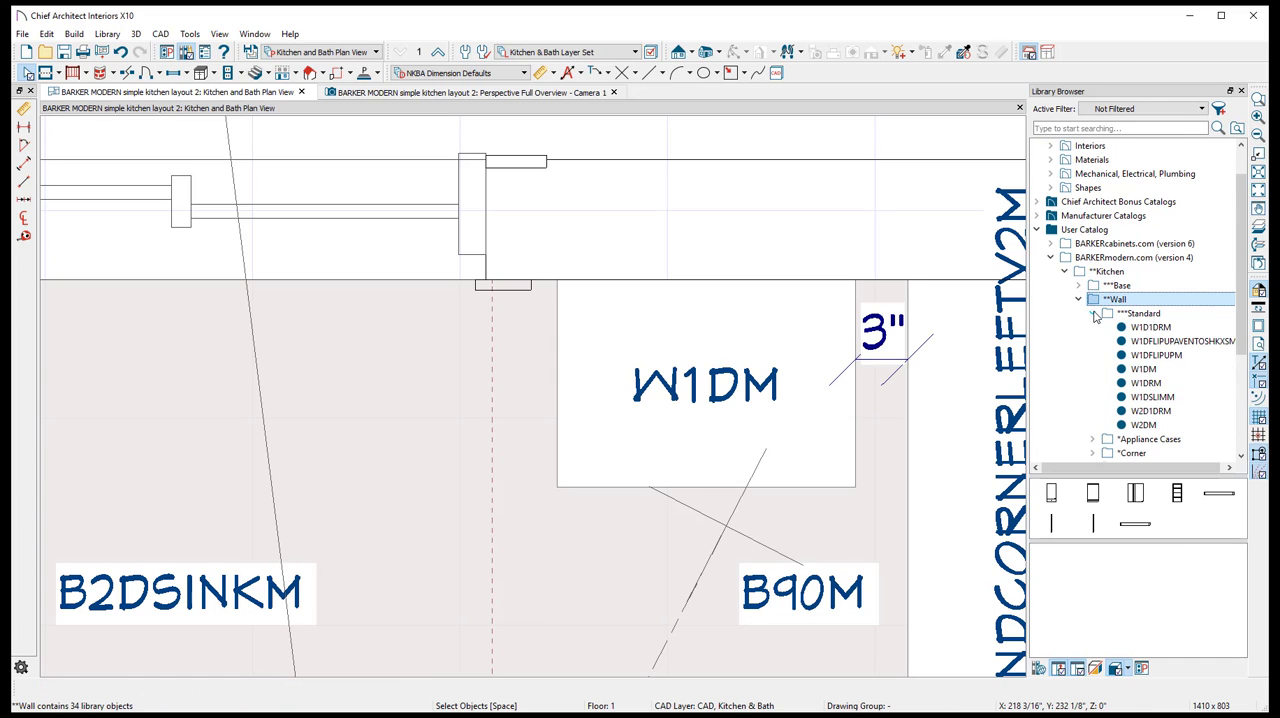
{"action": "left_click", "coordinate": [1092, 313]}
{"action": "scroll", "coordinate": [1098, 322], "scroll_direction": "down", "scroll_amount": 1}
{"action": "double_click", "coordinate": [1136, 356]}
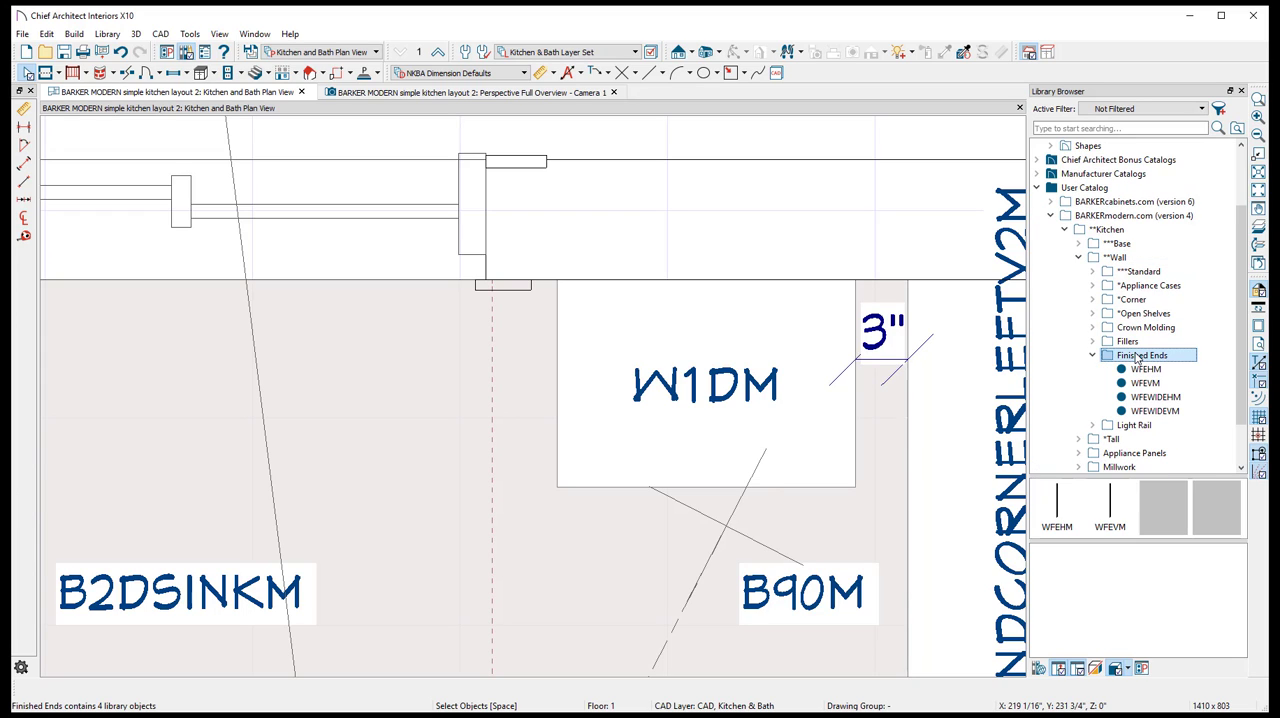
{"action": "left_click", "coordinate": [1146, 370]}
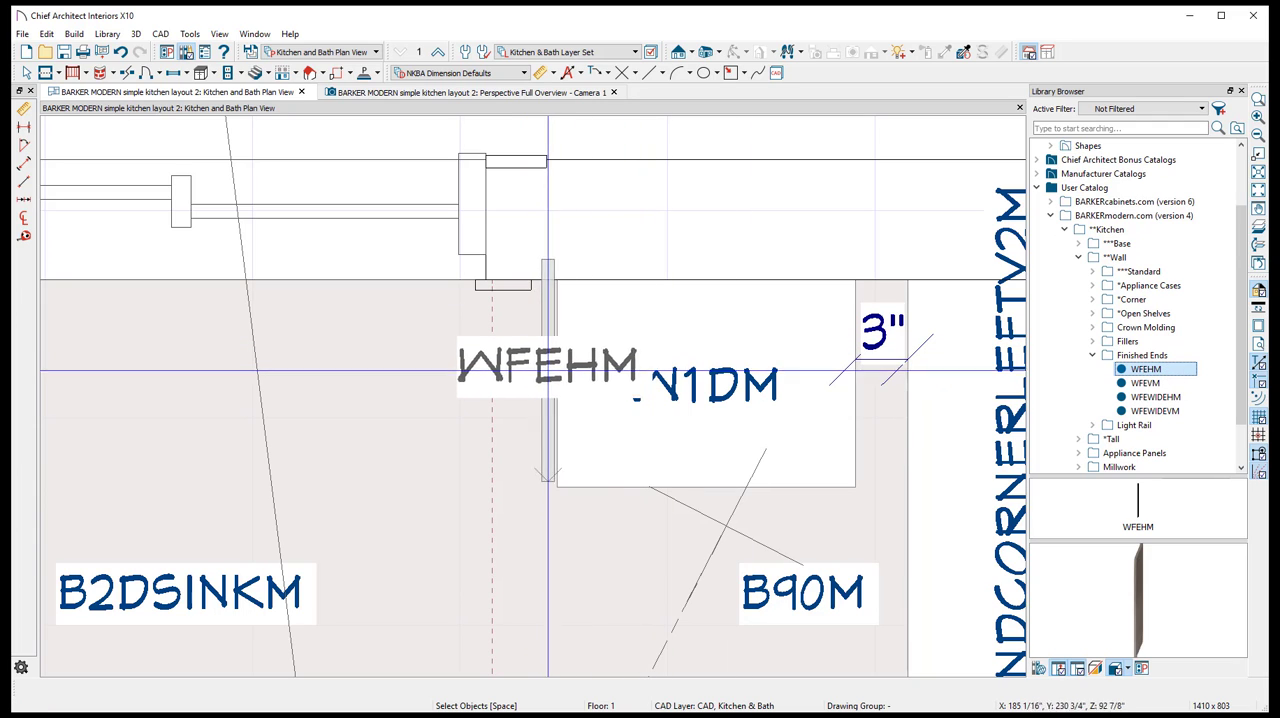
{"action": "left_click", "coordinate": [548, 388]}
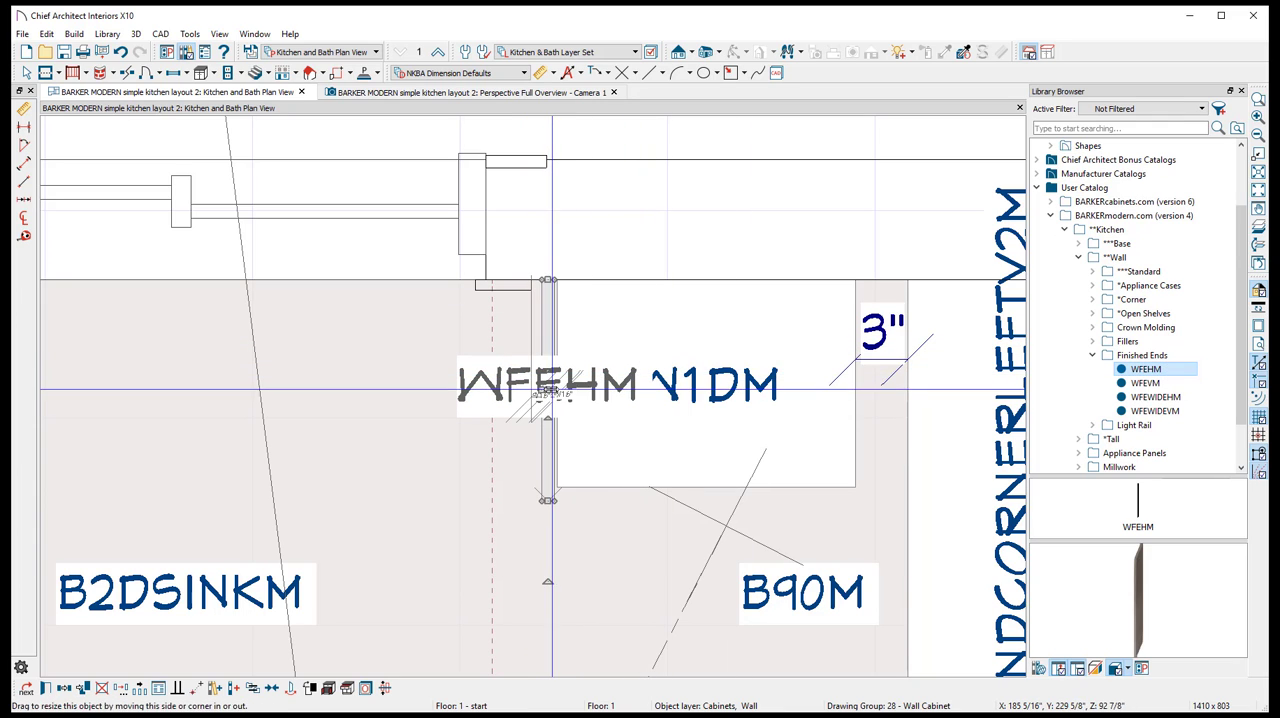
- Shift the WFEHM finished end flush against the W1DM cabinet's side, then check it in the perspective overview
{"action": "left_click_drag", "start_coordinate": [548, 390], "coordinate": [550, 392]}
{"action": "scroll", "coordinate": [431, 334], "scroll_direction": "down", "scroll_amount": 2}
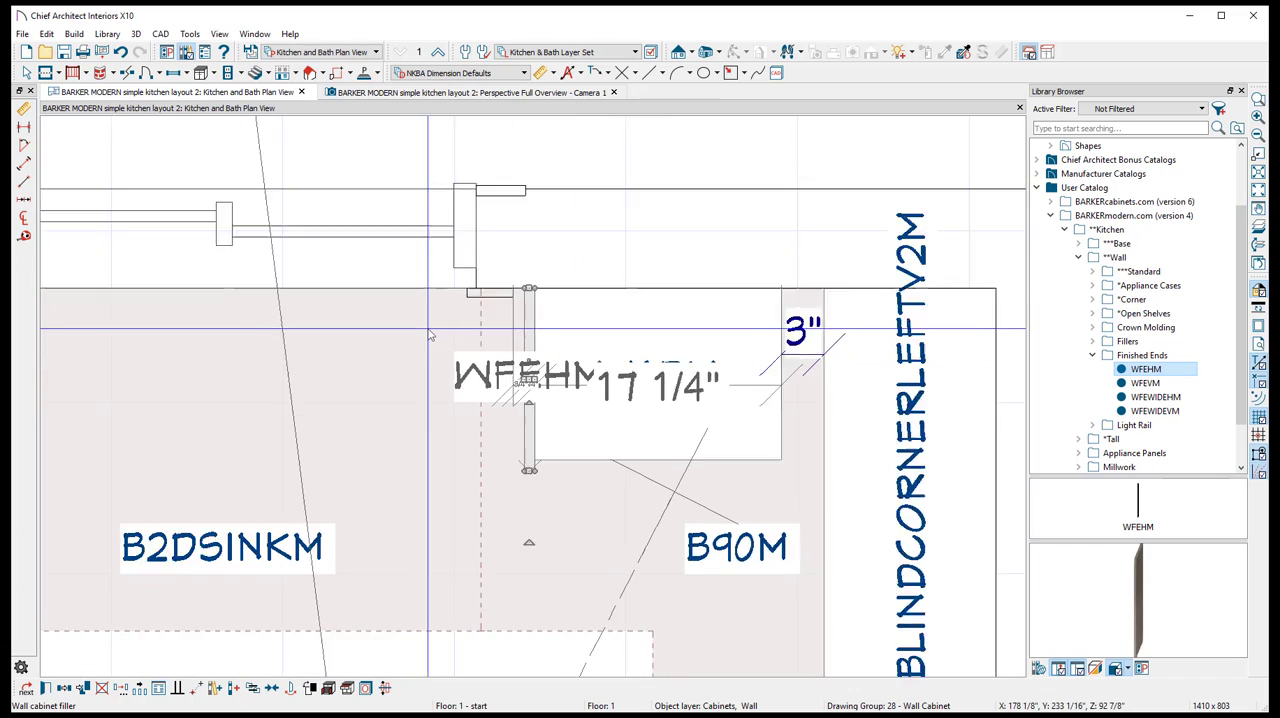
{"action": "middle_click_drag", "start_coordinate": [217, 348], "coordinate": [432, 346]}
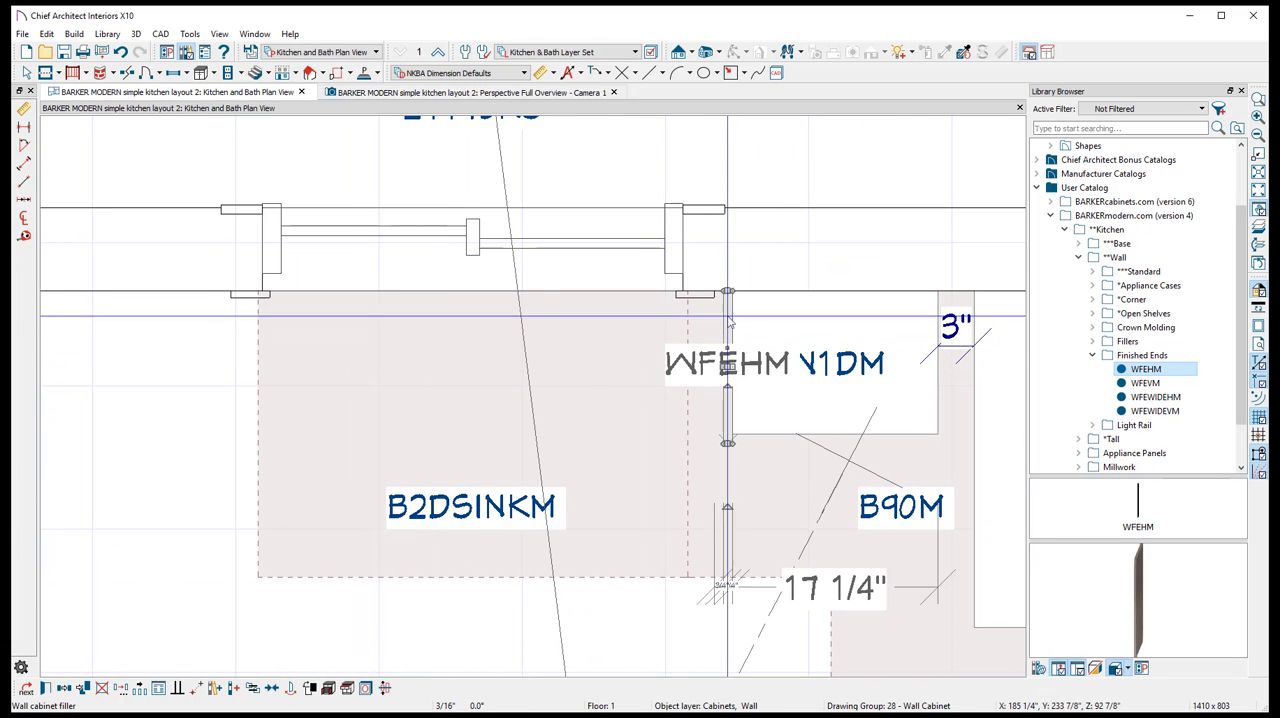
{"action": "left_click", "coordinate": [415, 92]}
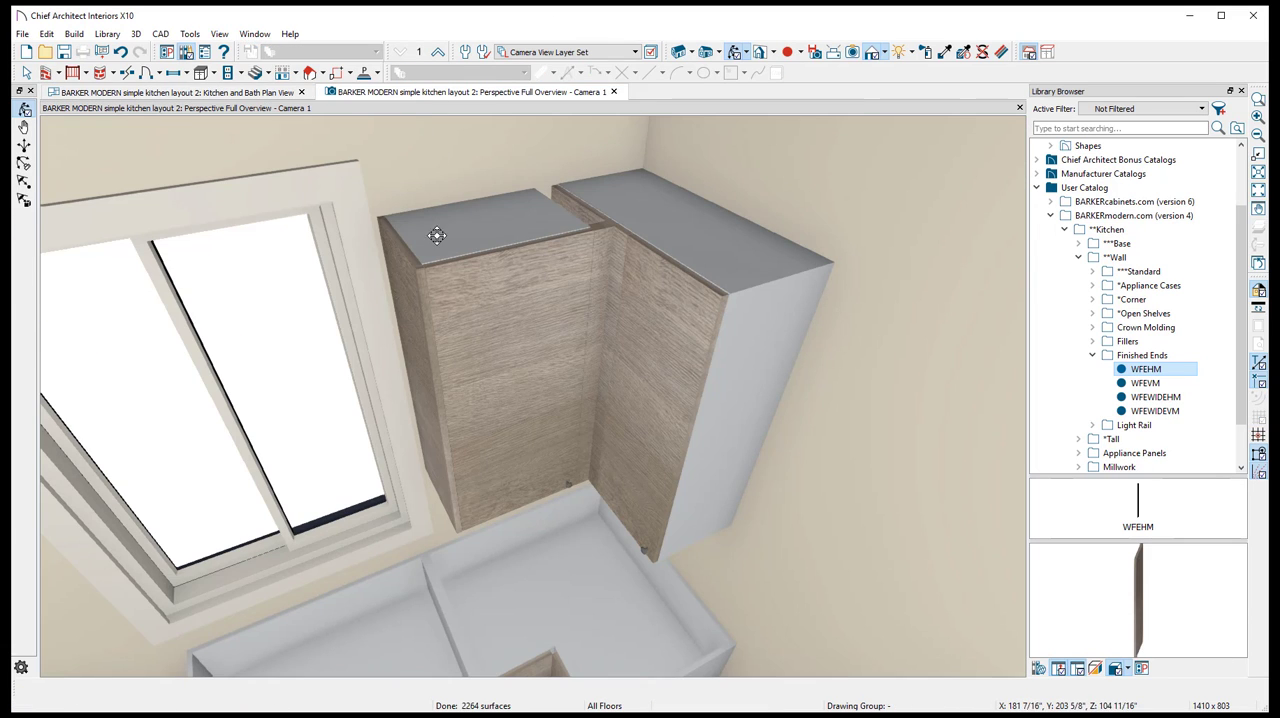
{"action": "scroll", "coordinate": [434, 238], "scroll_direction": "up", "scroll_amount": 2}
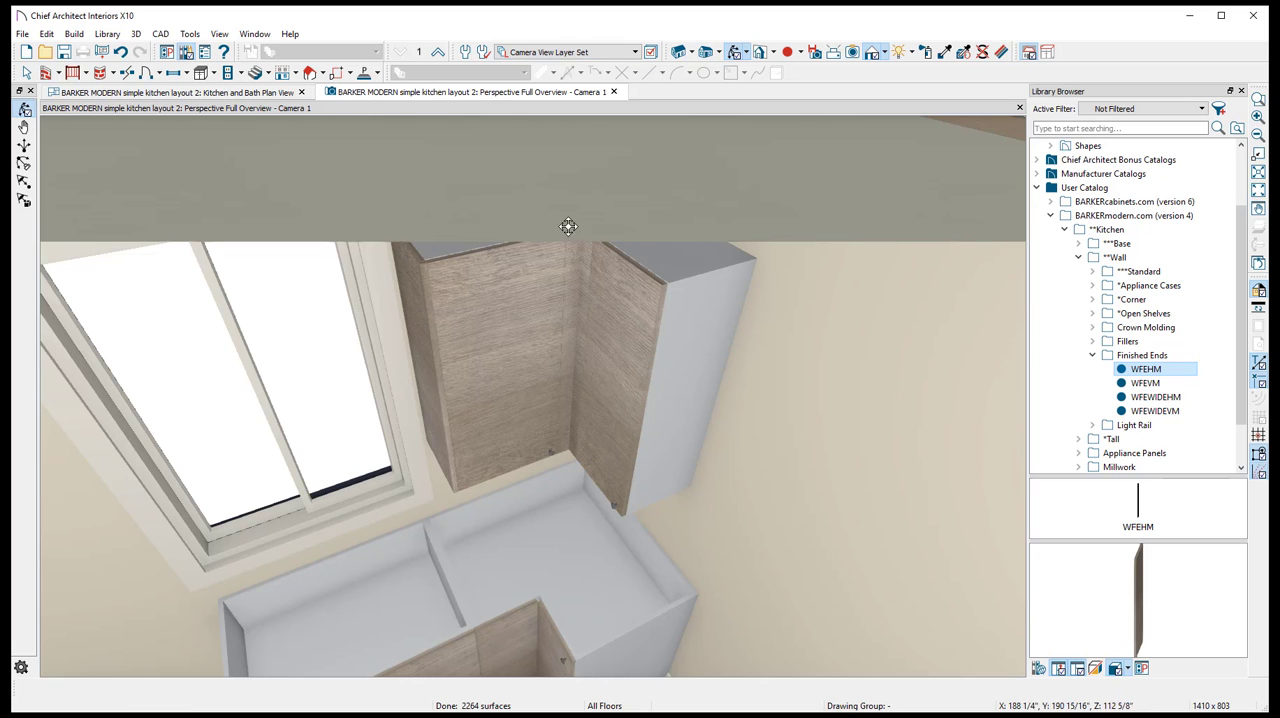
{"action": "left_click_drag", "start_coordinate": [567, 226], "coordinate": [459, 221]}
{"action": "left_click_drag", "start_coordinate": [286, 303], "coordinate": [632, 240]}
{"action": "key", "text": "space"}
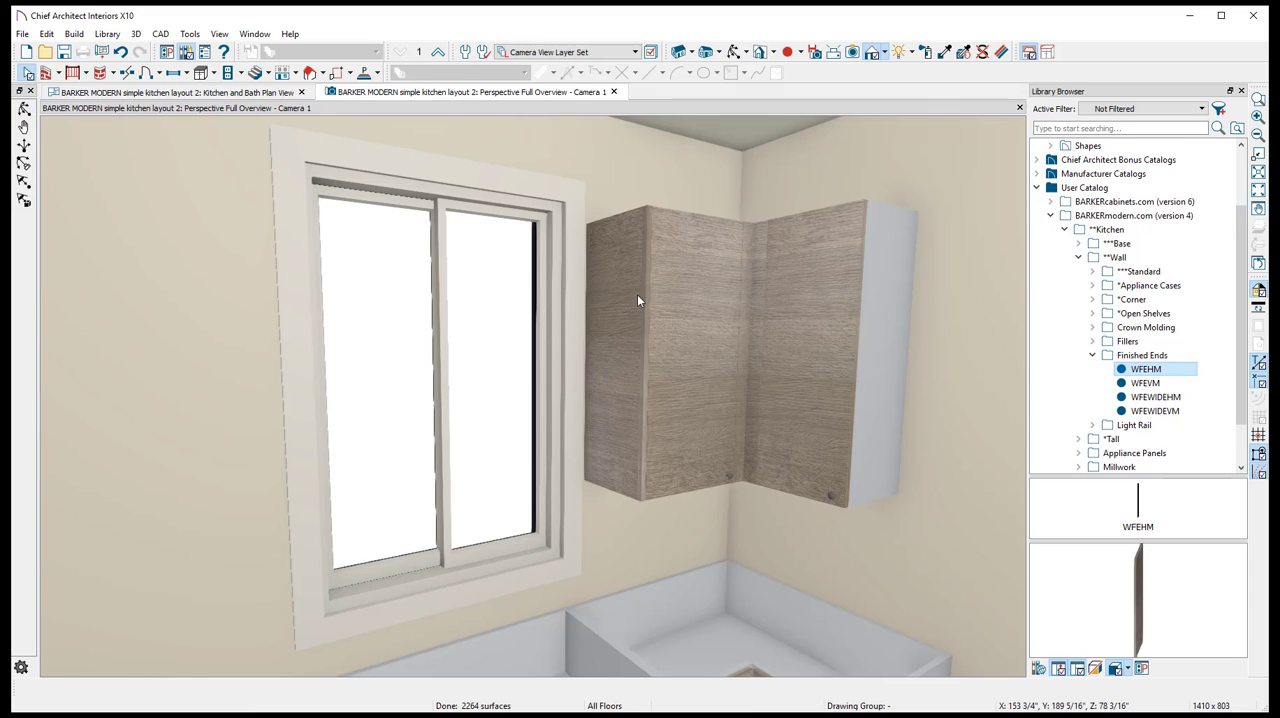
- Mirror the WFEHM finished end panel across the window to its opposite side in the perspective overview
{"action": "left_click", "coordinate": [636, 294]}
{"action": "right_click", "coordinate": [636, 294]}
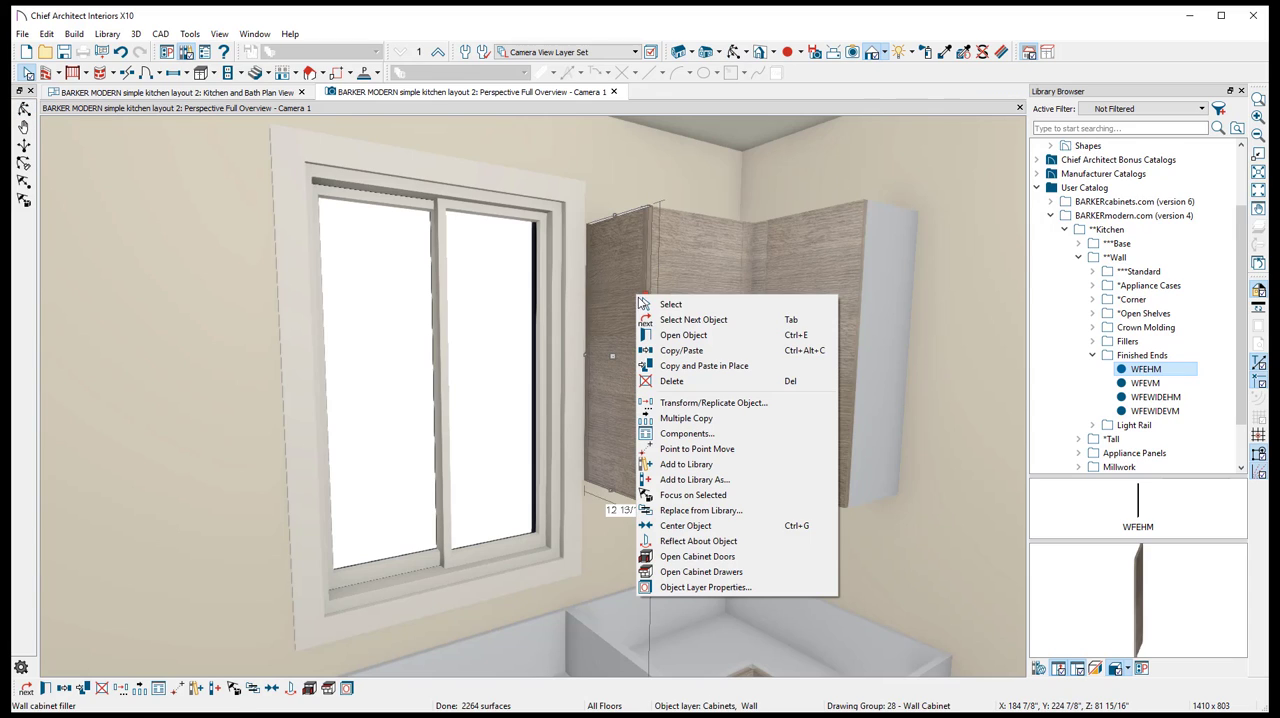
{"action": "left_click", "coordinate": [663, 337]}
{"action": "right_click", "coordinate": [616, 378]}
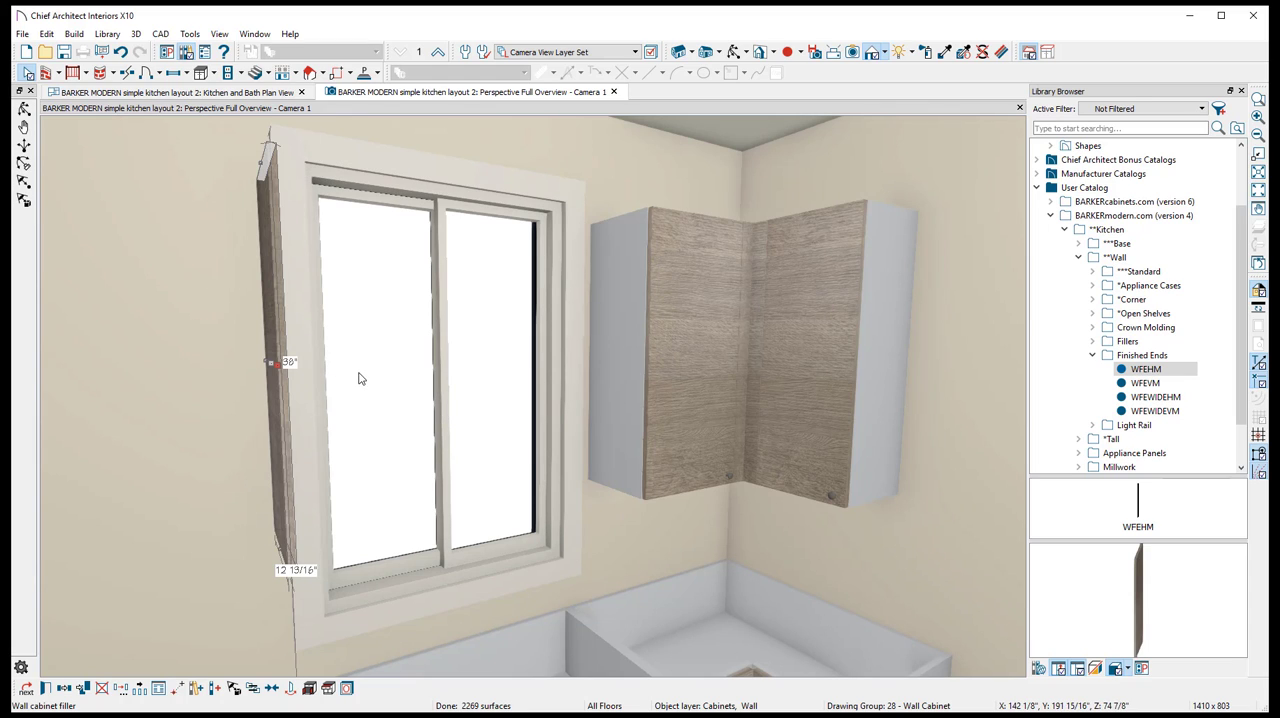
- Copy the WFEHM finished end in place and reflect the copy about the window onto the W1DM wall cabinet's side
{"action": "left_click", "coordinate": [735, 52]}
{"action": "left_click_drag", "start_coordinate": [600, 210], "coordinate": [434, 254]}
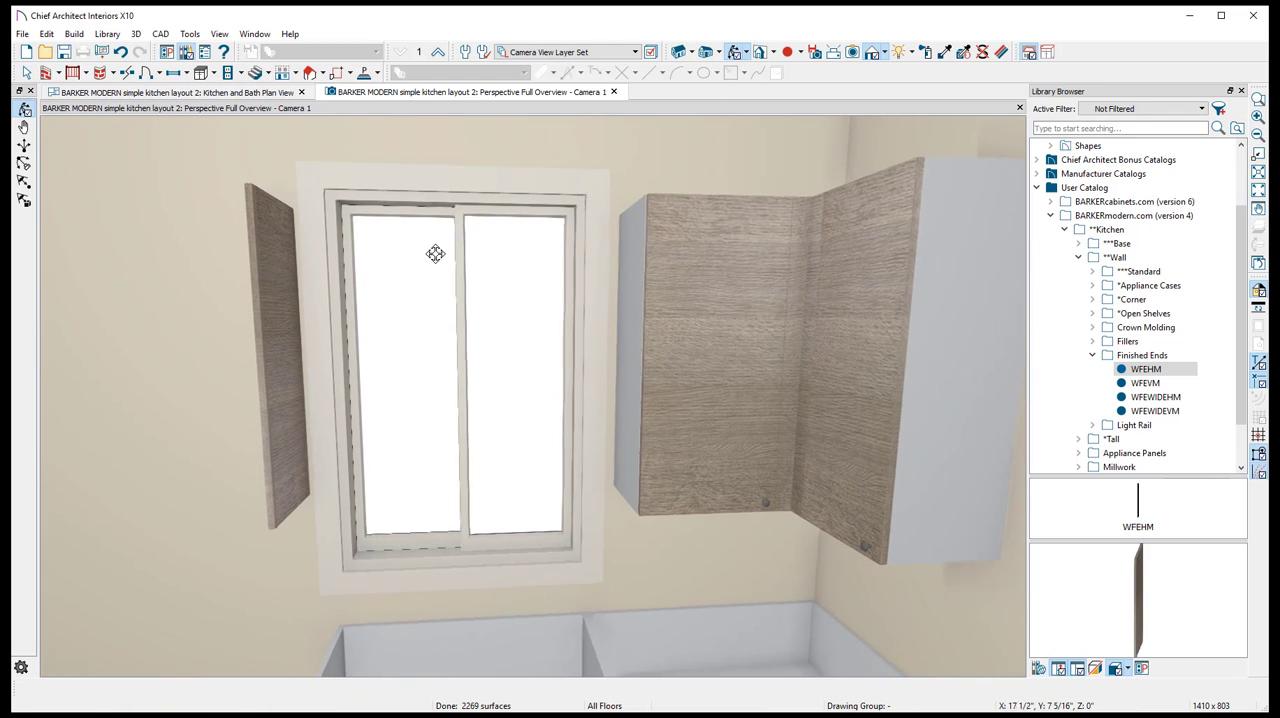
{"action": "left_click", "coordinate": [271, 292]}
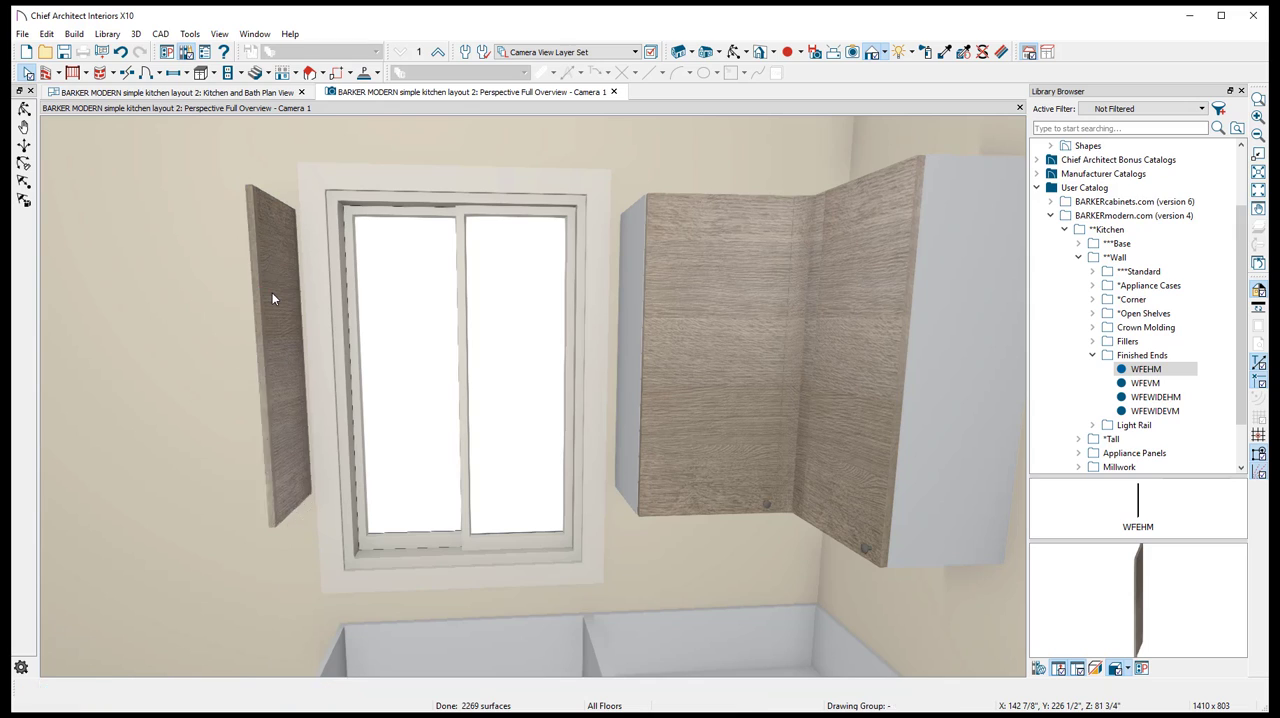
{"action": "right_click", "coordinate": [272, 292]}
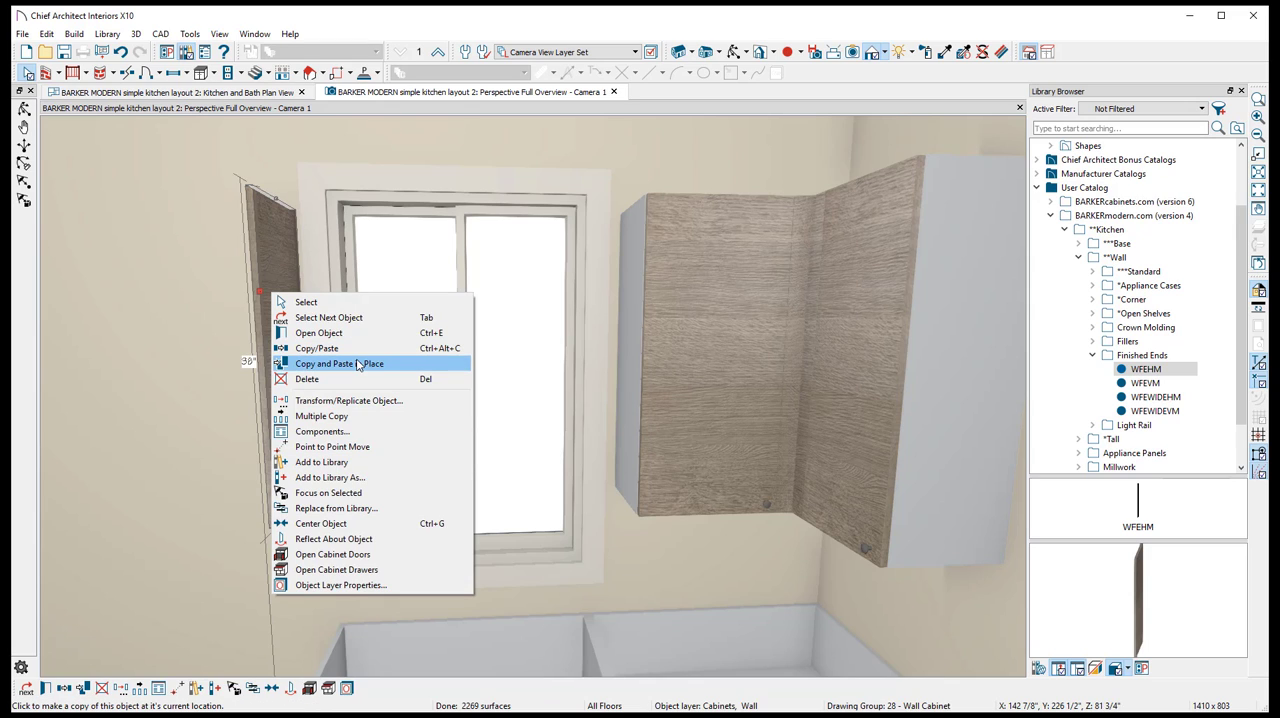
{"action": "left_click", "coordinate": [358, 364]}
{"action": "right_click", "coordinate": [273, 323]}
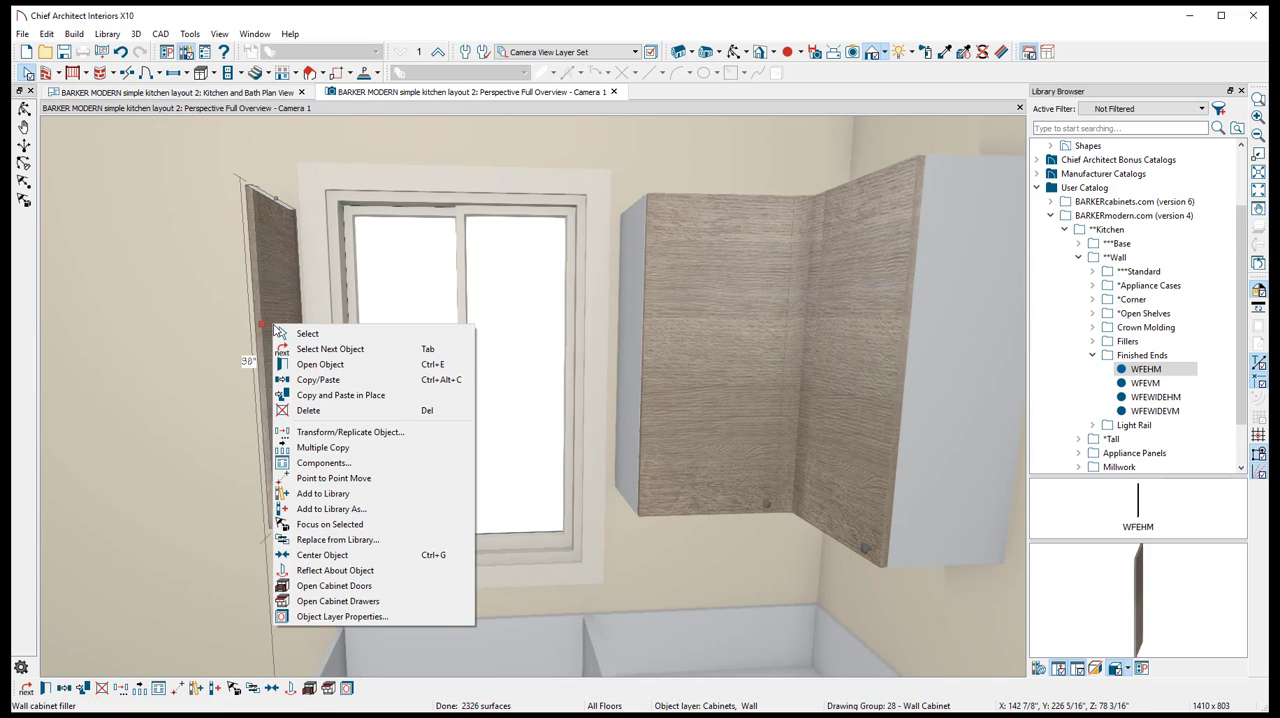
{"action": "left_click", "coordinate": [335, 570]}
{"action": "left_click", "coordinate": [433, 404]}
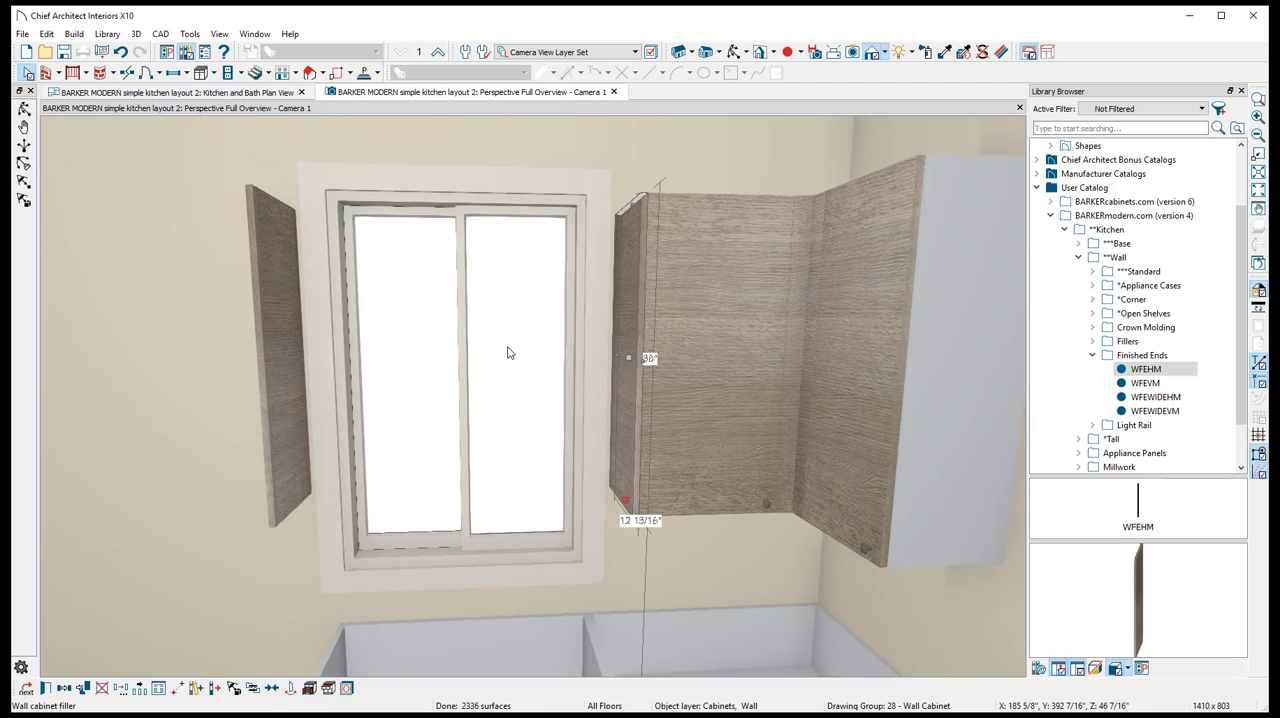
{"action": "key", "text": "Escape"}
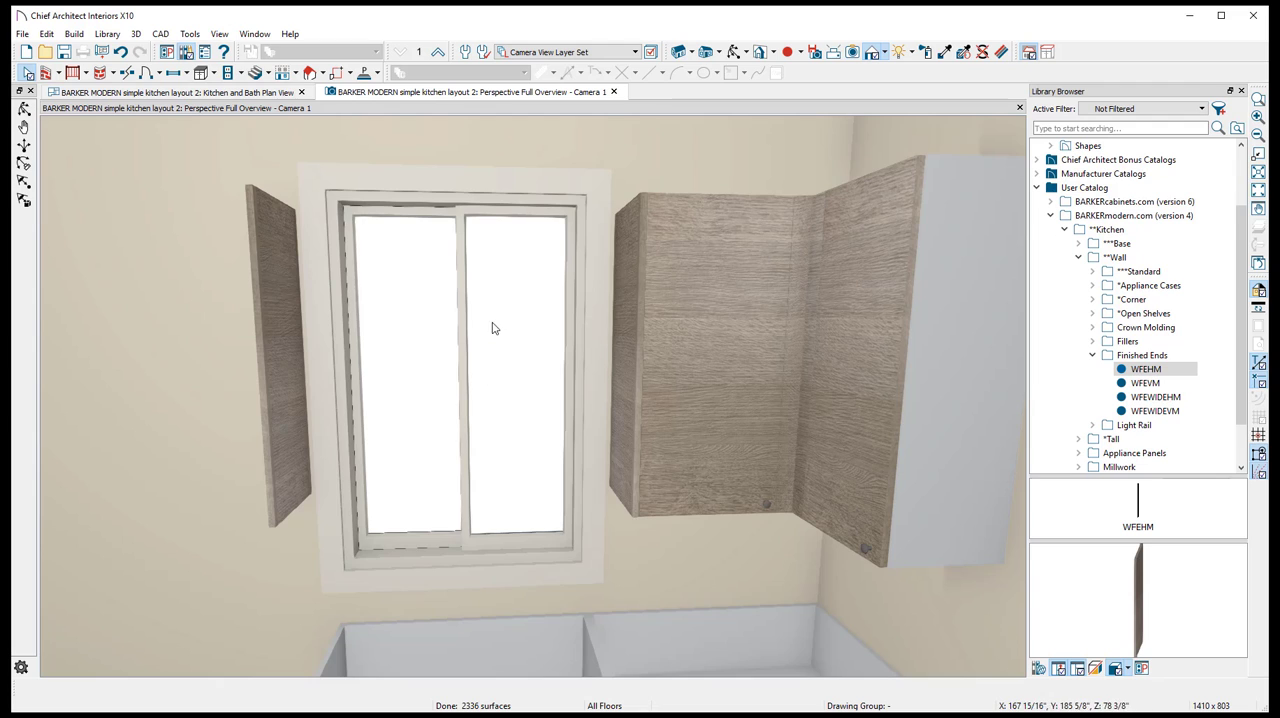
- Copy the W1DM wall cabinet in place and reflect the copy about the window, against the opposite WFEHM panel
{"action": "middle_click_drag", "start_coordinate": [492, 328], "coordinate": [691, 317]}
{"action": "left_click", "coordinate": [890, 328]}
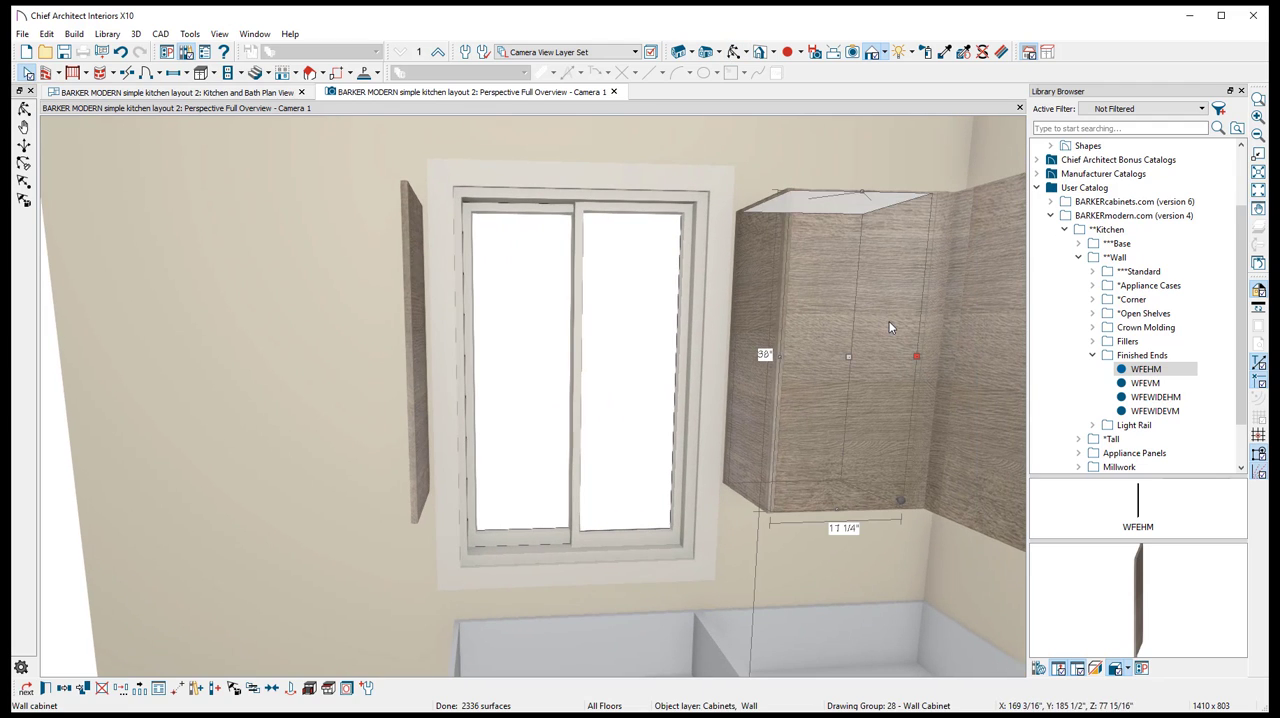
{"action": "right_click", "coordinate": [835, 347]}
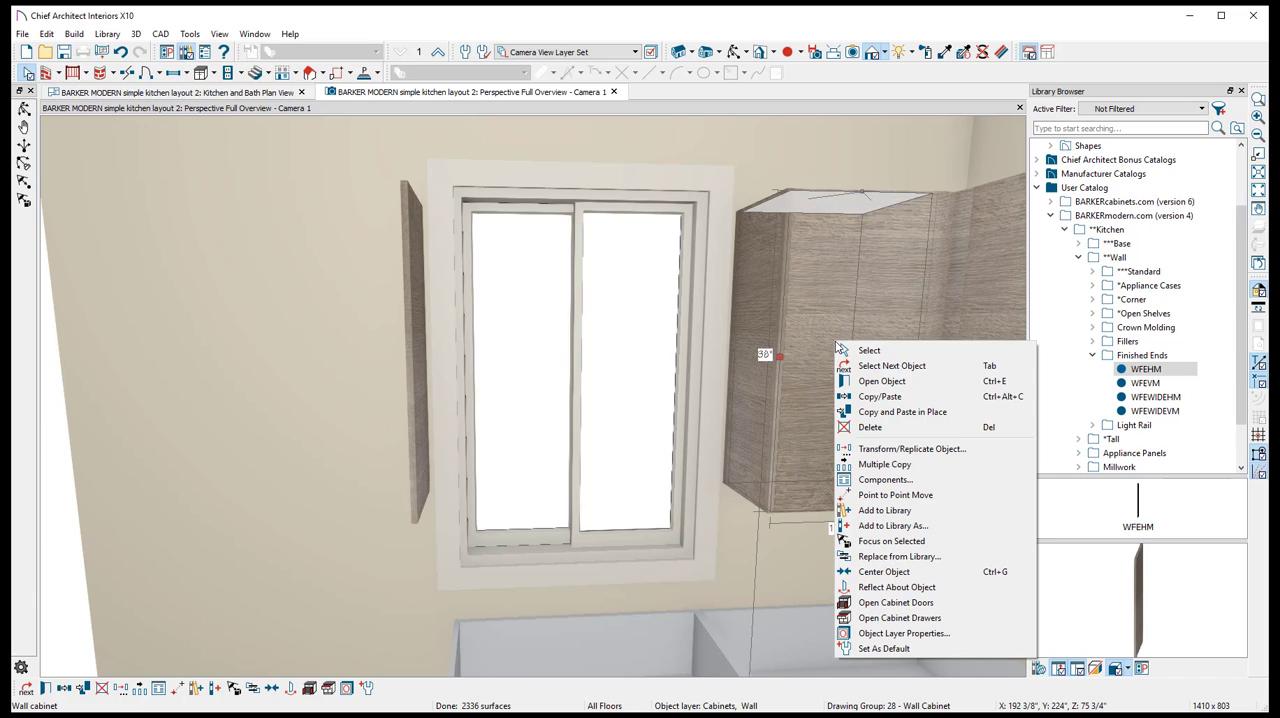
{"action": "left_click", "coordinate": [898, 413]}
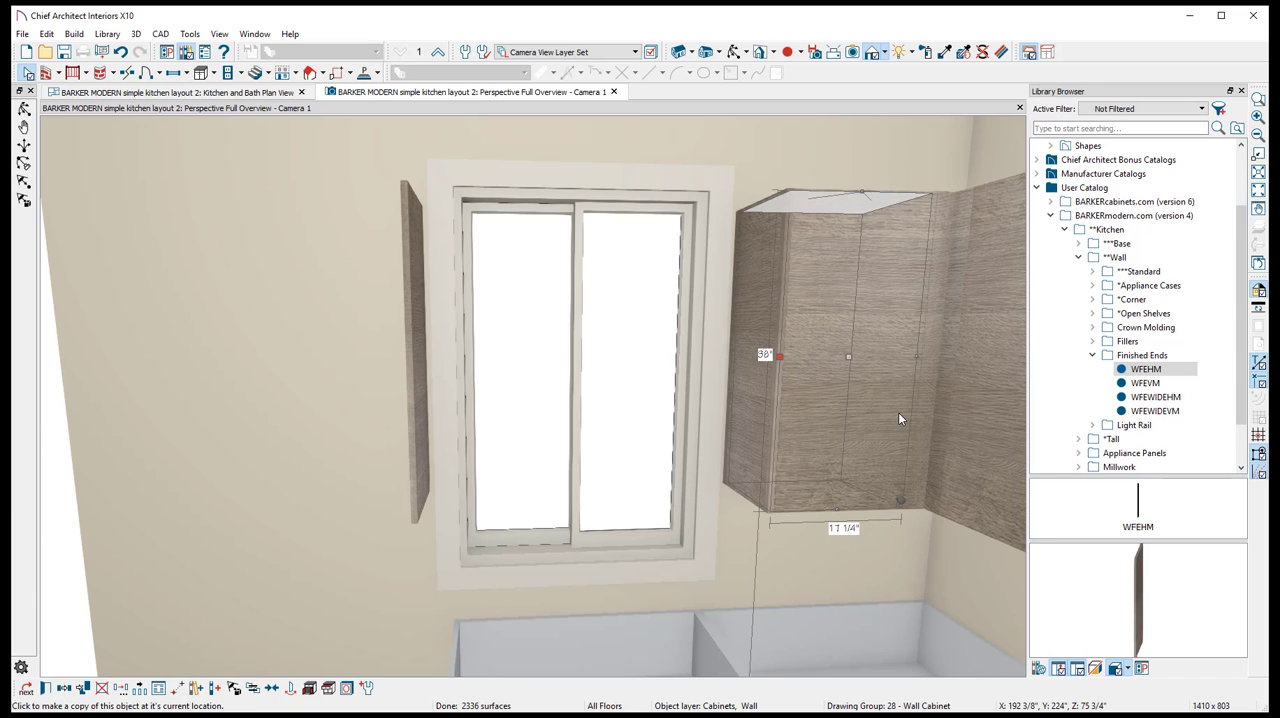
{"action": "right_click", "coordinate": [860, 289]}
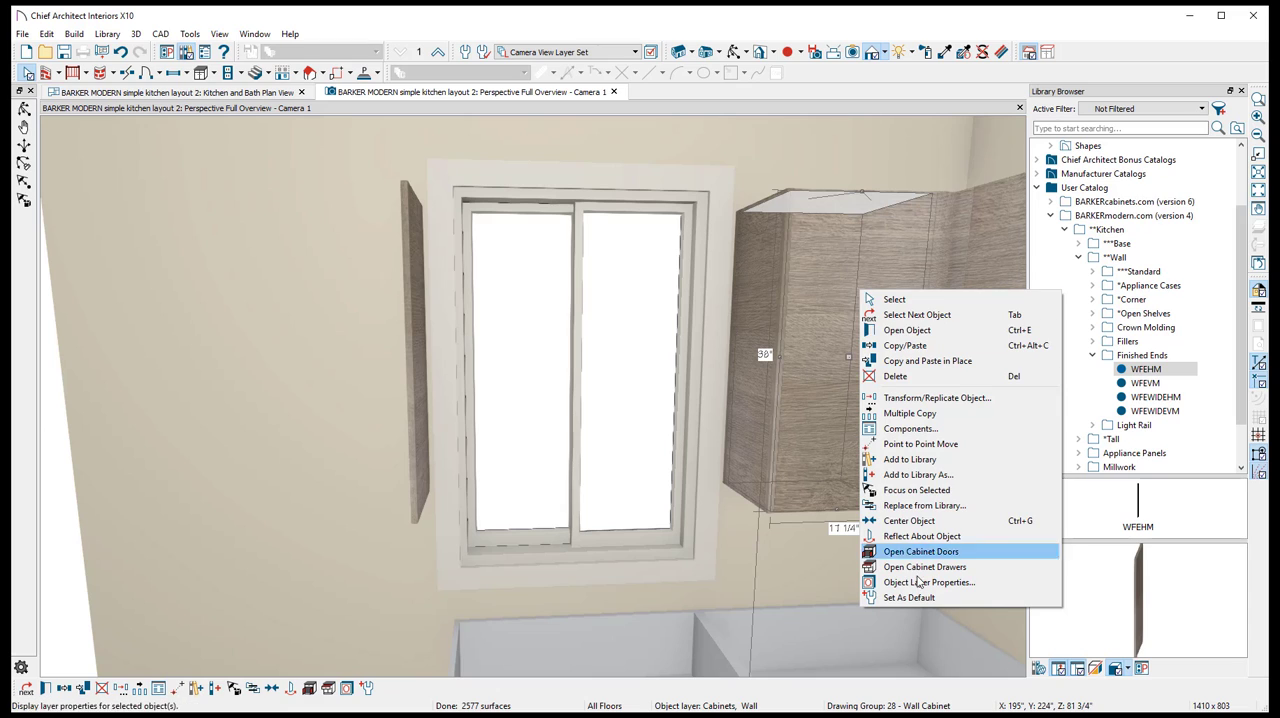
{"action": "left_click", "coordinate": [925, 537]}
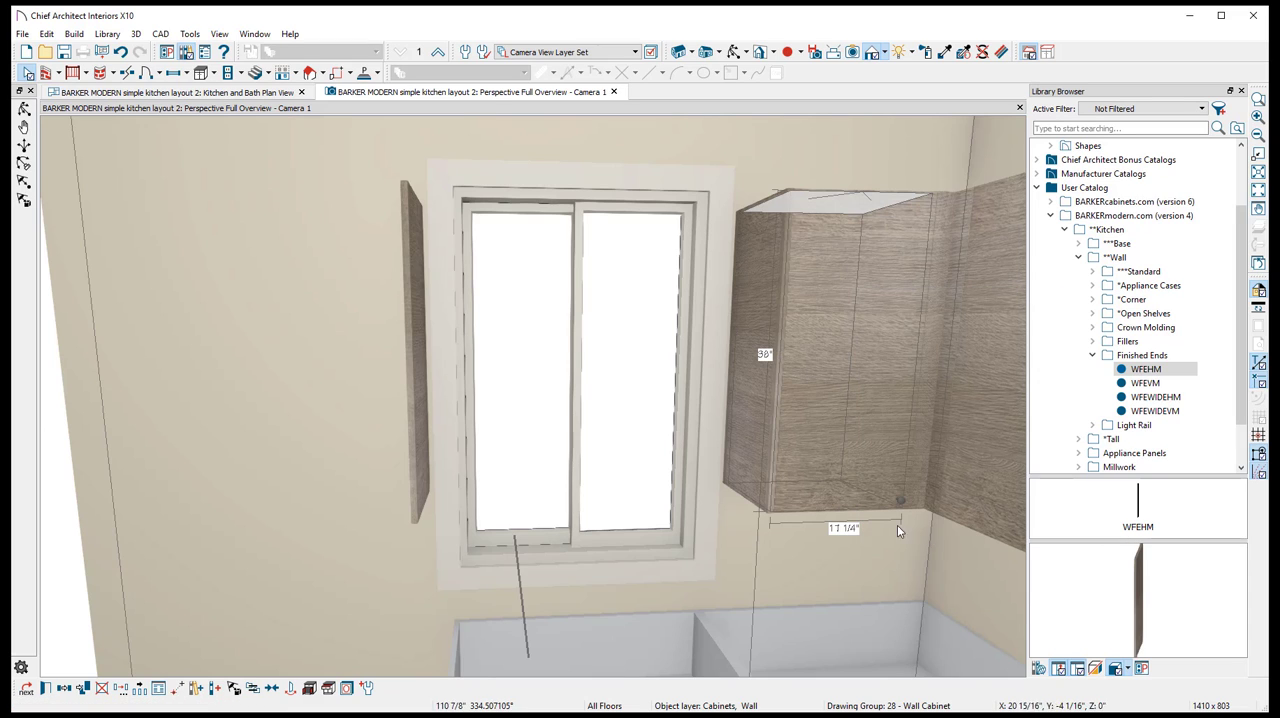
{"action": "left_click", "coordinate": [617, 418]}
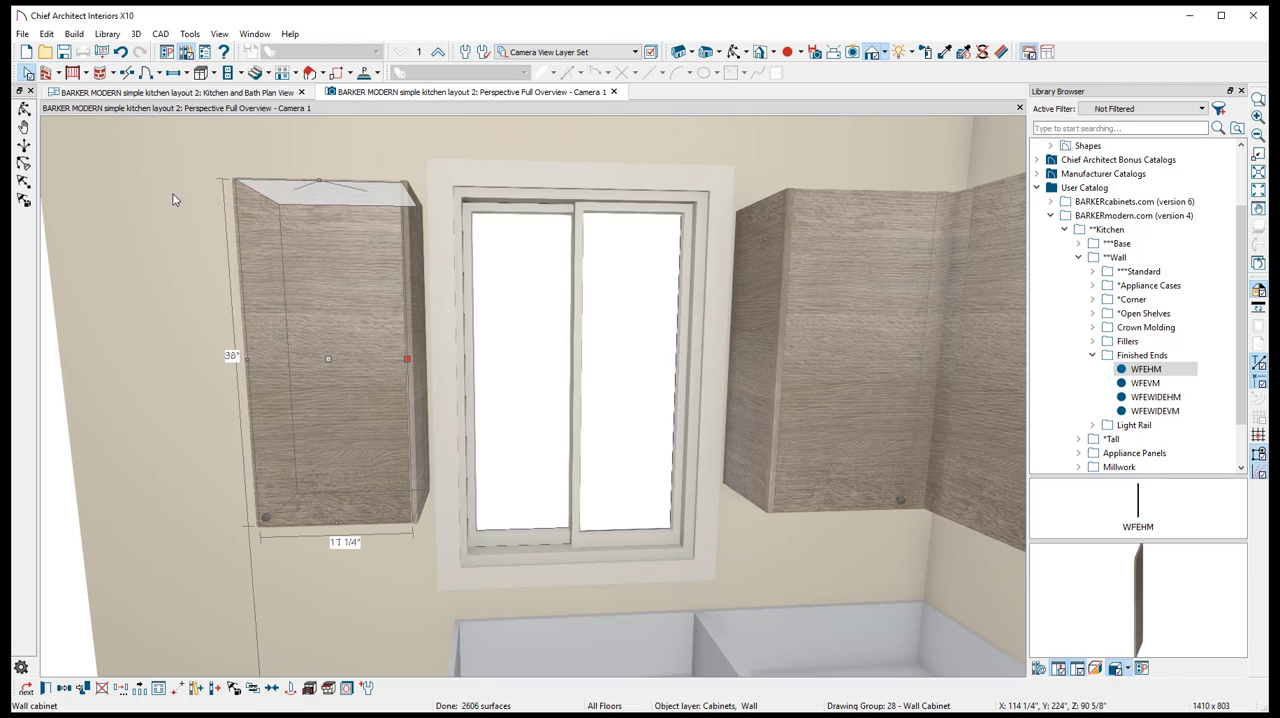
- Examine the cabinet arrangement in the perspective overview and plan, and compare it with the reference kitchen picture on the Barker Modern web page
{"action": "scroll", "coordinate": [441, 228], "scroll_direction": "down", "scroll_amount": 2}
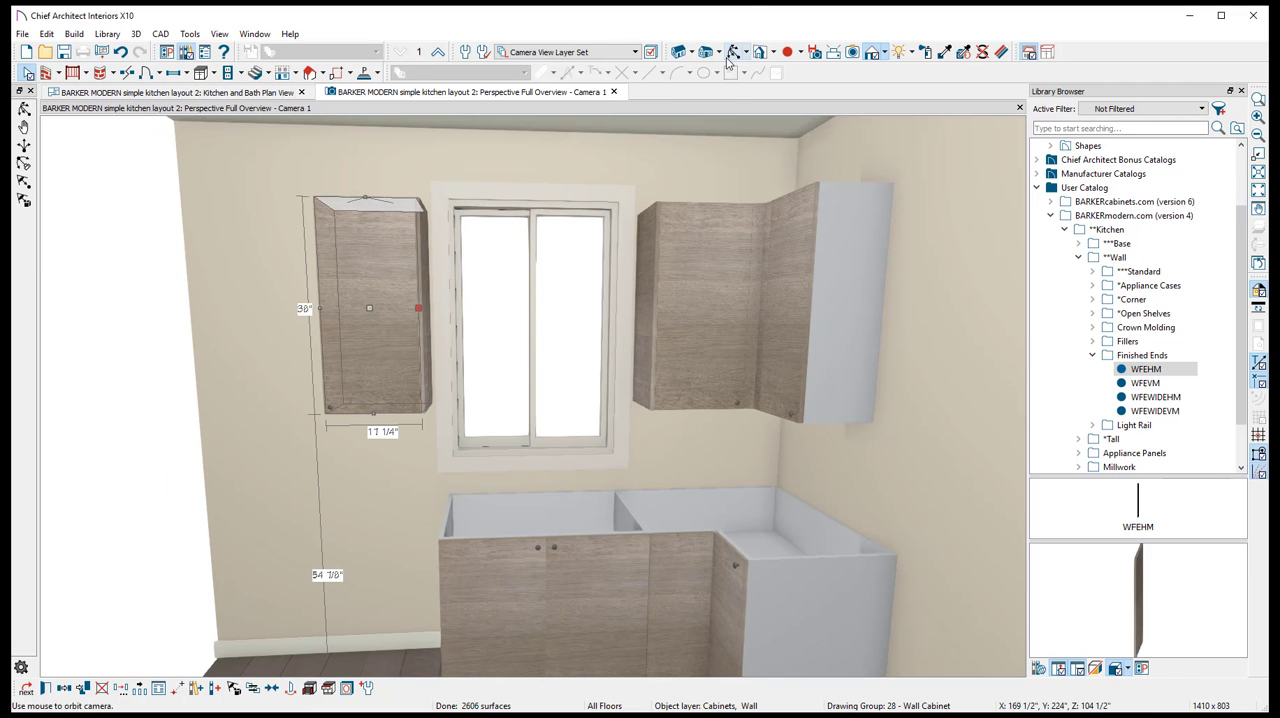
{"action": "left_click", "coordinate": [732, 54]}
{"action": "left_click_drag", "start_coordinate": [614, 252], "coordinate": [571, 316]}
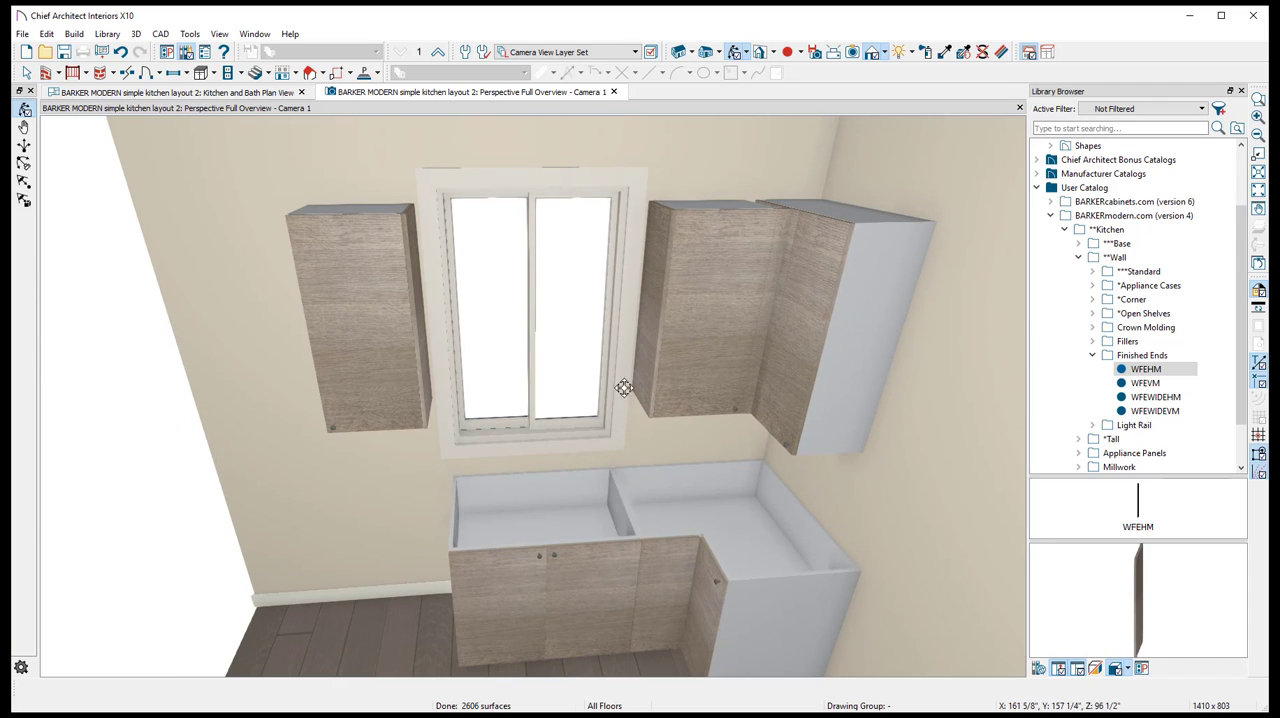
{"action": "left_click_drag", "start_coordinate": [624, 388], "coordinate": [613, 384]}
{"action": "middle_click_drag", "start_coordinate": [583, 386], "coordinate": [704, 232]}
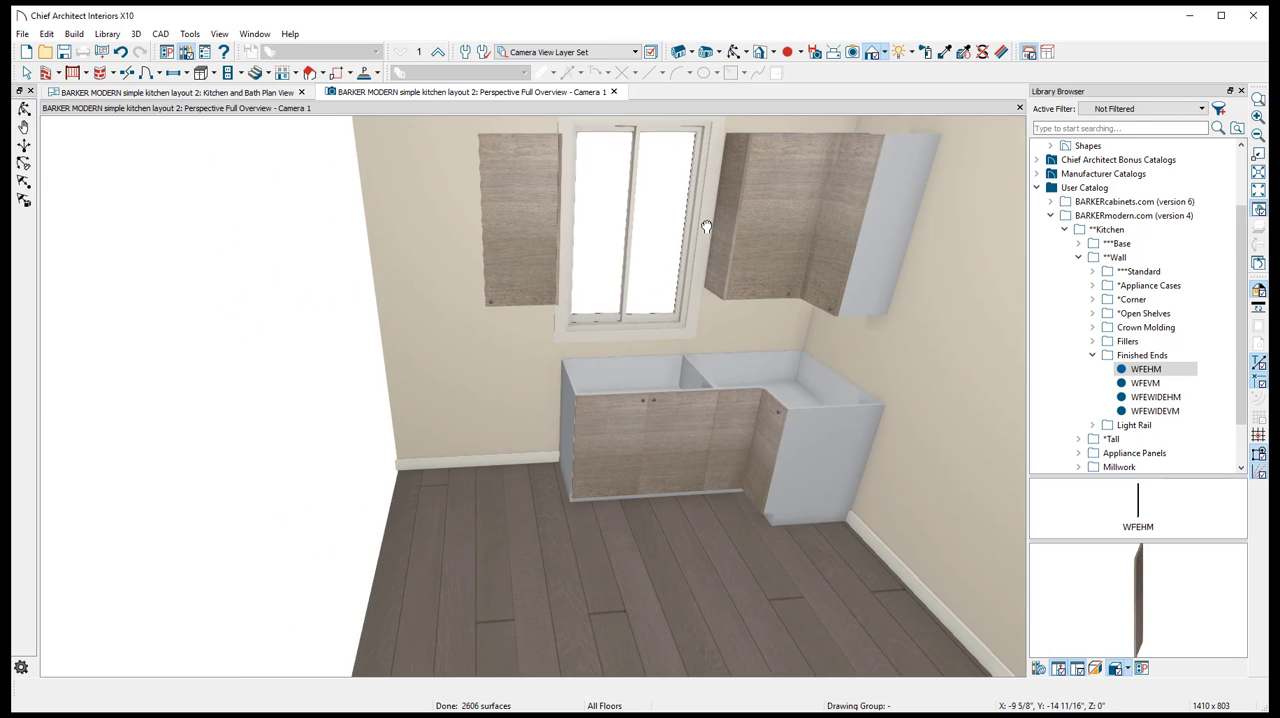
{"action": "left_click_drag", "start_coordinate": [647, 206], "coordinate": [676, 210]}
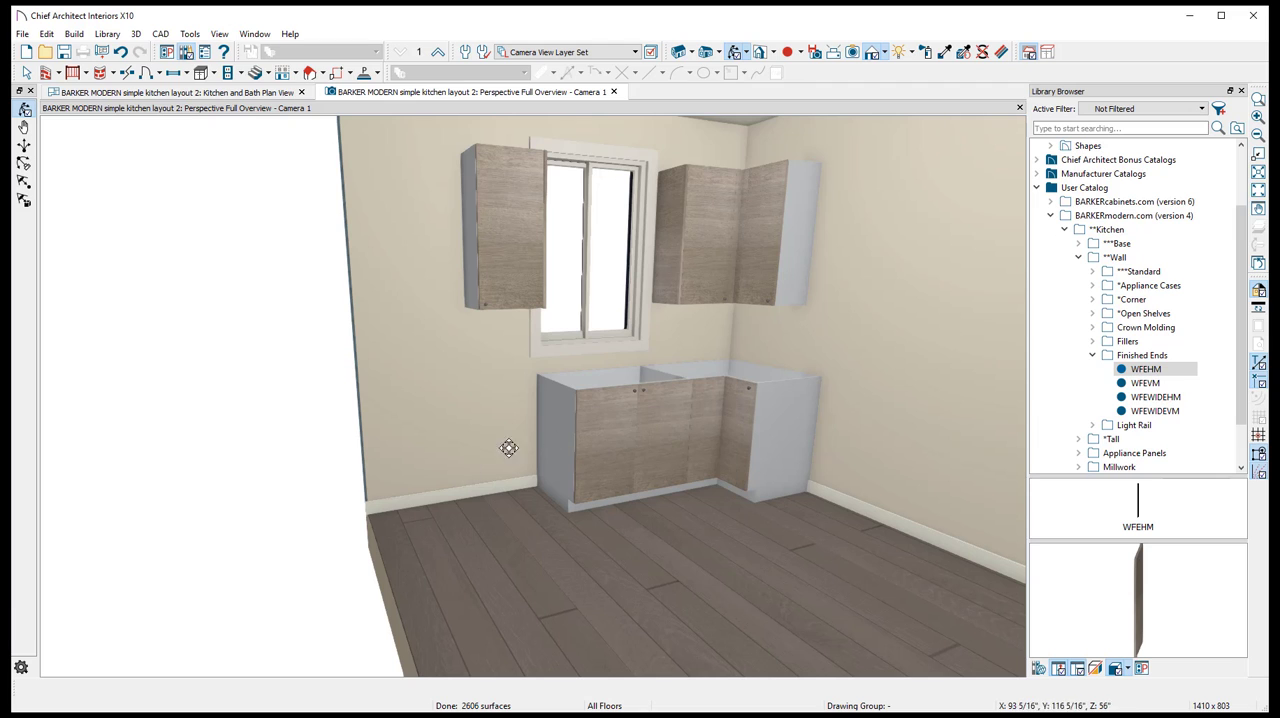
{"action": "left_click", "coordinate": [235, 95]}
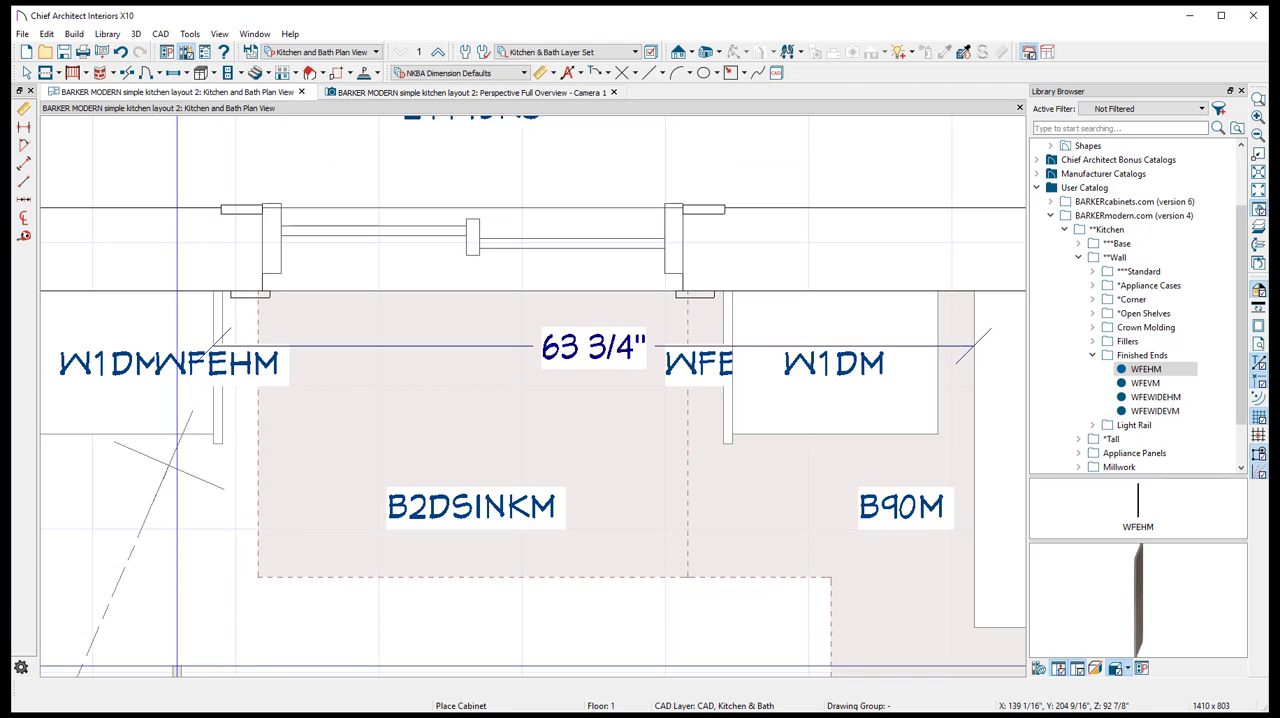
{"action": "left_click", "coordinate": [168, 716]}
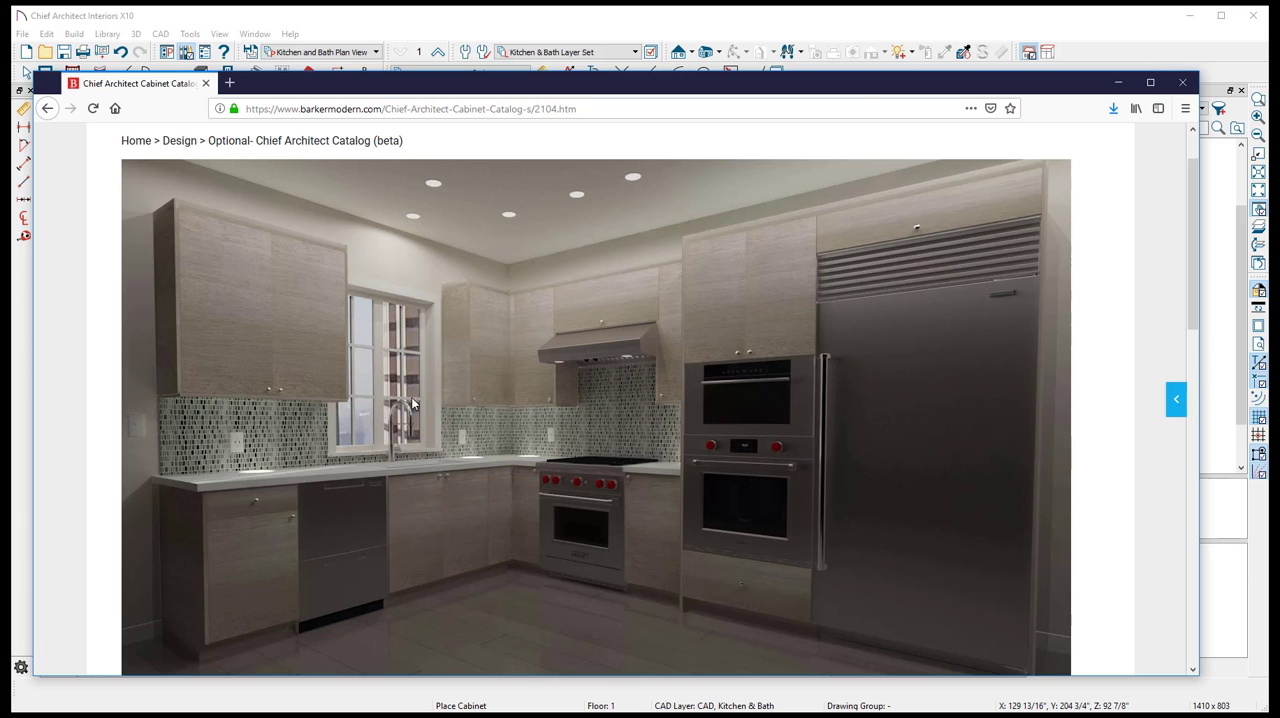
{"action": "left_click", "coordinate": [617, 14]}
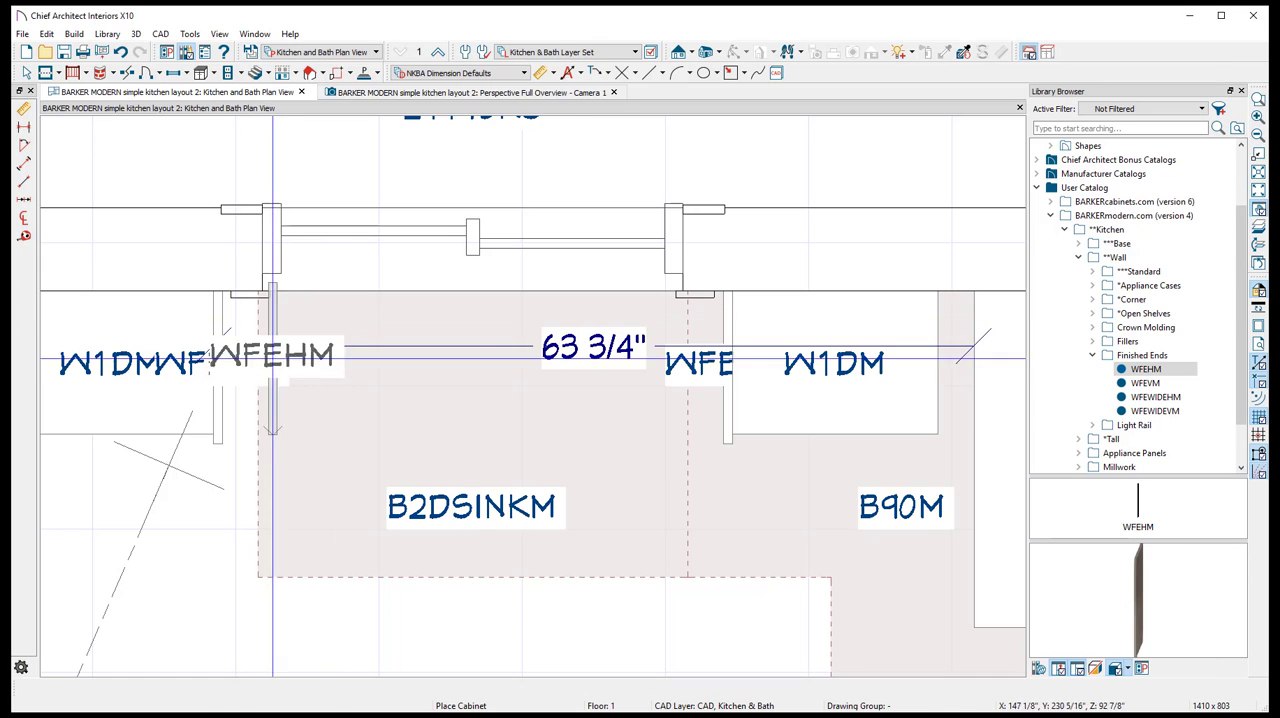
- Place a B1D1DRM cabinet from the Barker Modern Base Standard catalog on the window wall, then shift it closer to the B2DSINKM sink base
{"action": "middle_click_drag", "start_coordinate": [289, 373], "coordinate": [734, 267]}
{"action": "left_click", "coordinate": [1142, 355]}
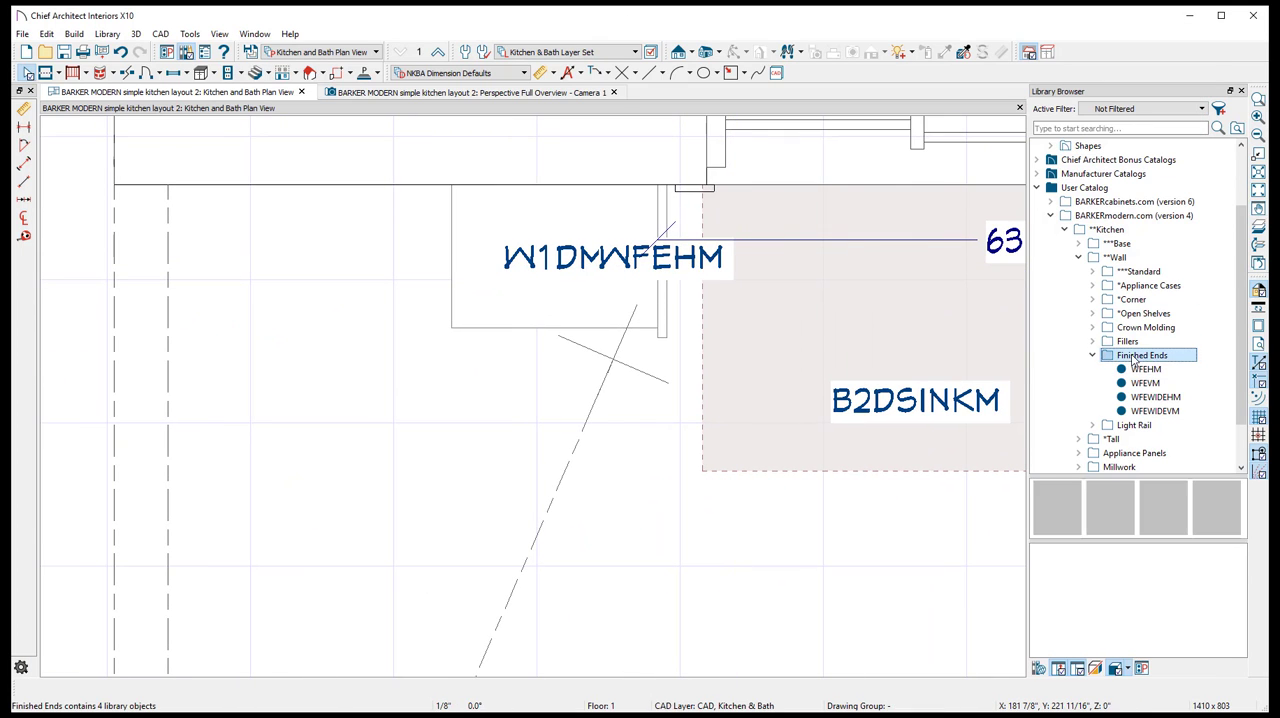
{"action": "left_click", "coordinate": [1092, 355]}
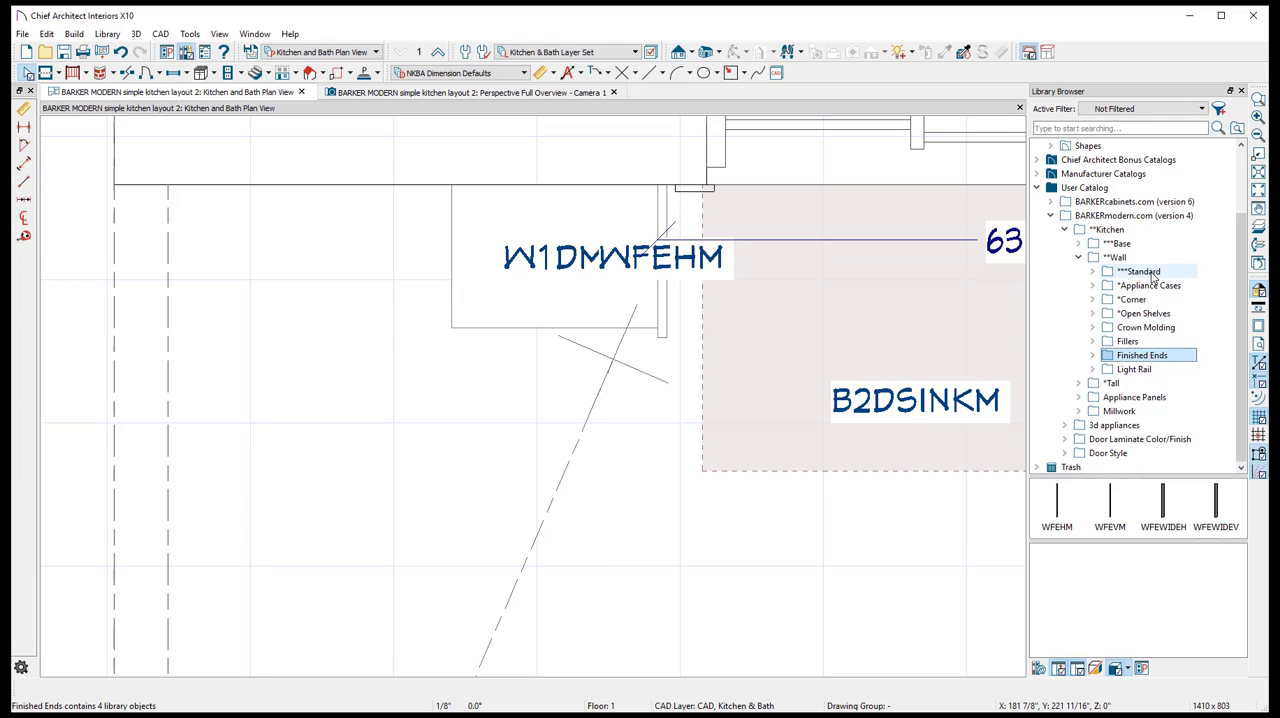
{"action": "double_click", "coordinate": [1110, 244]}
{"action": "scroll", "coordinate": [1138, 270], "scroll_direction": "down", "scroll_amount": 1}
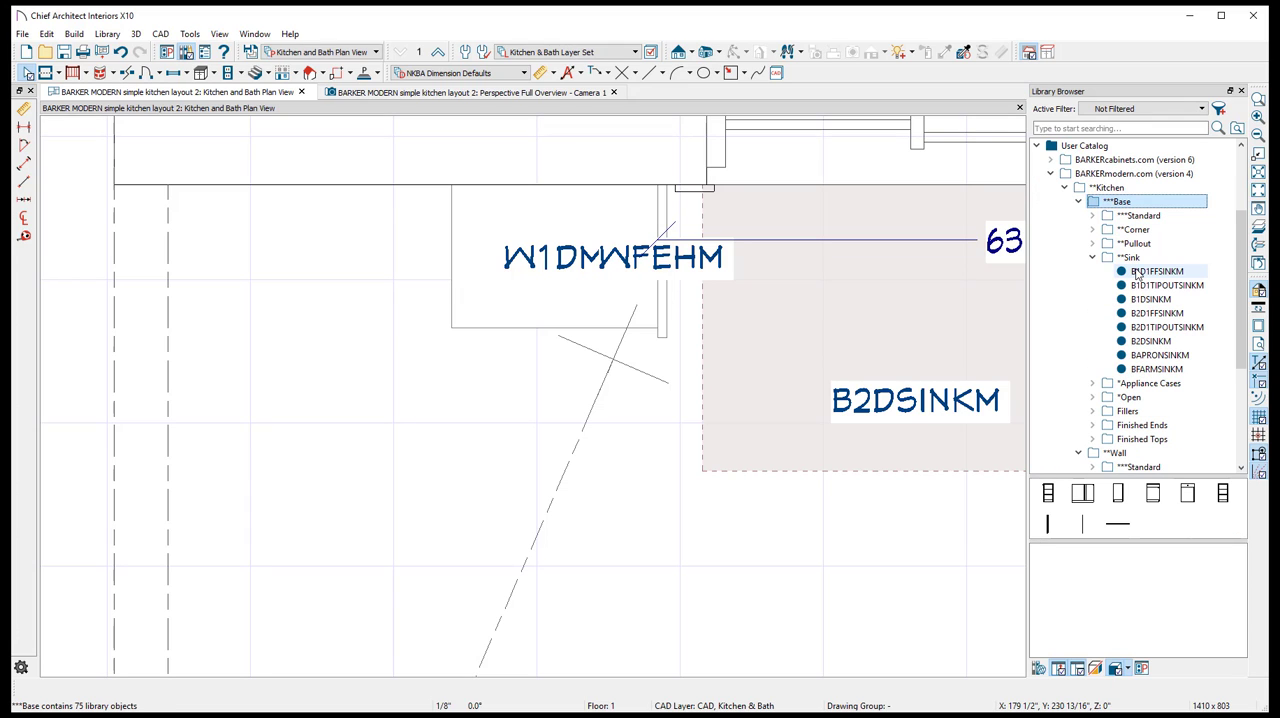
{"action": "left_click", "coordinate": [1093, 258]}
{"action": "double_click", "coordinate": [1138, 215]}
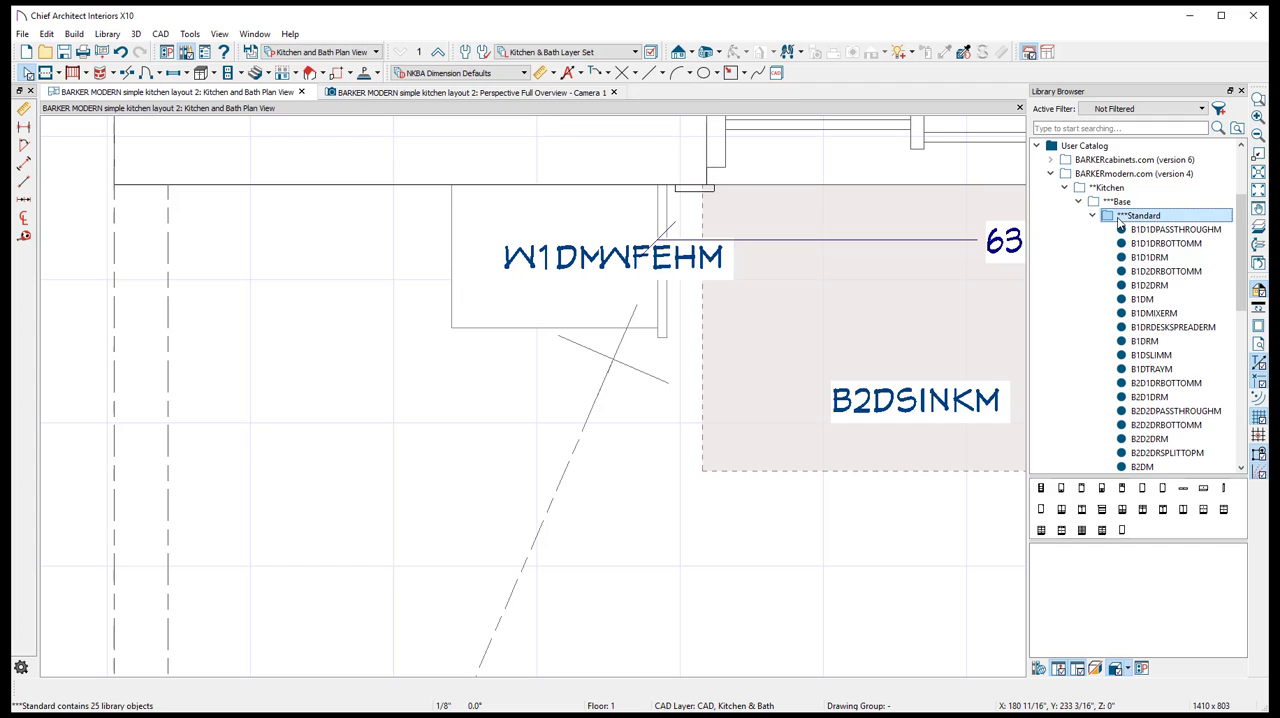
{"action": "left_click", "coordinate": [1150, 258]}
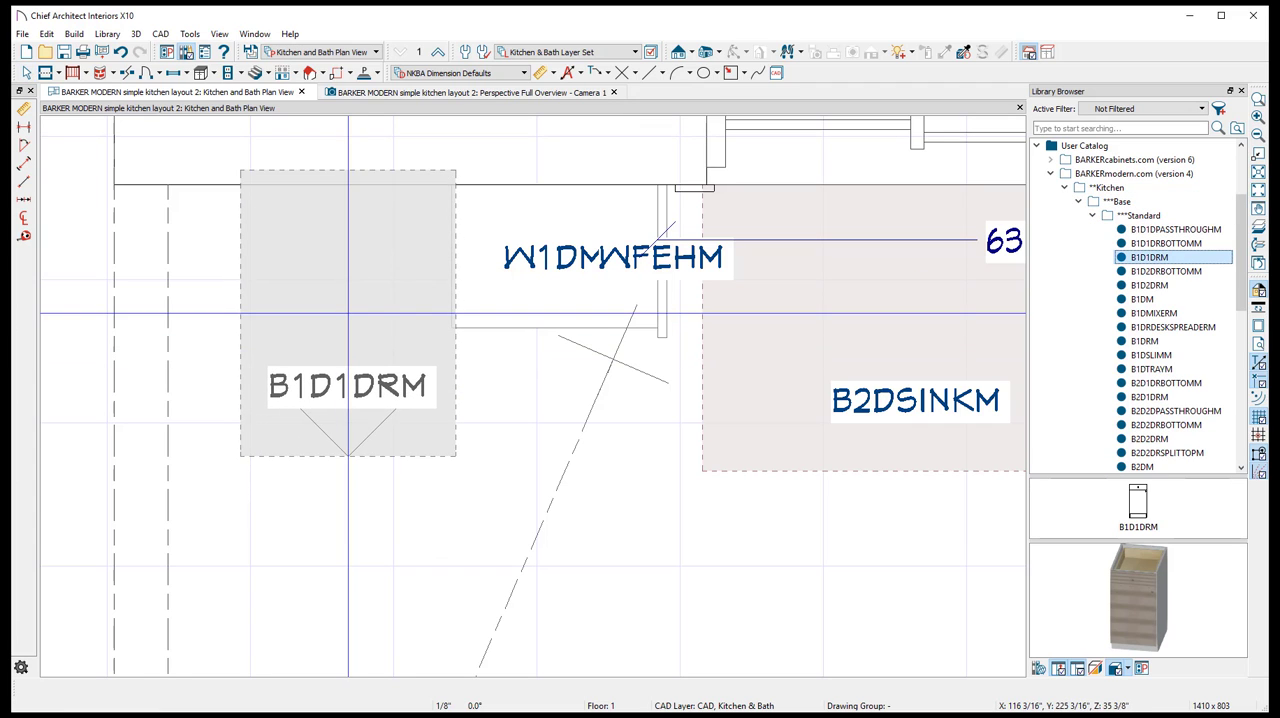
{"action": "left_click", "coordinate": [511, 452]}
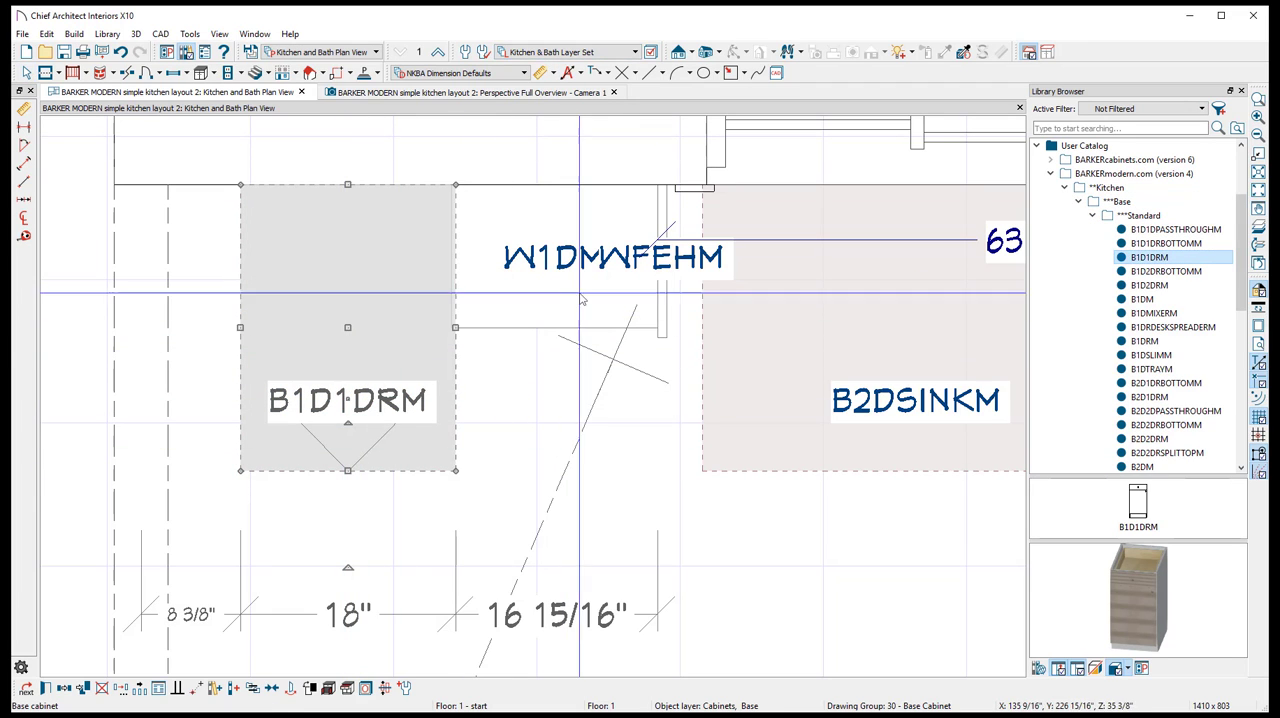
{"action": "left_click", "coordinate": [564, 248]}
{"action": "key", "text": "Escape"}
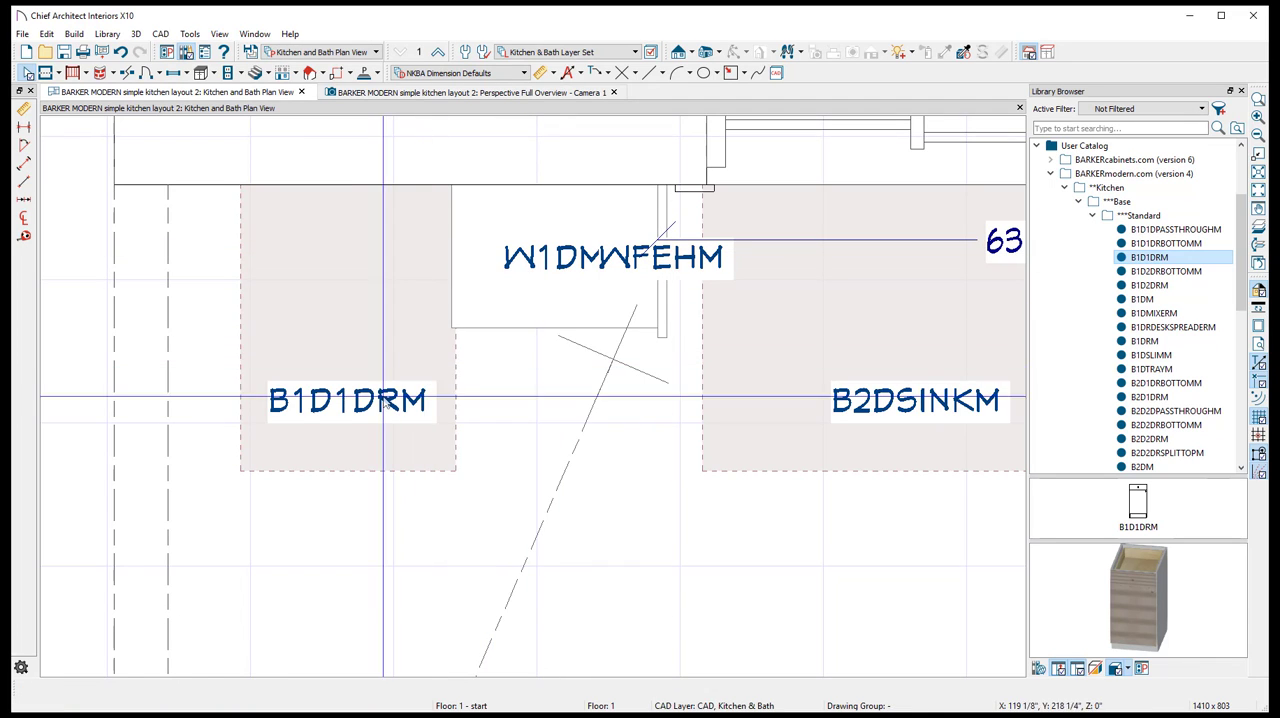
{"action": "left_click", "coordinate": [355, 335]}
{"action": "left_click_drag", "start_coordinate": [357, 335], "coordinate": [709, 356]}
- Try to dimension the gap between the B1D1DRM and B2DSINKM base cabinets in the floor plan
{"action": "left_click", "coordinate": [541, 74]}
{"action": "key", "text": "Escape"}
{"action": "left_click_drag", "start_coordinate": [434, 465], "coordinate": [762, 453], "text": "shift"}
{"action": "left_click", "coordinate": [541, 74]}
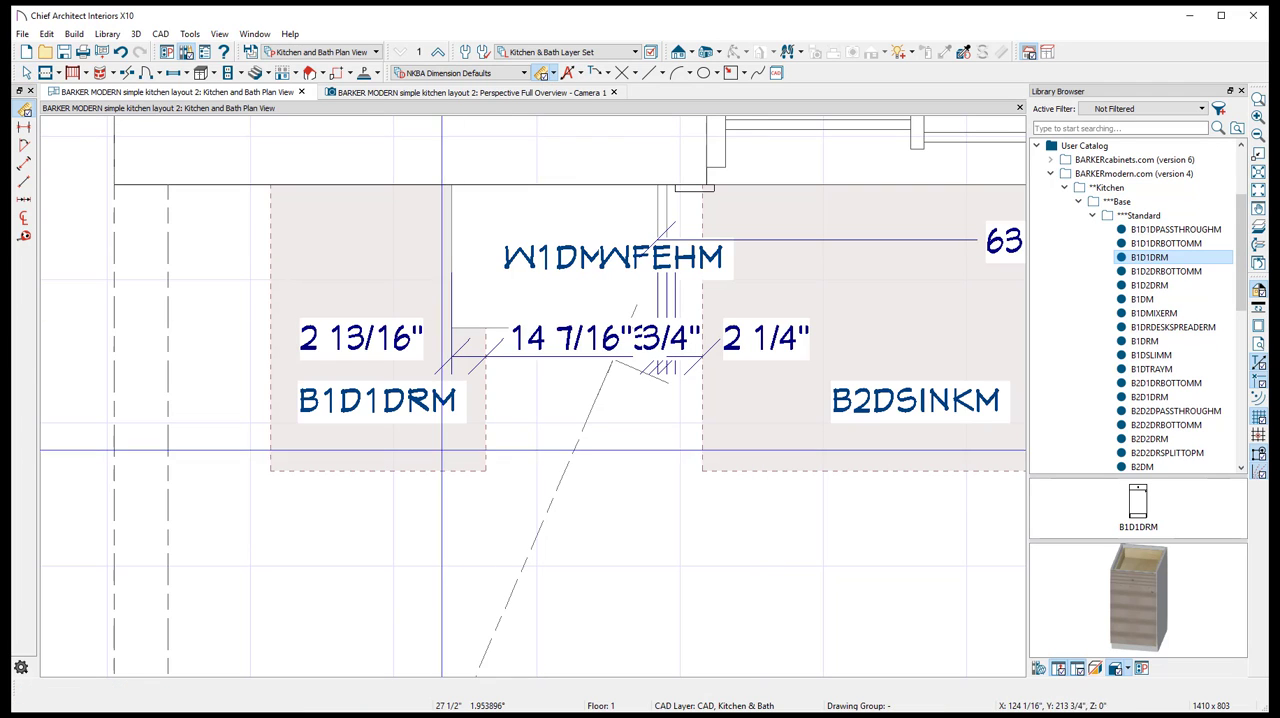
{"action": "left_click_drag", "start_coordinate": [442, 449], "coordinate": [737, 449]}
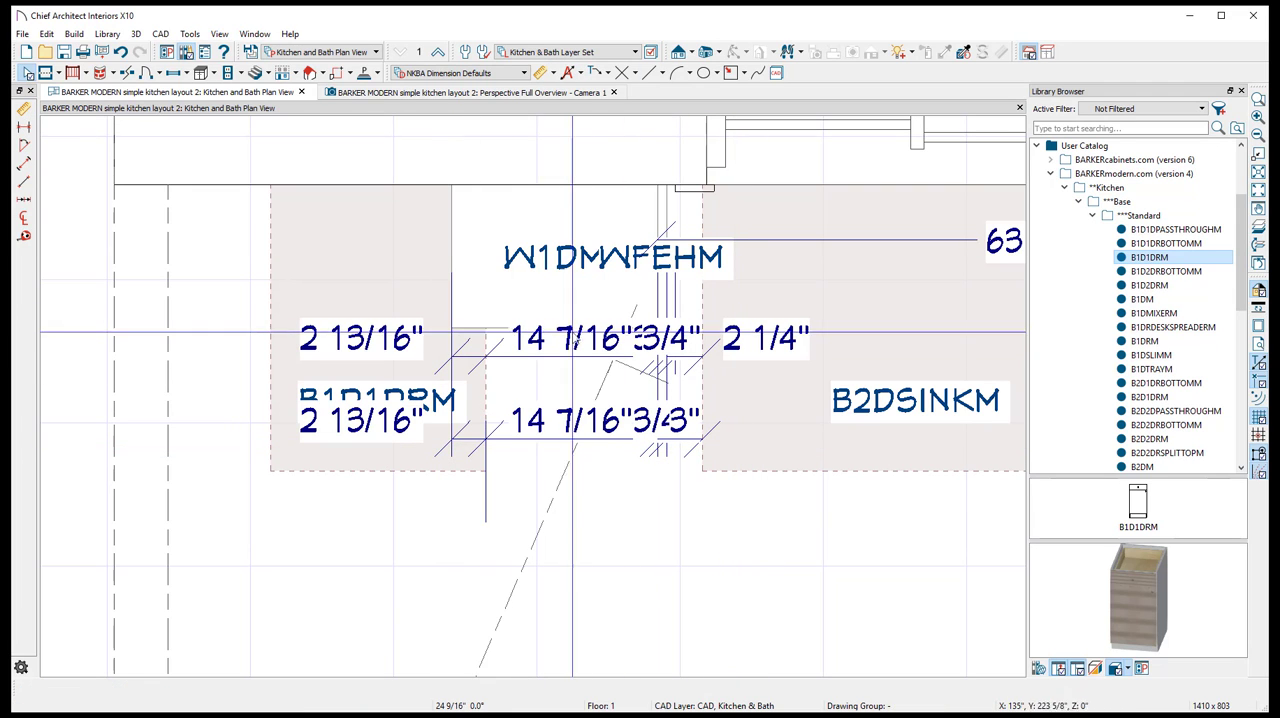
{"action": "key", "text": "Escape"}
{"action": "left_click", "coordinate": [570, 444]}
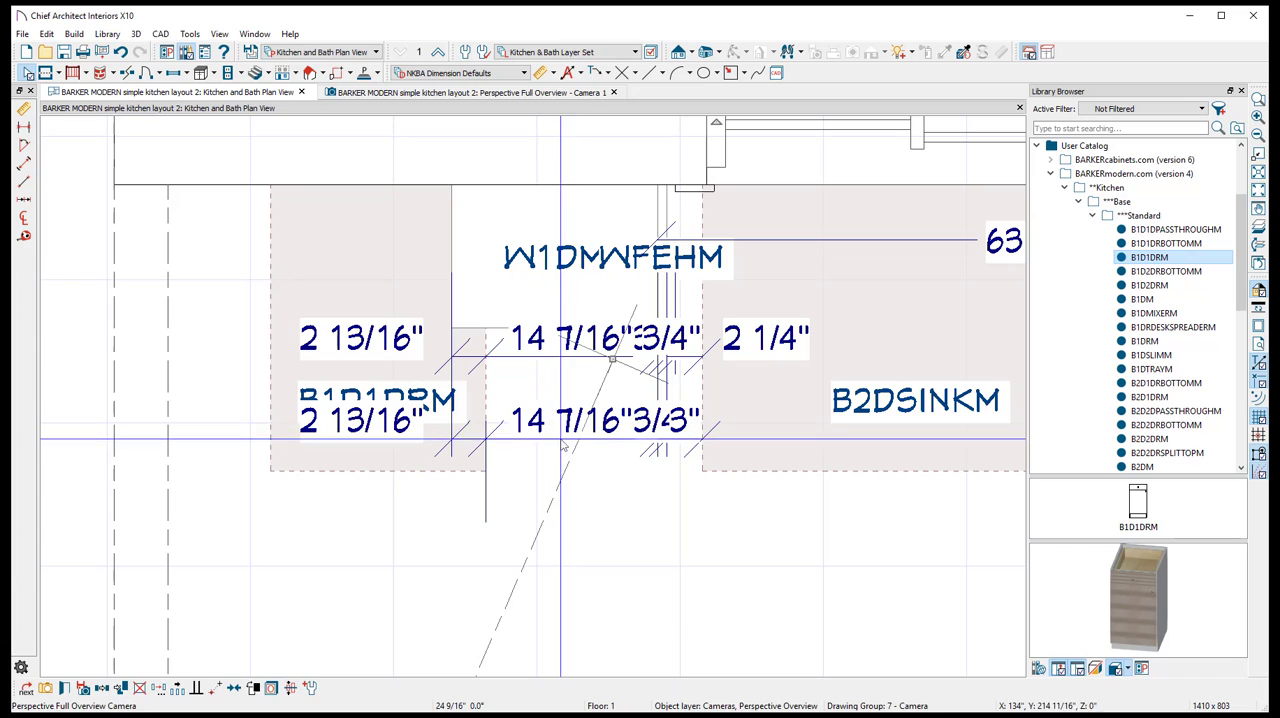
{"action": "key", "text": "Delete"}
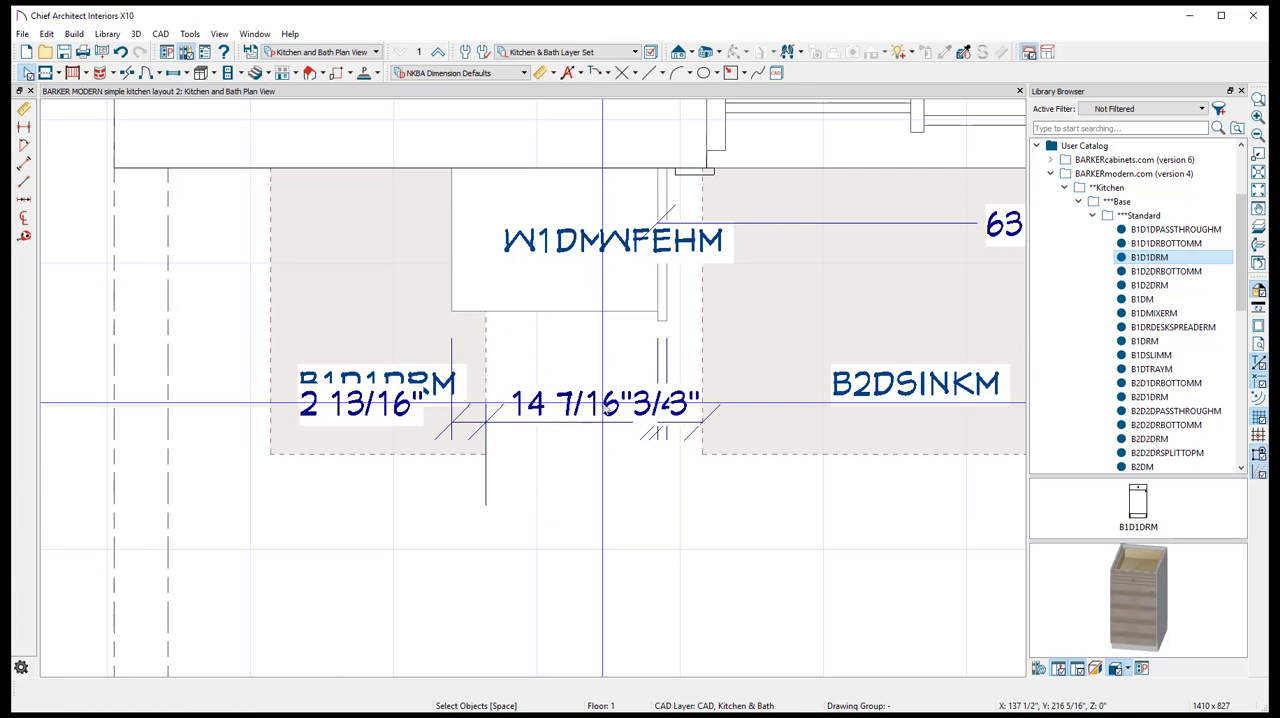
- Create a cross section/elevation view facing the window wall and dimension the gap between the B1D1DRM and the sink base
{"action": "left_click", "coordinate": [679, 52]}
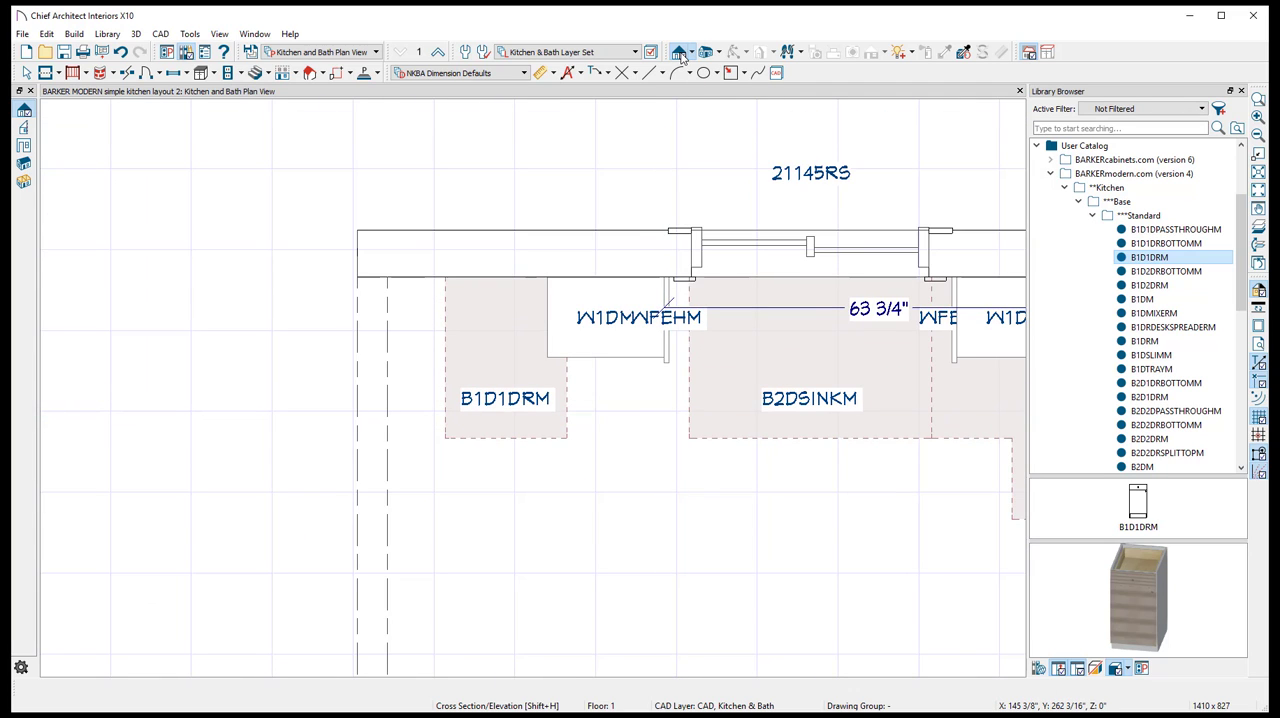
{"action": "left_click_drag", "start_coordinate": [714, 612], "coordinate": [708, 446]}
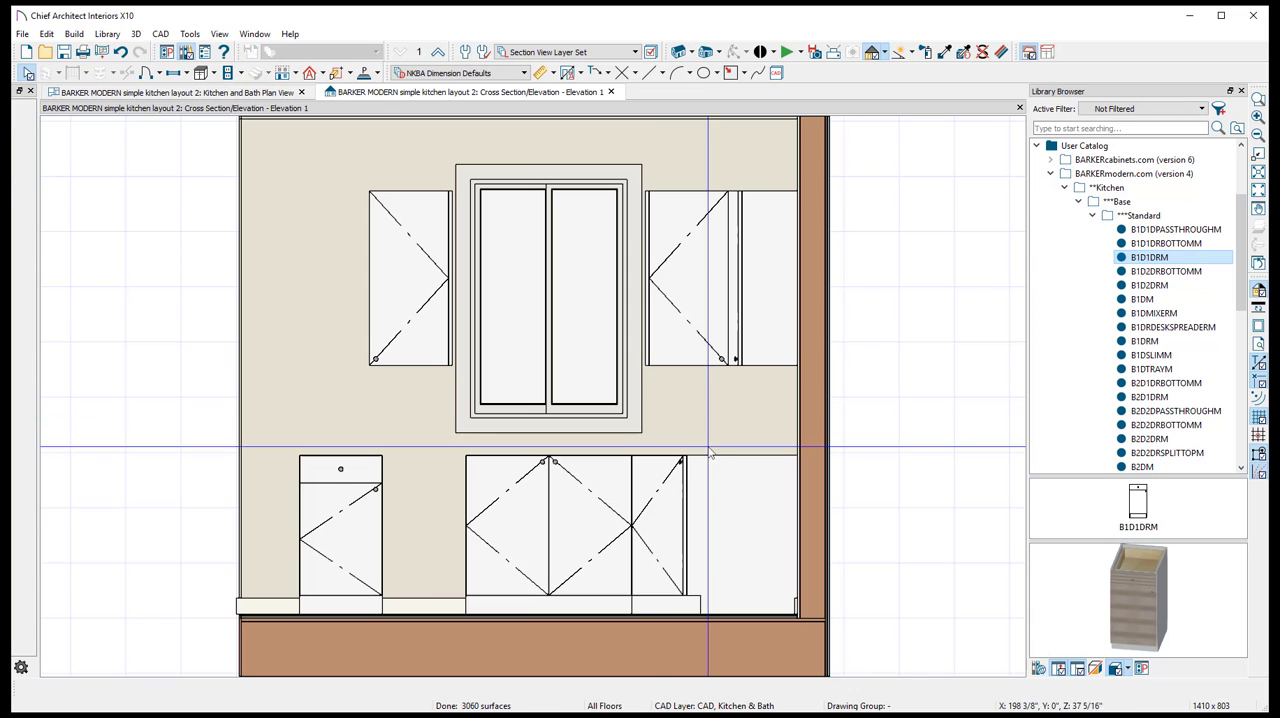
{"action": "left_click", "coordinate": [540, 72]}
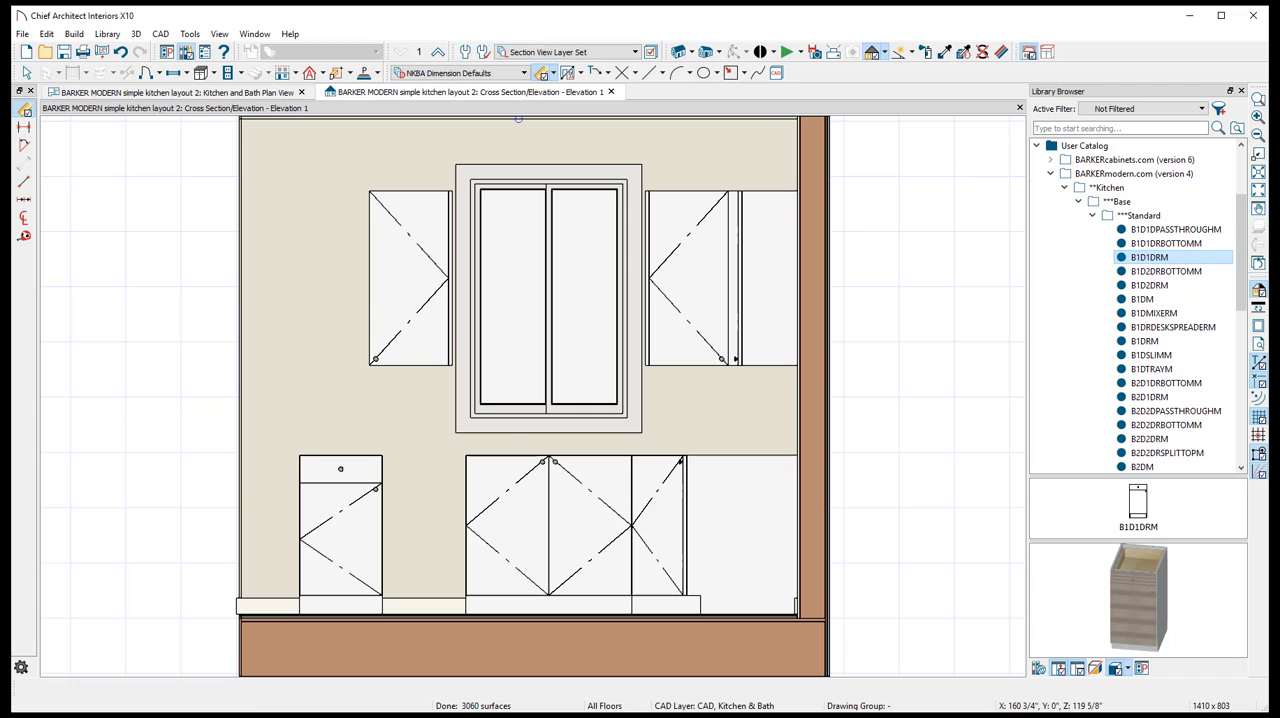
{"action": "left_click_drag", "start_coordinate": [363, 511], "coordinate": [491, 511]}
{"action": "left_click_drag", "start_coordinate": [377, 570], "coordinate": [494, 573]}
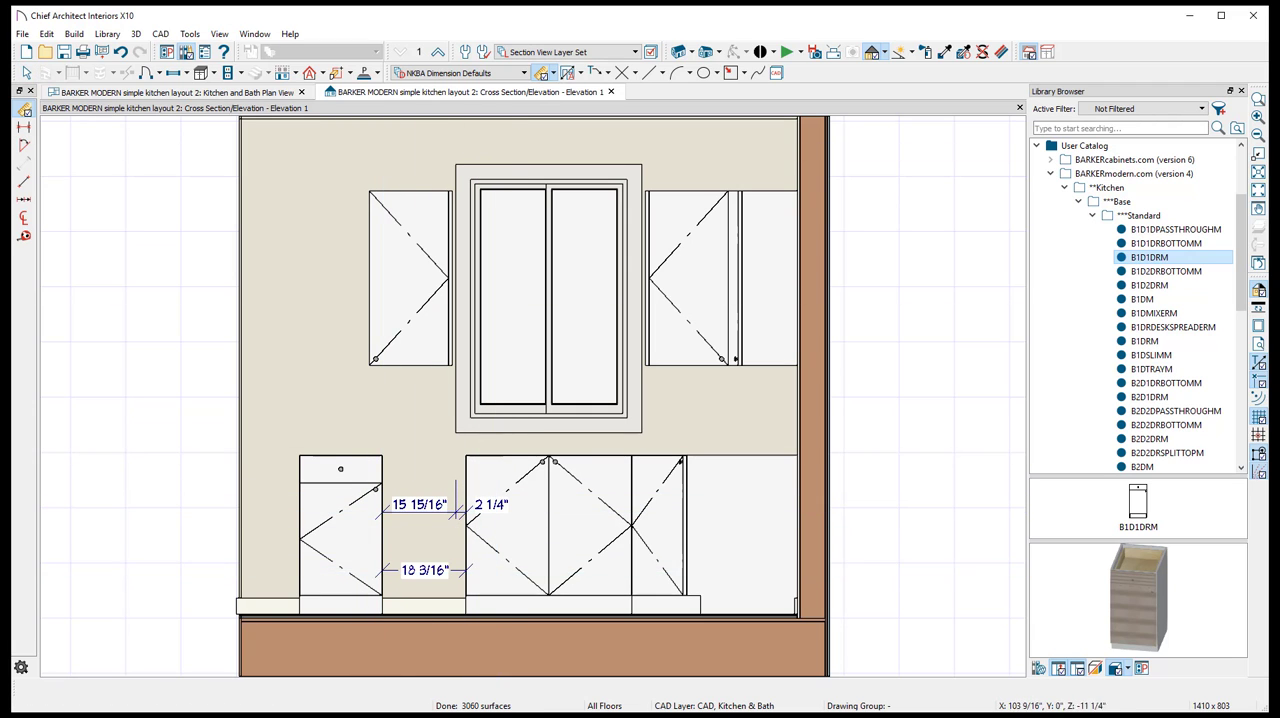
- Set the gap between the B1D1DRM cabinet and the sink base to 24 inches by moving the B1D1DRM in the elevation
{"action": "scroll", "coordinate": [331, 548], "scroll_direction": "up", "scroll_amount": 1}
{"action": "left_click", "coordinate": [27, 73]}
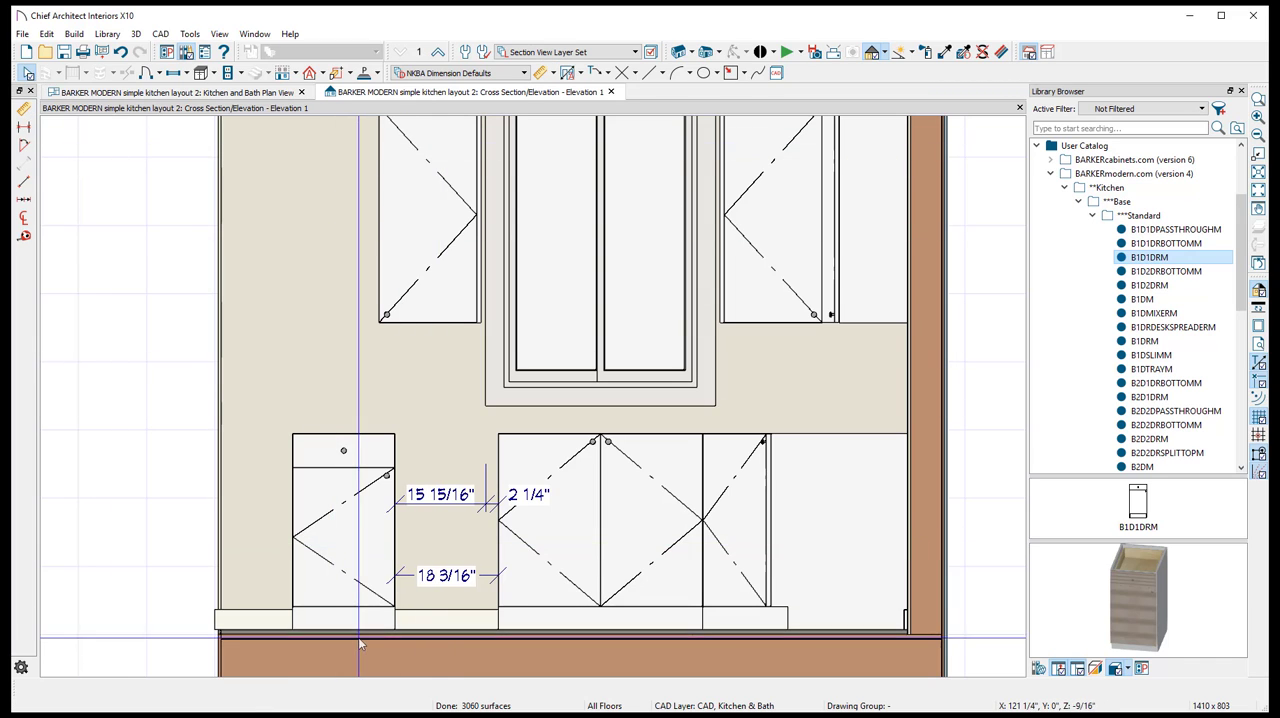
{"action": "left_click", "coordinate": [355, 600]}
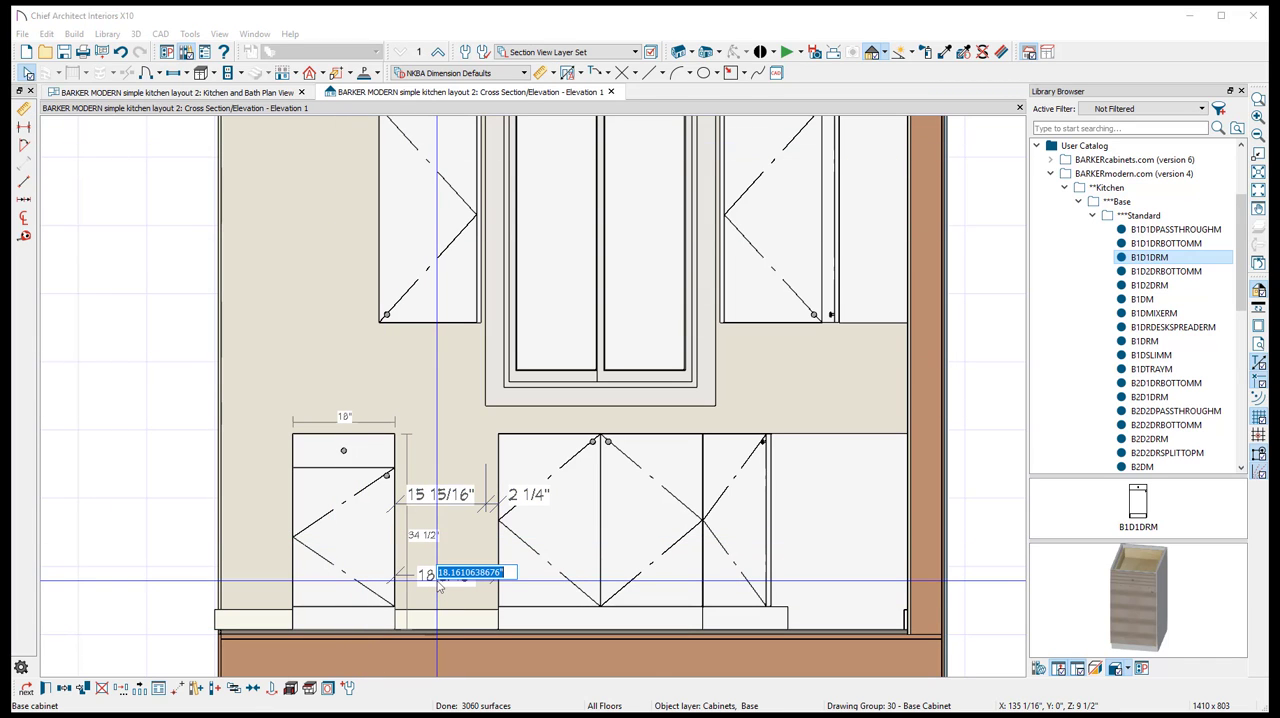
{"action": "key", "text": "Return"}
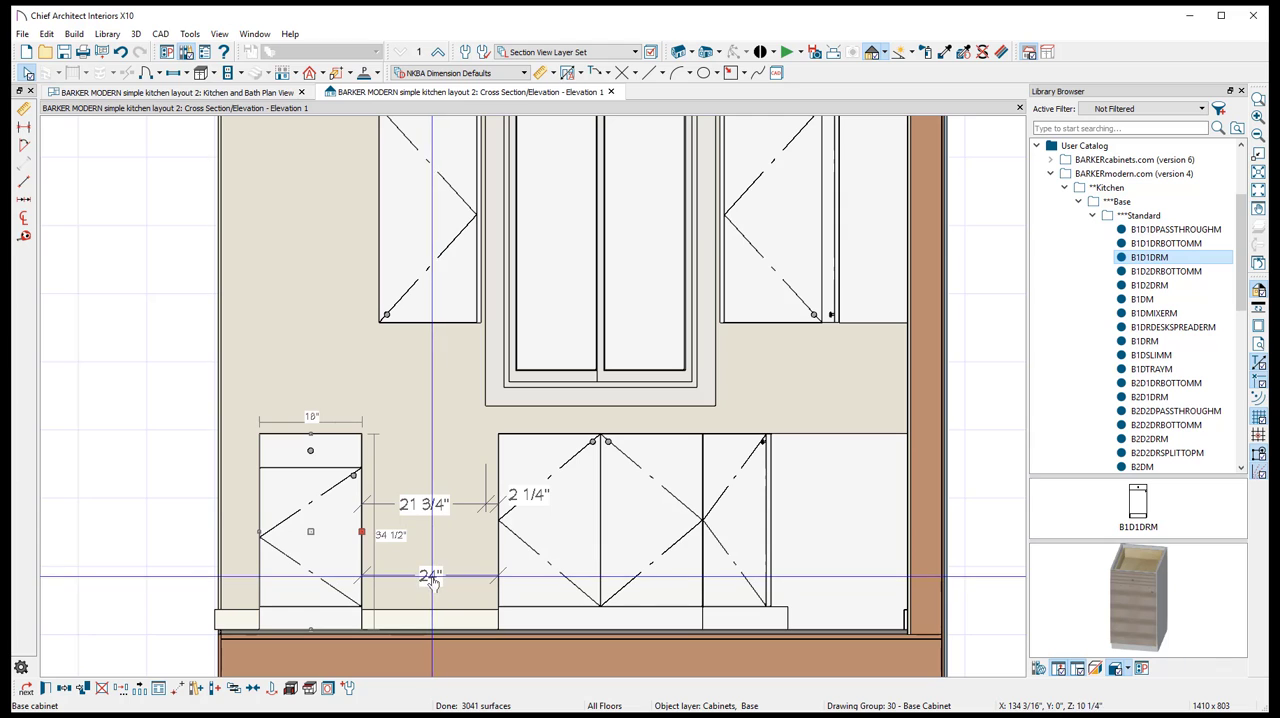
- Delete the extra upper dimension line between the B1D1DRM and the sink base, keeping the 24-inch one
{"action": "left_click", "coordinate": [408, 475]}
{"action": "left_click", "coordinate": [434, 511]}
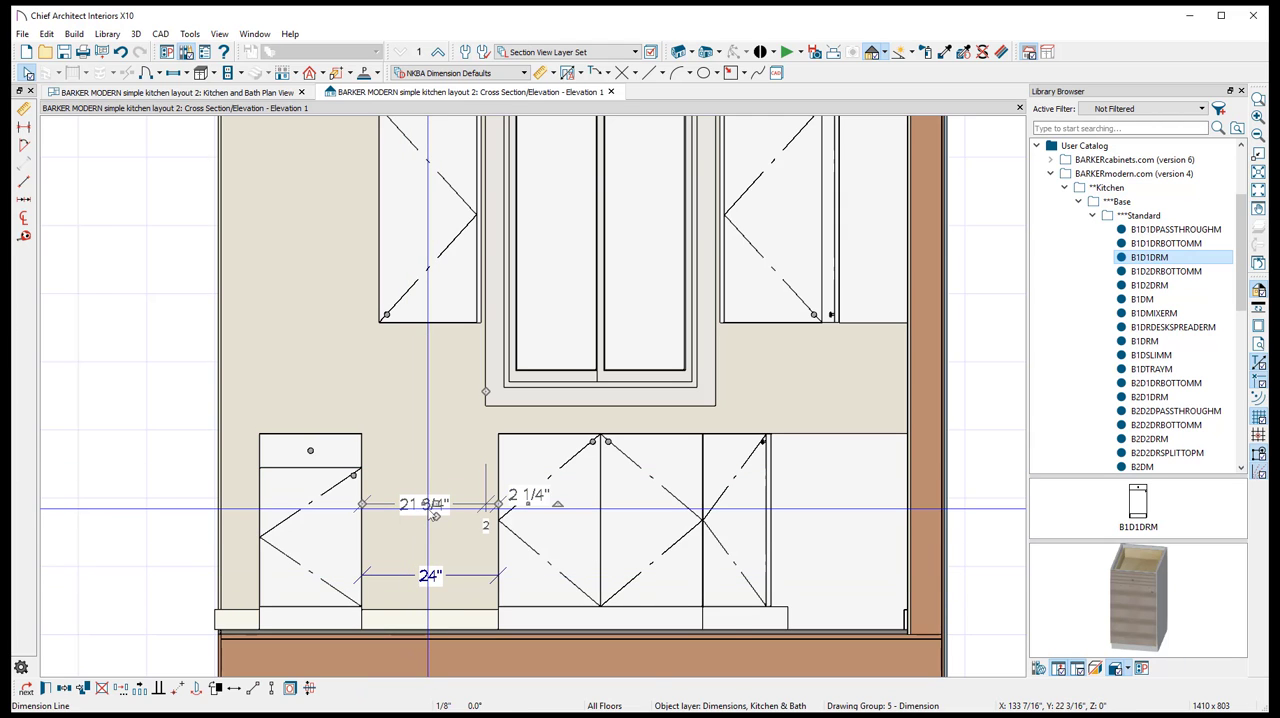
{"action": "key", "text": "Delete"}
{"action": "scroll", "coordinate": [405, 570], "scroll_direction": "up", "scroll_amount": 2}
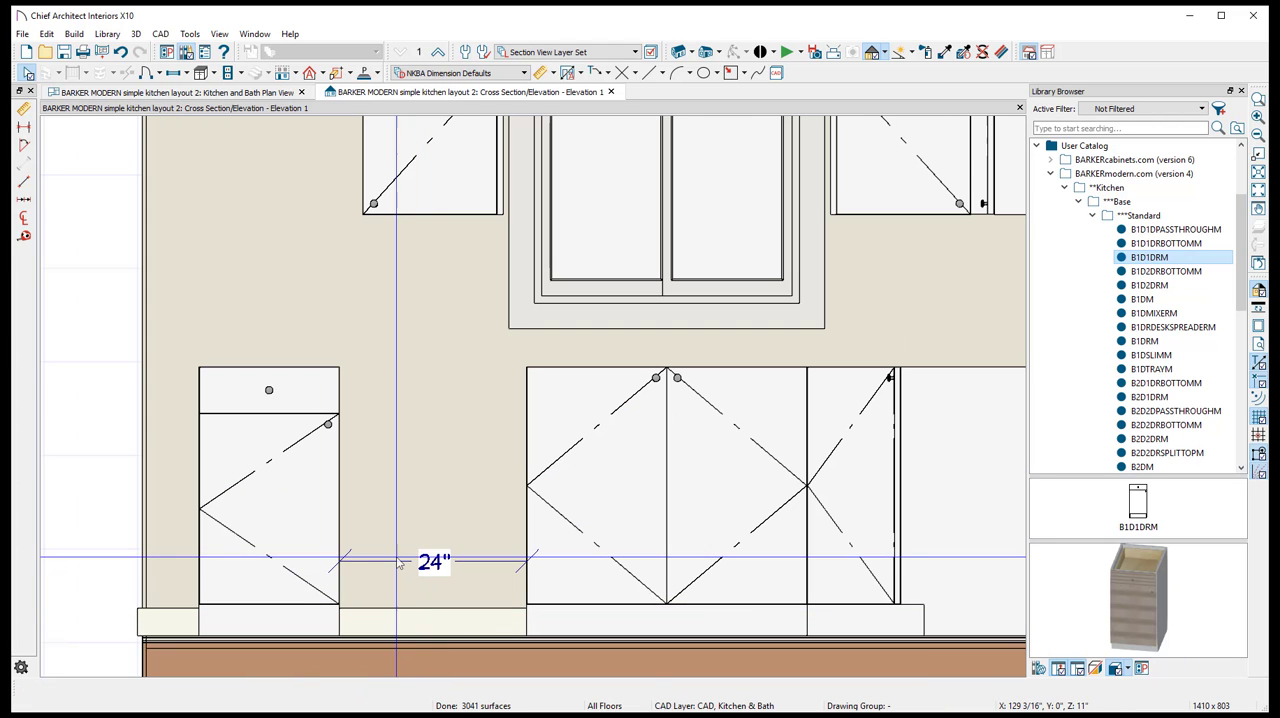
- In the floor plan, widen the B1D1DRM cabinet to 19 1/4 inches by extending its side facing away from the sink base
{"action": "left_click", "coordinate": [157, 91]}
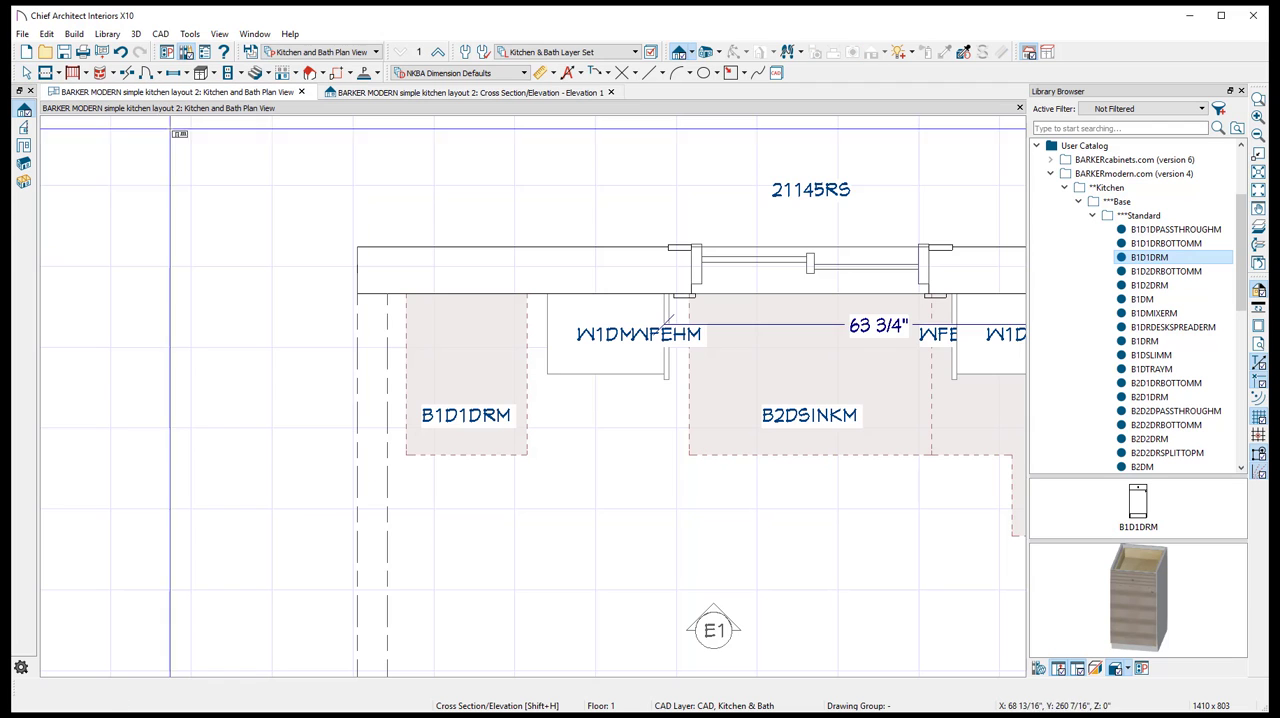
{"action": "left_click", "coordinate": [419, 377]}
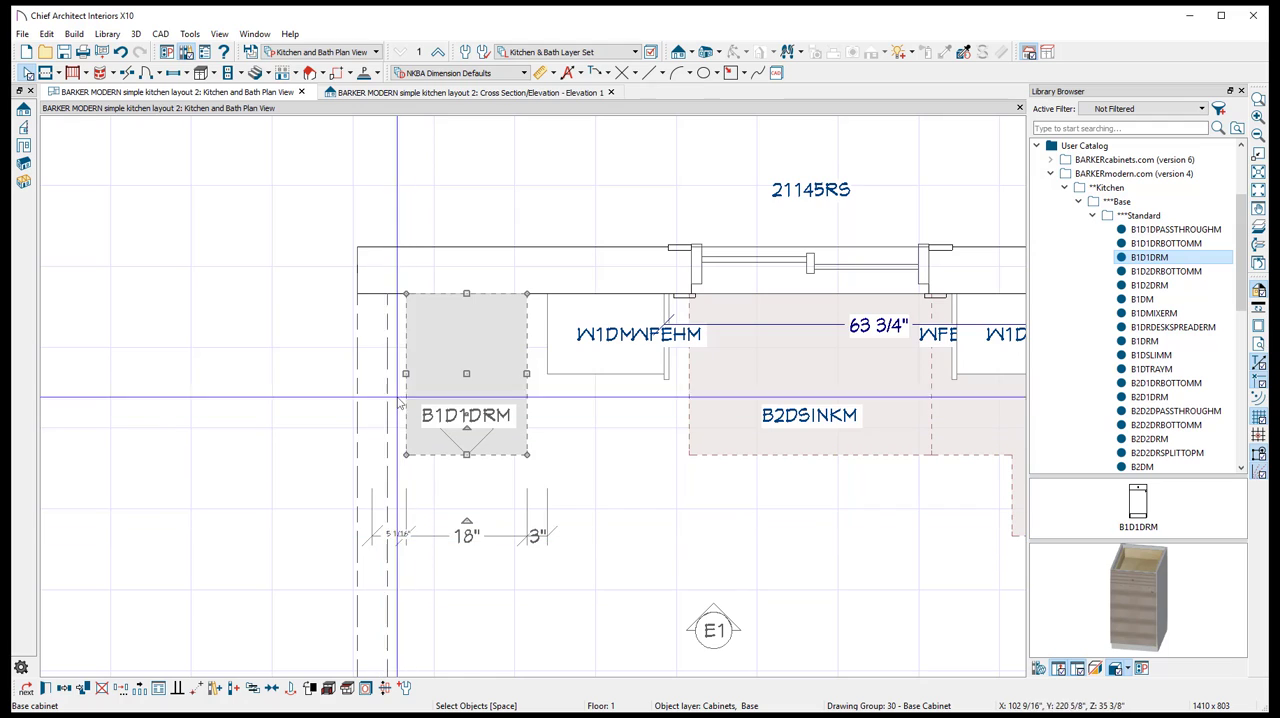
{"action": "left_click_drag", "start_coordinate": [406, 373], "coordinate": [390, 372]}
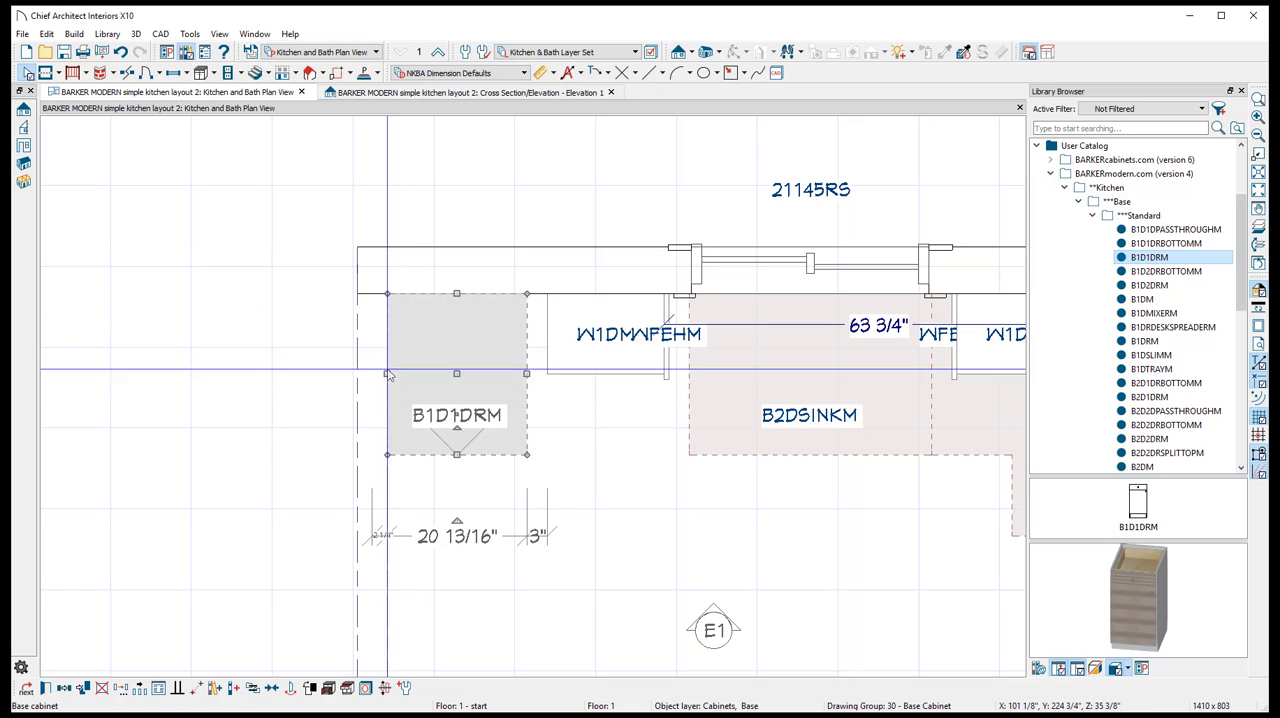
{"action": "left_click_drag", "start_coordinate": [390, 374], "coordinate": [399, 378]}
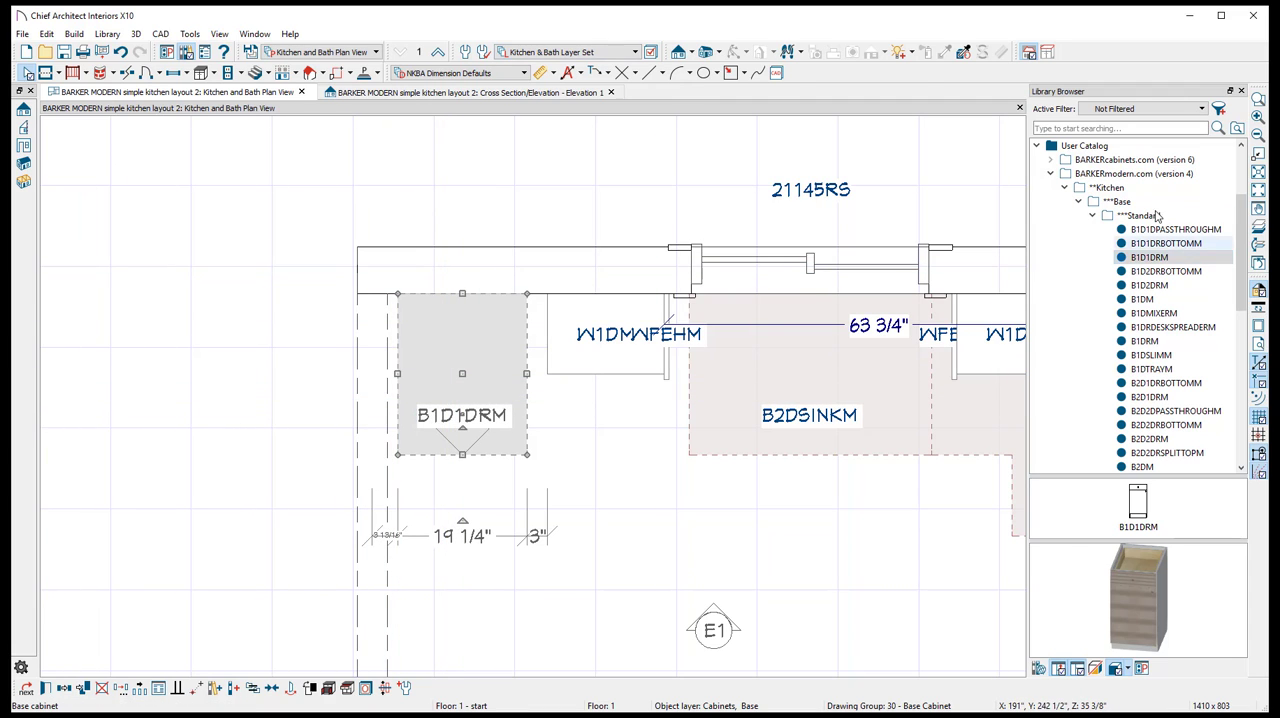
- Place a BFEHM finished end from the Barker Modern Base catalog beside the B1D1DRM's outer side
{"action": "left_click", "coordinate": [1093, 215]}
{"action": "left_click", "coordinate": [1141, 313]}
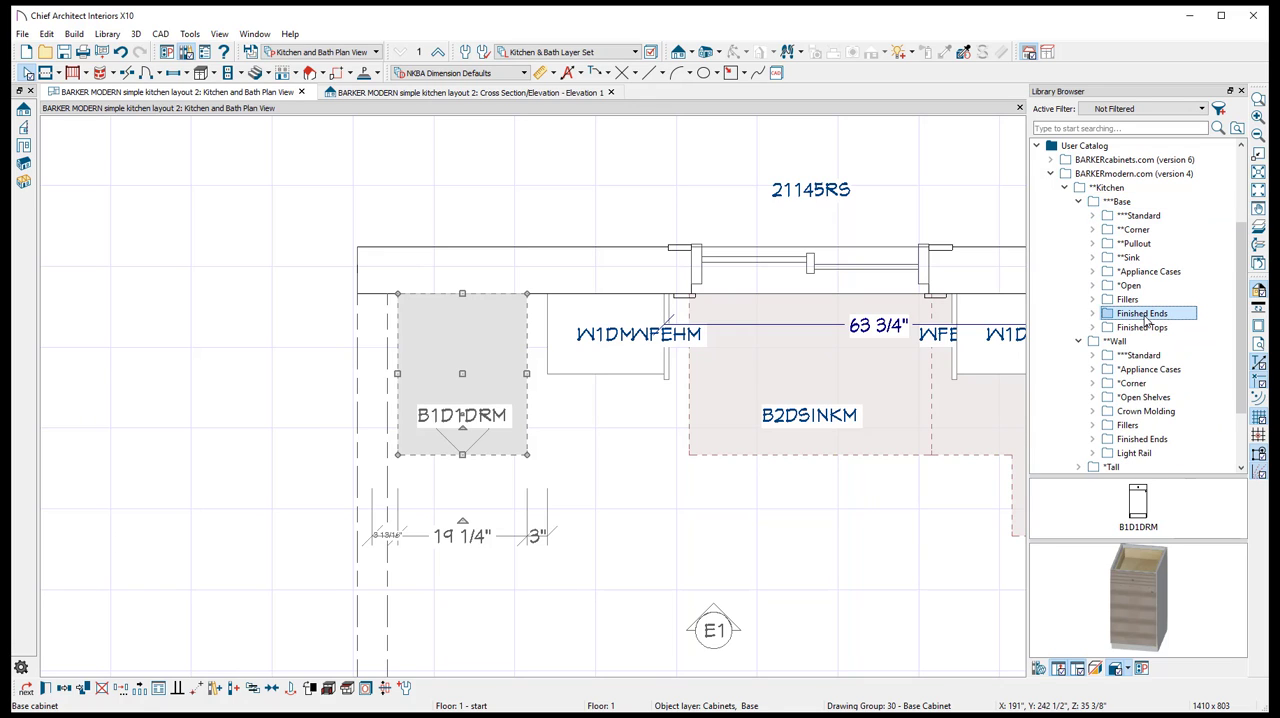
{"action": "left_click", "coordinate": [1146, 329]}
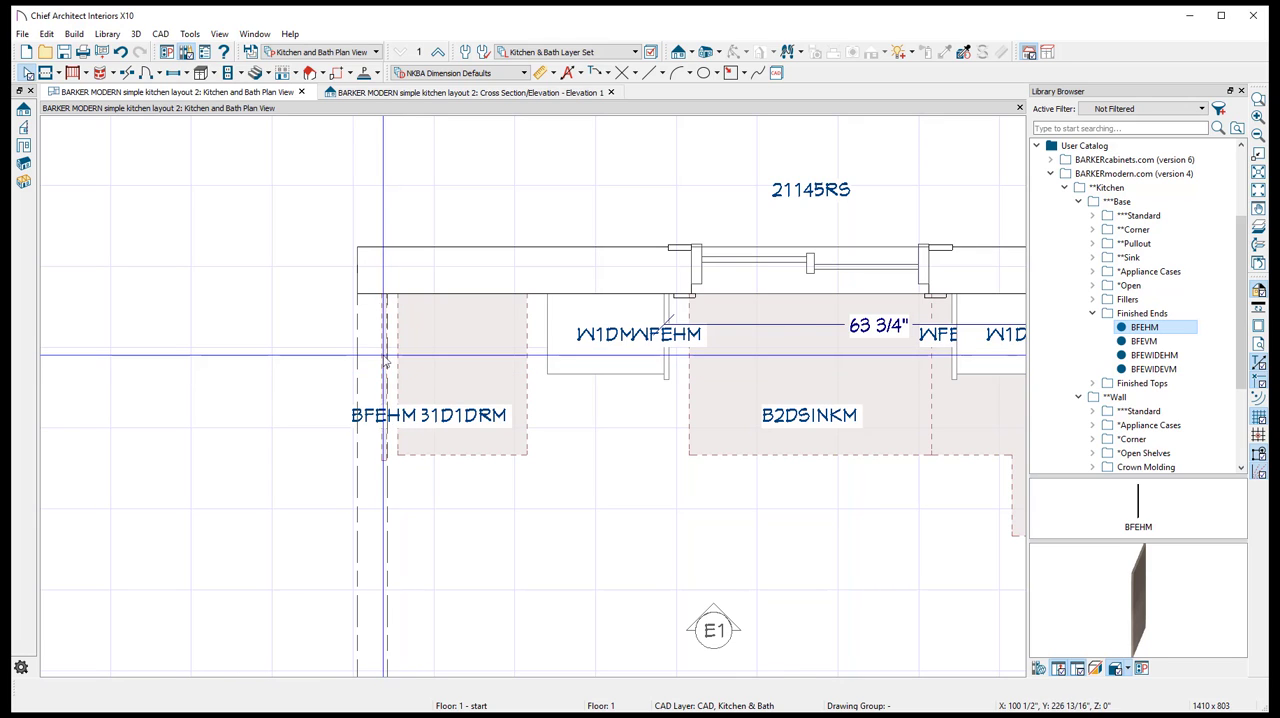
{"action": "left_click", "coordinate": [382, 376]}
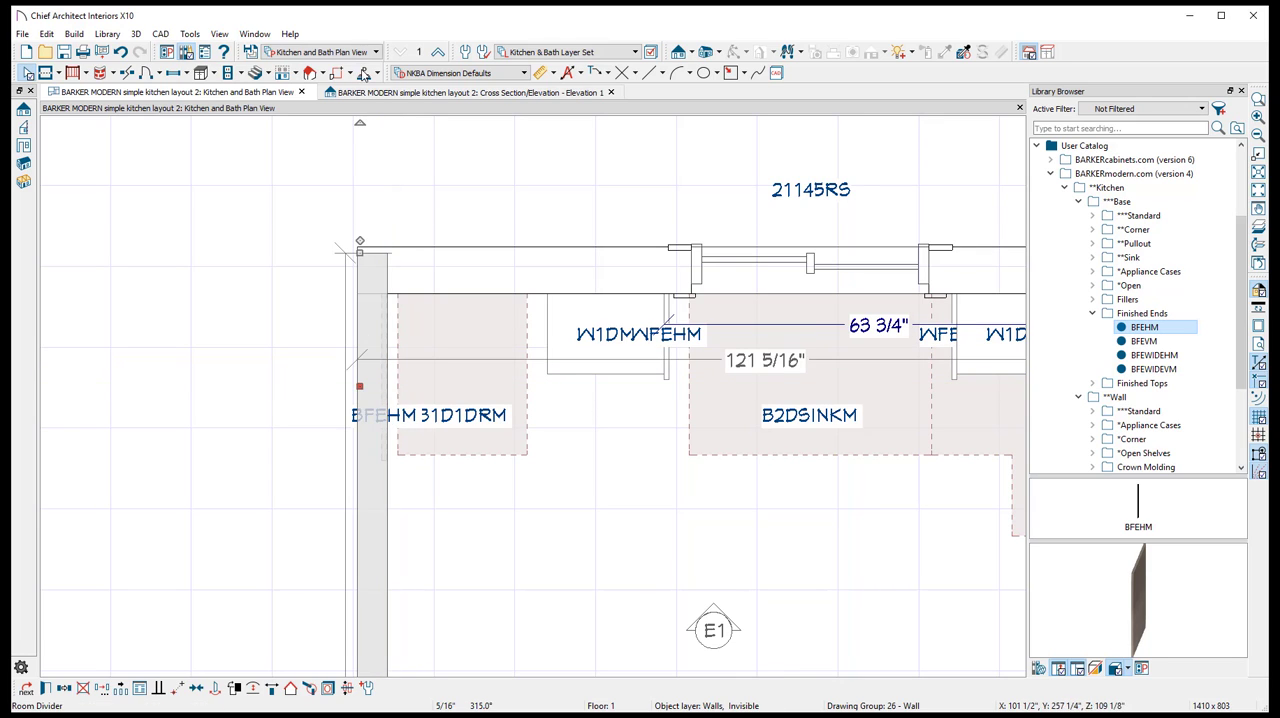
- In the elevation, move the BFEHM finished end flush against the outer side of the B1D1DRM cabinet
{"action": "left_click", "coordinate": [382, 92]}
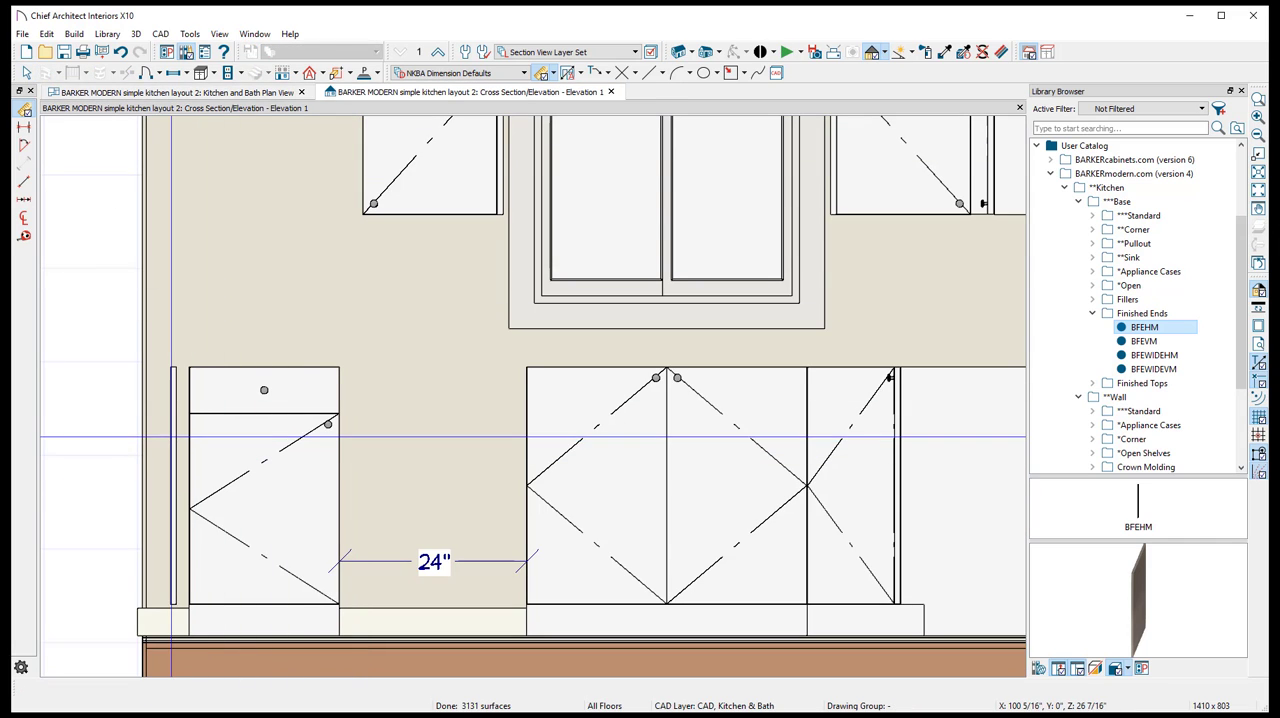
{"action": "key", "text": "space"}
{"action": "left_click", "coordinate": [173, 460]}
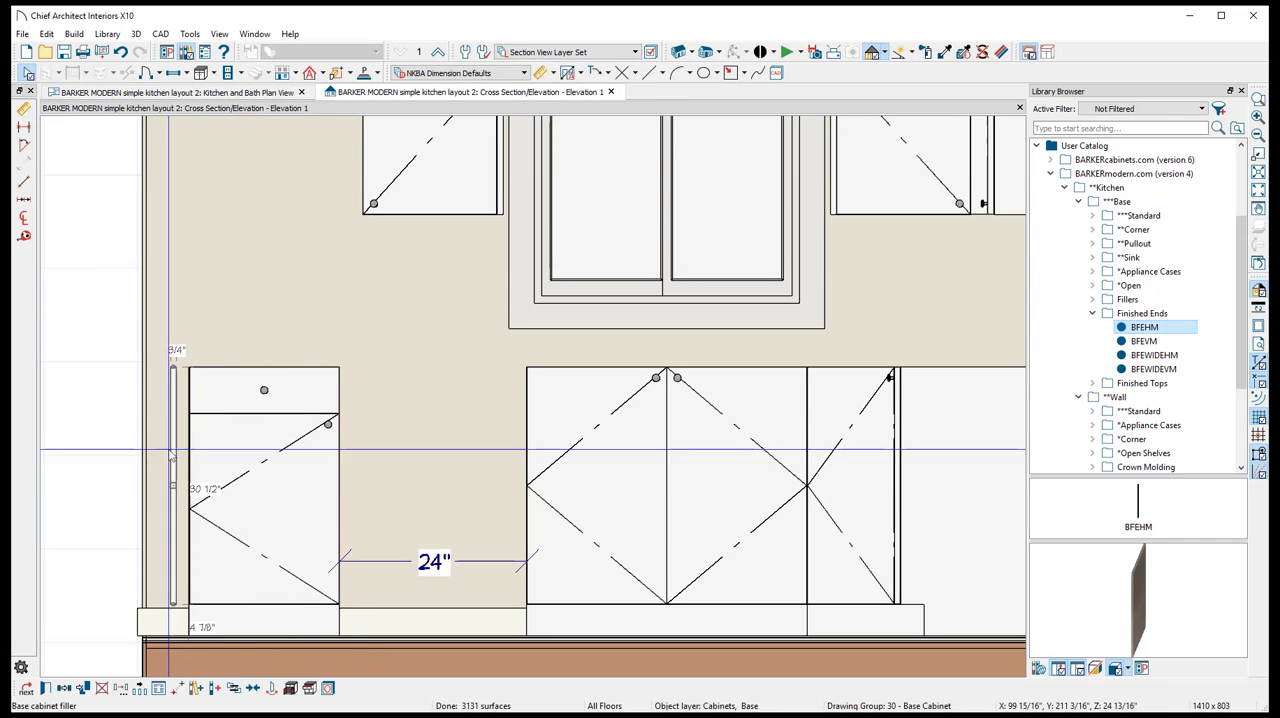
{"action": "left_click_drag", "start_coordinate": [173, 487], "coordinate": [186, 487]}
{"action": "key", "text": "Escape"}
{"action": "scroll", "coordinate": [185, 445], "scroll_direction": "up", "scroll_amount": 2}
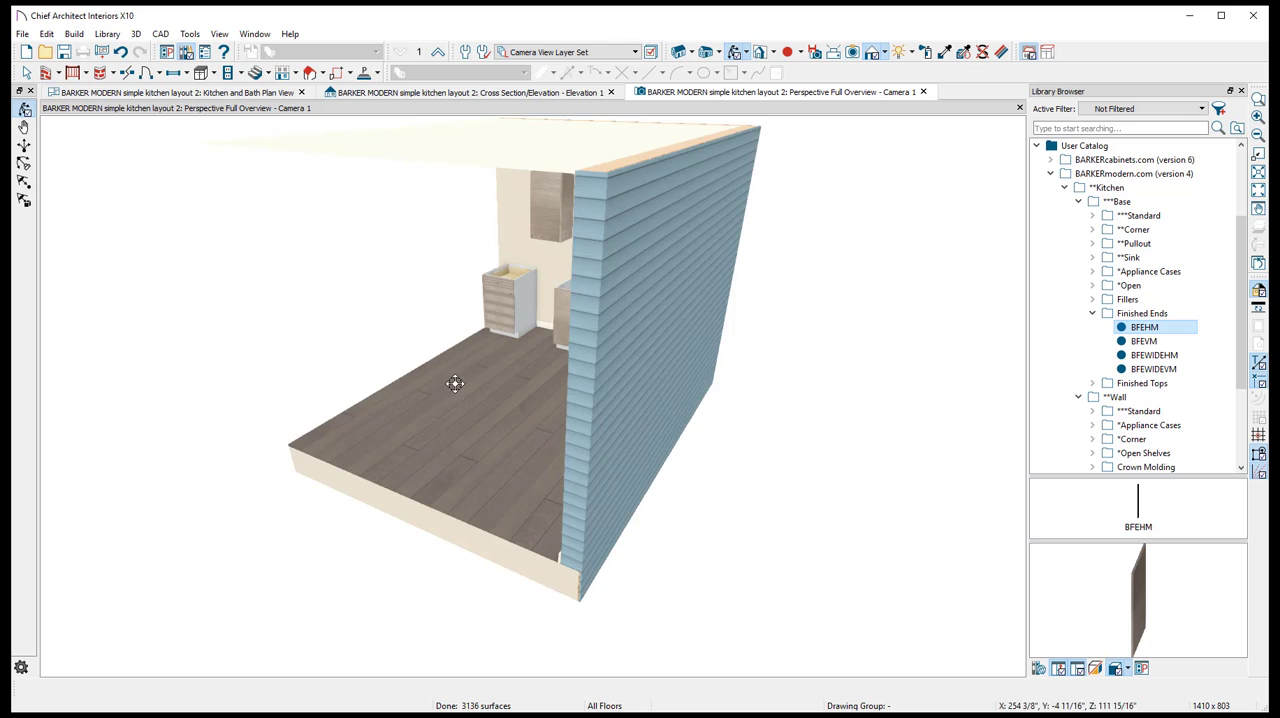
- Examine the BFEHM finished end, toe kick and fronts of the base cabinets in a perspective full overview
{"action": "left_click_drag", "start_coordinate": [457, 385], "coordinate": [706, 383]}
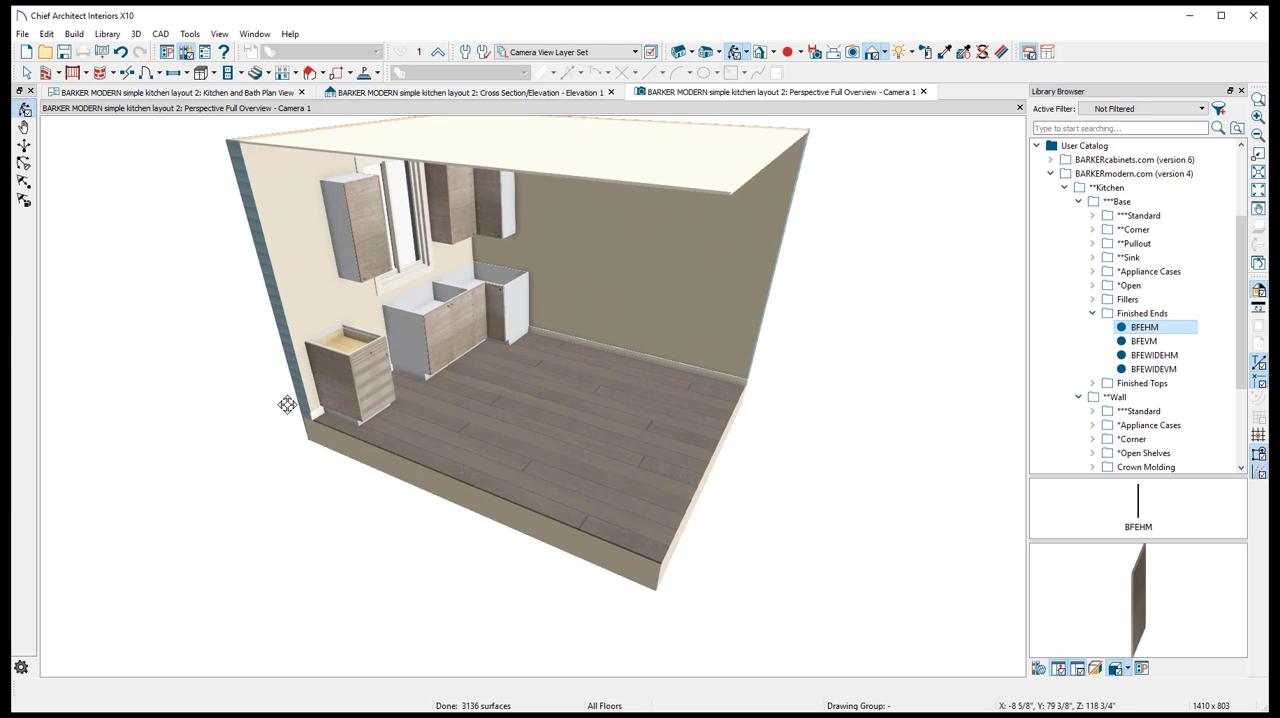
{"action": "scroll", "coordinate": [287, 404], "scroll_direction": "up", "scroll_amount": 3}
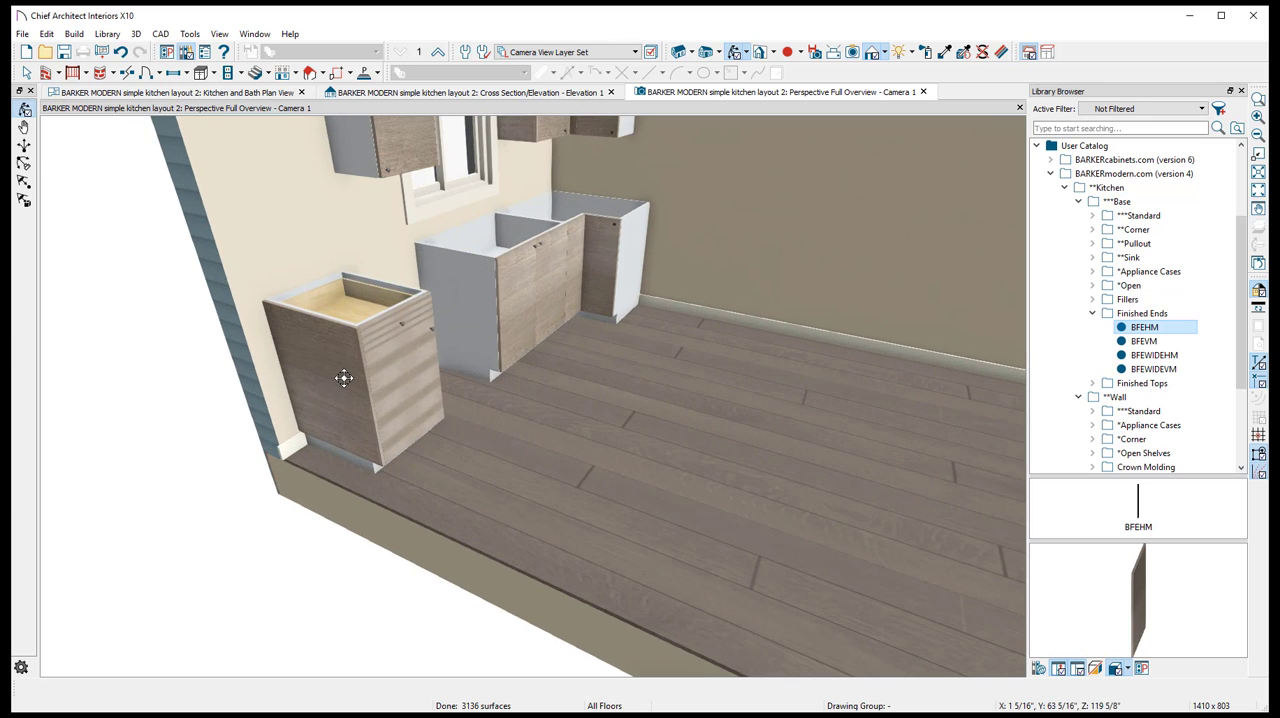
{"action": "left_click_drag", "start_coordinate": [344, 378], "coordinate": [291, 338]}
{"action": "scroll", "coordinate": [321, 295], "scroll_direction": "up", "scroll_amount": 3}
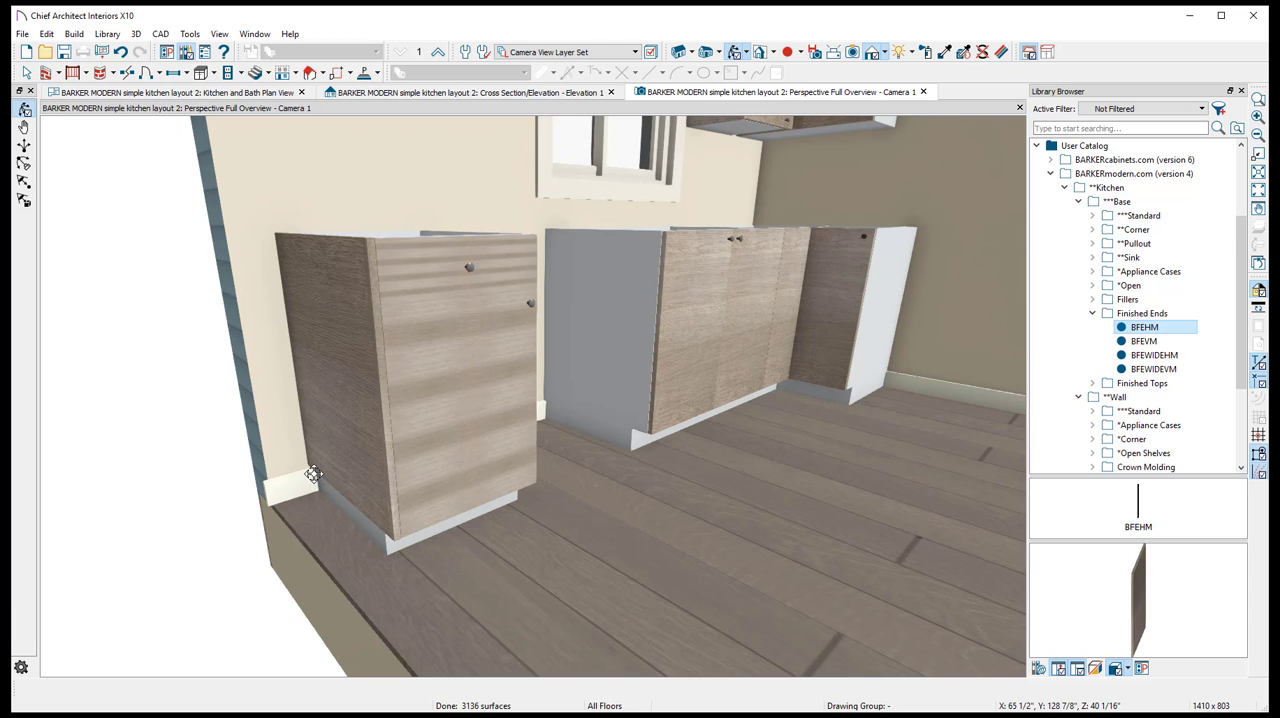
{"action": "scroll", "coordinate": [332, 459], "scroll_direction": "up", "scroll_amount": 6}
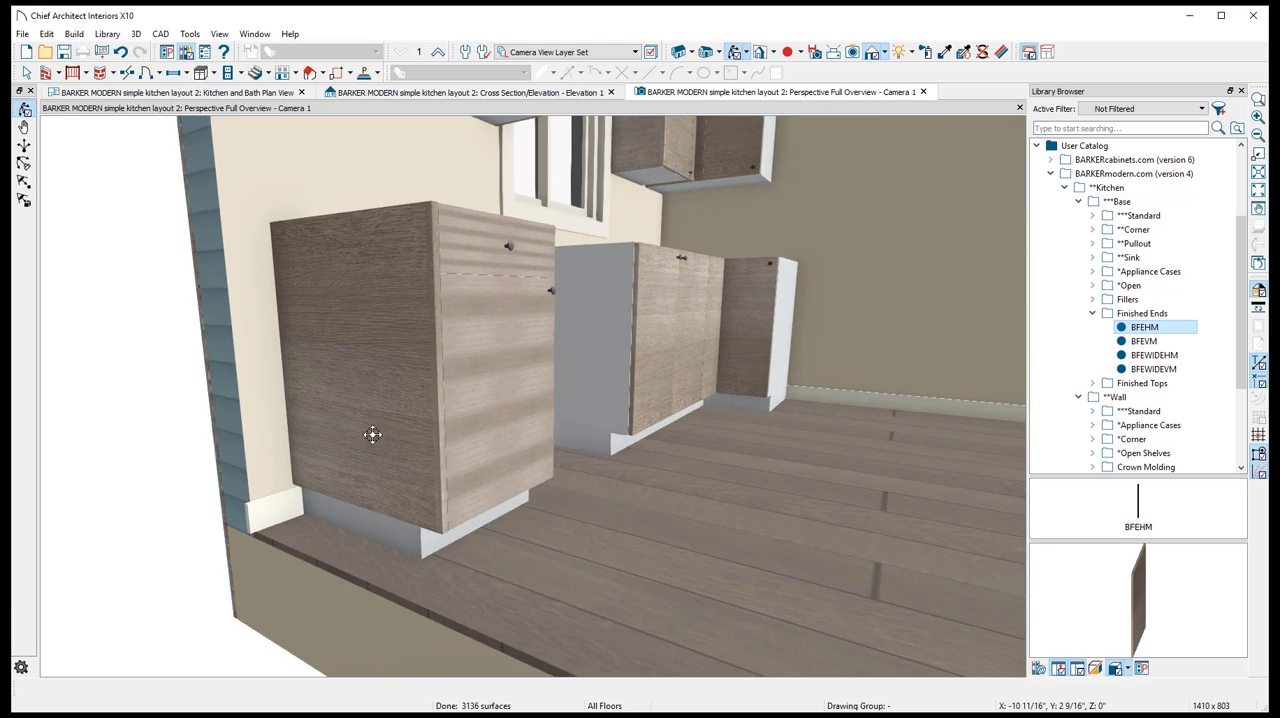
{"action": "scroll", "coordinate": [262, 489], "scroll_direction": "down", "scroll_amount": 4}
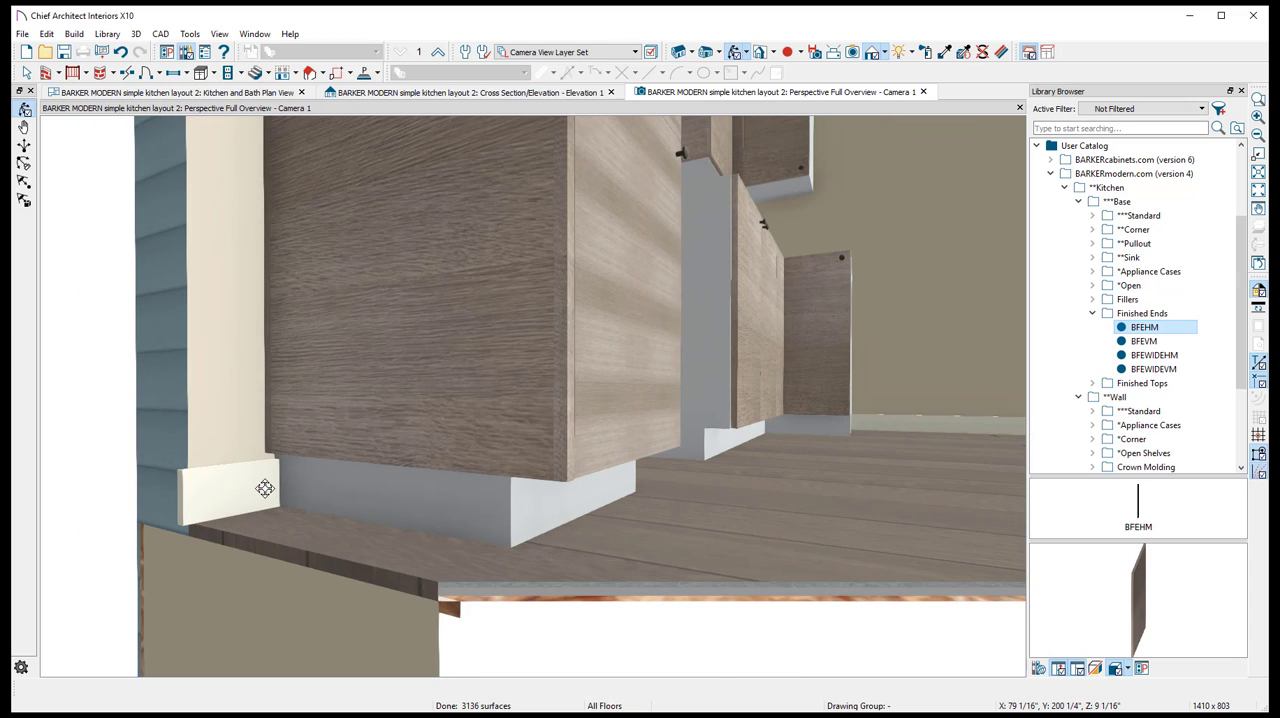
{"action": "mouse_move", "coordinate": [389, 384]}
{"action": "left_mouse_down"}
{"action": "mouse_move", "coordinate": [297, 406]}
{"action": "mouse_move", "coordinate": [380, 398]}
{"action": "left_mouse_up"}
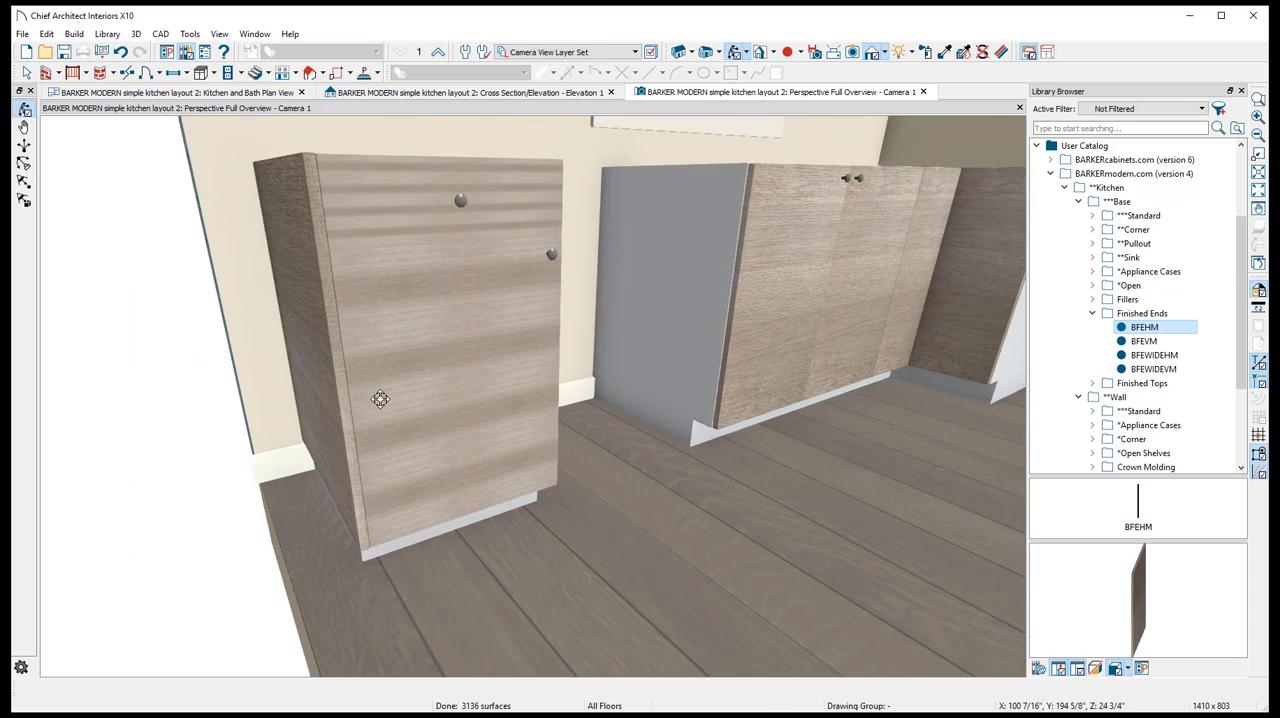
{"action": "scroll", "coordinate": [380, 398], "scroll_direction": "down", "scroll_amount": 2}
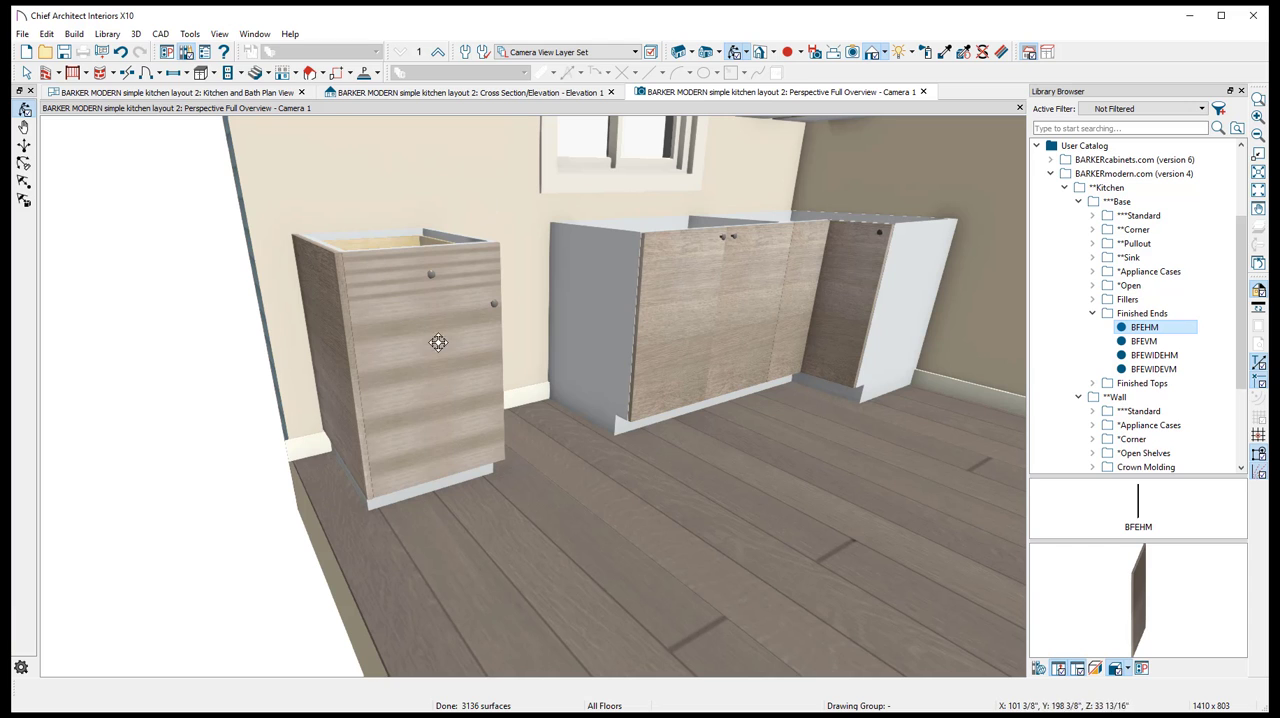
{"action": "scroll", "coordinate": [490, 355], "scroll_direction": "down", "scroll_amount": 5}
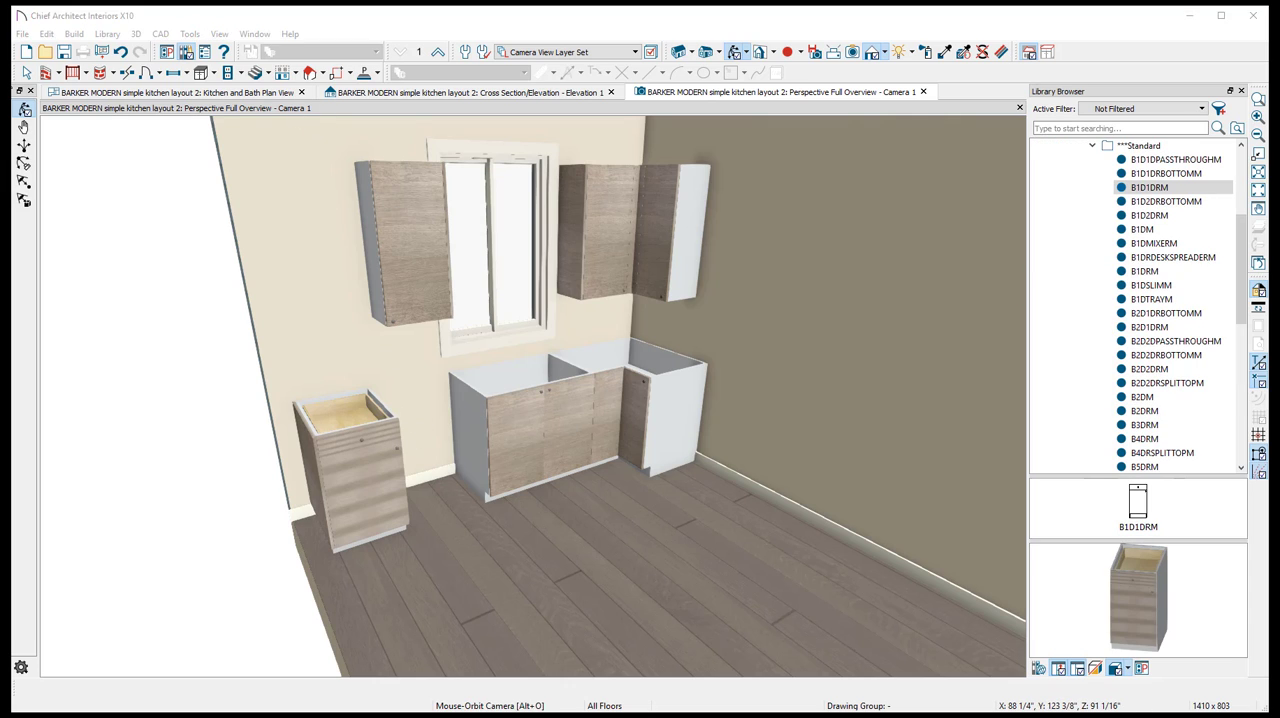
- Compare the layout with the reference kitchen picture and delete the single-door wall cabinet above the B1D1DRM, keeping its finished end
{"action": "left_click", "coordinate": [24, 73]}
{"action": "left_click", "coordinate": [388, 247]}
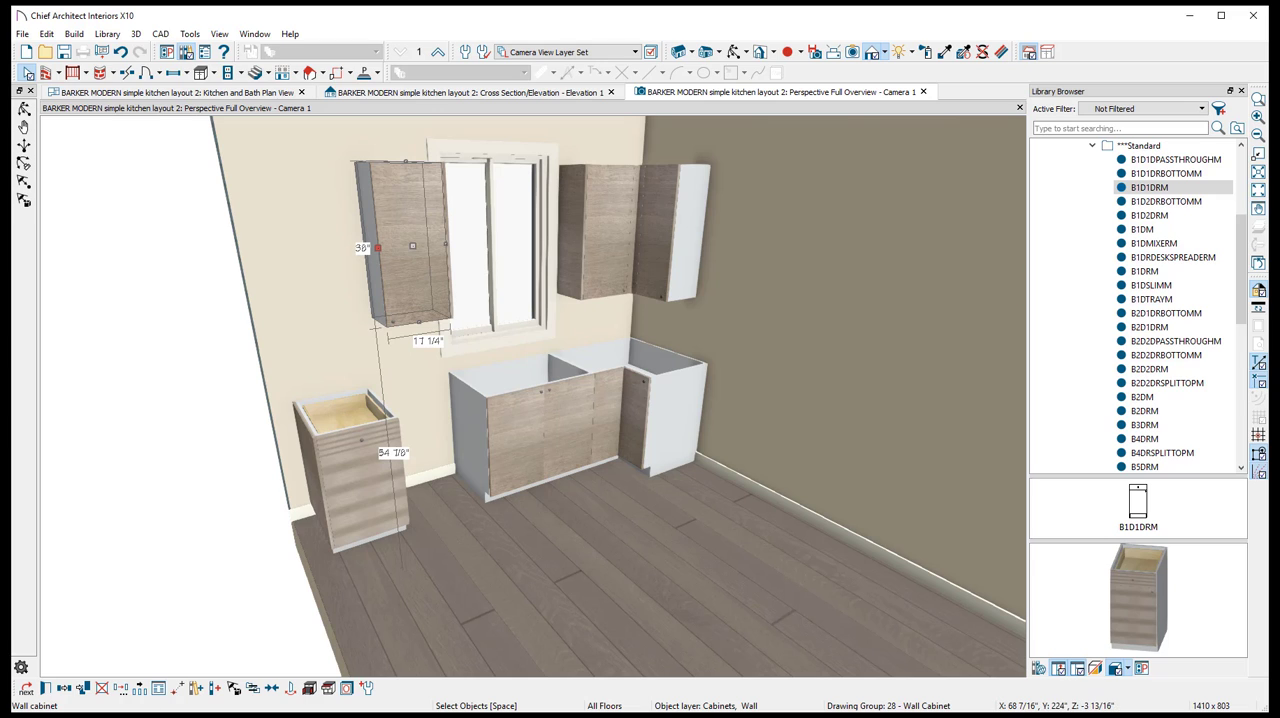
{"action": "key", "text": "alt+Tab"}
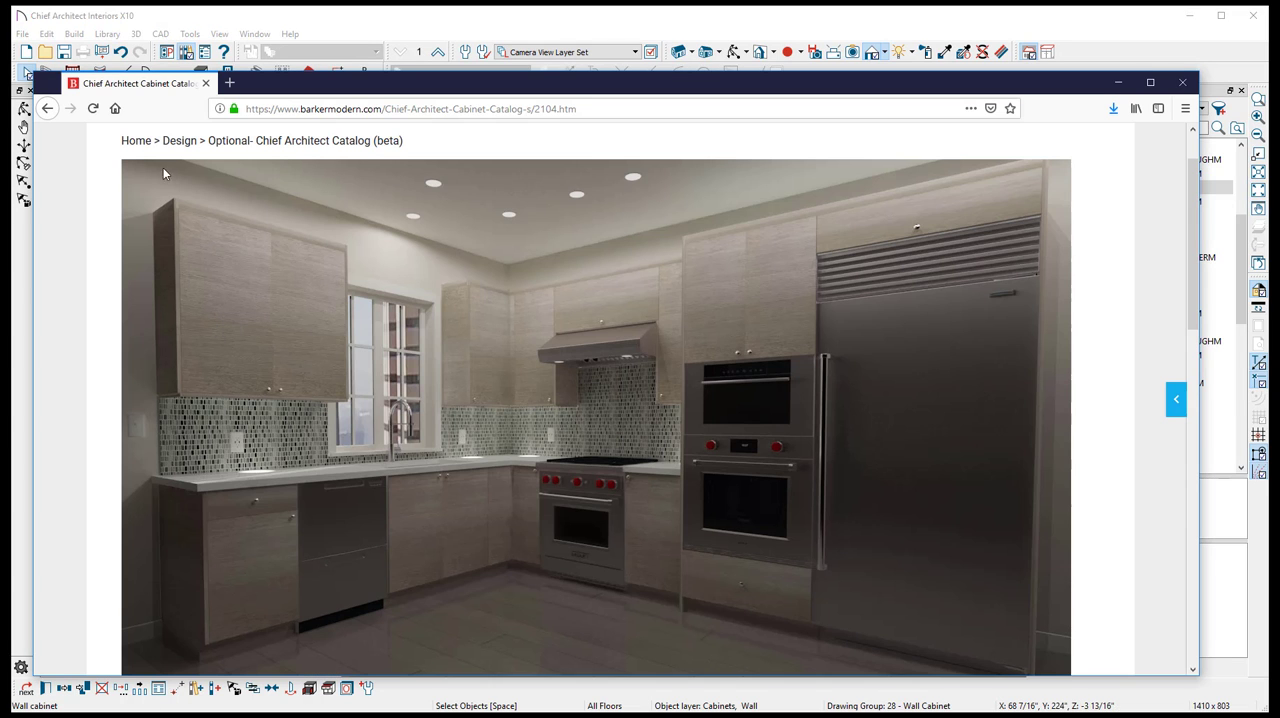
{"action": "key", "text": "alt+Tab"}
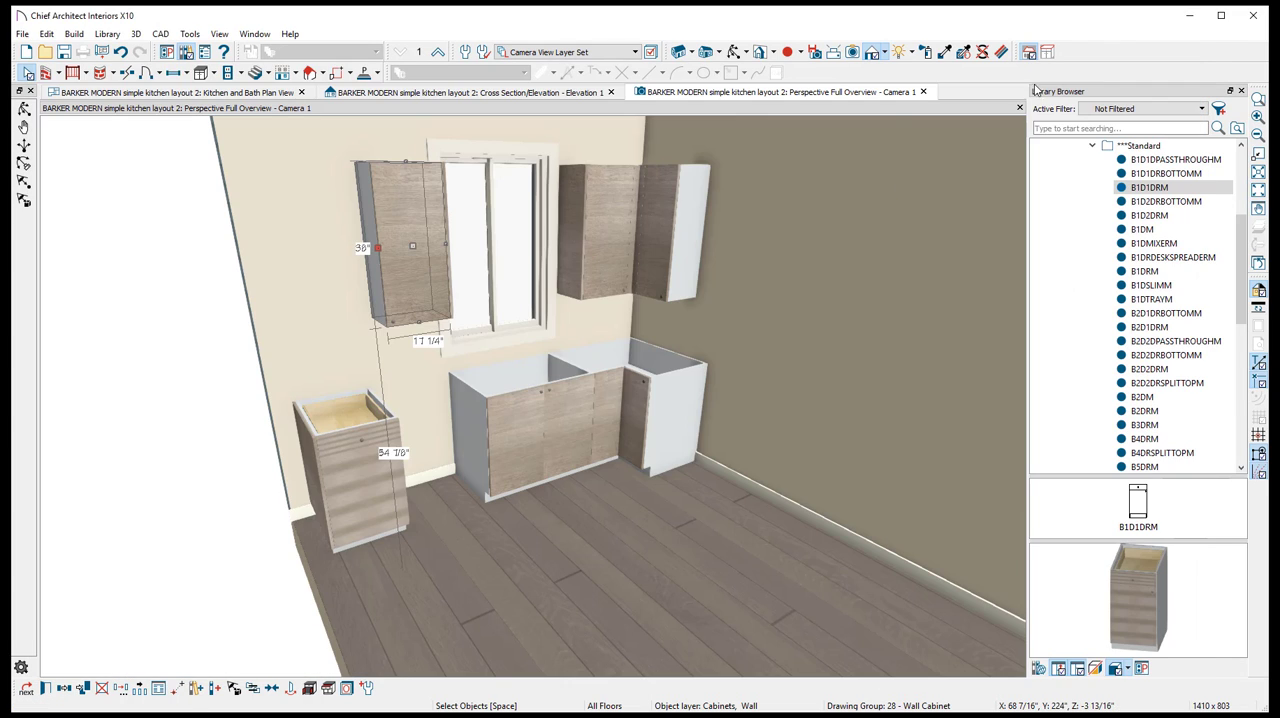
{"action": "key", "text": "Delete"}
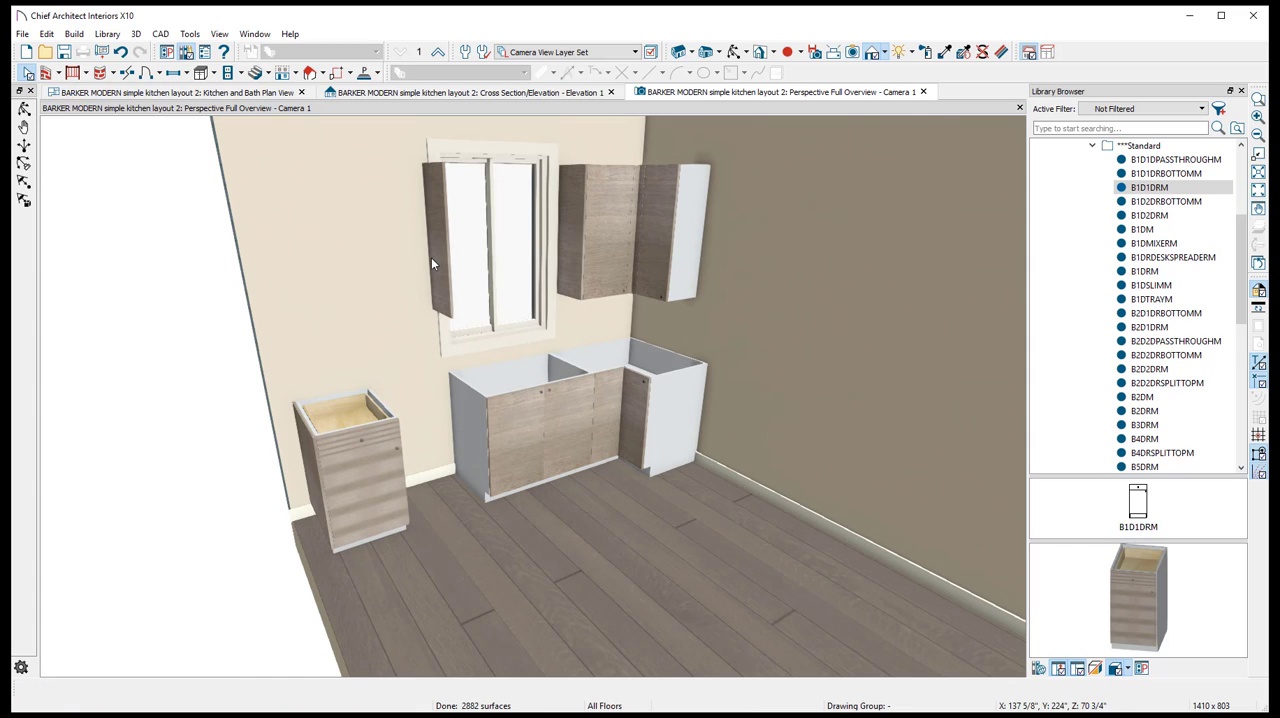
- Place a W2DM cabinet from the Barker Modern Wall Standard catalog above the B1D1DRM and shift it against the finished end at the window
{"action": "scroll", "coordinate": [1155, 195], "scroll_direction": "up", "scroll_amount": 2}
{"action": "scroll", "coordinate": [1155, 195], "scroll_direction": "up", "scroll_amount": 1}
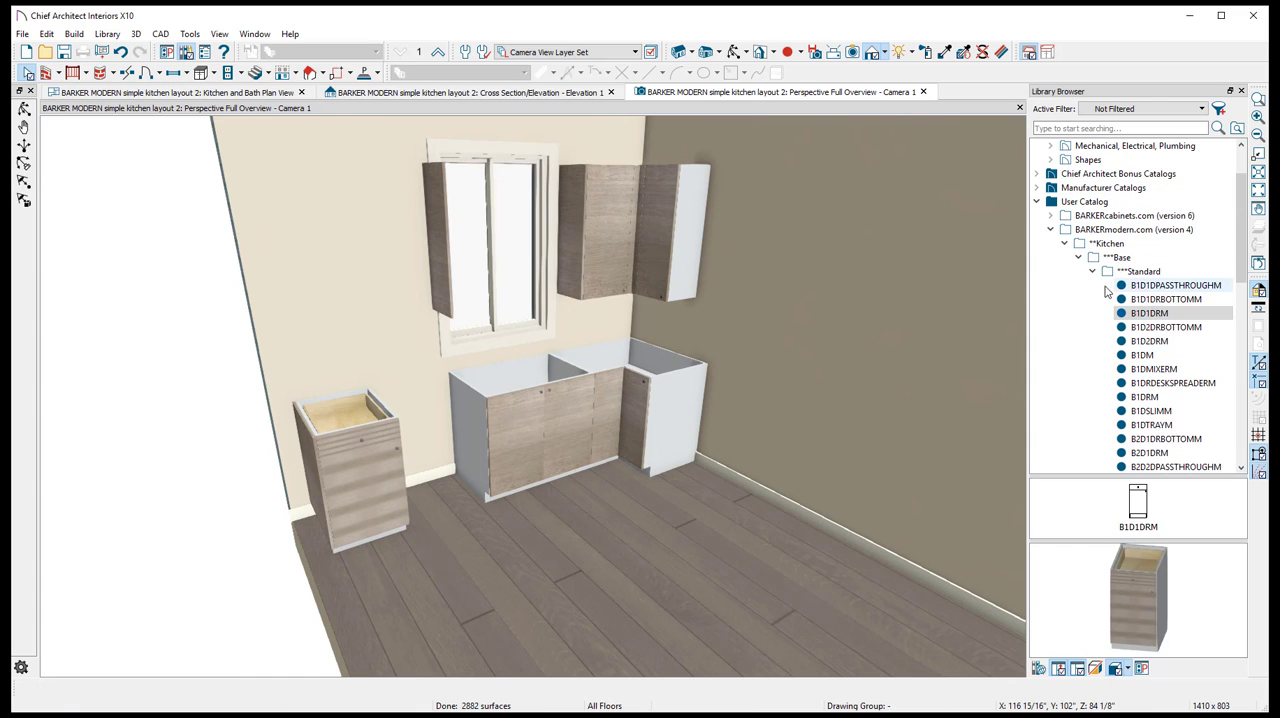
{"action": "left_click", "coordinate": [1092, 271]}
{"action": "left_click", "coordinate": [1078, 257]}
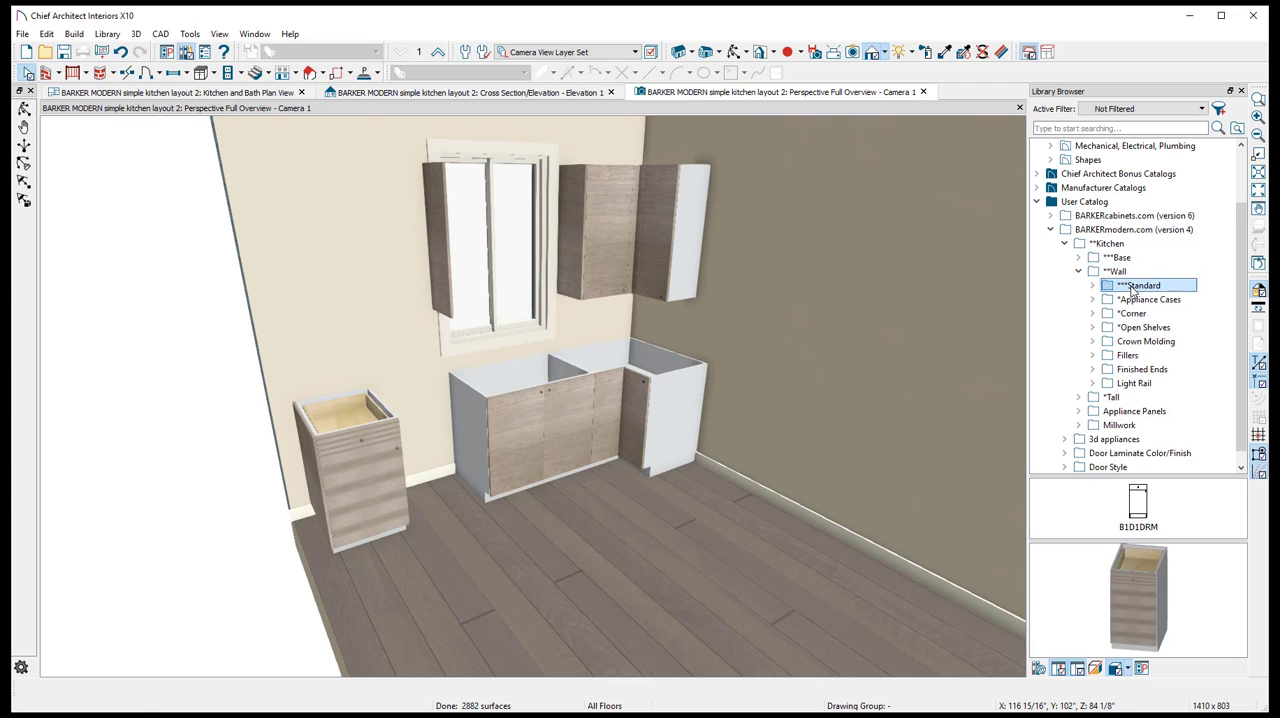
{"action": "double_click", "coordinate": [1138, 285]}
{"action": "left_click", "coordinate": [1162, 400]}
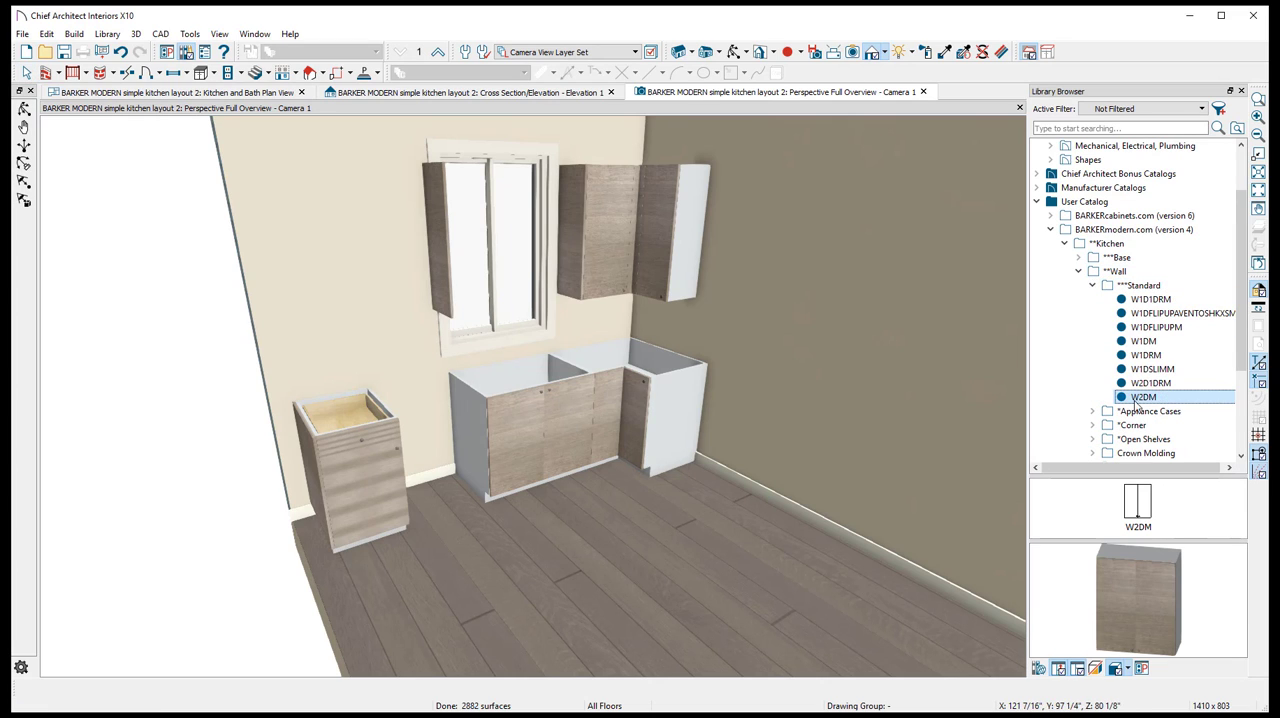
{"action": "left_click", "coordinate": [367, 277]}
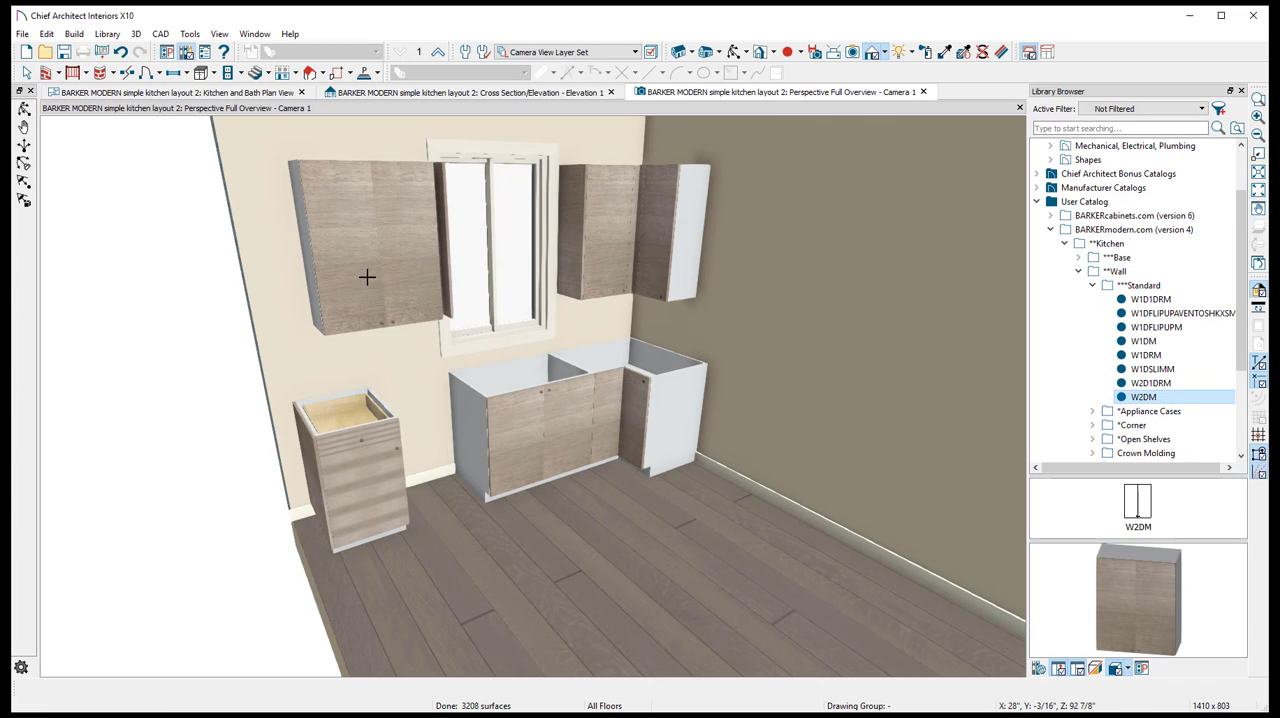
{"action": "left_click_drag", "start_coordinate": [379, 247], "coordinate": [390, 246]}
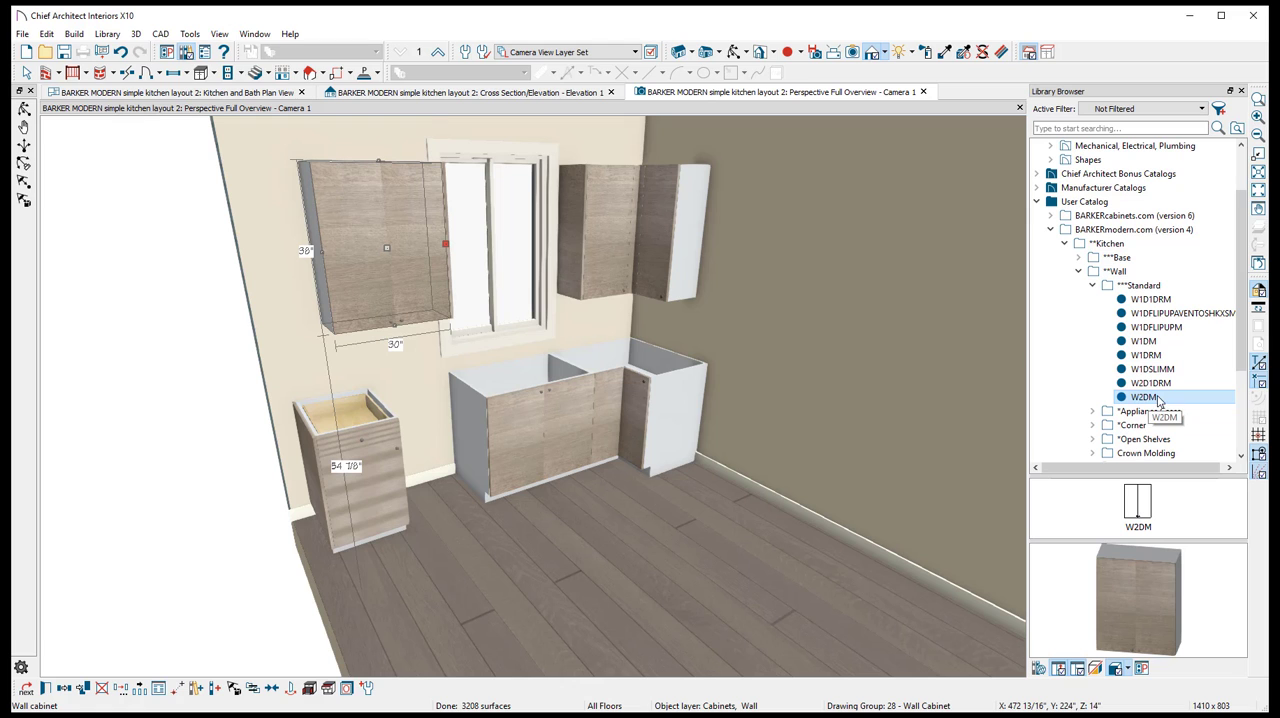
- Widen the W2DM wall cabinet to about 34 1/2 inches by extending its side facing away from the window
{"action": "scroll", "coordinate": [313, 247], "scroll_direction": "up", "scroll_amount": 4}
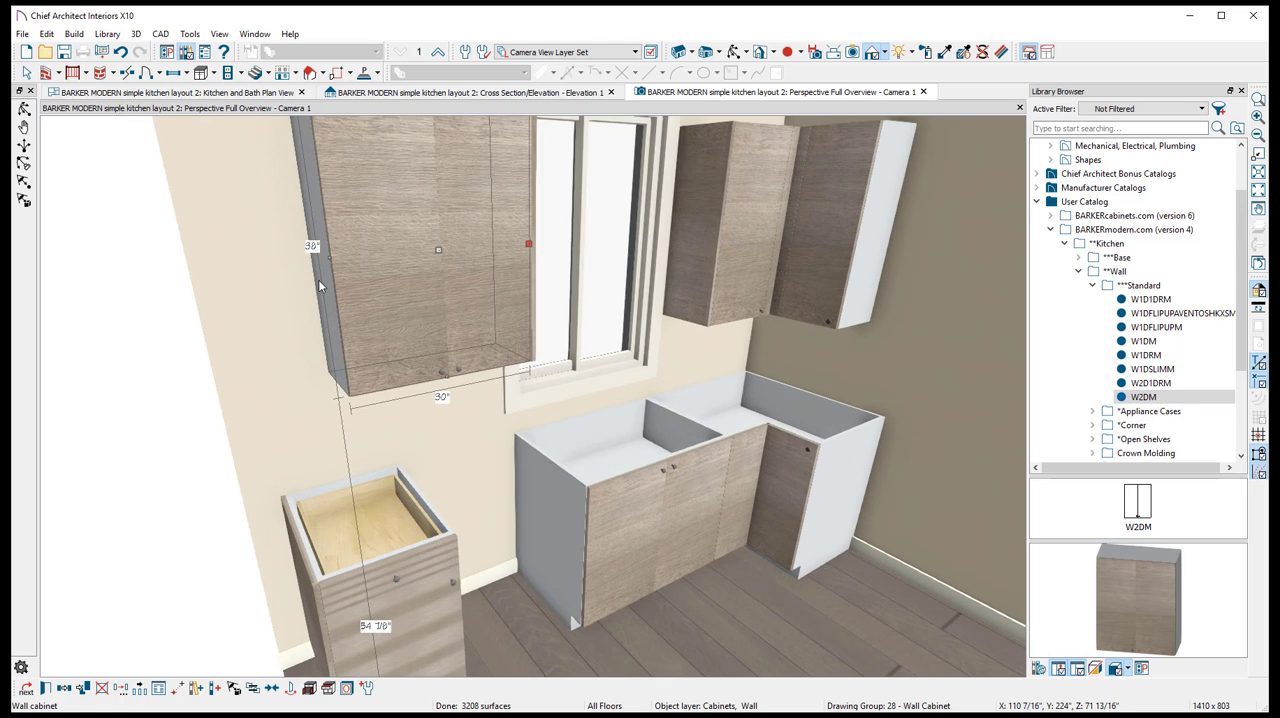
{"action": "scroll", "coordinate": [317, 262], "scroll_direction": "down", "scroll_amount": 3}
{"action": "left_click_drag", "start_coordinate": [318, 266], "coordinate": [300, 267]}
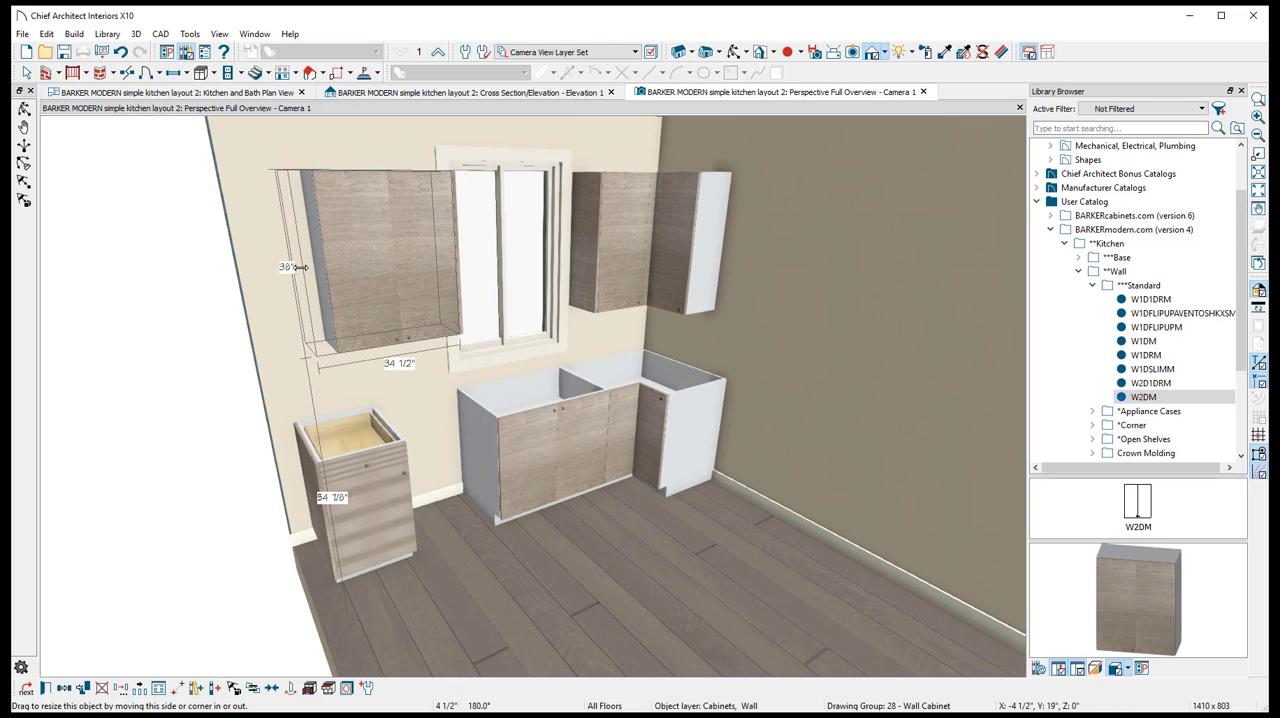
- Widen the W2DM wall cabinet to about 39 1/2 inches in the elevation, lining its outer side up with the B1D1DRM base cabinet below
{"action": "left_click", "coordinate": [384, 93]}
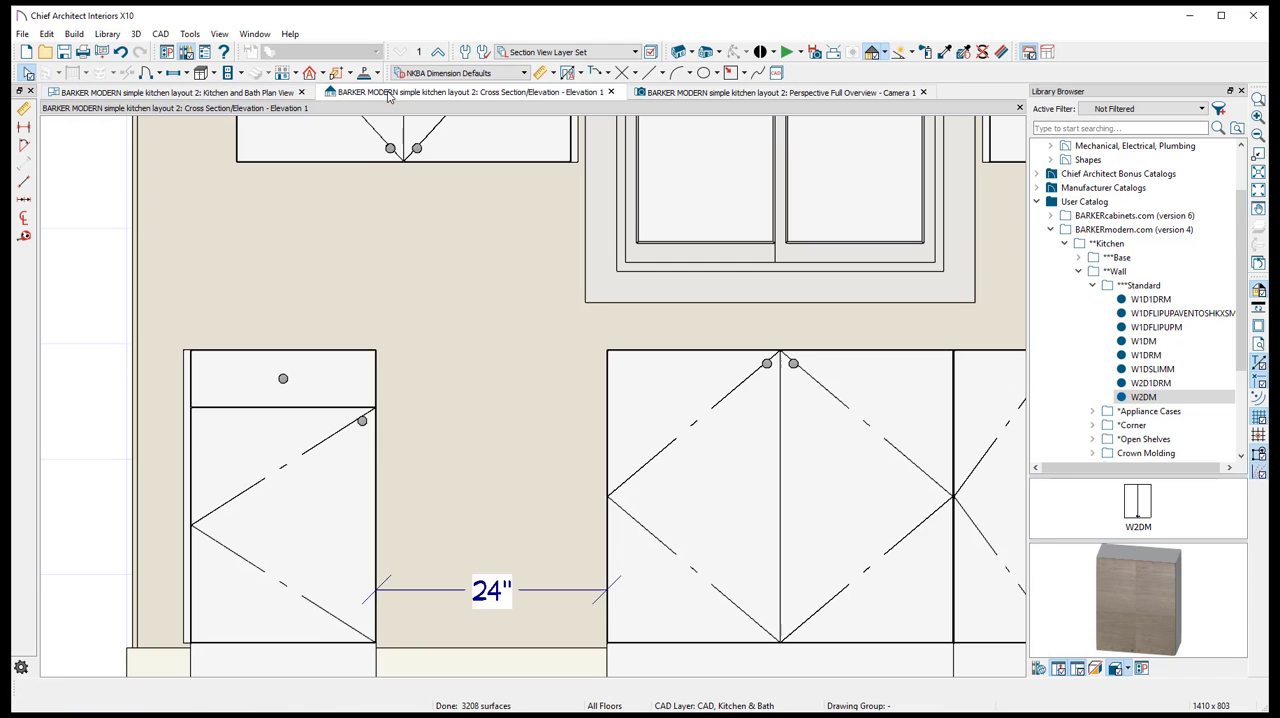
{"action": "scroll", "coordinate": [252, 192], "scroll_direction": "down", "scroll_amount": 1}
{"action": "middle_click_drag", "start_coordinate": [251, 192], "coordinate": [389, 439]}
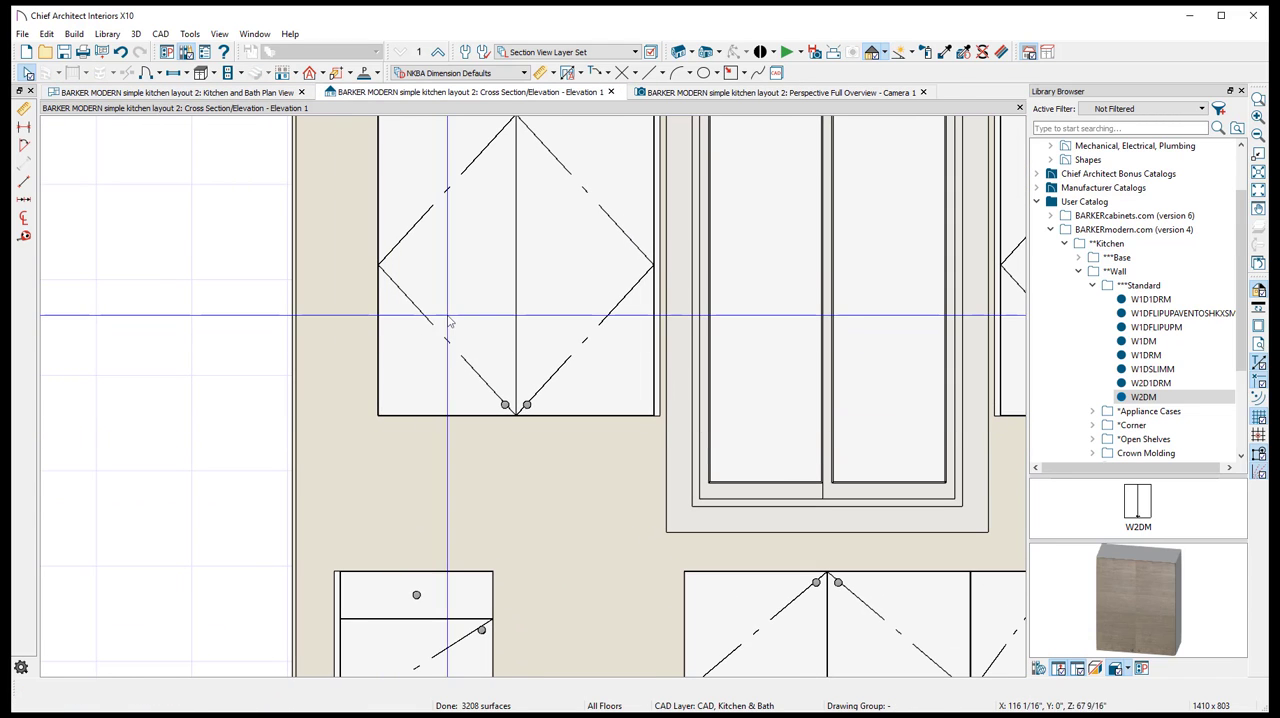
{"action": "left_click", "coordinate": [372, 264]}
{"action": "left_click_drag", "start_coordinate": [340, 270], "coordinate": [340, 266]}
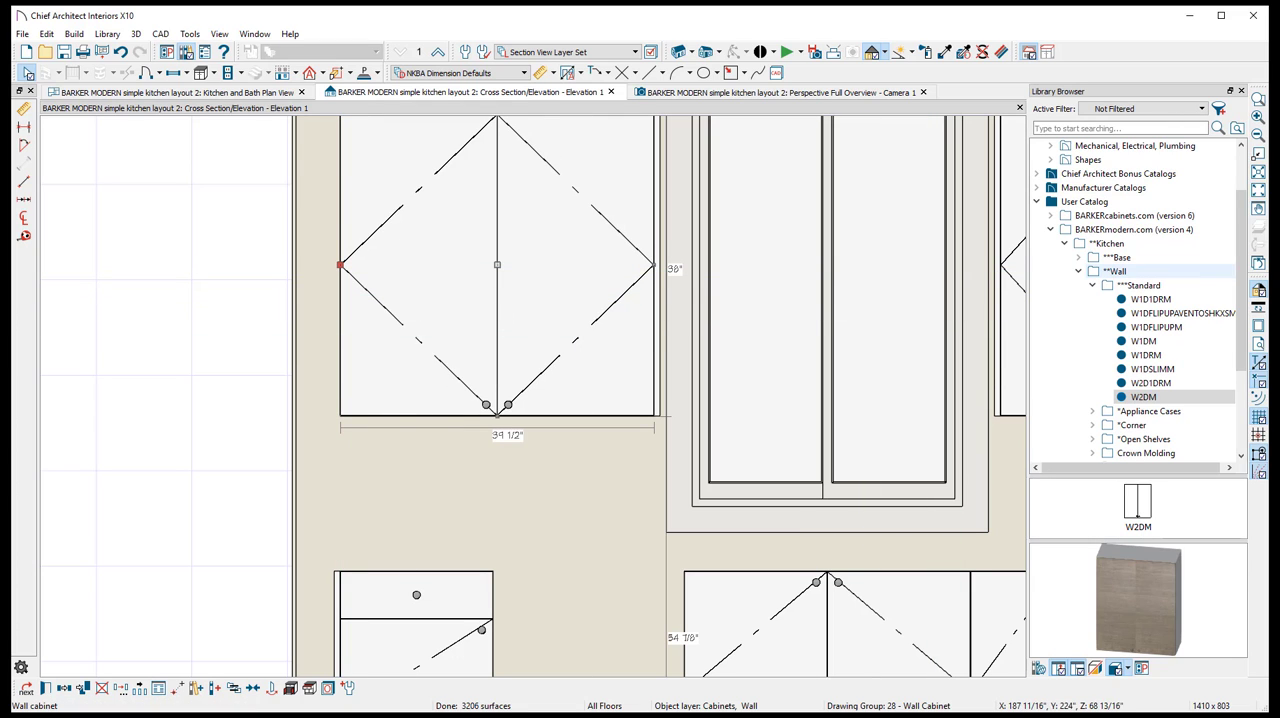
- Copy the finished end beside the window in place and try to reflect it about the W2DM wall cabinet
{"action": "left_click", "coordinate": [659, 289]}
{"action": "right_click", "coordinate": [659, 289]}
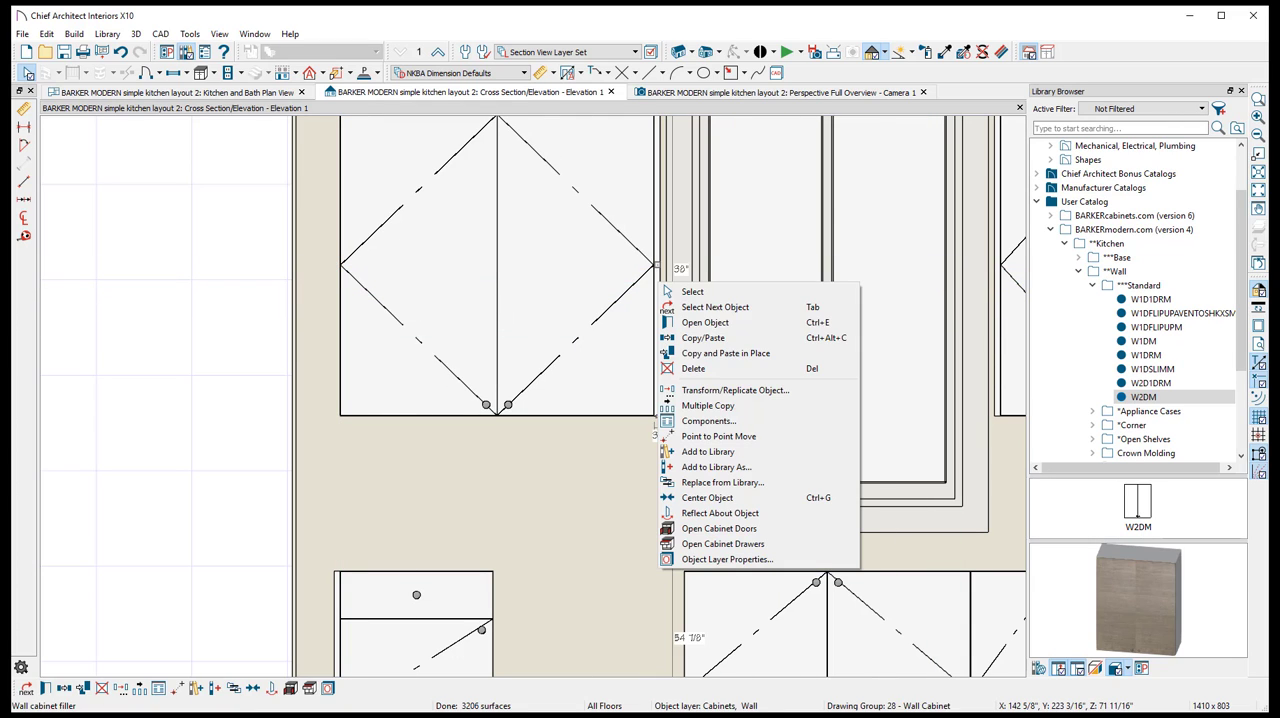
{"action": "left_click", "coordinate": [700, 353]}
{"action": "right_click", "coordinate": [661, 301]}
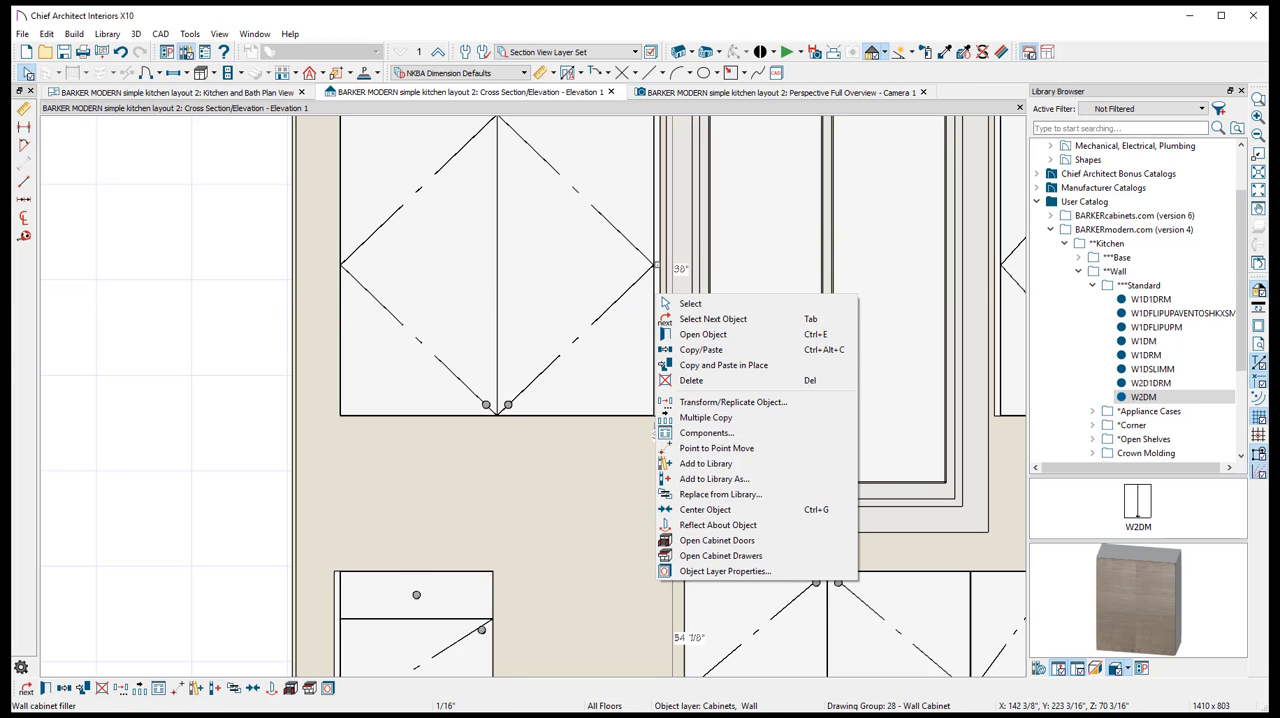
{"action": "left_click", "coordinate": [710, 525]}
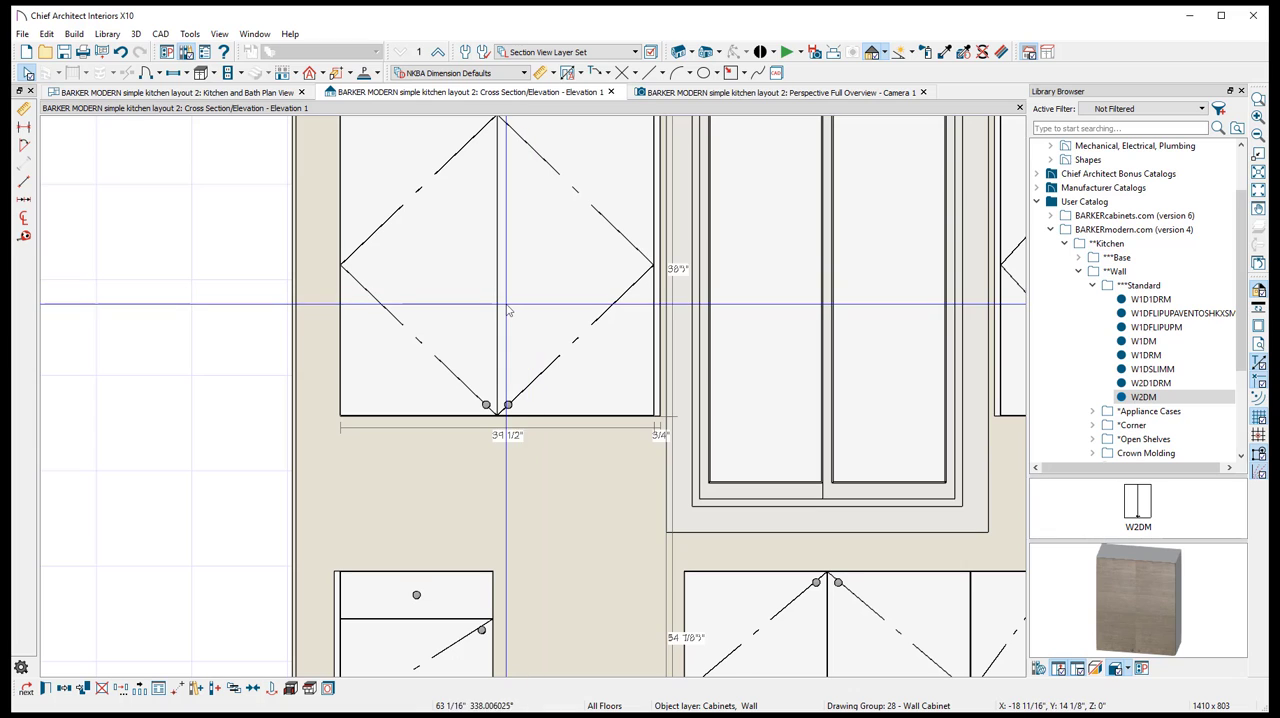
{"action": "left_click", "coordinate": [508, 312]}
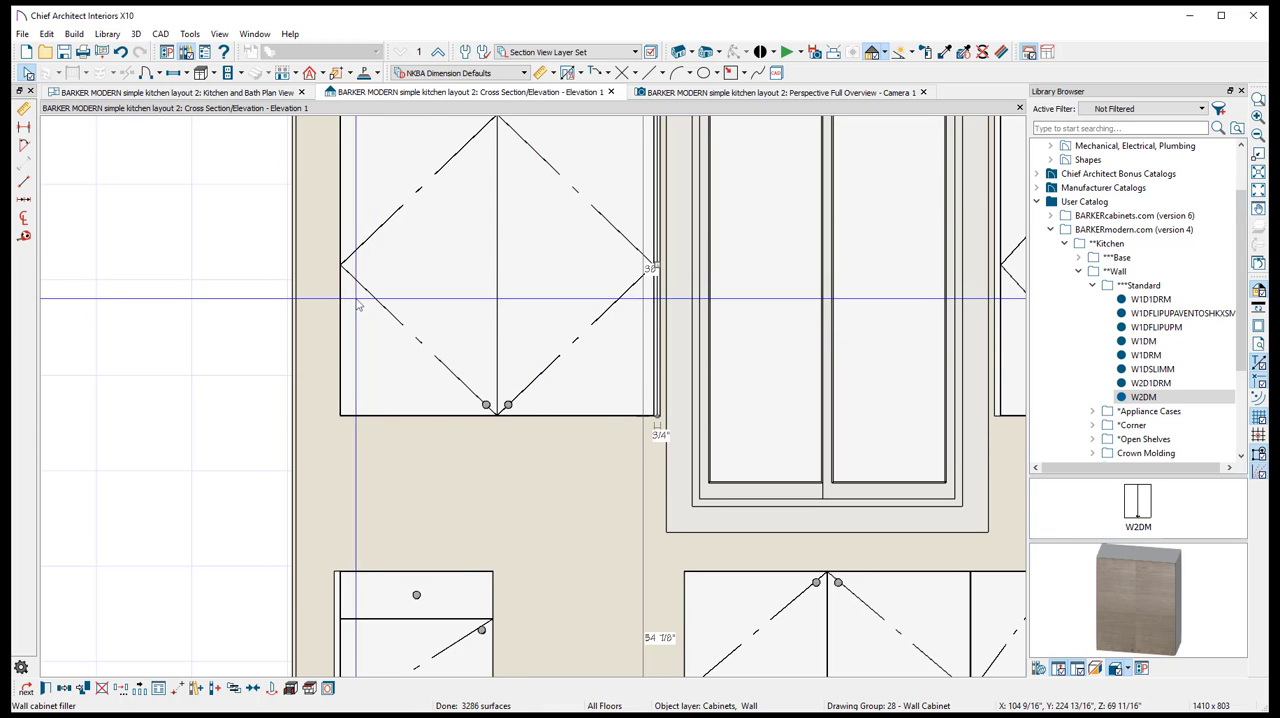
{"action": "scroll", "coordinate": [474, 326], "scroll_direction": "down", "scroll_amount": 3}
{"action": "scroll", "coordinate": [474, 326], "scroll_direction": "up", "scroll_amount": 2}
{"action": "key", "text": "Escape"}
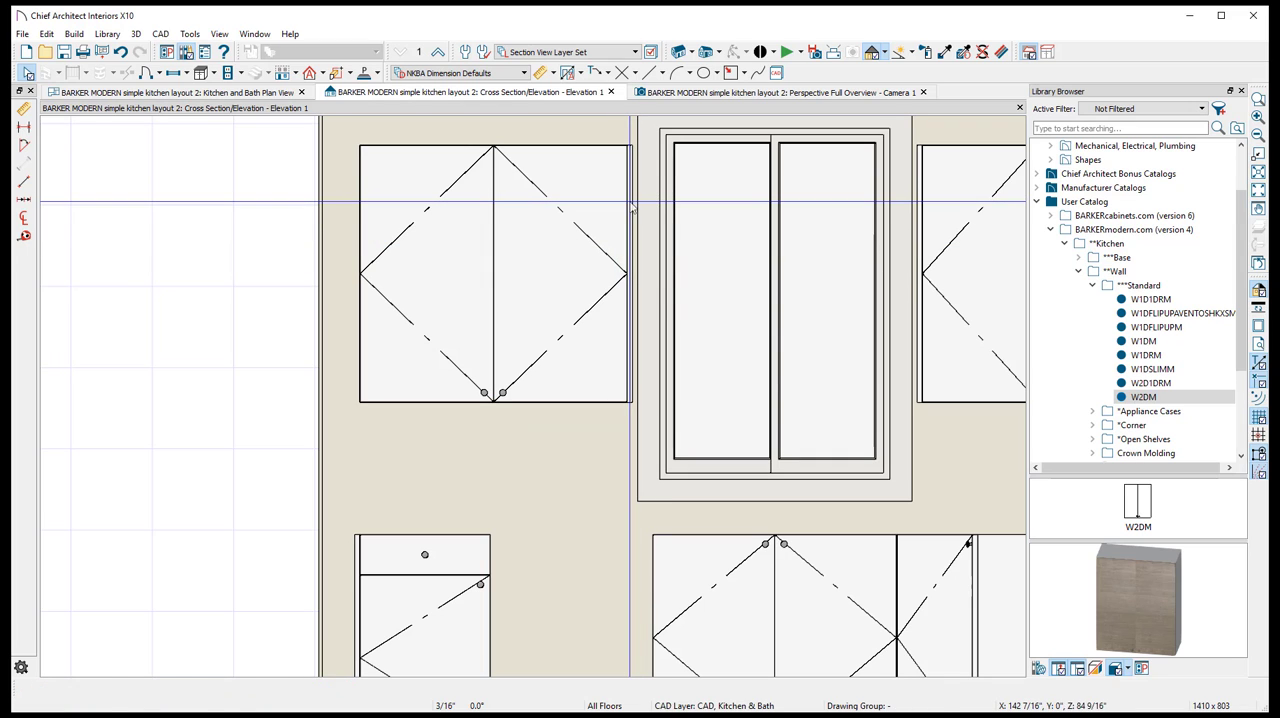
{"action": "left_click", "coordinate": [633, 272]}
{"action": "left_click_drag", "start_coordinate": [633, 272], "coordinate": [437, 307]}
{"action": "key", "text": "ctrl+z"}
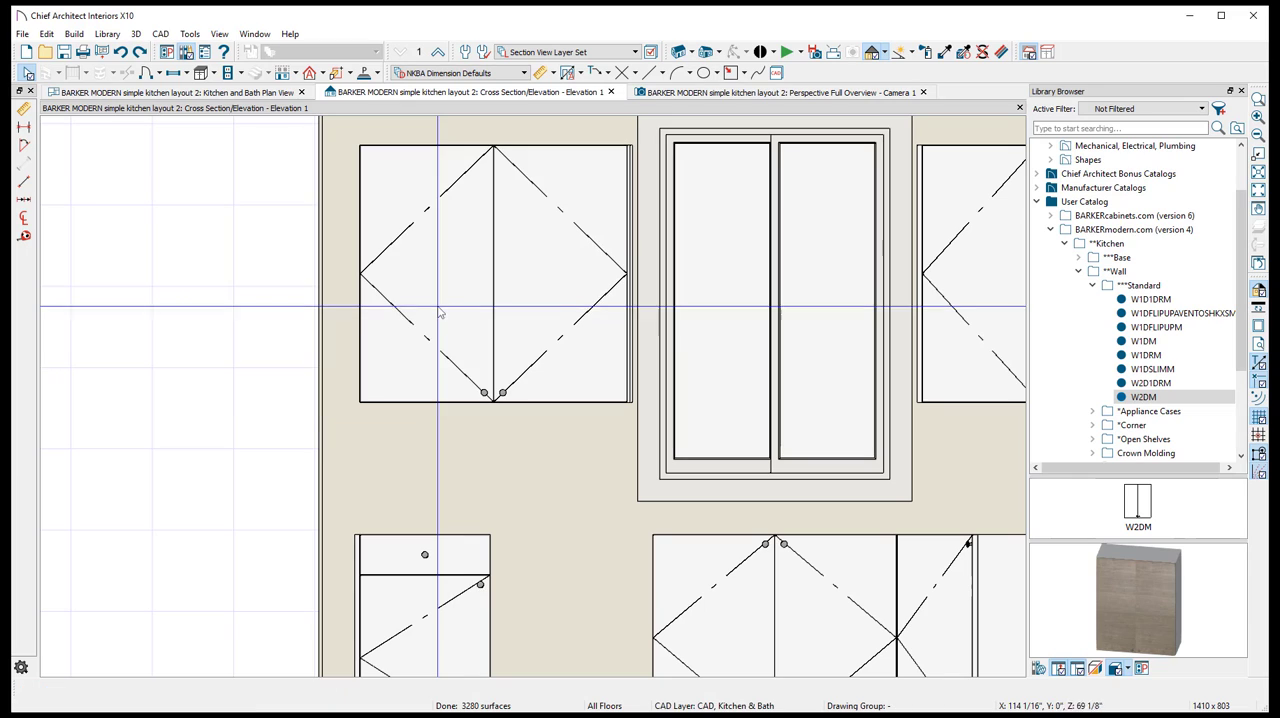
- Move the copied finished end across the W2DM wall cabinet and set it against the side facing away from the window
{"action": "left_click", "coordinate": [633, 226]}
{"action": "left_click", "coordinate": [632, 227]}
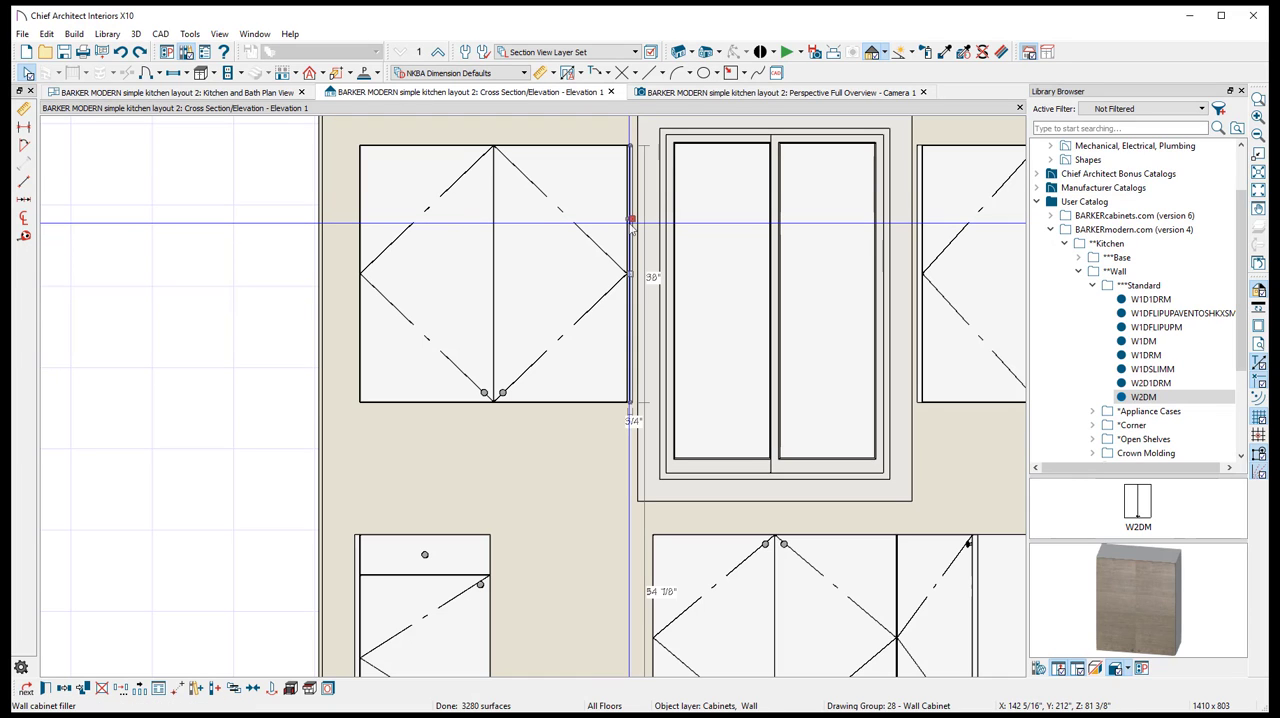
{"action": "key", "text": "Escape"}
{"action": "left_click", "coordinate": [629, 224]}
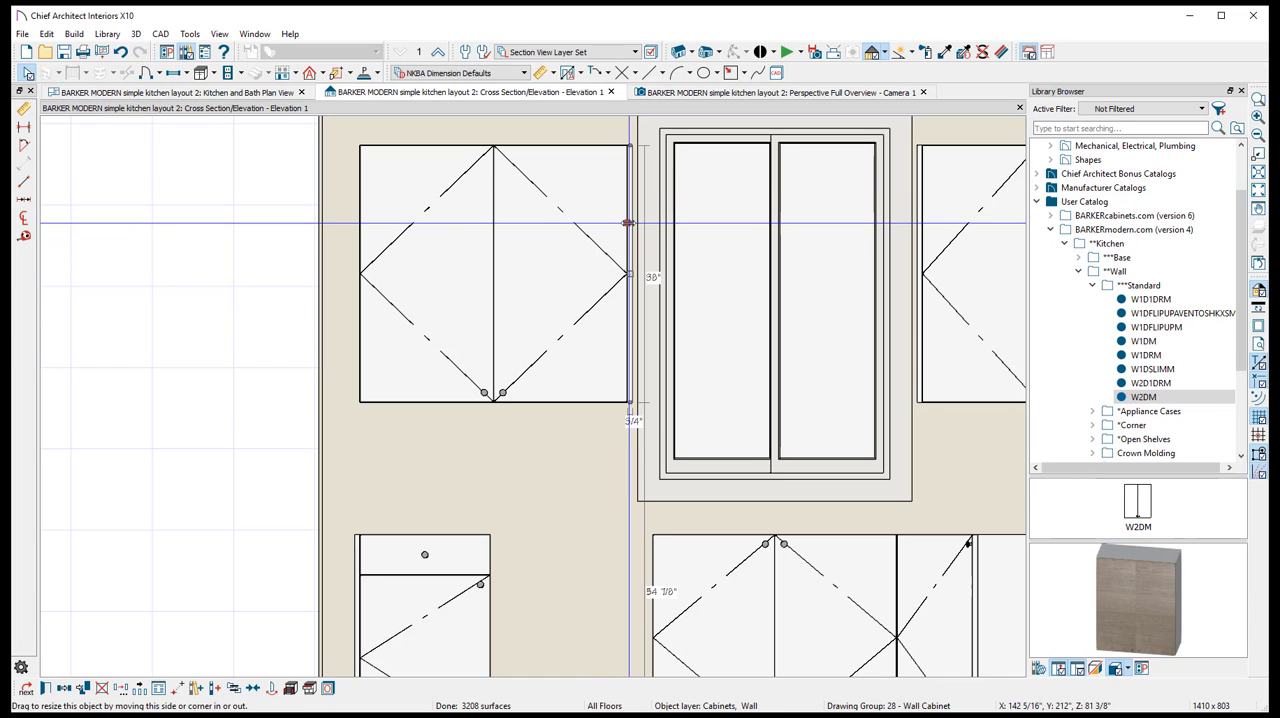
{"action": "left_click", "coordinate": [335, 243]}
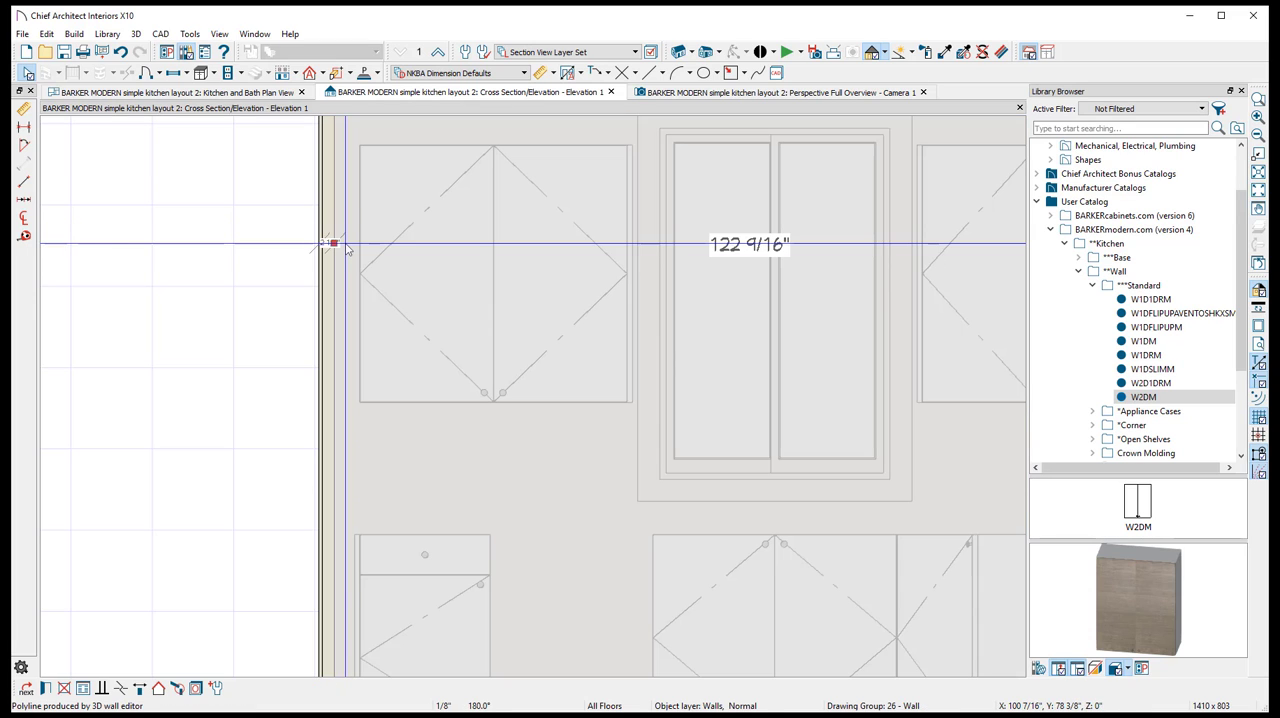
{"action": "key", "text": "Escape"}
{"action": "left_click", "coordinate": [350, 248]}
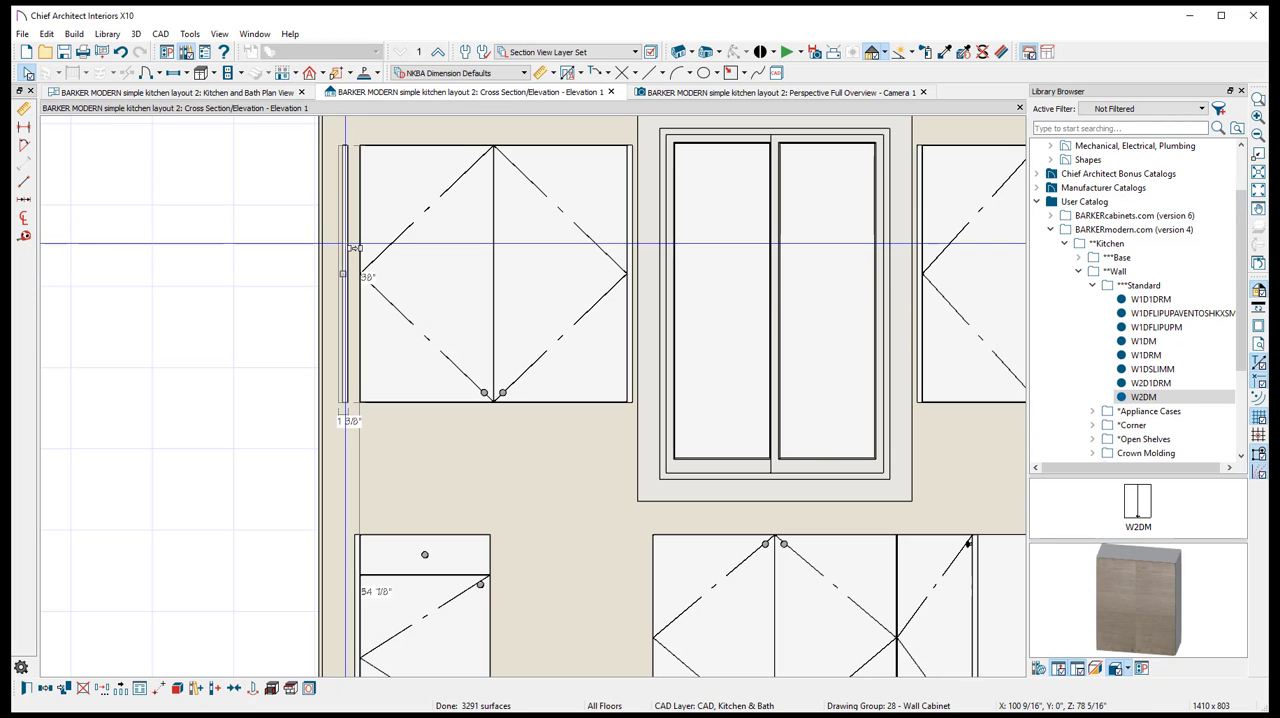
{"action": "left_click_drag", "start_coordinate": [344, 276], "coordinate": [355, 277]}
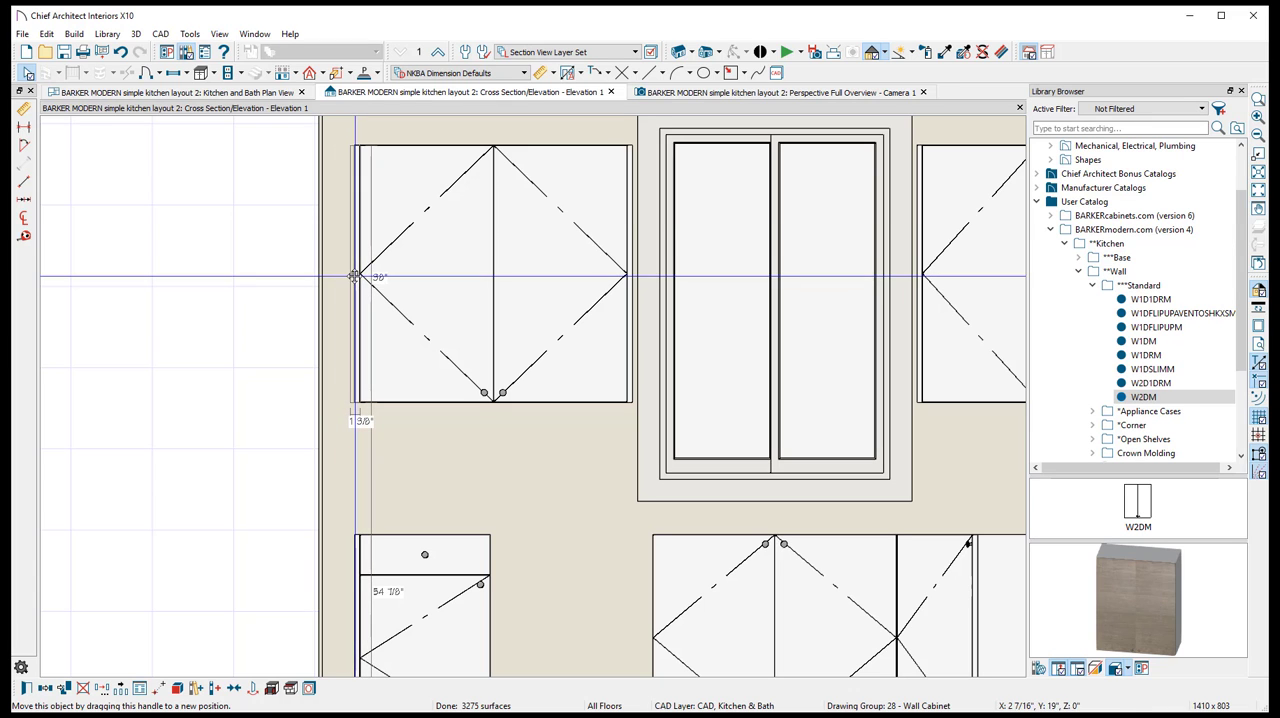
- Paint the B1D1DRM base cabinet with the City Oak (horizontal) textured laminate from the BARKERmodern.com catalog in the perspective overview
{"action": "left_click", "coordinate": [780, 92]}
{"action": "scroll", "coordinate": [340, 294], "scroll_direction": "up", "scroll_amount": 4}
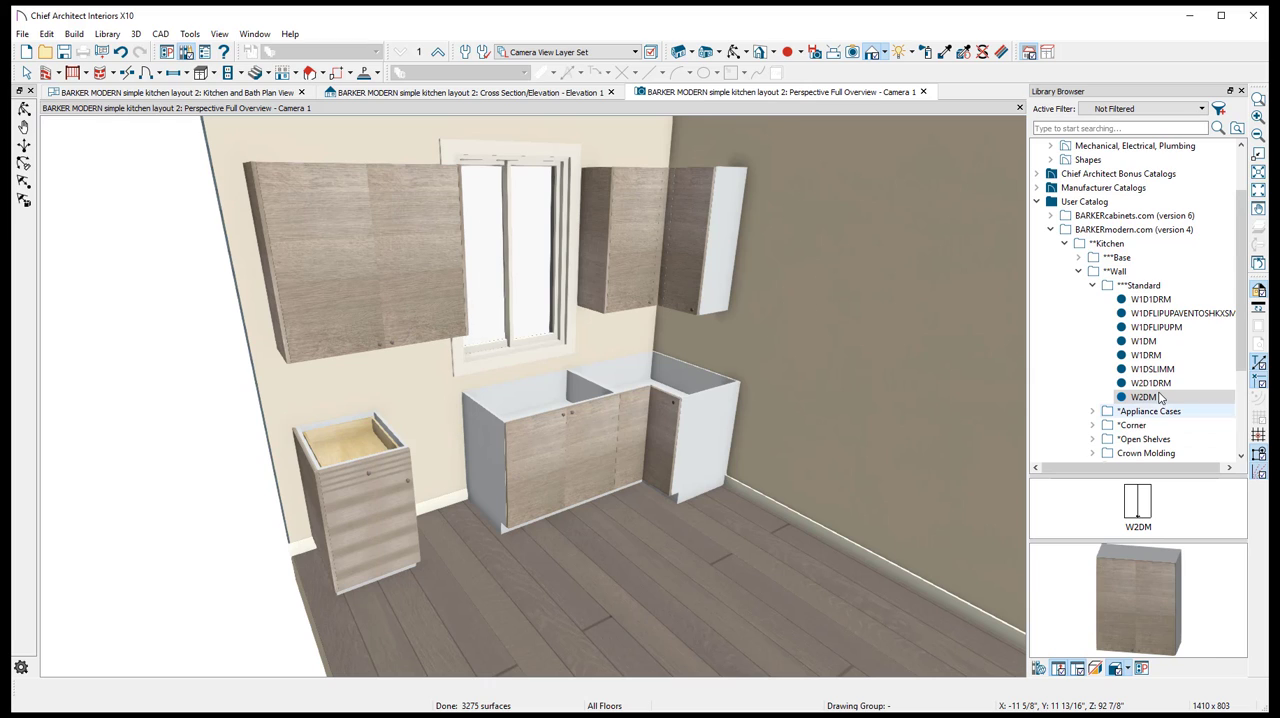
{"action": "left_click", "coordinate": [1092, 285]}
{"action": "left_click", "coordinate": [1079, 271]}
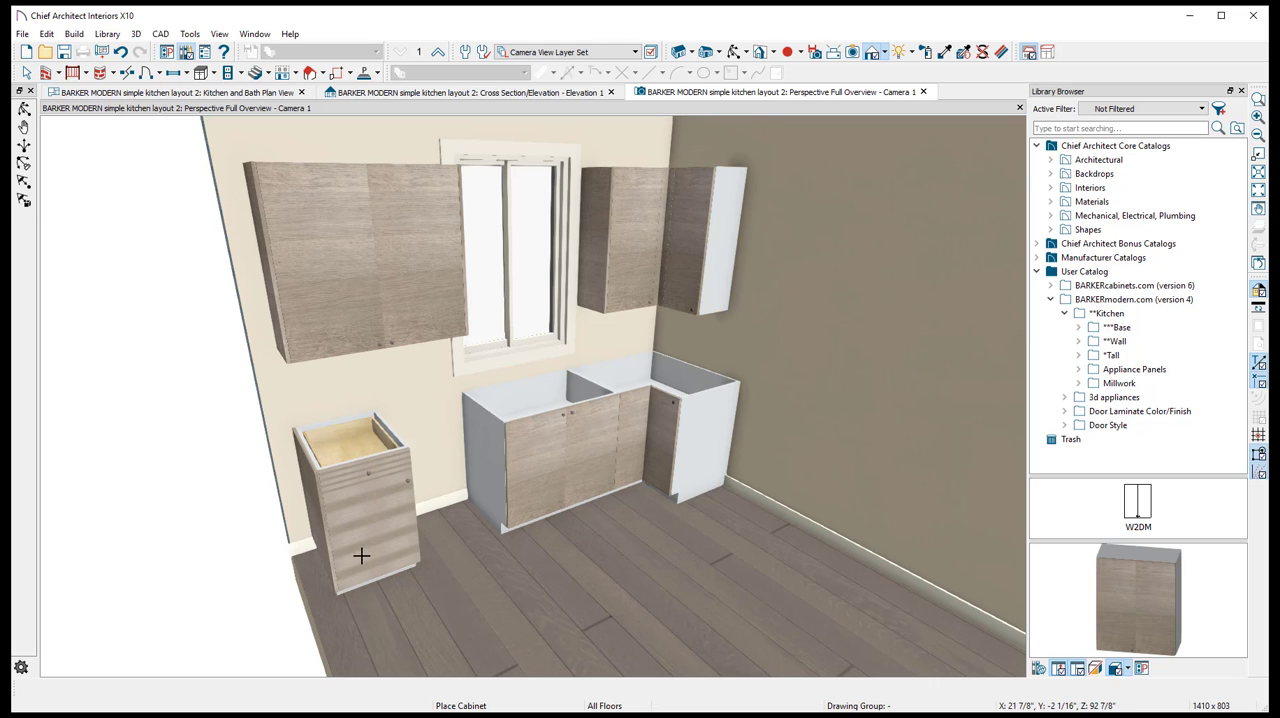
{"action": "left_click", "coordinate": [733, 57]}
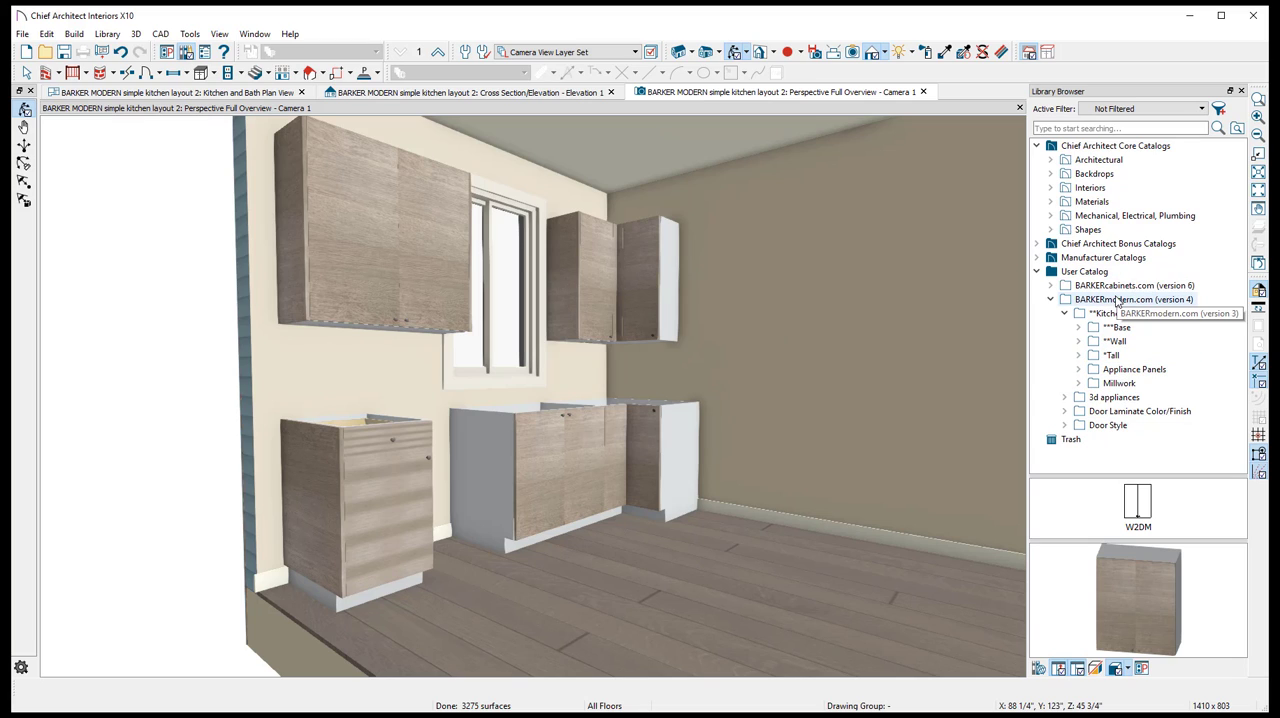
{"action": "left_click", "coordinate": [1066, 314]}
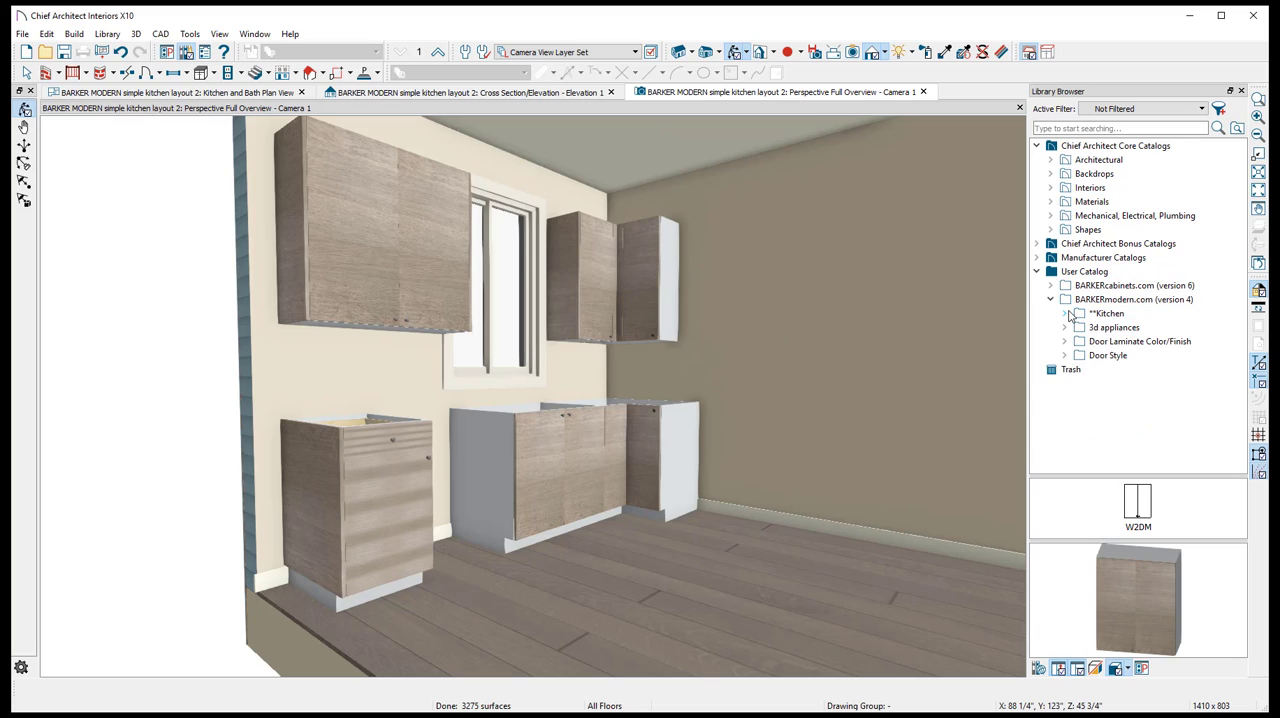
{"action": "double_click", "coordinate": [1116, 343]}
{"action": "double_click", "coordinate": [1126, 356]}
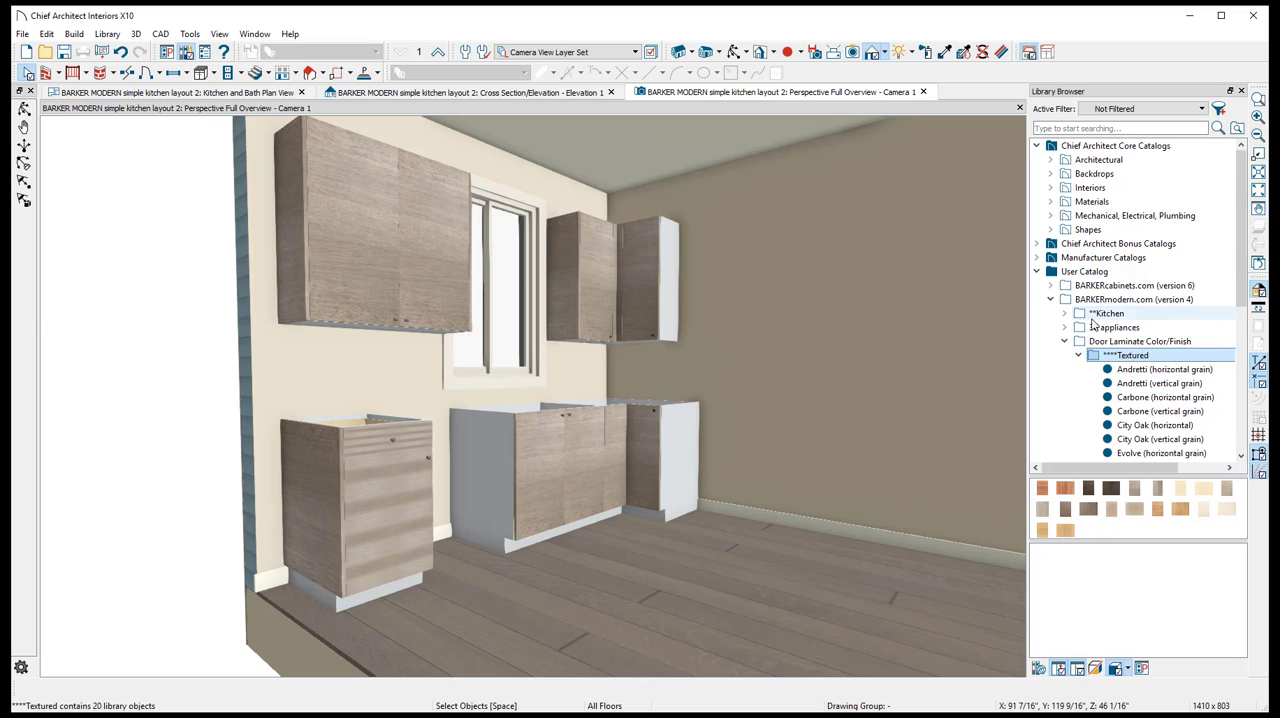
{"action": "scroll", "coordinate": [1127, 260], "scroll_direction": "down", "scroll_amount": 2}
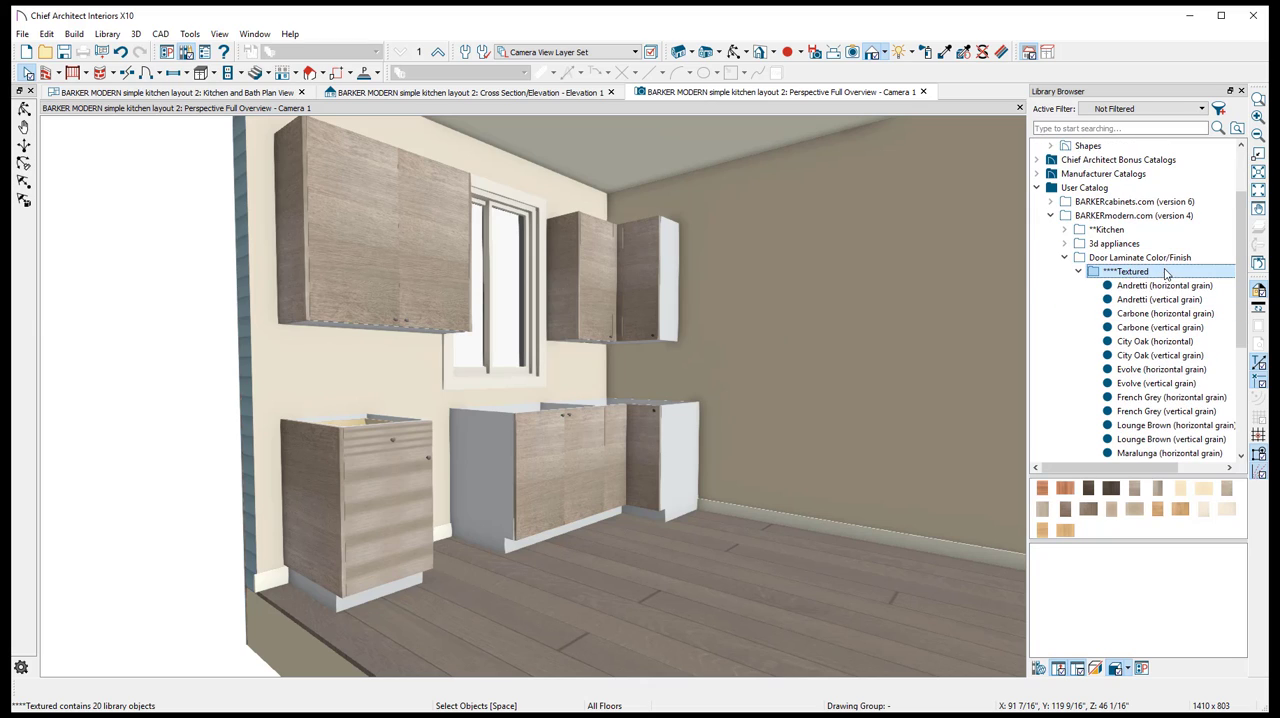
{"action": "left_click", "coordinate": [1160, 343]}
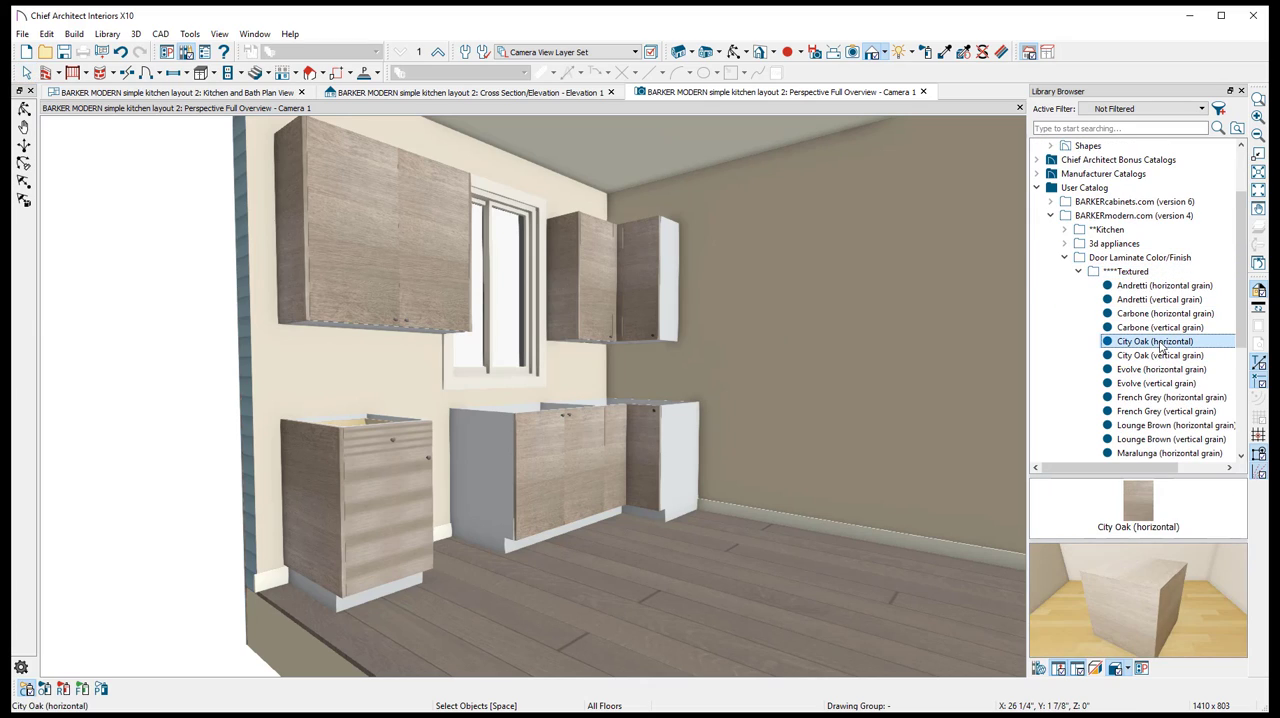
{"action": "left_click", "coordinate": [399, 492]}
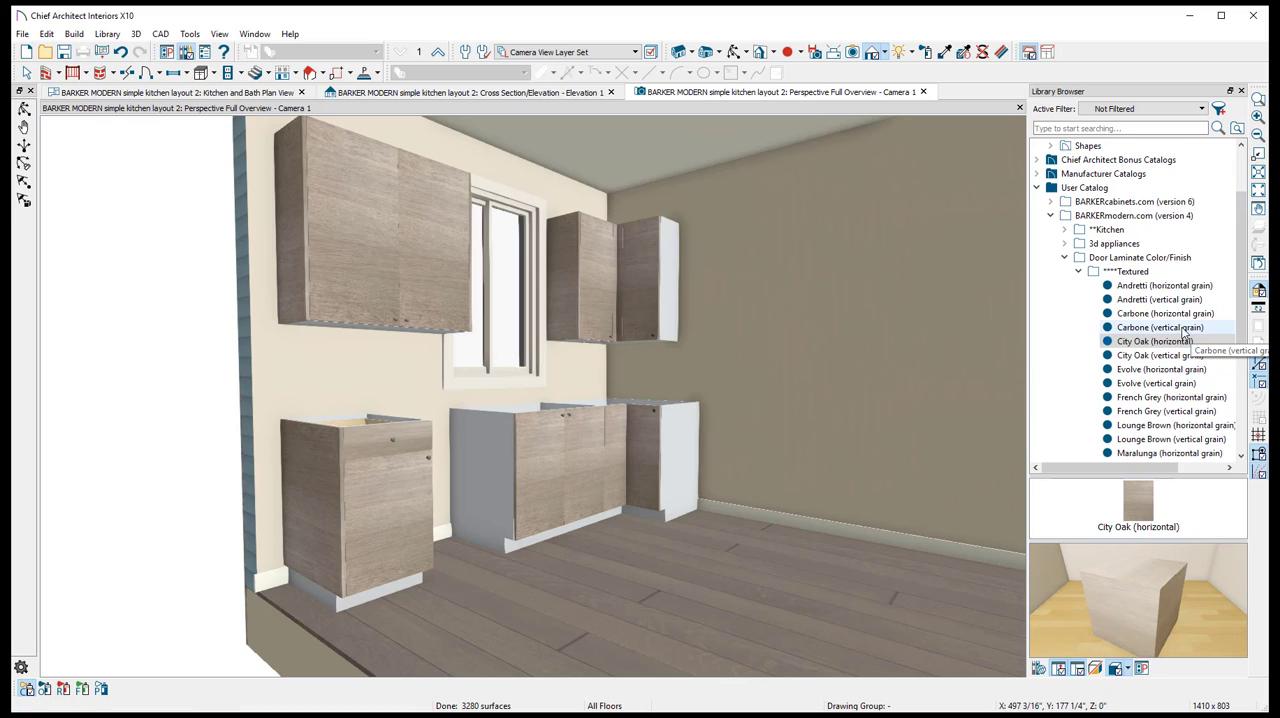
- Paint the W2DM wall cabinet and the B1D1DRM base cabinet with its finished end in Carbone (vertical grain)
{"action": "left_click", "coordinate": [1146, 329]}
{"action": "left_click", "coordinate": [368, 258]}
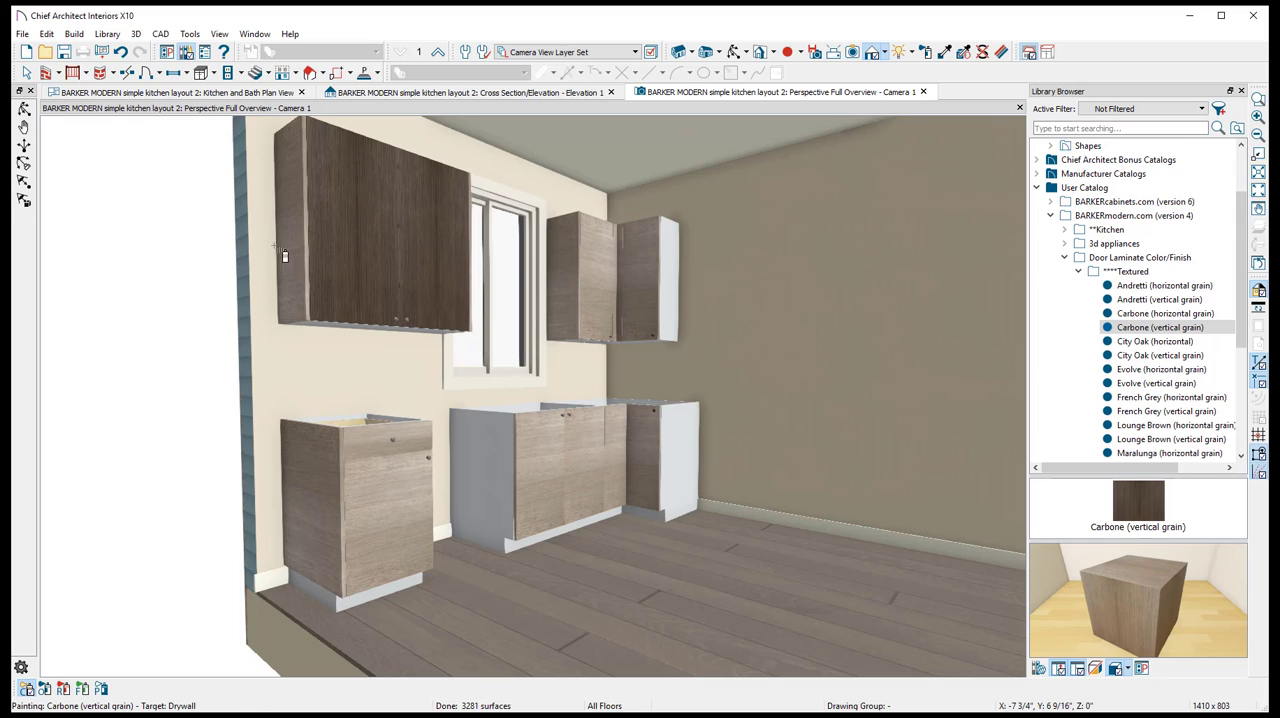
{"action": "left_click", "coordinate": [302, 506]}
{"action": "left_click", "coordinate": [370, 490]}
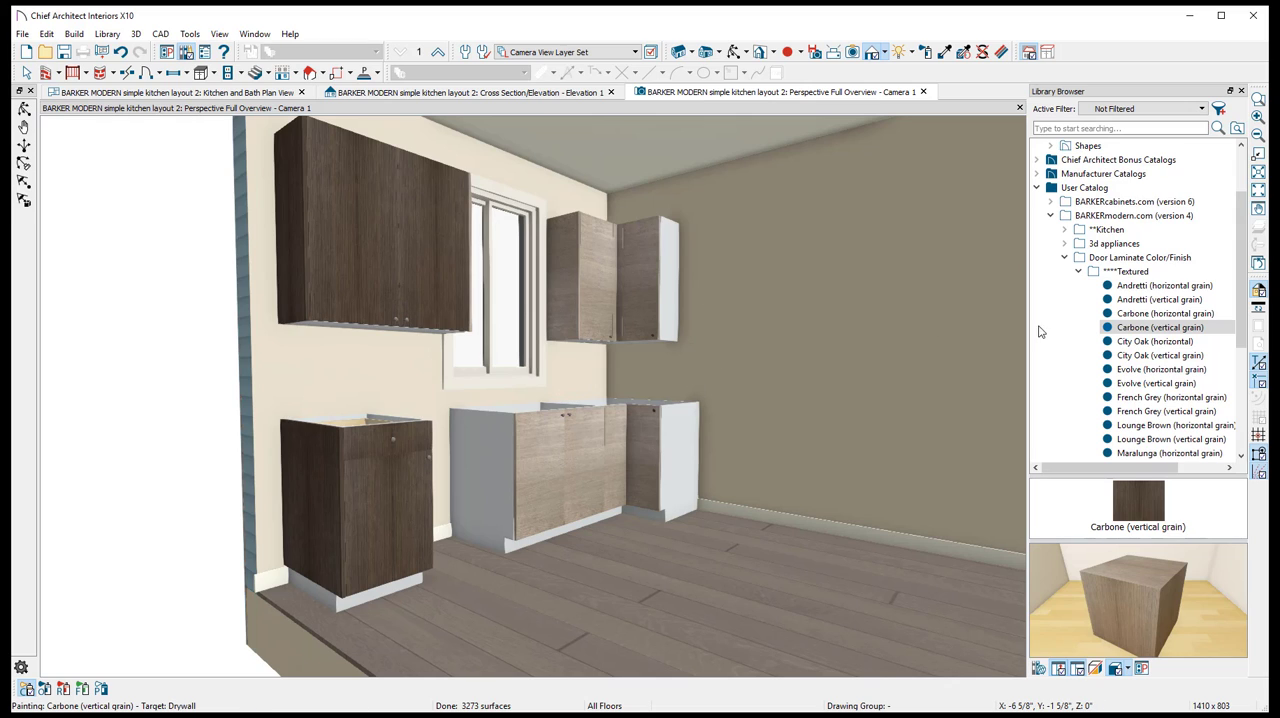
- Repaint the B1D1DRM and W2DM cabinets and their finished ends with City Oak (horizontal)
{"action": "left_click", "coordinate": [1152, 341]}
{"action": "left_click", "coordinate": [386, 450]}
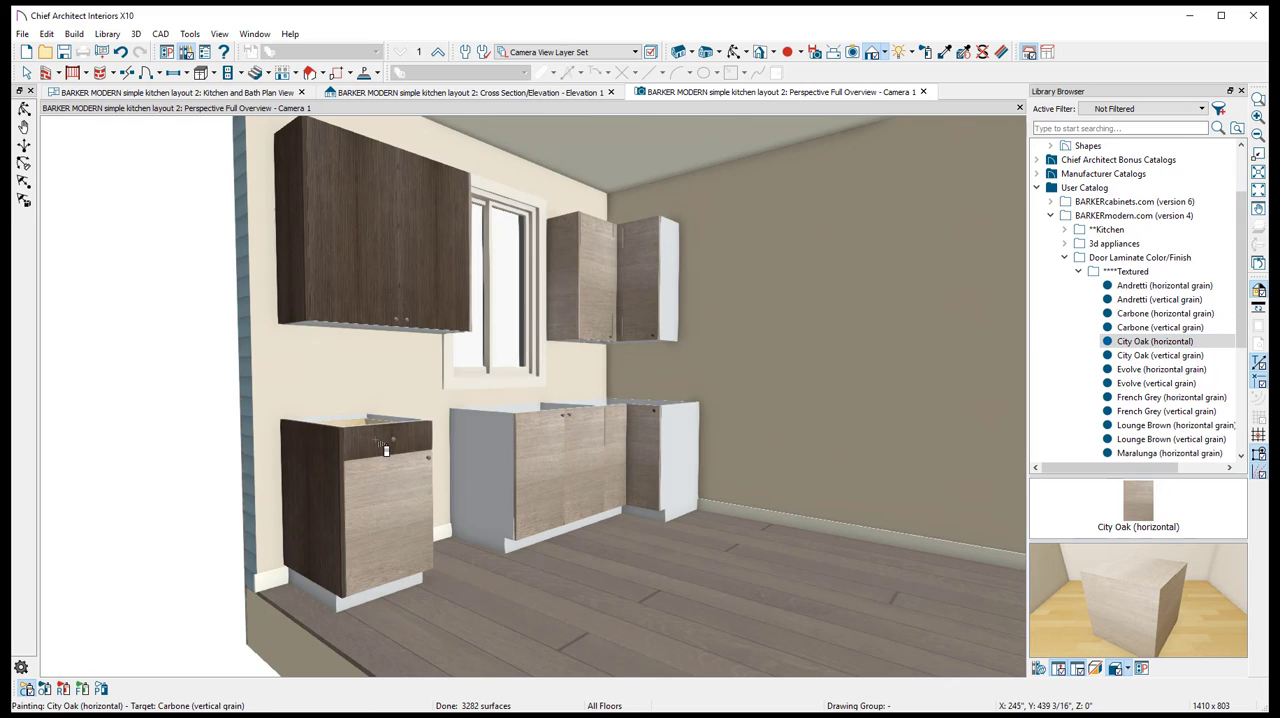
{"action": "left_click", "coordinate": [386, 447]}
{"action": "left_click", "coordinate": [318, 464]}
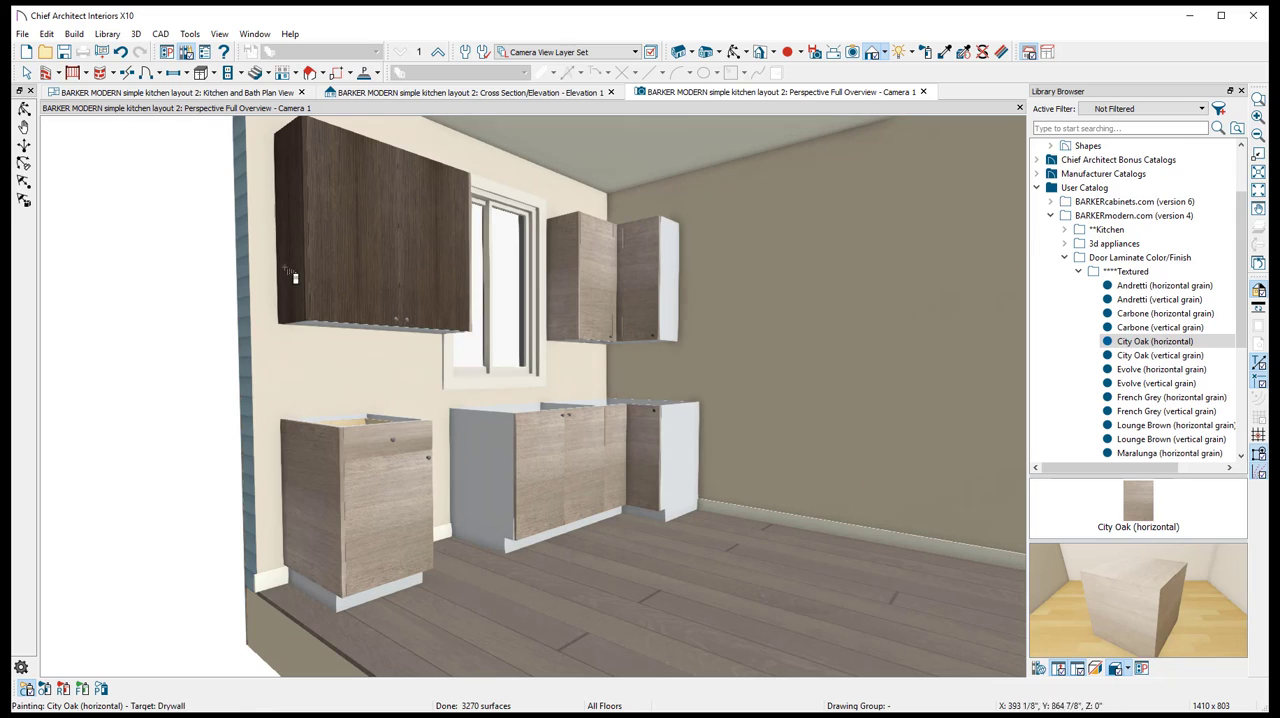
{"action": "left_click", "coordinate": [335, 248]}
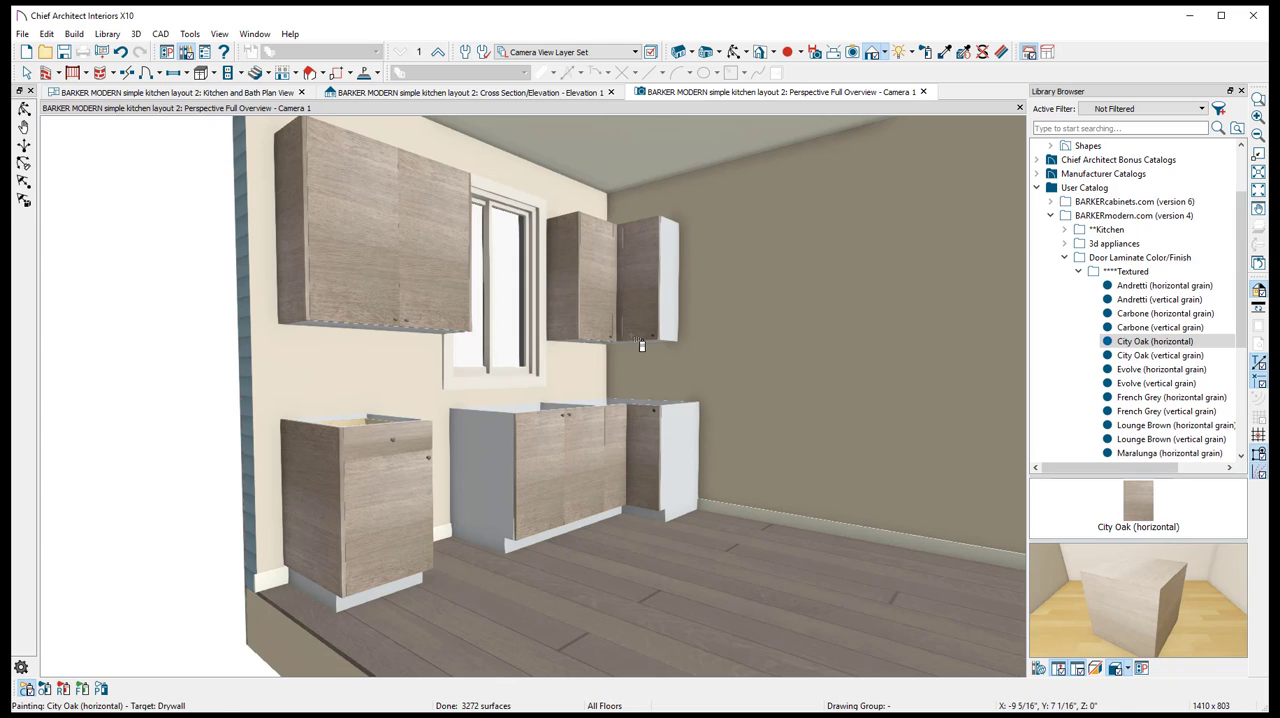
{"action": "key", "text": "Escape"}
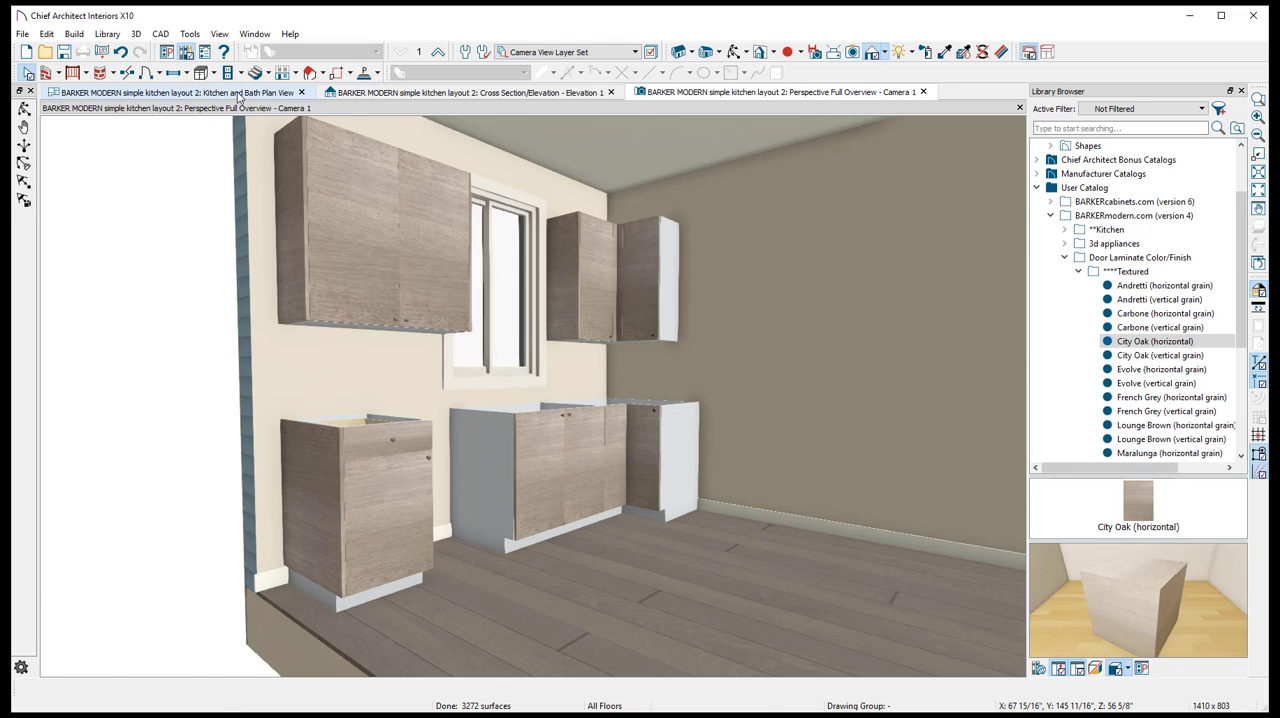
- Review the reference kitchen picture in the browser and return to the empty side wall in the Kitchen and Bath plan view
{"action": "left_click", "coordinate": [178, 92]}
{"action": "key", "text": "alt+Tab"}
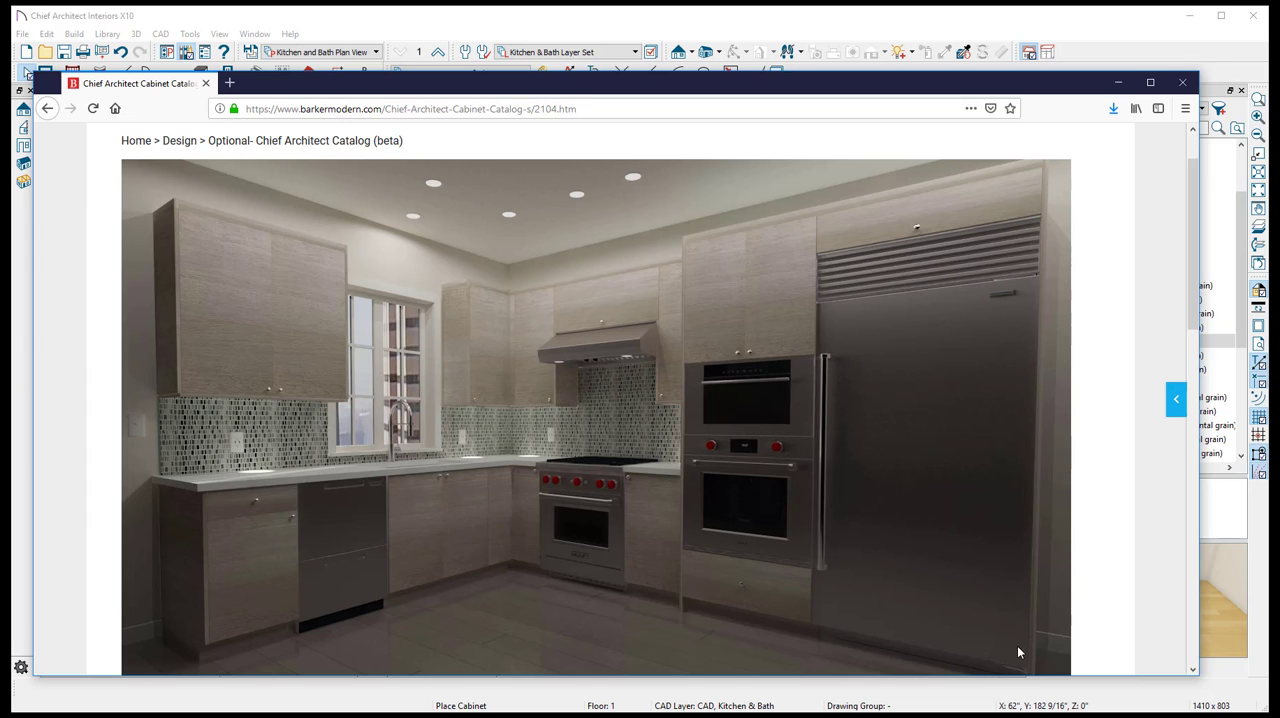
{"action": "left_click", "coordinate": [449, 18]}
{"action": "scroll", "coordinate": [764, 325], "scroll_direction": "down", "scroll_amount": 3}
{"action": "middle_click_drag", "start_coordinate": [826, 486], "coordinate": [526, 224]}
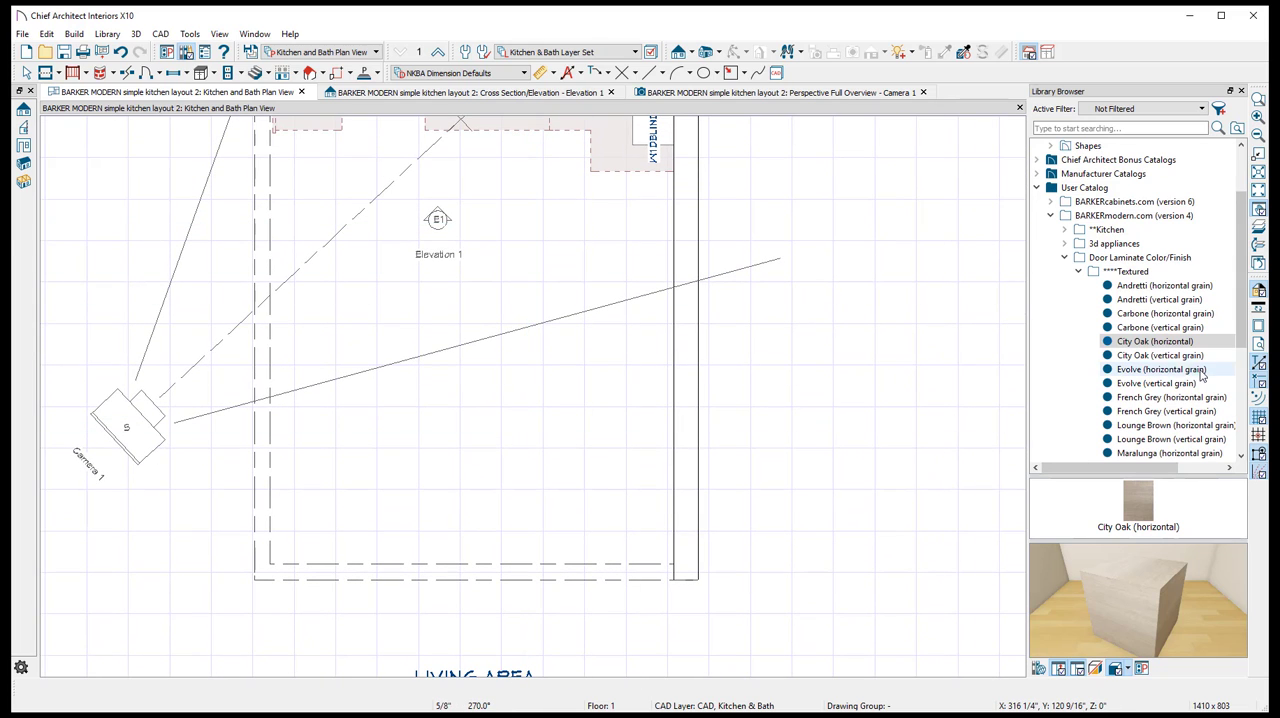
- Close the Door Laminate Color/Finish folders and open the Refrigerator Enclosure category of the tall kitchen cabinets in the BARKERmodern.com catalog
{"action": "scroll", "coordinate": [1160, 340], "scroll_direction": "down", "scroll_amount": 1}
{"action": "scroll", "coordinate": [1100, 300], "scroll_direction": "up", "scroll_amount": 1}
{"action": "left_click", "coordinate": [1078, 271]}
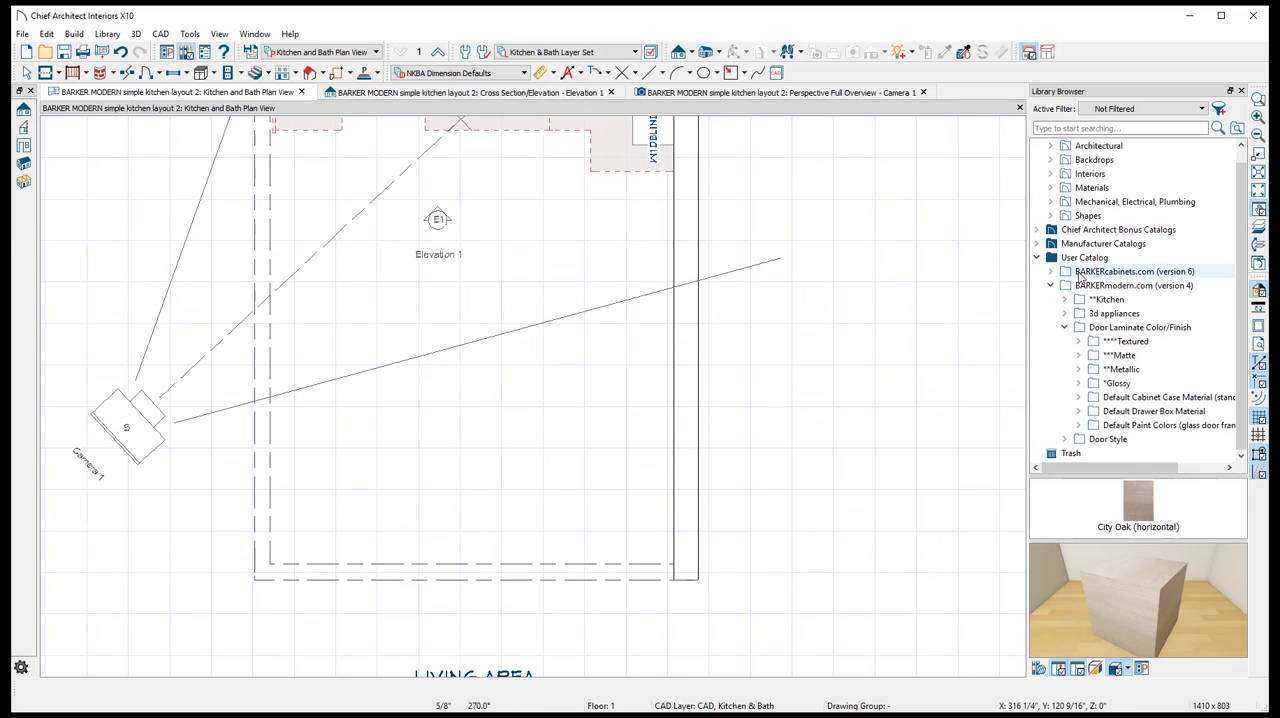
{"action": "left_click", "coordinate": [1068, 329]}
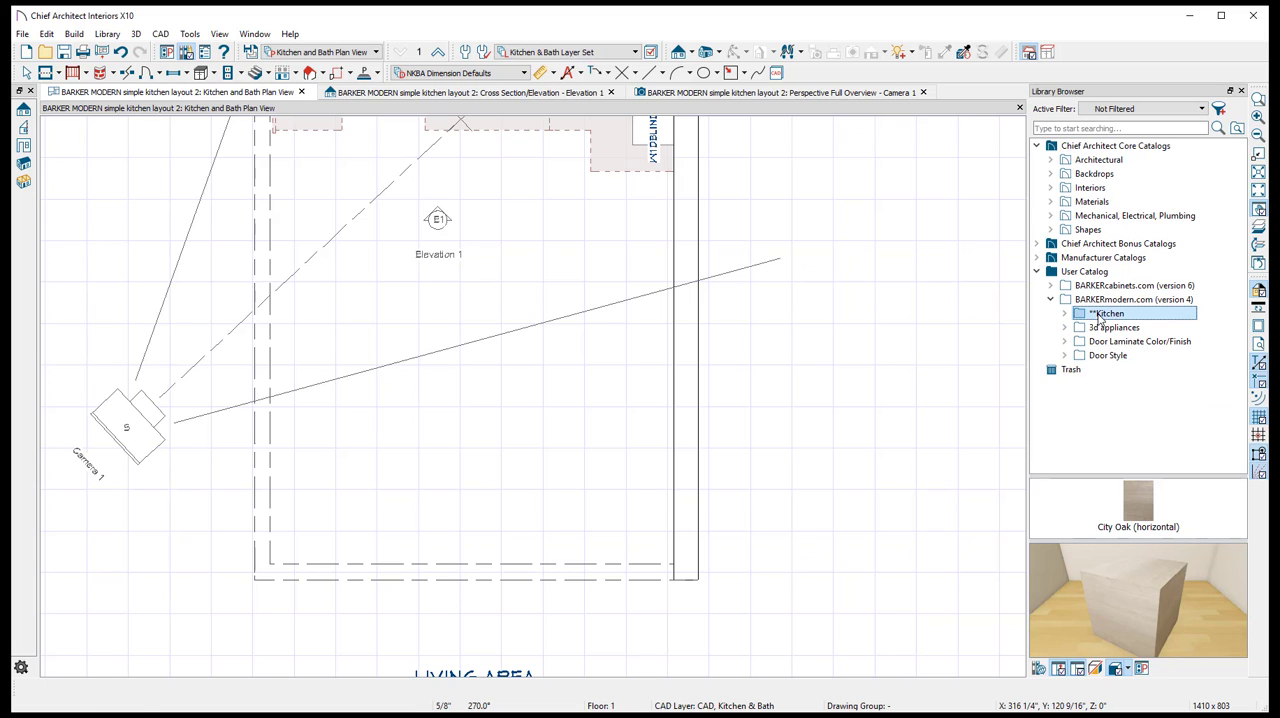
{"action": "double_click", "coordinate": [1106, 313]}
{"action": "left_click", "coordinate": [1113, 355]}
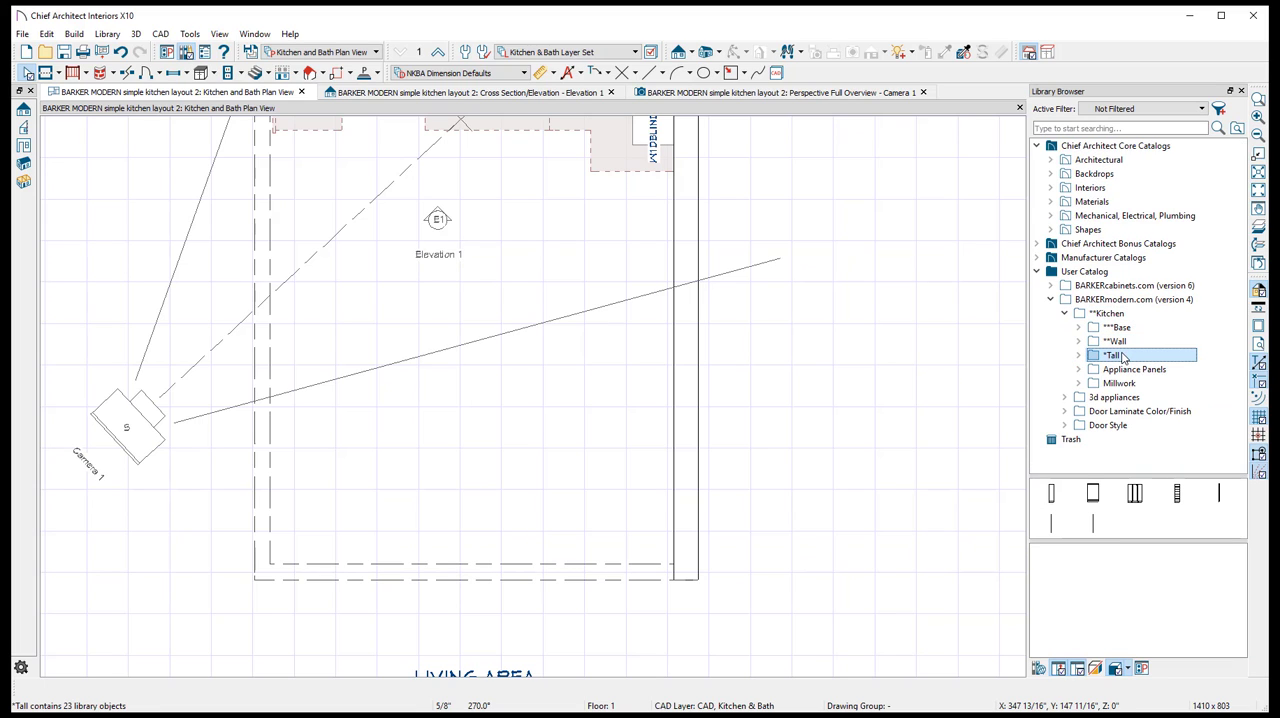
{"action": "double_click", "coordinate": [1122, 357]}
{"action": "scroll", "coordinate": [1126, 357], "scroll_direction": "down", "scroll_amount": 2}
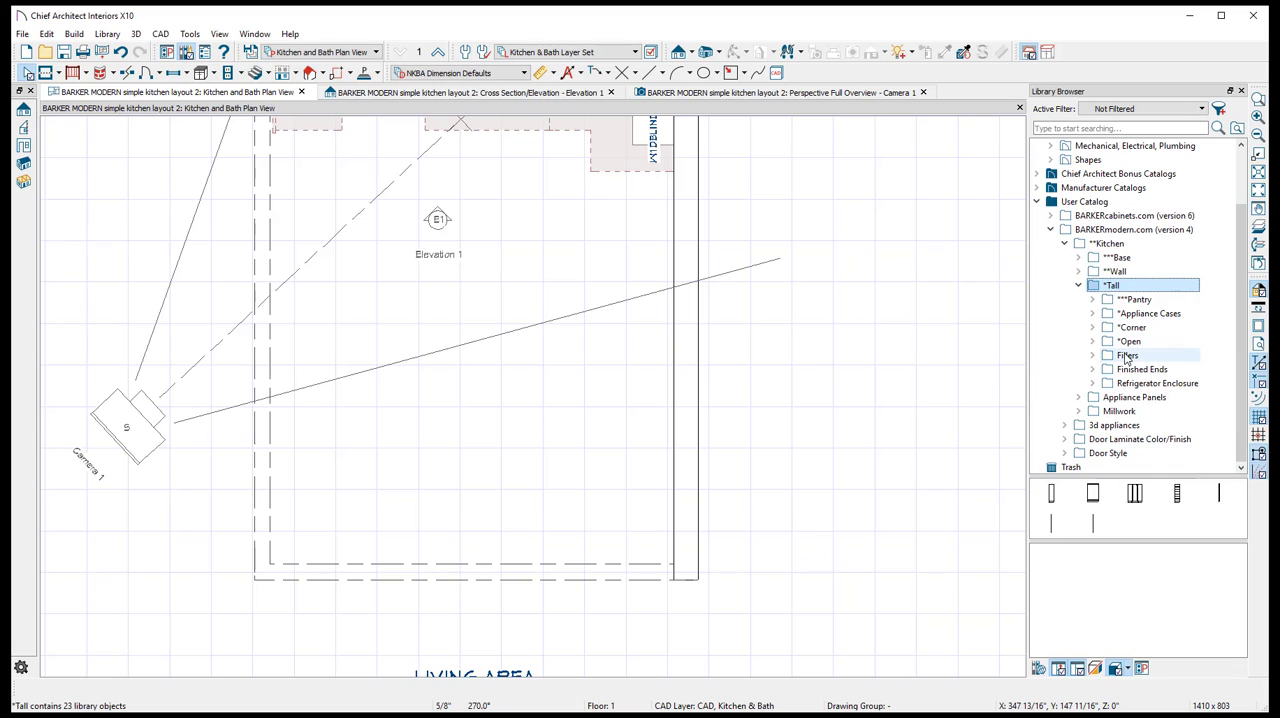
{"action": "double_click", "coordinate": [1150, 383]}
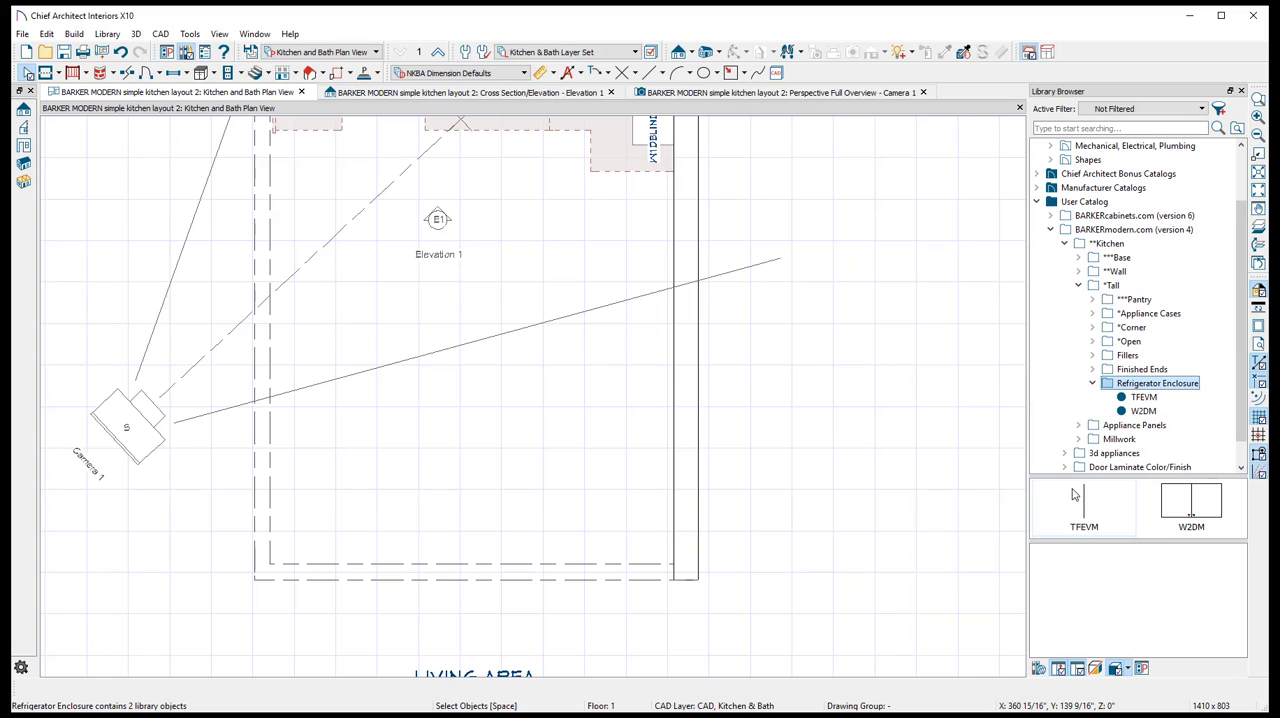
- Place a TFEVM refrigerator enclosure panel against the side wall near its open end and shift it slightly closer to that end
{"action": "left_click", "coordinate": [1140, 398]}
{"action": "left_click", "coordinate": [1143, 412]}
{"action": "left_click", "coordinate": [1142, 401]}
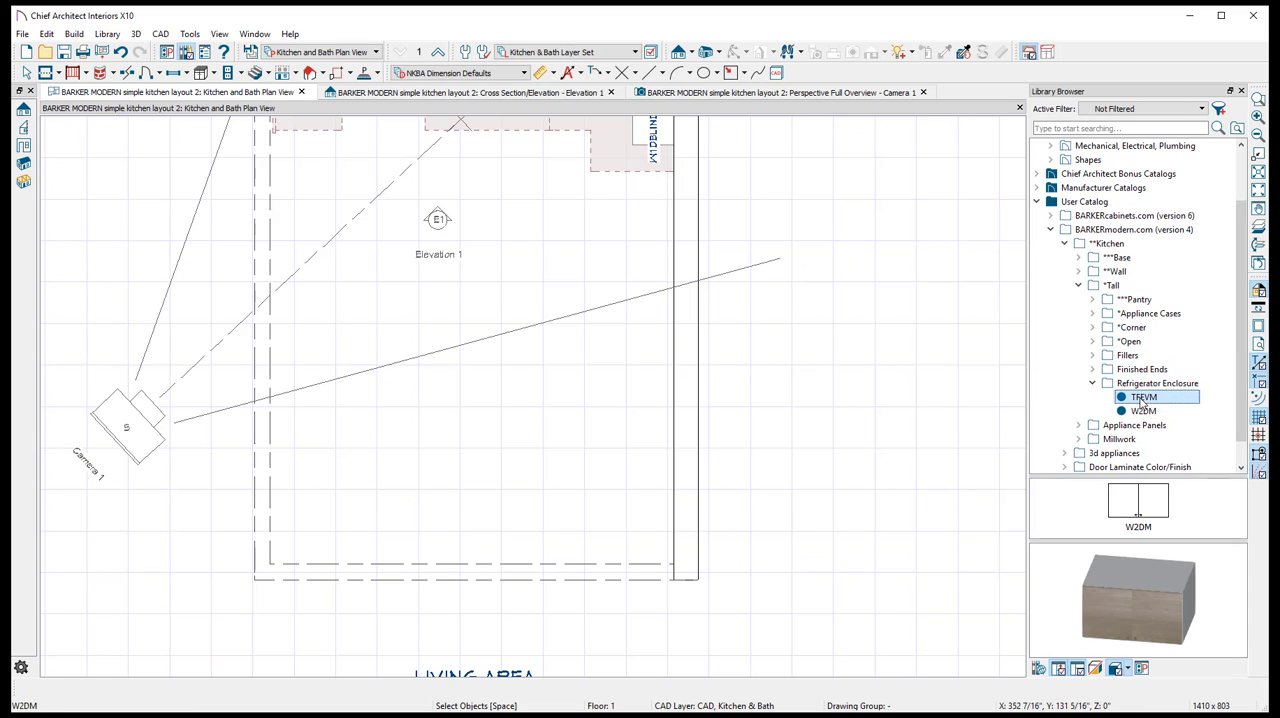
{"action": "left_click_drag", "start_coordinate": [1142, 401], "coordinate": [637, 541]}
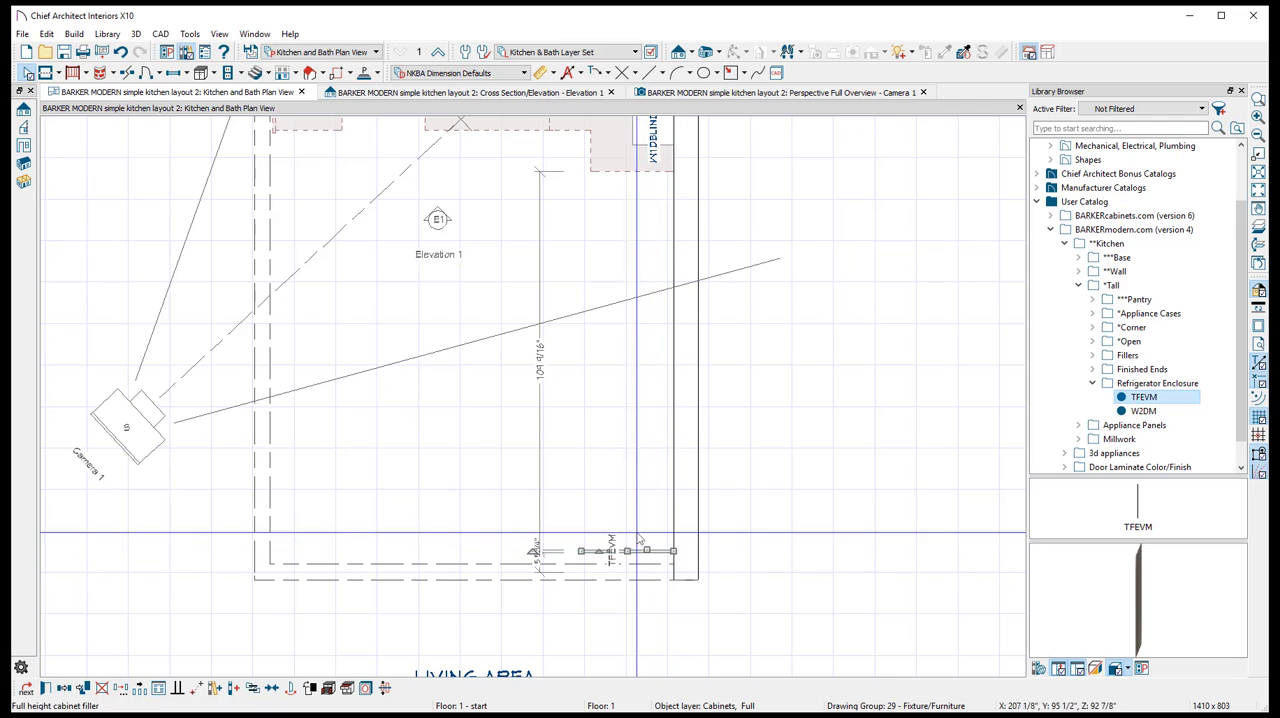
{"action": "scroll", "coordinate": [637, 541], "scroll_direction": "up", "scroll_amount": 4}
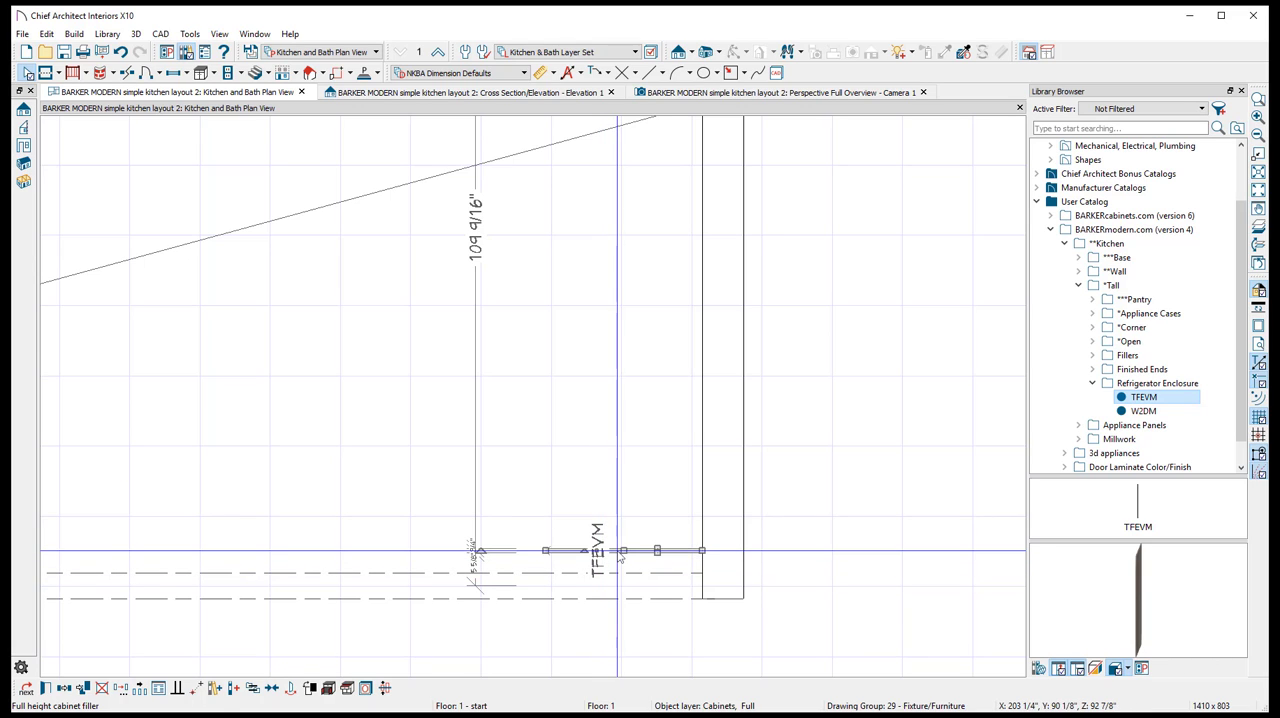
{"action": "left_click_drag", "start_coordinate": [621, 551], "coordinate": [622, 561]}
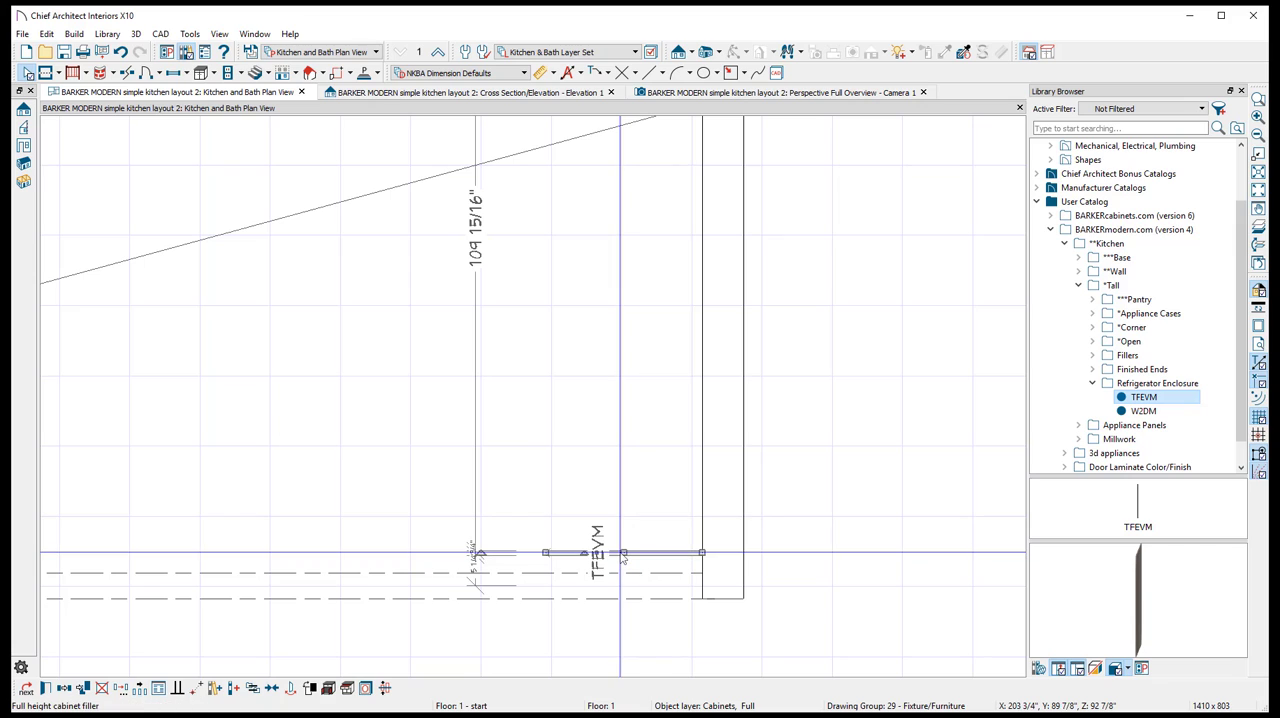
{"action": "left_click_drag", "start_coordinate": [622, 552], "coordinate": [622, 561]}
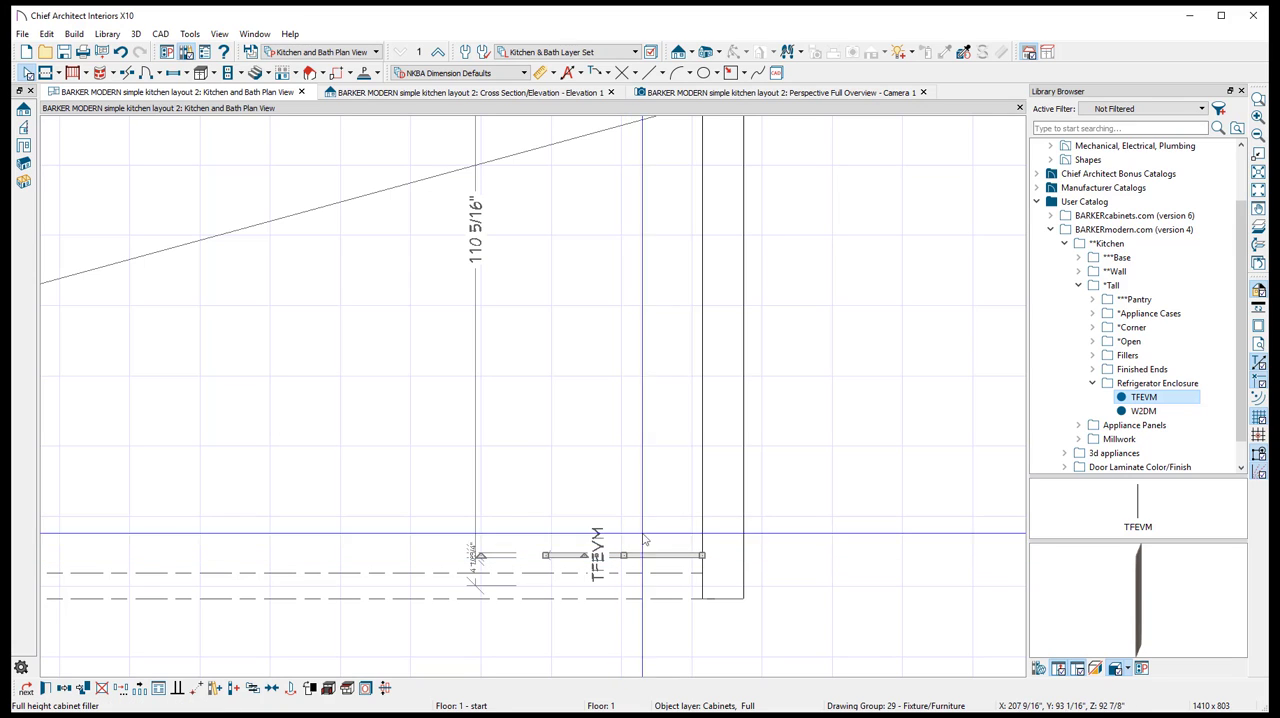
{"action": "scroll", "coordinate": [630, 548], "scroll_direction": "down", "scroll_amount": 1}
{"action": "scroll", "coordinate": [590, 547], "scroll_direction": "up", "scroll_amount": 2}
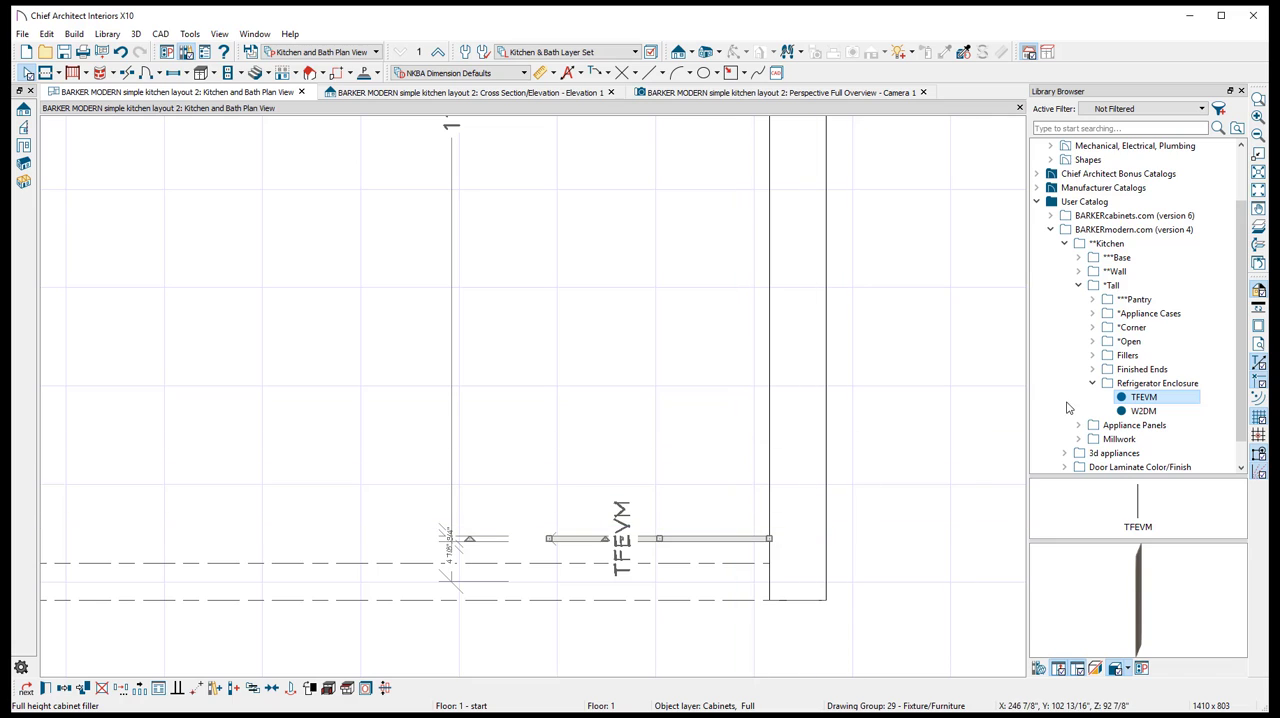
- Place a W2DM refrigerator wall cabinet against the side wall next to the TFEVM panel and check its specification
{"action": "left_click", "coordinate": [1152, 412]}
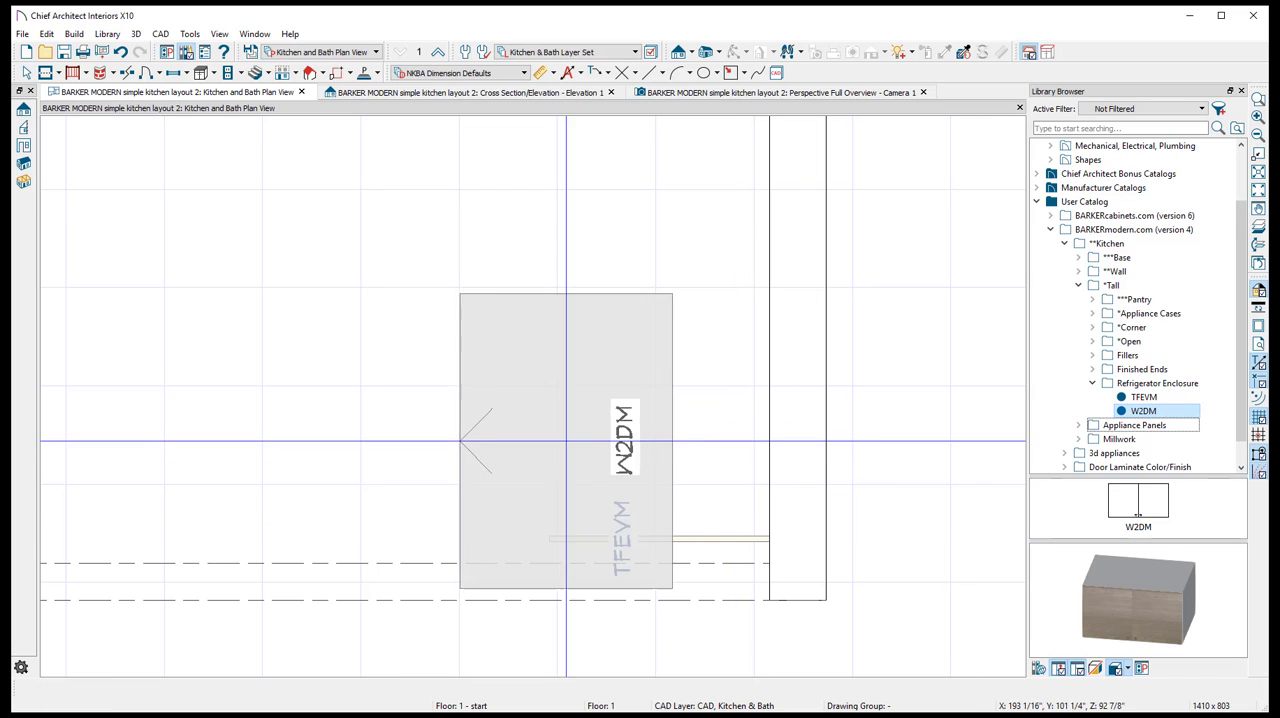
{"action": "left_click", "coordinate": [654, 422]}
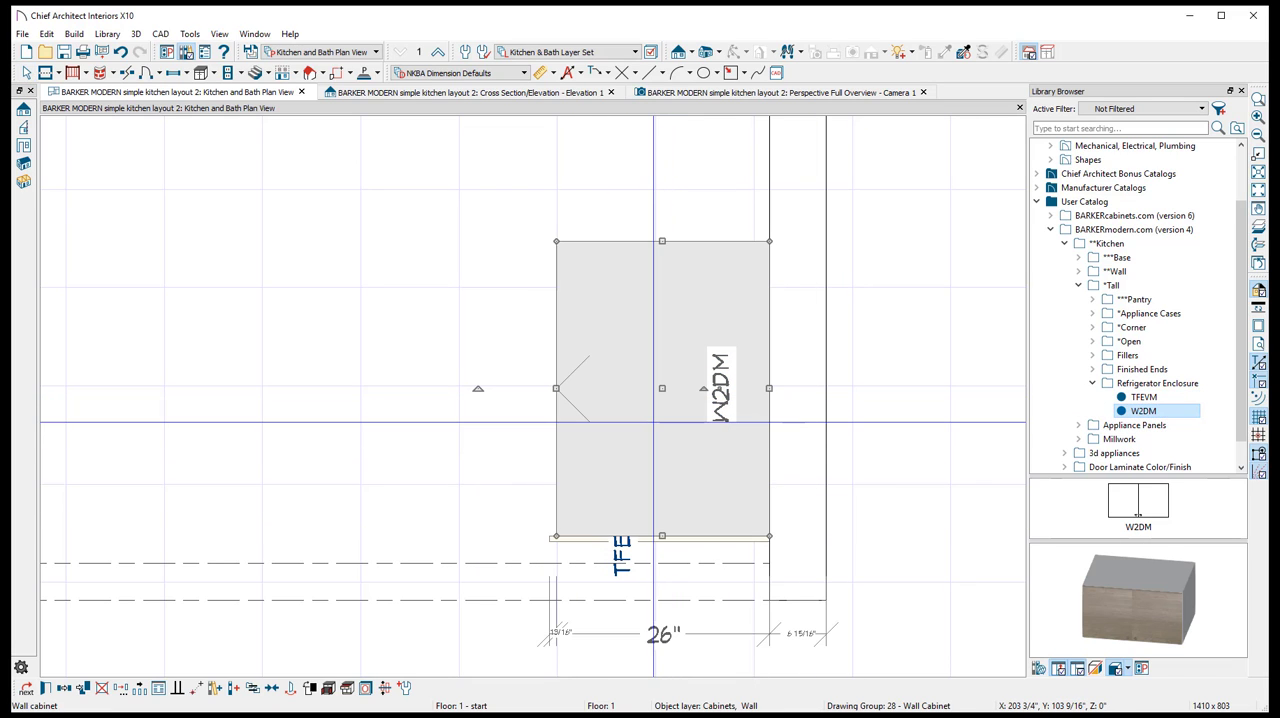
{"action": "double_click", "coordinate": [654, 422]}
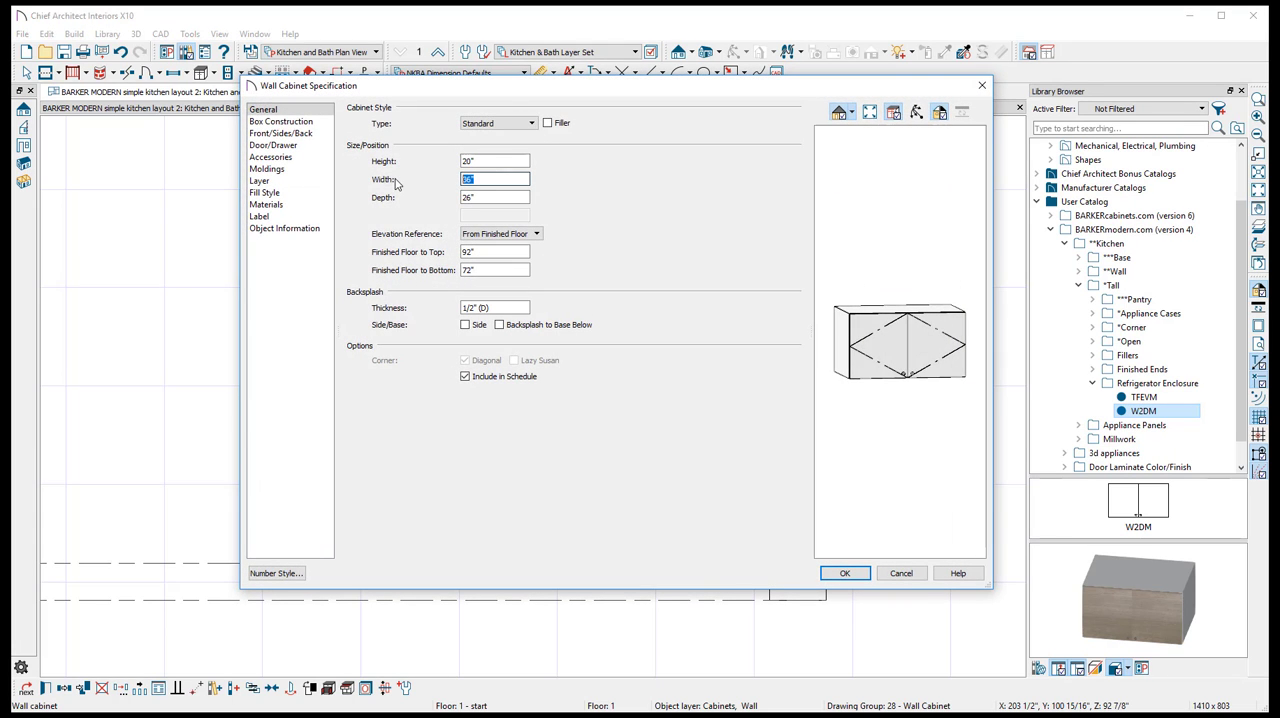
{"action": "left_click", "coordinate": [901, 573]}
- Examine the refrigerator enclosure in the perspective overview and compare it with the reference kitchen picture in the browser
{"action": "left_click", "coordinate": [657, 92]}
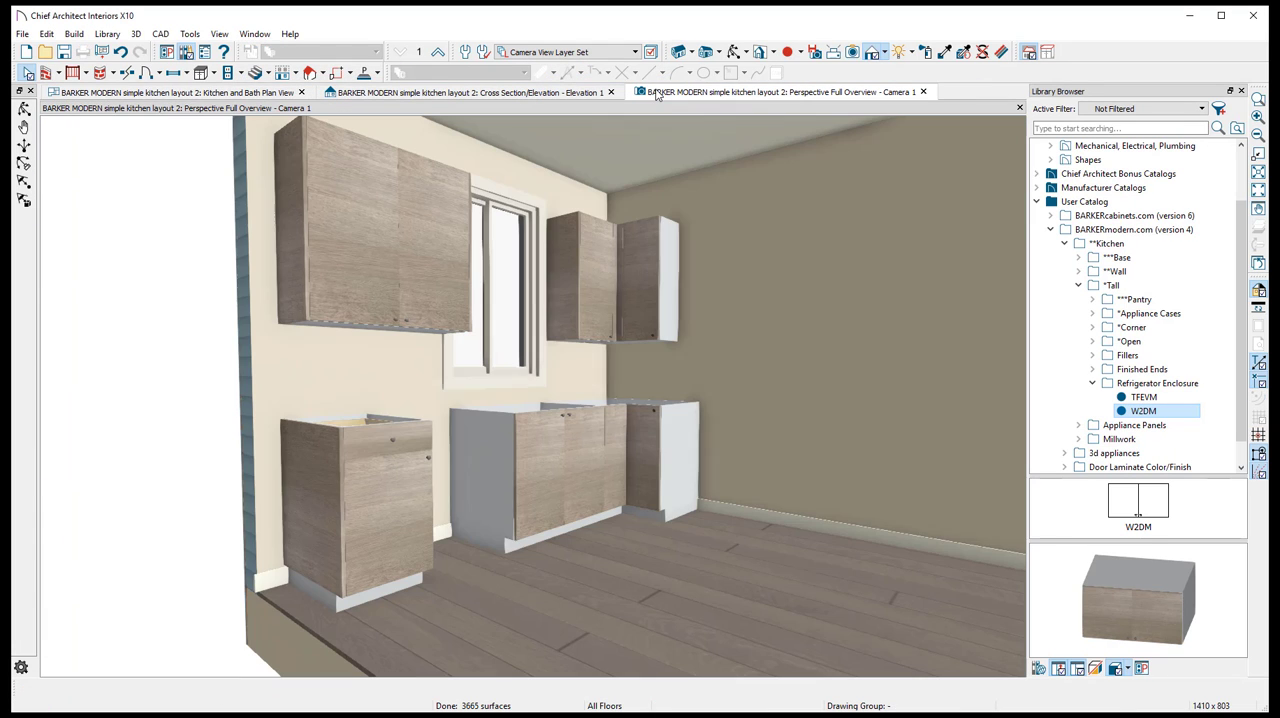
{"action": "middle_click_drag", "start_coordinate": [830, 217], "coordinate": [741, 197]}
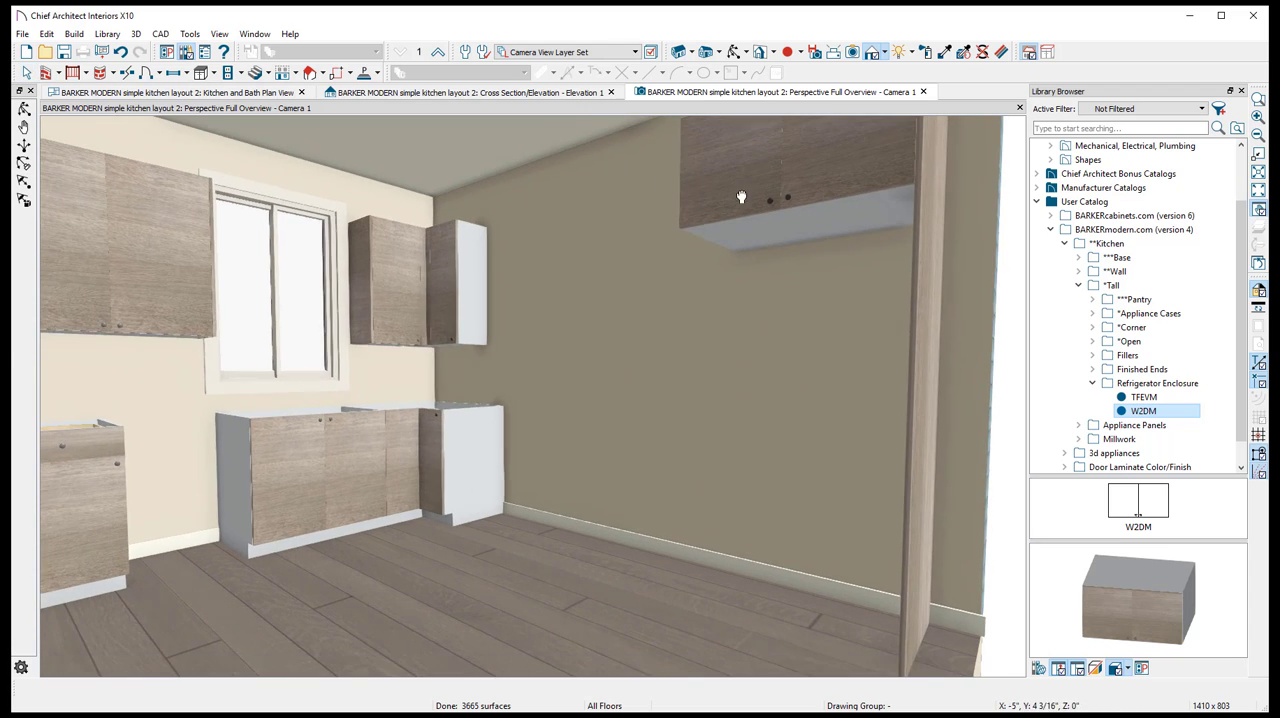
{"action": "scroll", "coordinate": [752, 285], "scroll_direction": "down", "scroll_amount": 3}
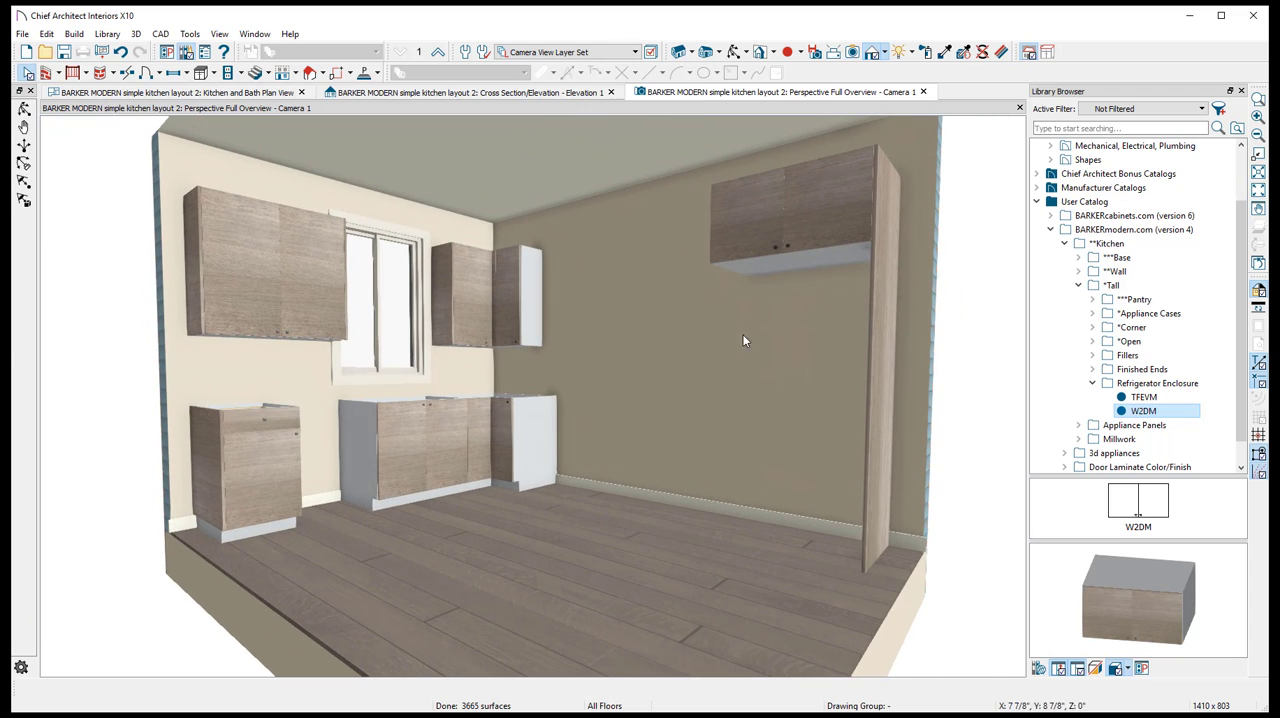
{"action": "left_click", "coordinate": [883, 272]}
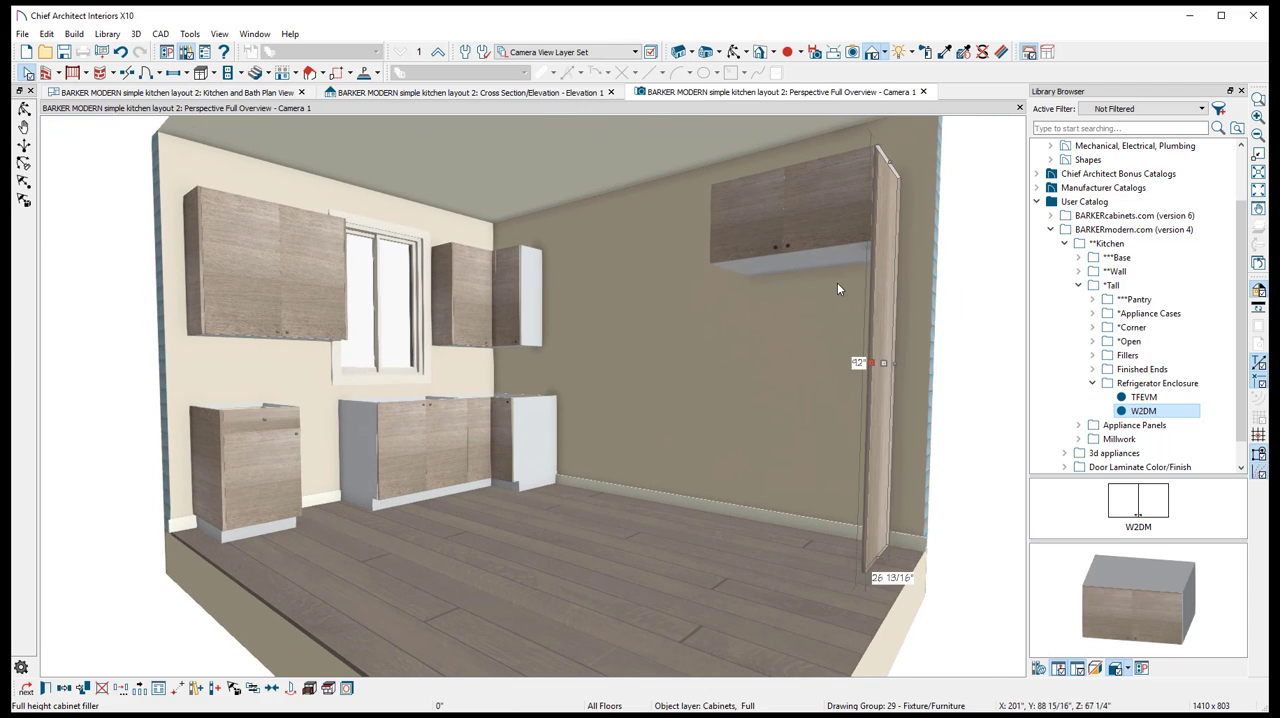
{"action": "left_click", "coordinate": [734, 53]}
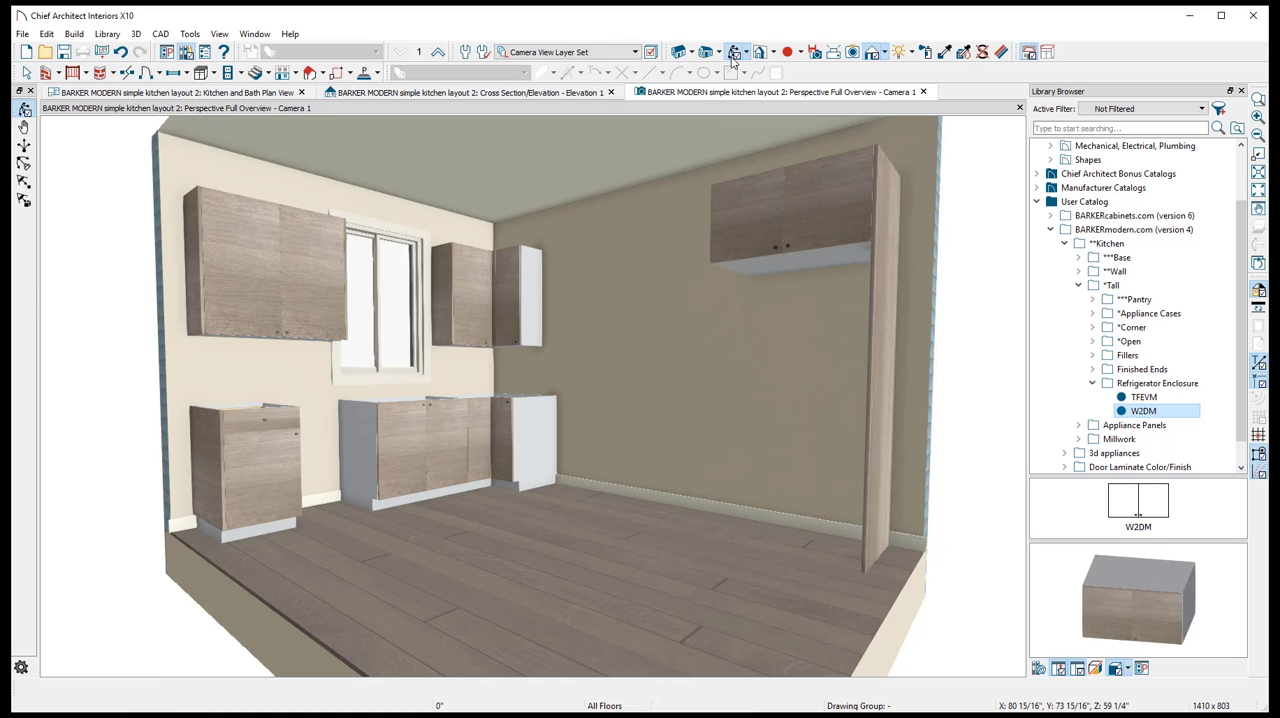
{"action": "left_click_drag", "start_coordinate": [677, 214], "coordinate": [675, 294]}
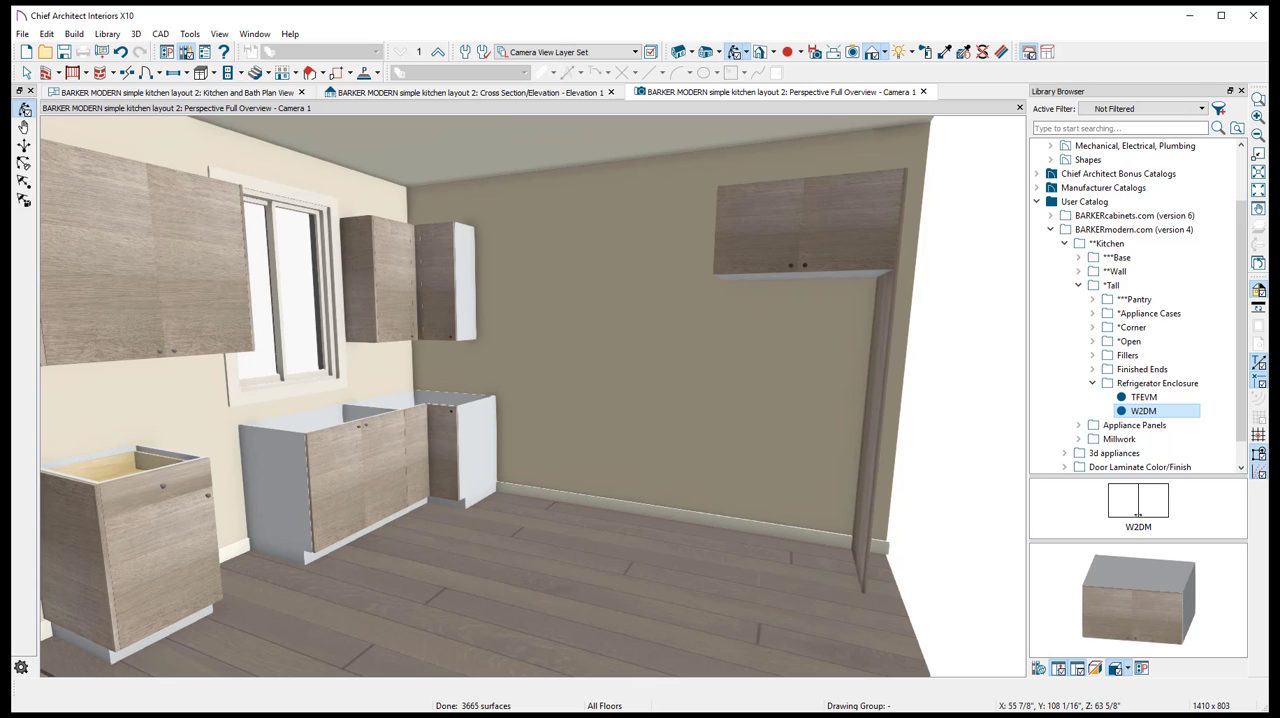
{"action": "key", "text": "alt+Tab"}
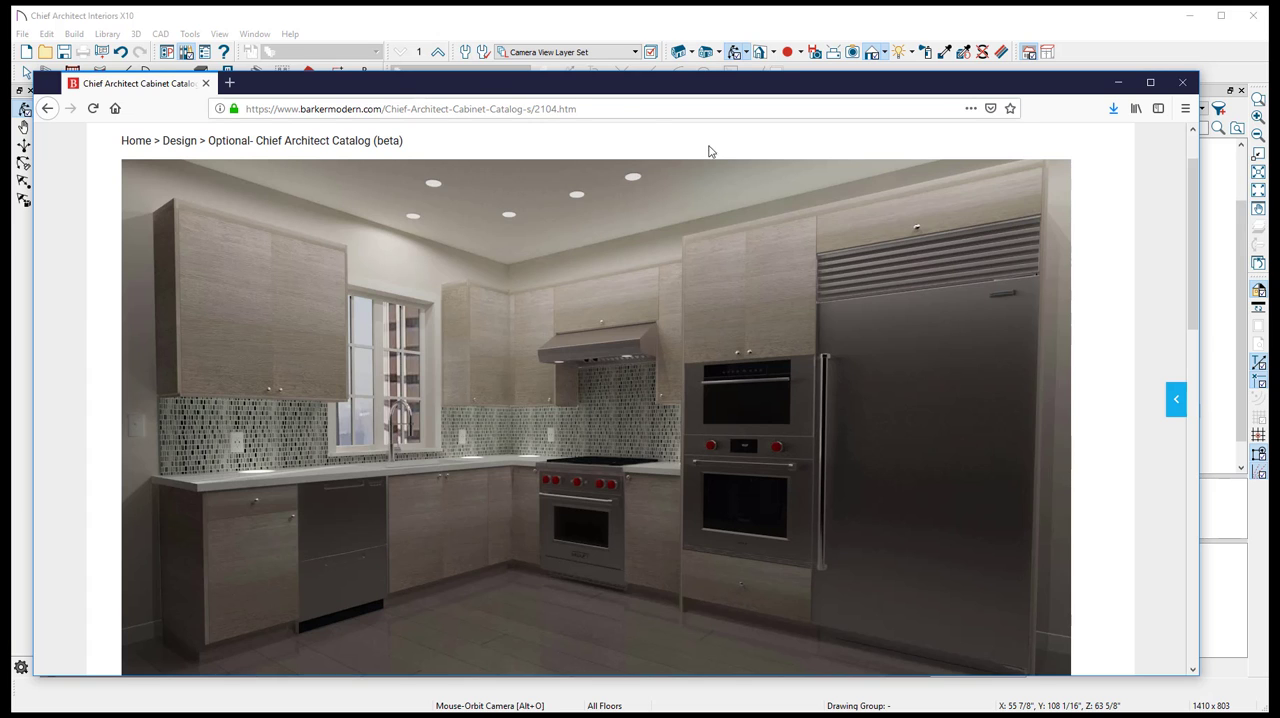
{"action": "left_click", "coordinate": [603, 25]}
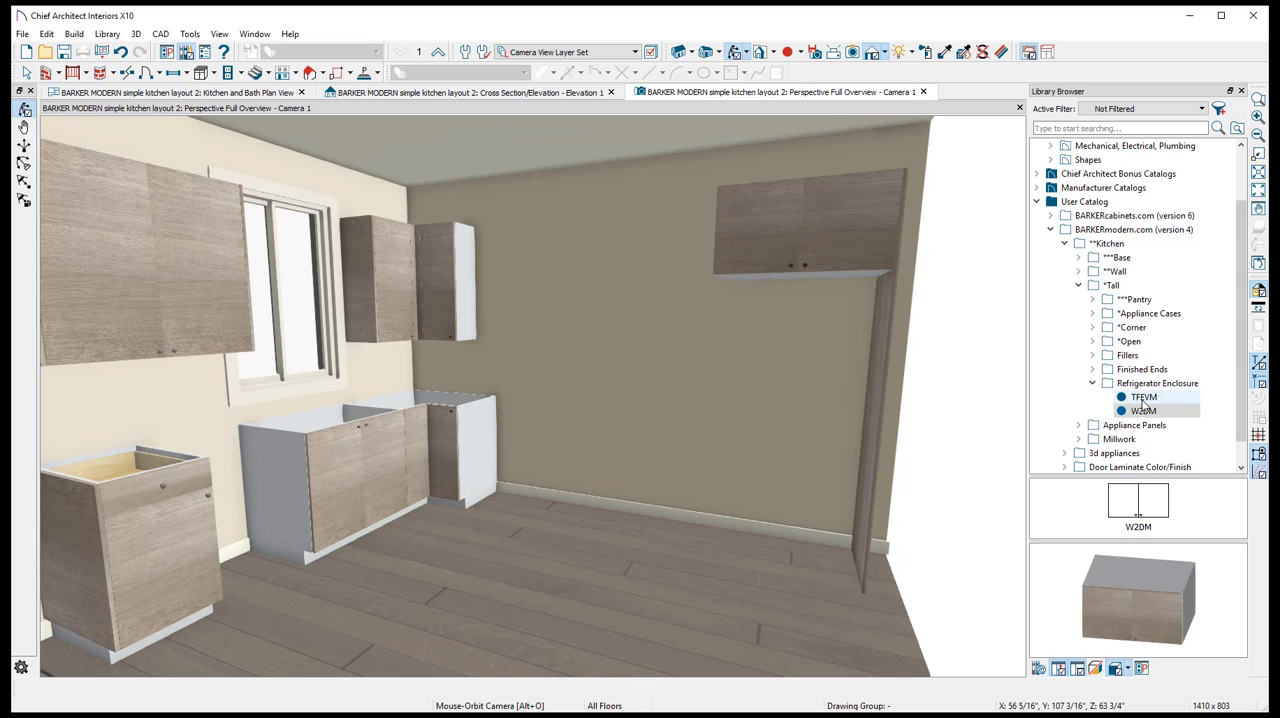
- Replace the W2DM cabinet beside the TFEVM panel with a W1DFLIPUPAVENTOSHKXSM flip-up wall cabinet from the Standard wall category
{"action": "left_click", "coordinate": [833, 232]}
{"action": "key", "text": "Delete"}
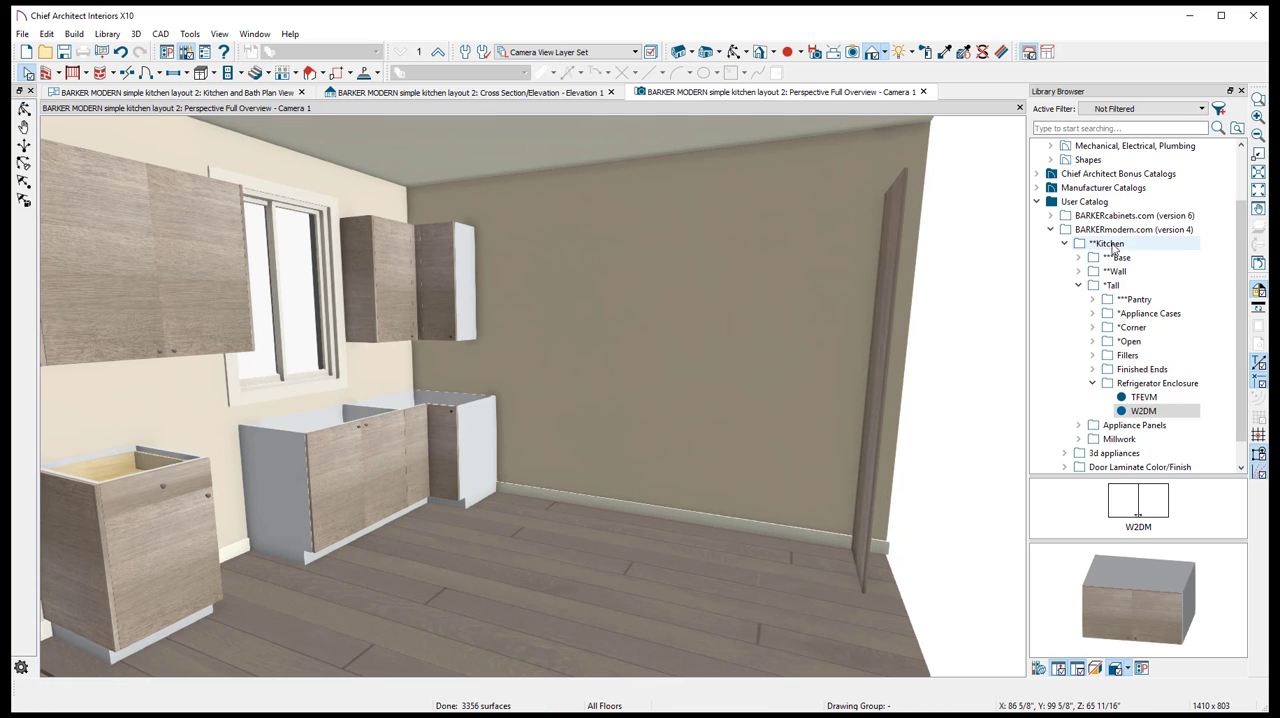
{"action": "double_click", "coordinate": [1114, 271]}
{"action": "double_click", "coordinate": [1138, 285]}
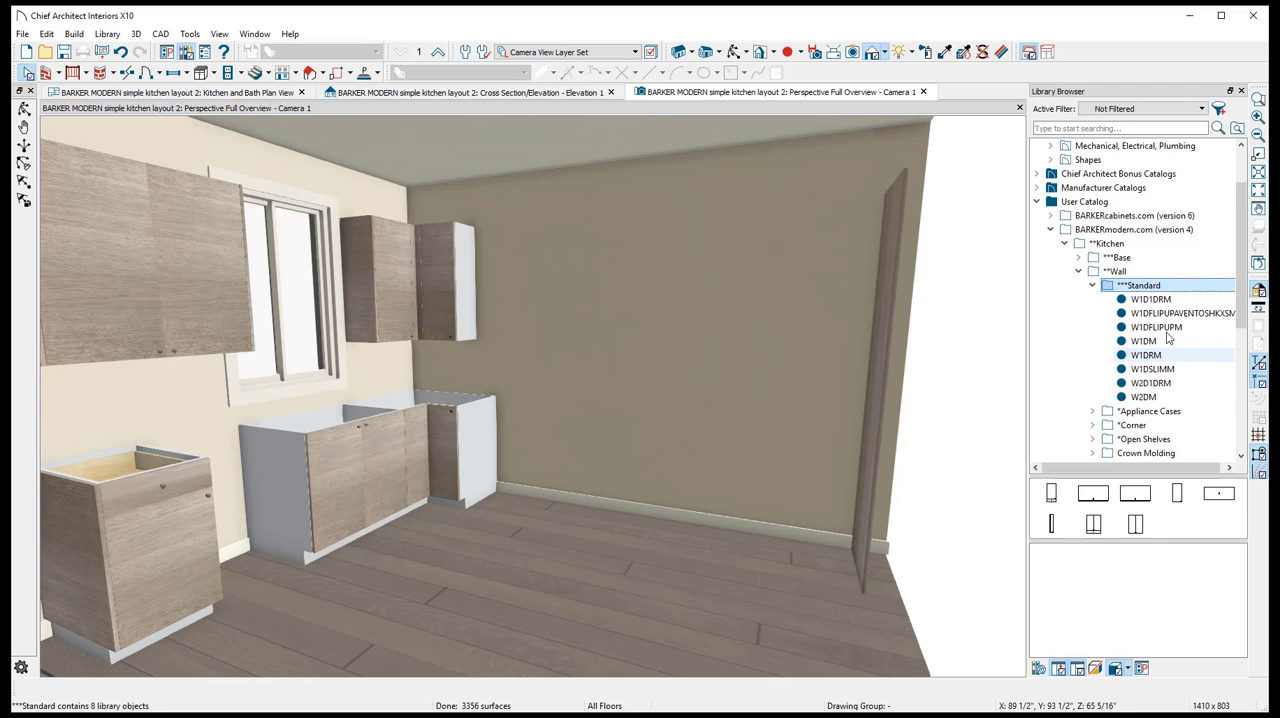
{"action": "left_click", "coordinate": [1178, 314]}
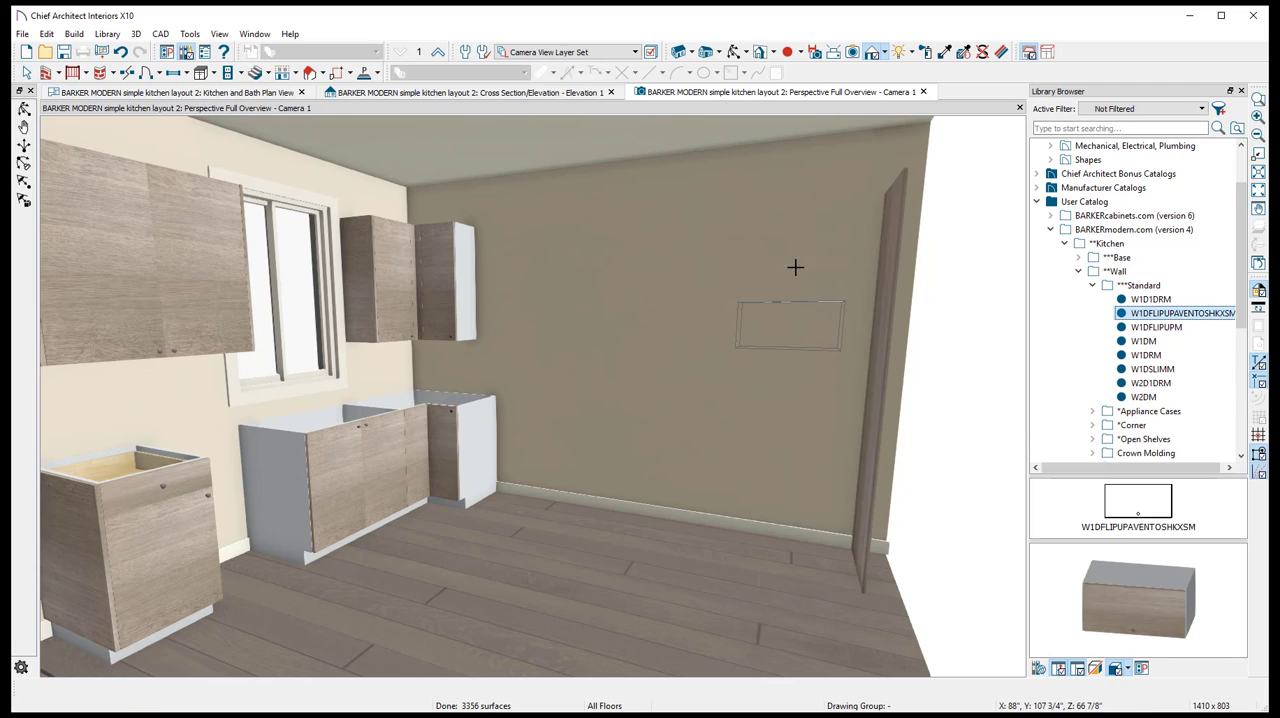
{"action": "left_click", "coordinate": [810, 293]}
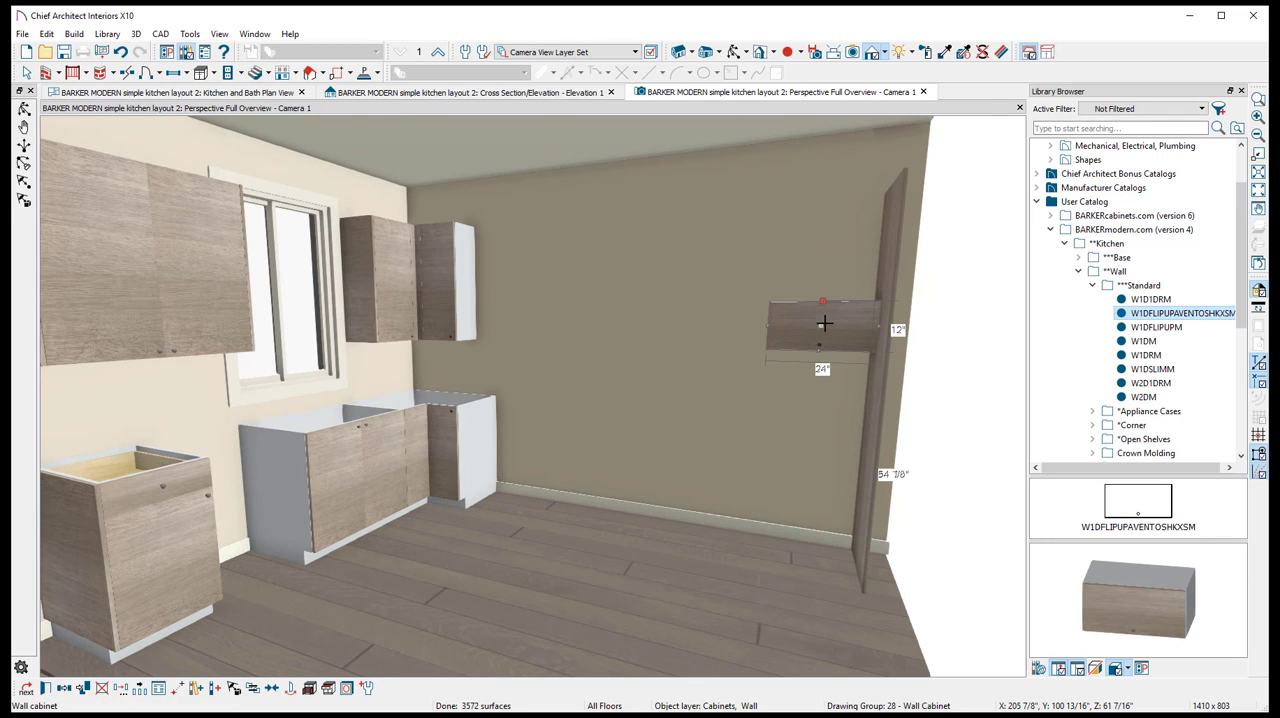
- Set the flip-up cabinet's width to 36" and depth to 26", and raise it to the top of the tall panel
{"action": "double_click", "coordinate": [830, 329]}
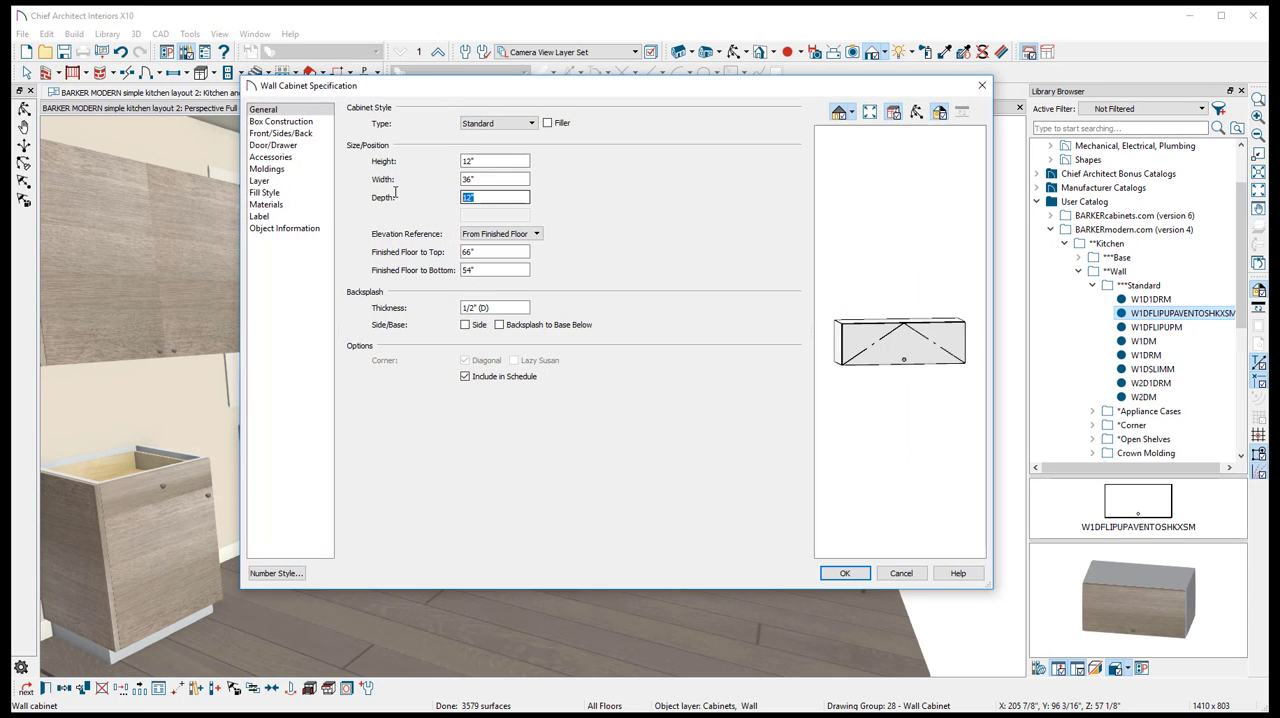
{"action": "type", "text": "26"}
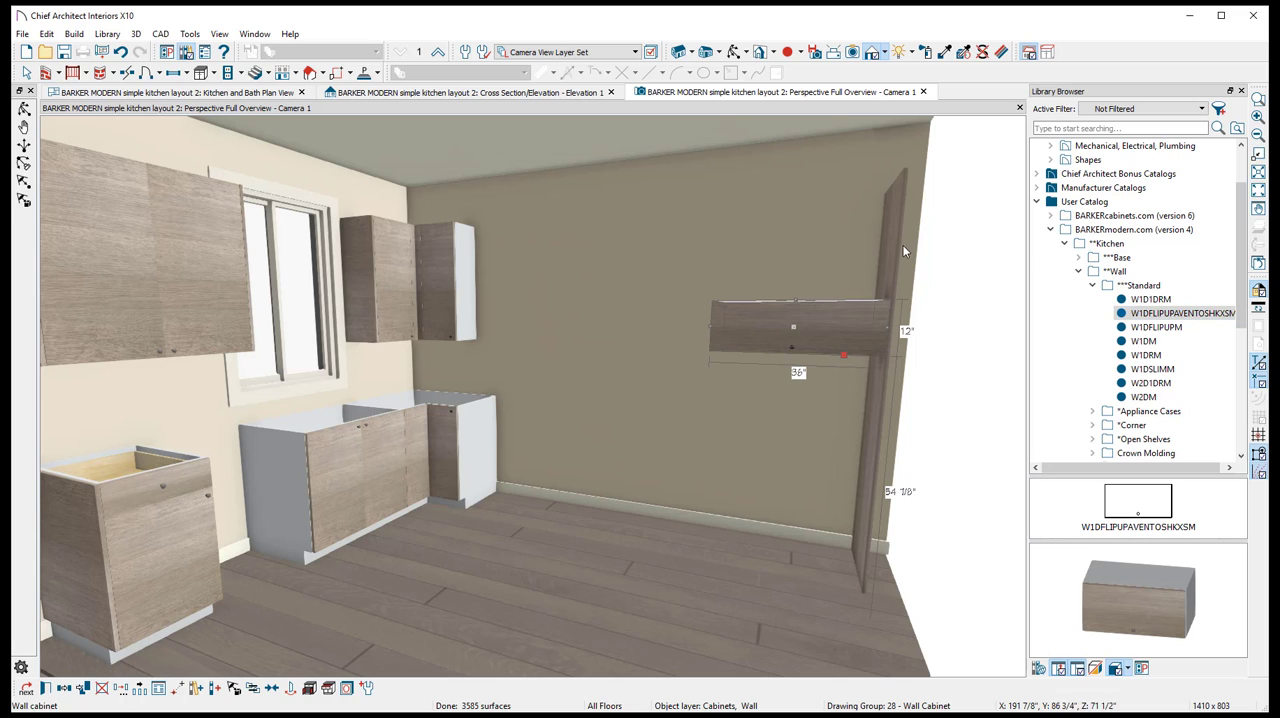
{"action": "left_click_drag", "start_coordinate": [792, 328], "coordinate": [801, 209]}
- Create a cross section/elevation view facing the side wall with the refrigerator enclosure from the Kitchen and Bath plan view
{"action": "left_click", "coordinate": [520, 93]}
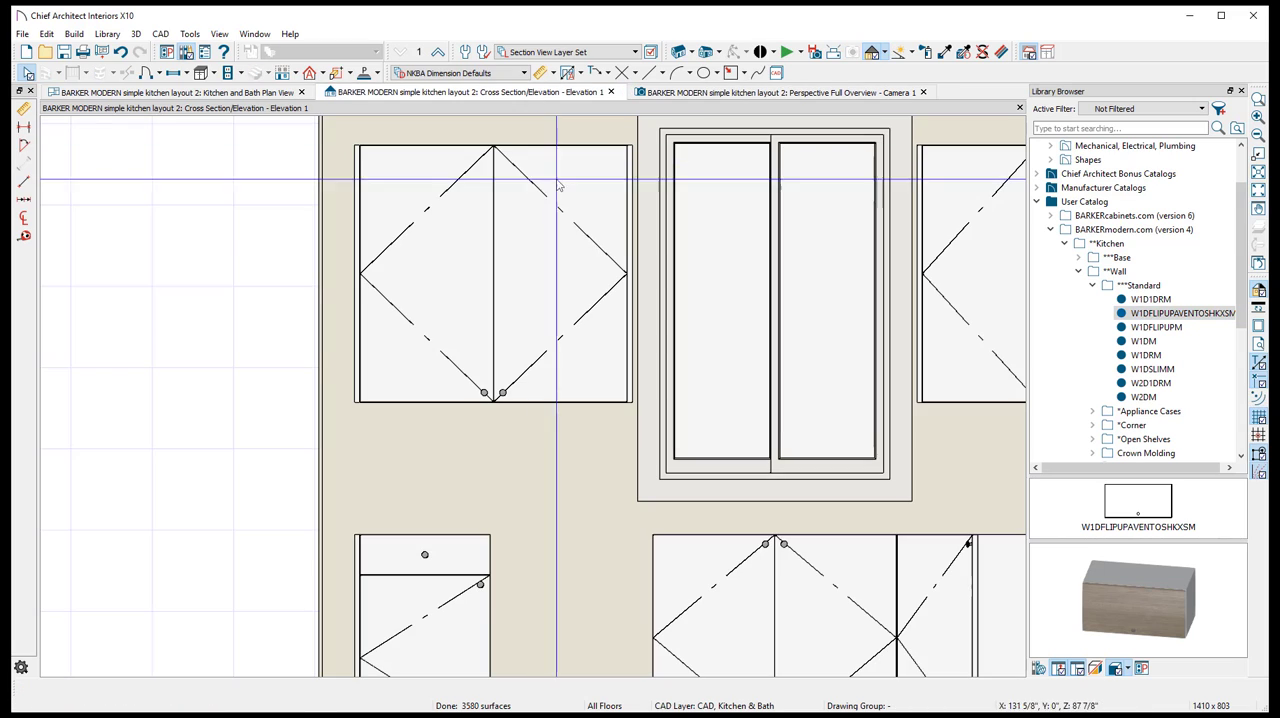
{"action": "left_click", "coordinate": [195, 93]}
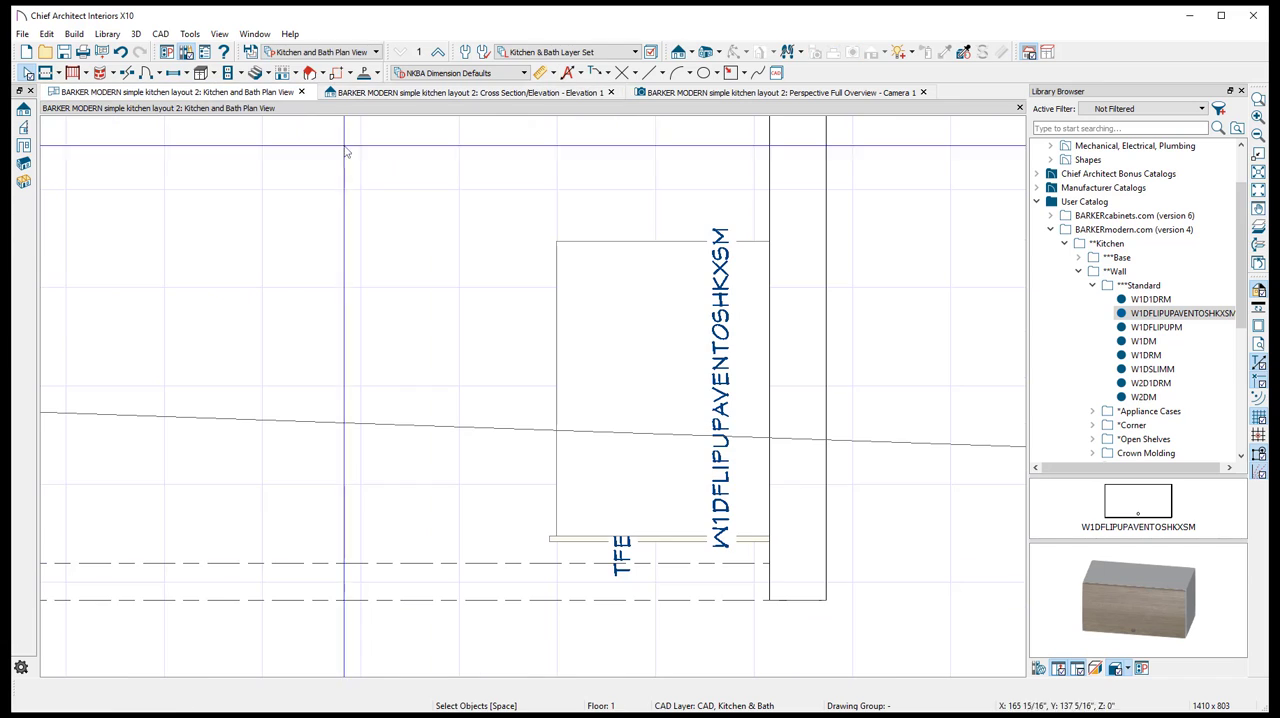
{"action": "left_click", "coordinate": [686, 54]}
{"action": "left_click_drag", "start_coordinate": [346, 333], "coordinate": [567, 334]}
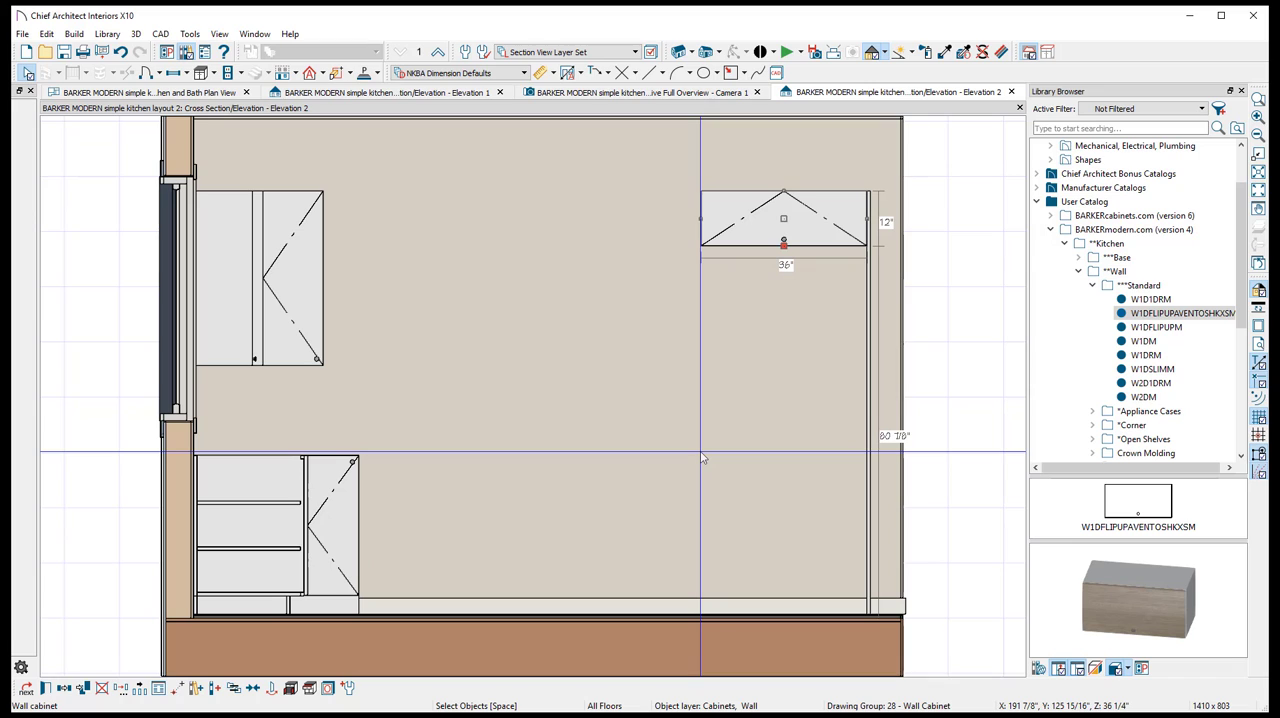
- Copy the TFEVM panel and position the copy on the side wall between the corner cabinets and the flip-up cabinet
{"action": "left_click", "coordinate": [869, 330]}
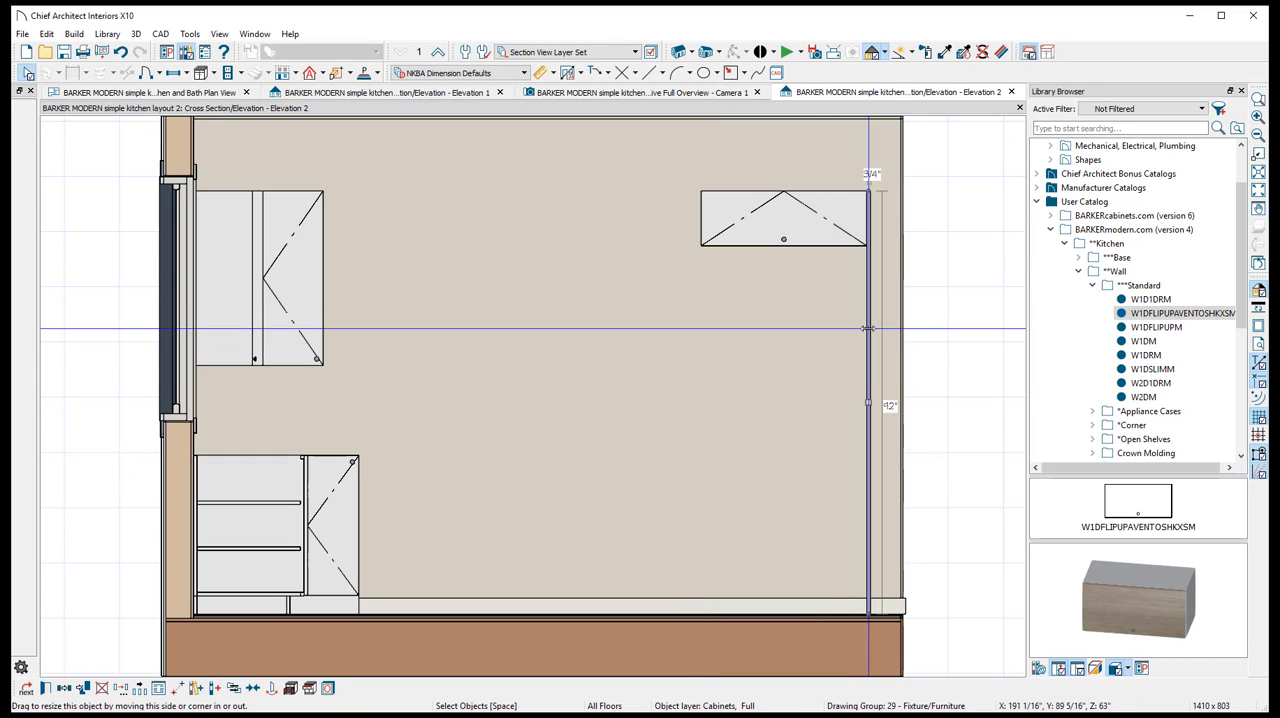
{"action": "key", "text": "ctrl+v"}
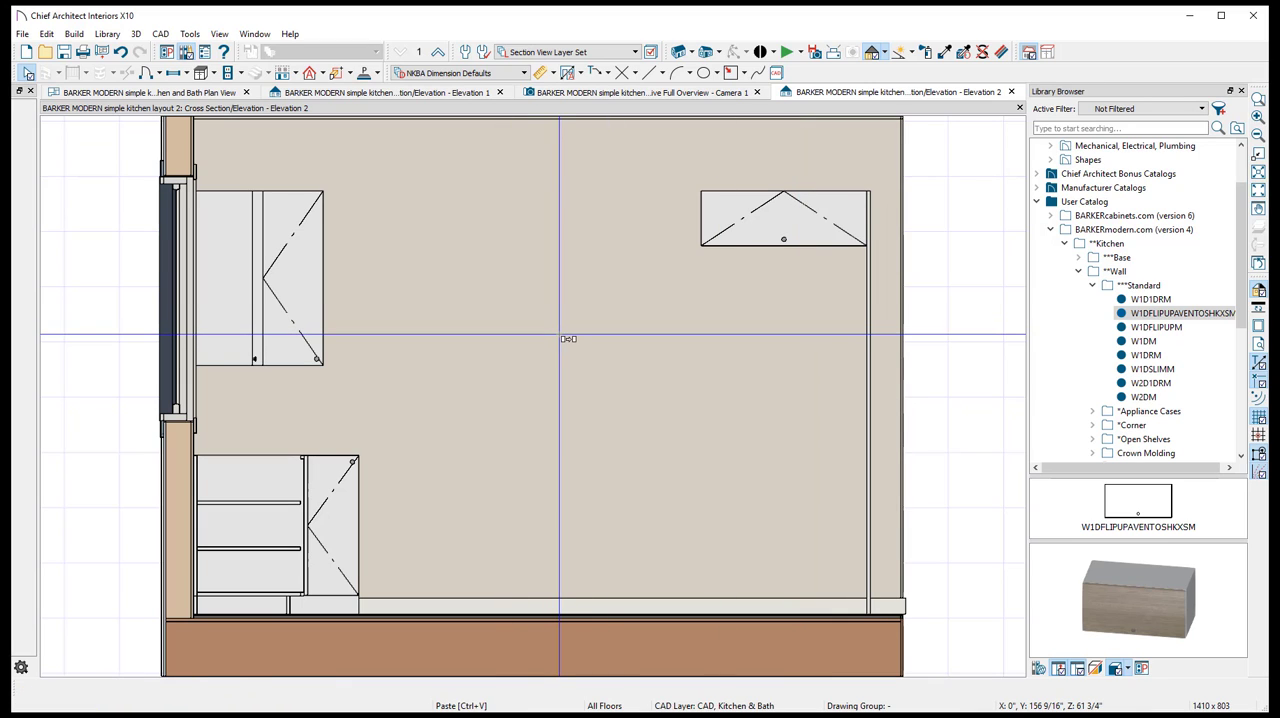
{"action": "left_click", "coordinate": [562, 339]}
{"action": "left_click", "coordinate": [559, 332]}
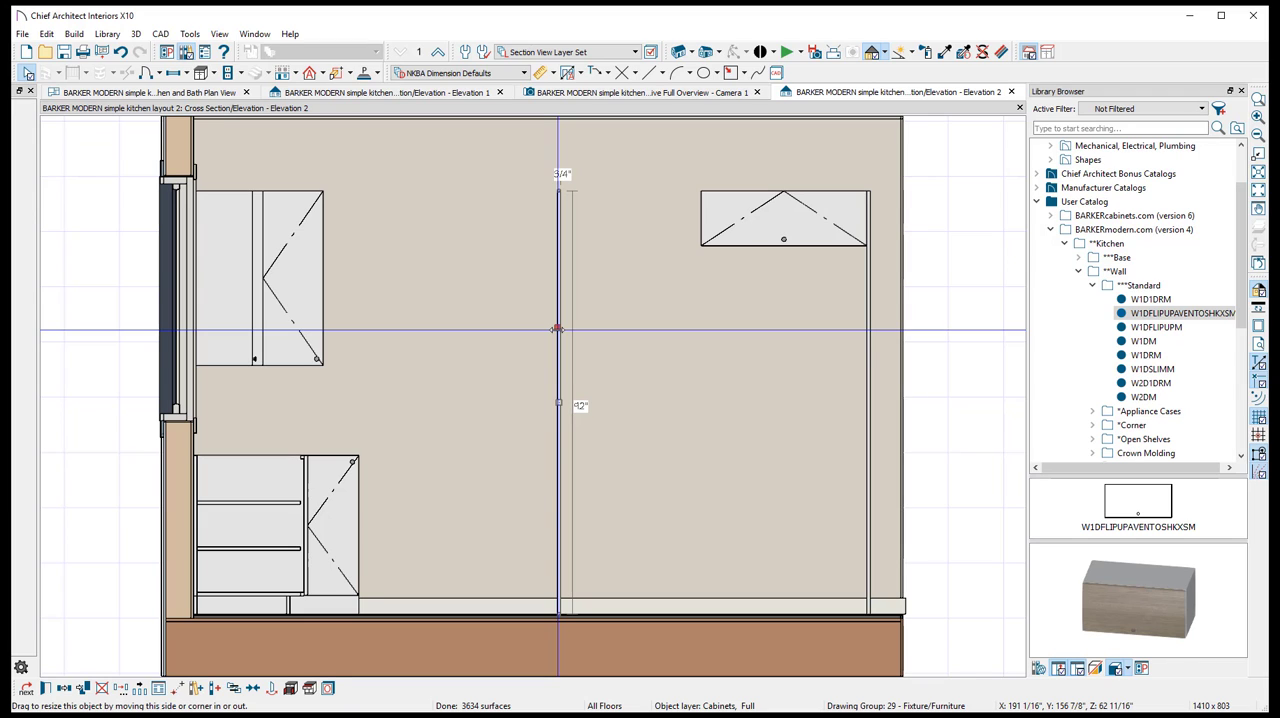
{"action": "left_click_drag", "start_coordinate": [558, 403], "coordinate": [571, 404]}
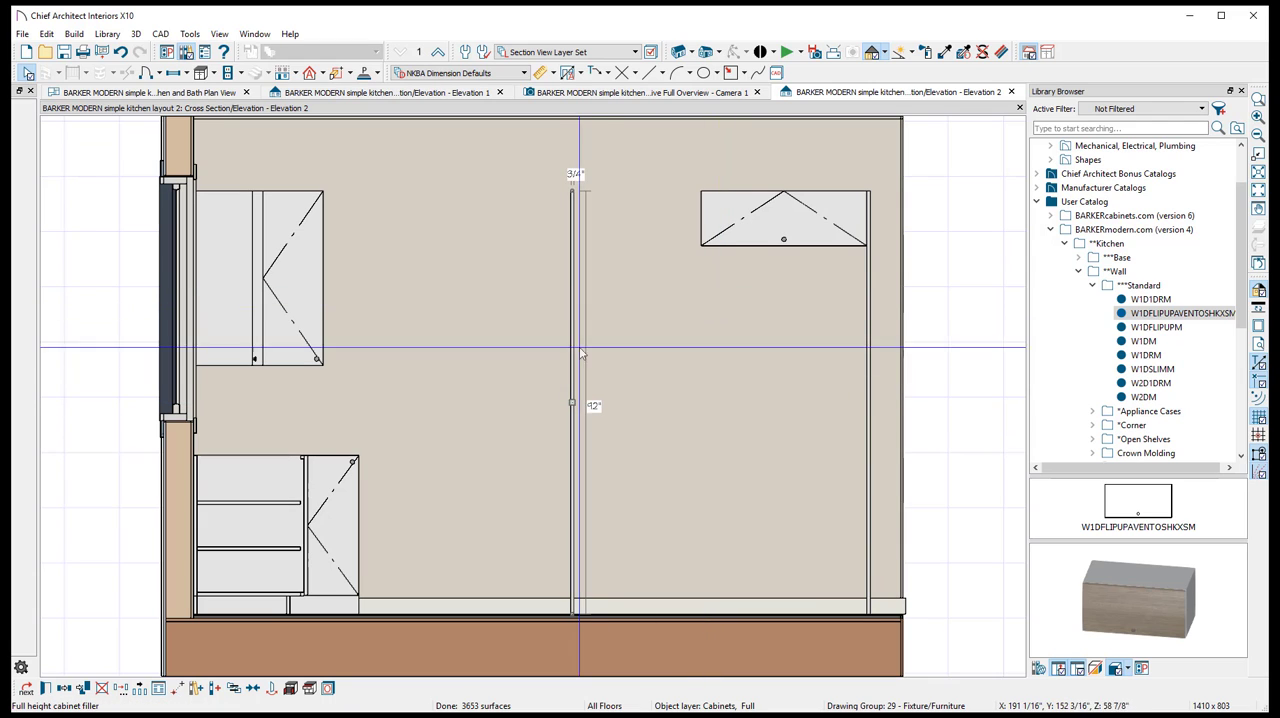
{"action": "left_click_drag", "start_coordinate": [575, 403], "coordinate": [511, 403]}
{"action": "scroll", "coordinate": [532, 386], "scroll_direction": "up", "scroll_amount": 1}
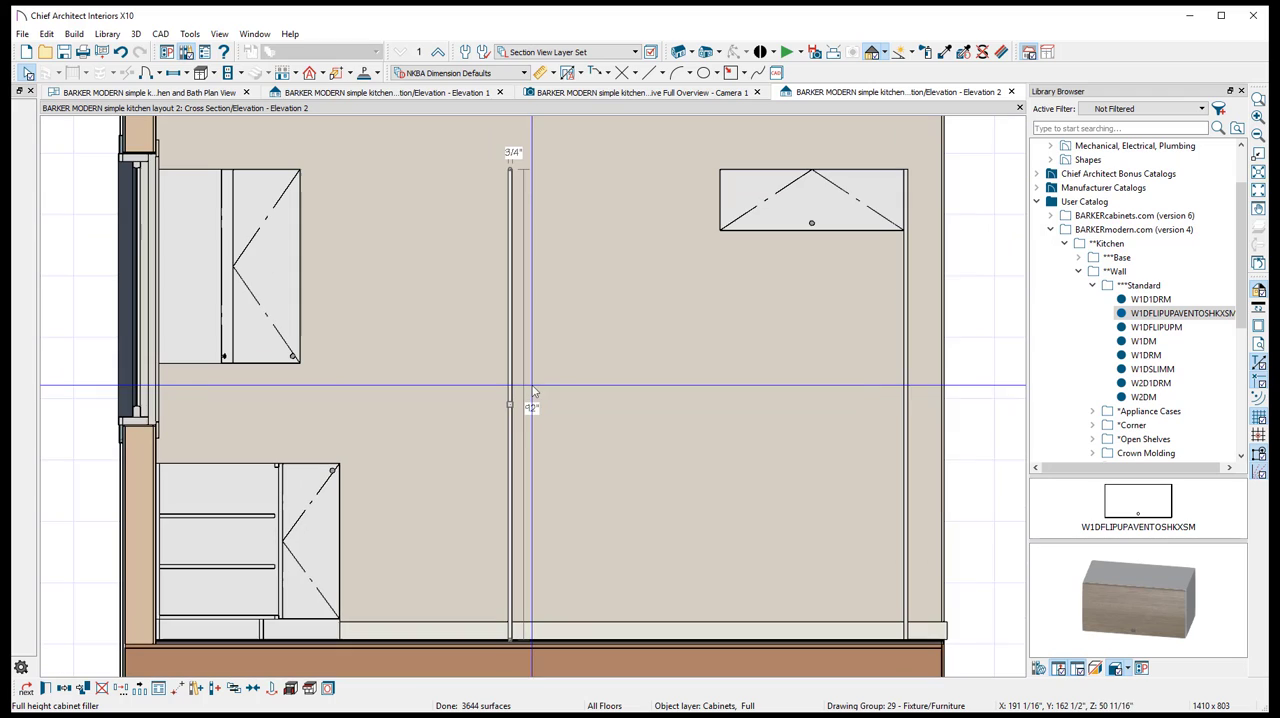
- Move the copied TFEVM panel against the open side of the flip-up cabinet and check the refrigerator enclosure in the camera view
{"action": "left_click", "coordinate": [598, 396]}
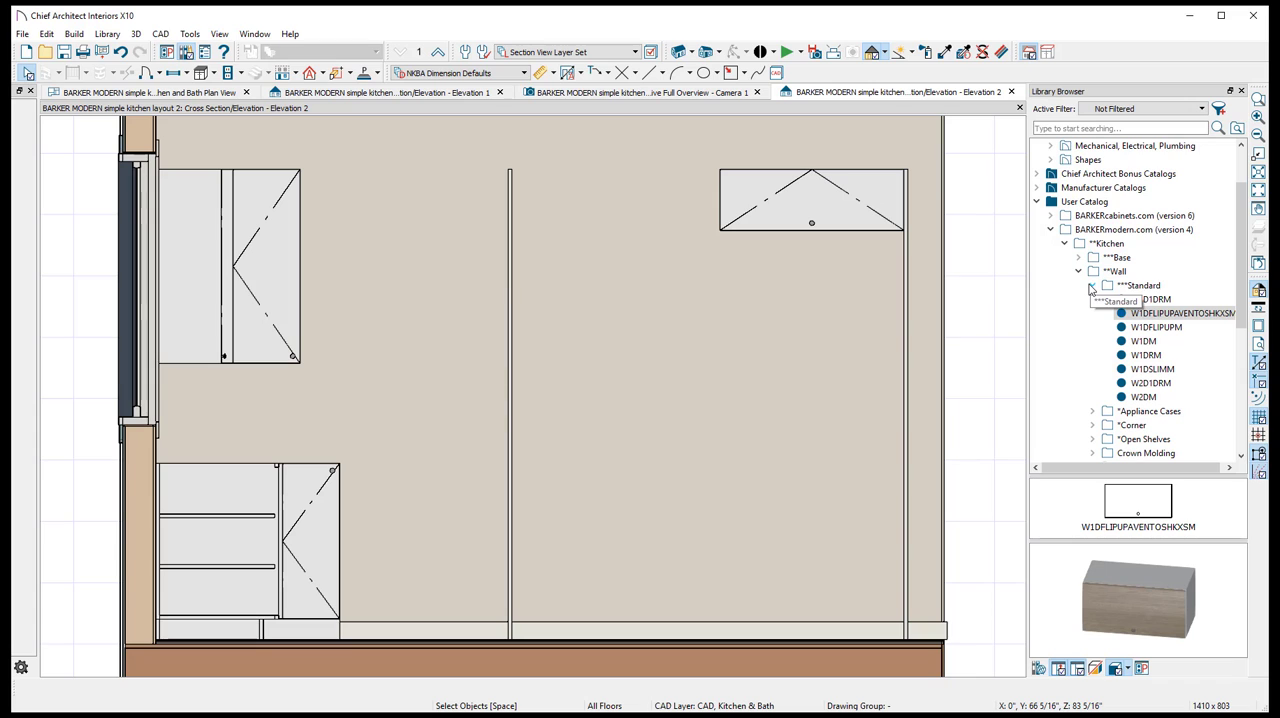
{"action": "left_click", "coordinate": [1094, 286]}
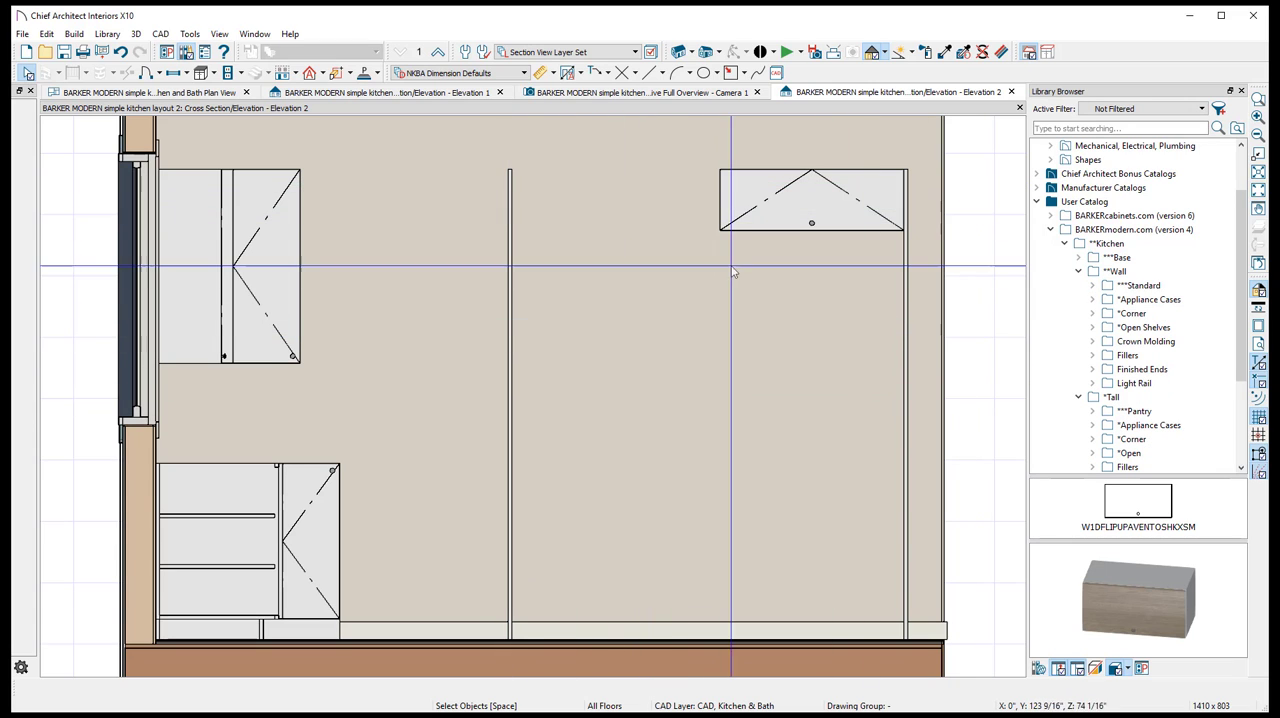
{"action": "left_click", "coordinate": [512, 405]}
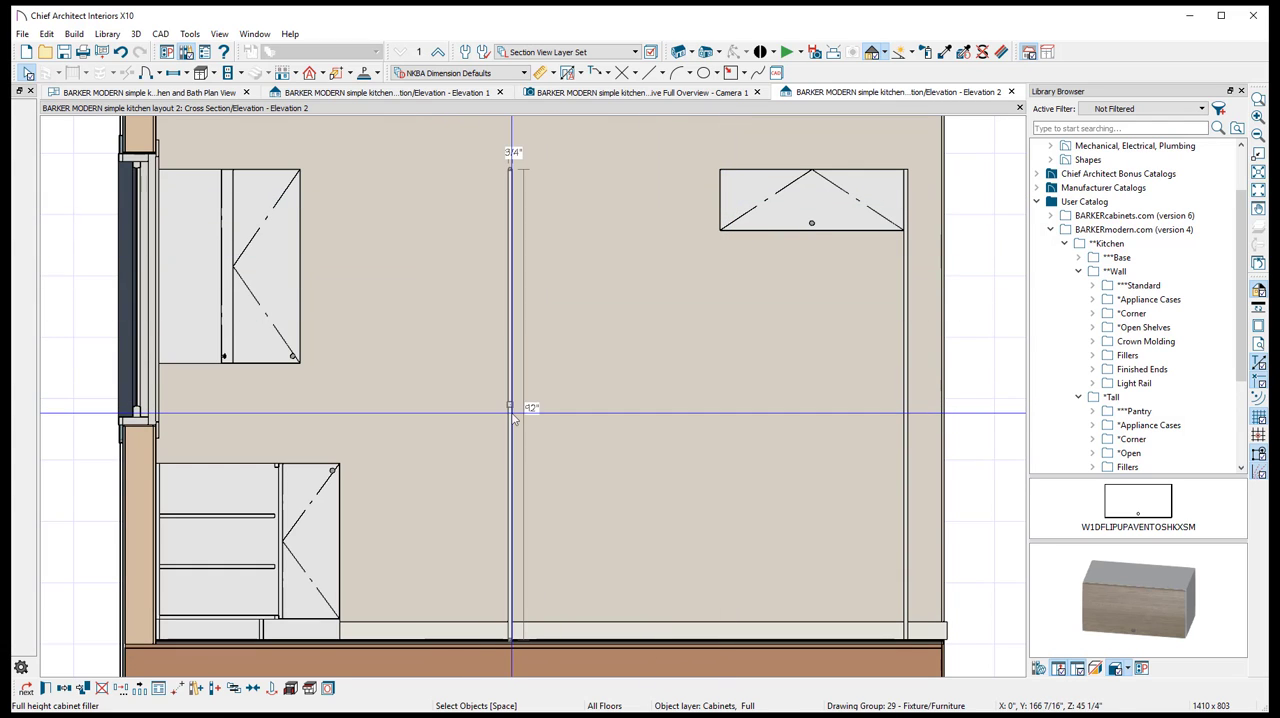
{"action": "left_click_drag", "start_coordinate": [512, 405], "coordinate": [717, 405]}
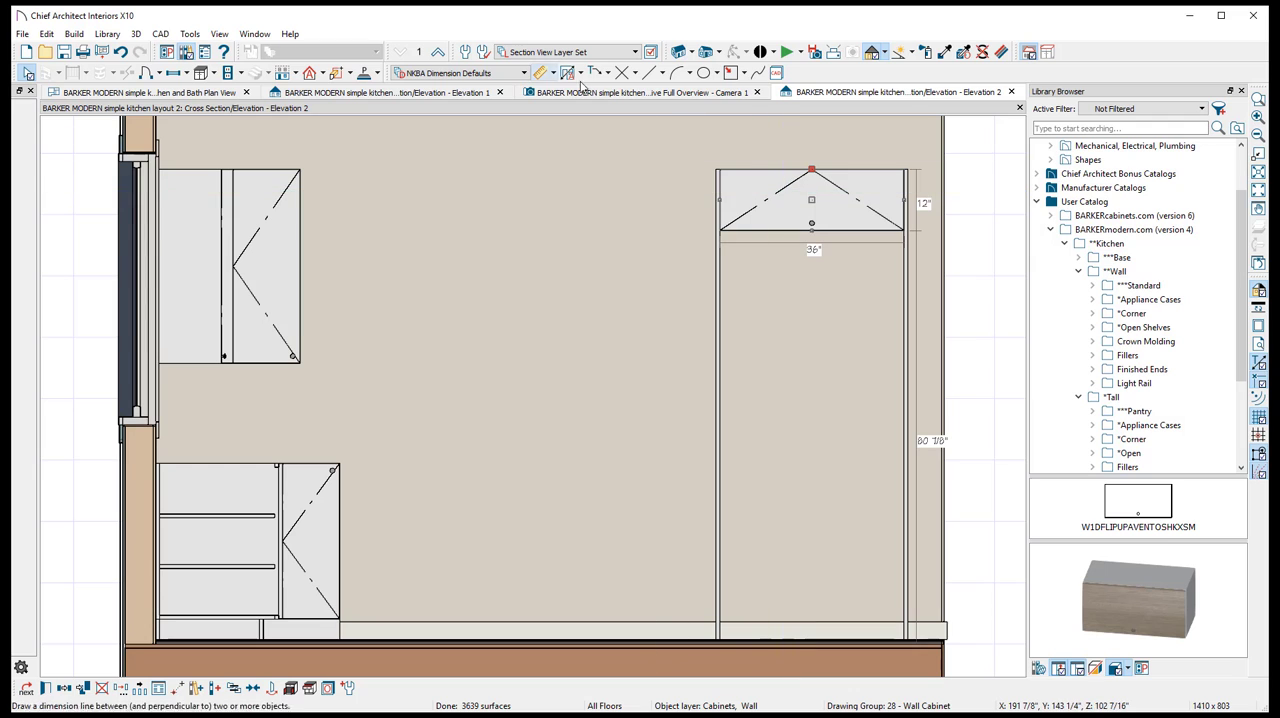
{"action": "left_click", "coordinate": [716, 92]}
{"action": "scroll", "coordinate": [731, 262], "scroll_direction": "up", "scroll_amount": 2}
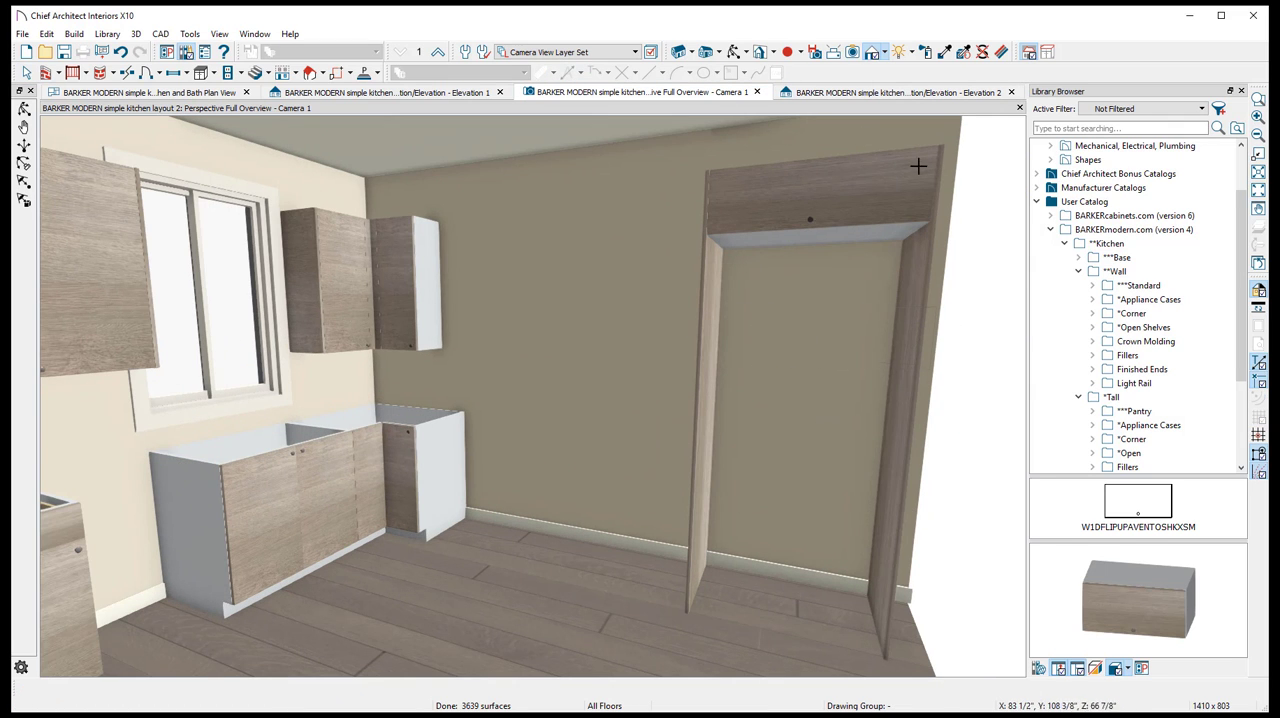
- Move the copied TFEVM panel in the side wall elevation away from the flip-up cabinet to just beside the corner base cabinet
{"action": "left_click", "coordinate": [855, 93]}
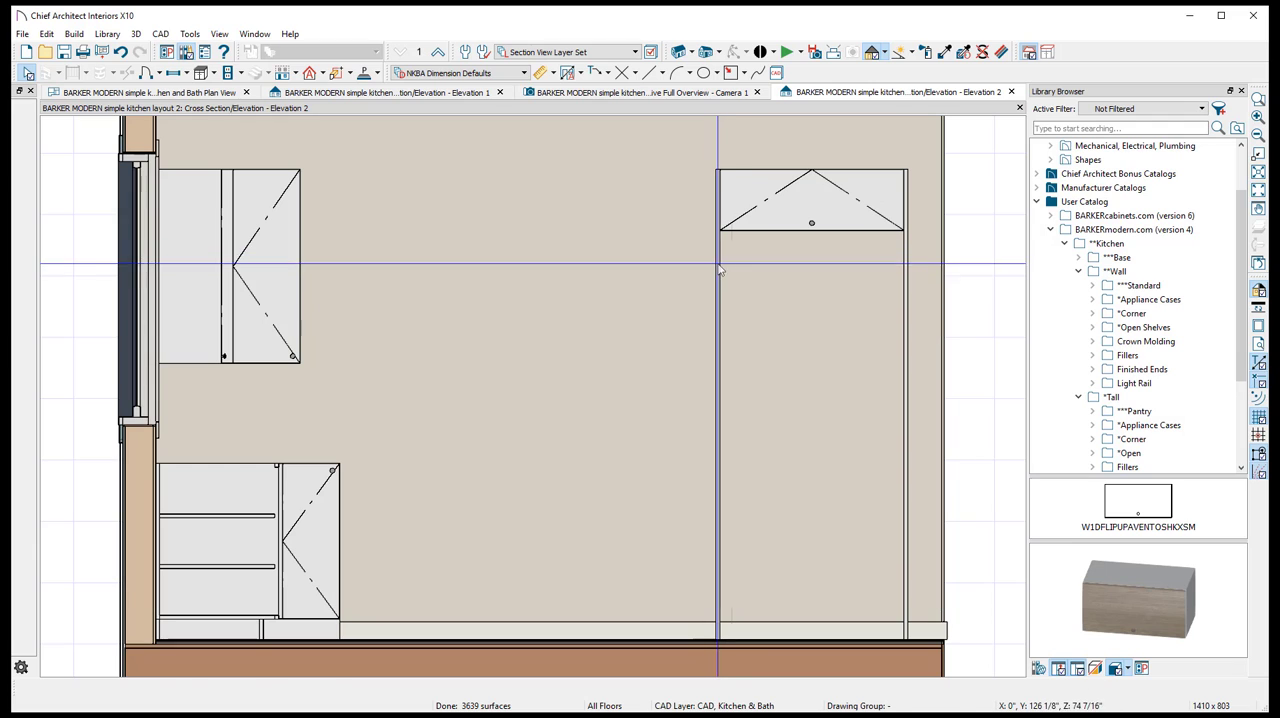
{"action": "left_click", "coordinate": [719, 404]}
{"action": "left_click_drag", "start_coordinate": [719, 404], "coordinate": [376, 404]}
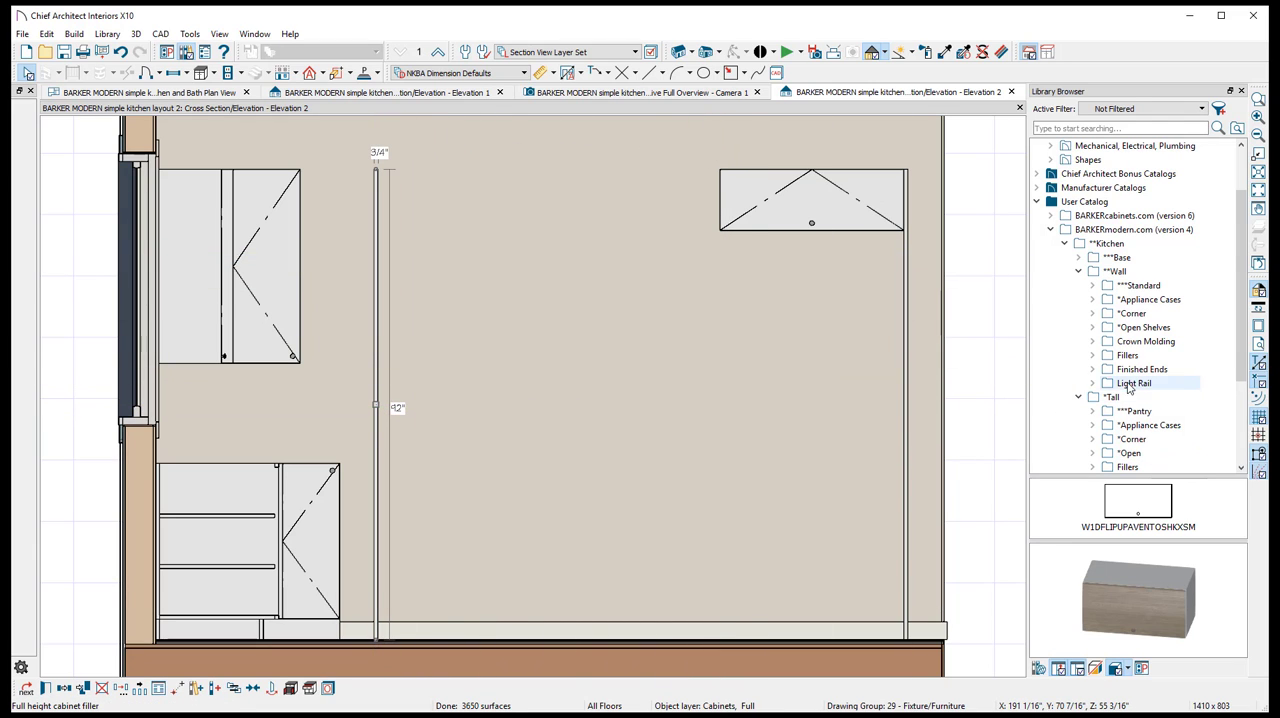
- Check the tall oven section in the reference picture and open the Appliance Cases folder of the Barker Modern Tall category
{"action": "scroll", "coordinate": [1128, 388], "scroll_direction": "down", "scroll_amount": 3}
{"action": "scroll", "coordinate": [1128, 388], "scroll_direction": "up", "scroll_amount": 2}
{"action": "left_click", "coordinate": [1078, 243]}
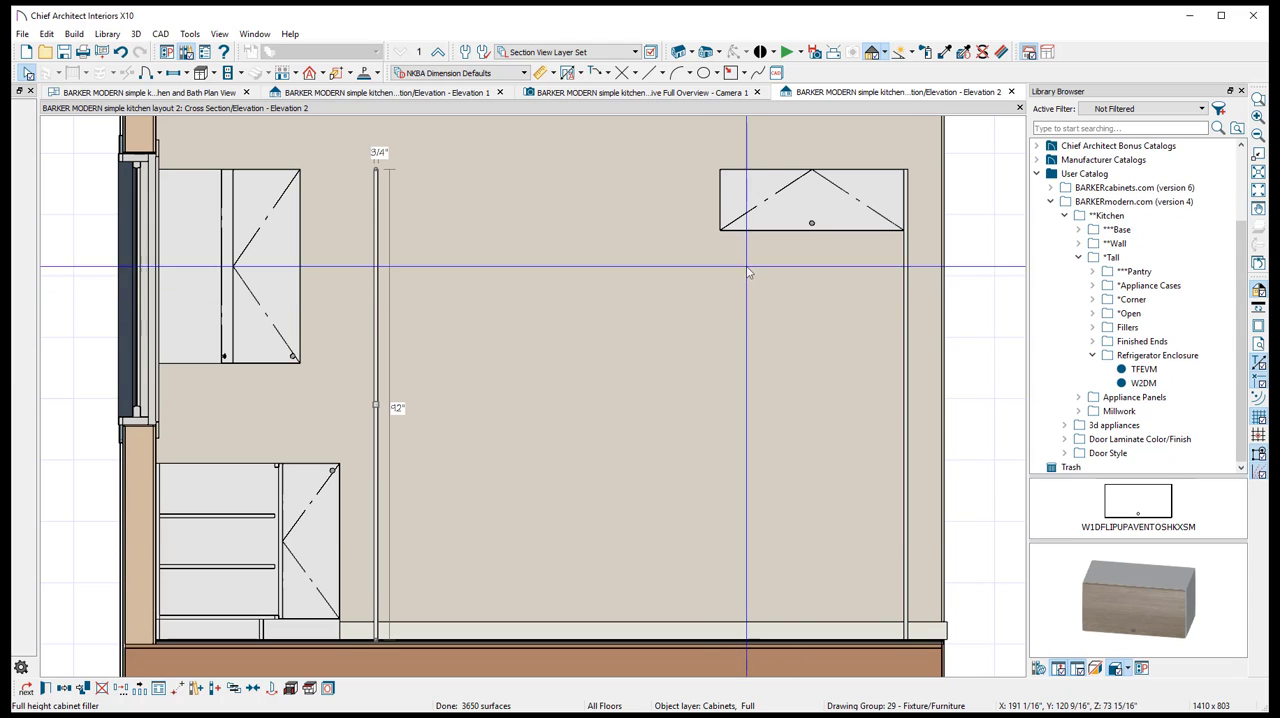
{"action": "key", "text": "alt+Tab"}
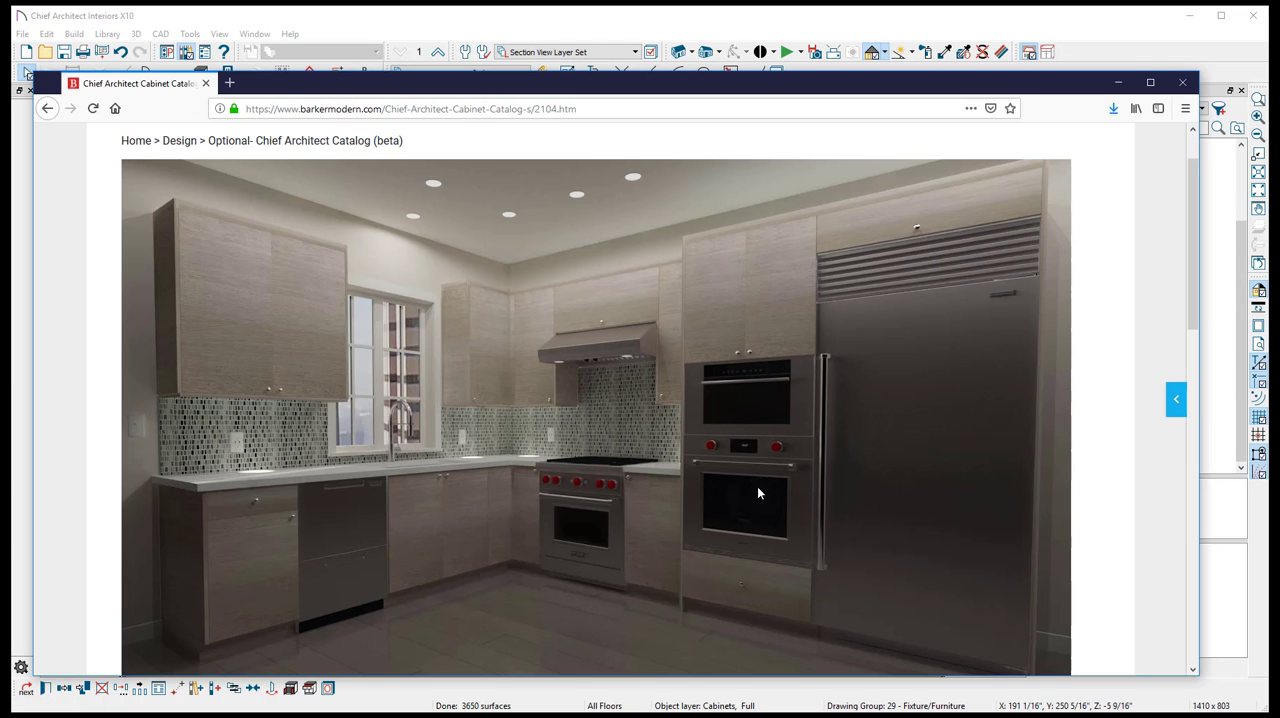
{"action": "left_click", "coordinate": [1078, 31]}
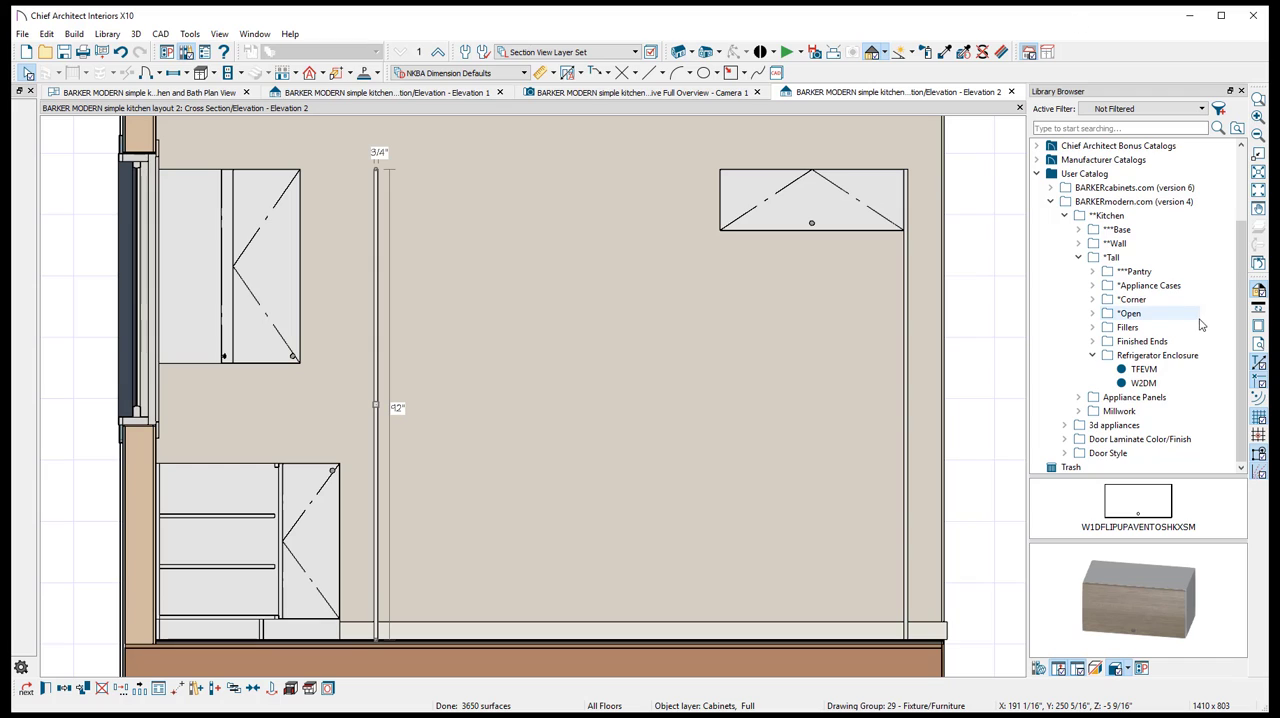
{"action": "left_click", "coordinate": [1093, 356]}
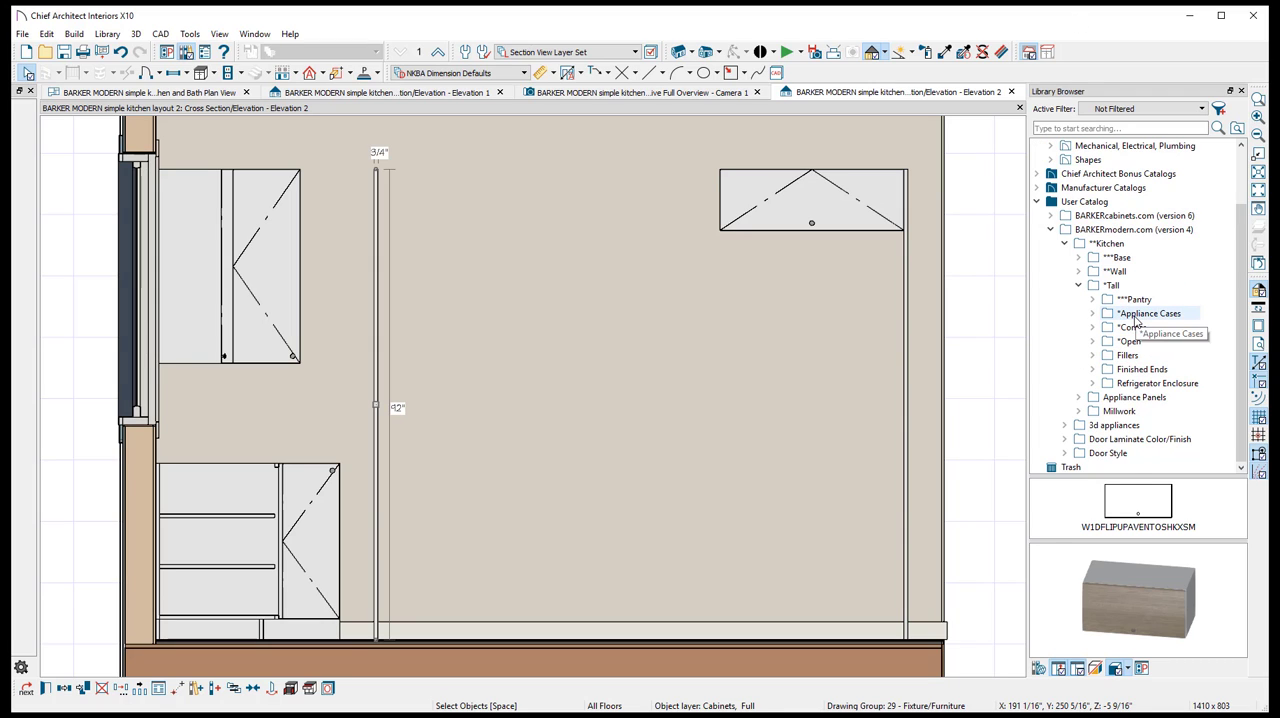
{"action": "double_click", "coordinate": [1135, 316]}
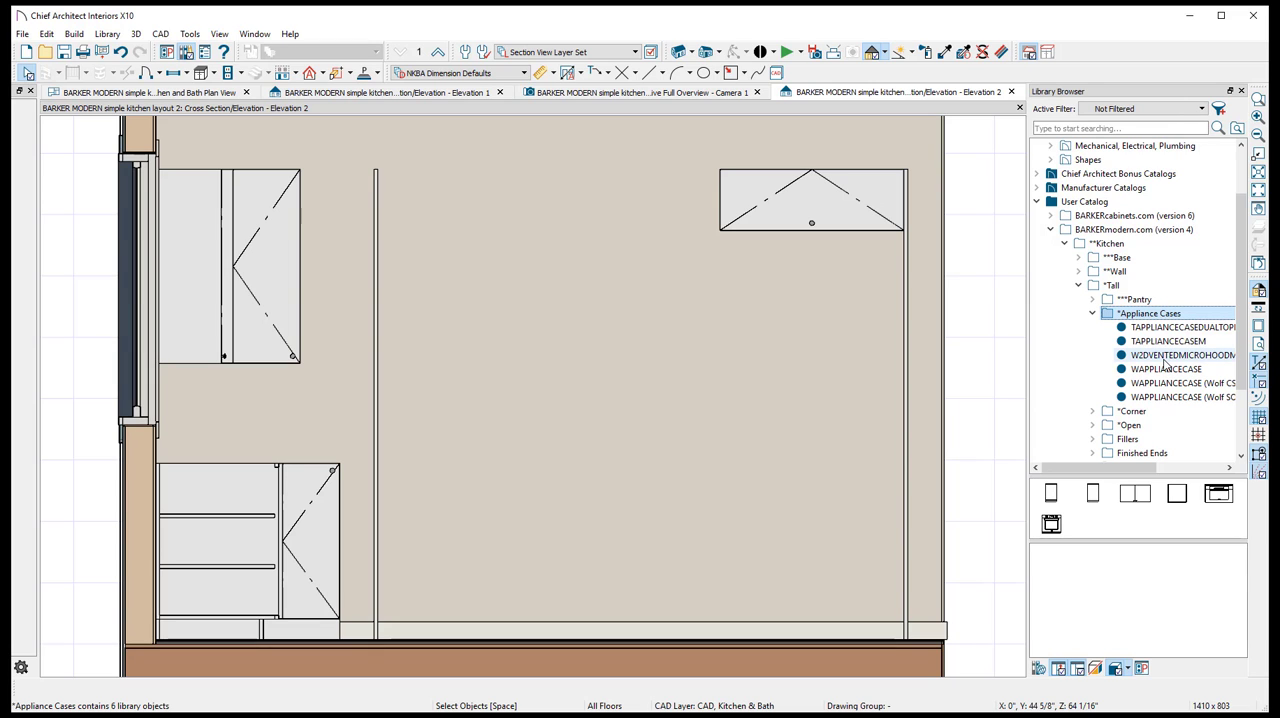
{"action": "left_click_drag", "start_coordinate": [1149, 469], "coordinate": [1175, 470]}
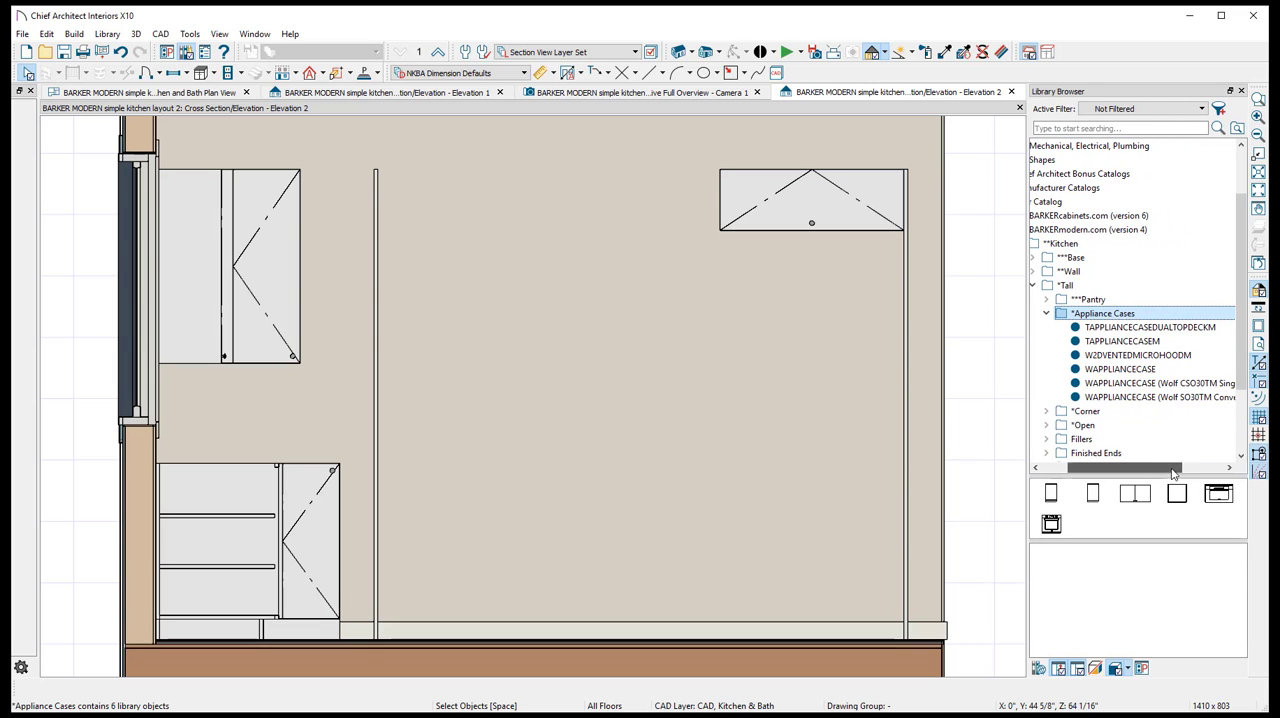
- Preview the plain WAPPLIANCECASE and its Wolf CSO30TM and SO30TM oven versions, widening the library browser to read their full names
{"action": "left_click", "coordinate": [1125, 369]}
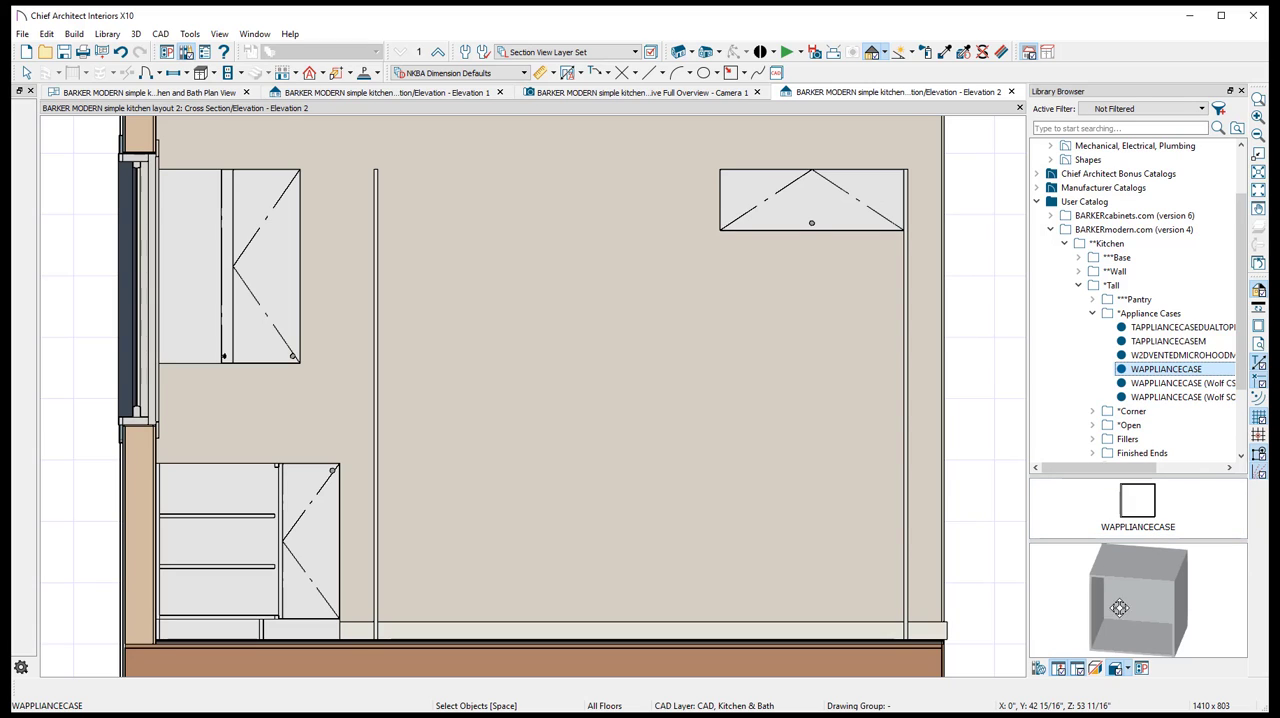
{"action": "left_click", "coordinate": [1180, 384]}
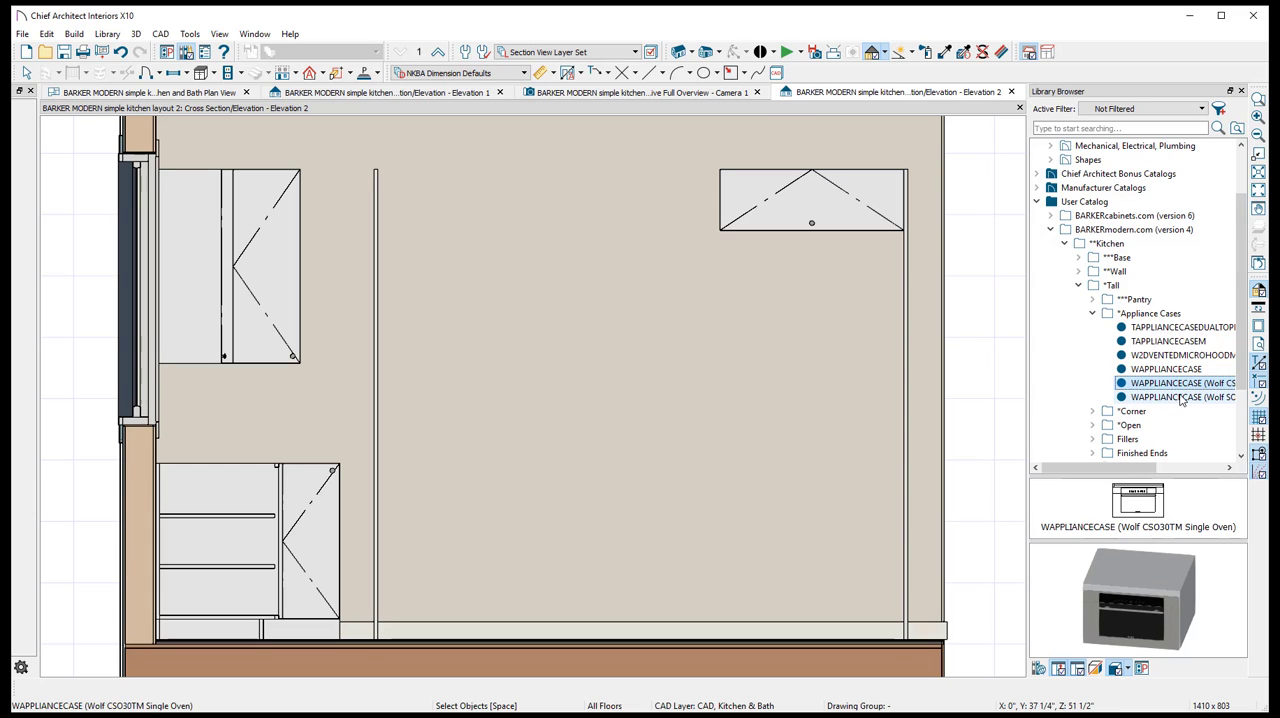
{"action": "left_click", "coordinate": [1180, 397]}
{"action": "left_click_drag", "start_coordinate": [1100, 476], "coordinate": [1140, 476]}
{"action": "left_click", "coordinate": [1163, 384]}
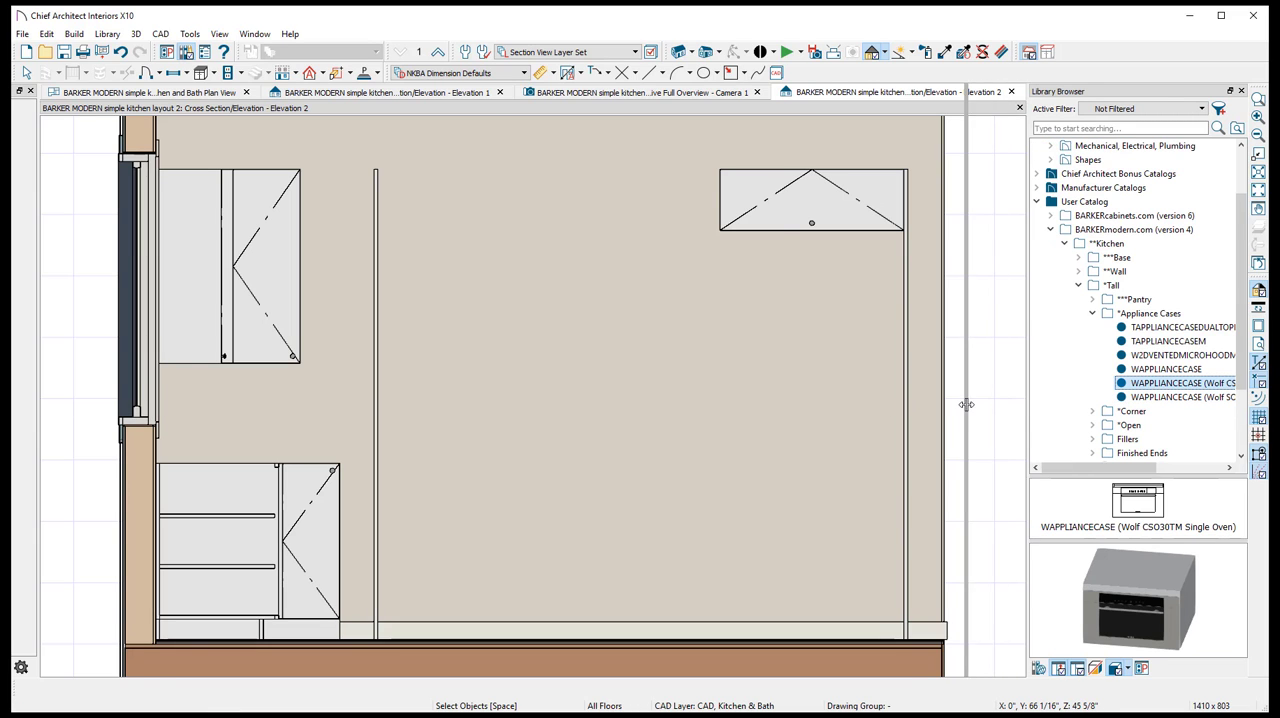
{"action": "left_click_drag", "start_coordinate": [966, 404], "coordinate": [966, 404]}
{"action": "left_click", "coordinate": [1150, 397]}
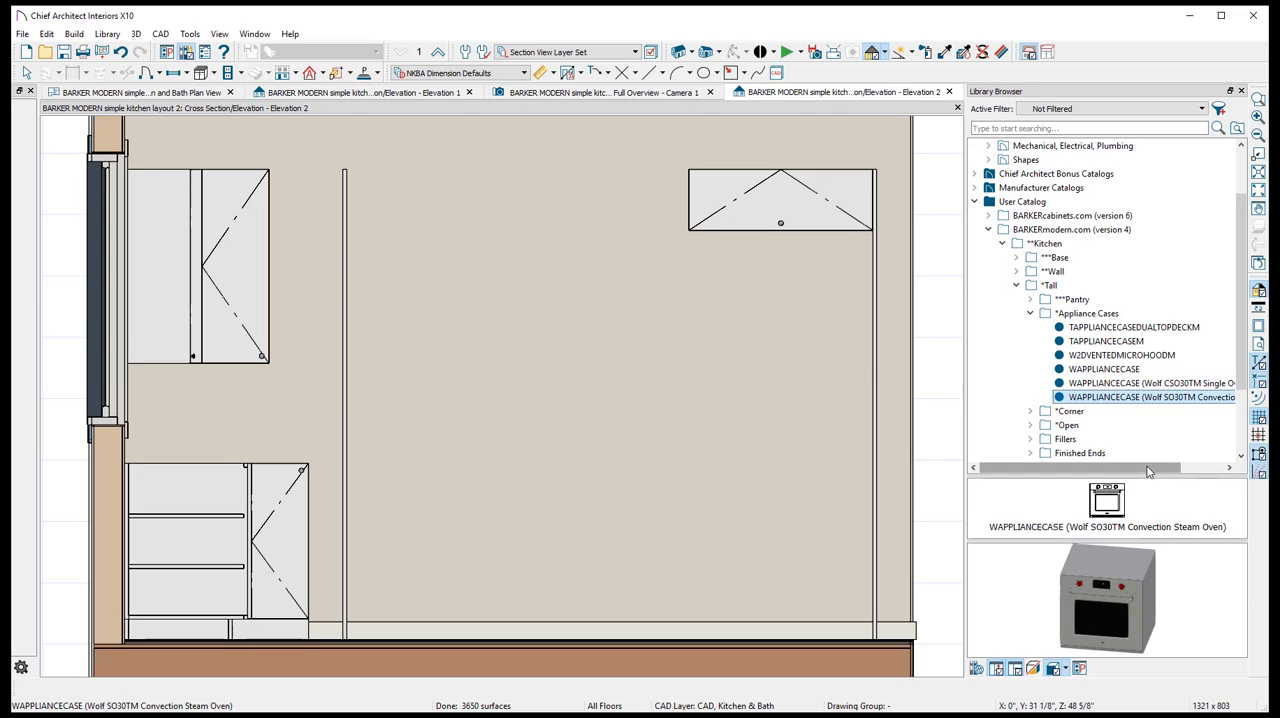
{"action": "left_click_drag", "start_coordinate": [1149, 469], "coordinate": [1222, 484]}
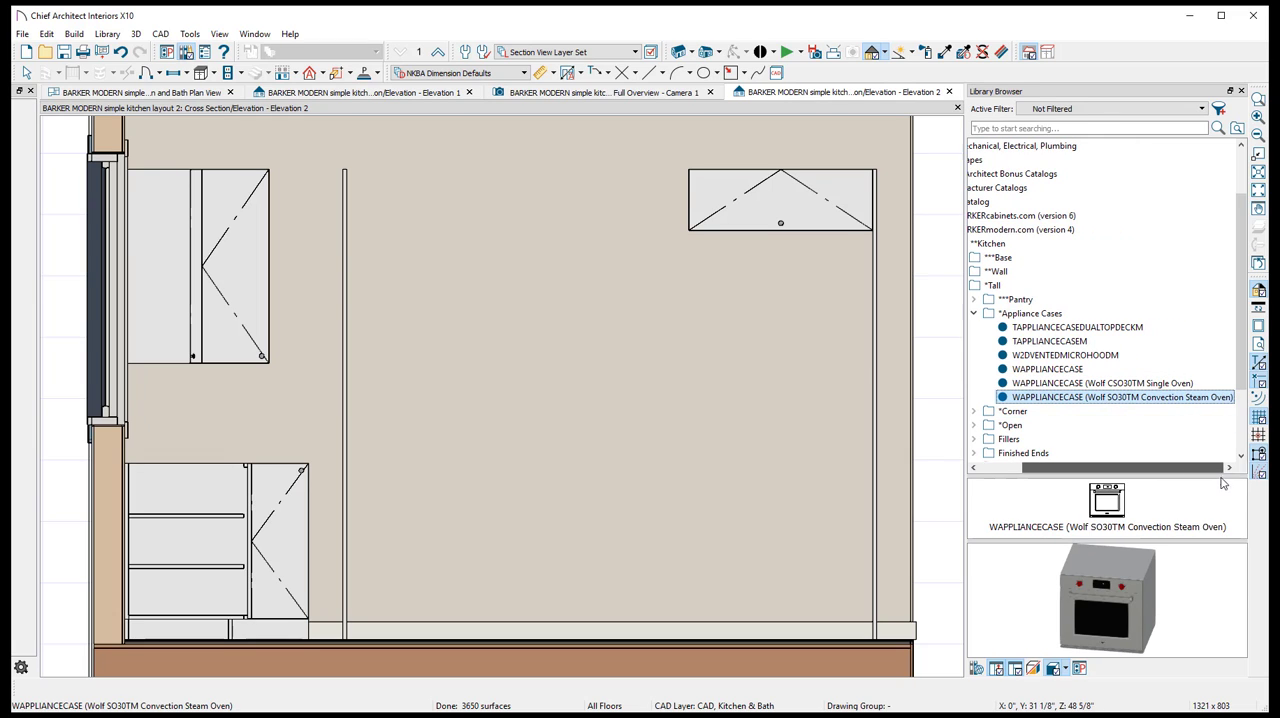
- Place the Wolf CSO30TM Single Oven and Wolf SO30TM Convection Steam Oven appliance cases on the side wall between the tall panels
{"action": "left_click", "coordinate": [1163, 385]}
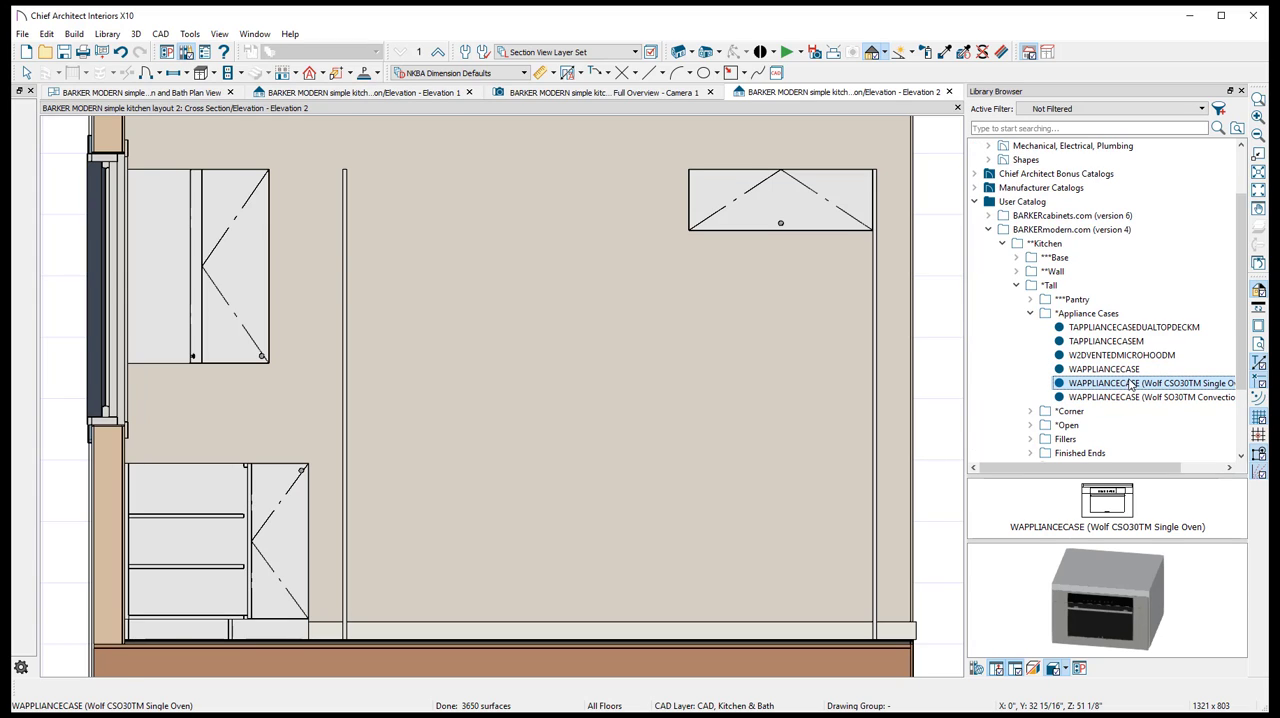
{"action": "left_click", "coordinate": [710, 415]}
{"action": "left_click", "coordinate": [1150, 397]}
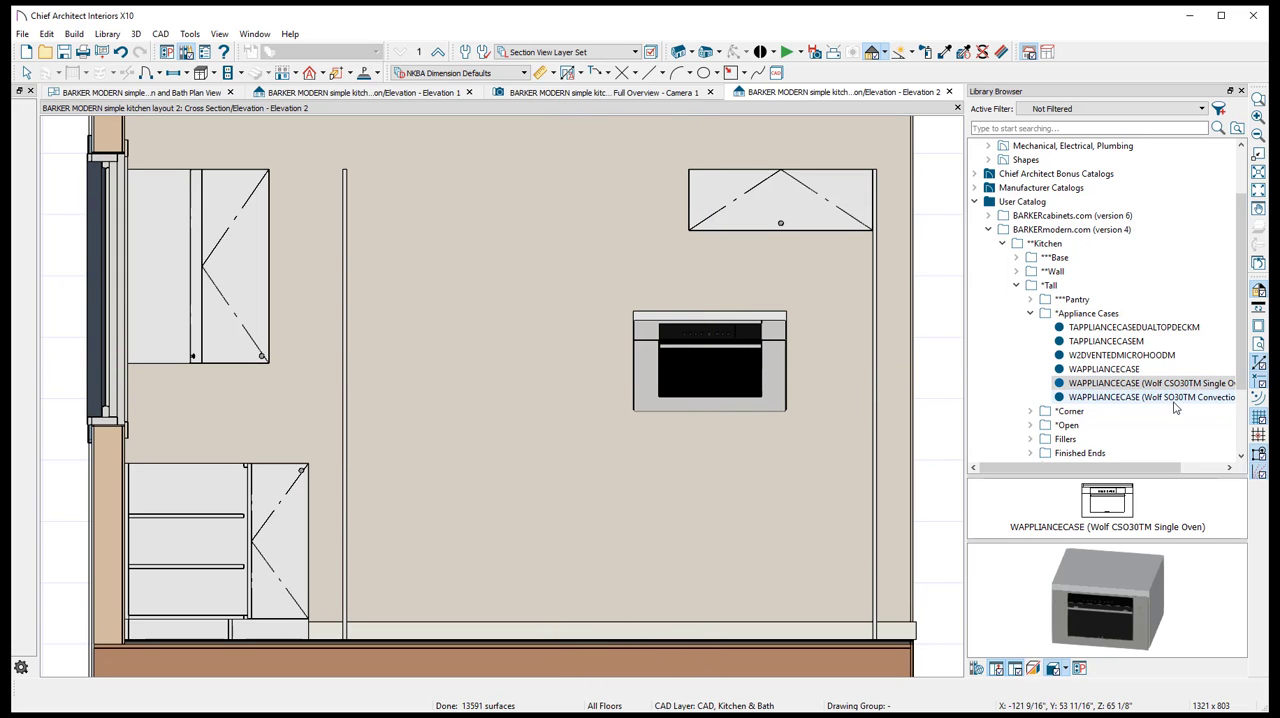
{"action": "left_click_drag", "start_coordinate": [1167, 400], "coordinate": [513, 397]}
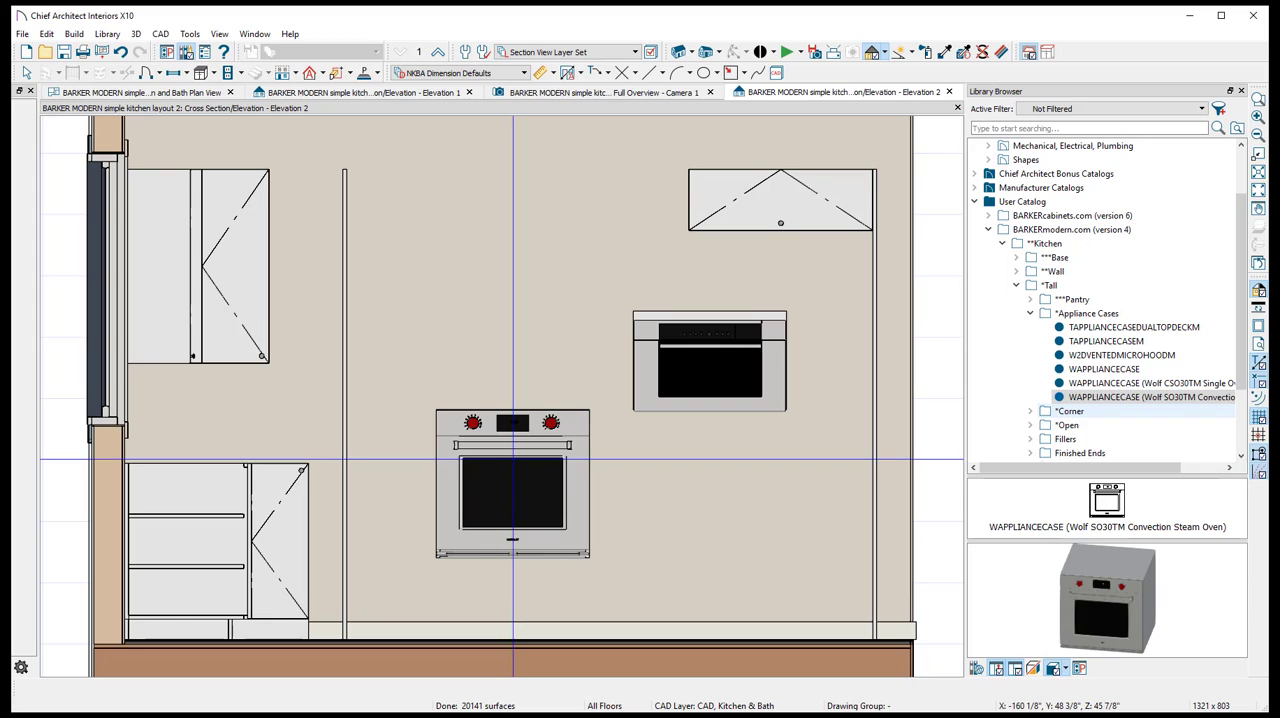
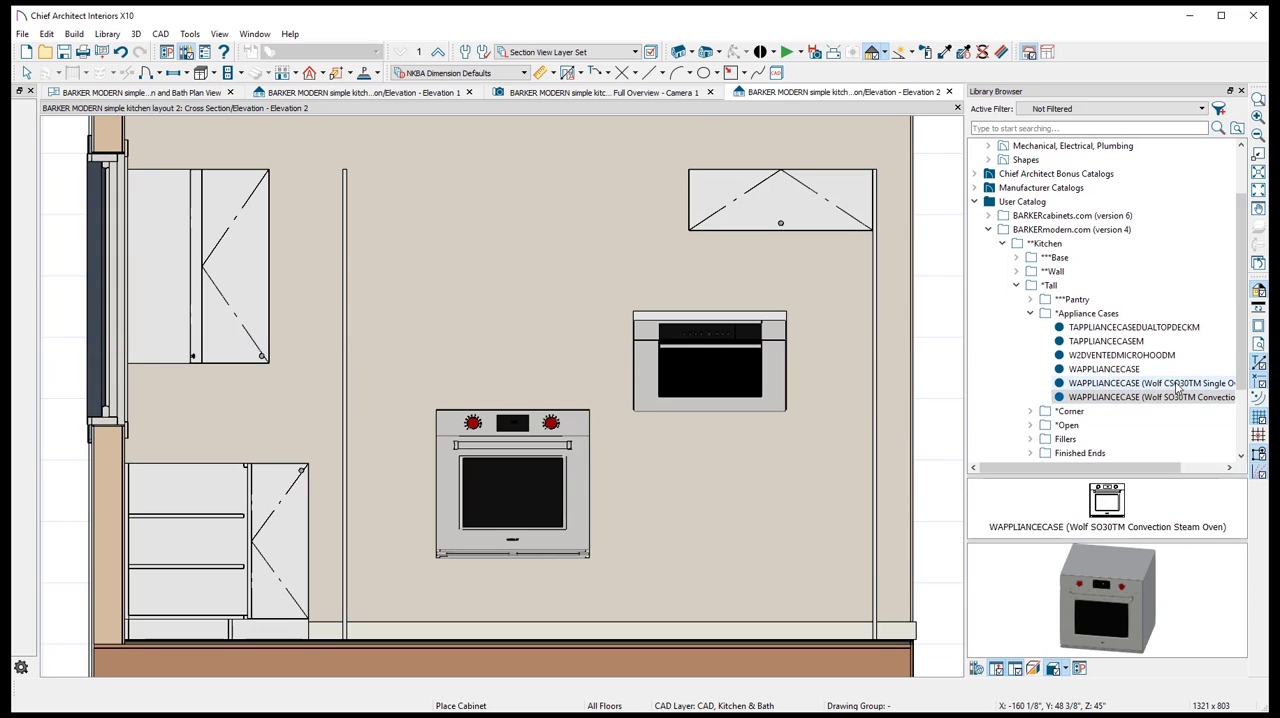
- Select the lower Wolf oven case, then switch to the browser and open Barker Modern's Tall Appliance Cases page
{"action": "key", "text": "space"}
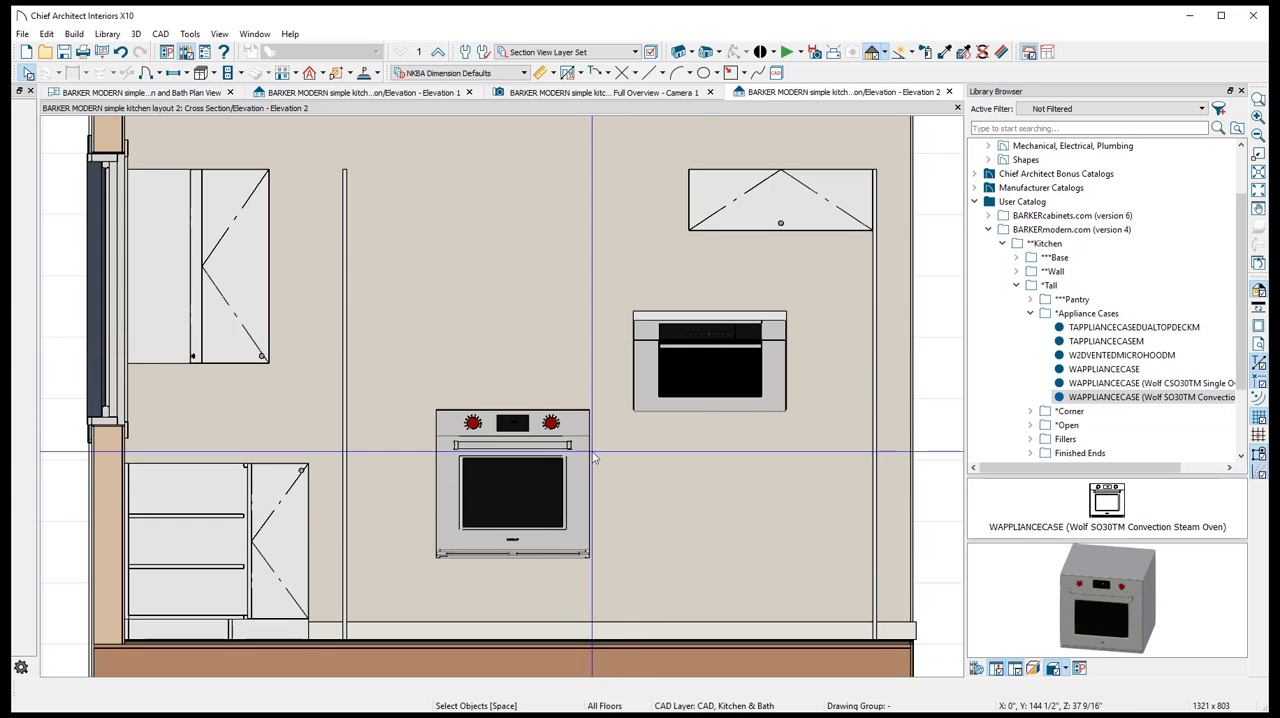
{"action": "left_click", "coordinate": [515, 460]}
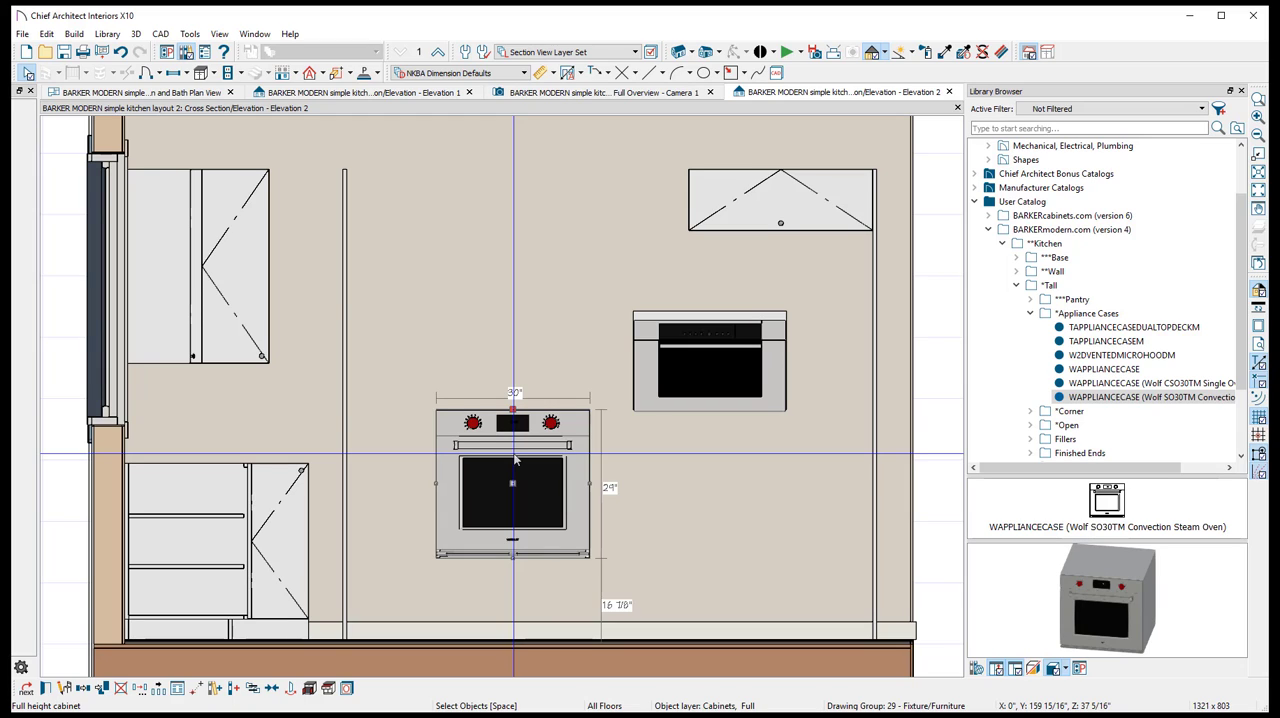
{"action": "key", "text": "alt+Tab"}
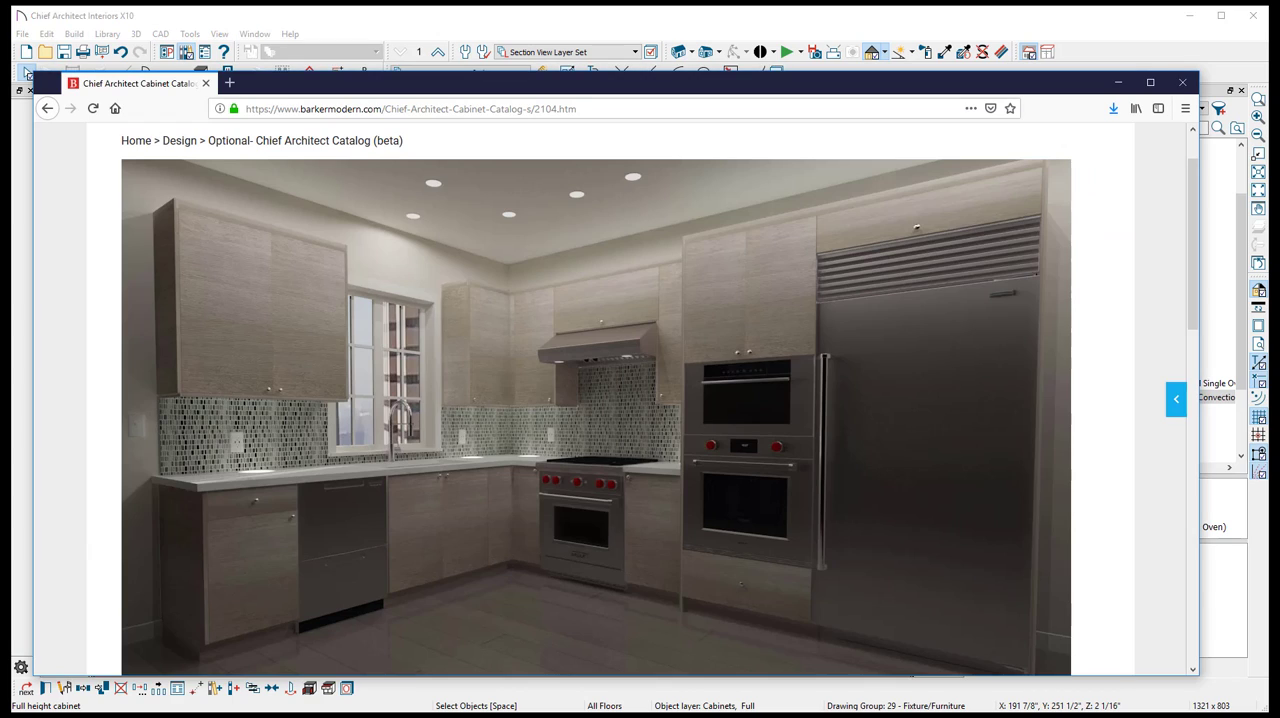
{"action": "scroll", "coordinate": [320, 243], "scroll_direction": "up", "scroll_amount": 1}
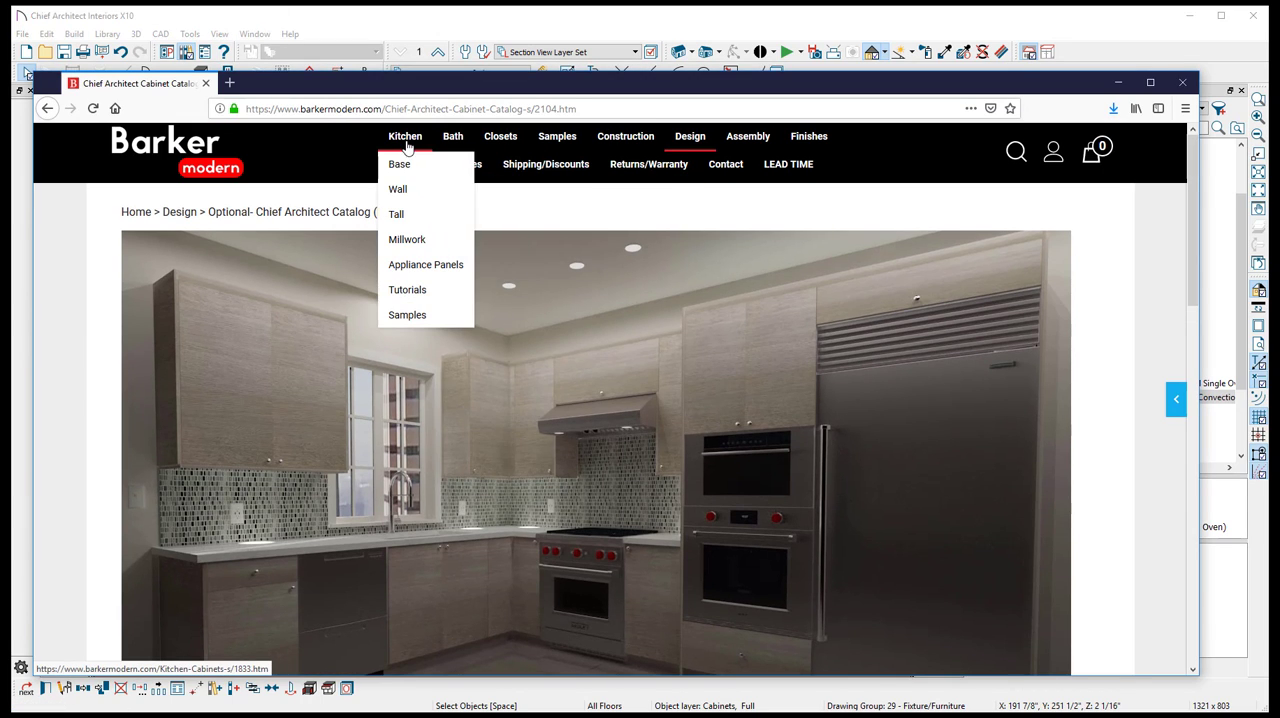
{"action": "mouse_move", "coordinate": [400, 213]}
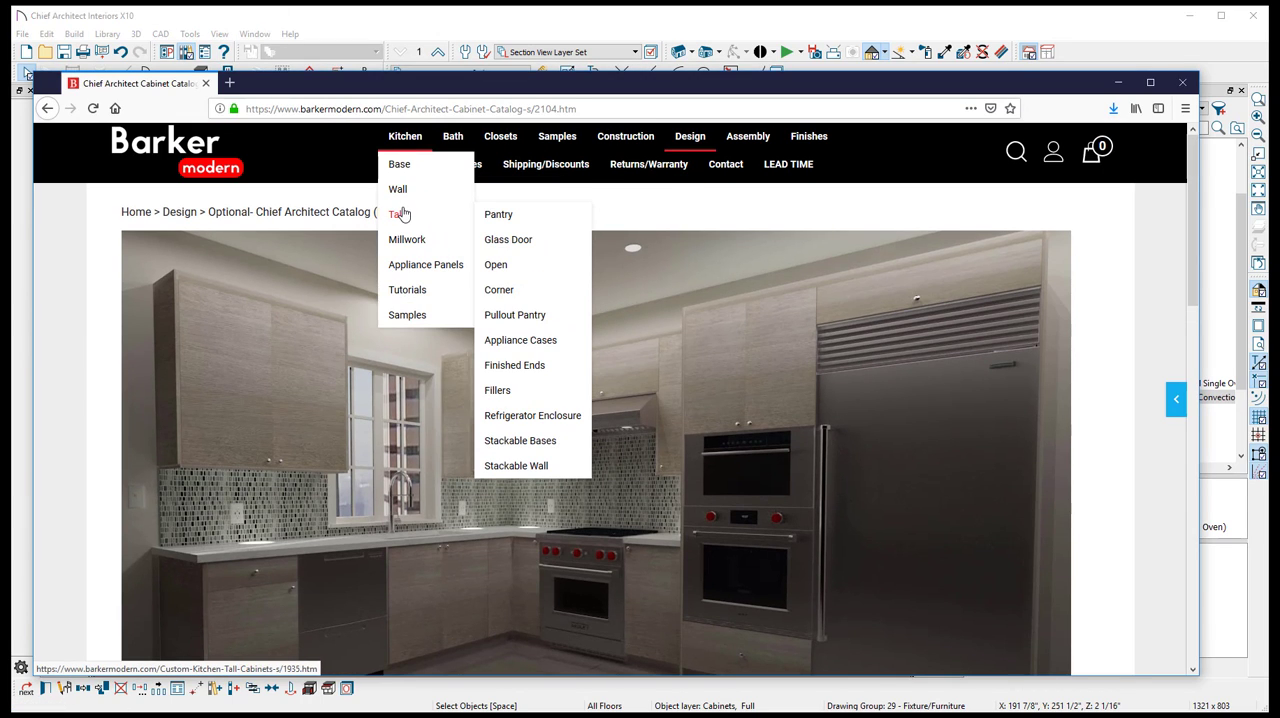
{"action": "left_click", "coordinate": [525, 343]}
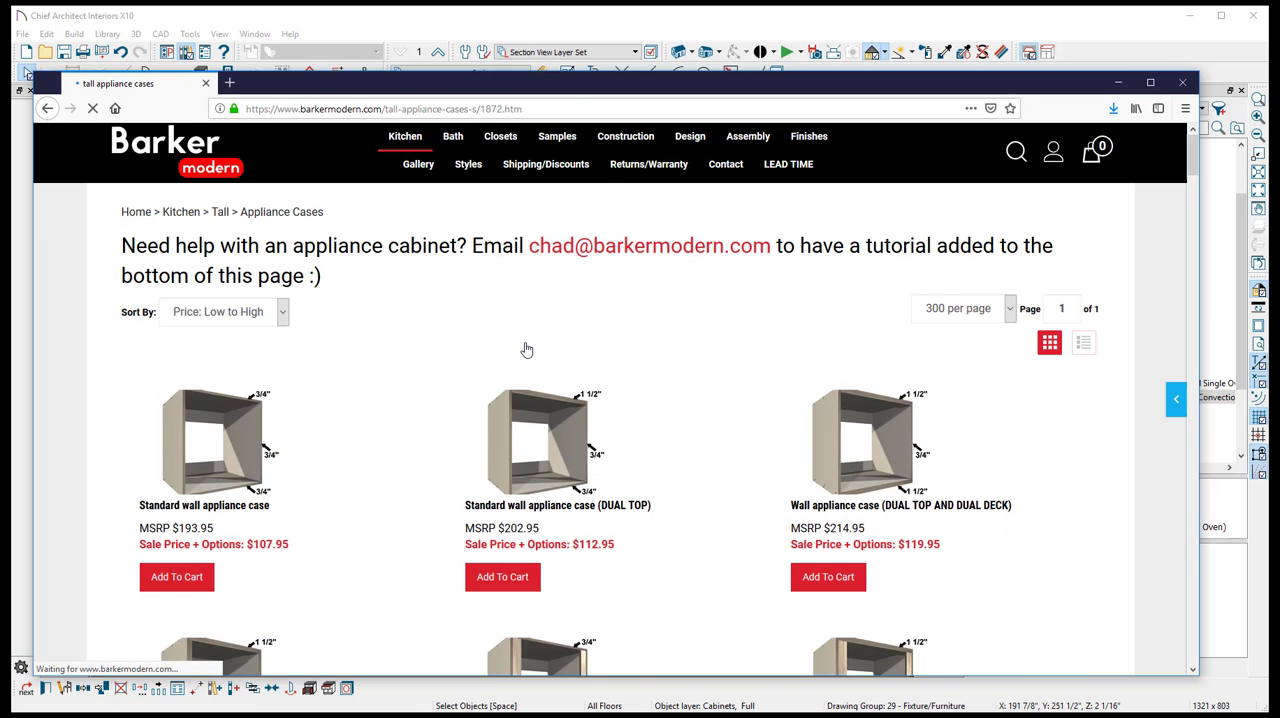
- Examine the appliance case tutorials on the Barker Modern page for cutout dimensions and cabinet sizing guidance
{"action": "key", "text": "alt+Tab"}
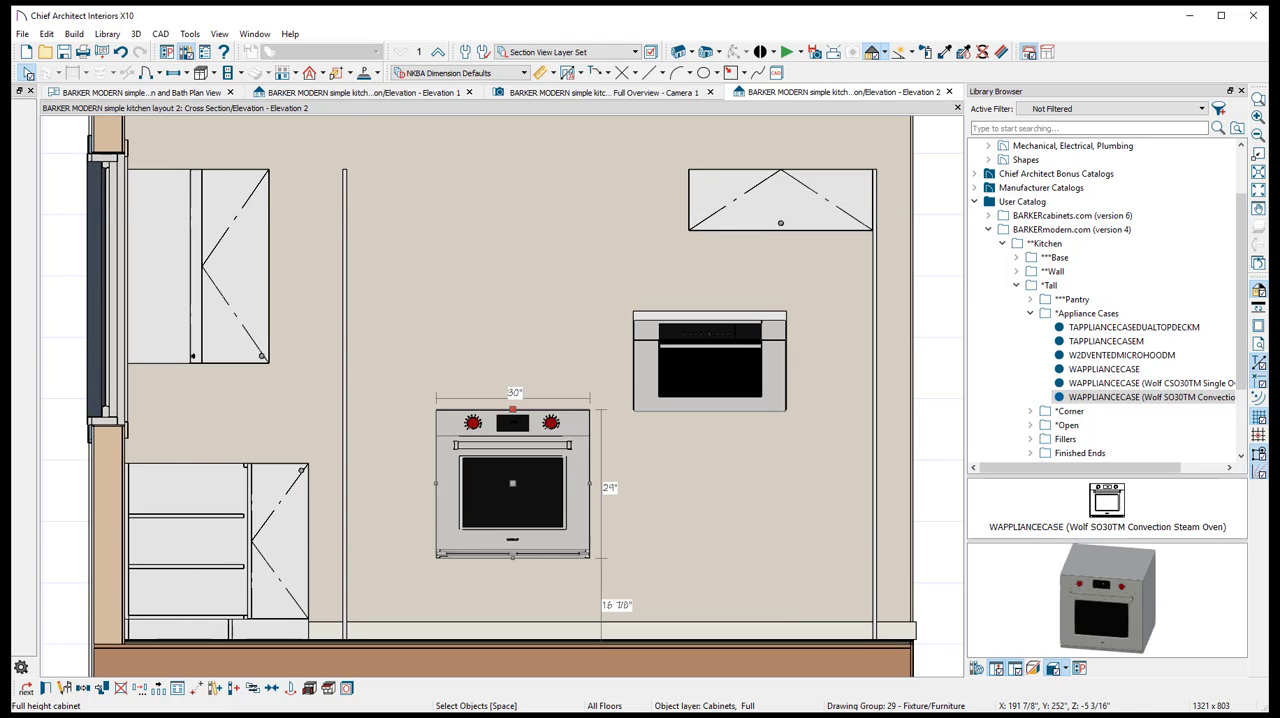
{"action": "key", "text": "alt+Tab"}
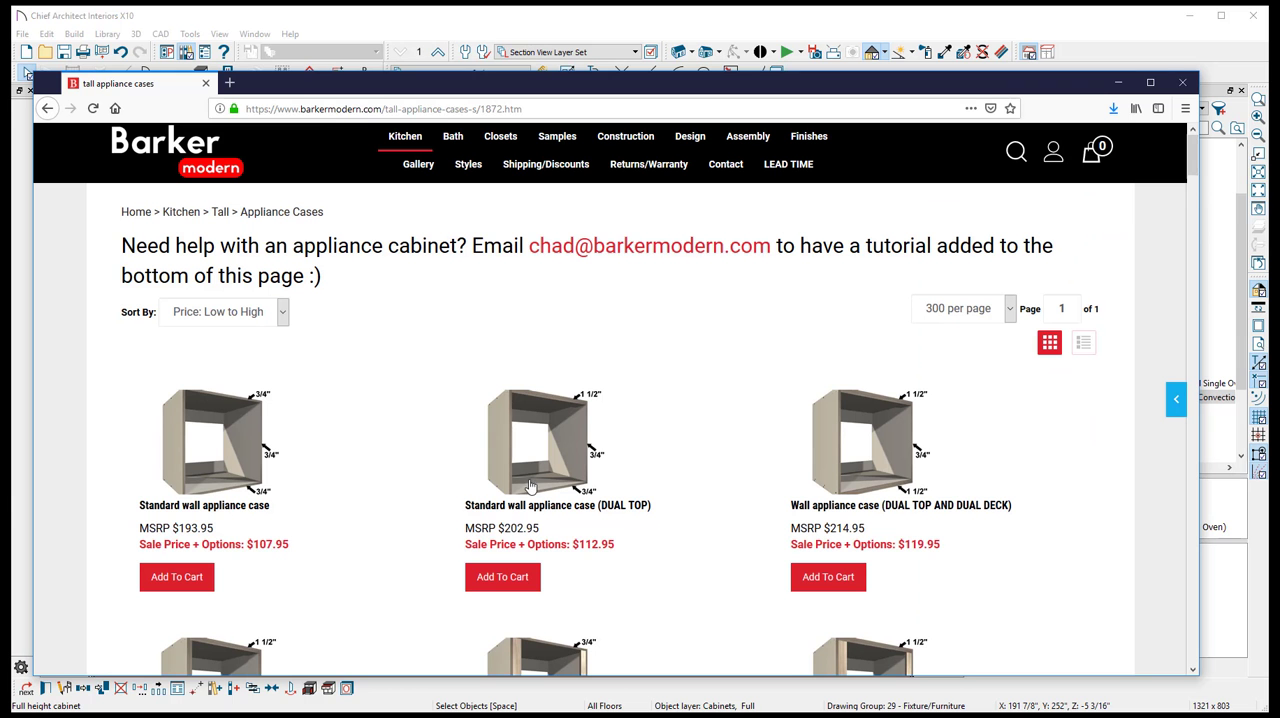
{"action": "scroll", "coordinate": [540, 497], "scroll_direction": "down", "scroll_amount": 20}
{"action": "scroll", "coordinate": [540, 497], "scroll_direction": "down", "scroll_amount": 20}
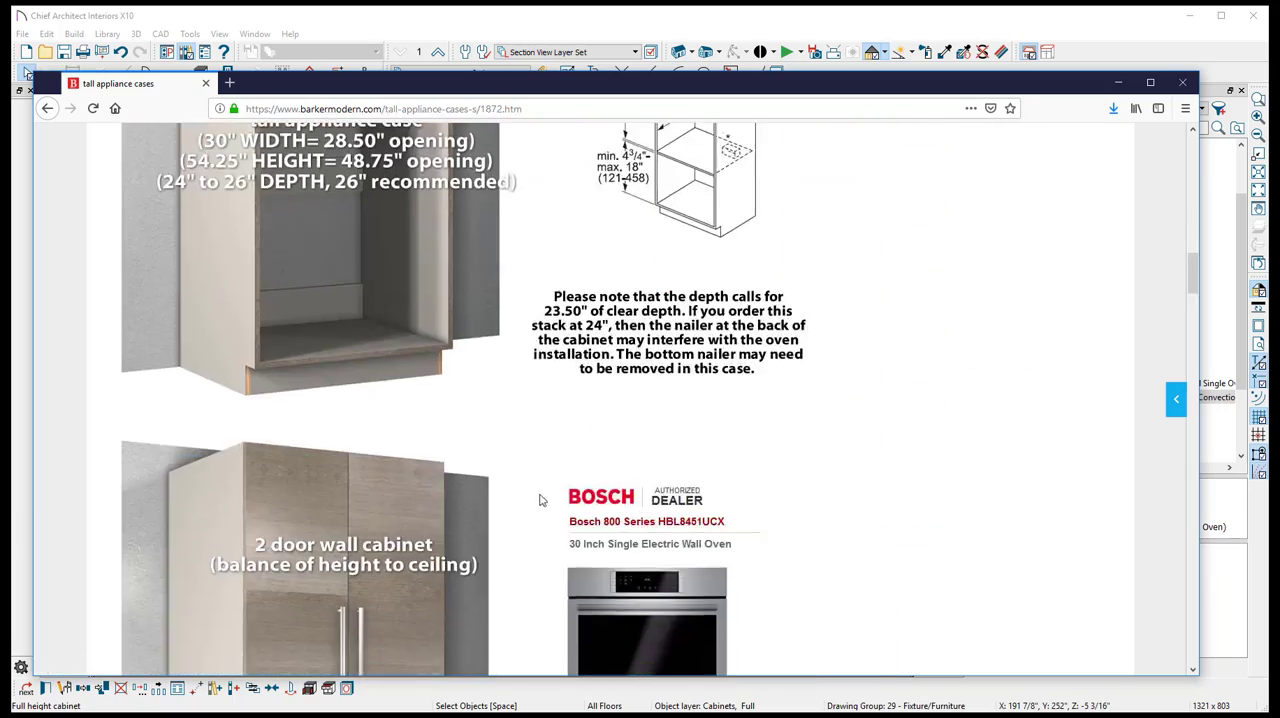
{"action": "scroll", "coordinate": [536, 500], "scroll_direction": "down", "scroll_amount": 8}
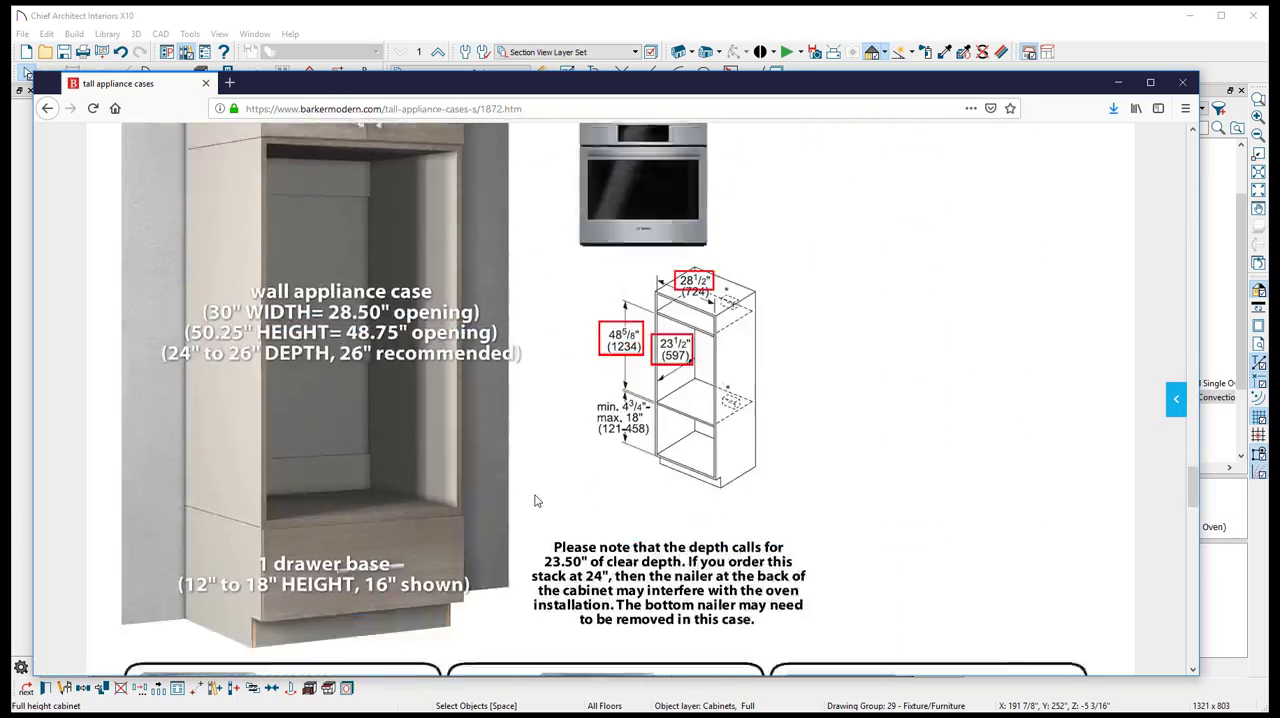
{"action": "scroll", "coordinate": [397, 370], "scroll_direction": "up", "scroll_amount": 3}
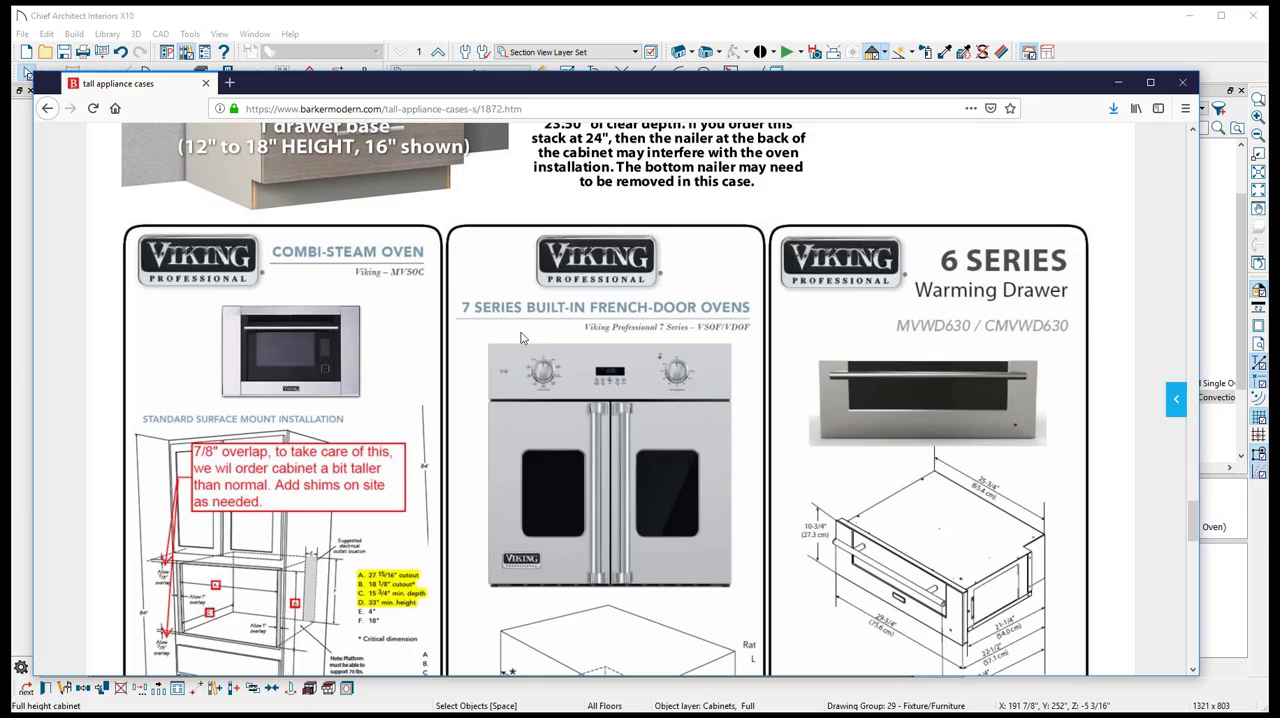
{"action": "scroll", "coordinate": [478, 446], "scroll_direction": "down", "scroll_amount": 8}
{"action": "scroll", "coordinate": [478, 446], "scroll_direction": "up", "scroll_amount": 8}
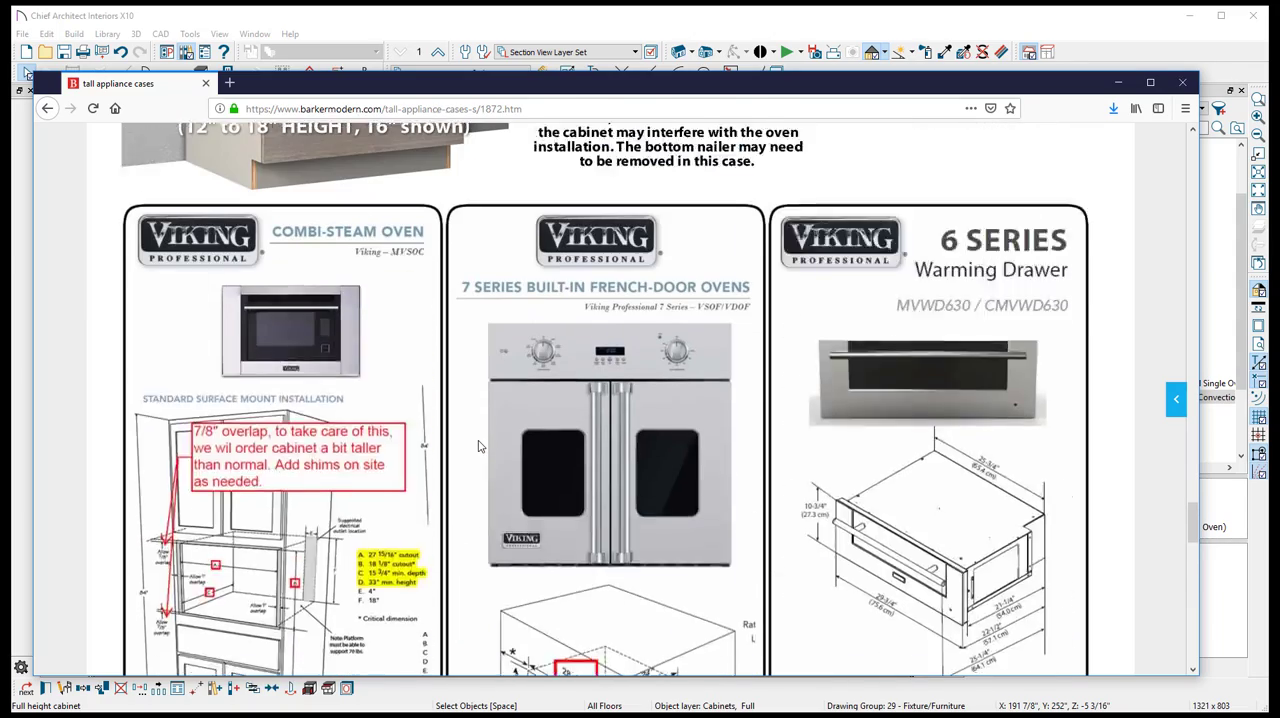
{"action": "scroll", "coordinate": [478, 446], "scroll_direction": "up", "scroll_amount": 2}
{"action": "scroll", "coordinate": [918, 348], "scroll_direction": "down", "scroll_amount": 15}
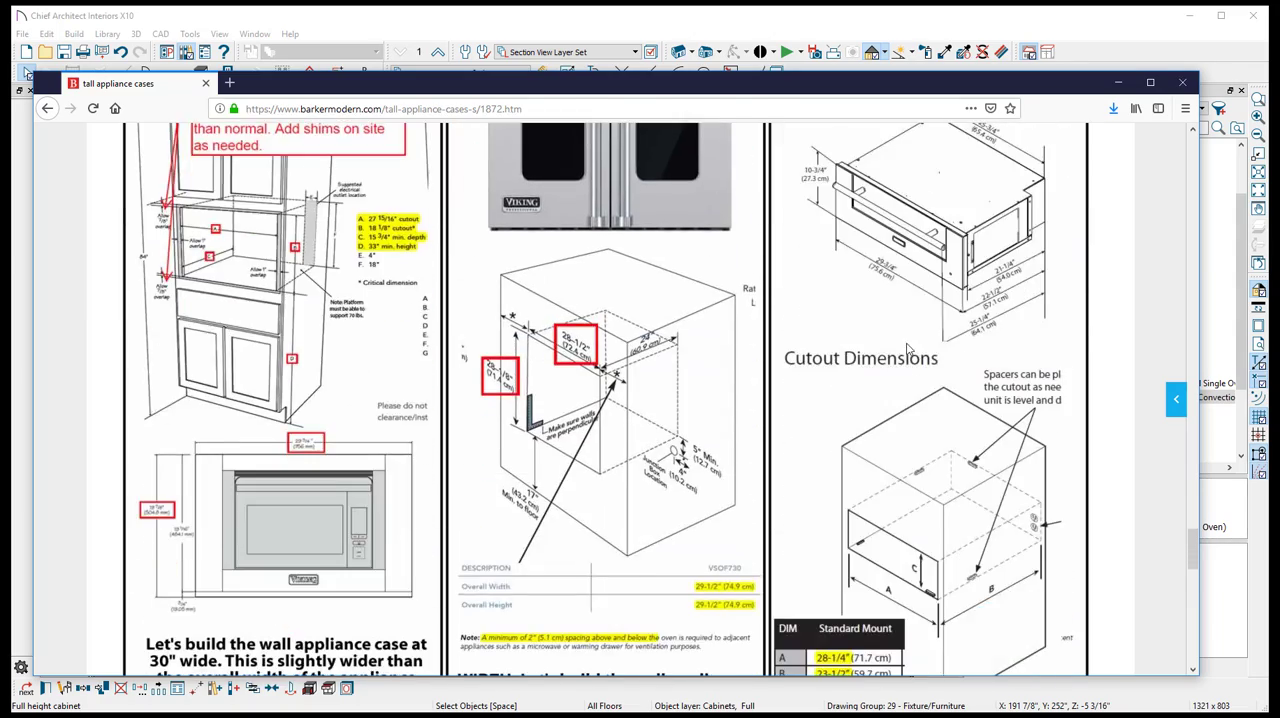
{"action": "scroll", "coordinate": [860, 345], "scroll_direction": "up", "scroll_amount": 10}
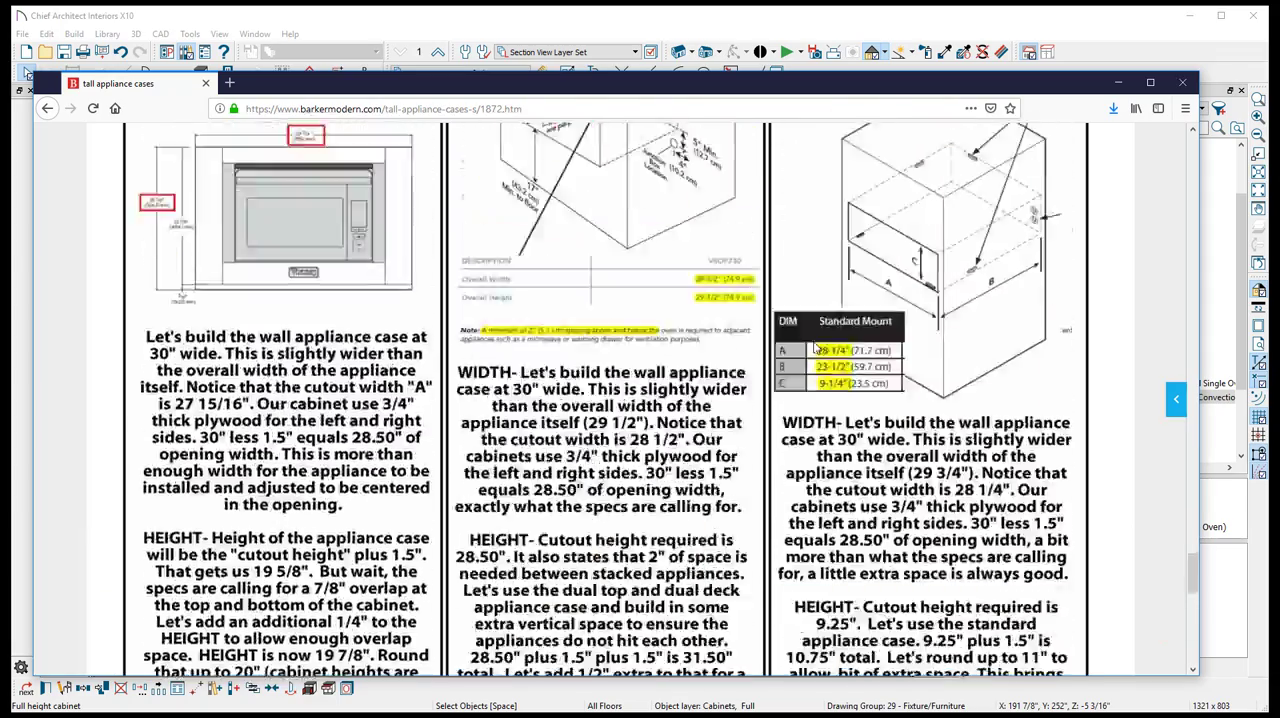
- Open barkercabinets.com in a new browser tab and go to its Tall Appliance Cases page for kitchens
{"action": "left_click", "coordinate": [229, 84]}
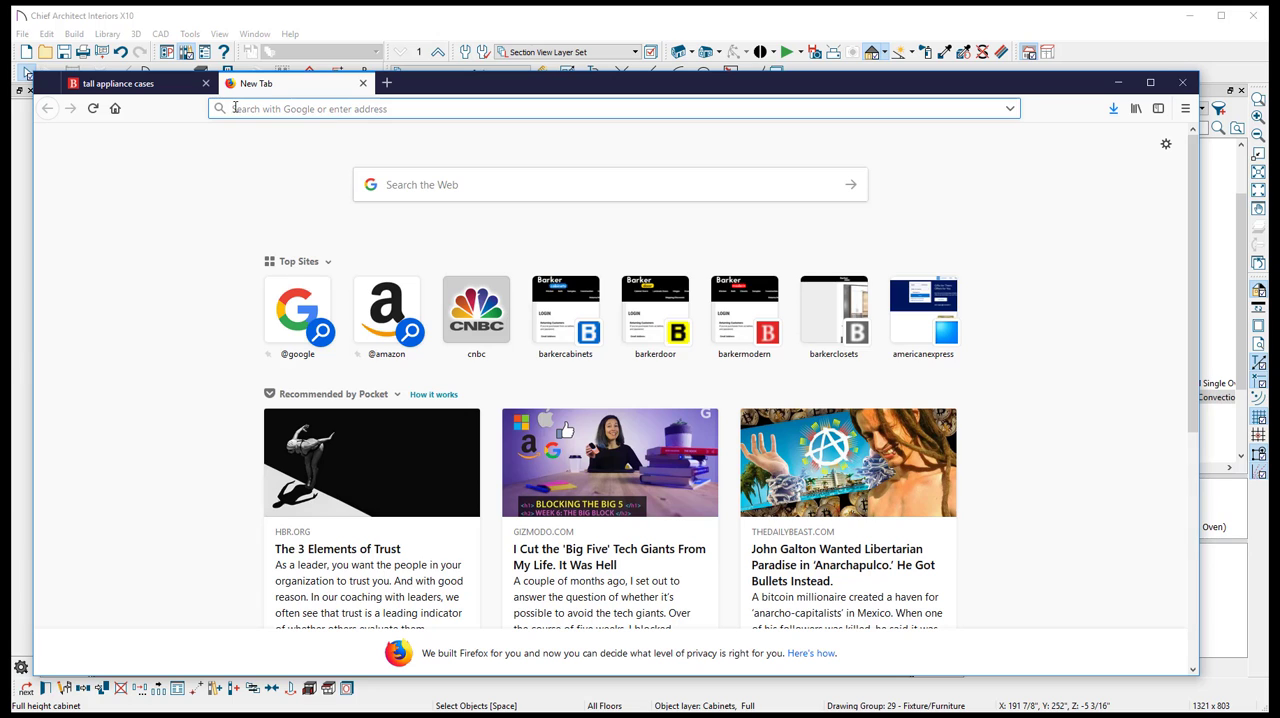
{"action": "type", "text": "BARKERCABINETS.com/"}
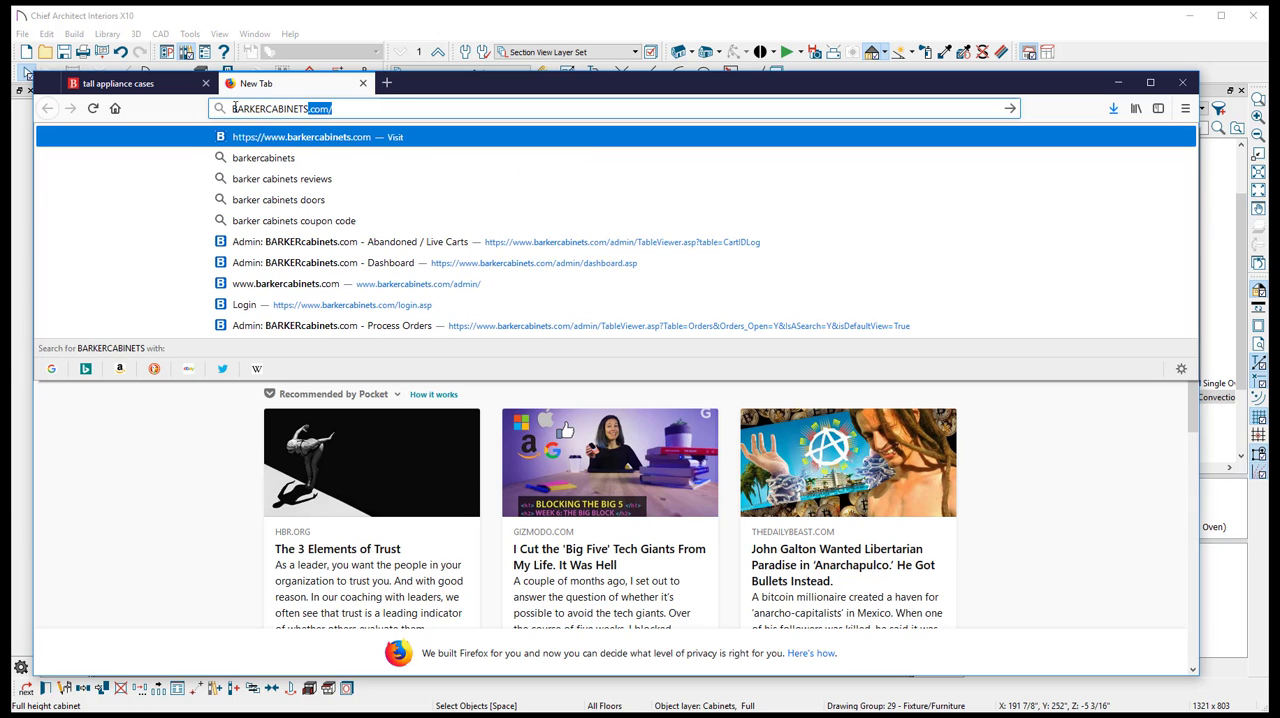
{"action": "key", "text": "Return"}
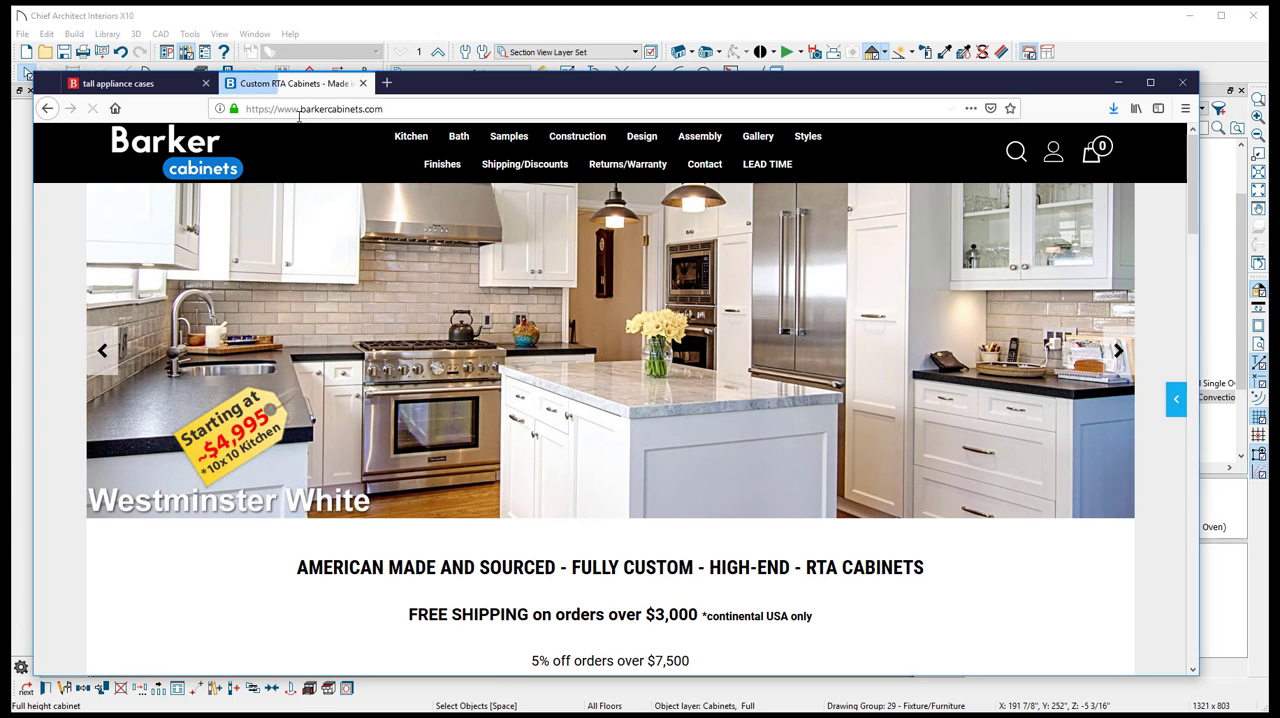
{"action": "mouse_move", "coordinate": [411, 136]}
{"action": "mouse_move", "coordinate": [402, 214]}
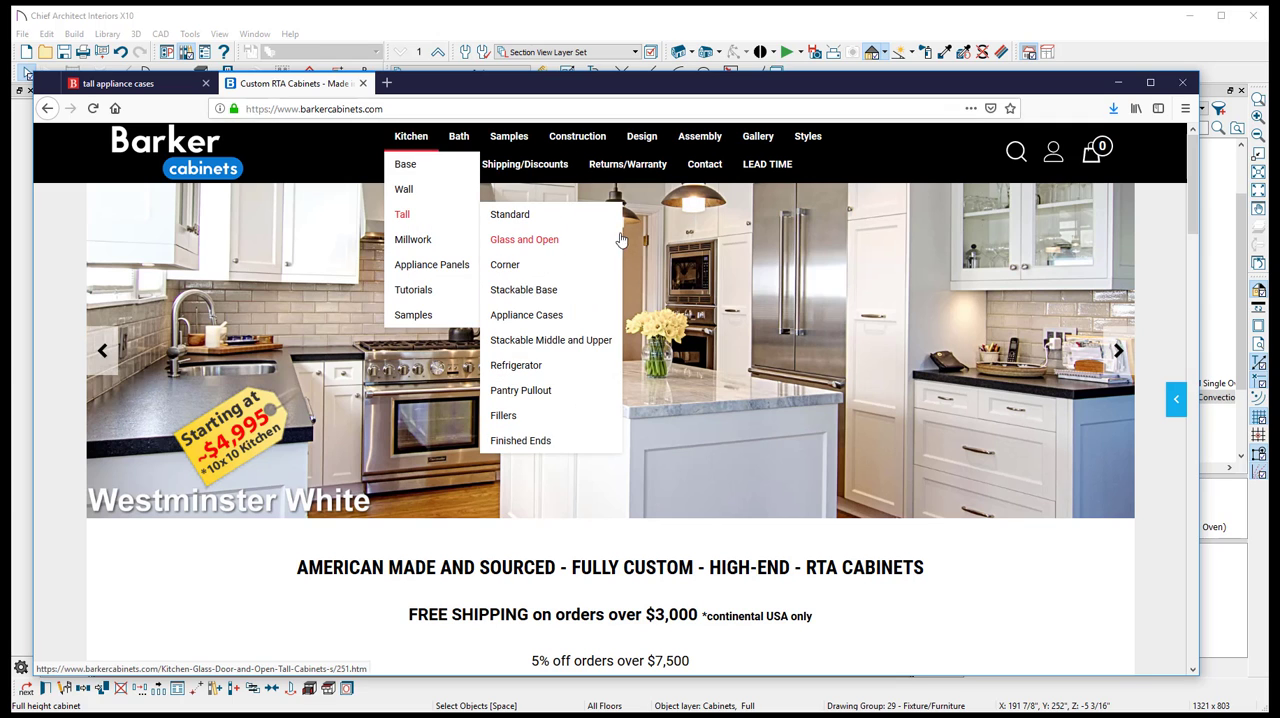
{"action": "left_click", "coordinate": [530, 316]}
- Find the Wolf SO30TM and CSO30TM tutorials and read their recommended WAPPLIANCECASE width, height and depth
{"action": "scroll", "coordinate": [452, 485], "scroll_direction": "down", "scroll_amount": 4}
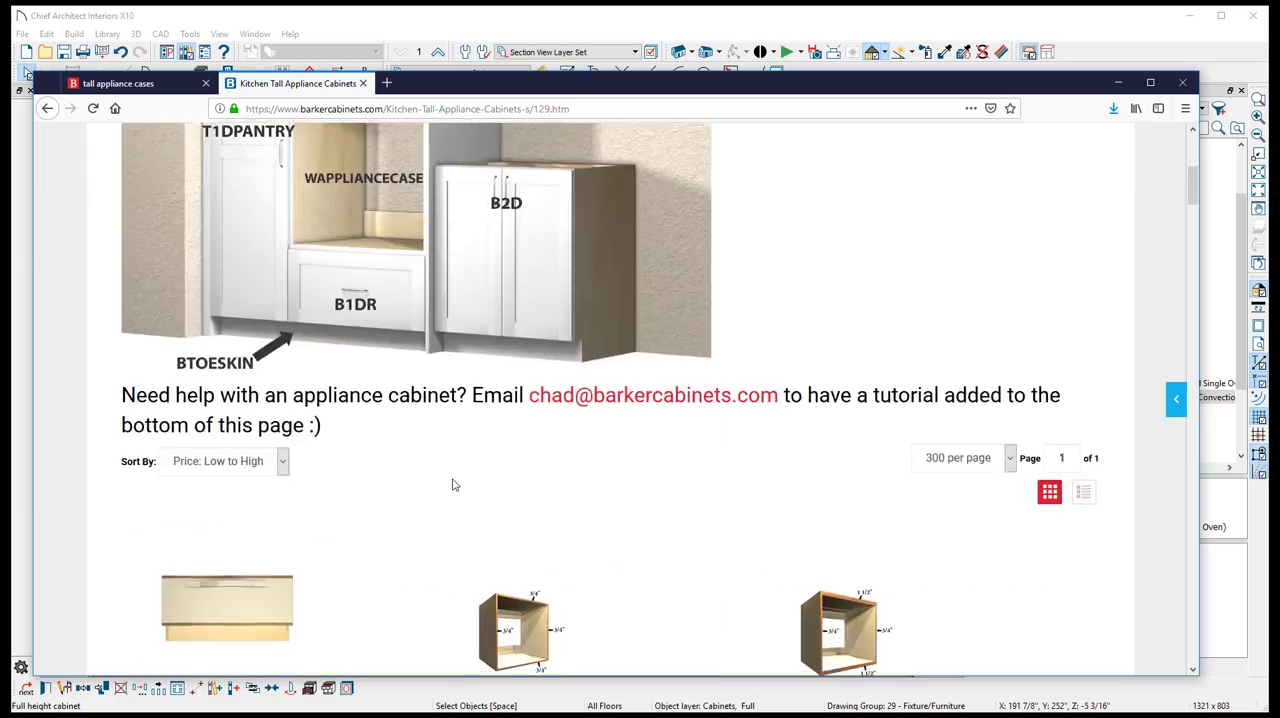
{"action": "scroll", "coordinate": [452, 485], "scroll_direction": "down", "scroll_amount": 15}
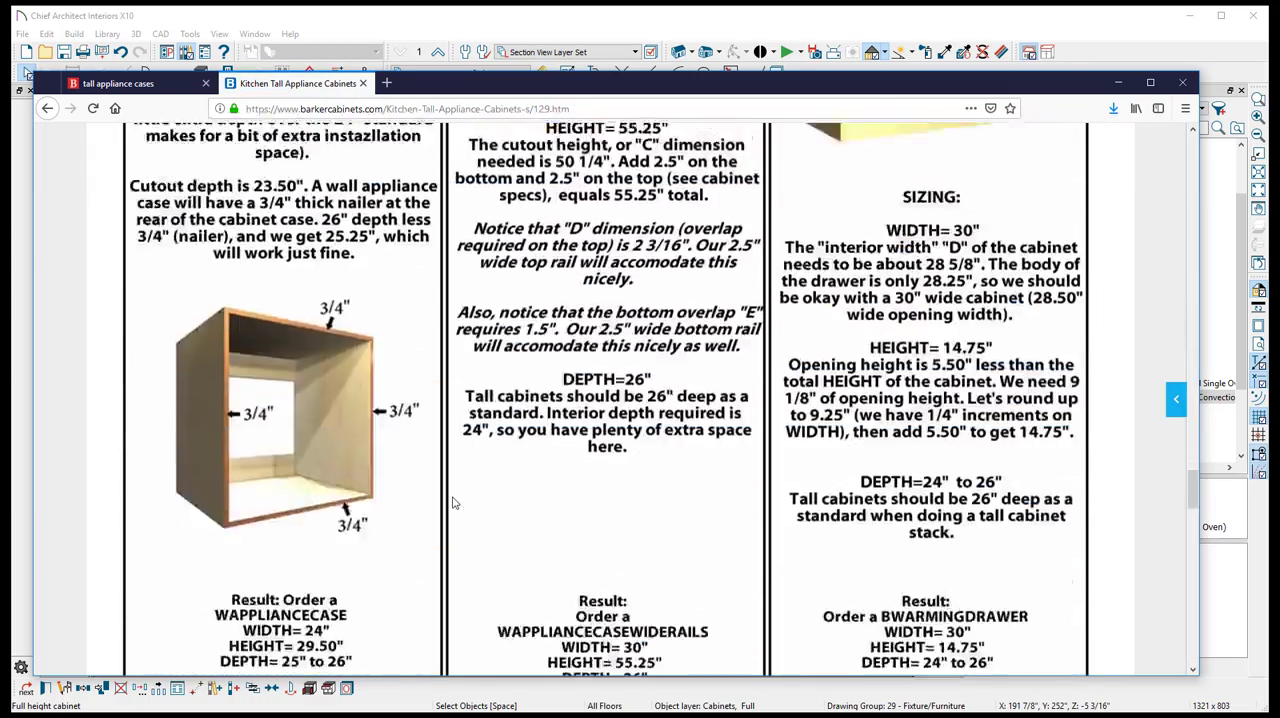
{"action": "scroll", "coordinate": [455, 503], "scroll_direction": "down", "scroll_amount": 14}
{"action": "scroll", "coordinate": [459, 505], "scroll_direction": "up", "scroll_amount": 12}
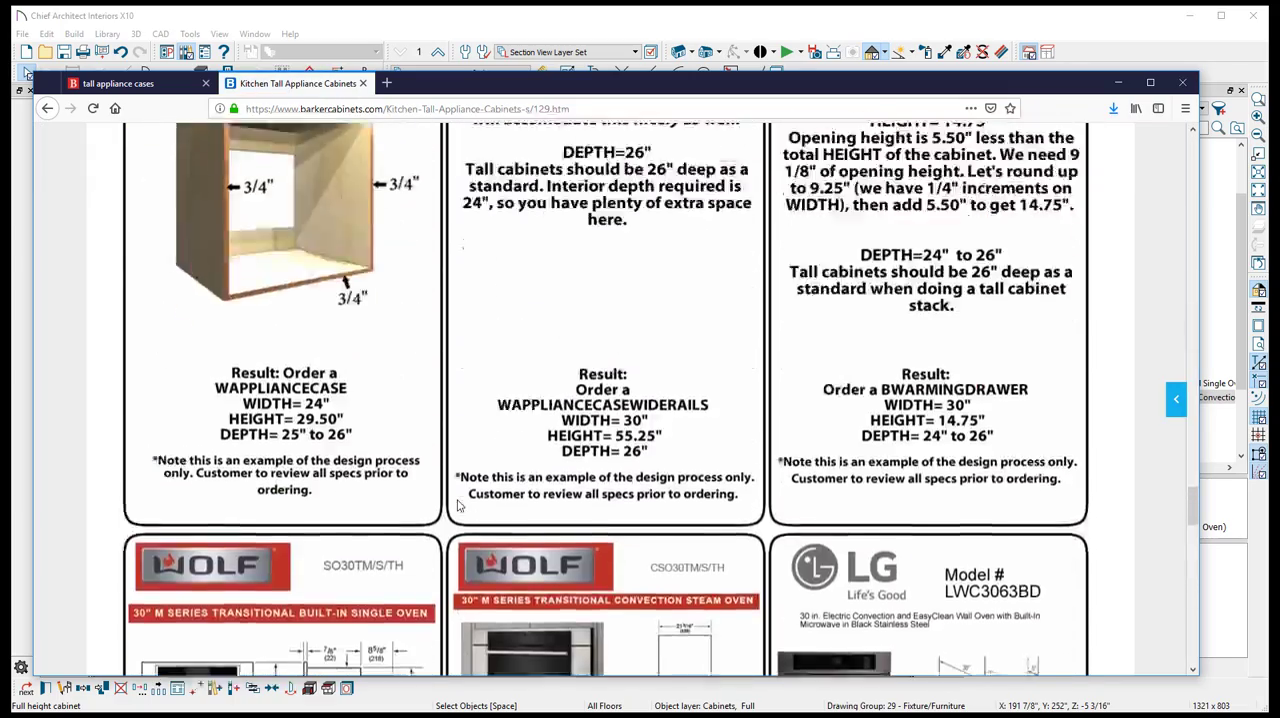
{"action": "scroll", "coordinate": [459, 505], "scroll_direction": "down", "scroll_amount": 10}
{"action": "scroll", "coordinate": [499, 200], "scroll_direction": "up", "scroll_amount": 4}
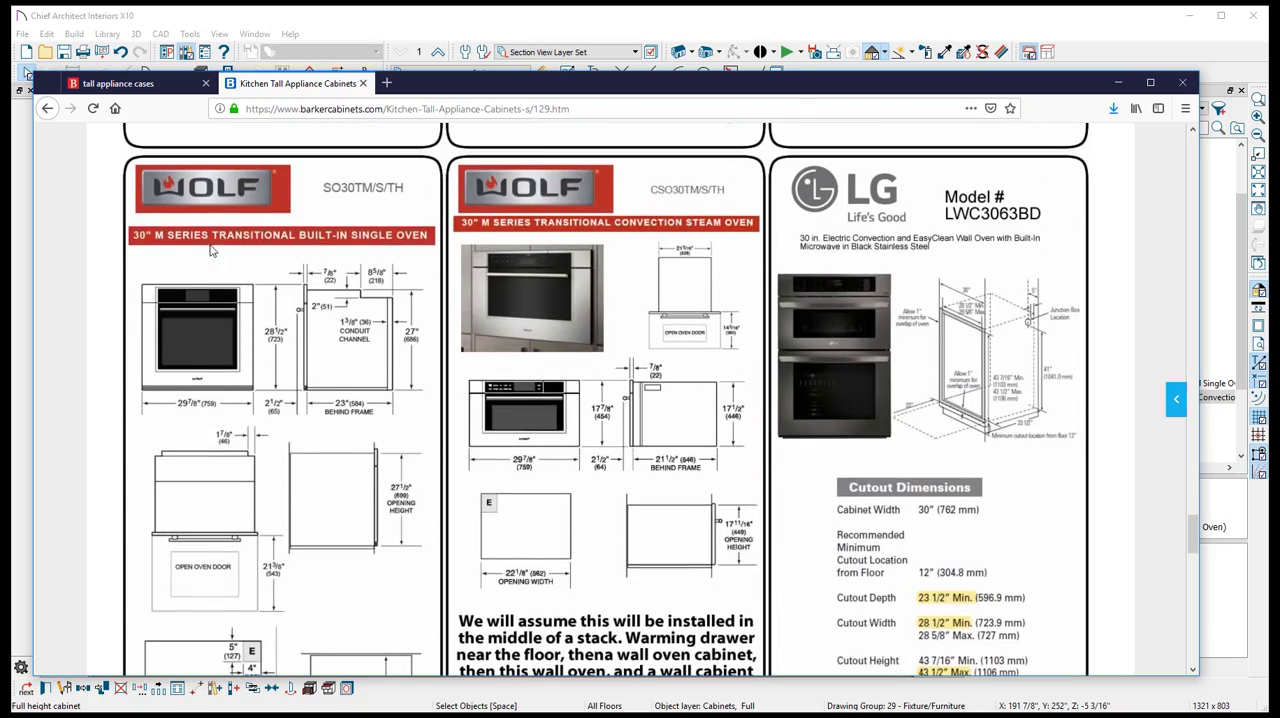
{"action": "scroll", "coordinate": [506, 530], "scroll_direction": "down", "scroll_amount": 12}
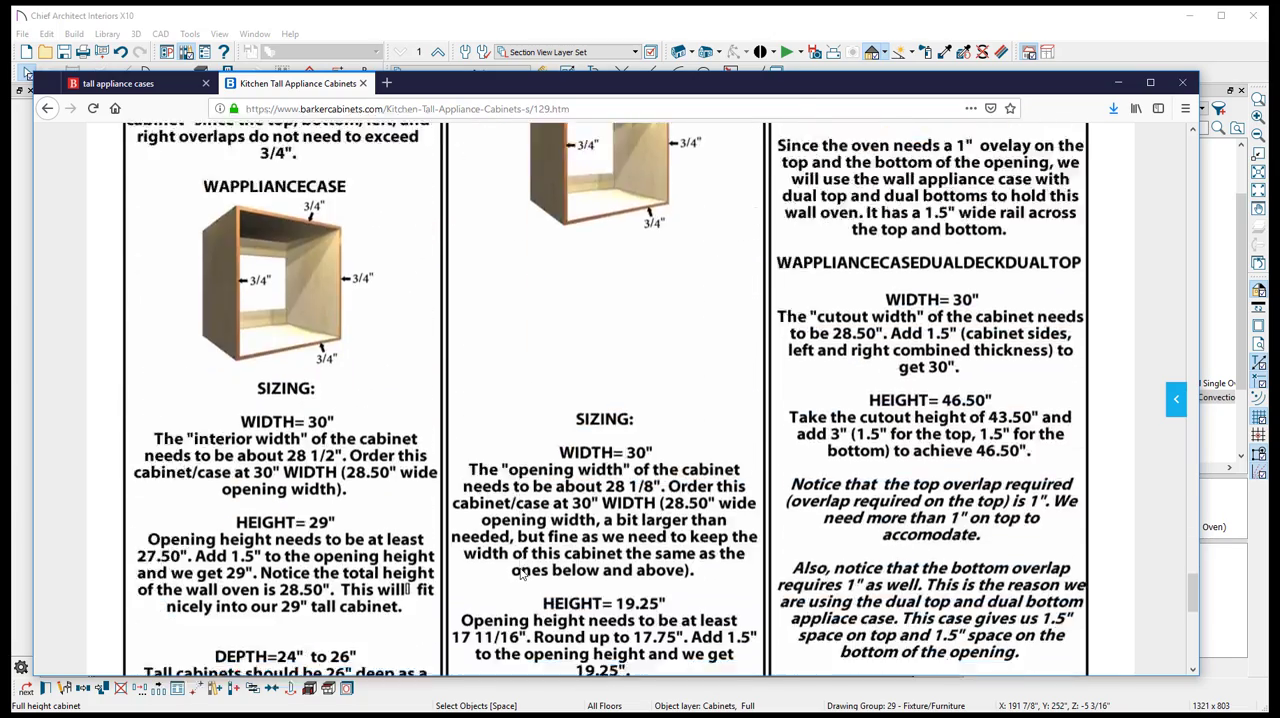
{"action": "scroll", "coordinate": [641, 456], "scroll_direction": "up", "scroll_amount": 2}
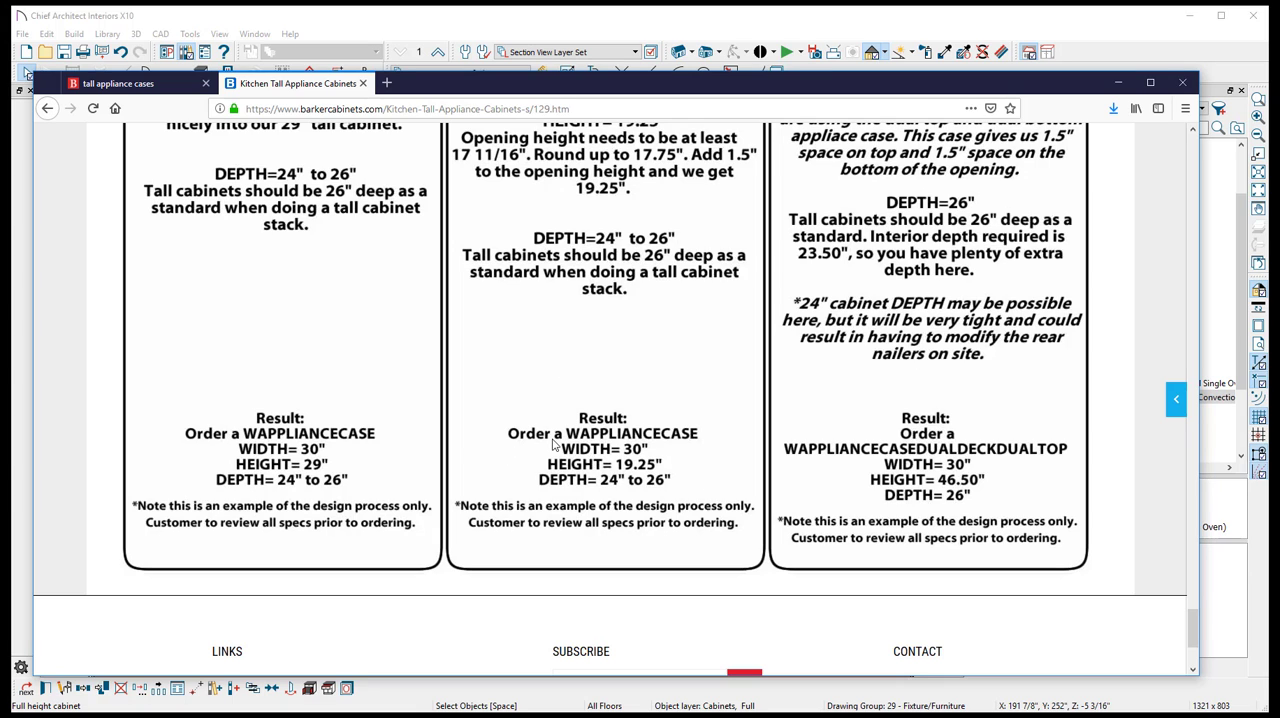
- Compare the sizes of the two placed oven cases in Chief Architect with the recommended sizes on the website
{"action": "left_click", "coordinate": [857, 23]}
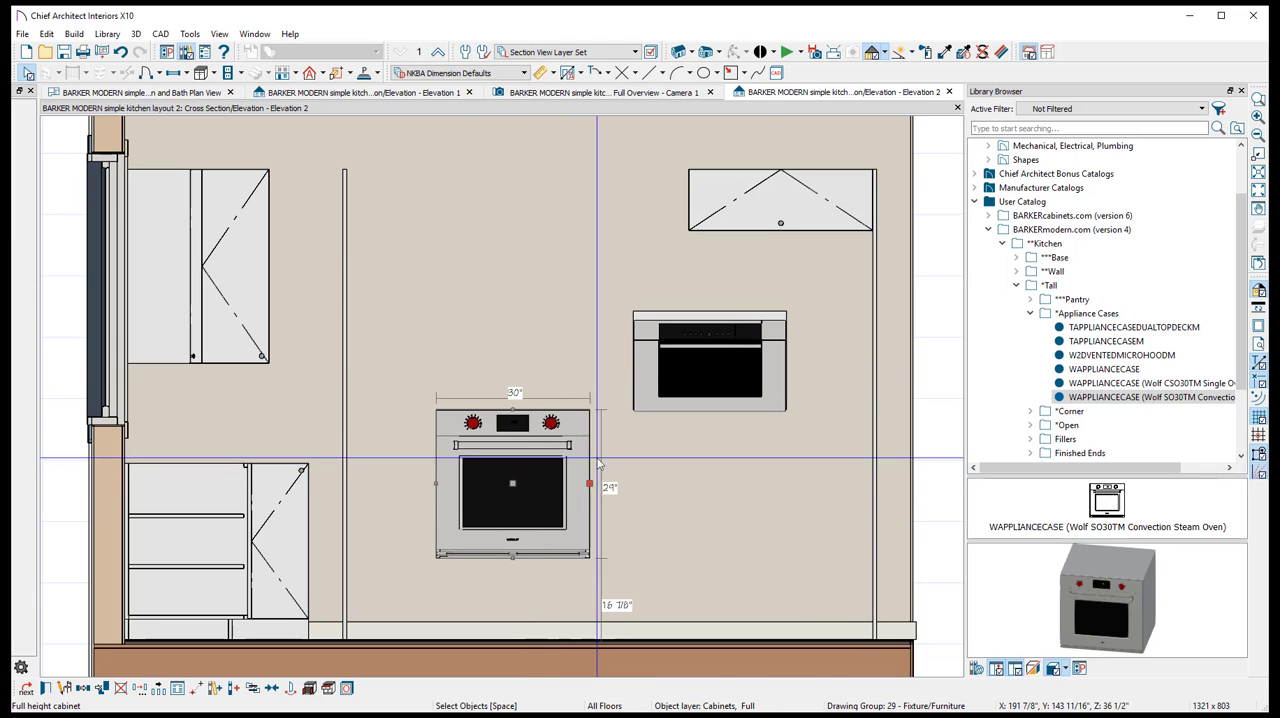
{"action": "left_click", "coordinate": [705, 345]}
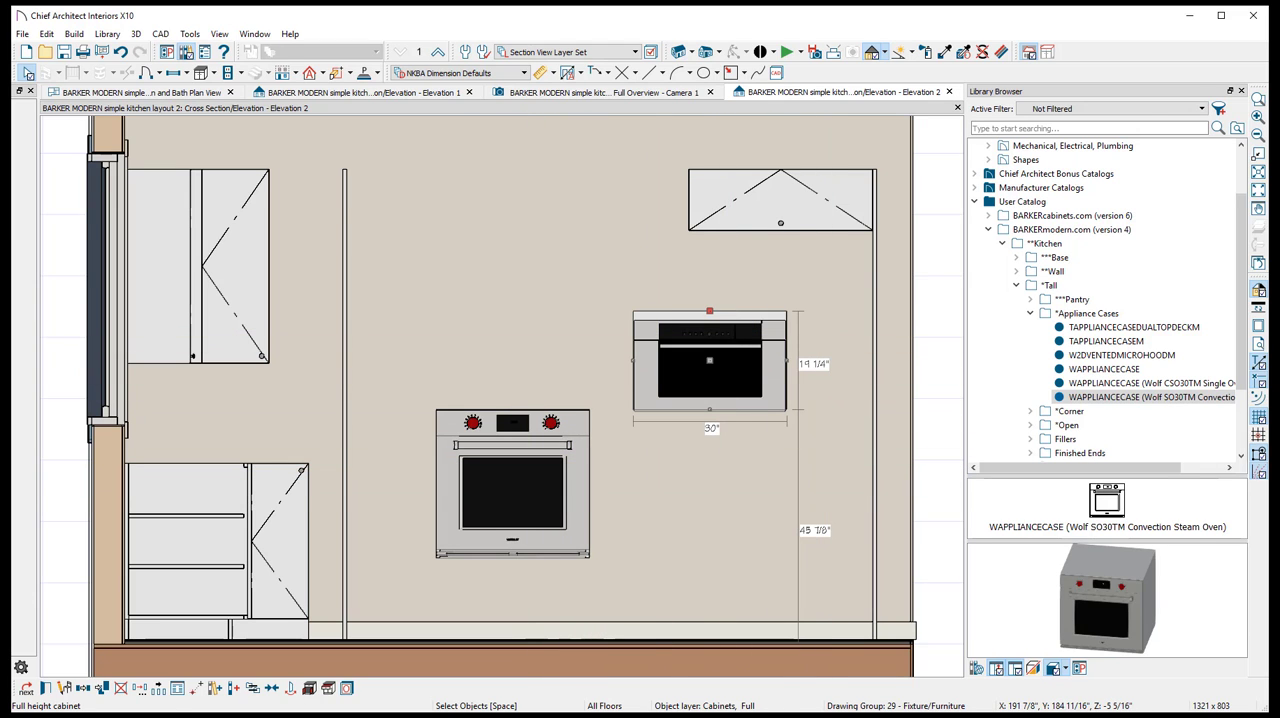
{"action": "key", "text": "alt+Tab"}
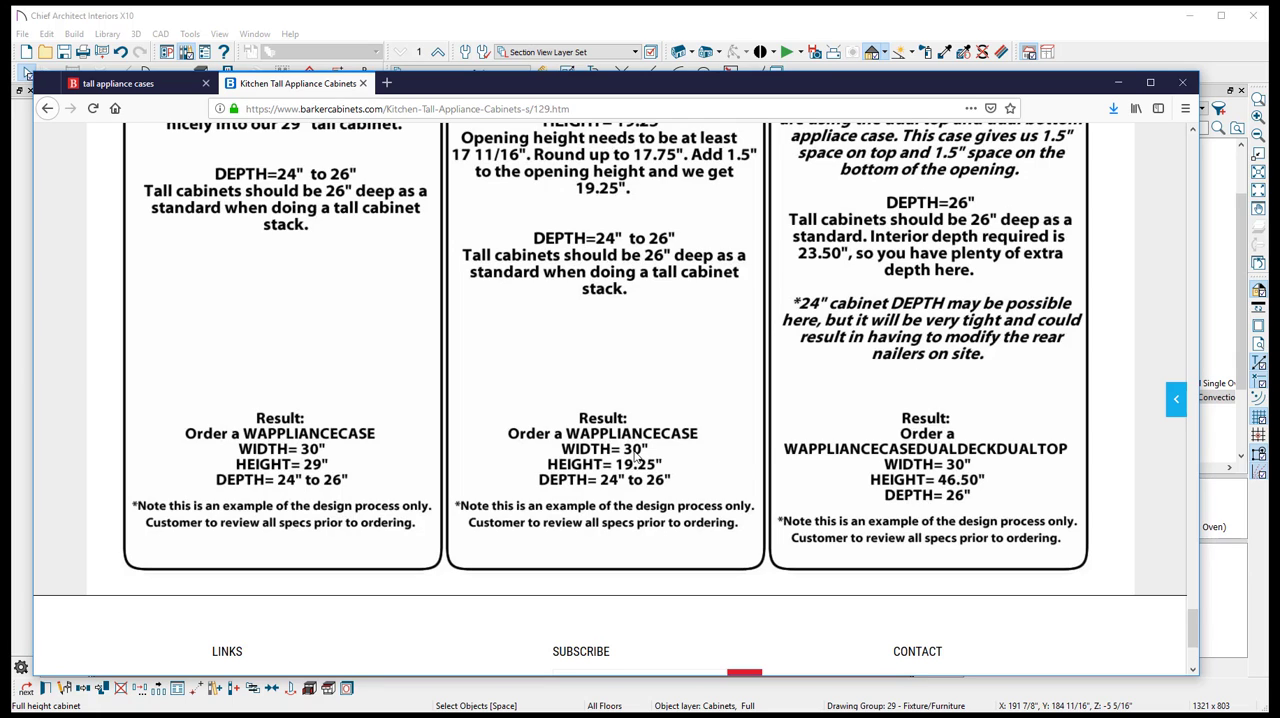
{"action": "left_click", "coordinate": [508, 20]}
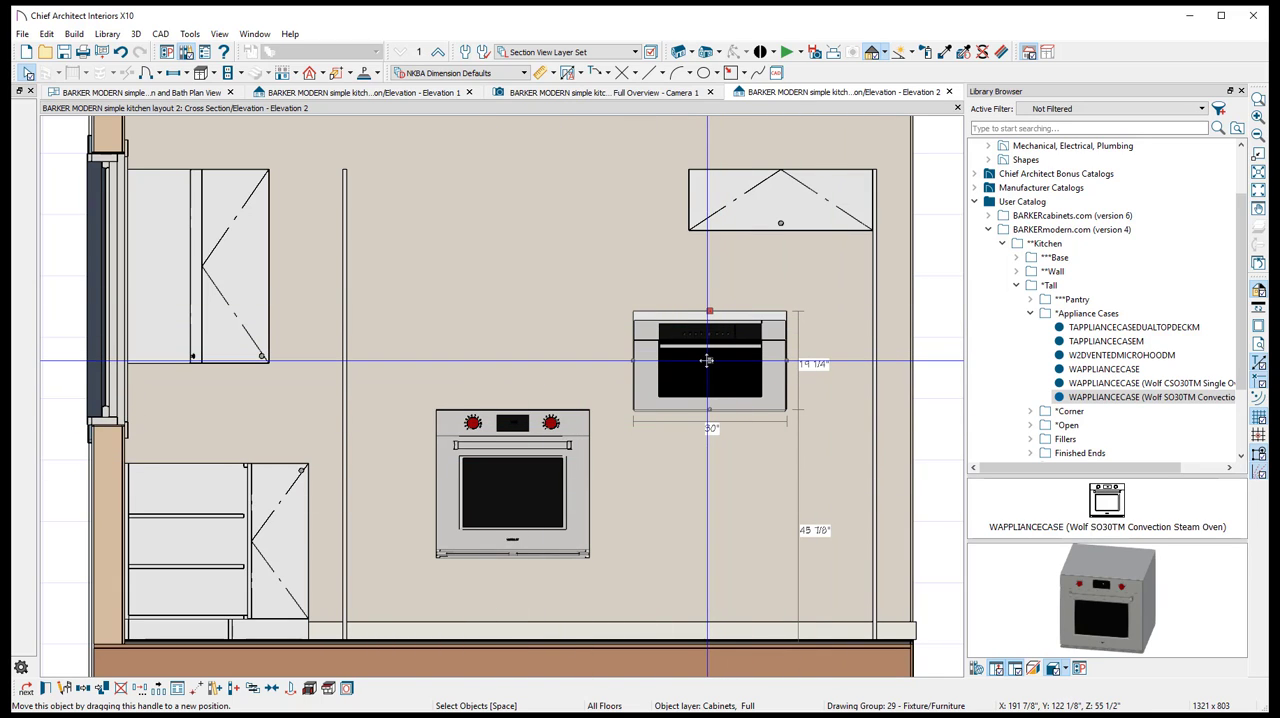
- Stack the two Wolf oven cases between the tall panels, sliding the shorter one above the larger and aligning their sides
{"action": "left_click_drag", "start_coordinate": [707, 361], "coordinate": [574, 361]}
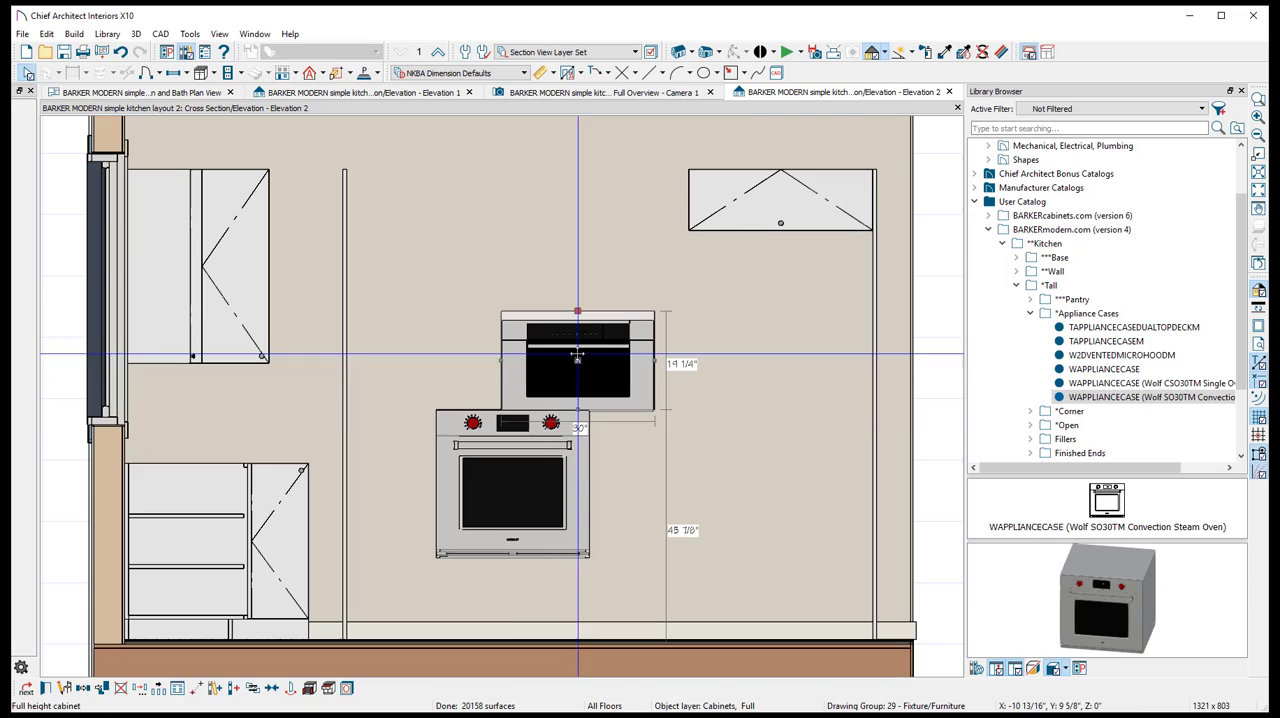
{"action": "left_click", "coordinate": [527, 479]}
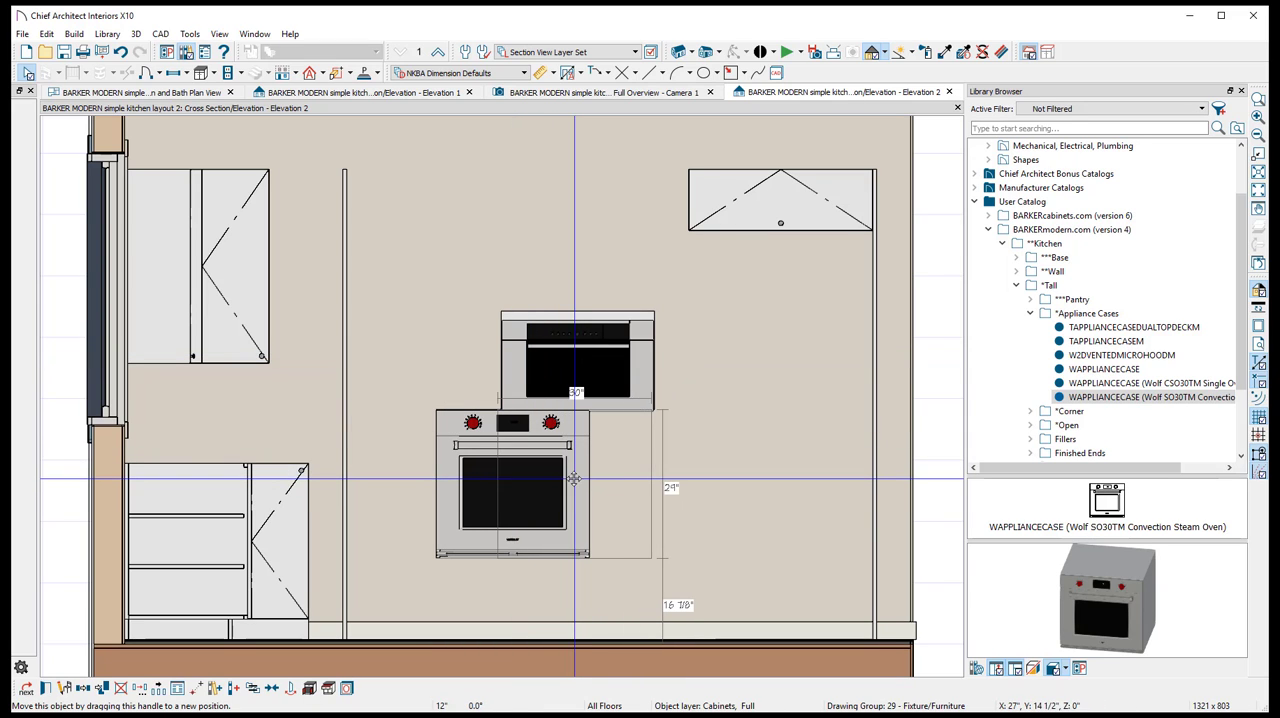
{"action": "left_click_drag", "start_coordinate": [574, 479], "coordinate": [639, 479]}
{"action": "scroll", "coordinate": [705, 424], "scroll_direction": "up", "scroll_amount": 1}
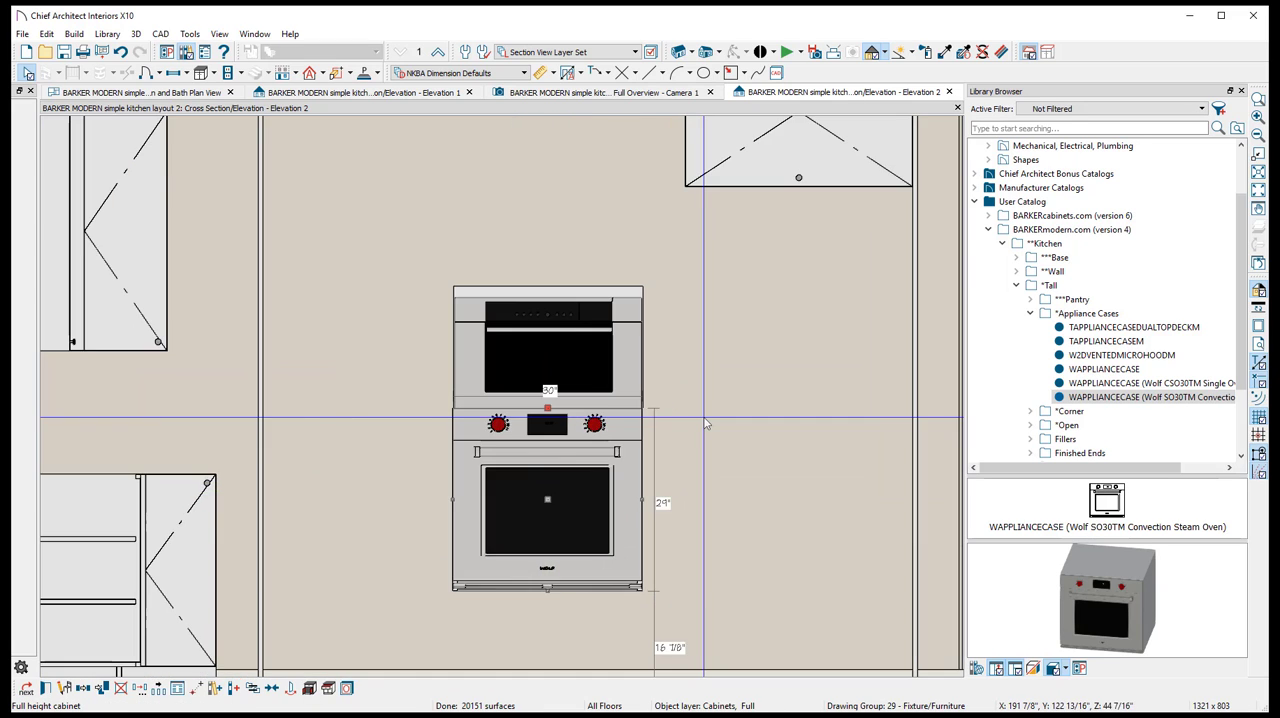
{"action": "scroll", "coordinate": [705, 424], "scroll_direction": "down", "scroll_amount": 1}
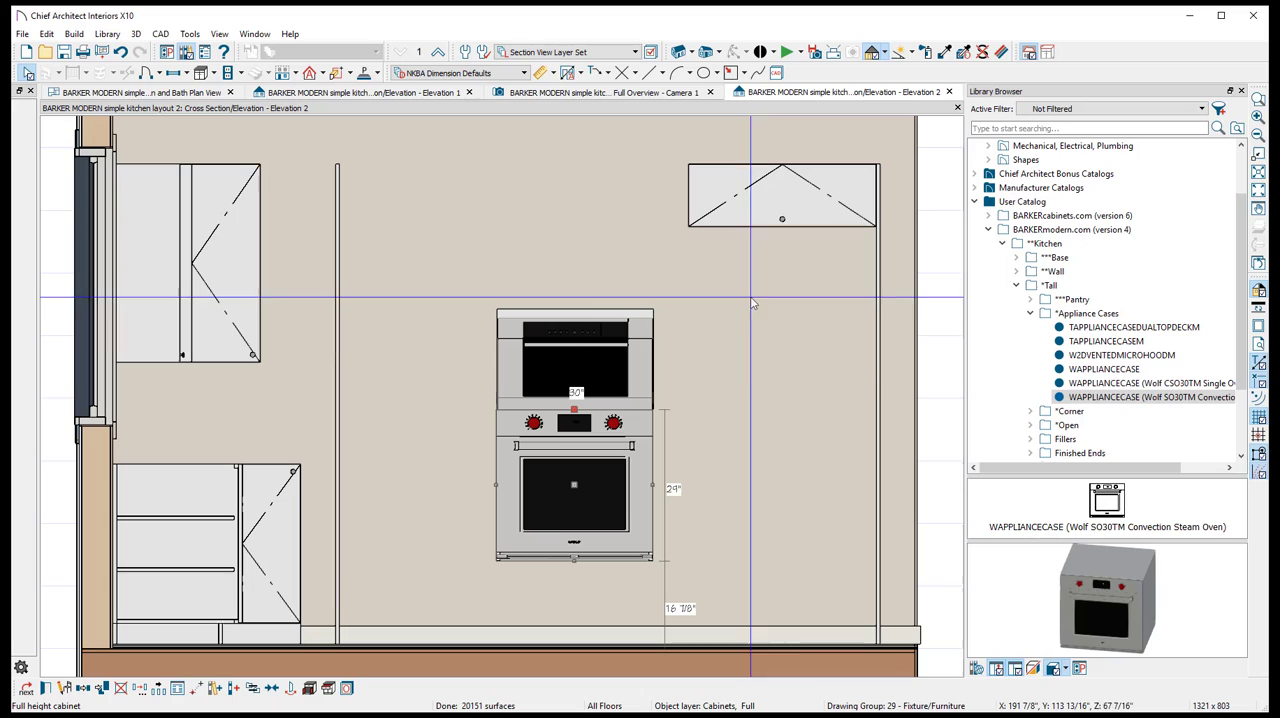
- Place a B1DRM base cabinet from the BARKERmodern kitchen Base Standard library beneath the stacked ovens and align its side with them
{"action": "double_click", "coordinate": [1040, 258]}
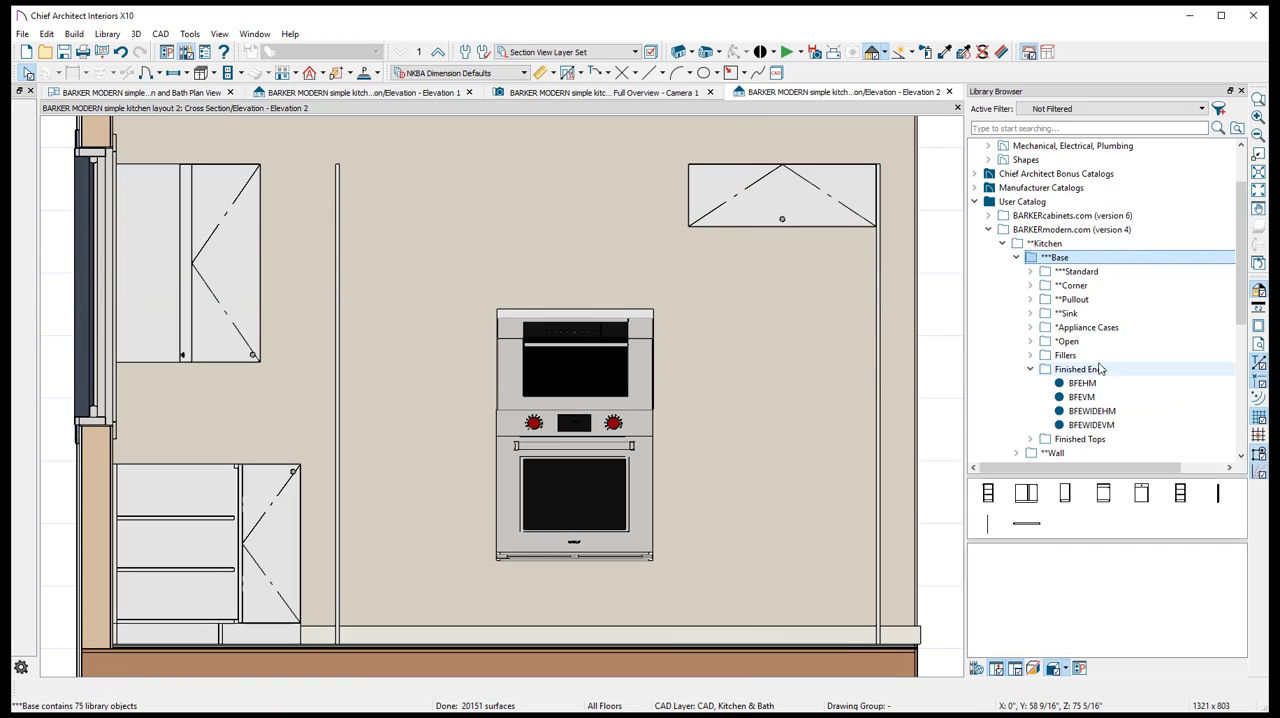
{"action": "double_click", "coordinate": [1078, 272]}
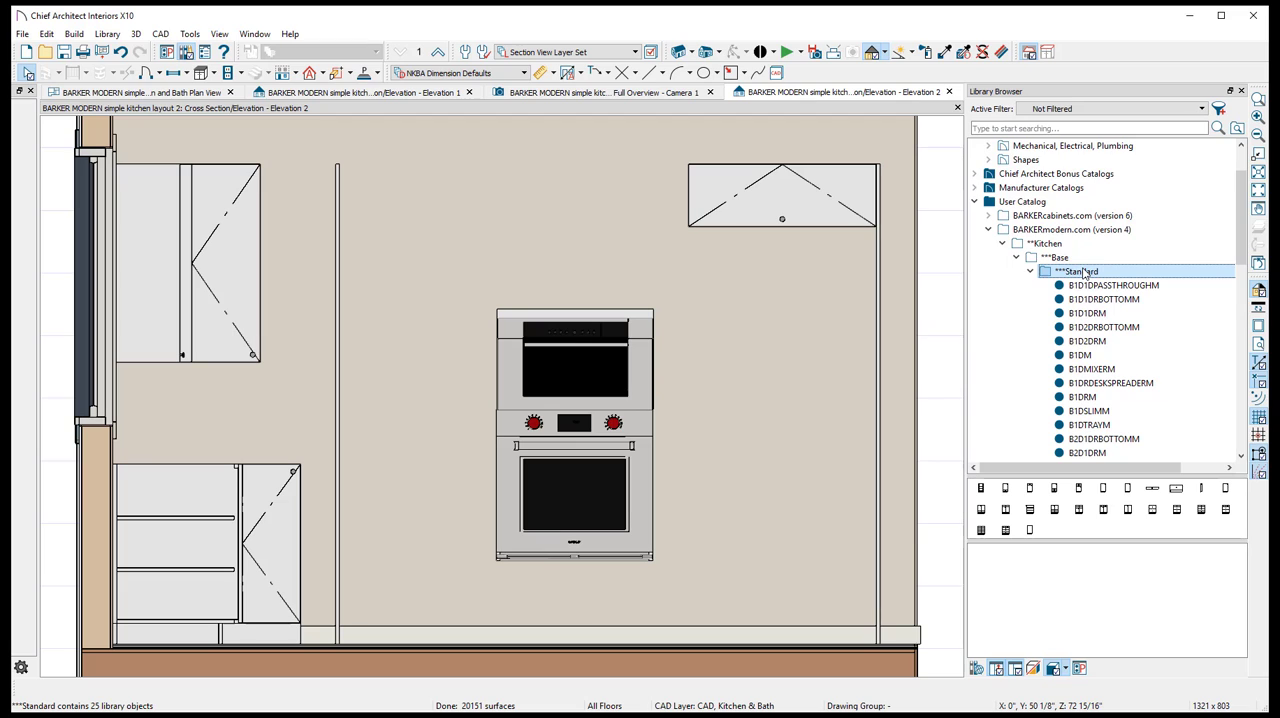
{"action": "scroll", "coordinate": [1085, 274], "scroll_direction": "down", "scroll_amount": 3}
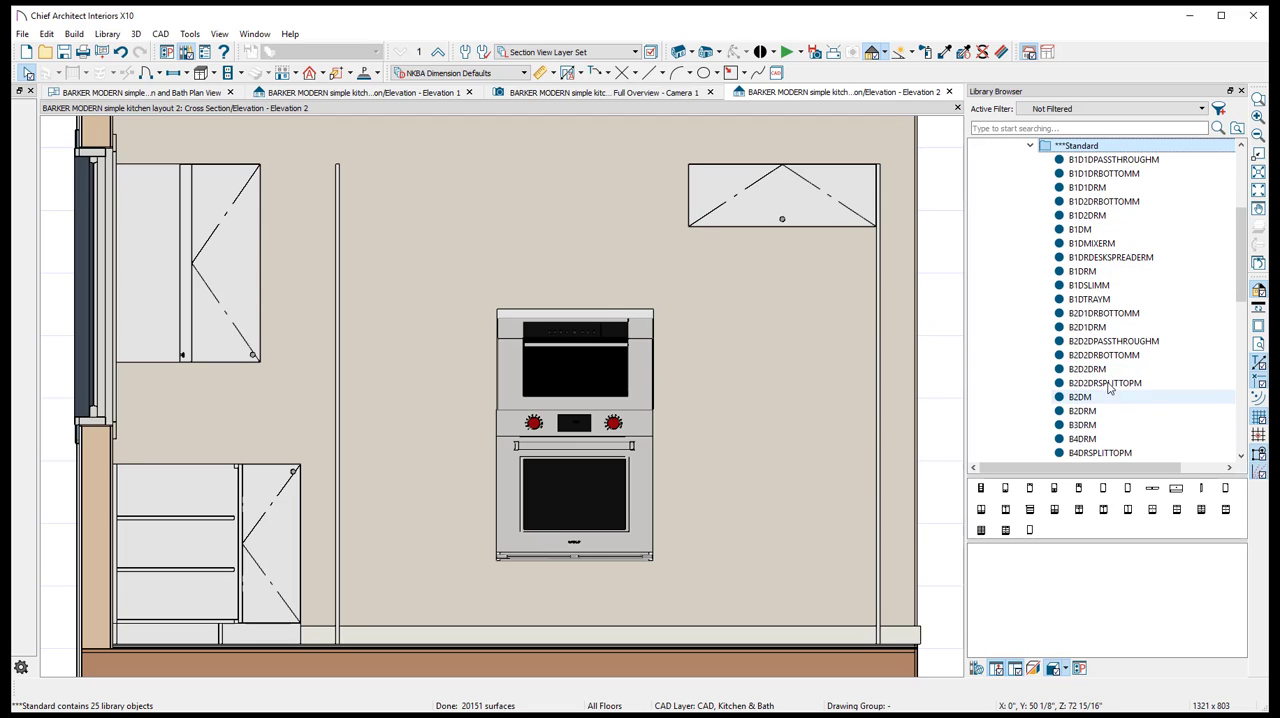
{"action": "left_click", "coordinate": [1100, 272]}
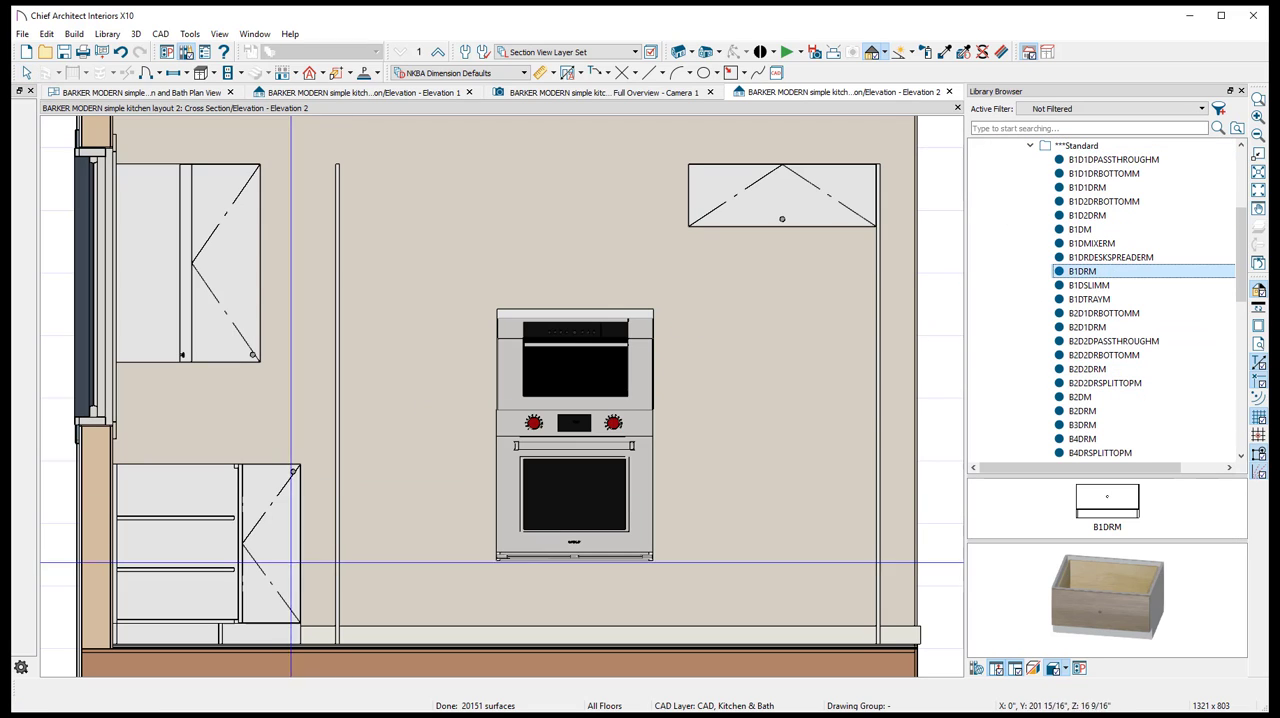
{"action": "left_click", "coordinate": [576, 606]}
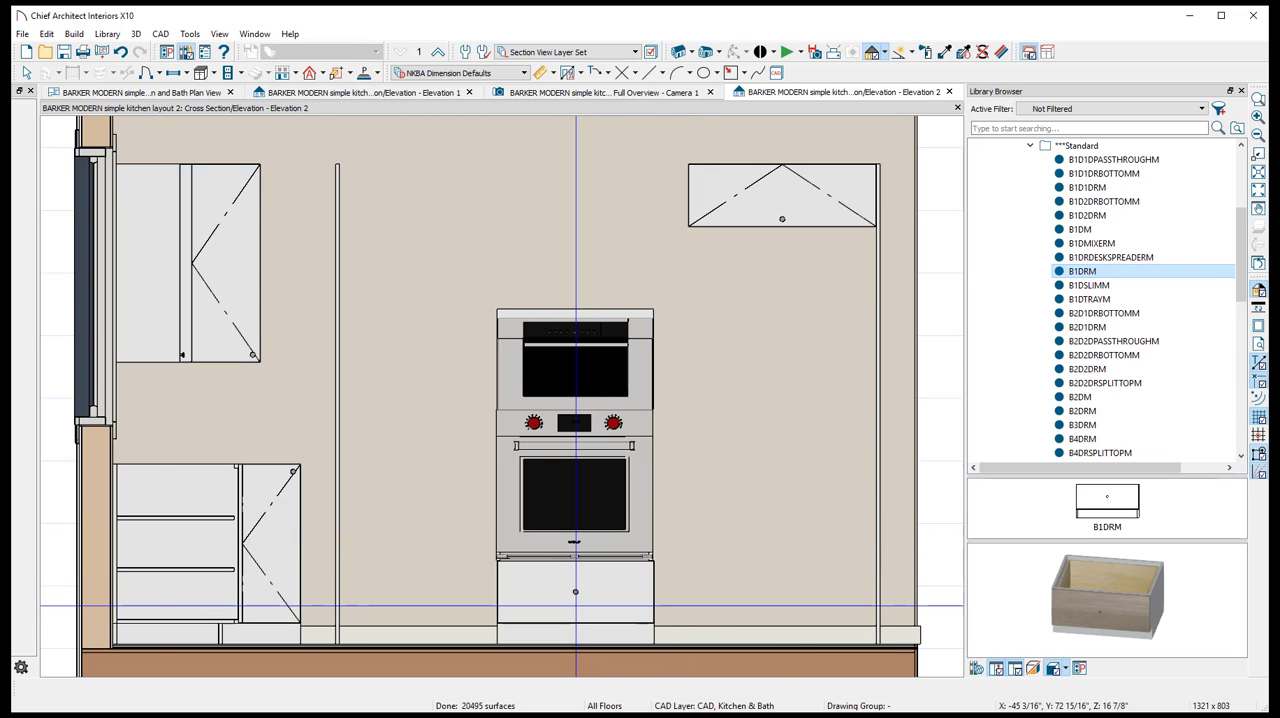
{"action": "scroll", "coordinate": [576, 606], "scroll_direction": "down", "scroll_amount": 1}
{"action": "scroll", "coordinate": [577, 606], "scroll_direction": "up", "scroll_amount": 2}
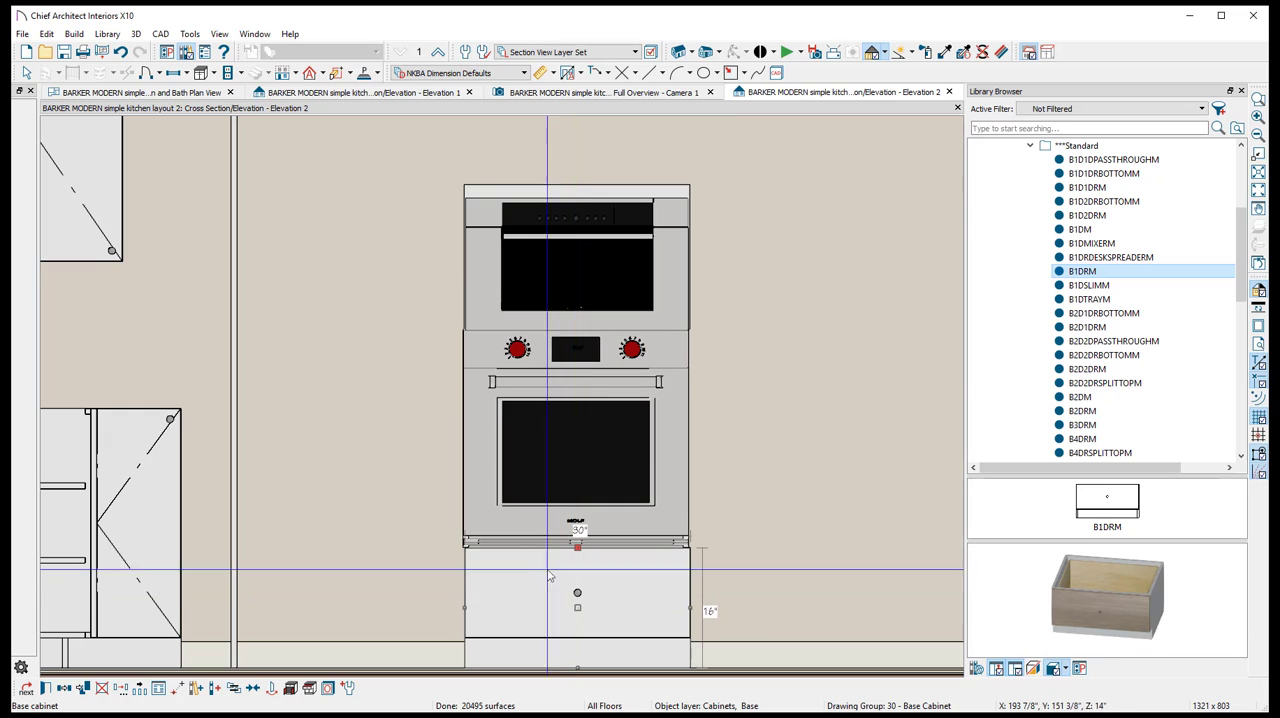
{"action": "left_click_drag", "start_coordinate": [578, 608], "coordinate": [573, 607]}
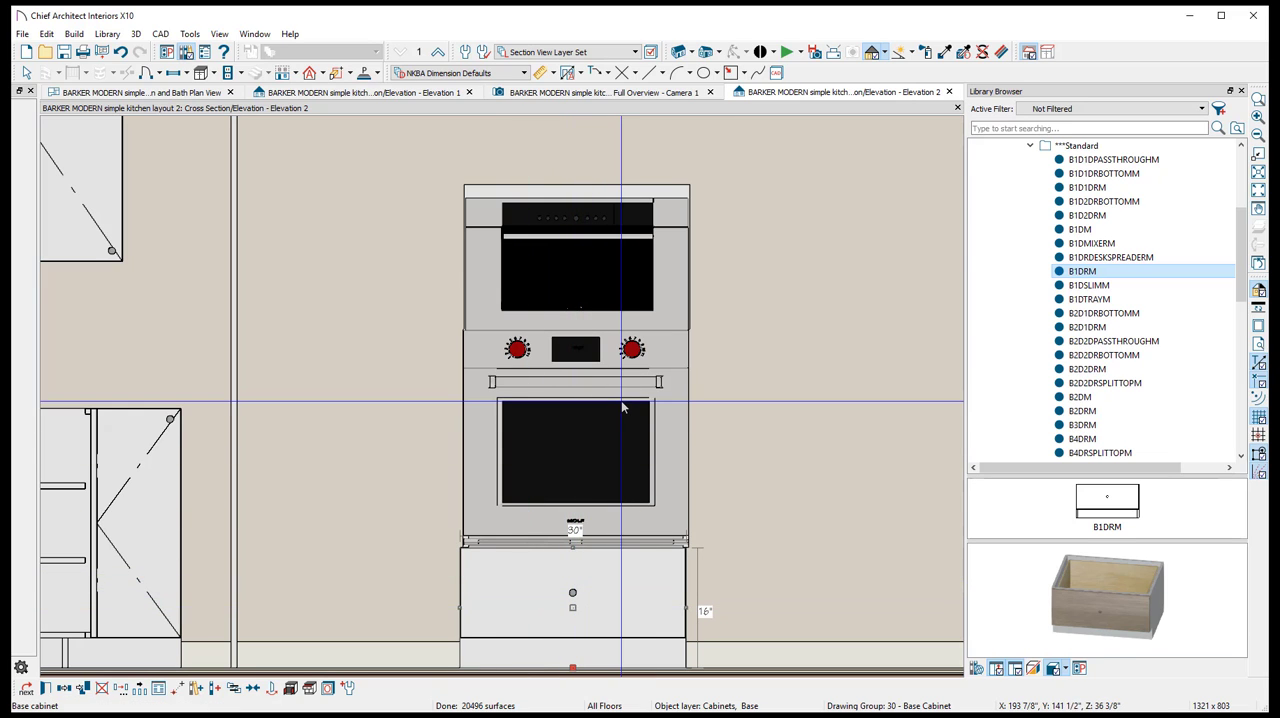
- Place a W2DM wall cabinet from the BARKERmodern kitchen Wall Standard library between the tall panel and the oven stack
{"action": "scroll", "coordinate": [1045, 265], "scroll_direction": "up", "scroll_amount": 3}
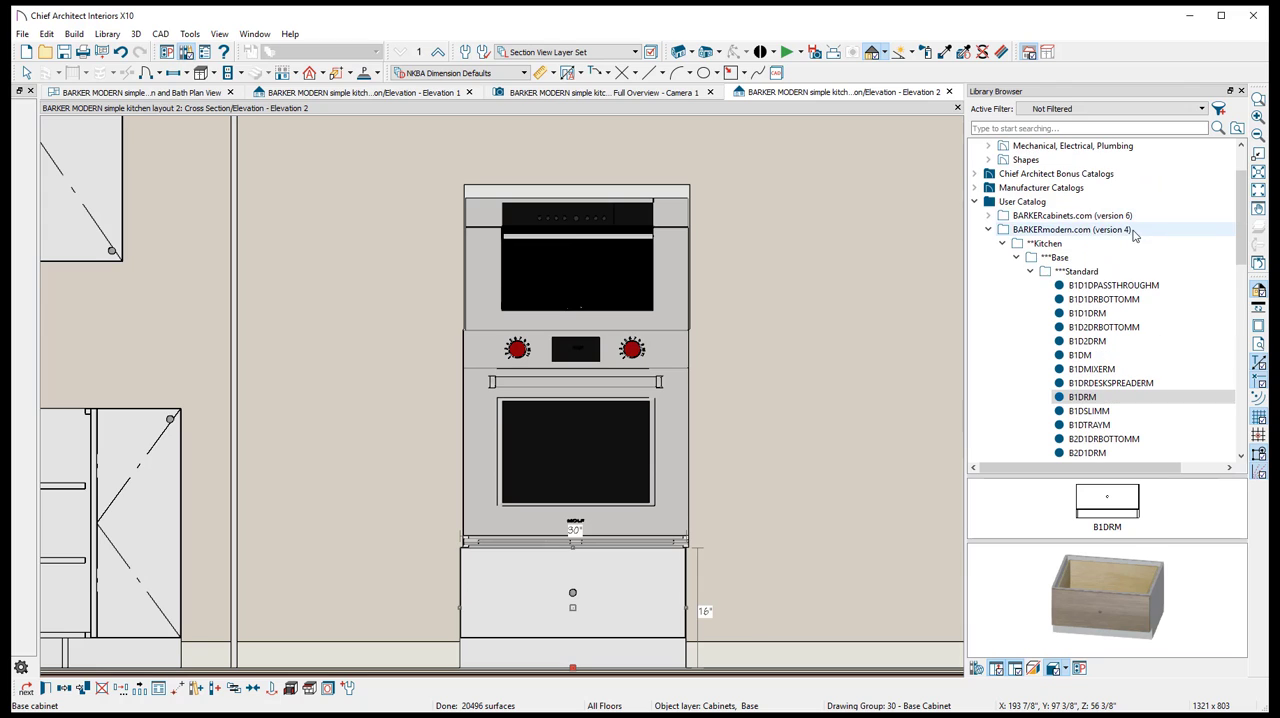
{"action": "left_click", "coordinate": [1032, 272]}
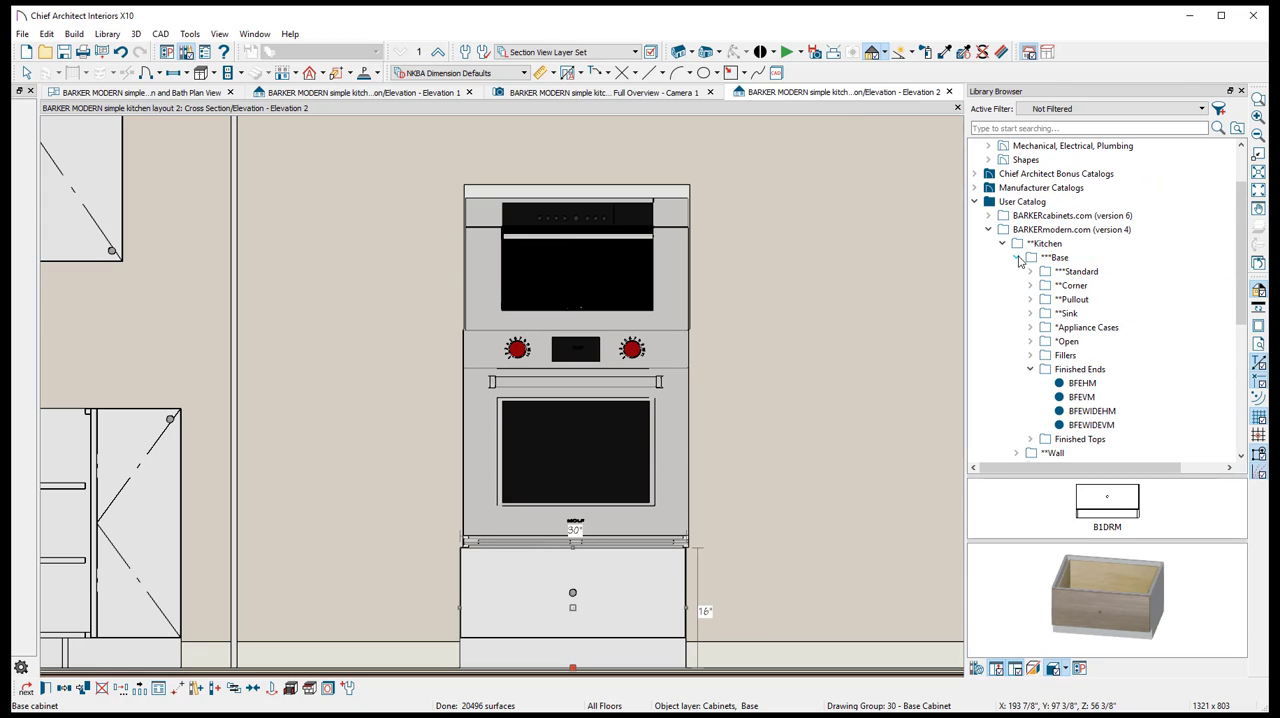
{"action": "left_click", "coordinate": [1018, 259]}
{"action": "middle_click_drag", "start_coordinate": [803, 236], "coordinate": [795, 435]}
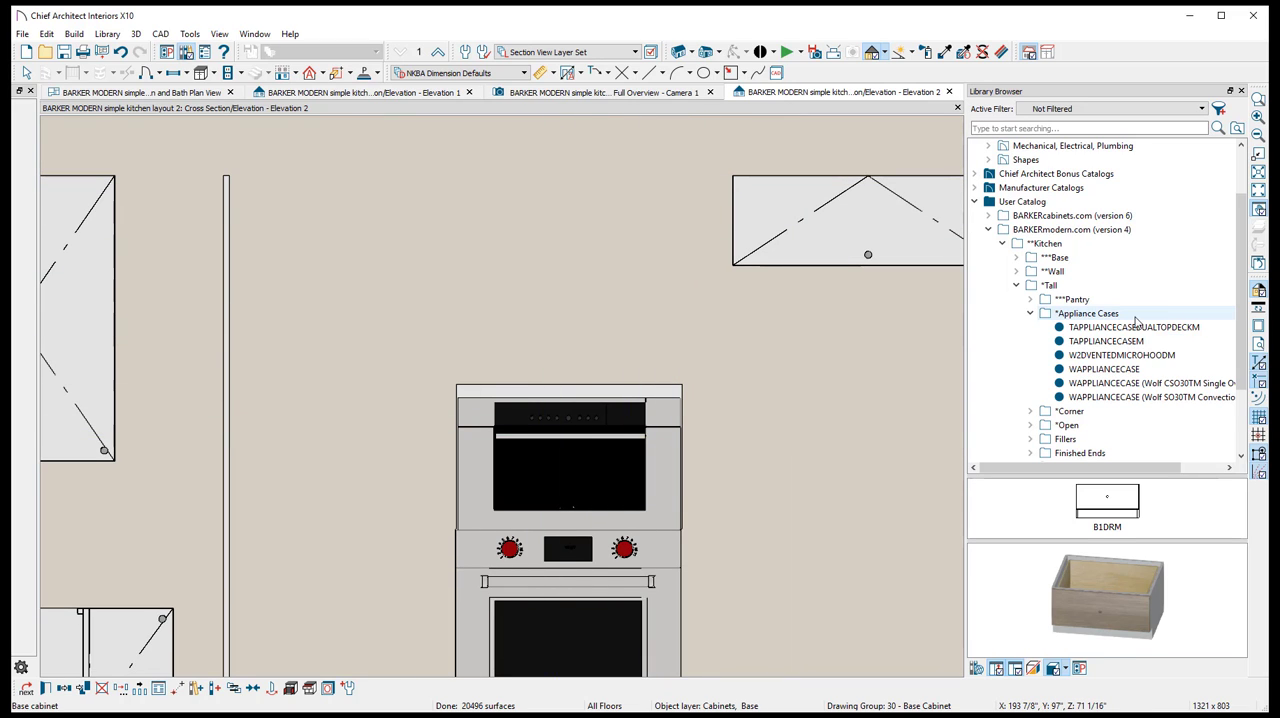
{"action": "scroll", "coordinate": [1136, 320], "scroll_direction": "down", "scroll_amount": 1}
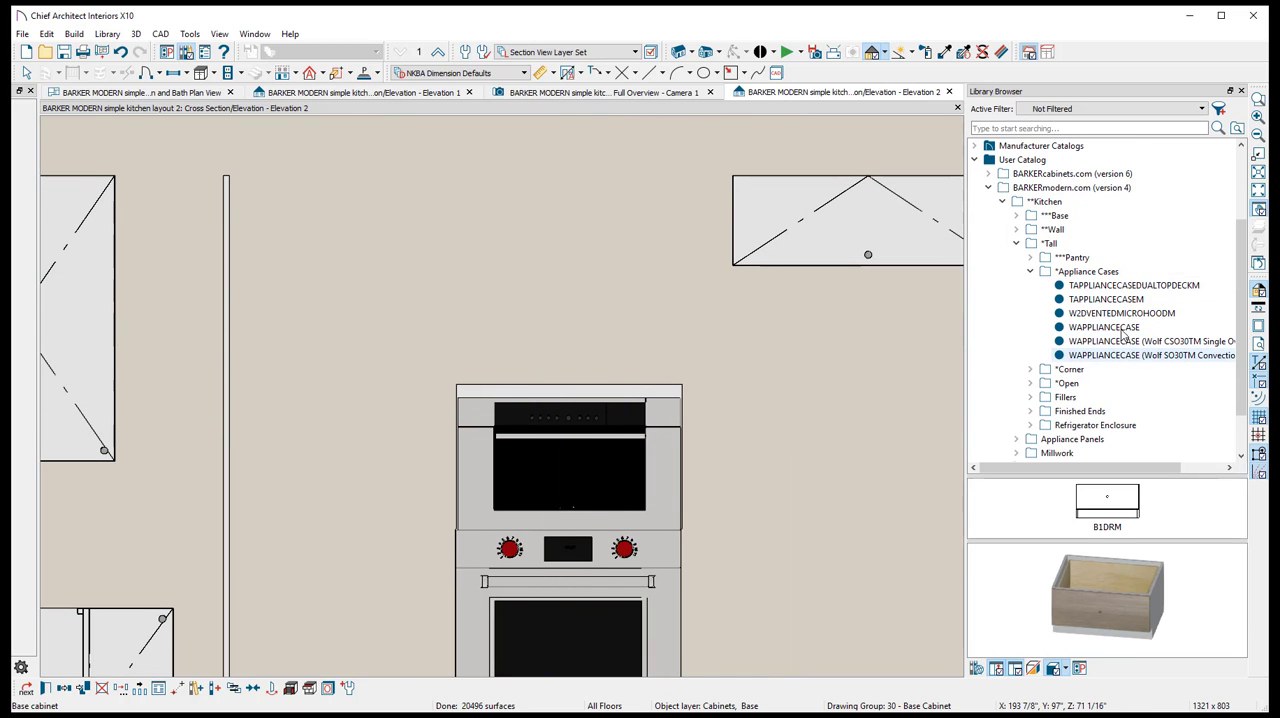
{"action": "left_click", "coordinate": [1032, 272]}
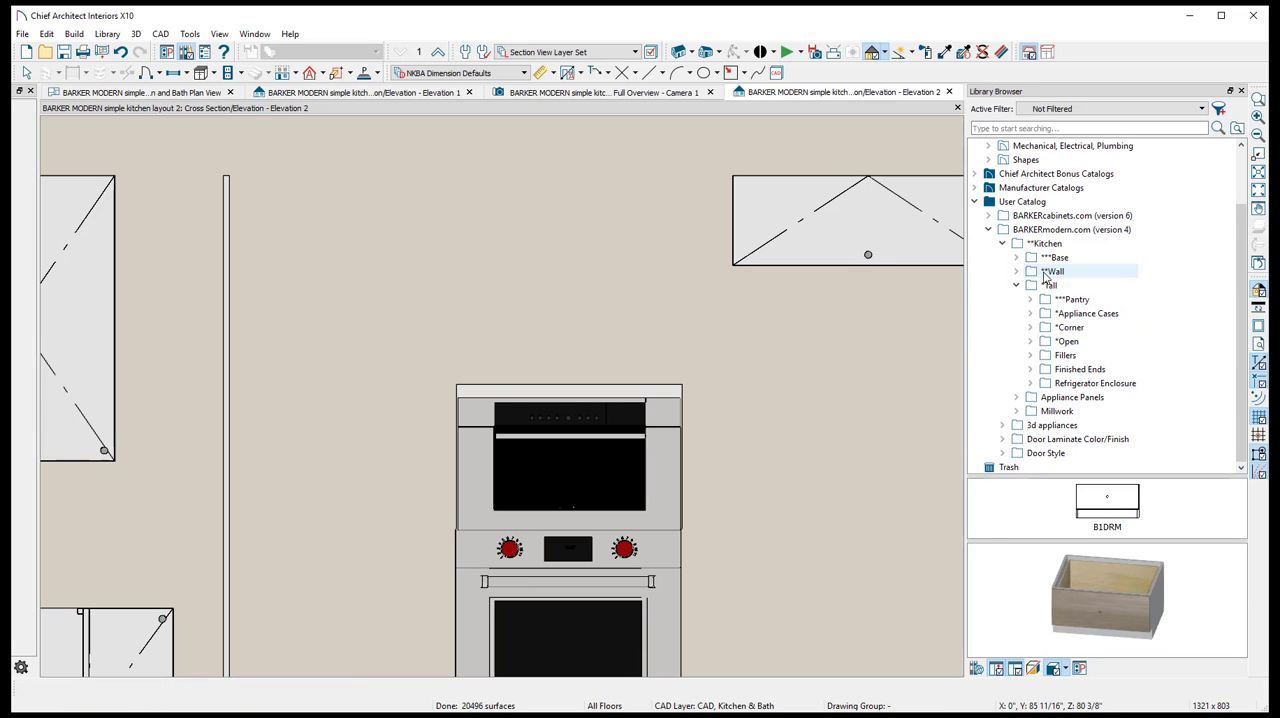
{"action": "double_click", "coordinate": [1045, 274]}
{"action": "double_click", "coordinate": [1050, 286]}
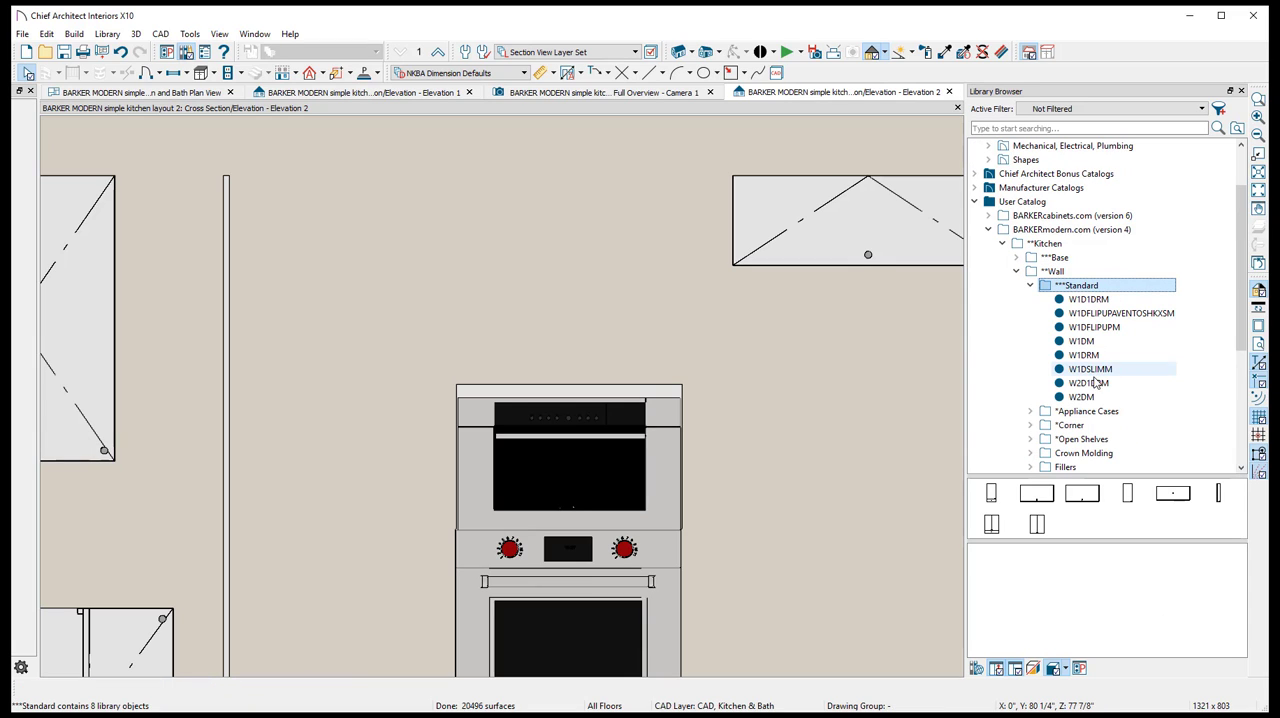
{"action": "left_click", "coordinate": [1085, 397]}
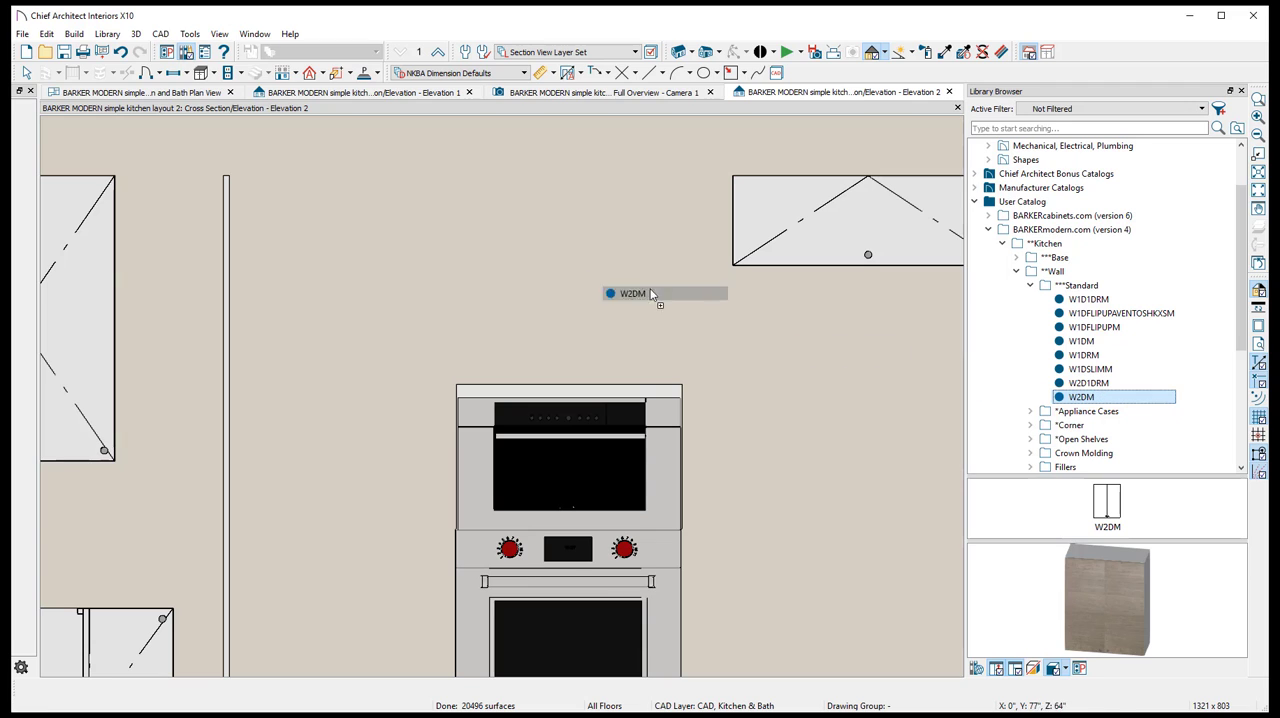
{"action": "left_click_drag", "start_coordinate": [650, 293], "coordinate": [334, 344]}
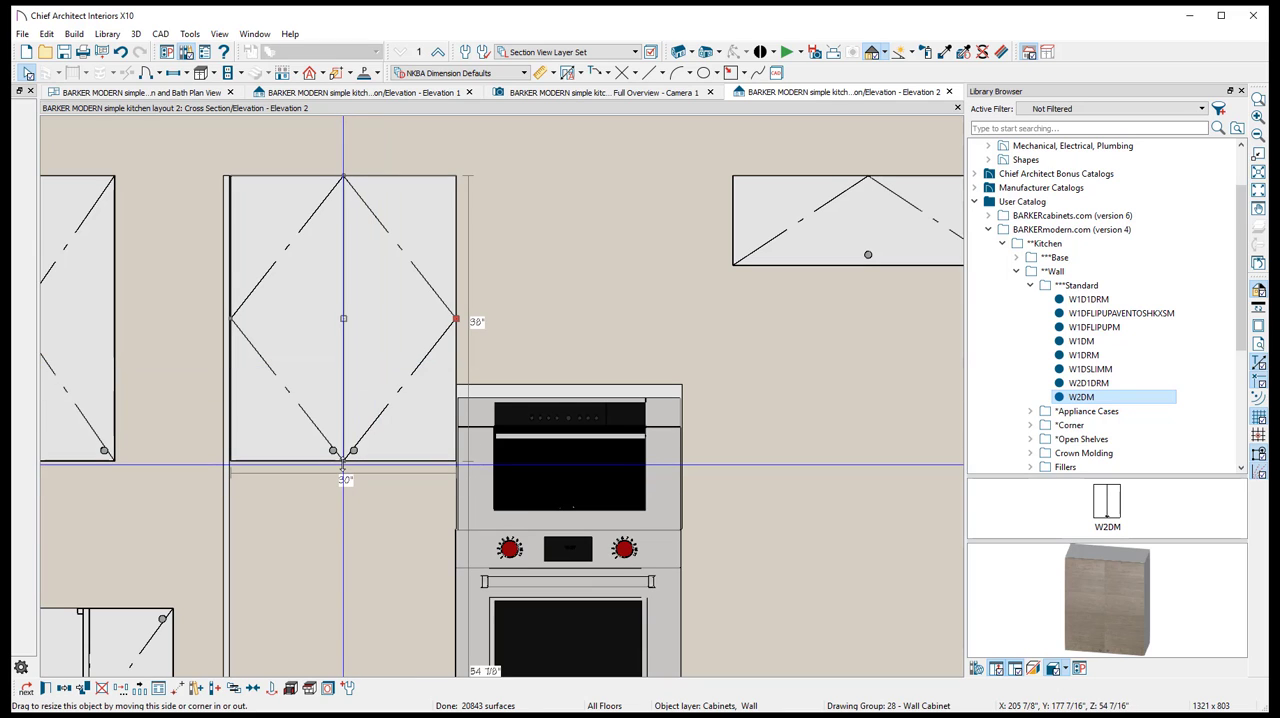
- Shorten the W2DM wall cabinet from below to 27 3/4" high and move it directly above the upper oven case
{"action": "left_click_drag", "start_coordinate": [343, 462], "coordinate": [358, 384]}
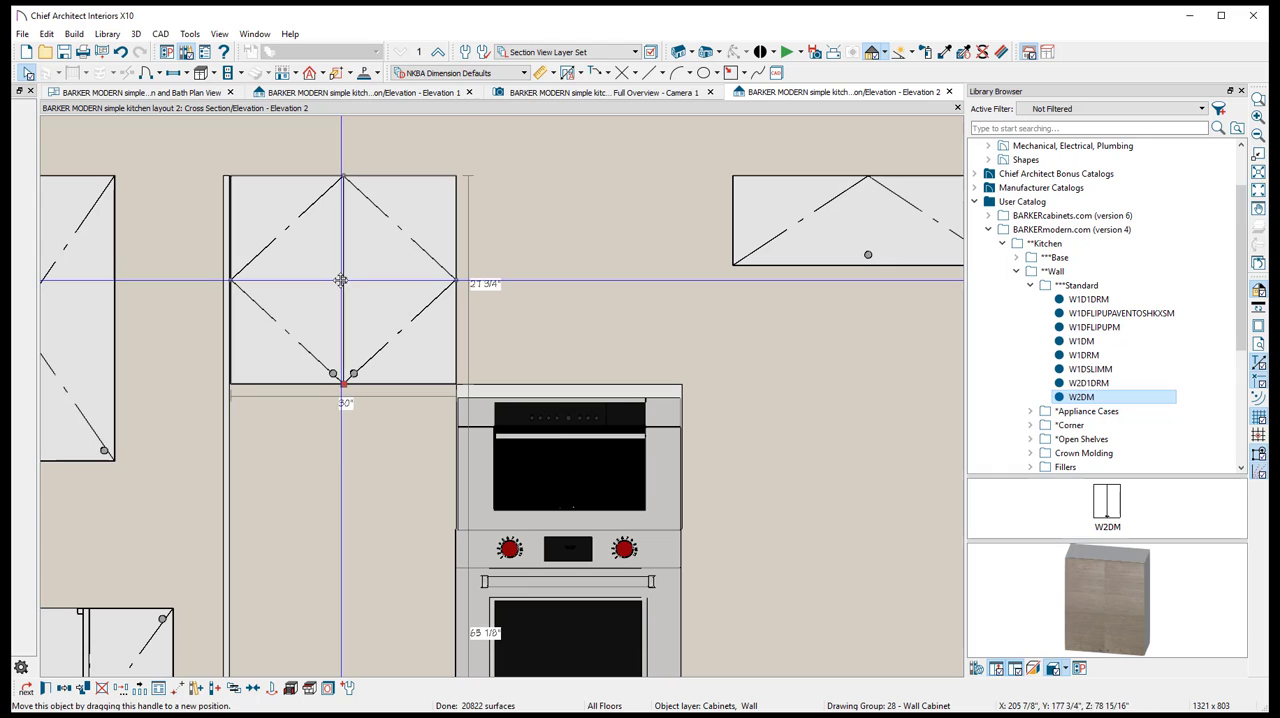
{"action": "left_click_drag", "start_coordinate": [341, 281], "coordinate": [568, 281]}
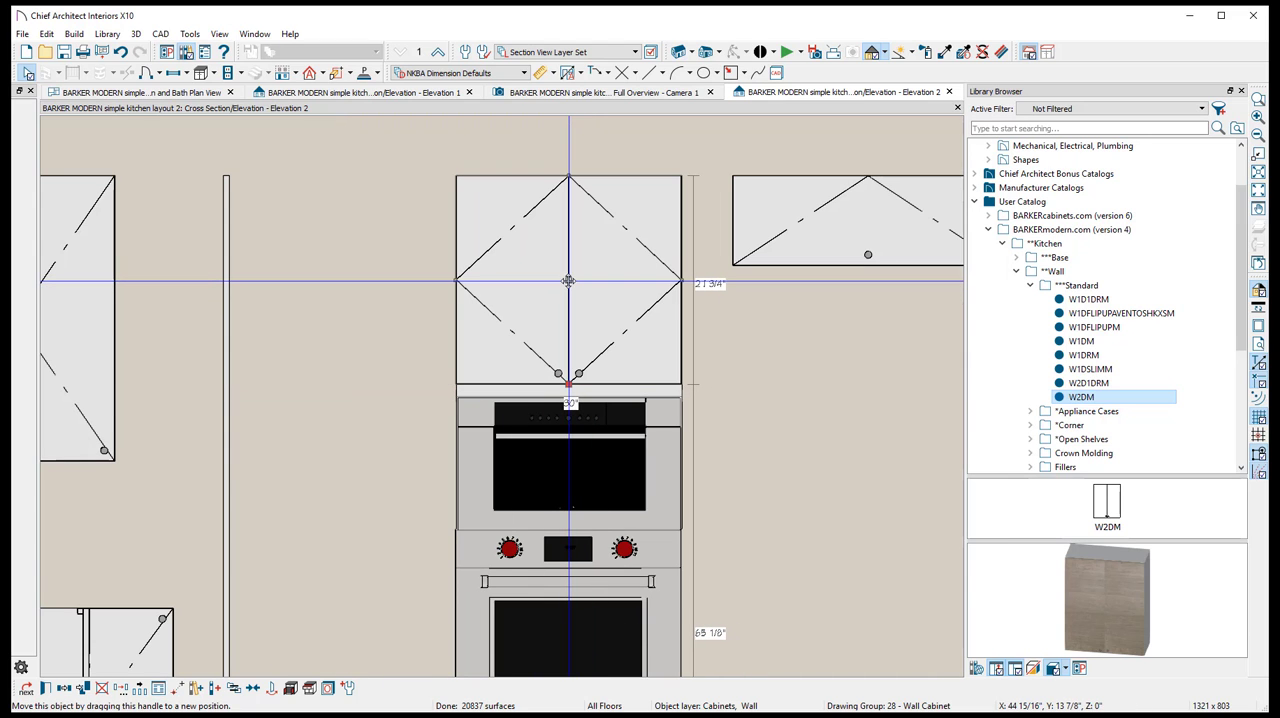
- Set the W2DM wall cabinet's depth to 26" and slide it against the wall cabinet over the refrigerator opening
{"action": "double_click", "coordinate": [568, 281]}
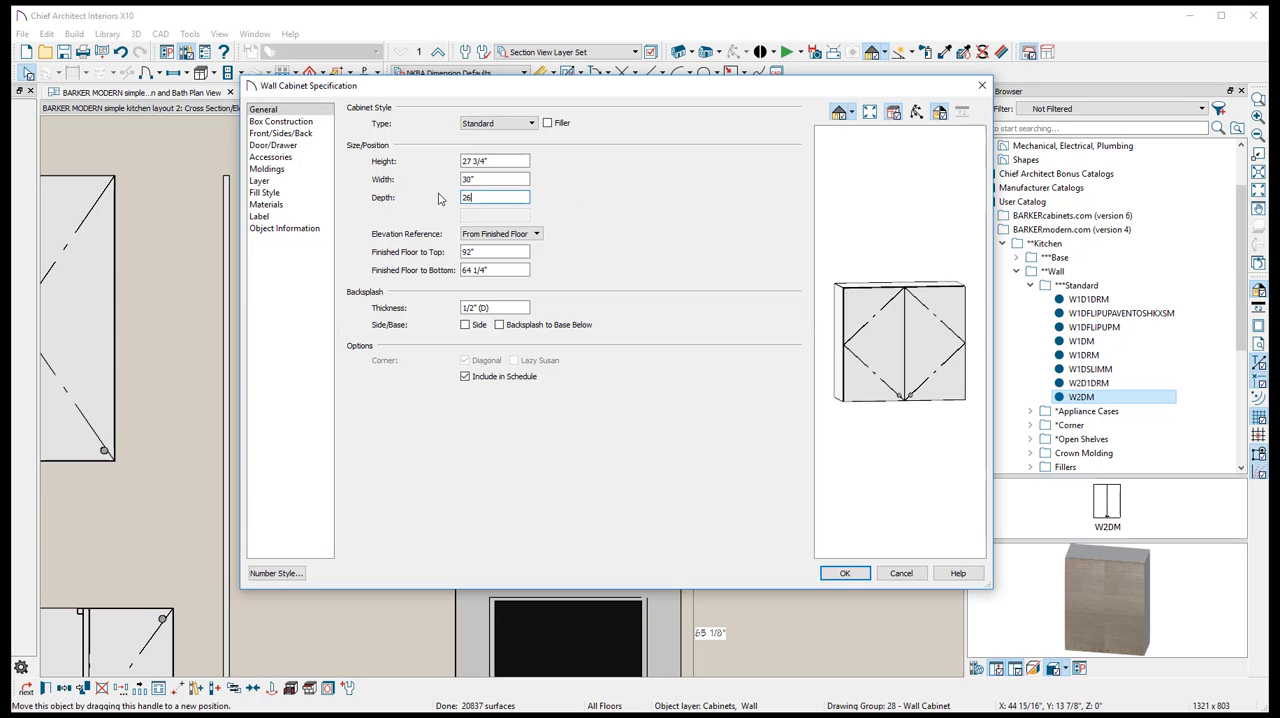
{"action": "key", "text": "Return"}
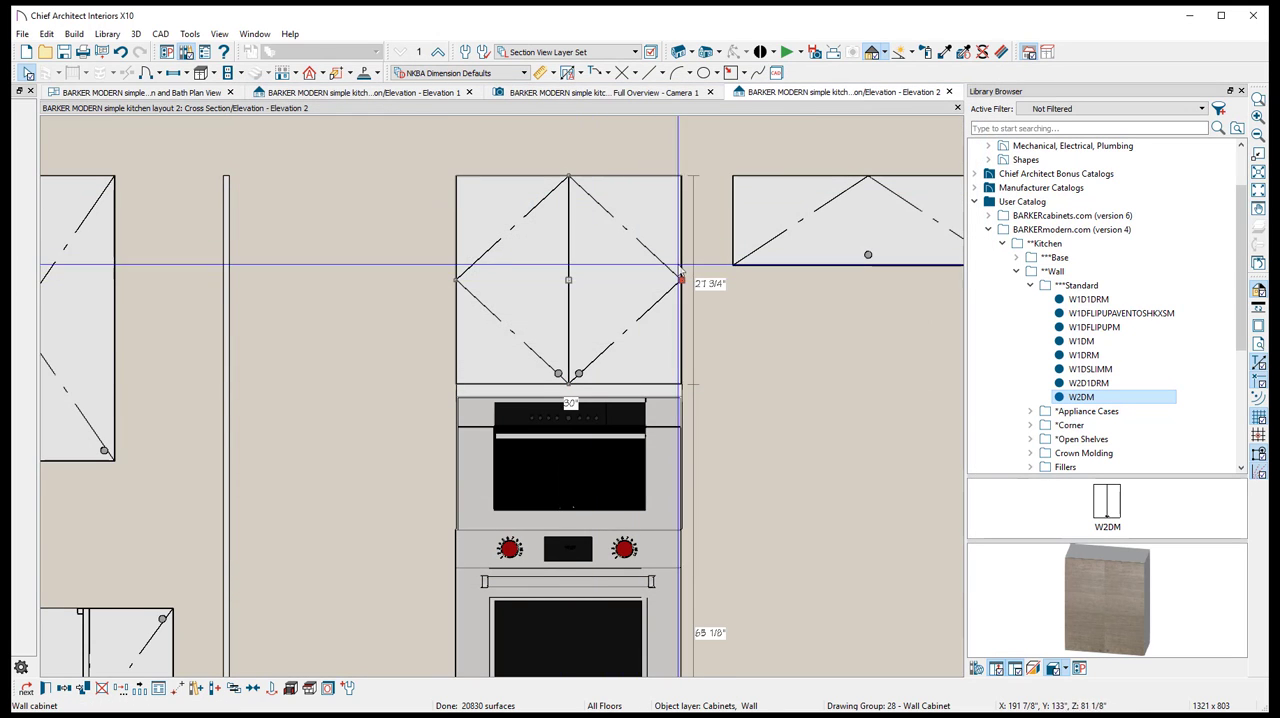
{"action": "left_click_drag", "start_coordinate": [566, 287], "coordinate": [622, 280]}
- Center the upper oven case on the W2DM wall cabinet above it with Center Object
{"action": "left_click", "coordinate": [545, 428]}
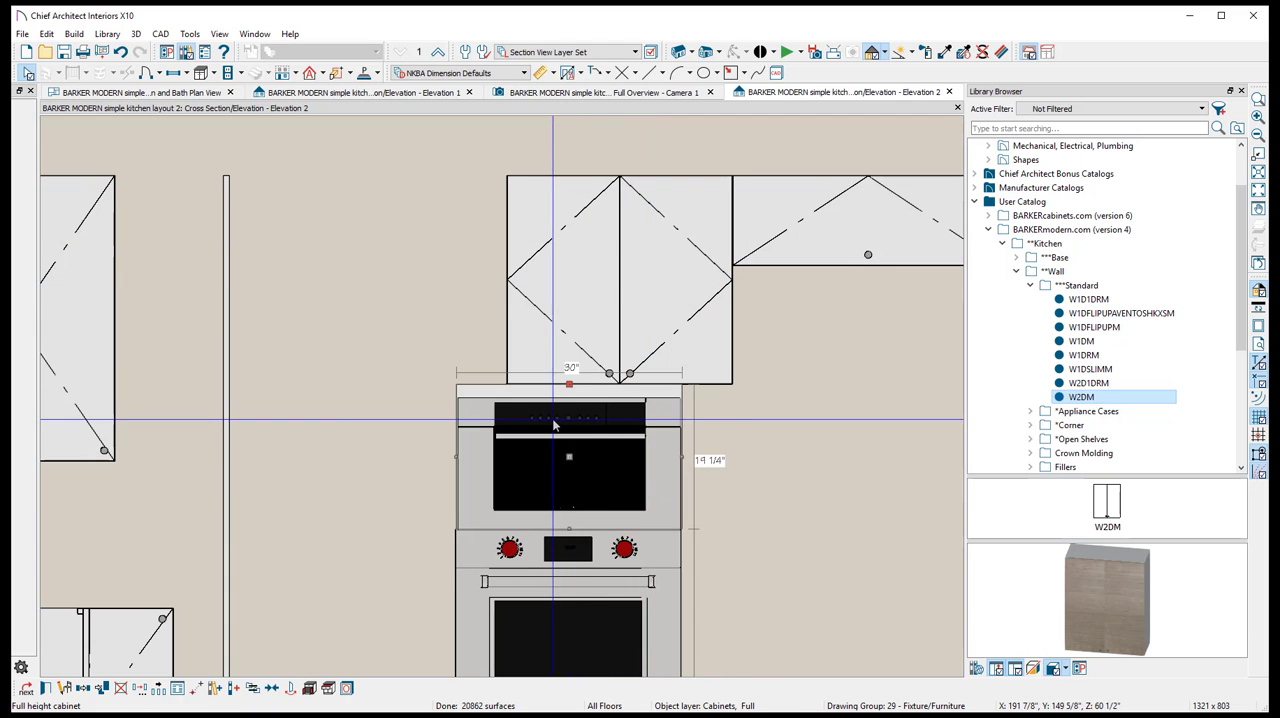
{"action": "middle_click_drag", "start_coordinate": [796, 478], "coordinate": [669, 383]}
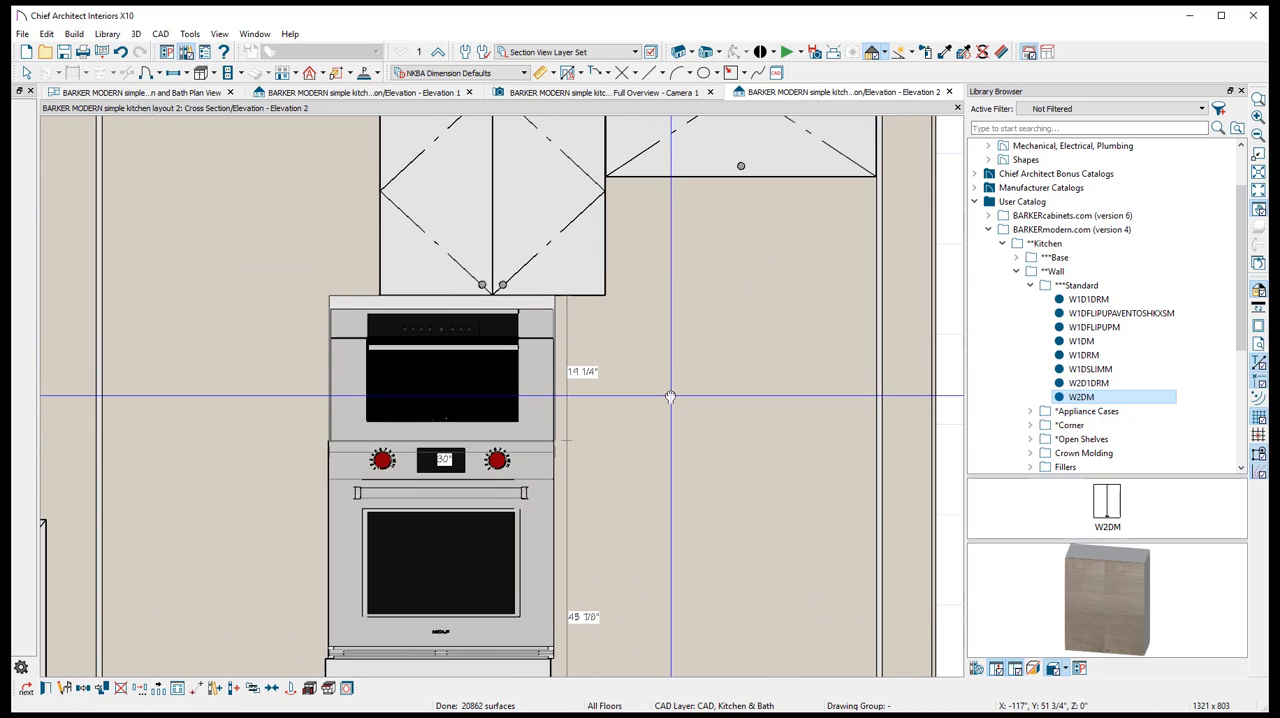
{"action": "right_click", "coordinate": [410, 372]}
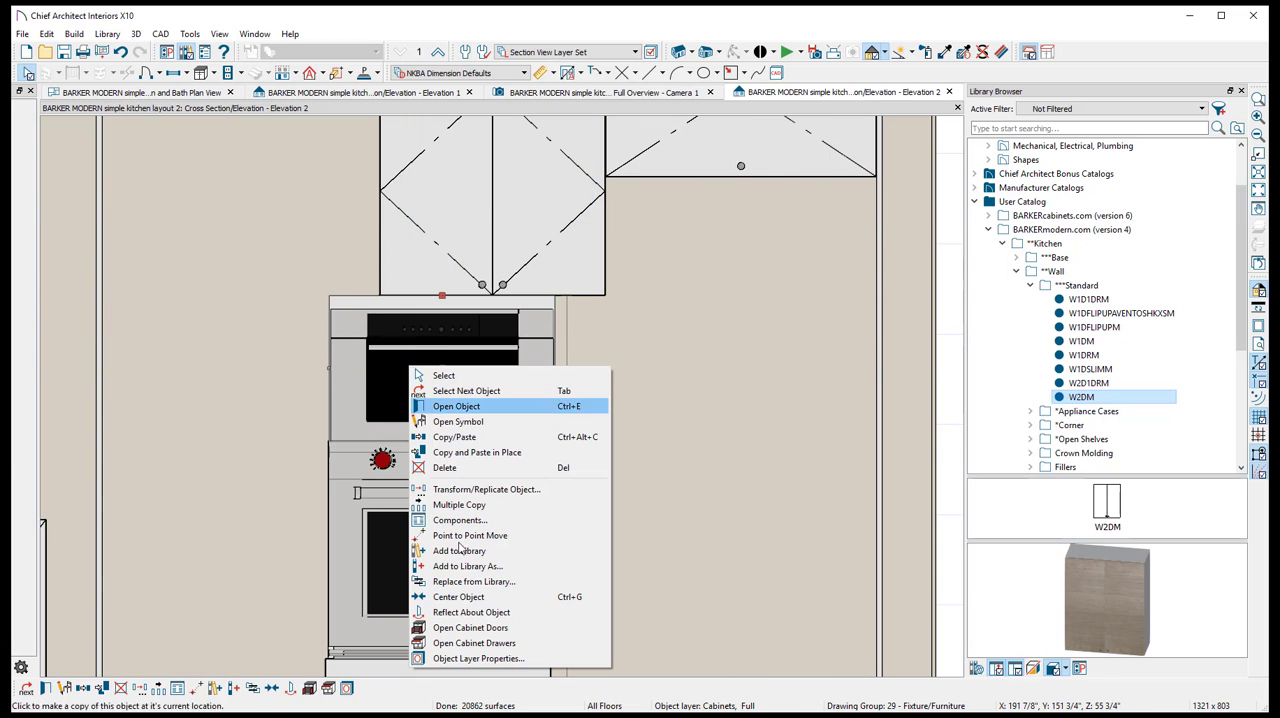
{"action": "left_click", "coordinate": [487, 597]}
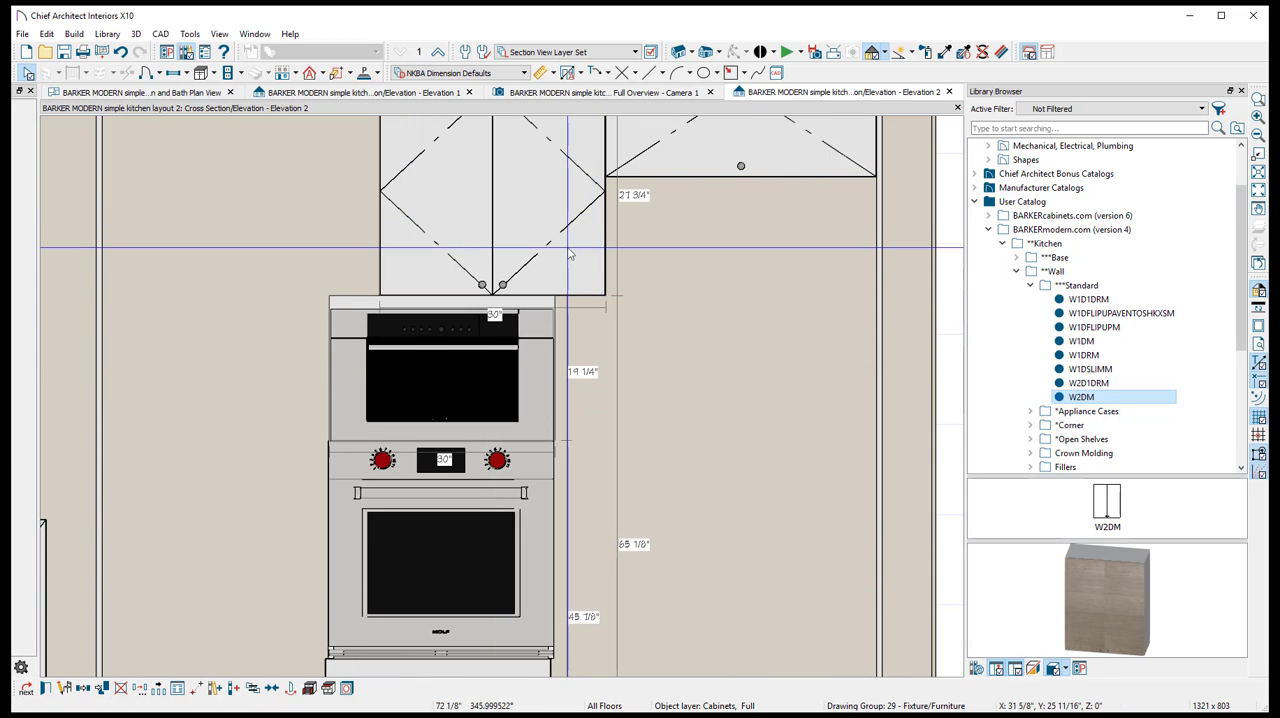
{"action": "left_click", "coordinate": [490, 165]}
- Center the lower oven case beneath the upper oven case with Center Object
{"action": "left_click", "coordinate": [449, 530]}
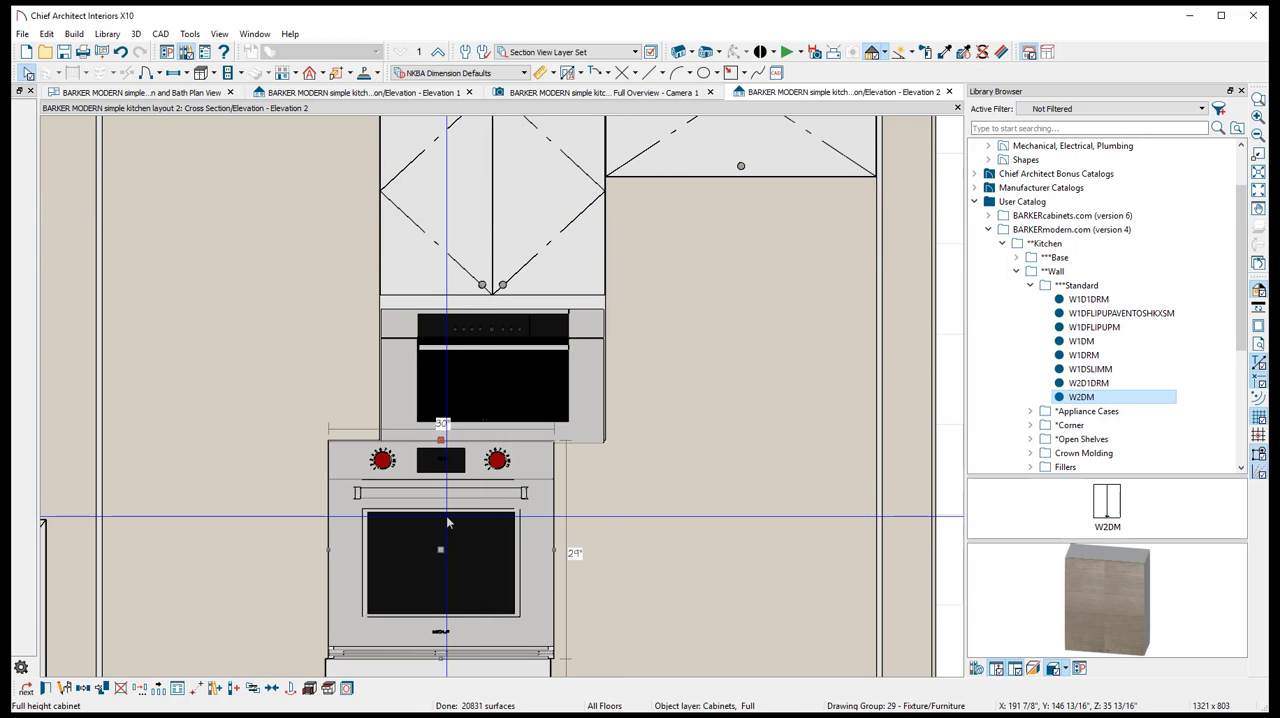
{"action": "right_click", "coordinate": [450, 542]}
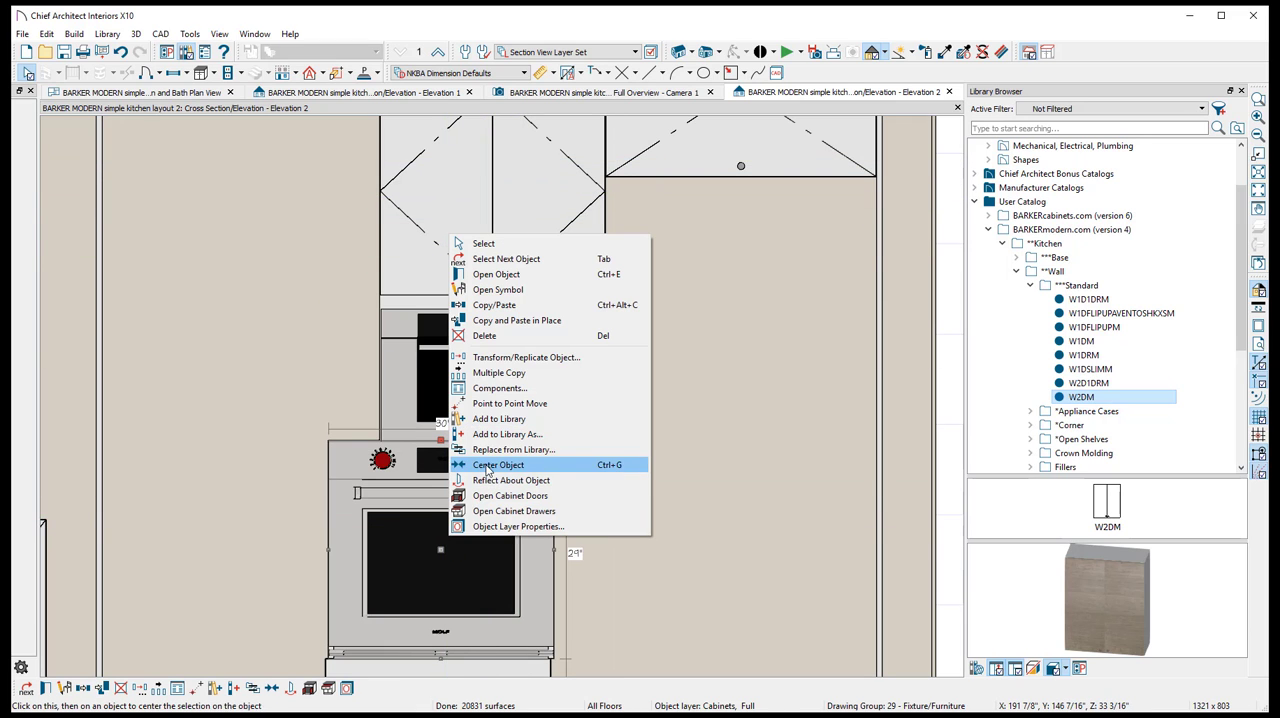
{"action": "left_click", "coordinate": [490, 462]}
{"action": "left_click", "coordinate": [492, 358]}
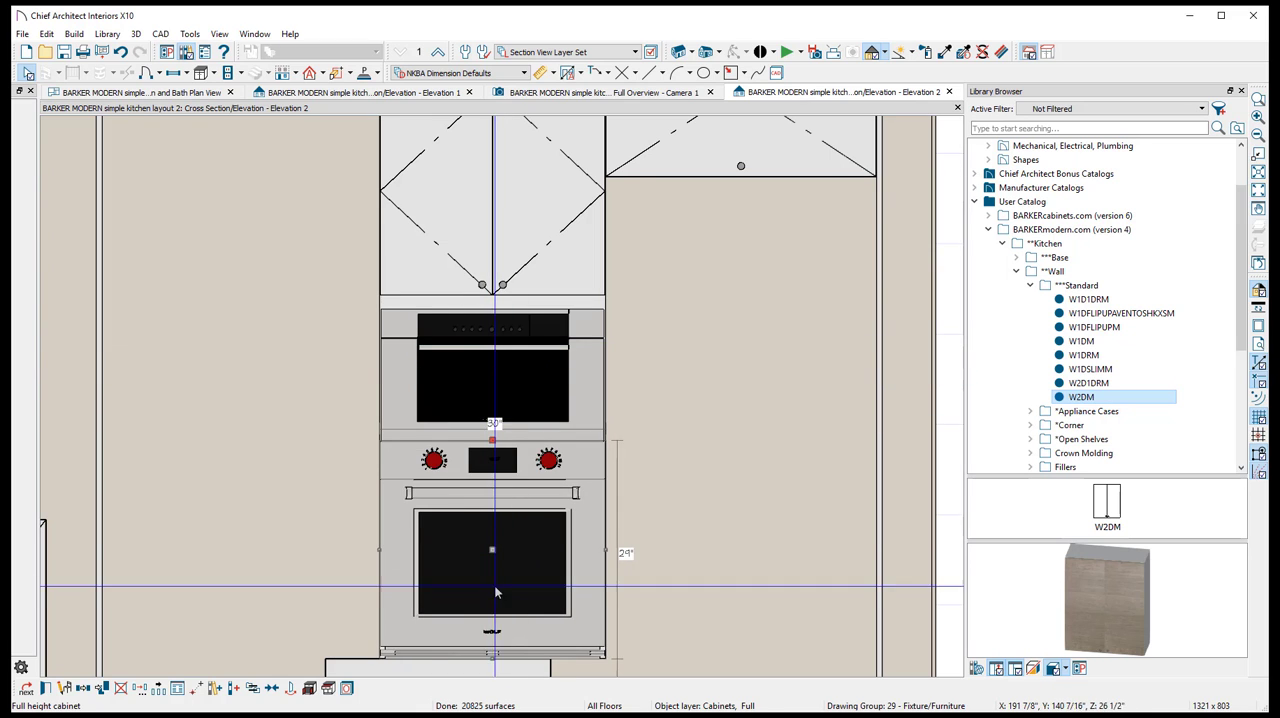
- Try to center the B1DRM base cabinet on the oven cases with Center Object
{"action": "middle_click_drag", "start_coordinate": [716, 469], "coordinate": [726, 302]}
{"action": "right_click", "coordinate": [456, 527]}
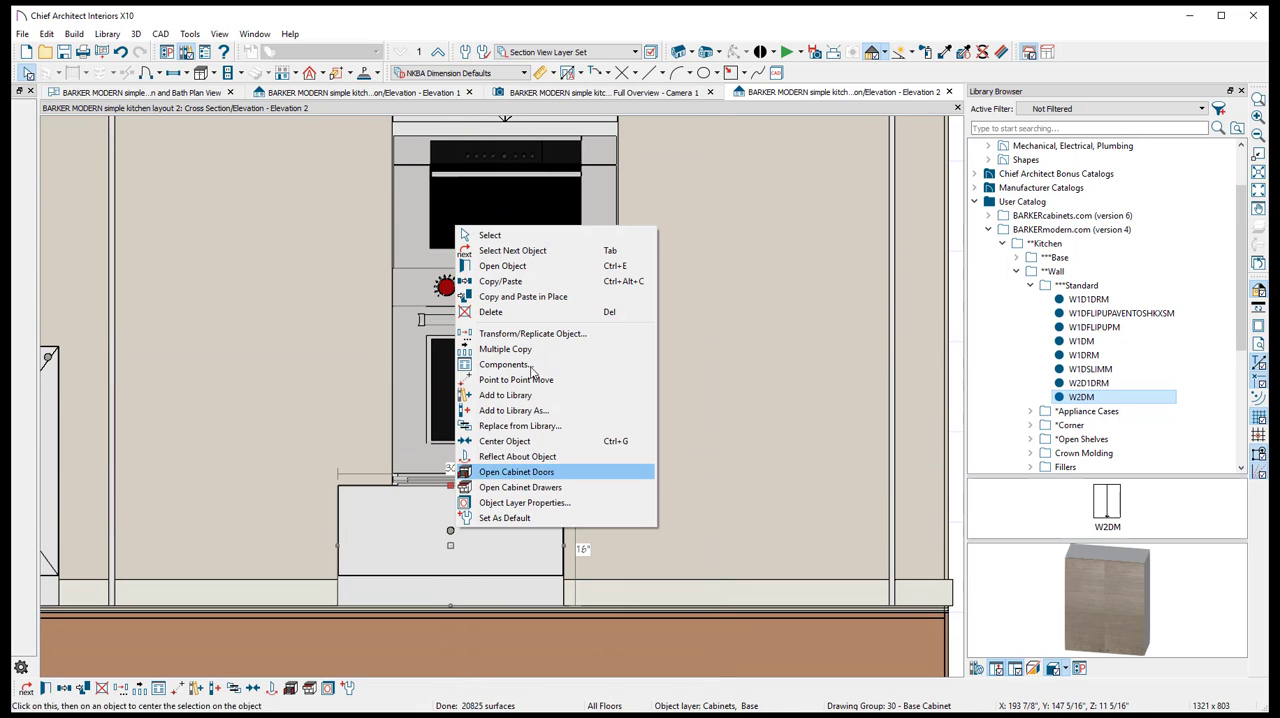
{"action": "left_click", "coordinate": [525, 441]}
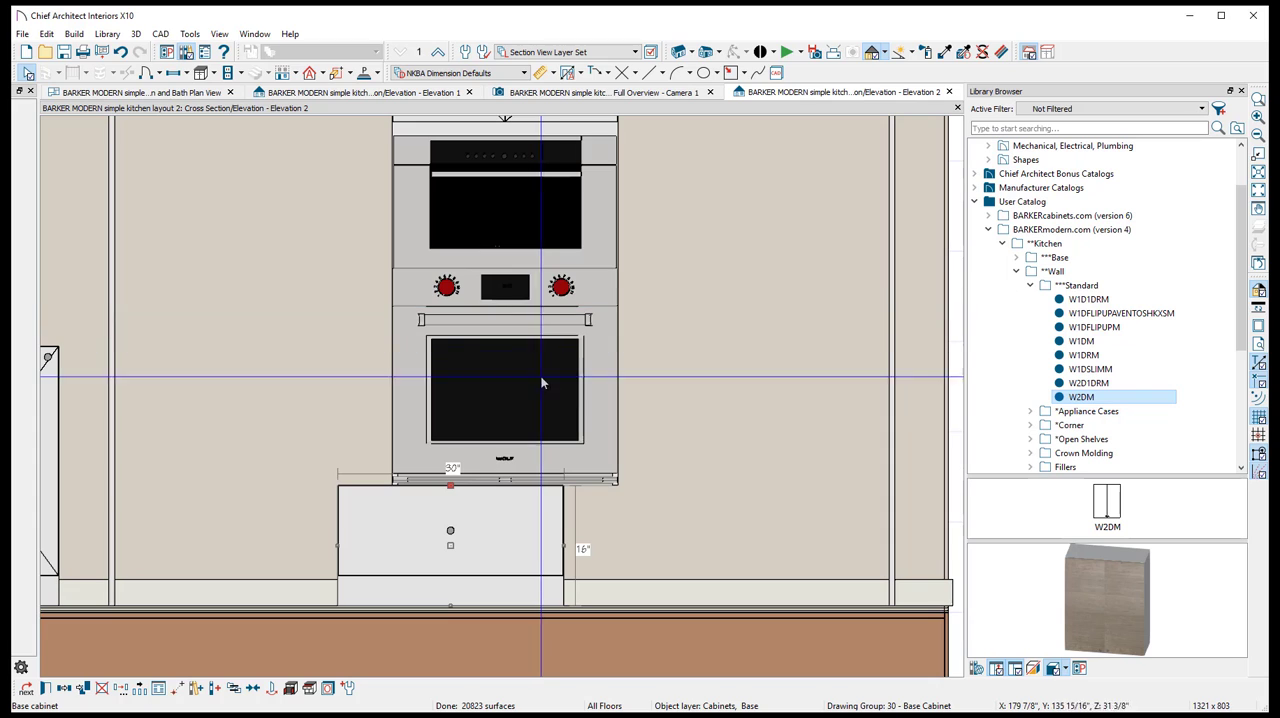
{"action": "right_click", "coordinate": [463, 535]}
{"action": "left_click", "coordinate": [520, 443]}
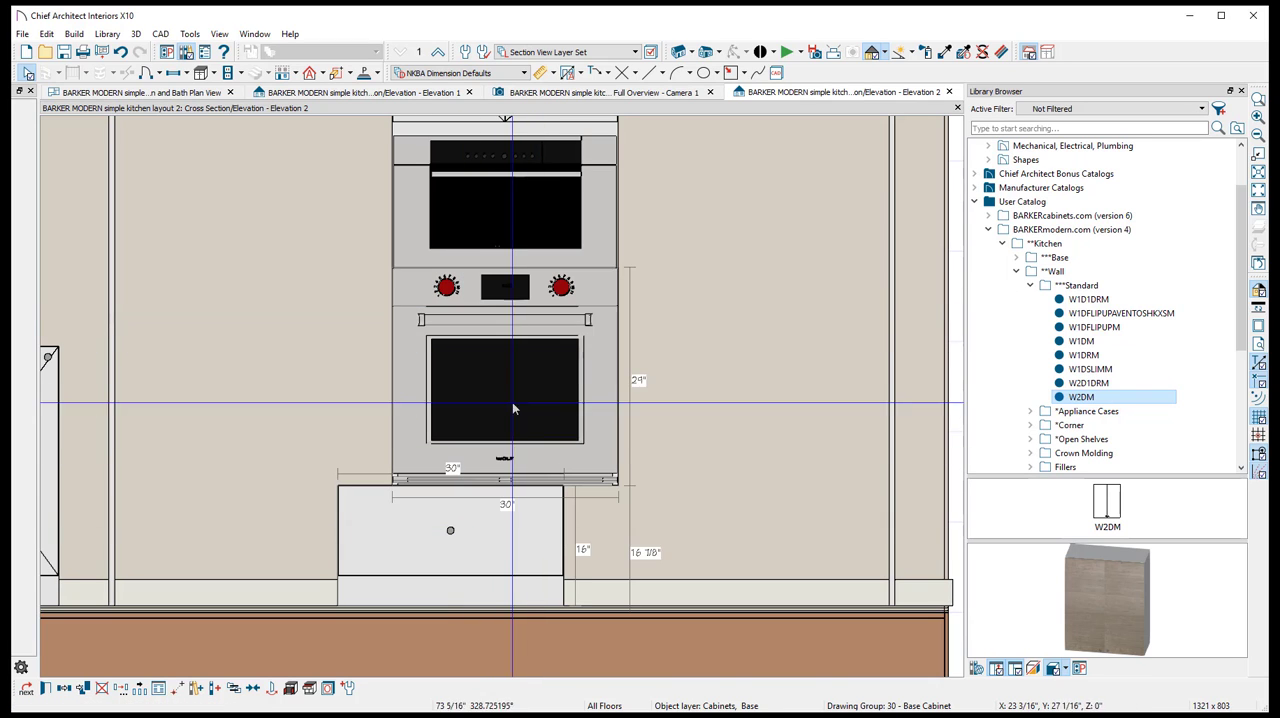
{"action": "left_click", "coordinate": [513, 207]}
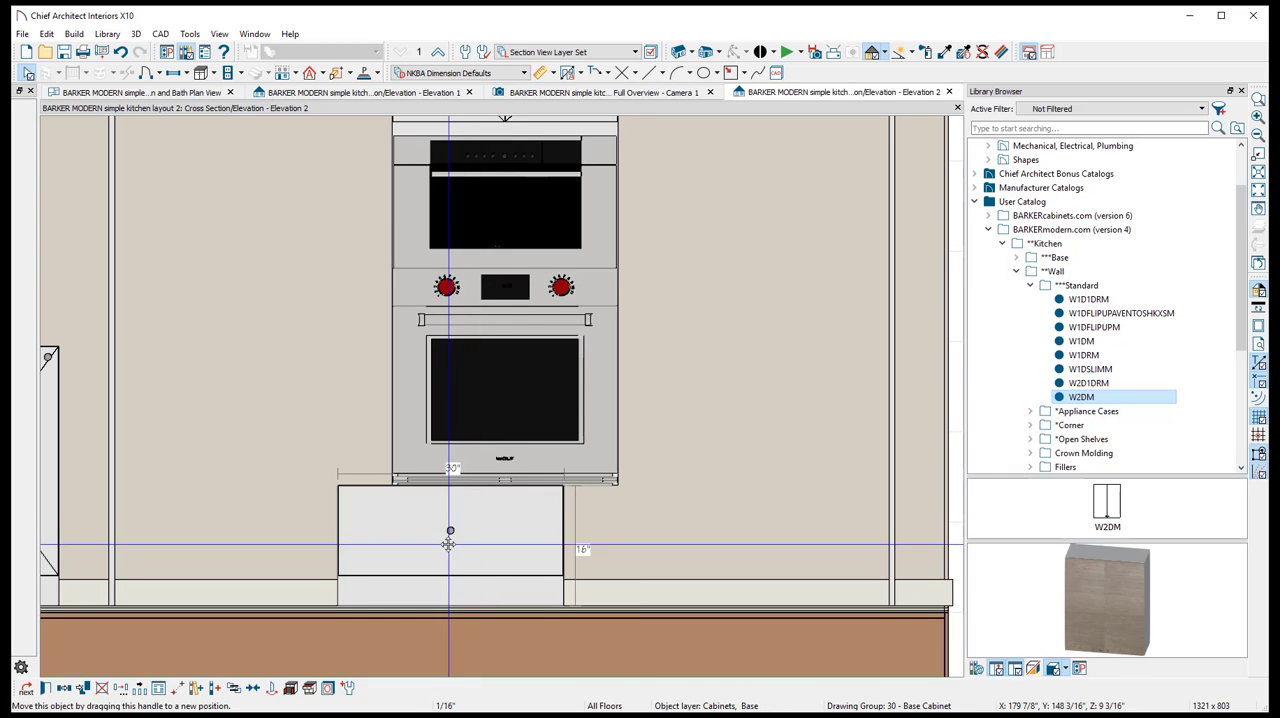
- Move the B1DRM base cabinet sideways until its edges line up beneath the lower oven case, then deselect it
{"action": "left_click_drag", "start_coordinate": [450, 530], "coordinate": [505, 540]}
{"action": "scroll", "coordinate": [518, 520], "scroll_direction": "down", "scroll_amount": 3}
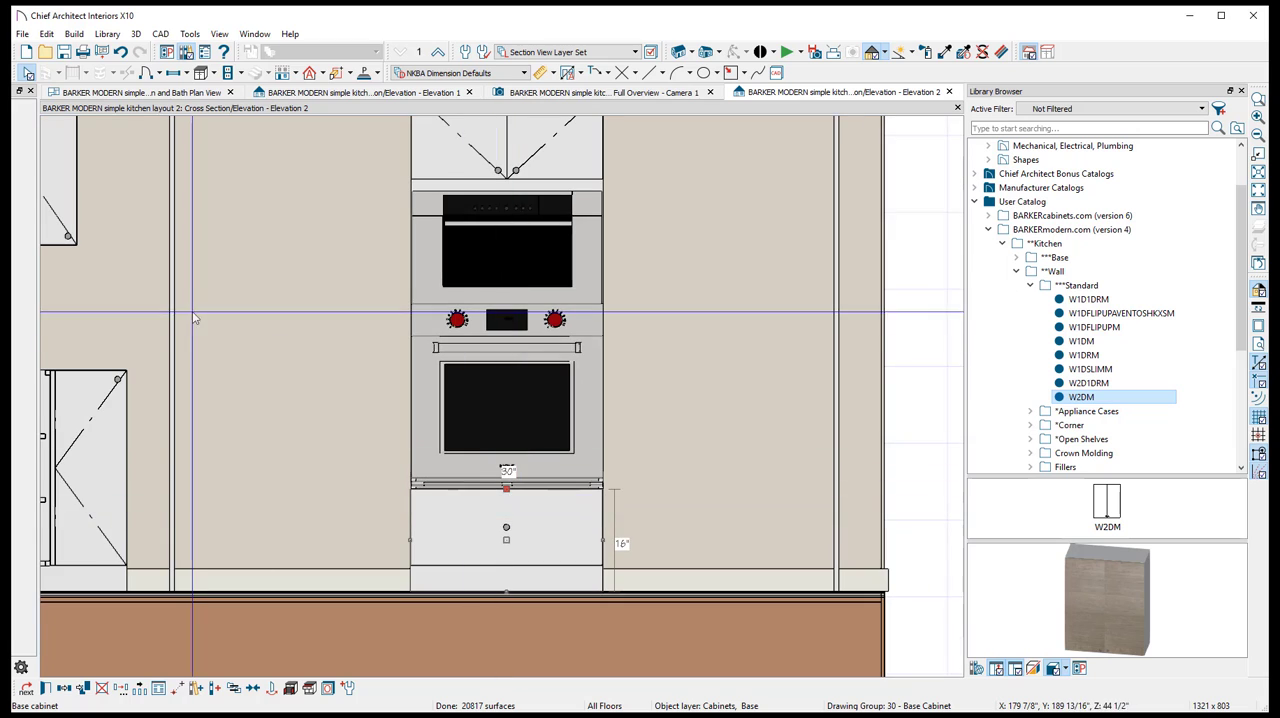
{"action": "key", "text": "Escape"}
{"action": "scroll", "coordinate": [401, 295], "scroll_direction": "down", "scroll_amount": 1}
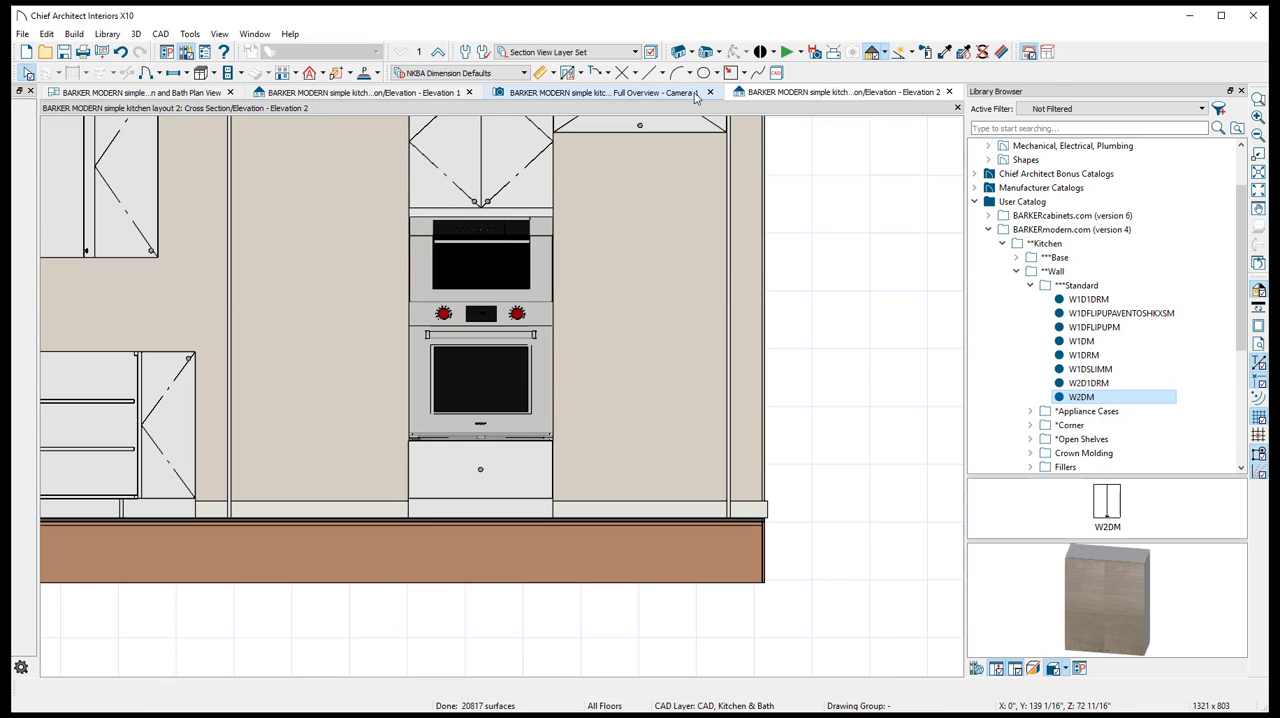
- In the plan view, move the B1DRM base cabinet back against the wall beneath the W2DM wall cabinet
{"action": "left_click", "coordinate": [600, 92]}
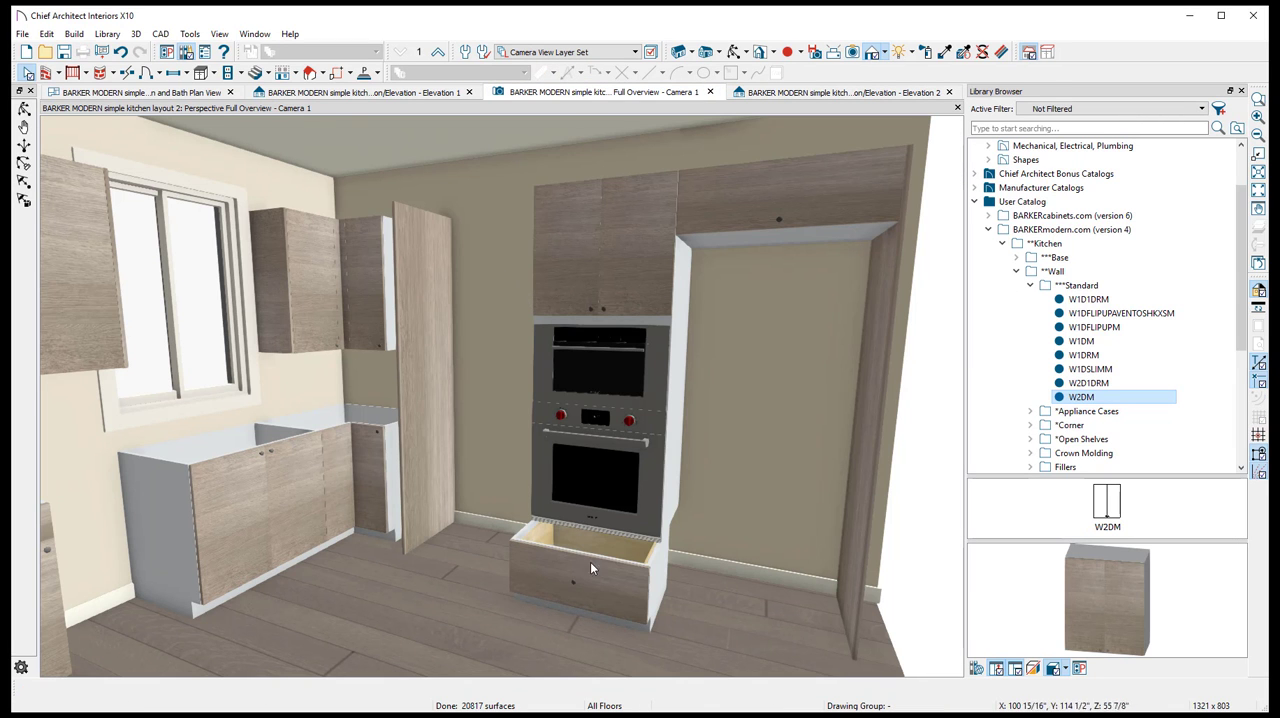
{"action": "left_click", "coordinate": [160, 92]}
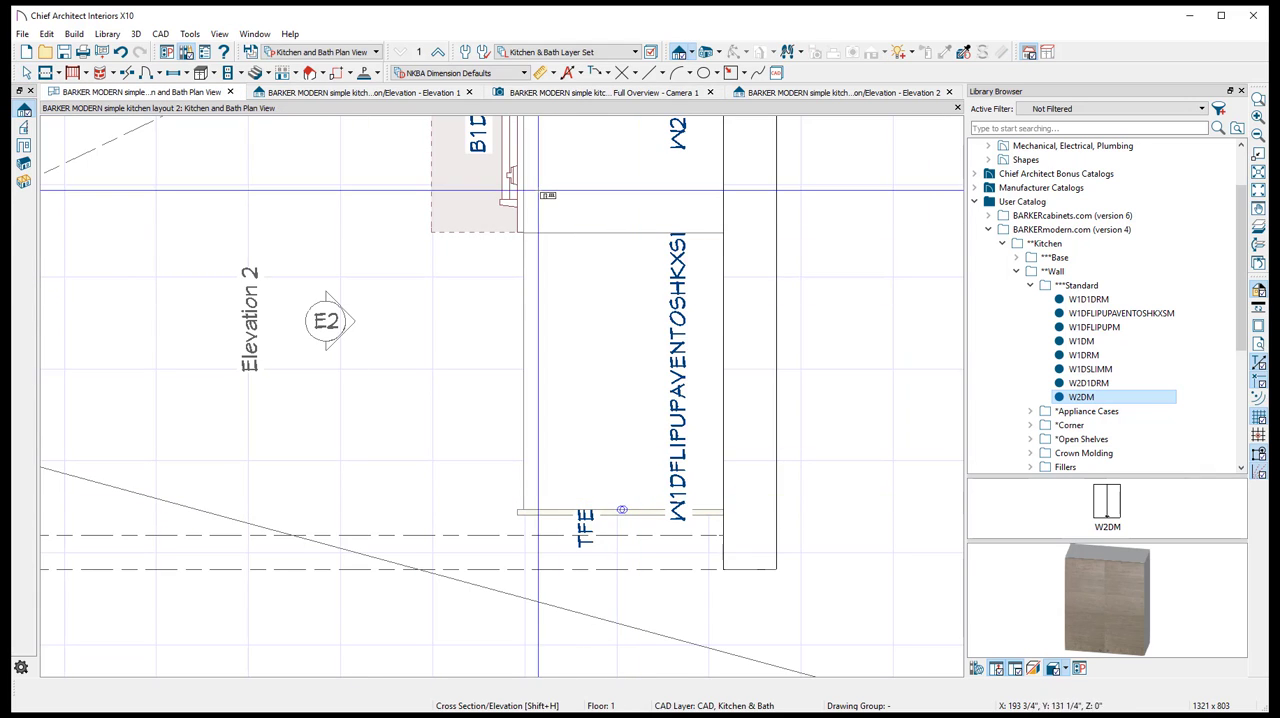
{"action": "middle_click_drag", "start_coordinate": [539, 248], "coordinate": [564, 440]}
{"action": "left_click", "coordinate": [544, 341]}
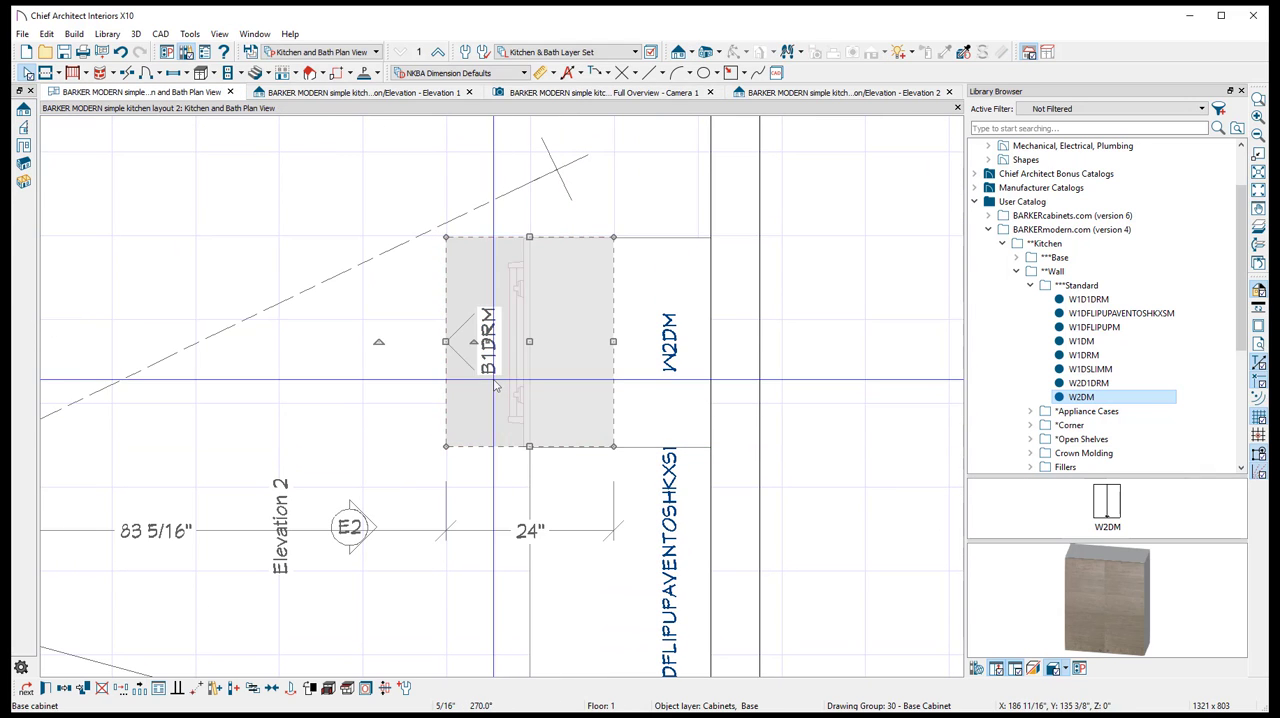
{"action": "left_click_drag", "start_coordinate": [544, 341], "coordinate": [627, 342]}
- Set the depth of the B1DRM base cabinet beneath the ovens to 26" and deselect it
{"action": "double_click", "coordinate": [580, 340]}
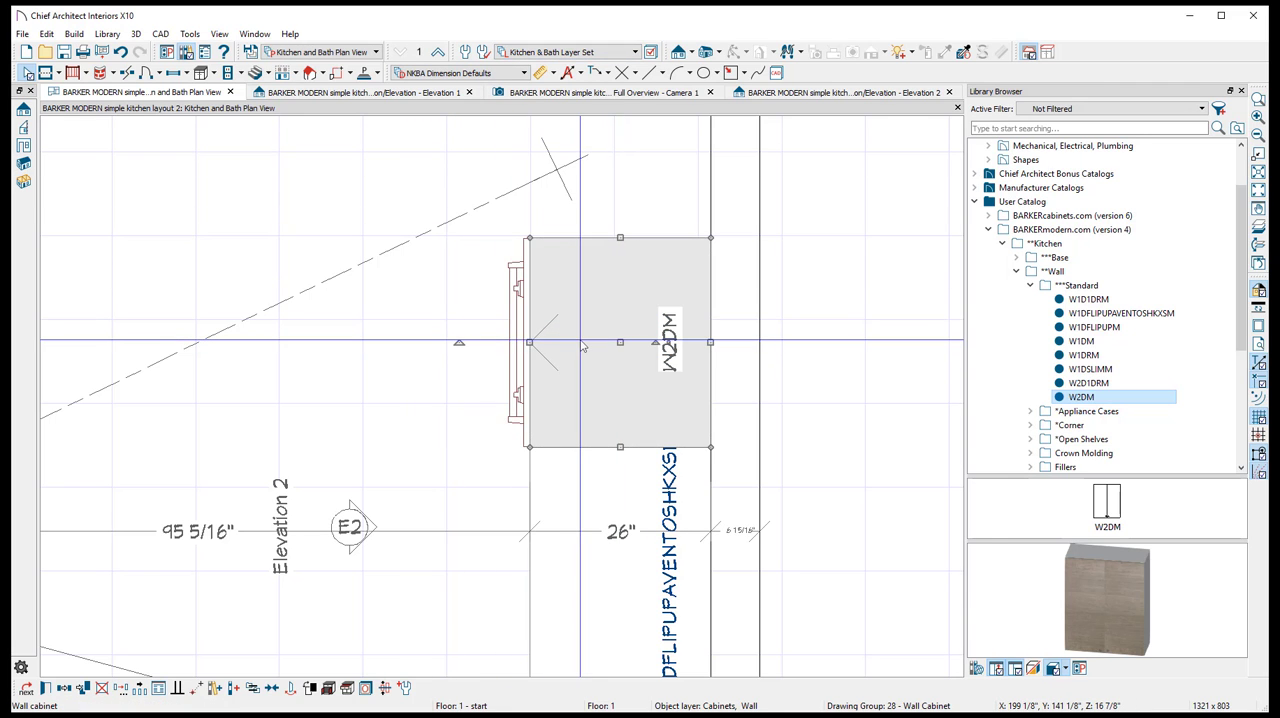
{"action": "left_click", "coordinate": [903, 574]}
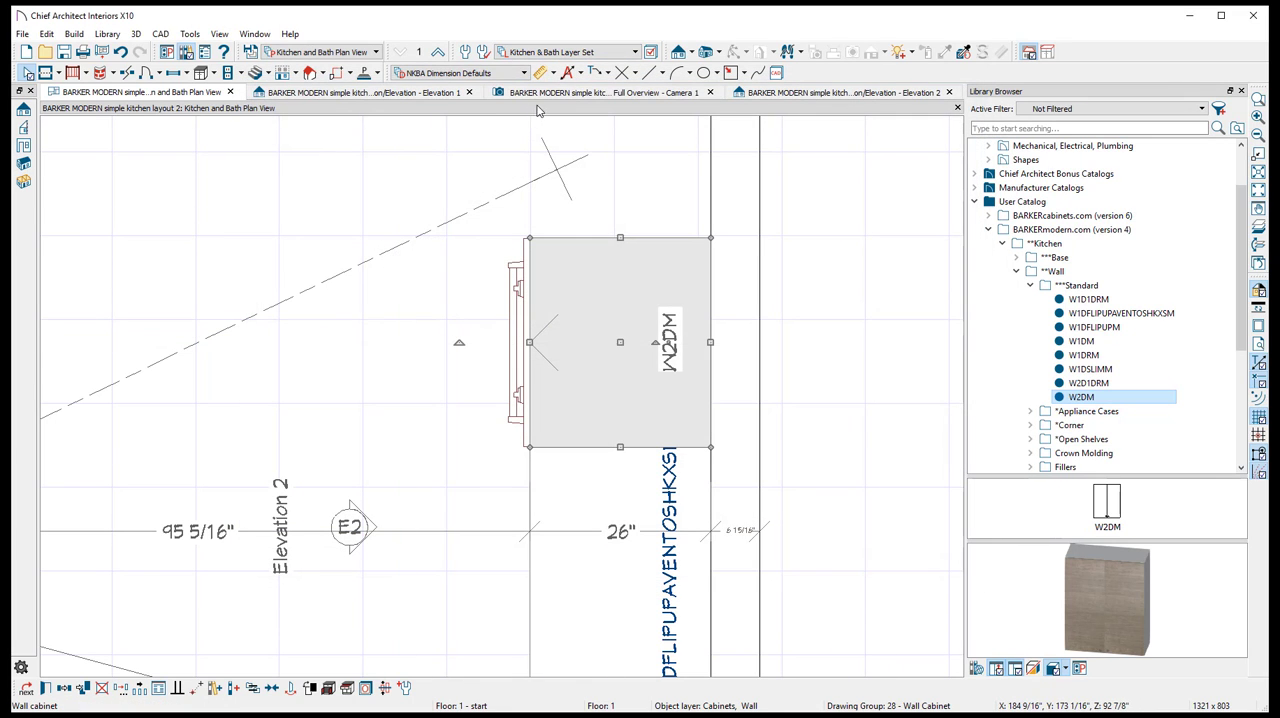
{"action": "left_click", "coordinate": [600, 92]}
{"action": "double_click", "coordinate": [643, 566]}
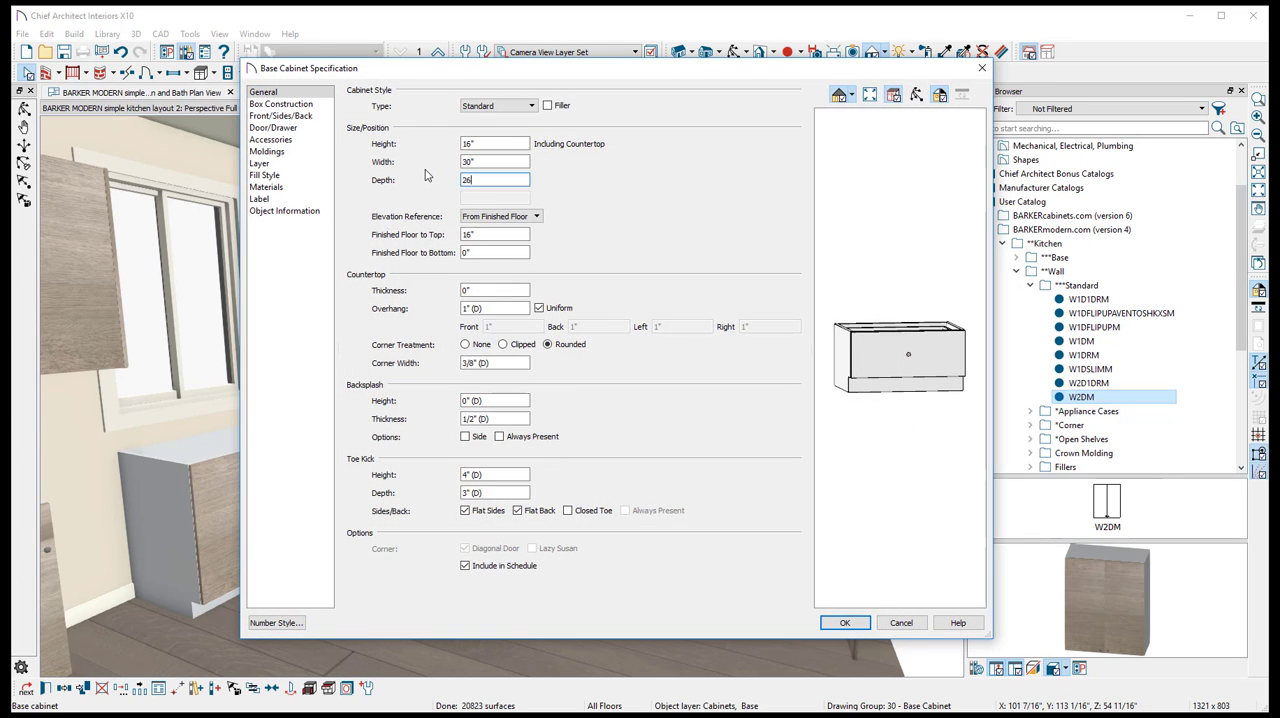
{"action": "type", "text": "26"}
{"action": "key", "text": "Return"}
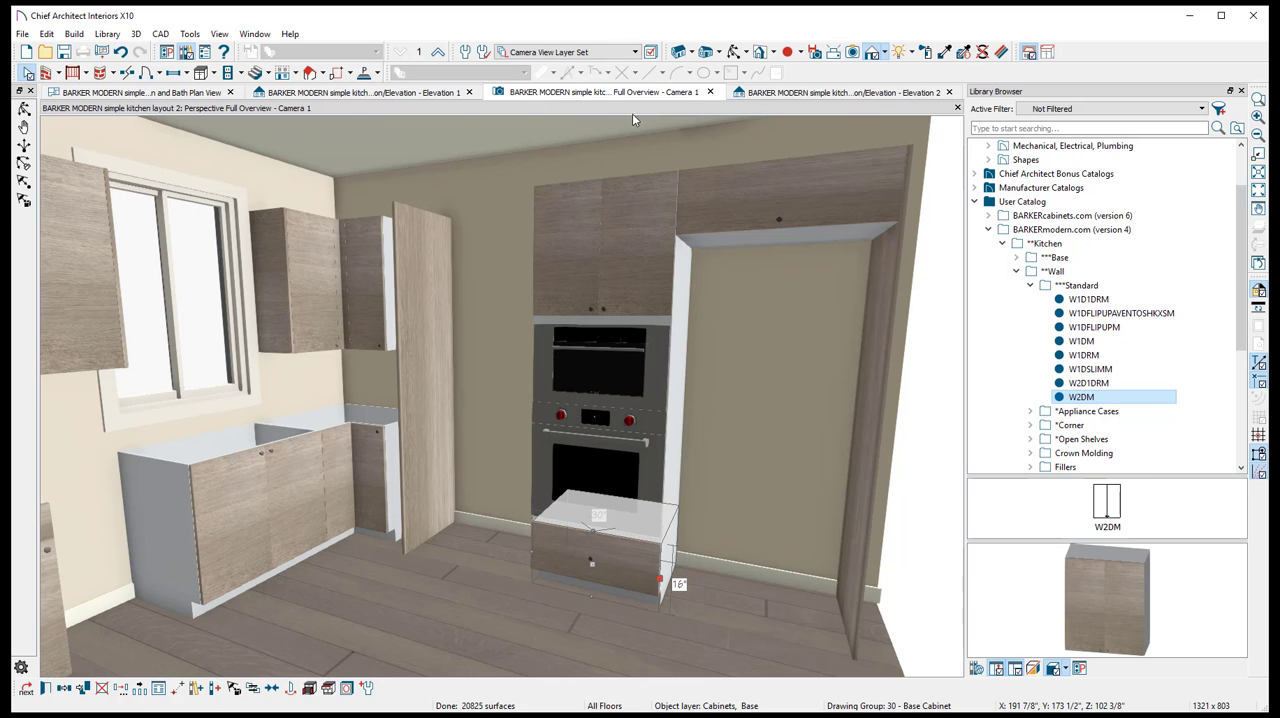
{"action": "key", "text": "Escape"}
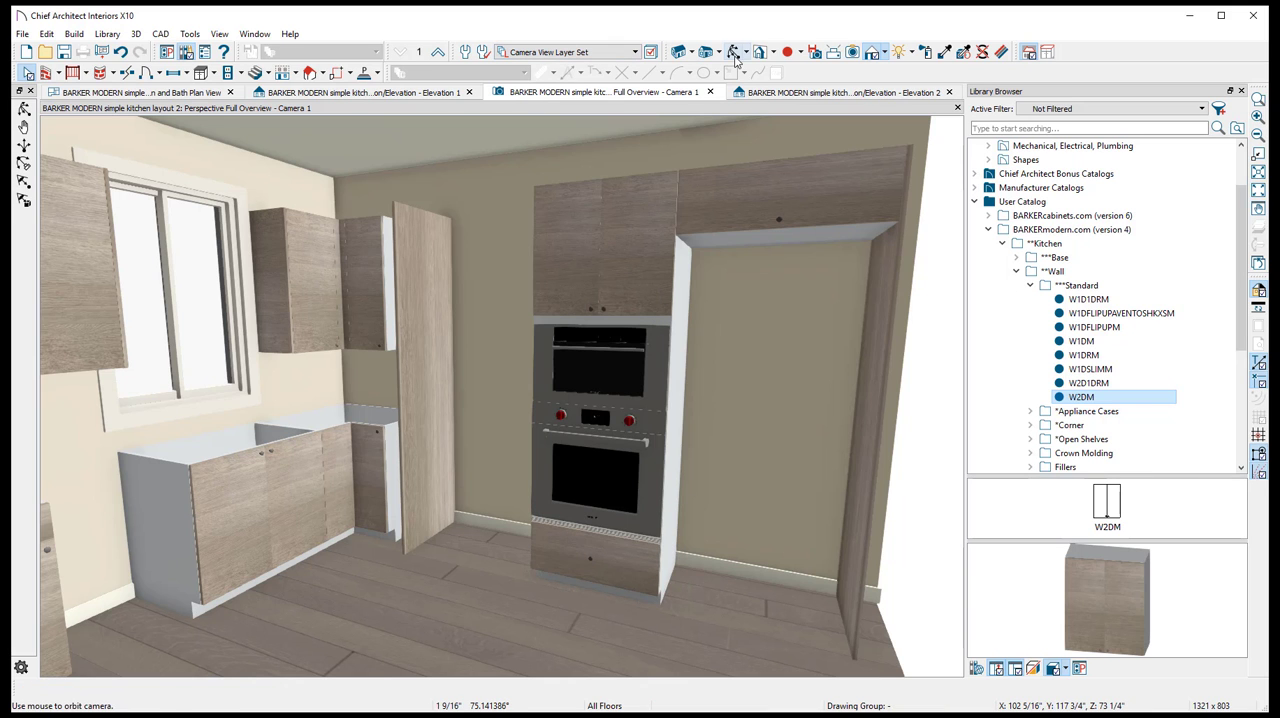
- Inspect the side of the oven stack in the camera view, checking the base cabinet, oven case and wall cabinet depths
{"action": "left_click_drag", "start_coordinate": [510, 301], "coordinate": [535, 440]}
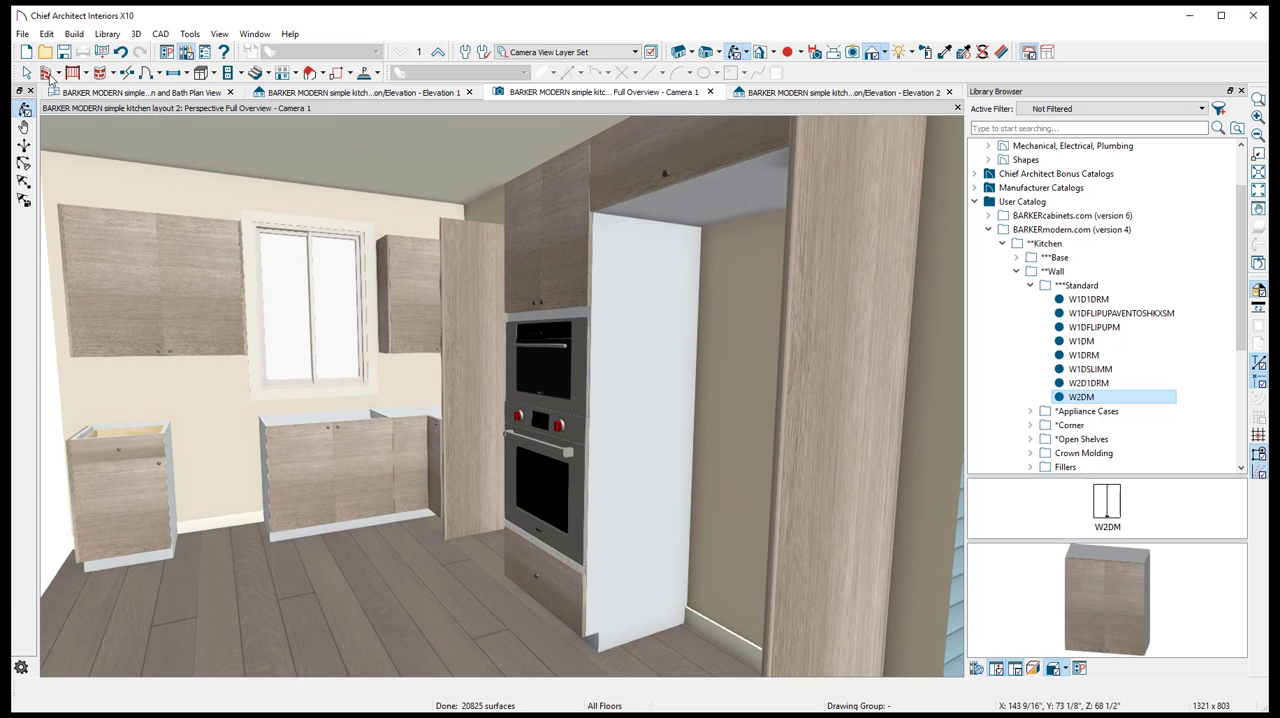
{"action": "left_click", "coordinate": [573, 615]}
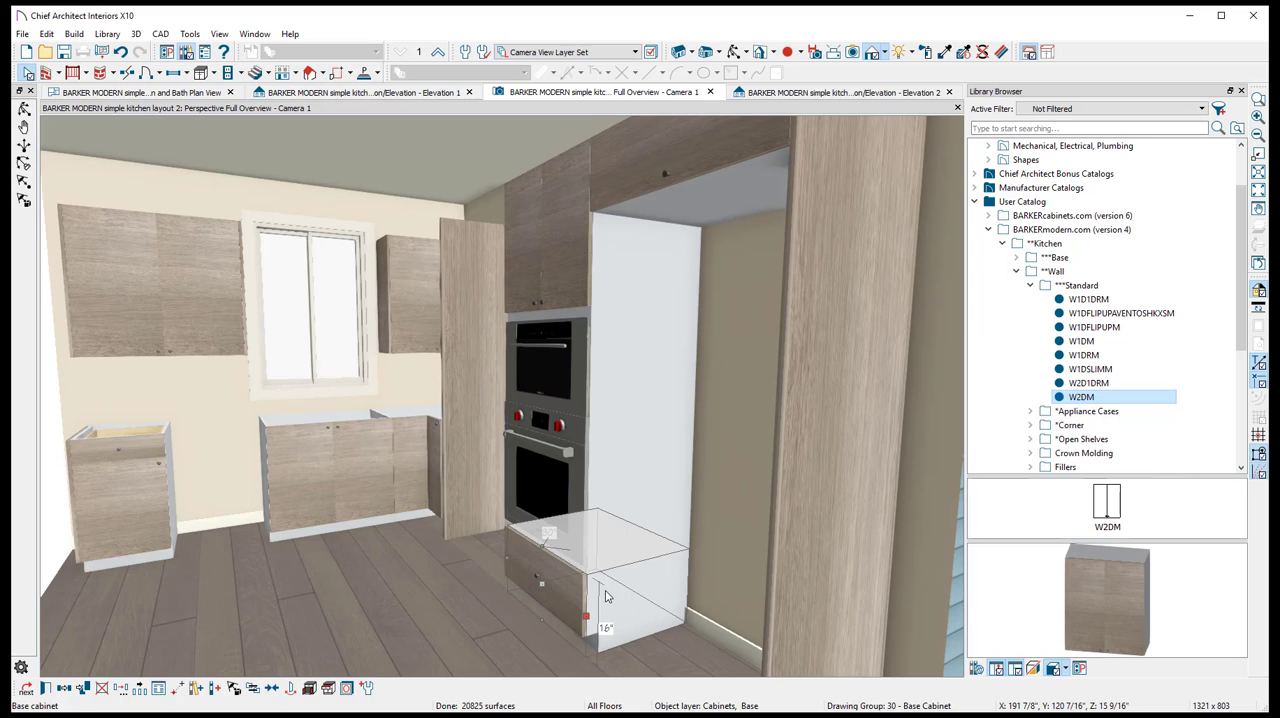
{"action": "left_click", "coordinate": [611, 514]}
{"action": "left_click", "coordinate": [620, 361]}
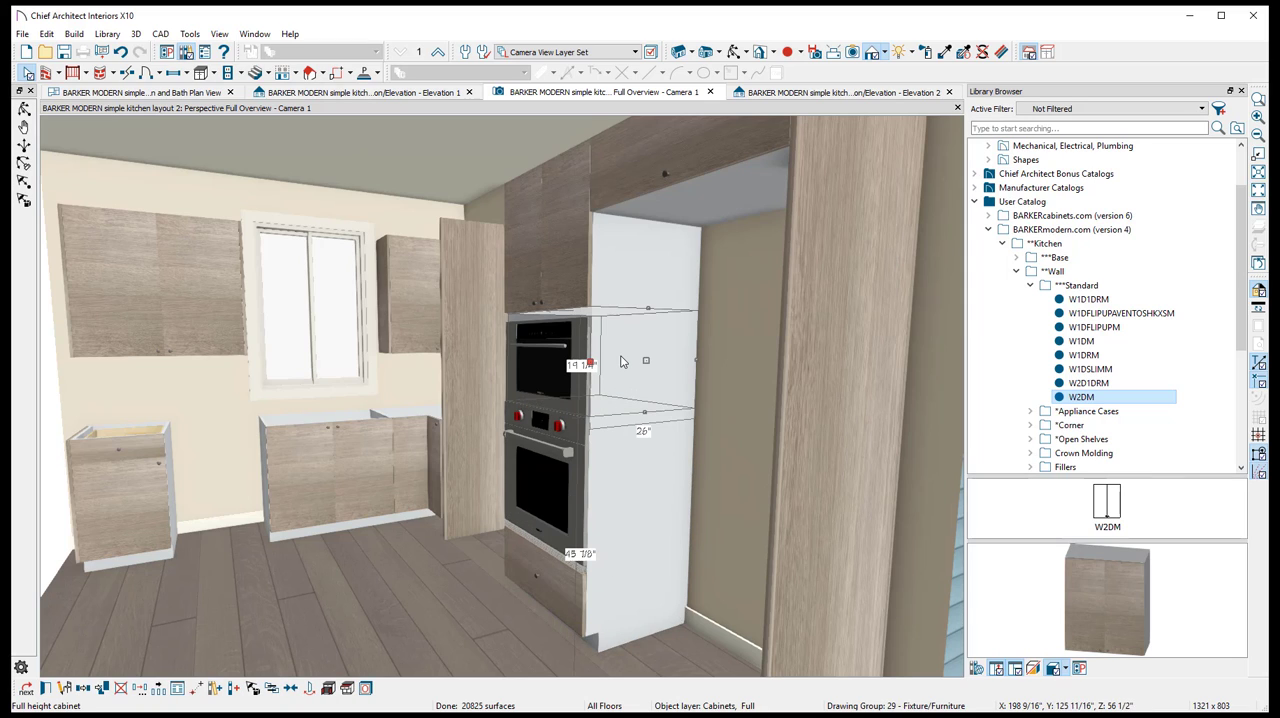
{"action": "left_click", "coordinate": [617, 275]}
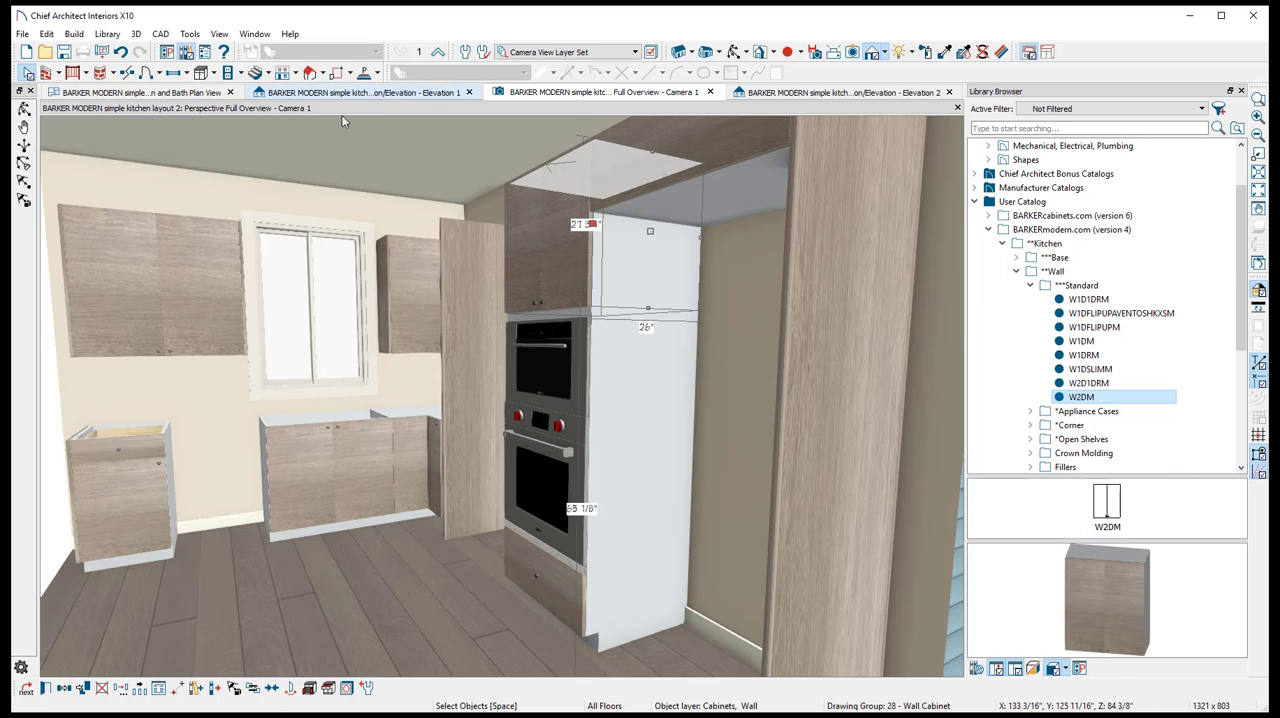
- In Elevation 2, move the loose tall end panel against the open side of the oven stack
{"action": "left_click", "coordinate": [310, 92]}
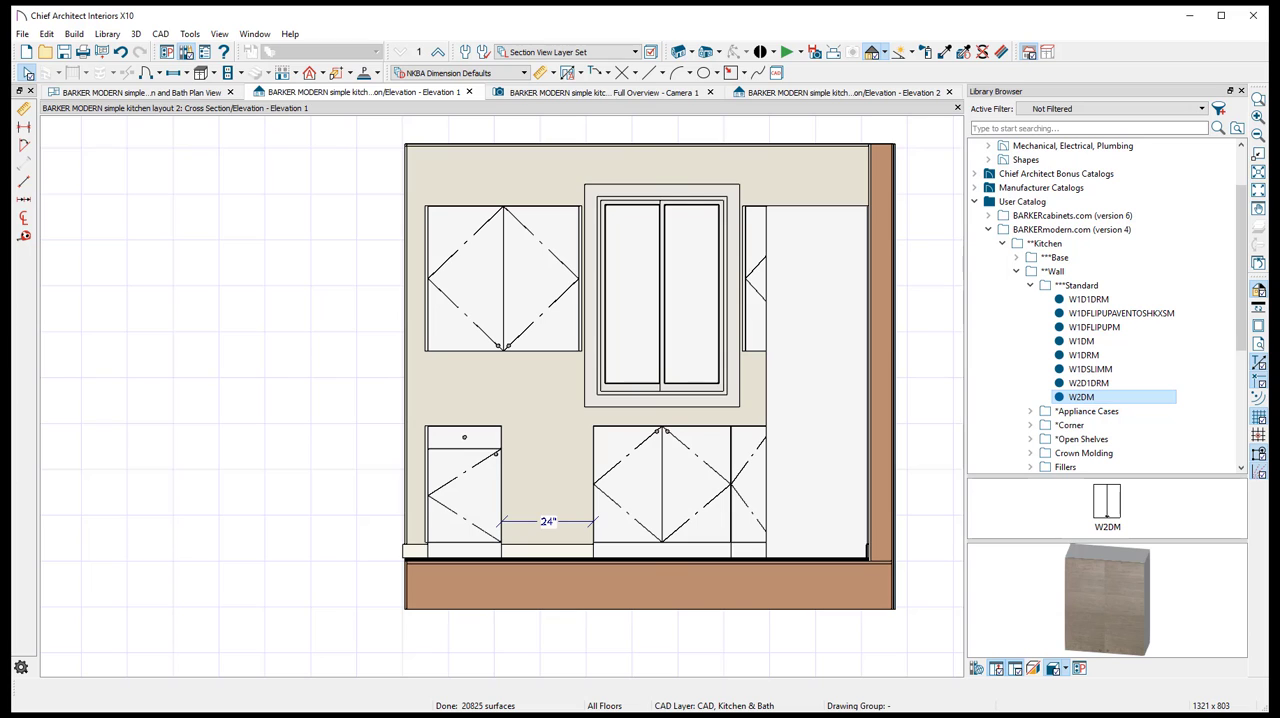
{"action": "left_click", "coordinate": [176, 93]}
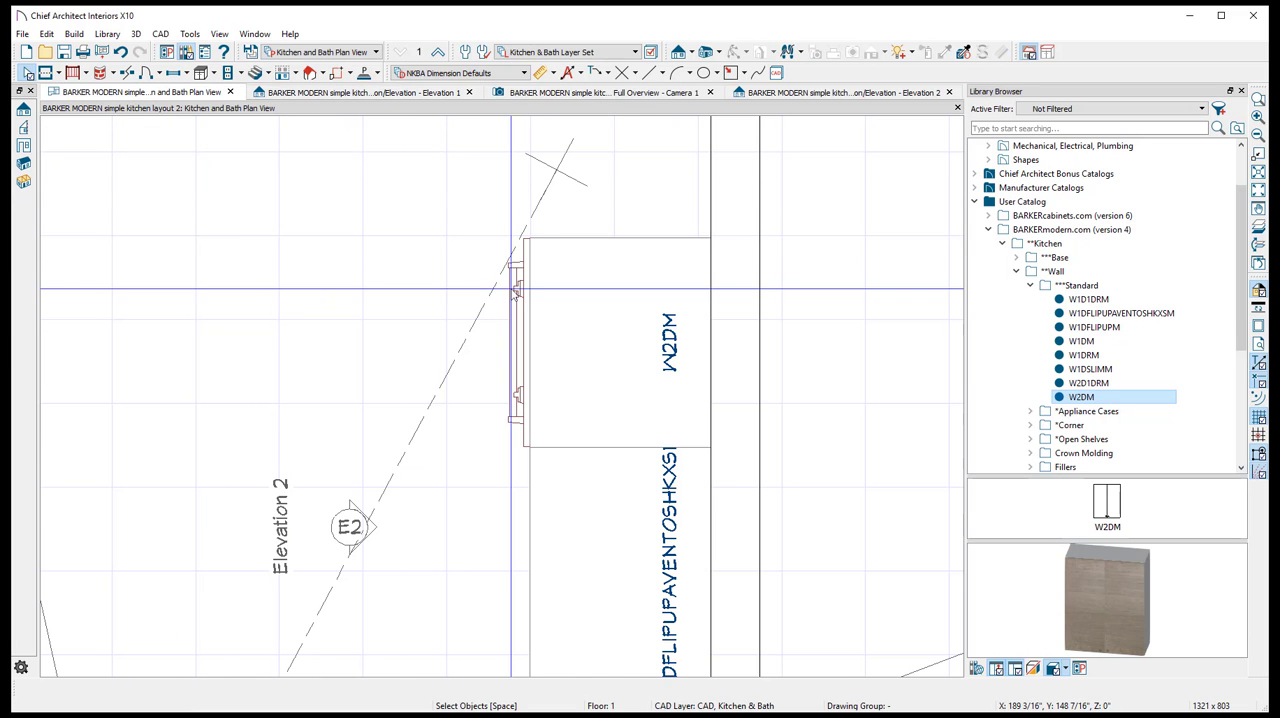
{"action": "left_click", "coordinate": [783, 93]}
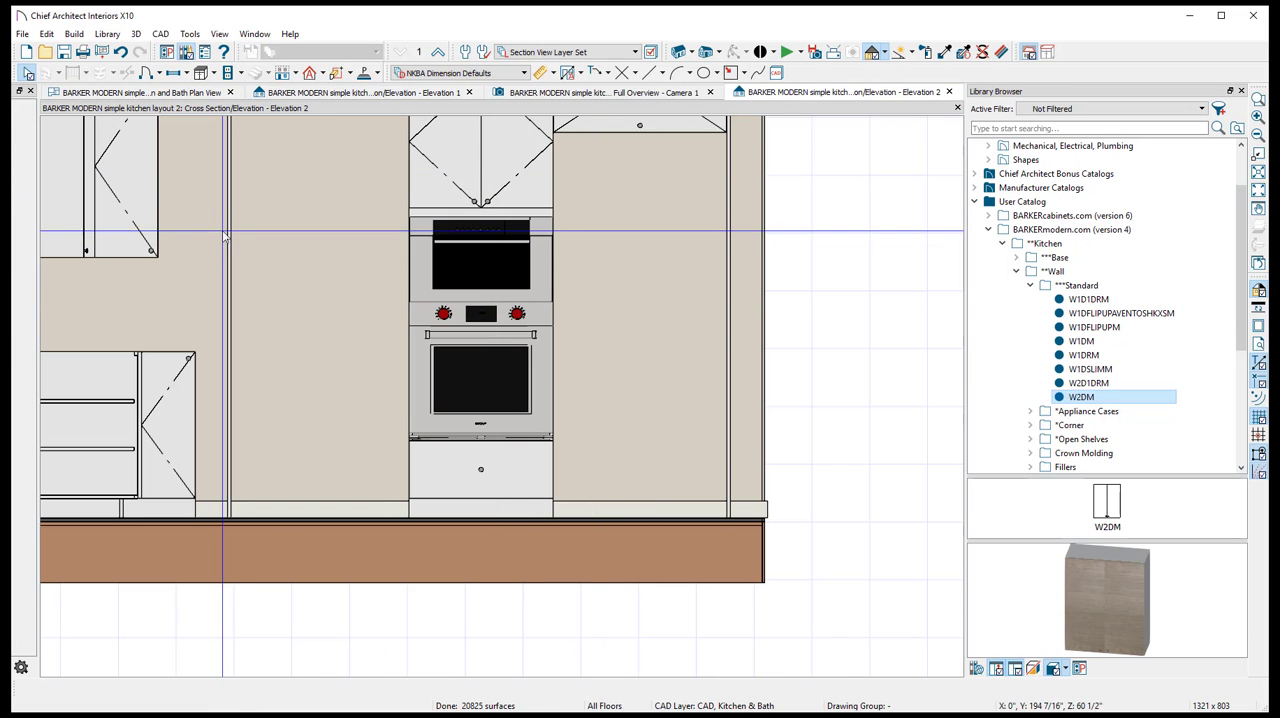
{"action": "left_click_drag", "start_coordinate": [229, 290], "coordinate": [430, 302]}
{"action": "middle_click_drag", "start_coordinate": [395, 183], "coordinate": [457, 347]}
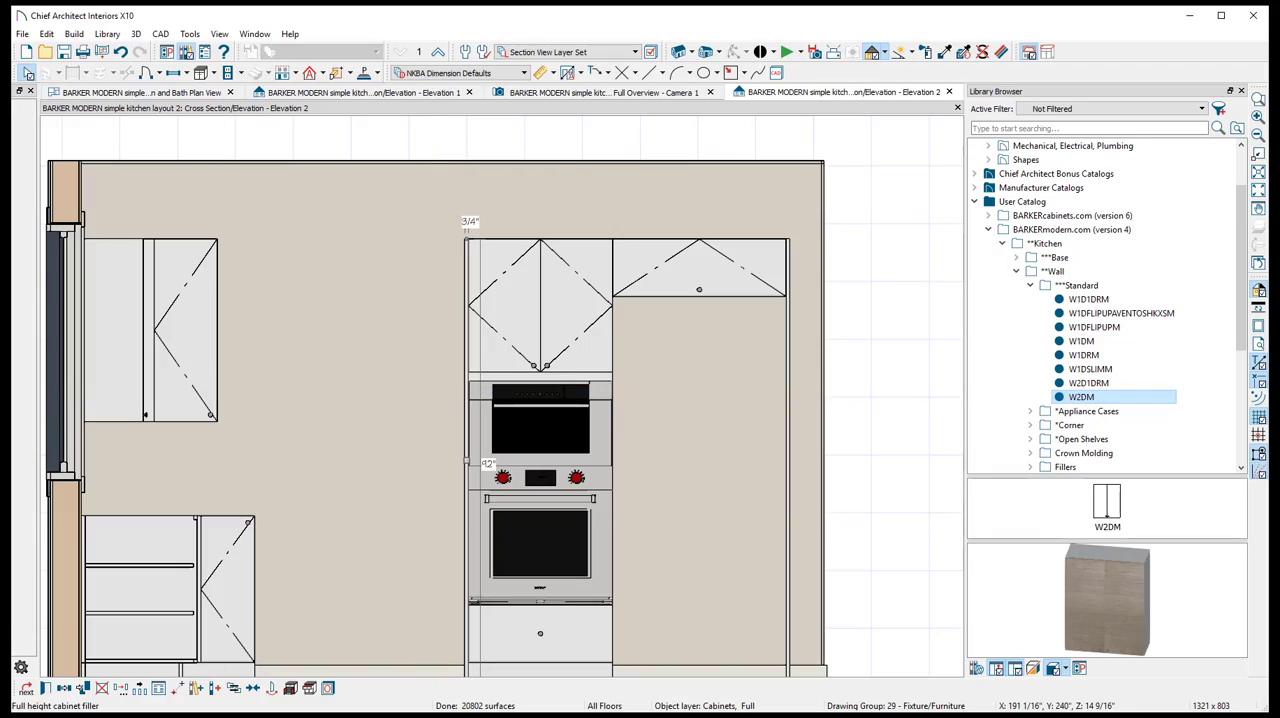
- Switch to the browser, examine the reference kitchen picture on Barker Modern's Chief Architect Catalog page, and return to the elevation
{"action": "key", "text": "alt+Tab"}
{"action": "scroll", "coordinate": [577, 297], "scroll_direction": "up", "scroll_amount": 15}
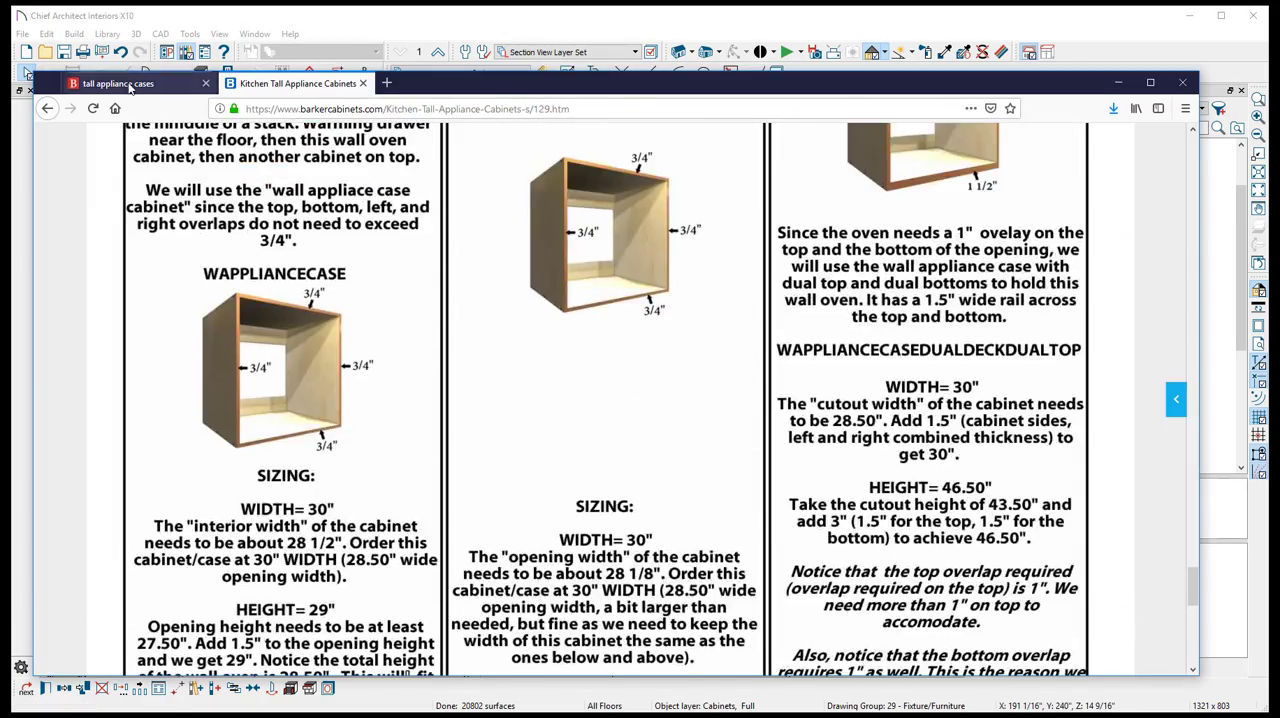
{"action": "key", "text": "ctrl+Tab"}
{"action": "scroll", "coordinate": [625, 270], "scroll_direction": "down", "scroll_amount": 15}
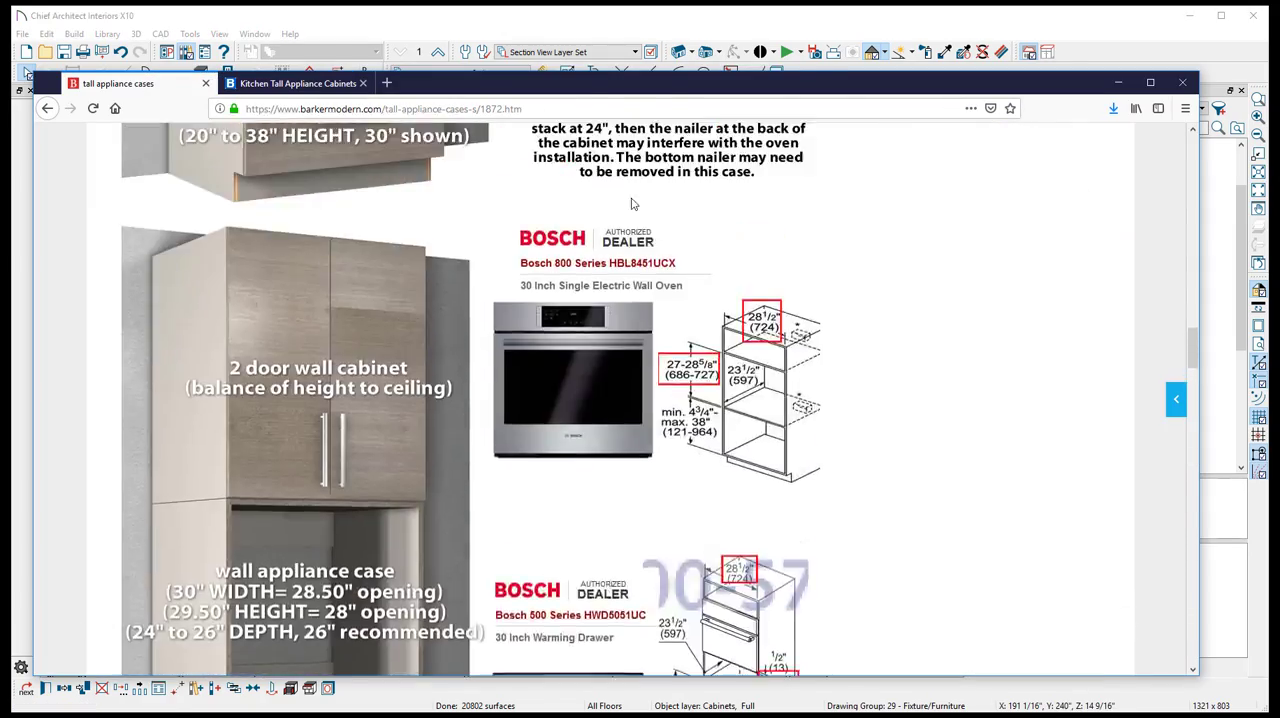
{"action": "scroll", "coordinate": [642, 245], "scroll_direction": "up", "scroll_amount": 10}
{"action": "mouse_move", "coordinate": [674, 146]}
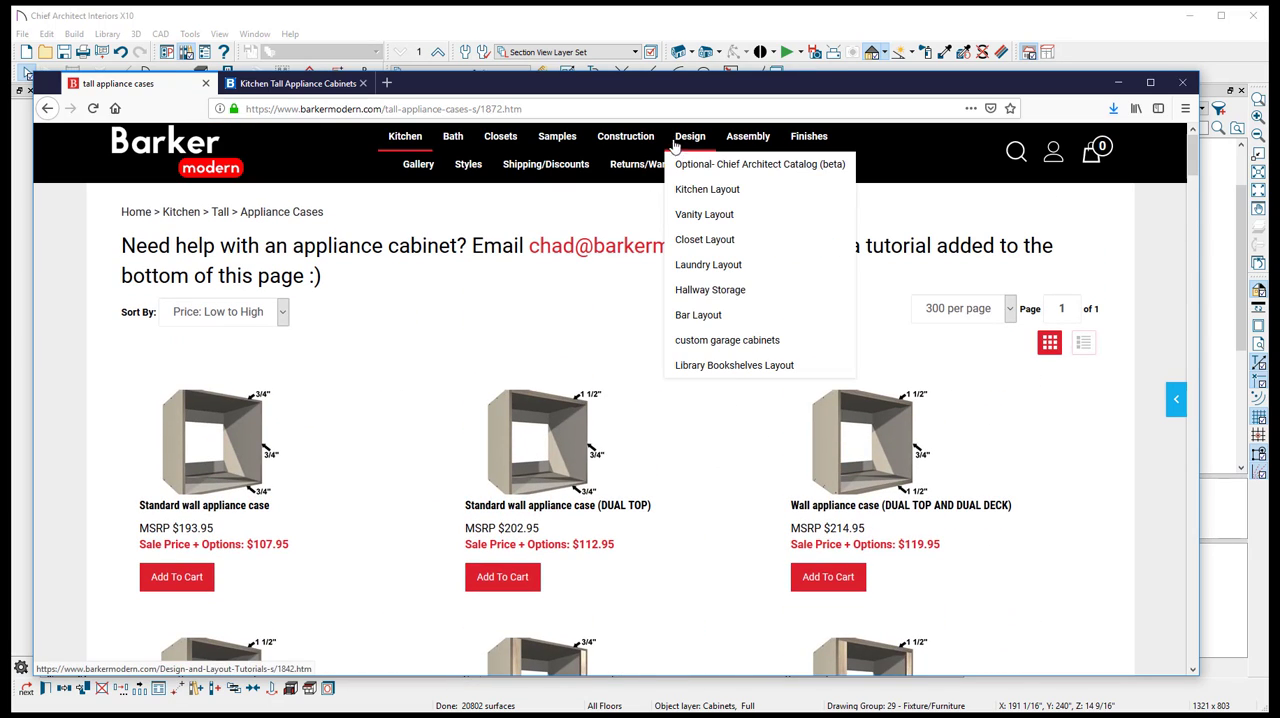
{"action": "left_click", "coordinate": [699, 166]}
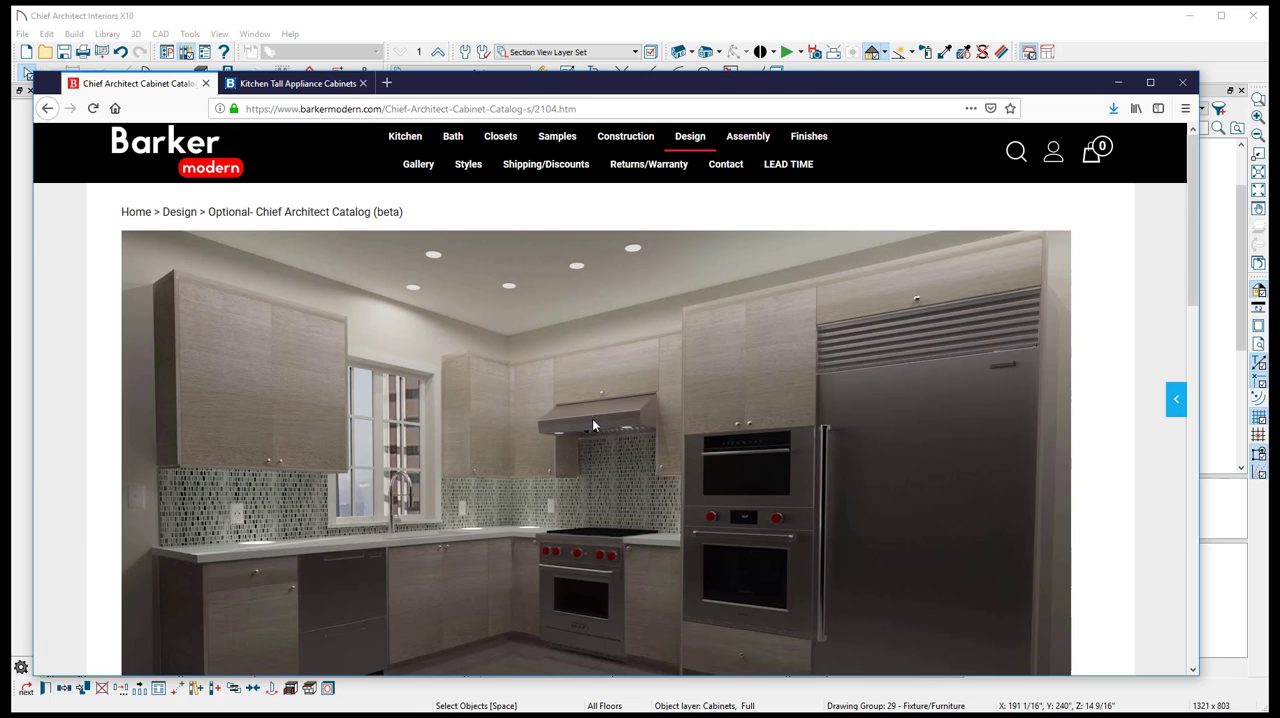
{"action": "scroll", "coordinate": [603, 470], "scroll_direction": "down", "scroll_amount": 2}
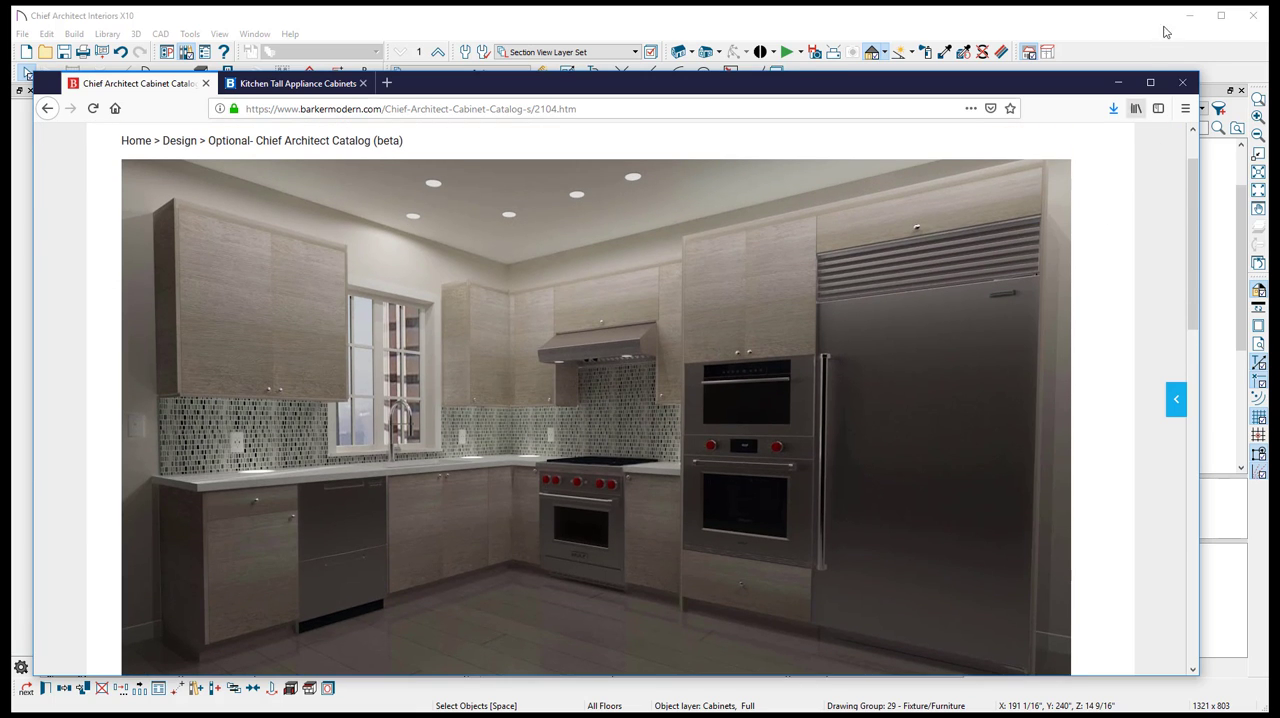
{"action": "left_click", "coordinate": [1119, 83]}
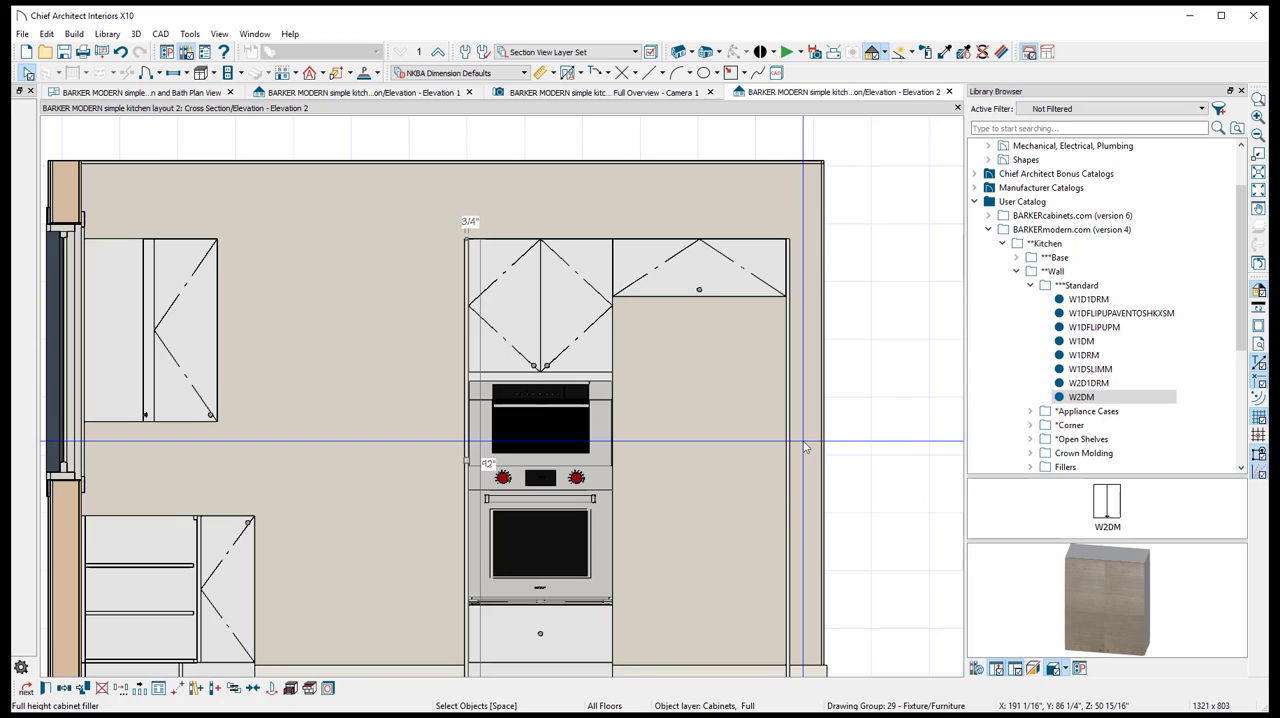
- Place the GR304 - 30" Gas Range - 4 Burners from the 3d appliances library beside the corner base cabinet
{"action": "left_click", "coordinate": [1008, 244]}
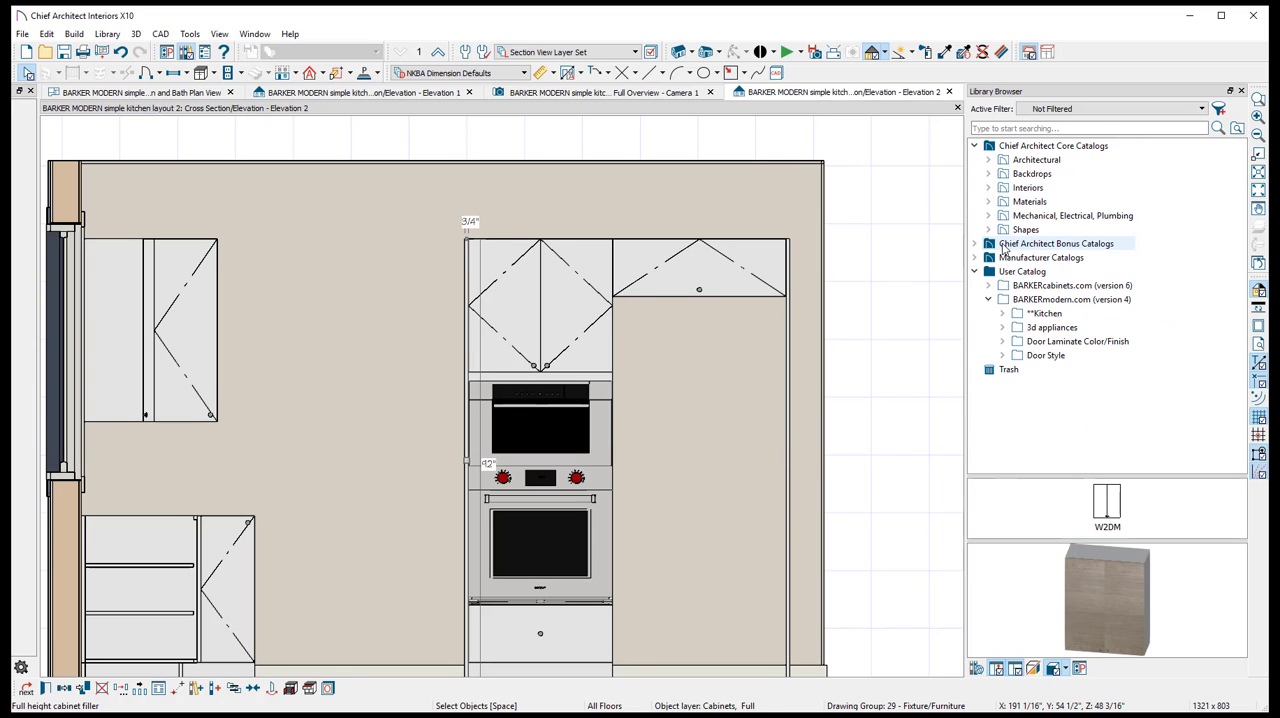
{"action": "left_click", "coordinate": [1050, 330]}
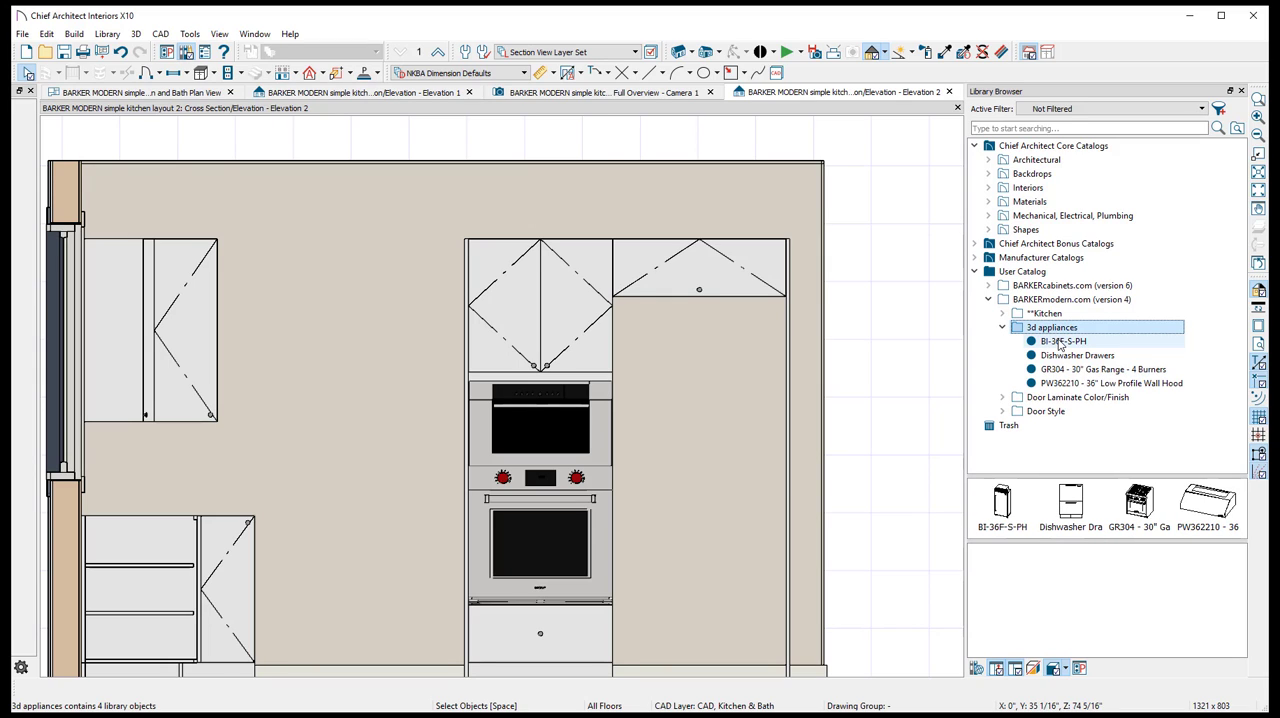
{"action": "left_click", "coordinate": [1061, 342]}
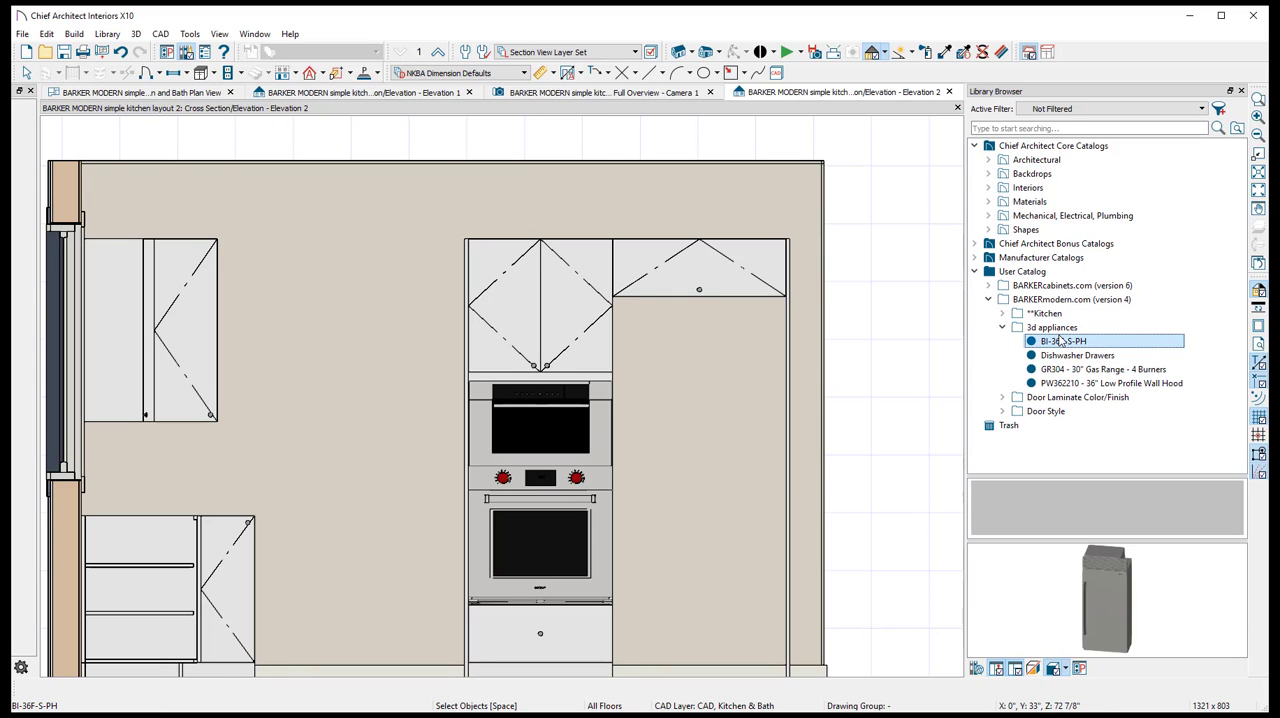
{"action": "left_click", "coordinate": [1084, 356]}
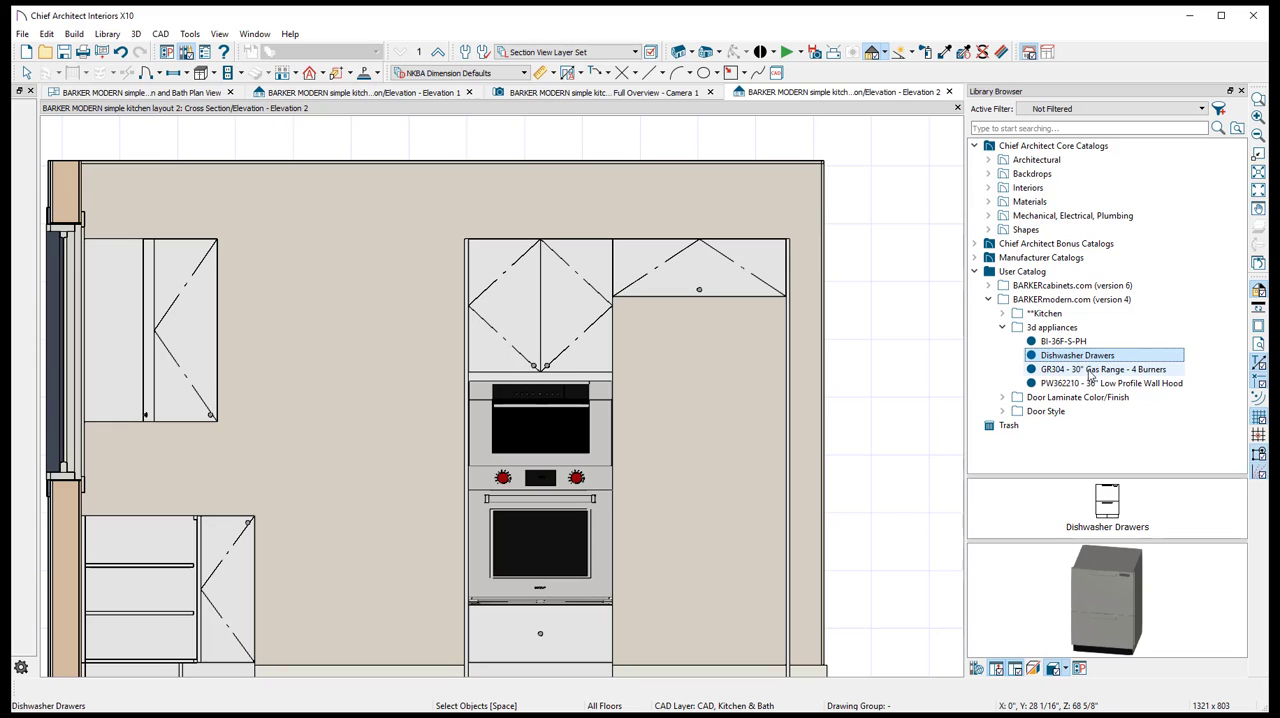
{"action": "left_click", "coordinate": [1090, 373]}
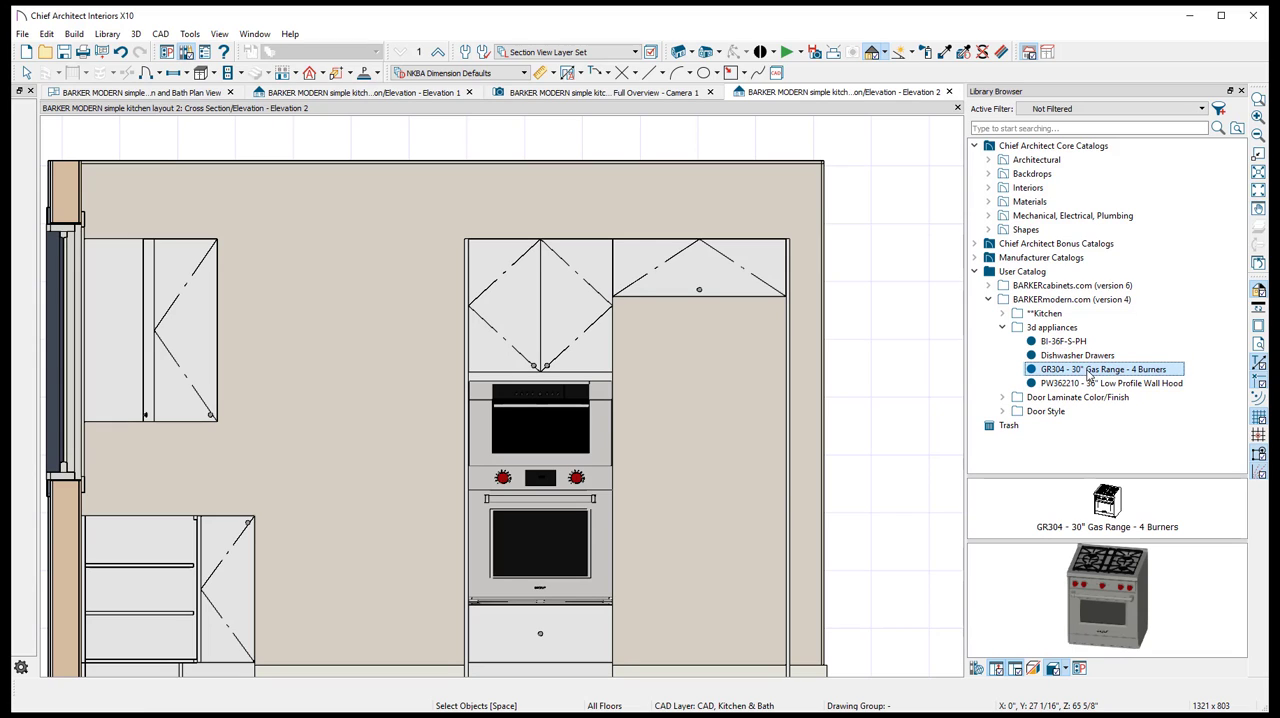
{"action": "left_click", "coordinate": [333, 521]}
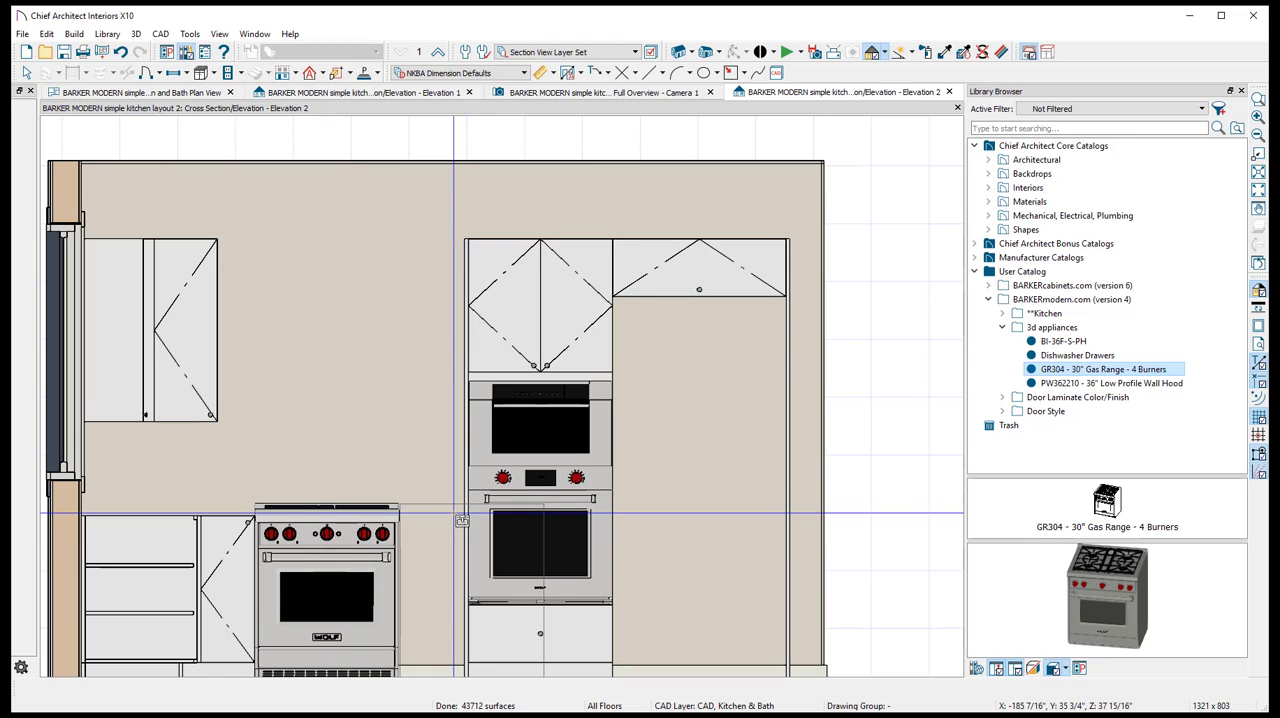
{"action": "left_click", "coordinate": [289, 557]}
{"action": "middle_click_drag", "start_coordinate": [352, 420], "coordinate": [410, 280]}
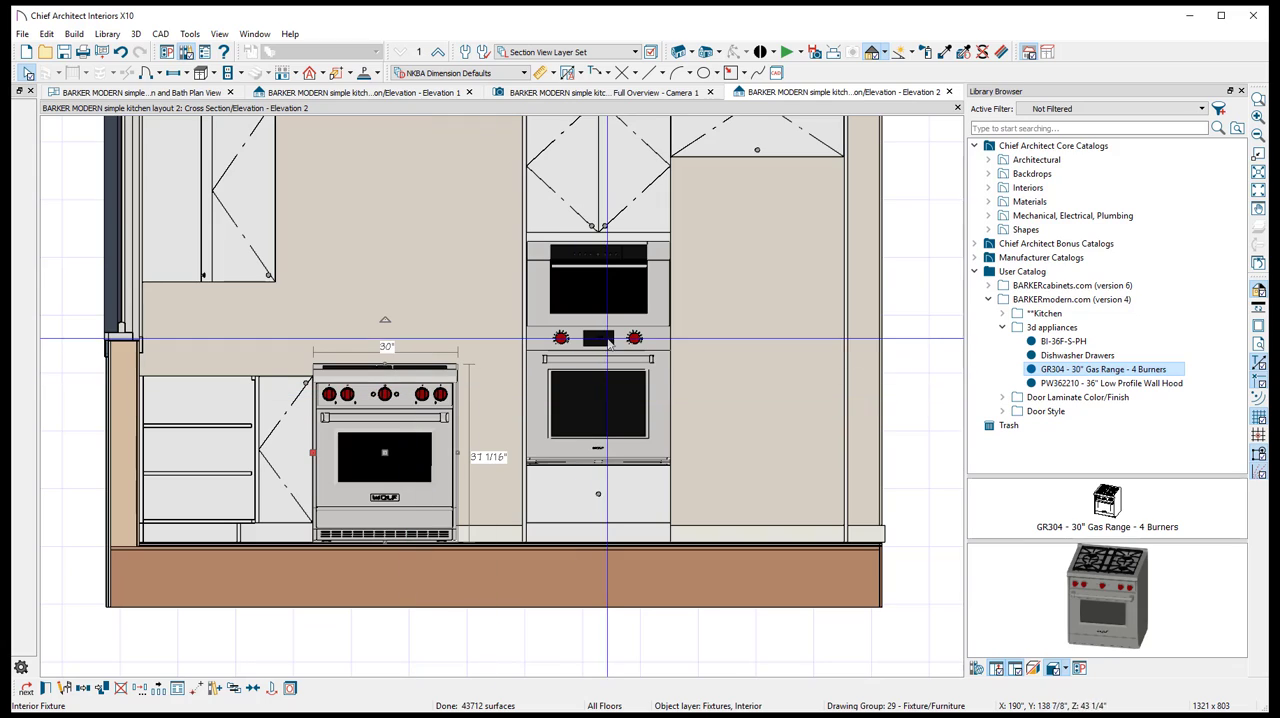
- Place the BI-36F-S-PH refrigerator in the enclosure beside the oven stack, accepting the conflict with other objects
{"action": "left_click", "coordinate": [1052, 355]}
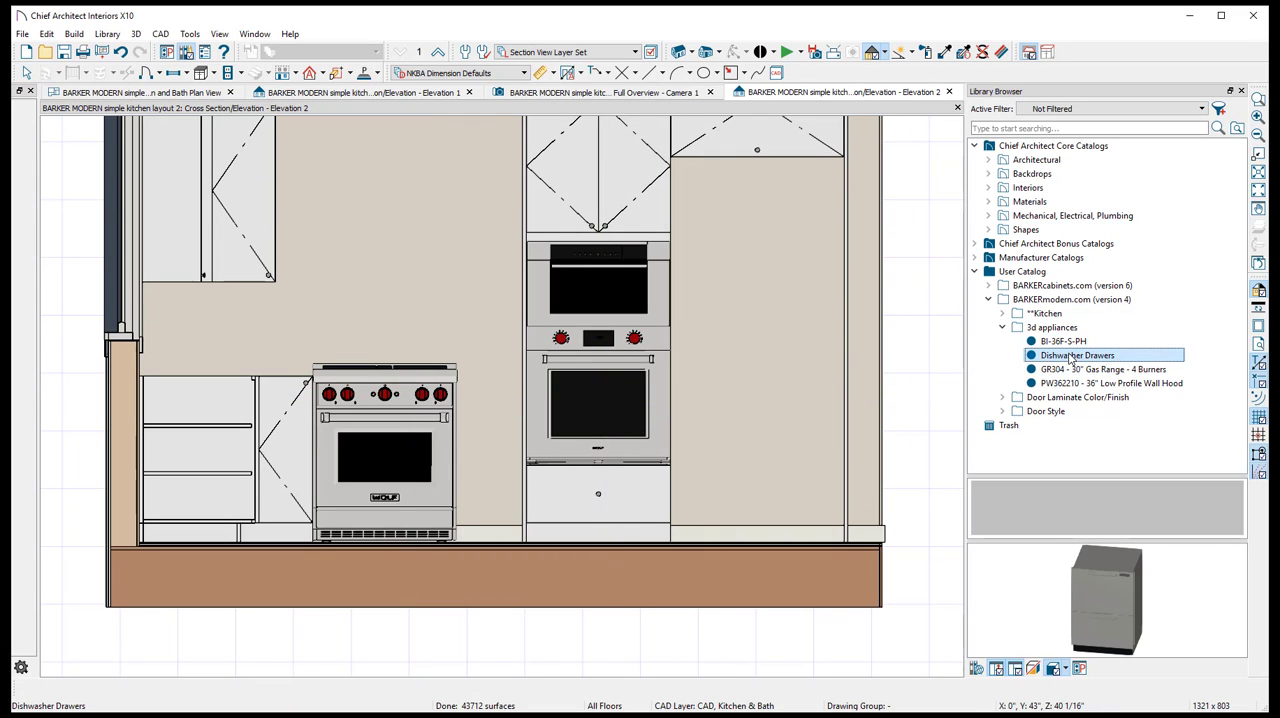
{"action": "left_click", "coordinate": [1063, 342]}
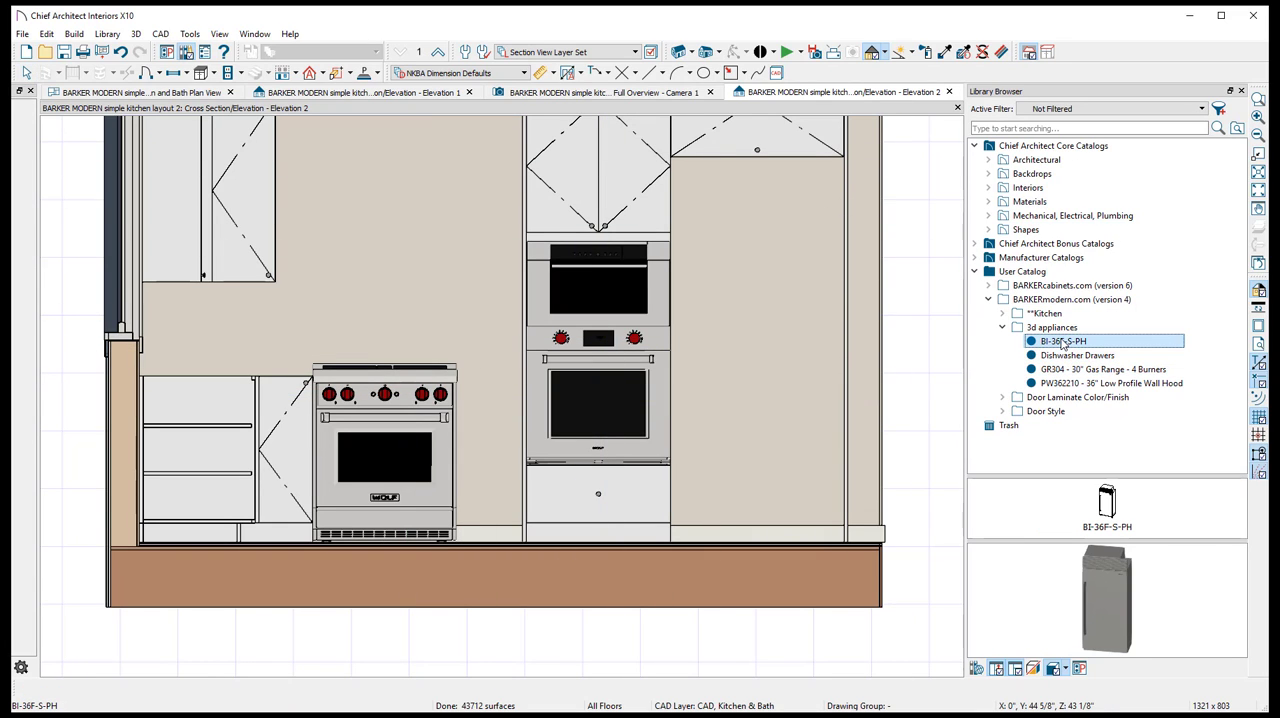
{"action": "left_click", "coordinate": [537, 311]}
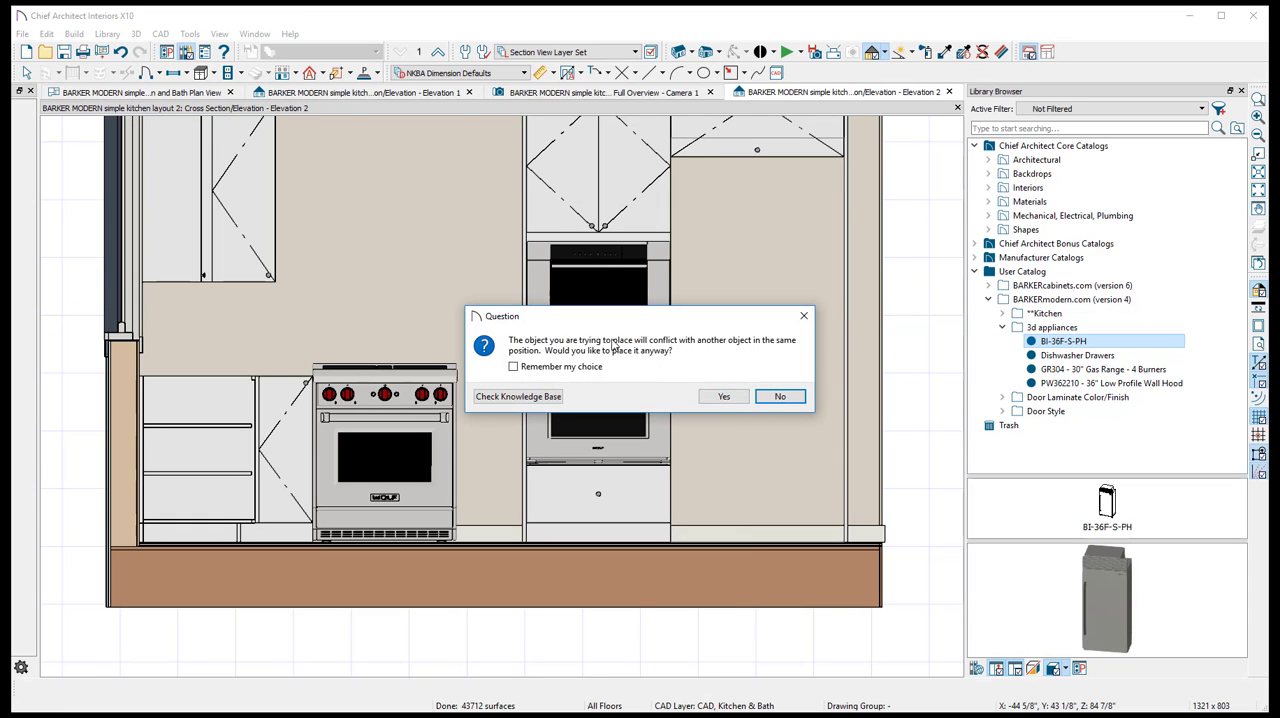
{"action": "left_click", "coordinate": [724, 397]}
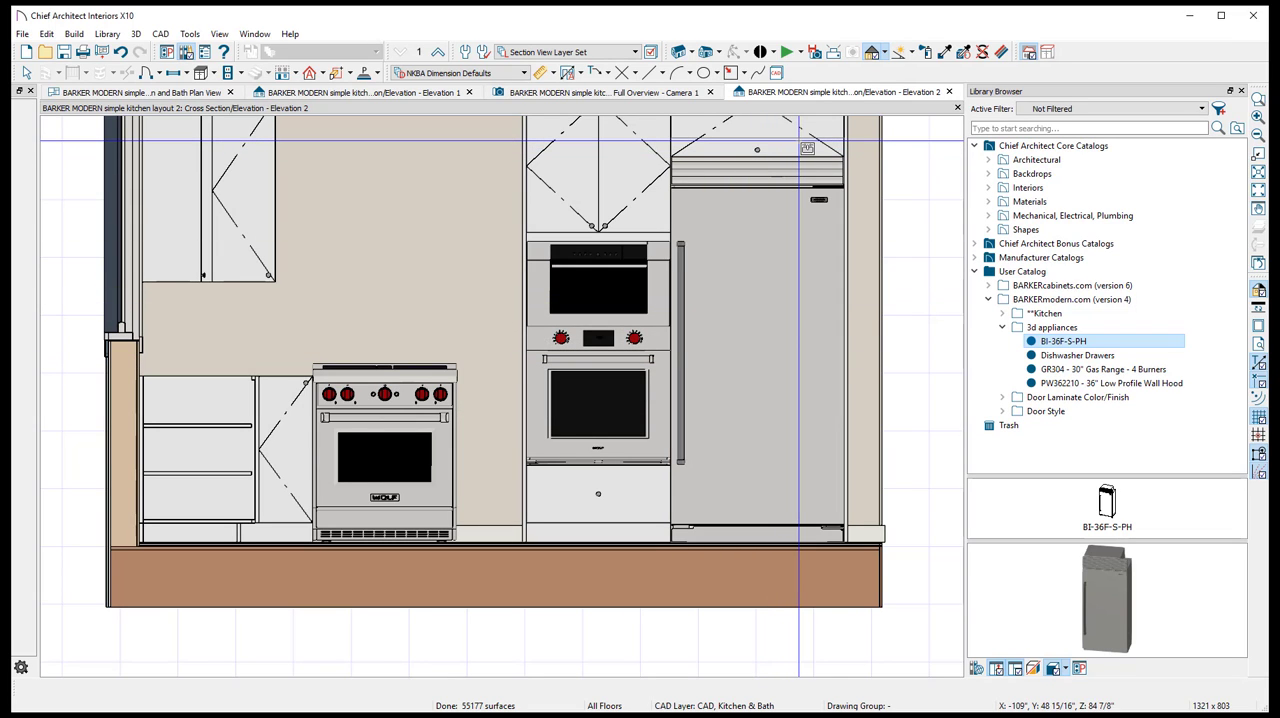
- Resize the wall cabinet above the refrigerator so its bottom edge meets the refrigerator's top
{"action": "scroll", "coordinate": [799, 147], "scroll_direction": "up", "scroll_amount": 3}
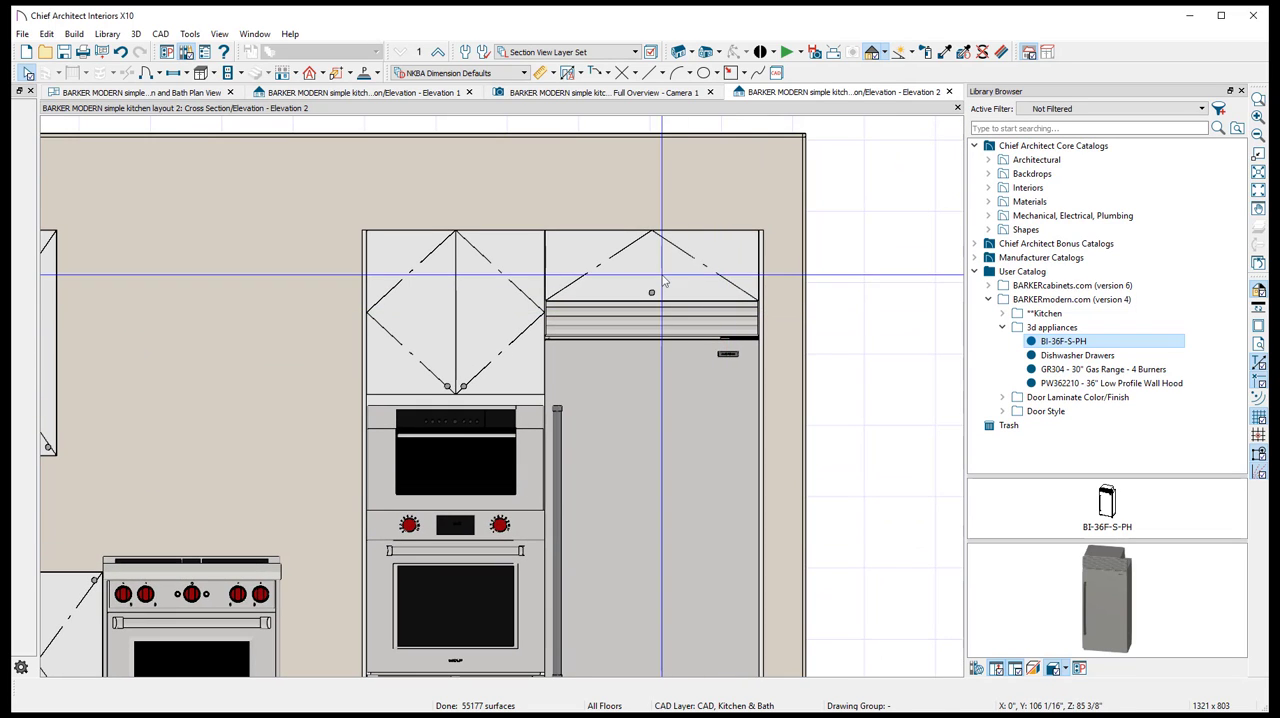
{"action": "left_click", "coordinate": [656, 316]}
{"action": "left_click_drag", "start_coordinate": [655, 309], "coordinate": [651, 263]}
{"action": "scroll", "coordinate": [652, 284], "scroll_direction": "up", "scroll_amount": 5}
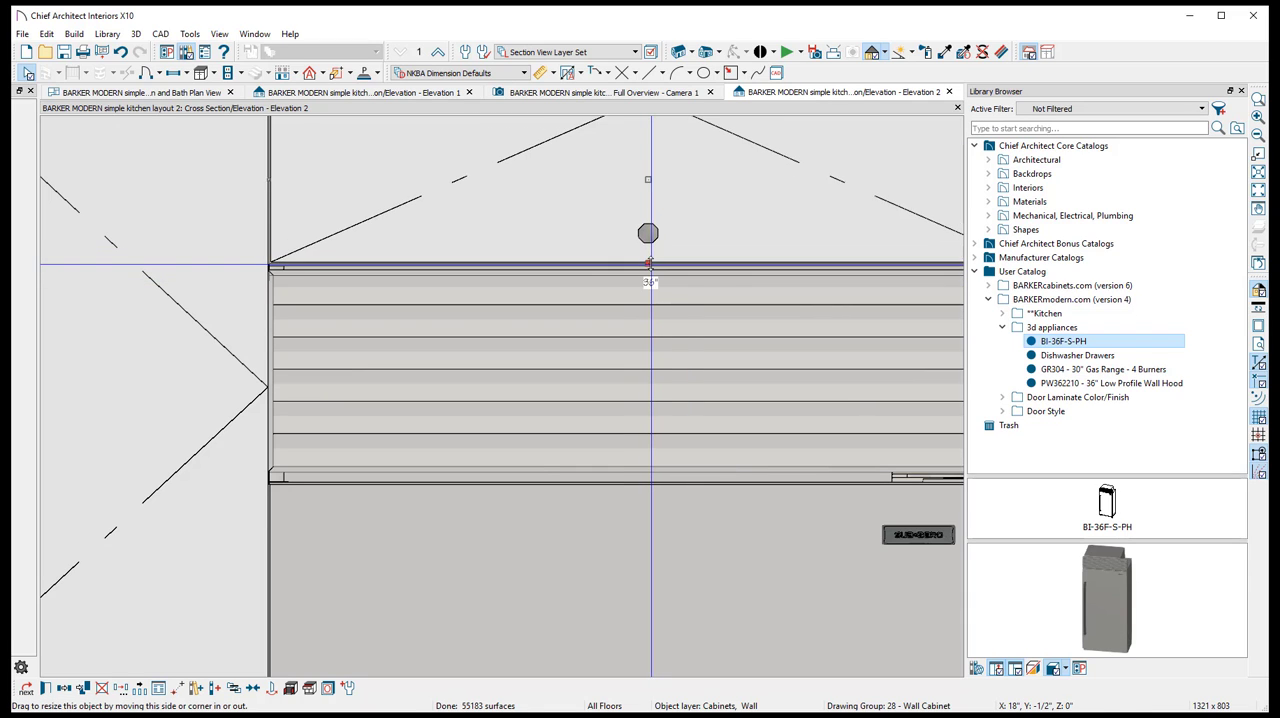
{"action": "scroll", "coordinate": [651, 263], "scroll_direction": "down", "scroll_amount": 5}
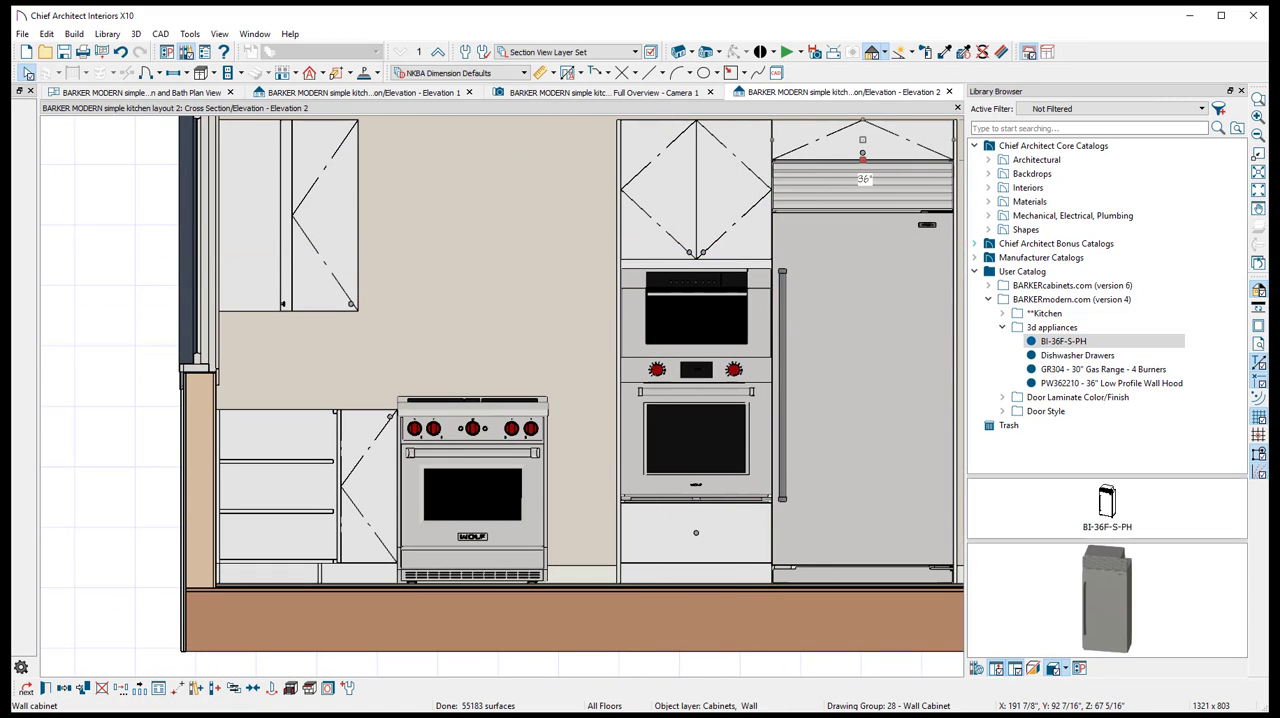
{"action": "key", "text": "Escape"}
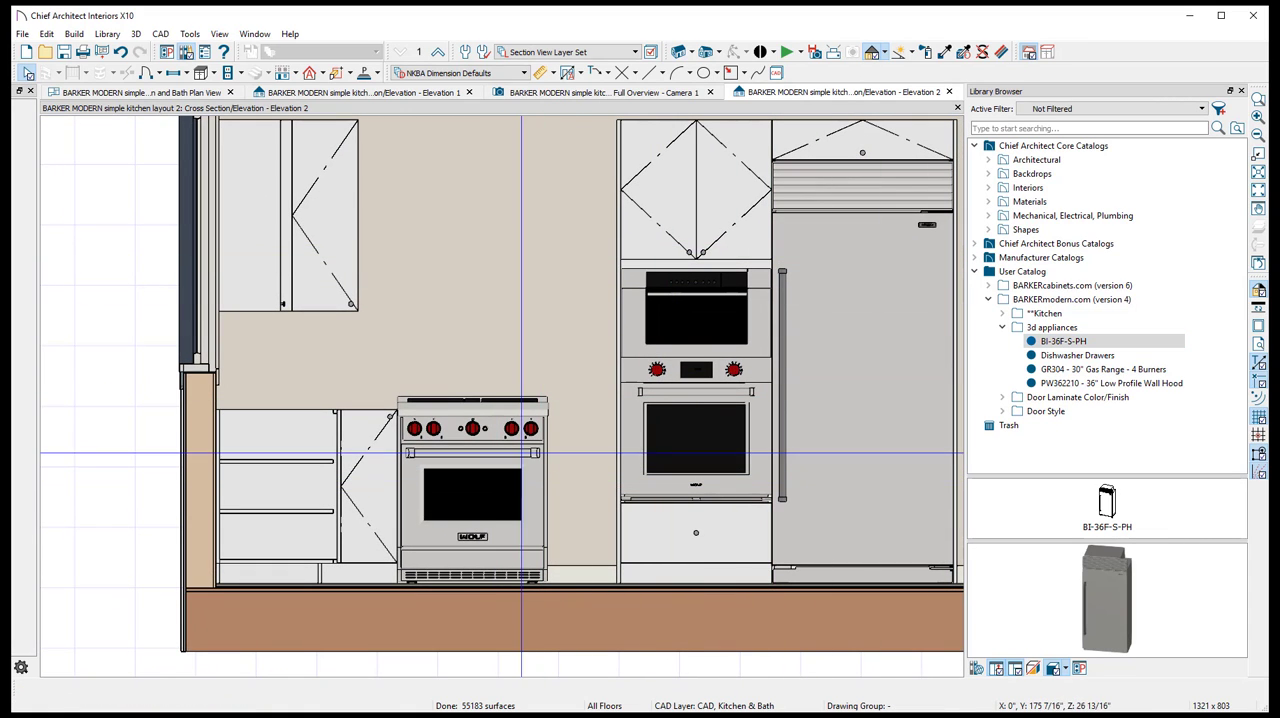
- Place a B1DM base cabinet from the standard base library and fit its width between the range and the oven stack
{"action": "left_click", "coordinate": [470, 451]}
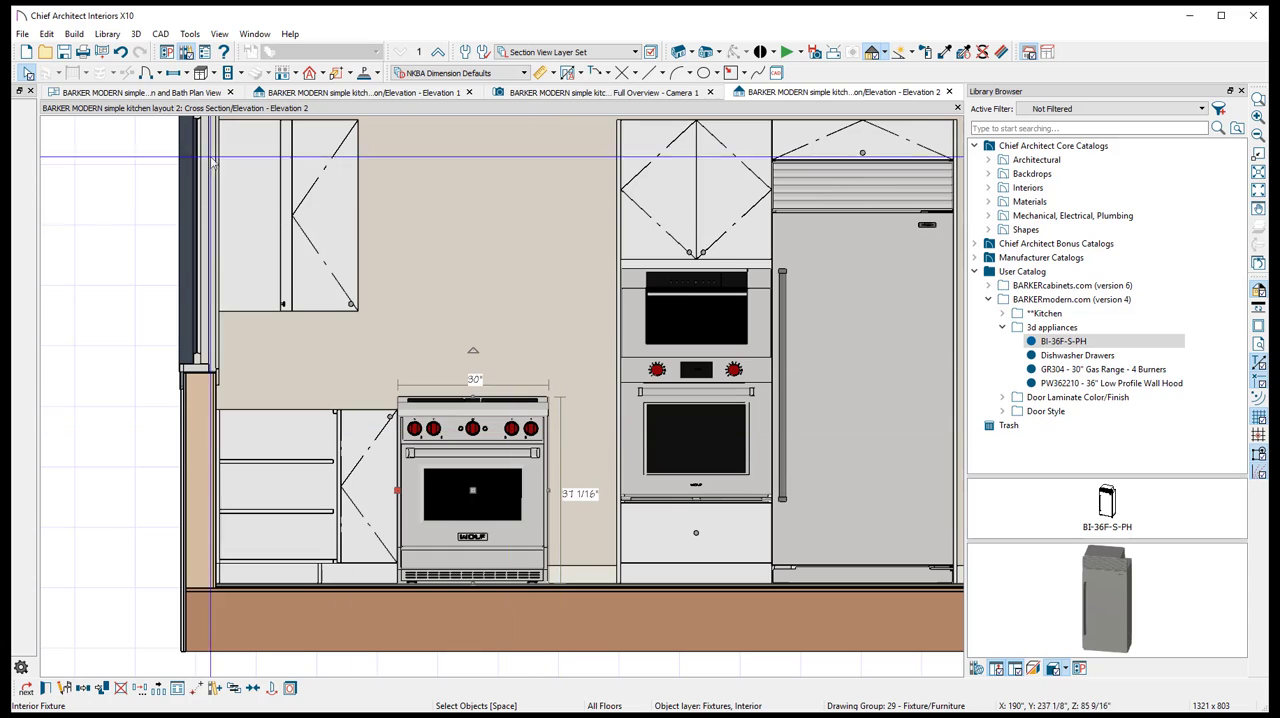
{"action": "left_click", "coordinate": [1003, 328]}
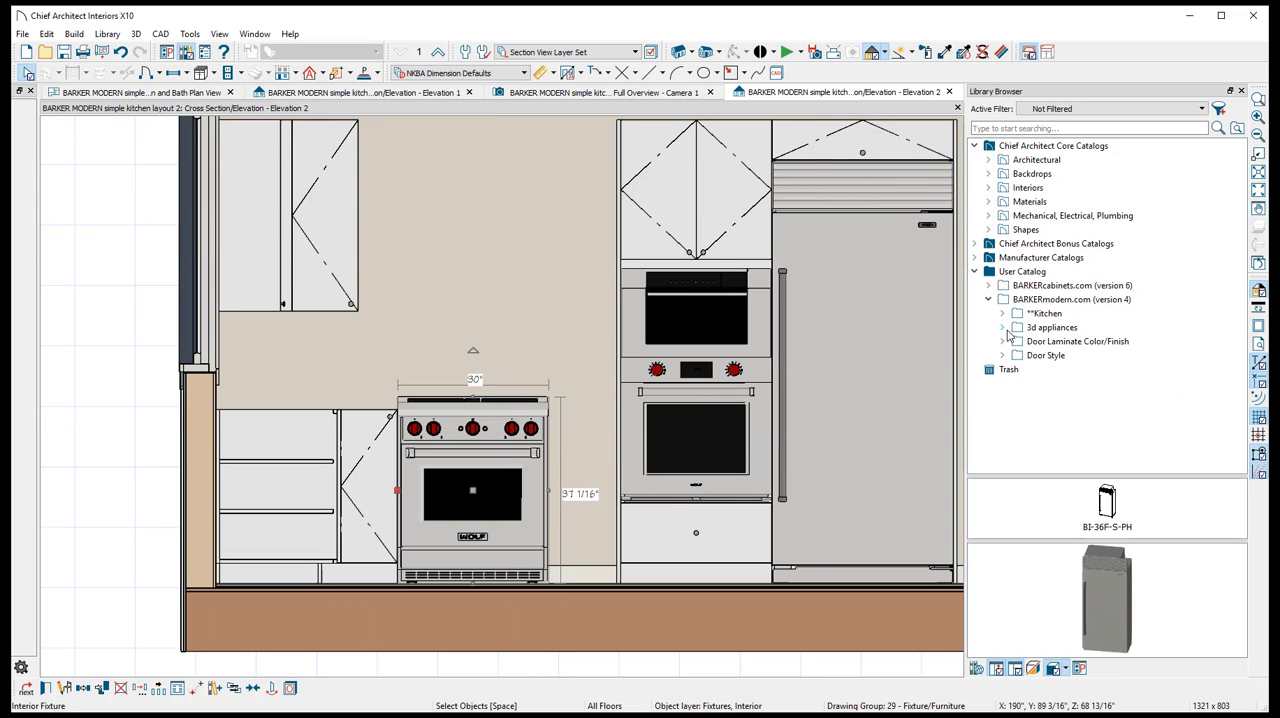
{"action": "double_click", "coordinate": [1043, 316]}
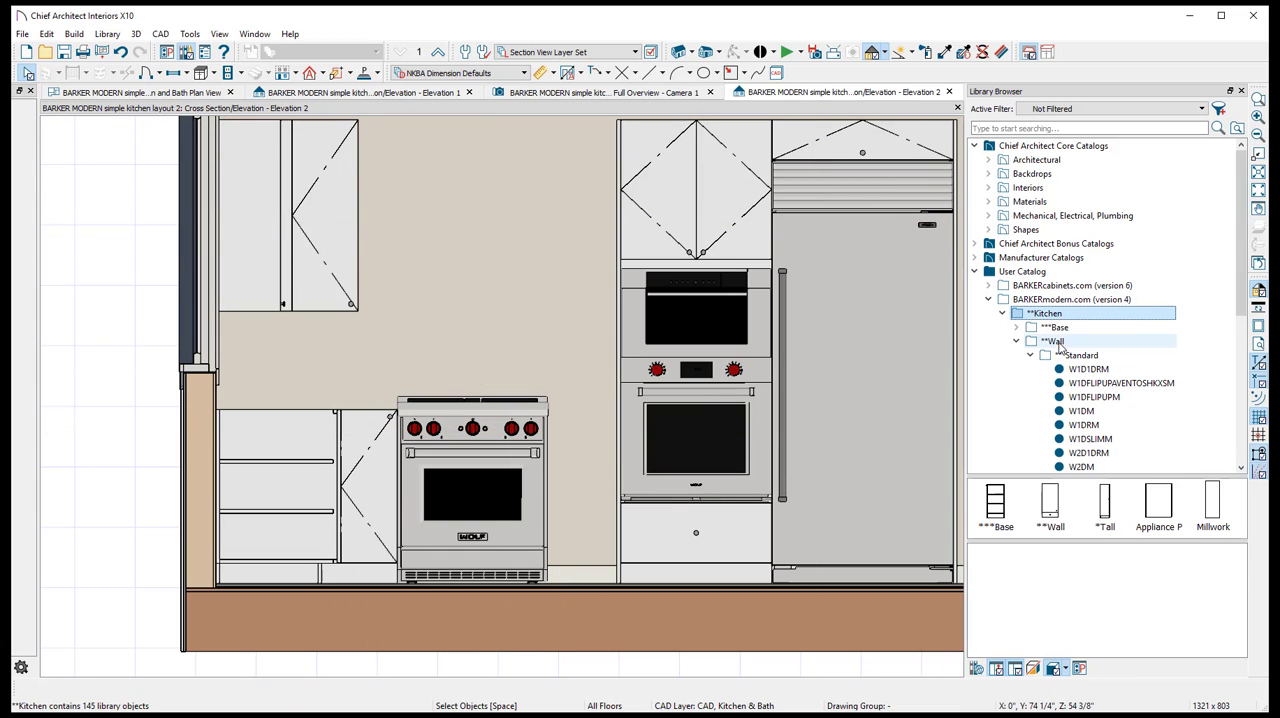
{"action": "double_click", "coordinate": [1056, 329]}
{"action": "double_click", "coordinate": [1076, 343]}
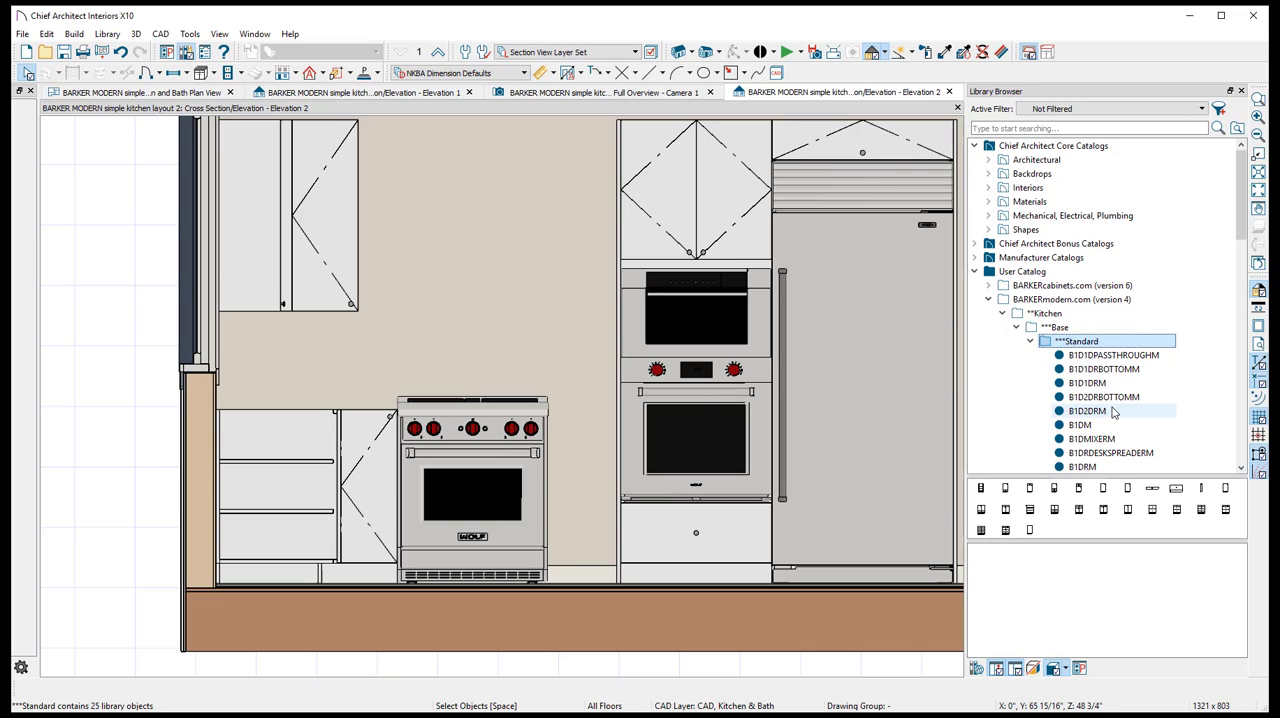
{"action": "left_click", "coordinate": [1080, 425]}
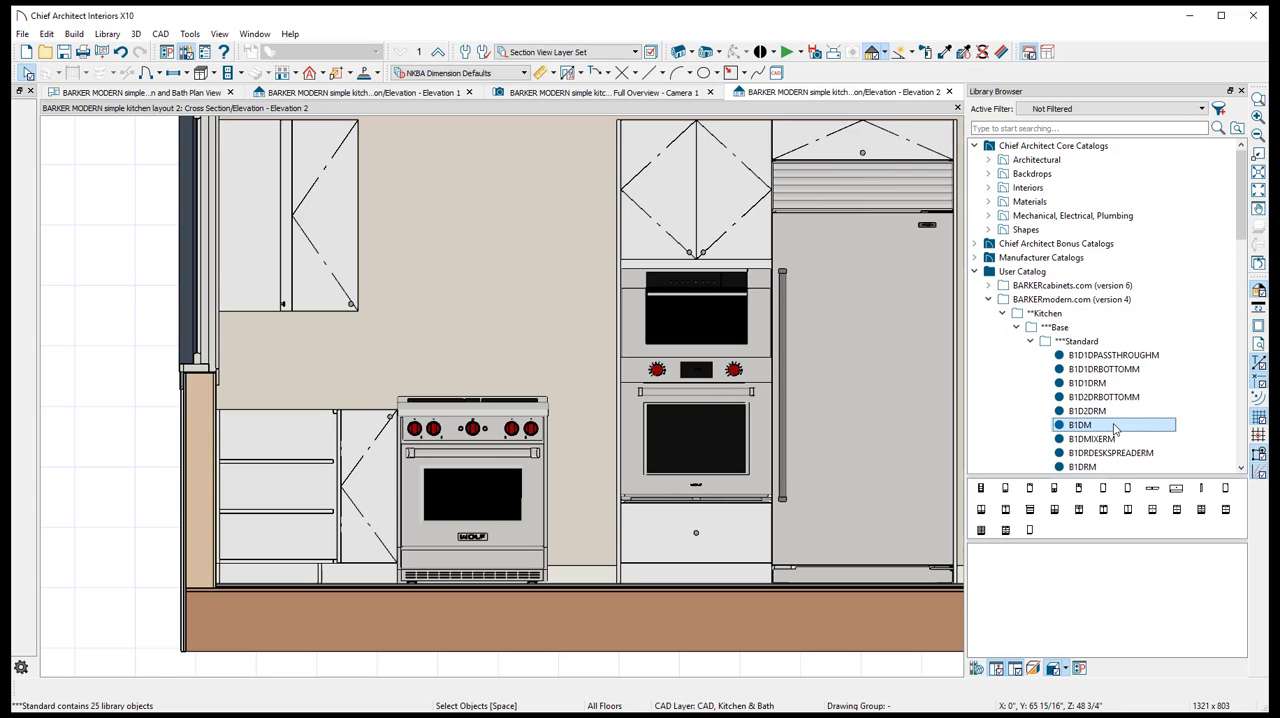
{"action": "left_click", "coordinate": [580, 430]}
{"action": "left_click", "coordinate": [724, 396]}
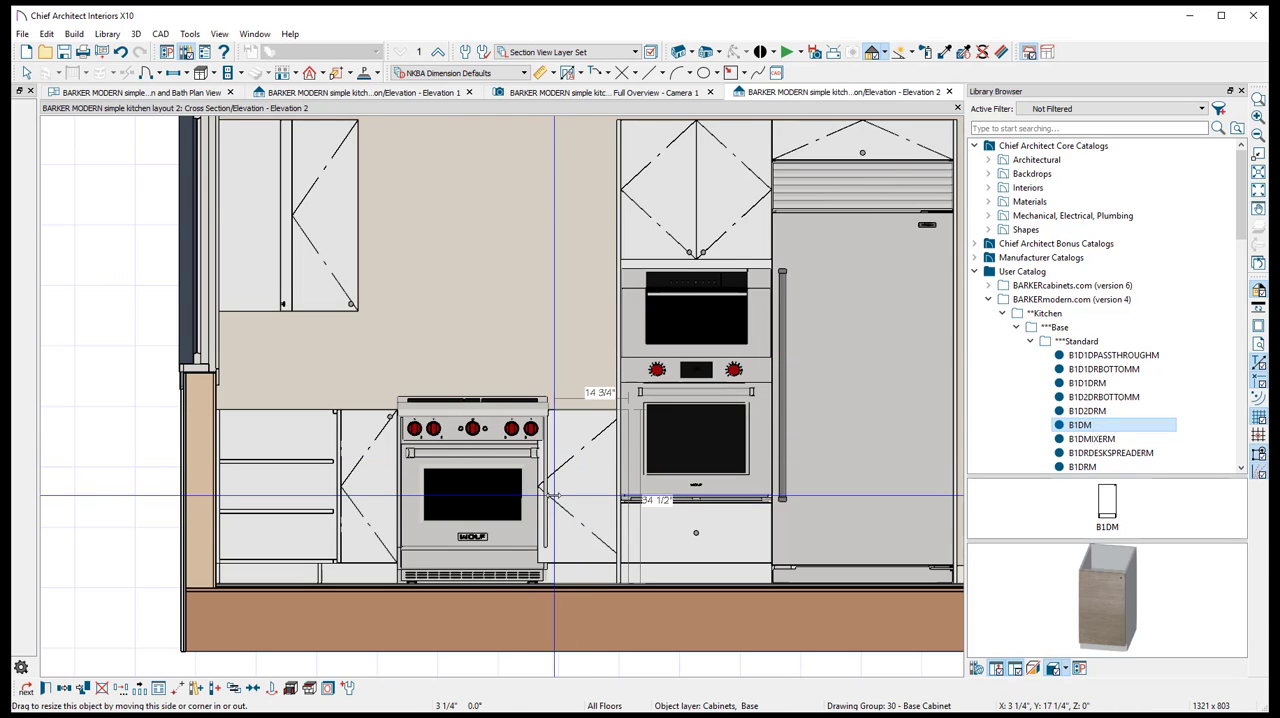
{"action": "left_click_drag", "start_coordinate": [624, 500], "coordinate": [541, 496]}
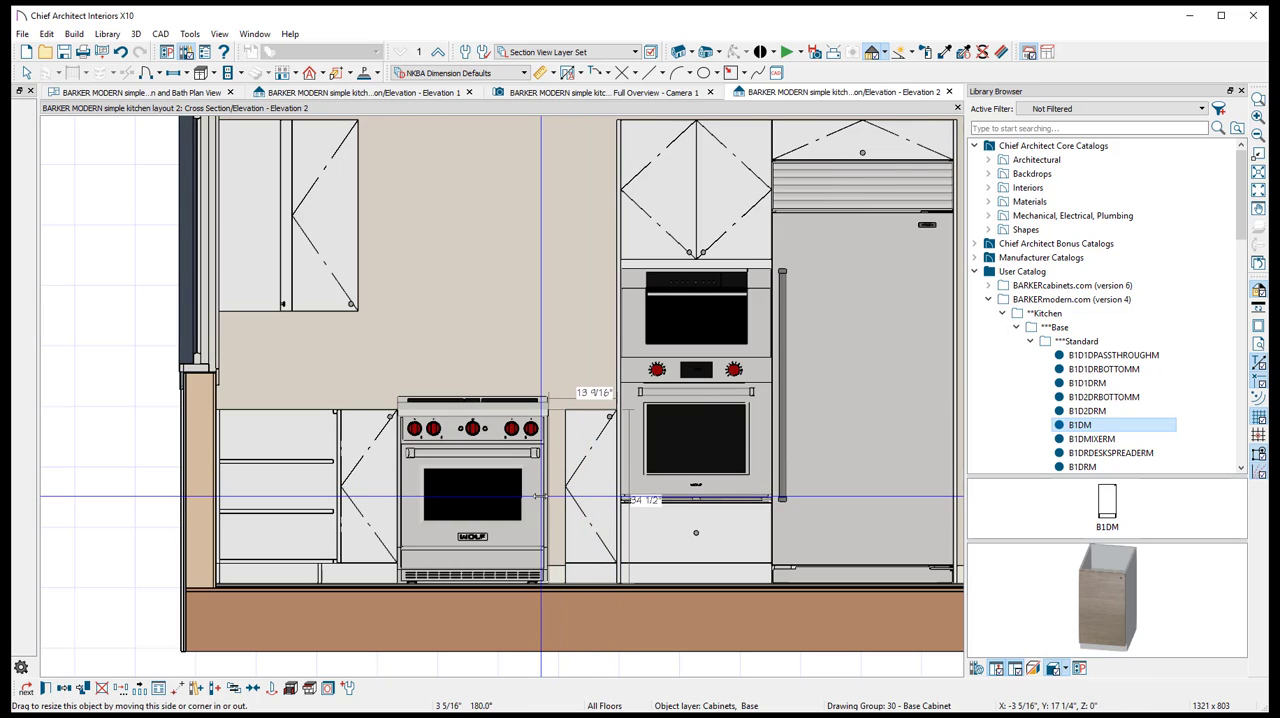
- Change the new base cabinet's door item type to Door - Right
{"action": "double_click", "coordinate": [592, 449]}
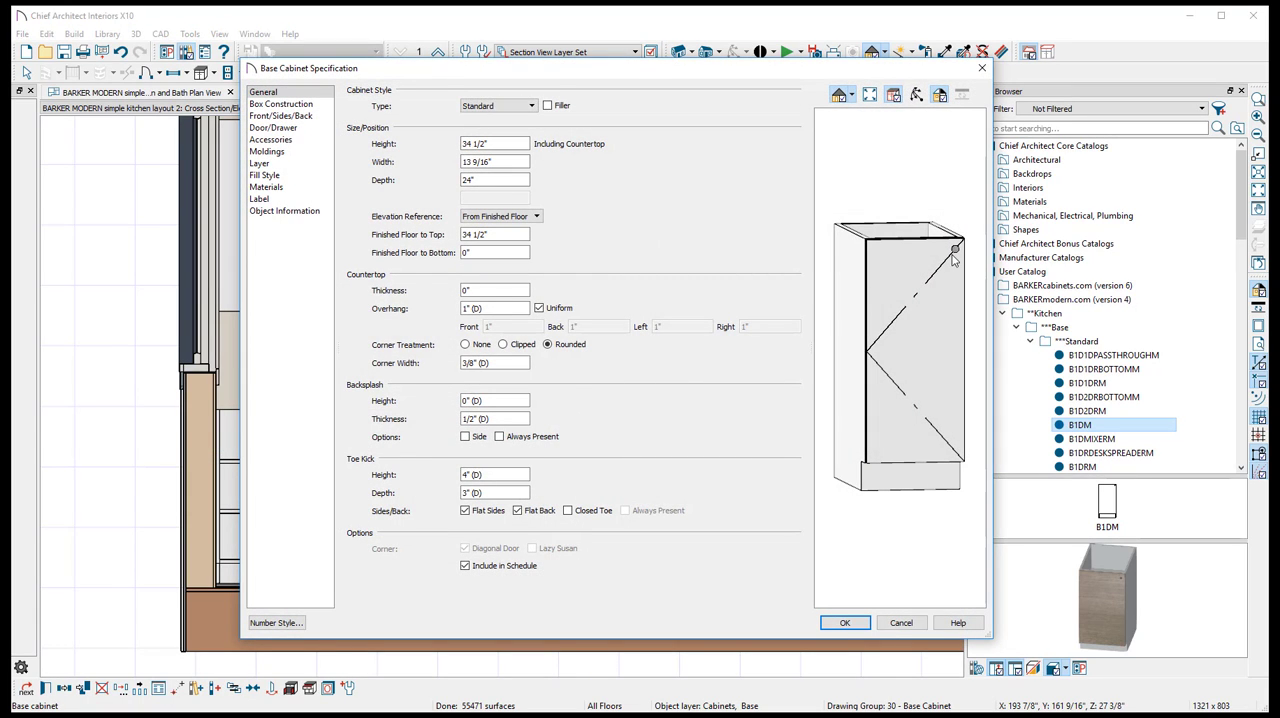
{"action": "left_click", "coordinate": [939, 288]}
{"action": "left_click", "coordinate": [428, 182]}
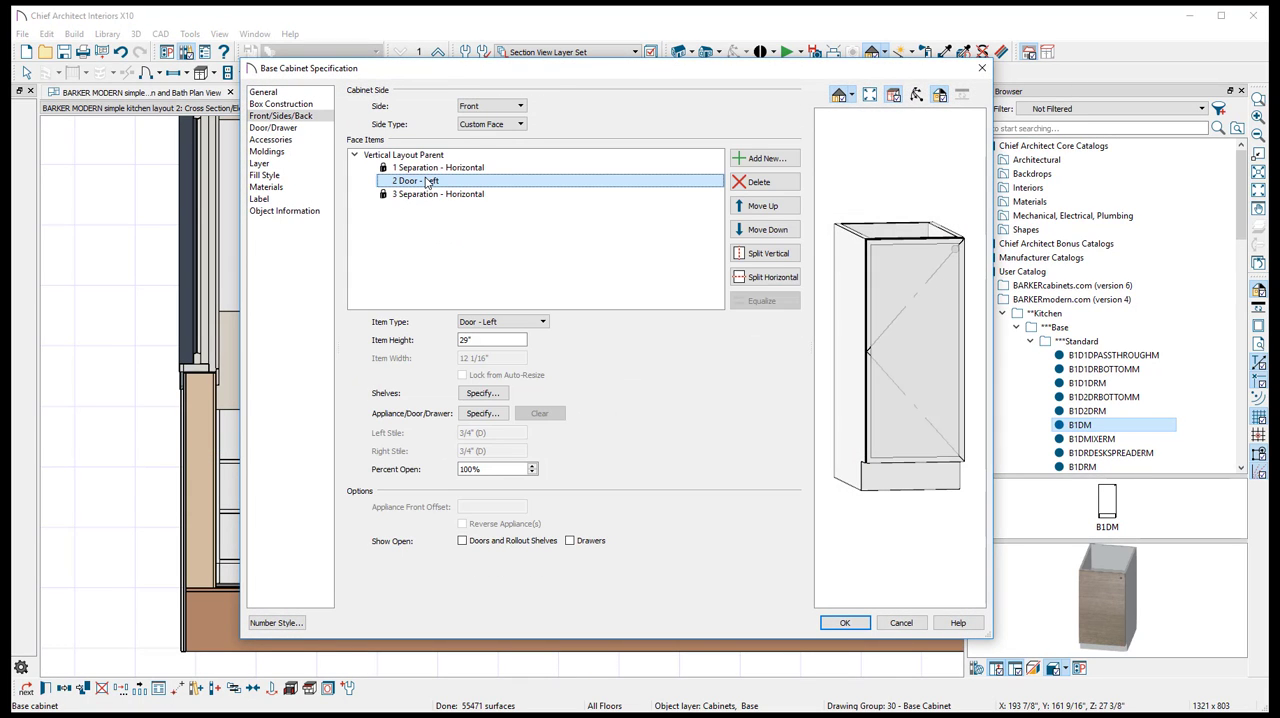
{"action": "left_click", "coordinate": [508, 323]}
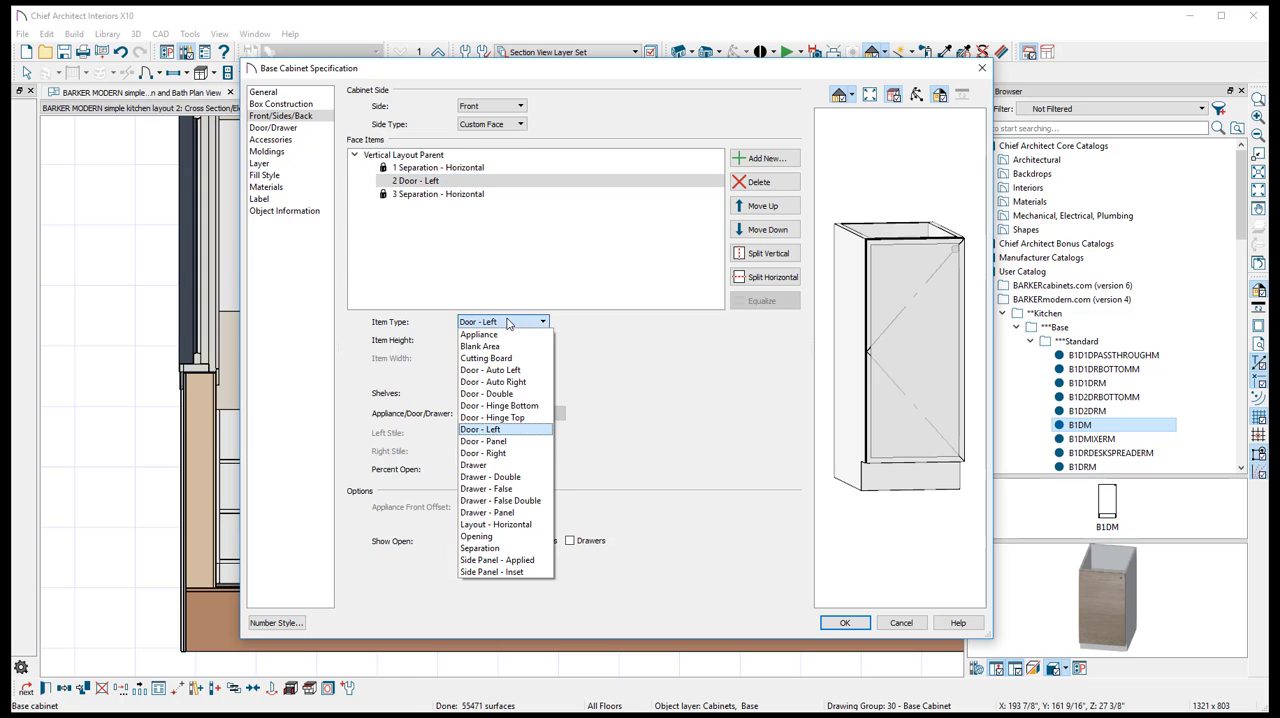
{"action": "left_click", "coordinate": [527, 453]}
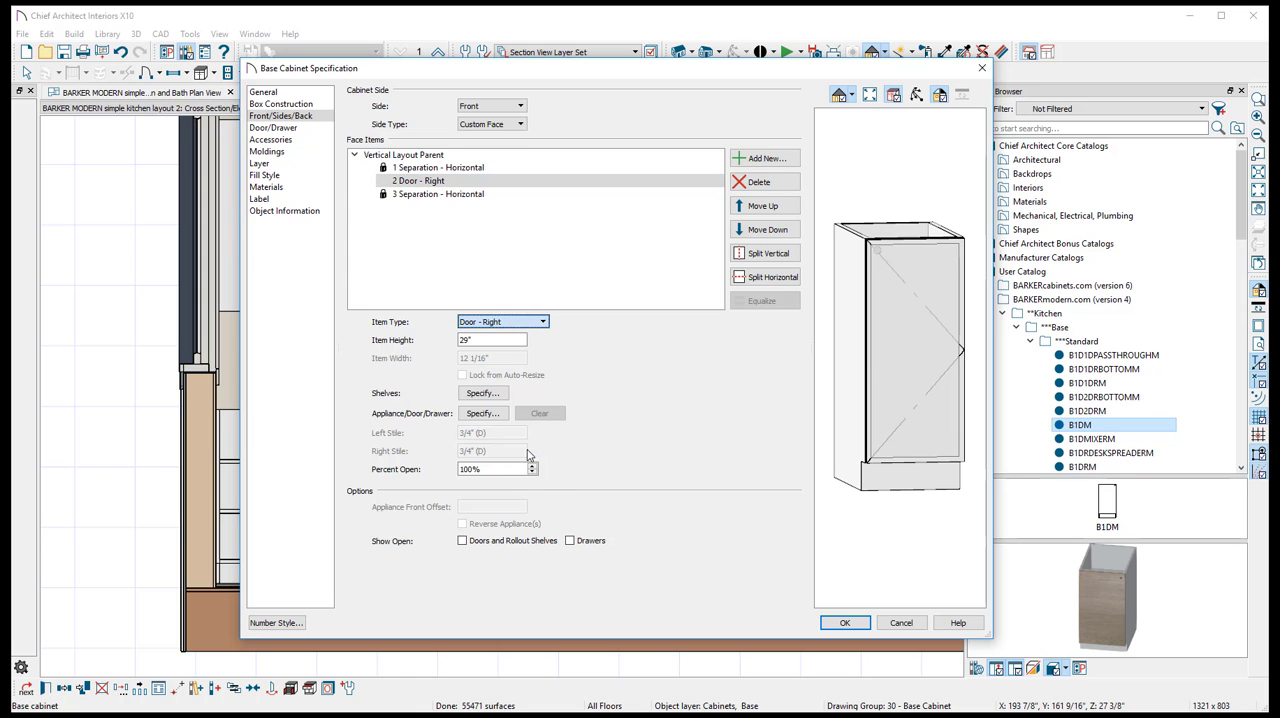
{"action": "left_click", "coordinate": [863, 623]}
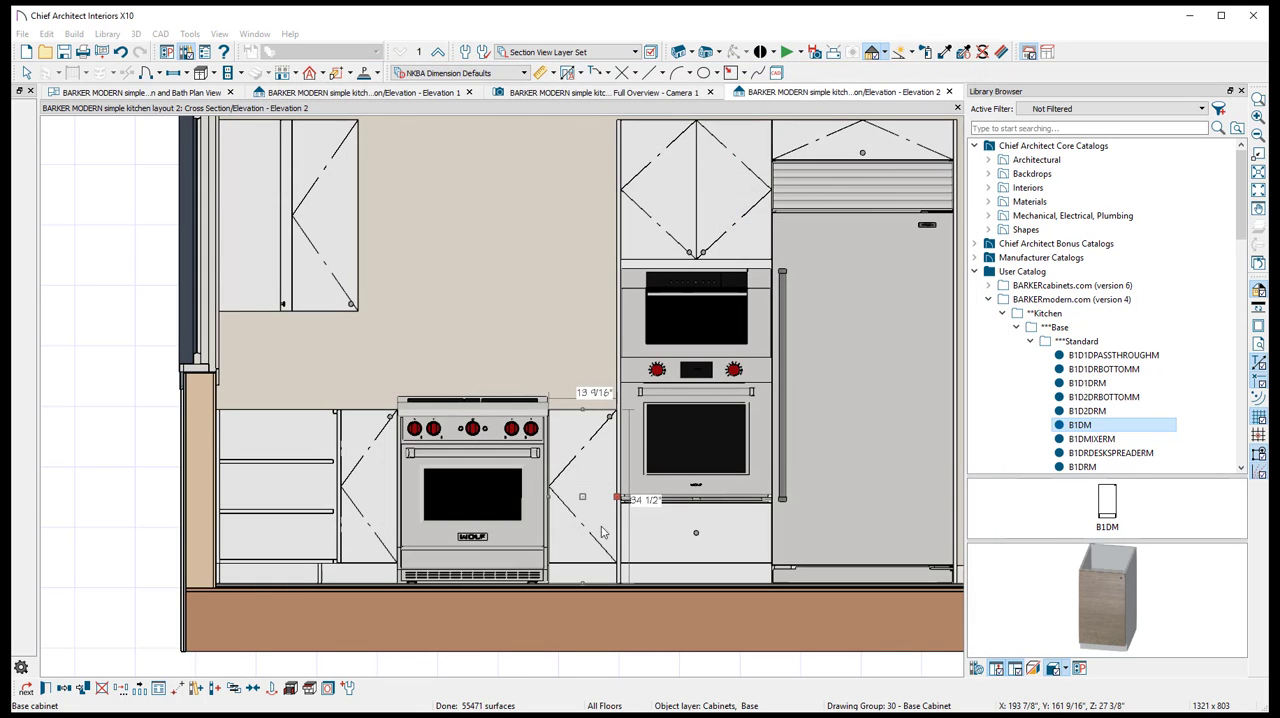
- Examine the appliance wall in the Camera 1 perspective, check Elevation 1, and return to Elevation 2
{"action": "left_click", "coordinate": [612, 93]}
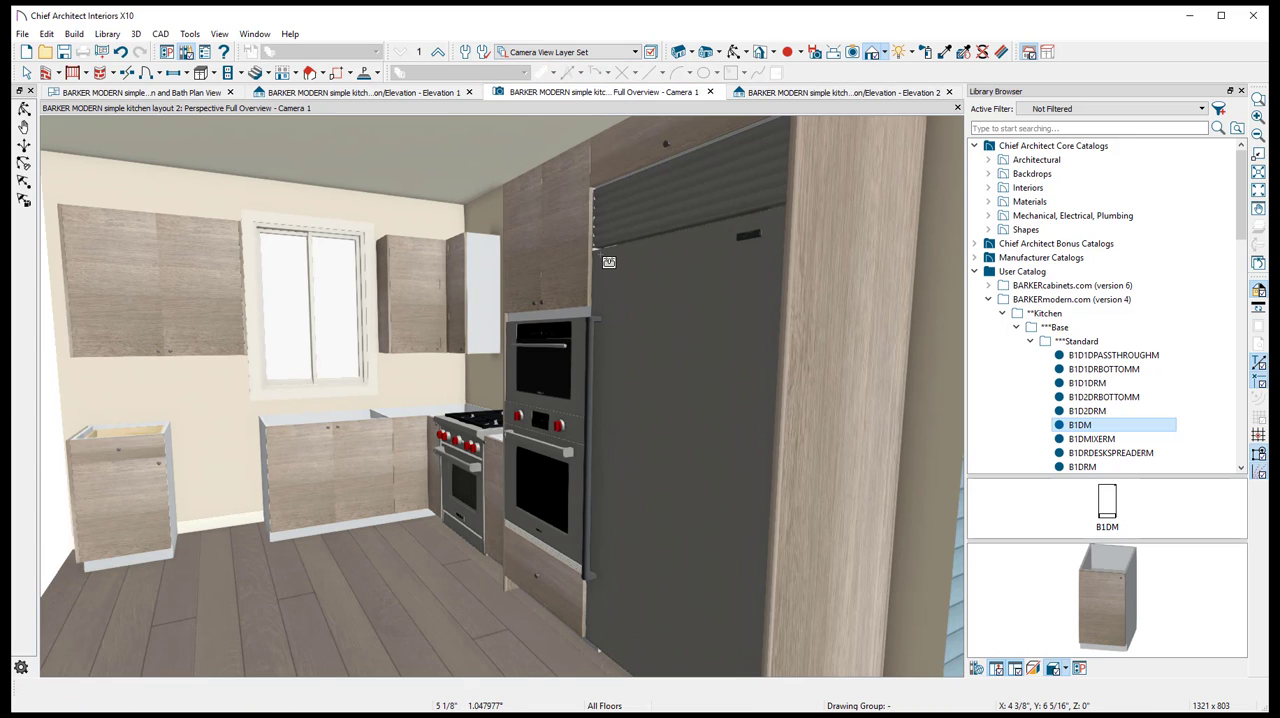
{"action": "left_click", "coordinate": [733, 54]}
{"action": "left_click_drag", "start_coordinate": [548, 338], "coordinate": [470, 335]}
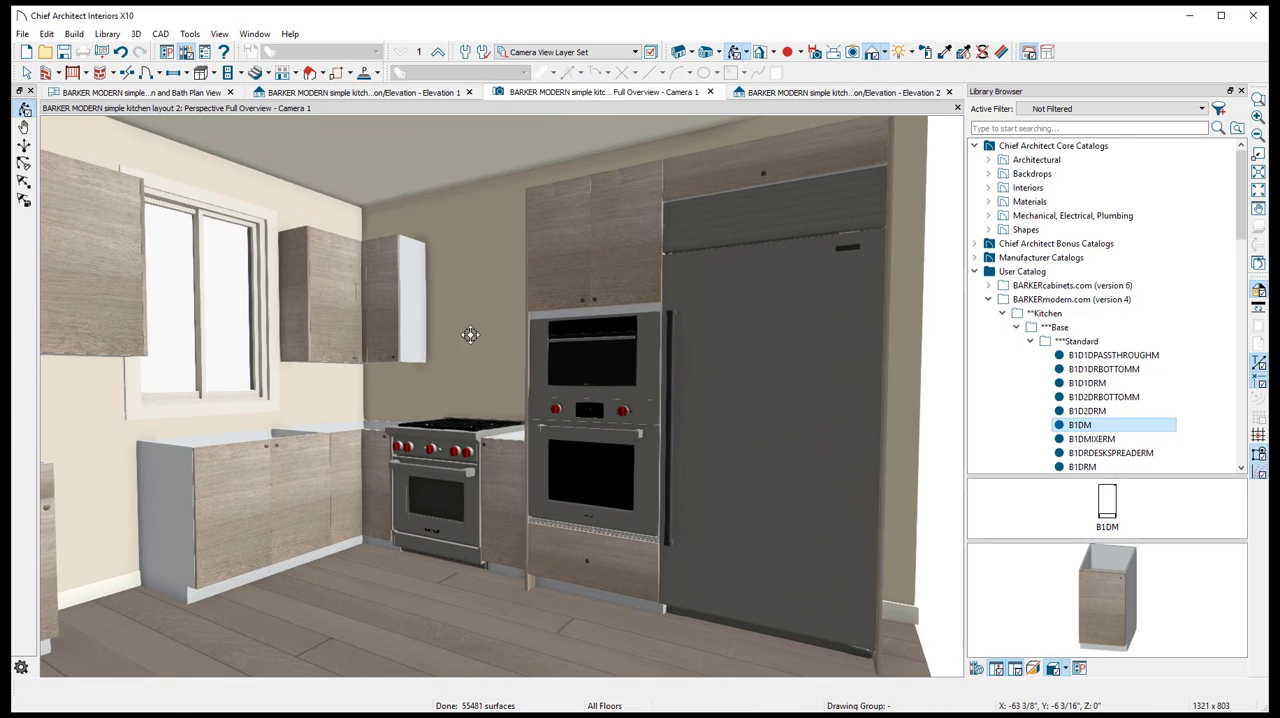
{"action": "left_click_drag", "start_coordinate": [467, 405], "coordinate": [537, 374]}
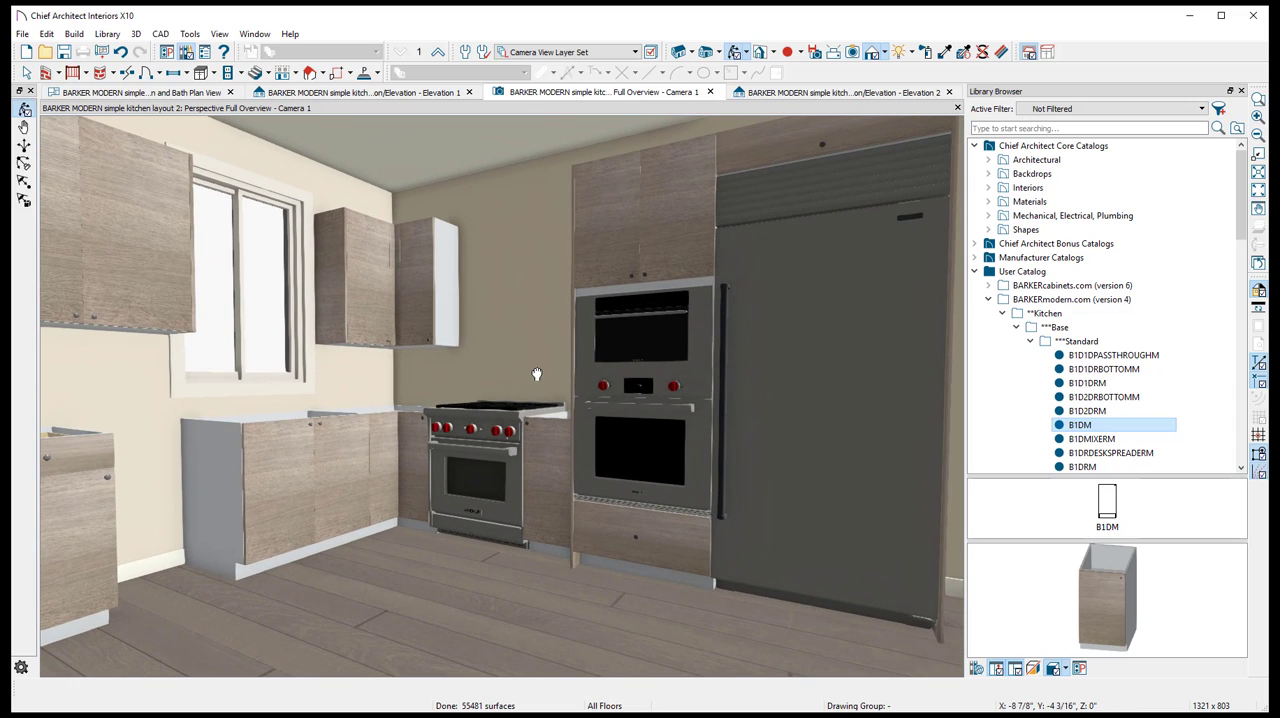
{"action": "left_click", "coordinate": [383, 93]}
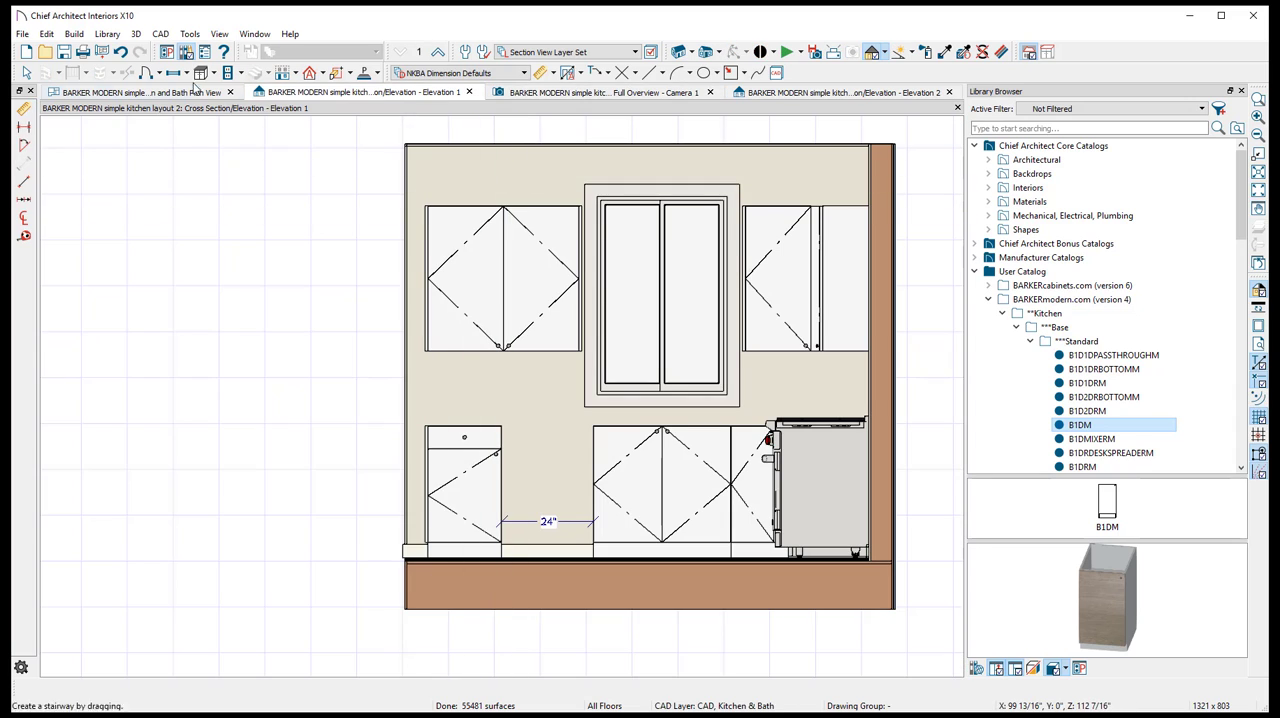
{"action": "left_click", "coordinate": [743, 93]}
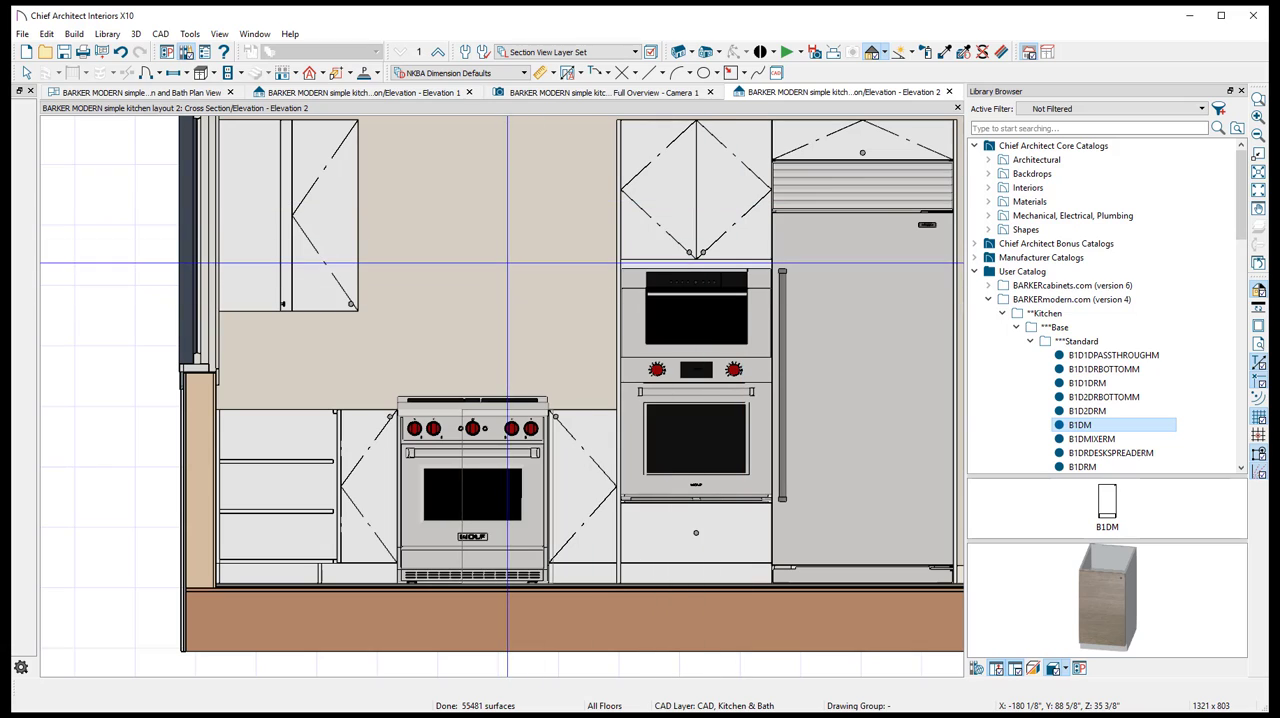
- Place the PW362210 - 36" Low Profile Wall Hood from the 3d appliances library on the wall above the range
{"action": "left_click", "coordinate": [1003, 314]}
{"action": "double_click", "coordinate": [1030, 329]}
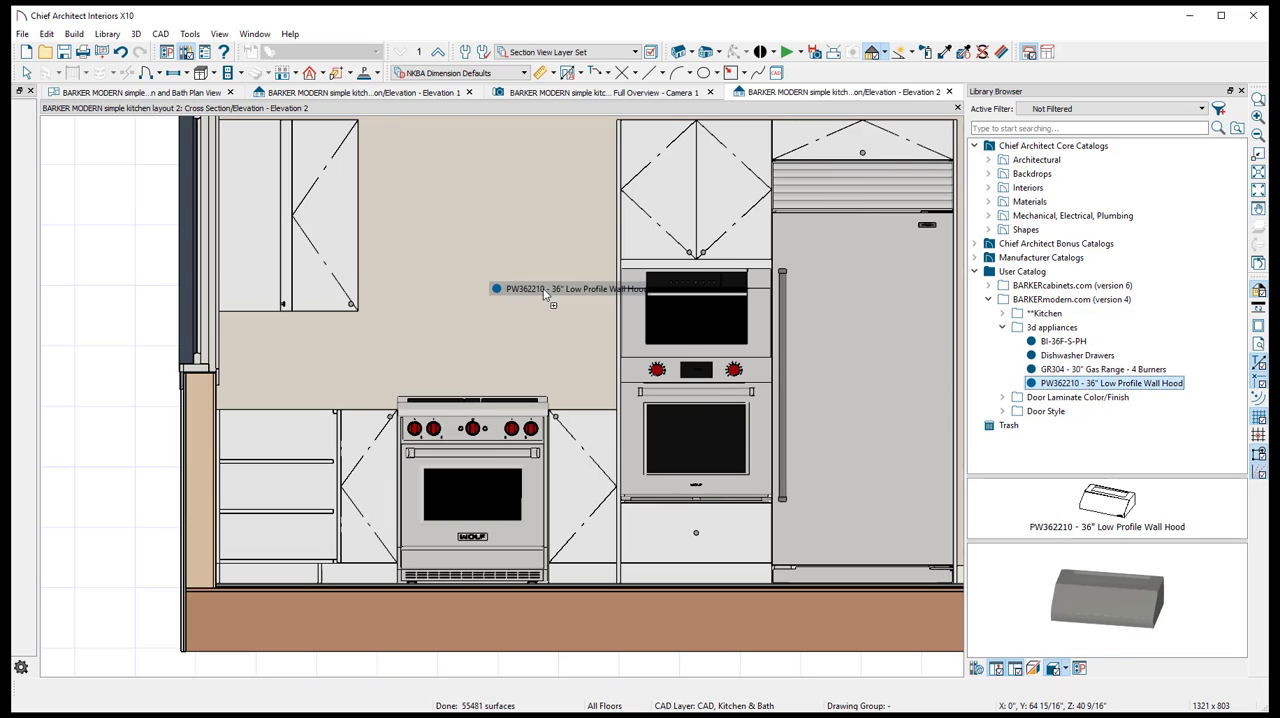
{"action": "left_click", "coordinate": [476, 233]}
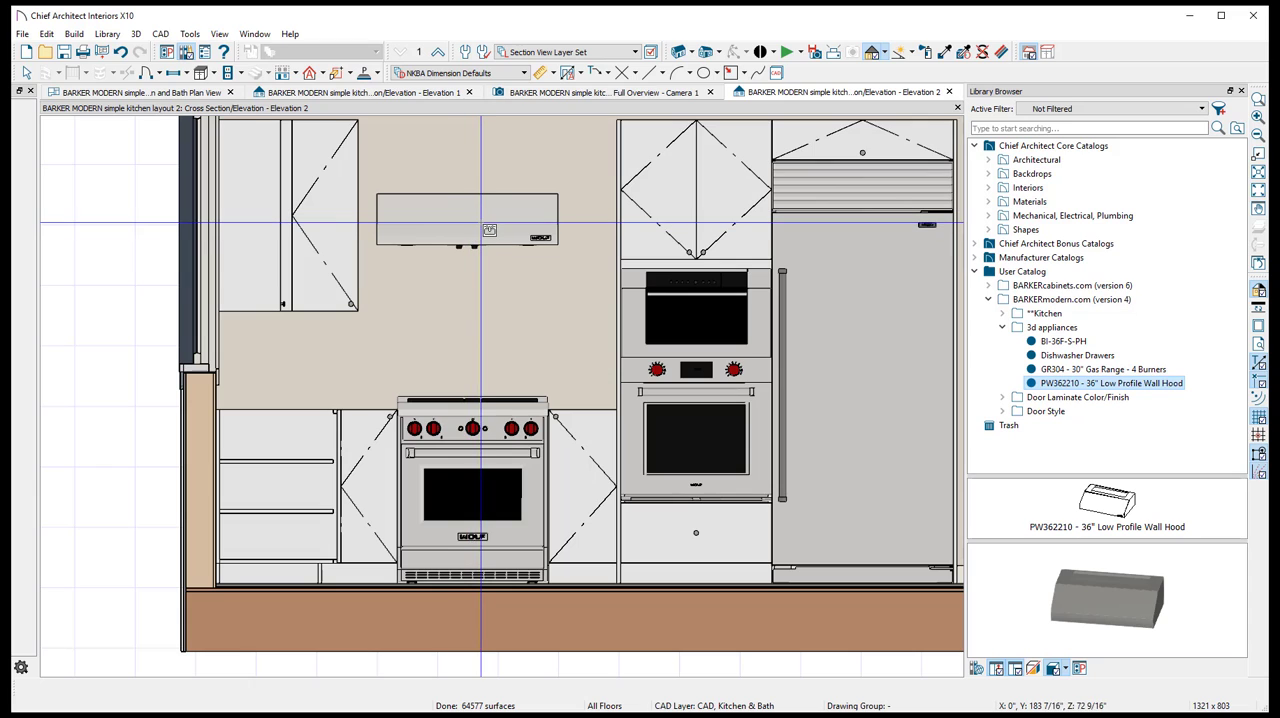
{"action": "left_click", "coordinate": [482, 230]}
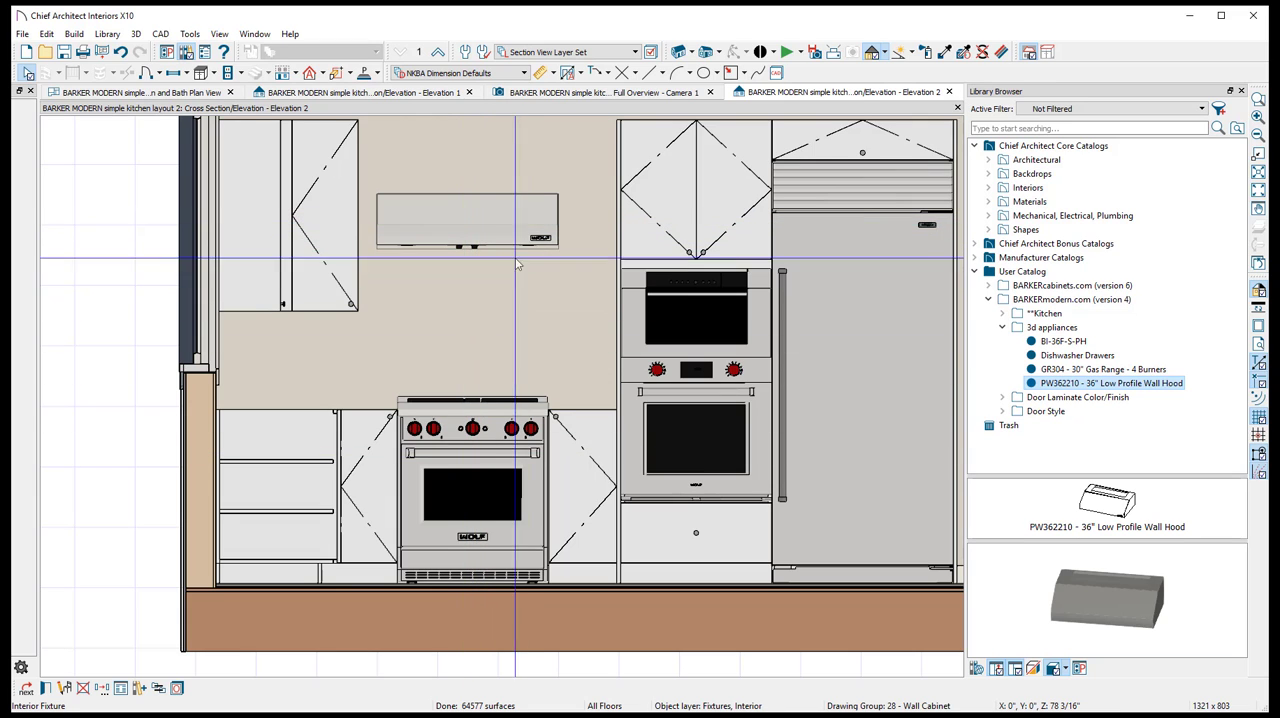
- Center the wall hood on the gas range with Center Object
{"action": "right_click", "coordinate": [494, 227]}
{"action": "right_click", "coordinate": [448, 238]}
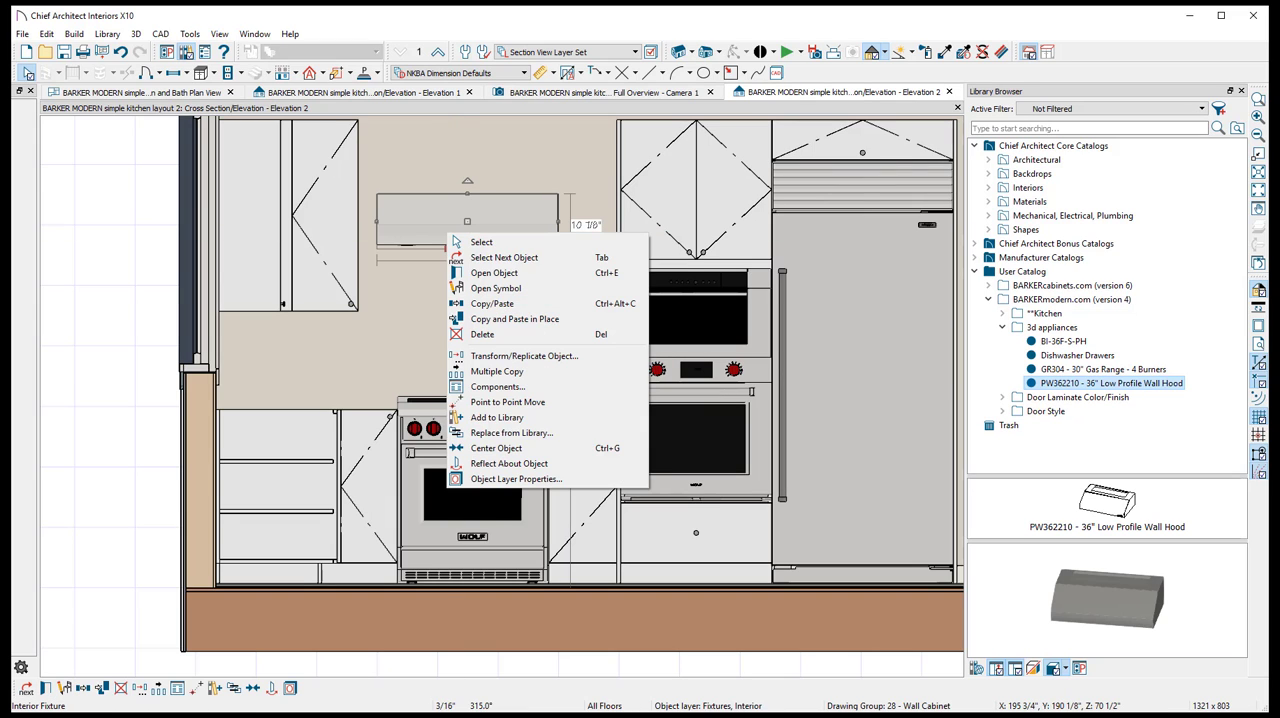
{"action": "left_click", "coordinate": [508, 448]}
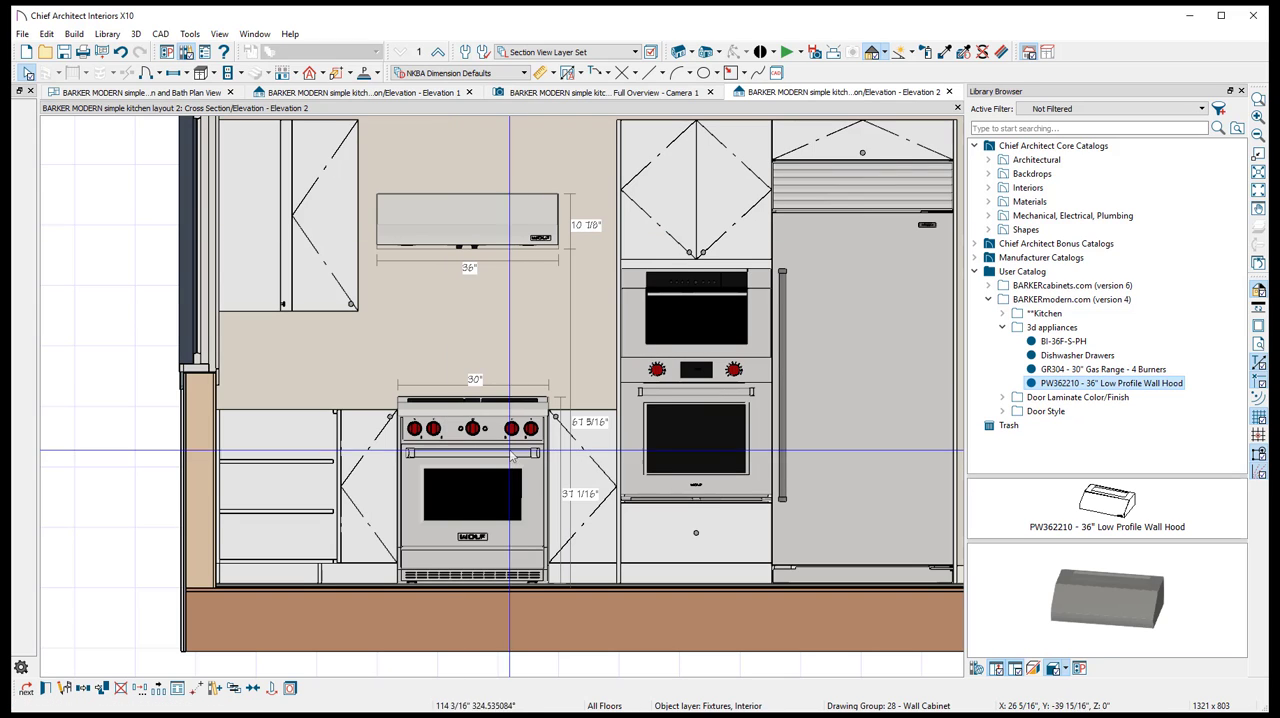
{"action": "left_click", "coordinate": [480, 476]}
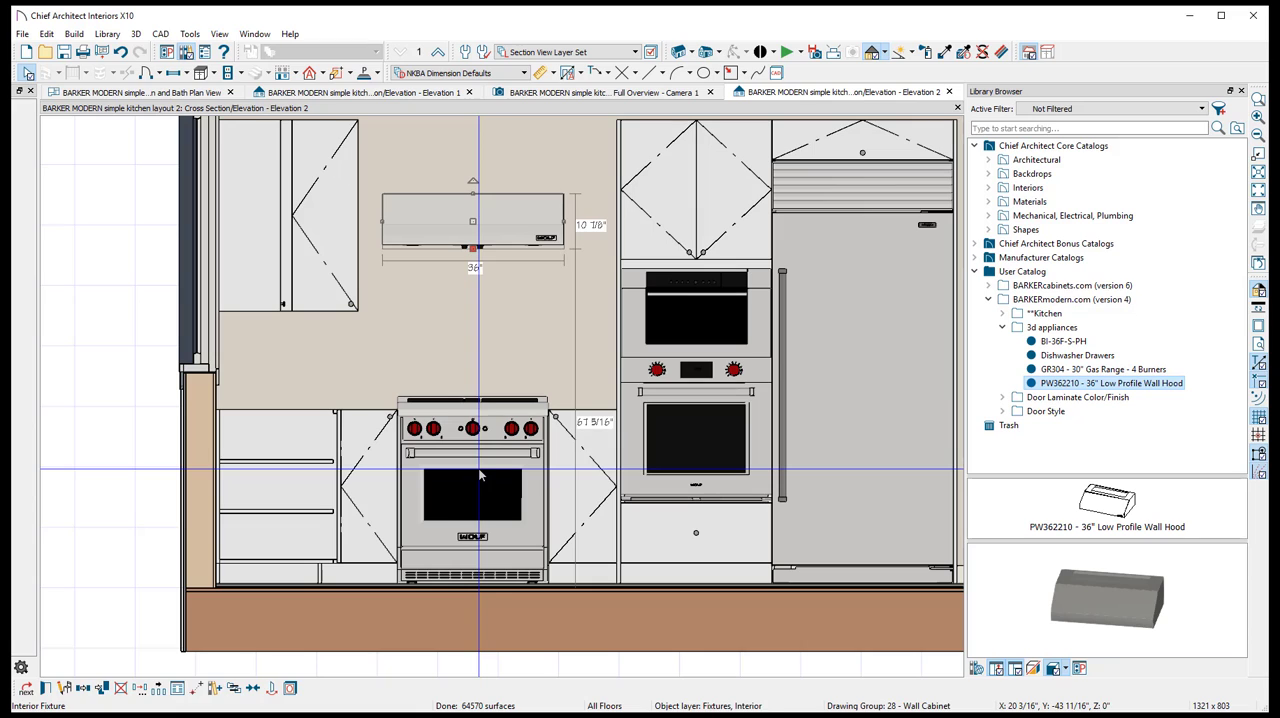
{"action": "key", "text": "Escape"}
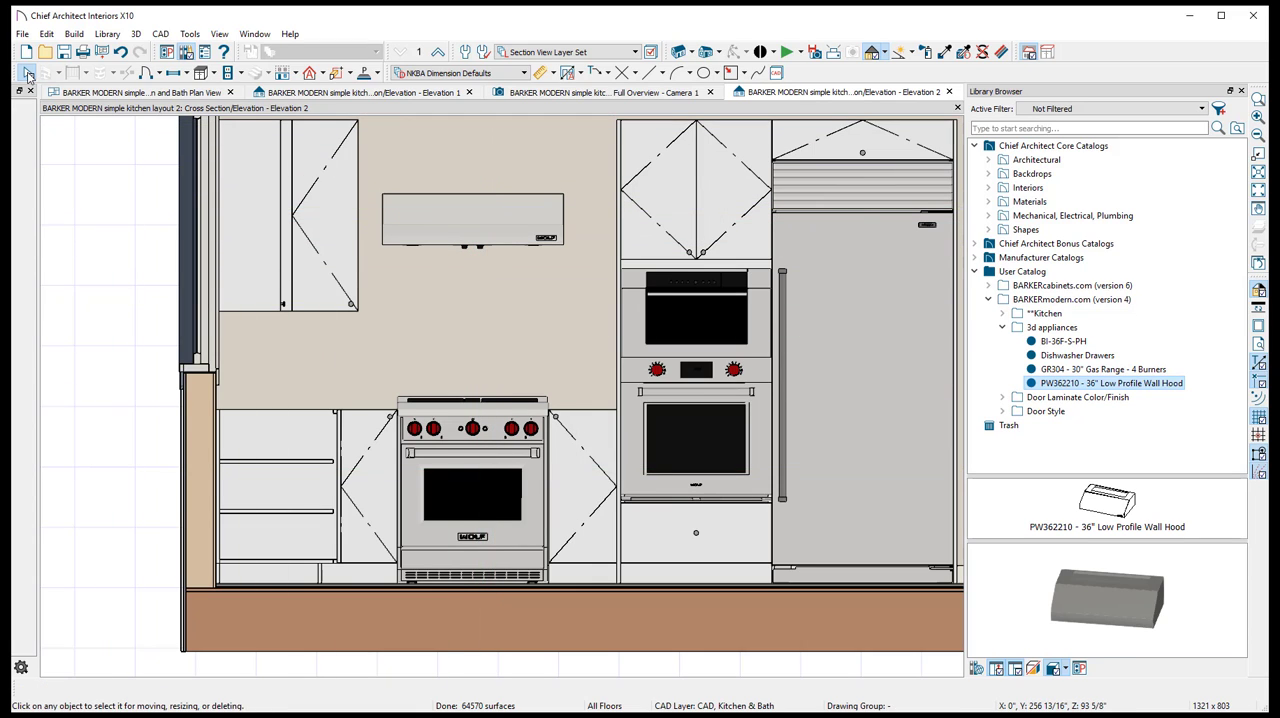
- Set the wall hood's finished floor to bottom height to 48 inches
{"action": "left_click", "coordinate": [508, 222]}
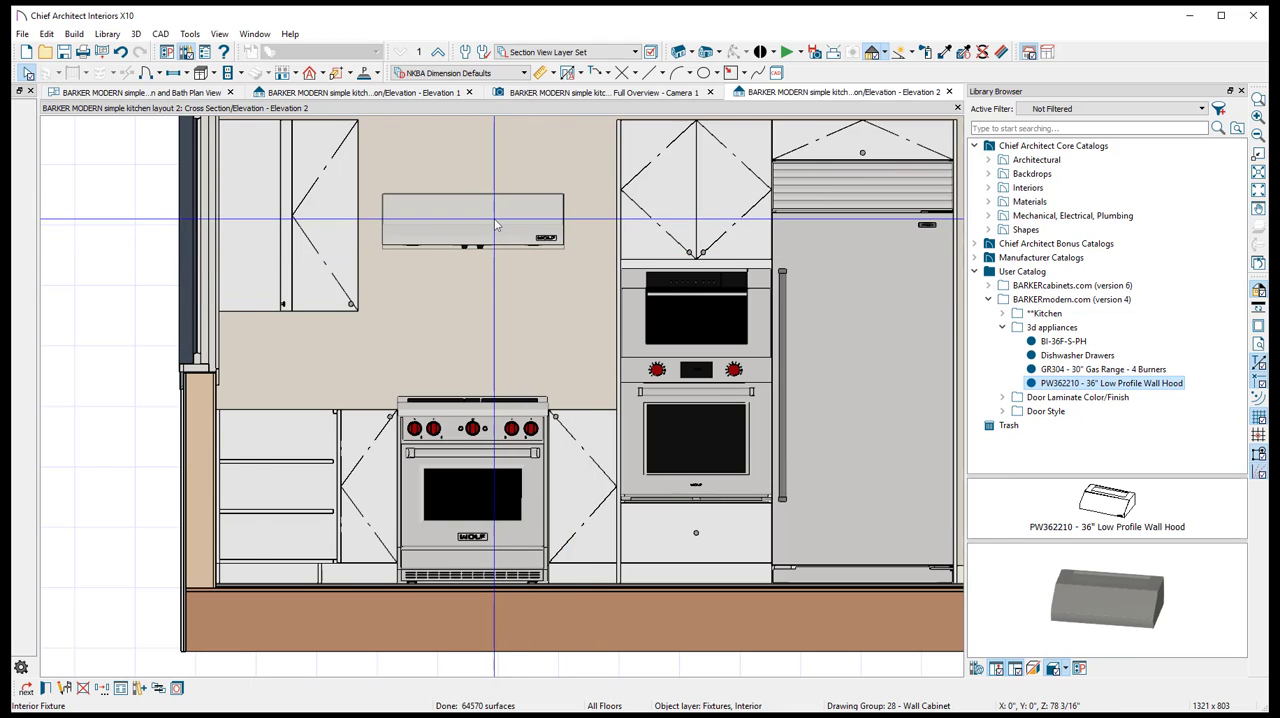
{"action": "double_click", "coordinate": [496, 226]}
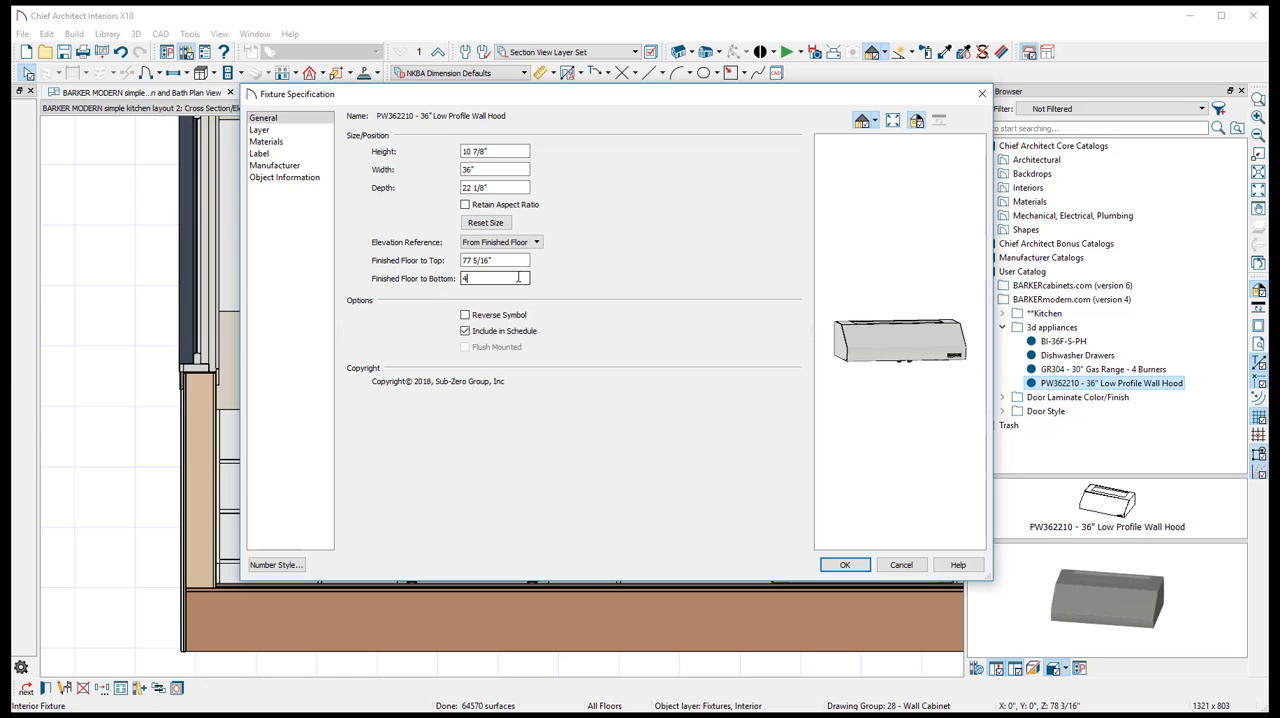
{"action": "type", "text": "8"}
{"action": "key", "text": "Return"}
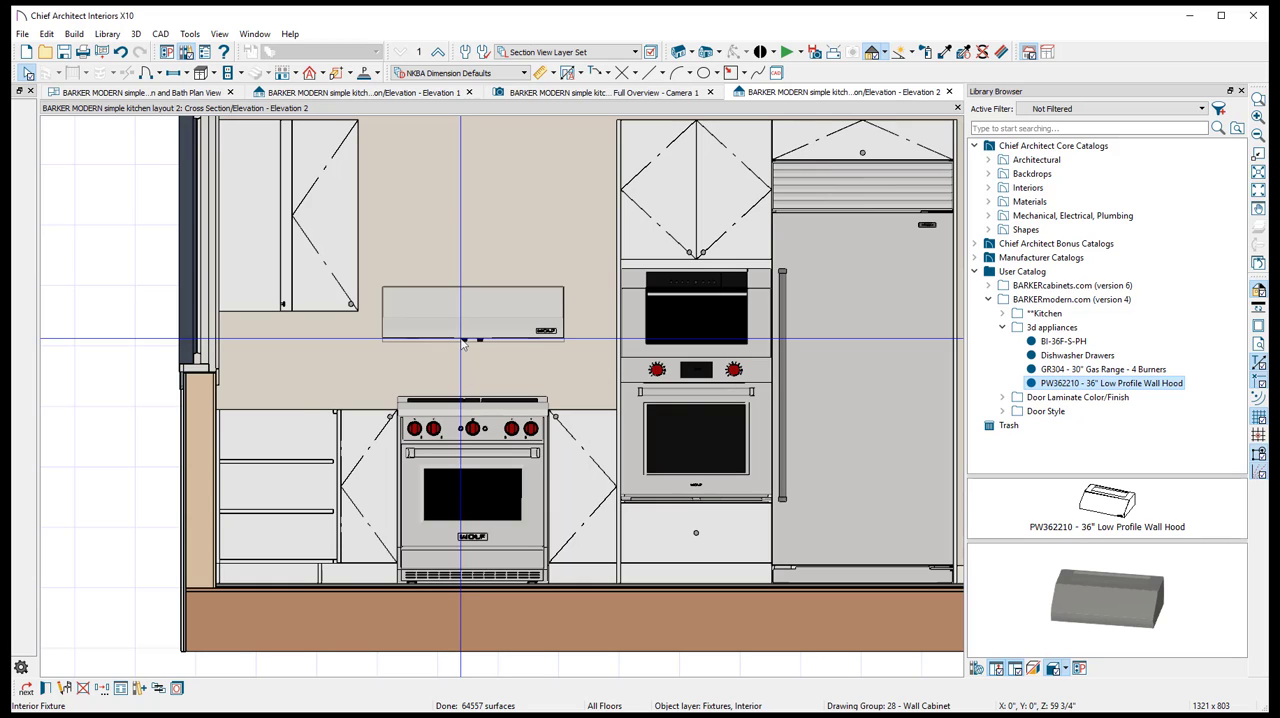
- Raise the wall hood above the range and set its finished floor to bottom height to 72 inches
{"action": "left_click", "coordinate": [466, 336]}
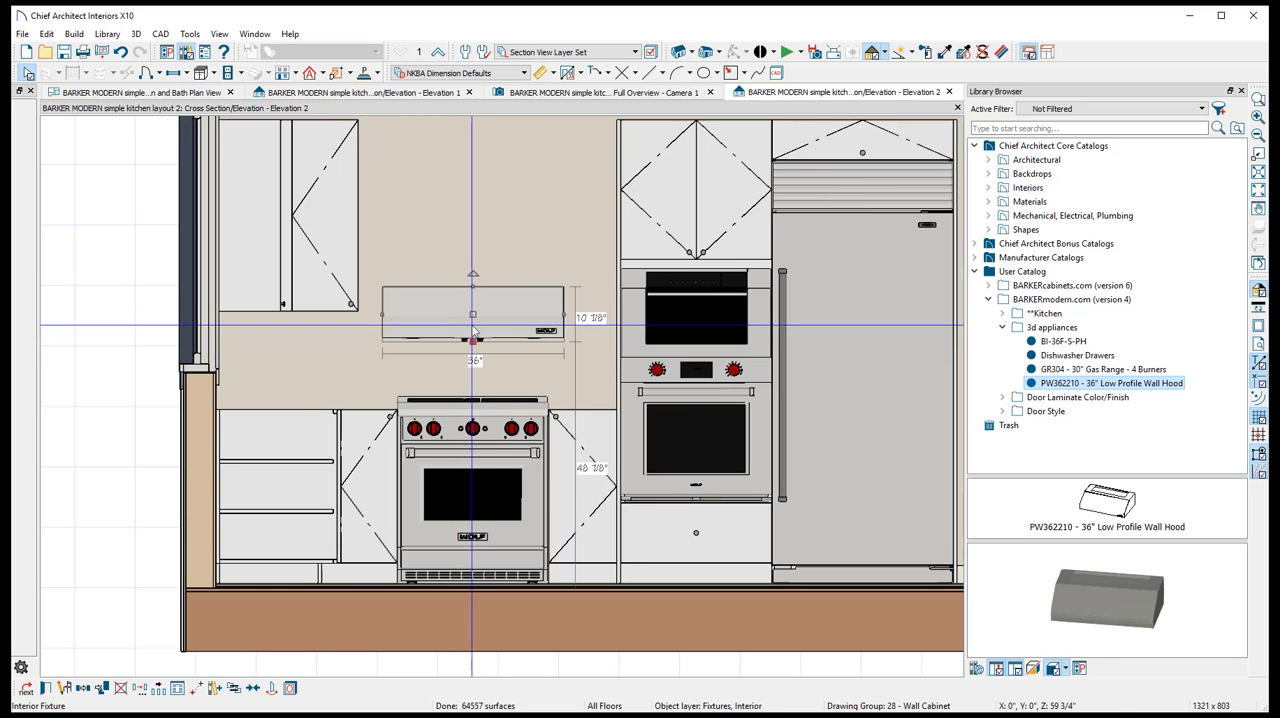
{"action": "left_click_drag", "start_coordinate": [472, 315], "coordinate": [469, 224]}
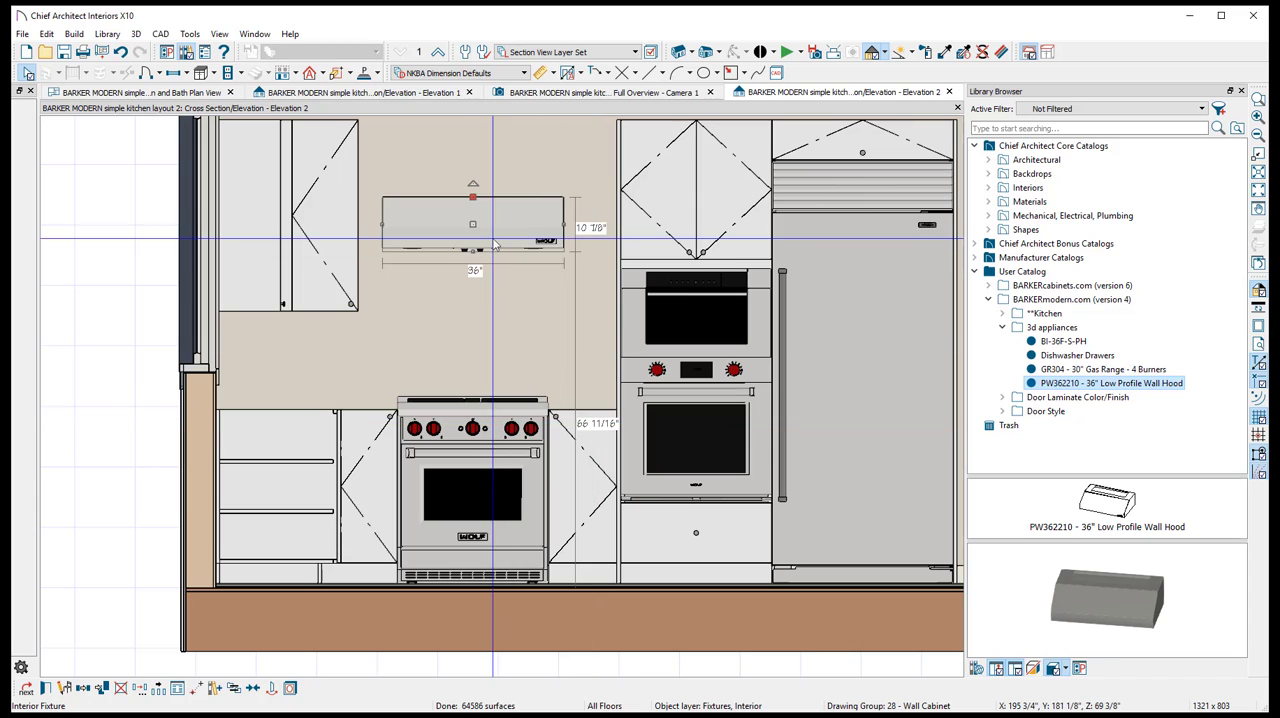
{"action": "double_click", "coordinate": [493, 245]}
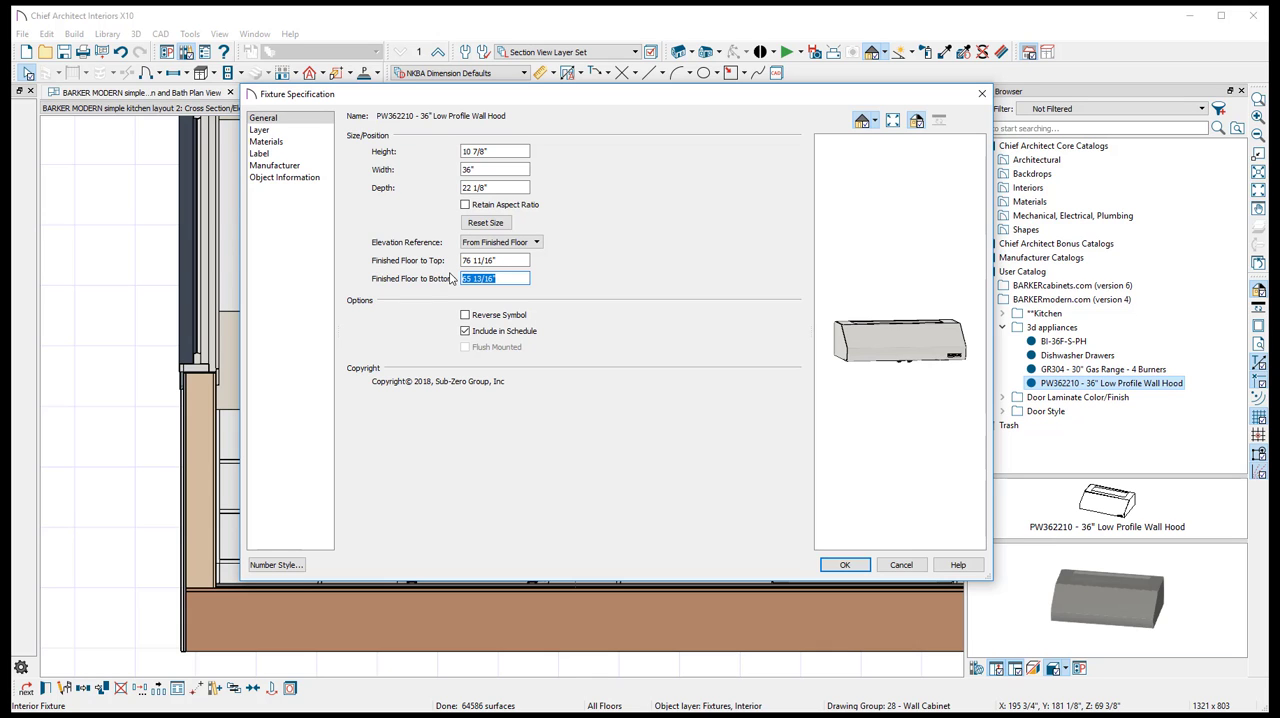
{"action": "key", "text": "Return"}
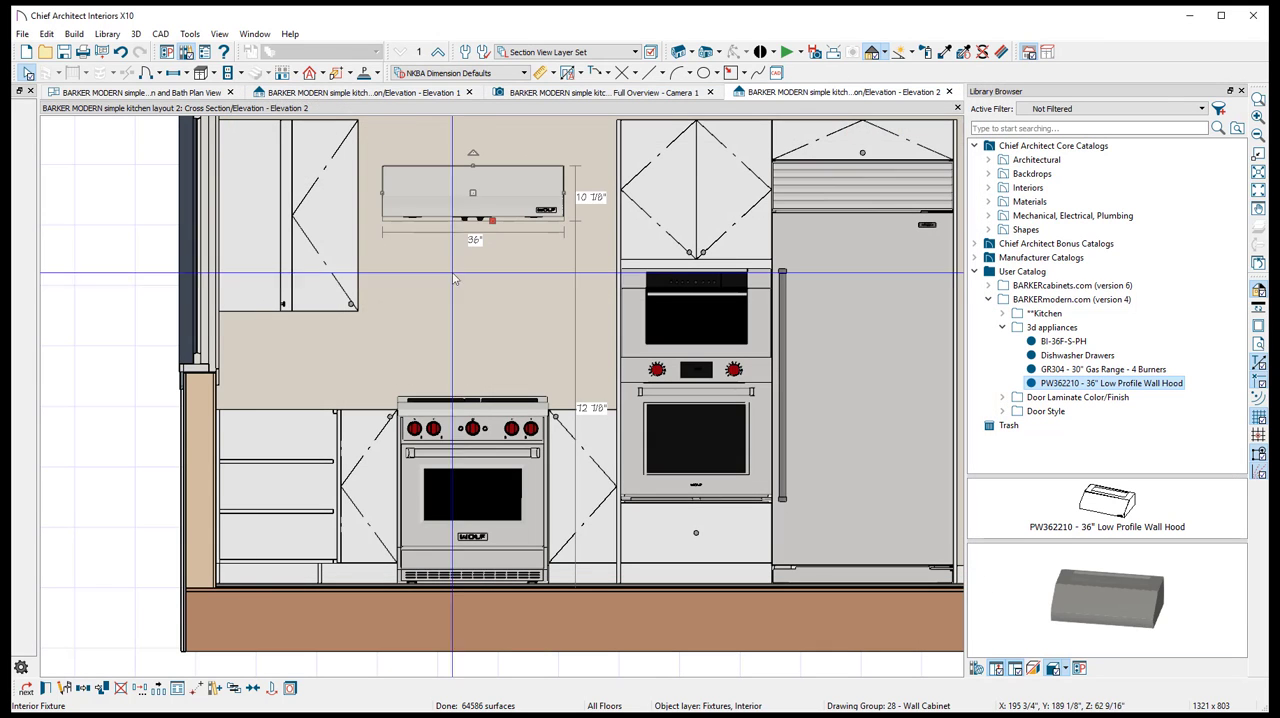
- Lower the wall hood above the range by reducing its finished floor to bottom height
{"action": "scroll", "coordinate": [484, 162], "scroll_direction": "up", "scroll_amount": 1}
{"action": "scroll", "coordinate": [486, 200], "scroll_direction": "up", "scroll_amount": 2}
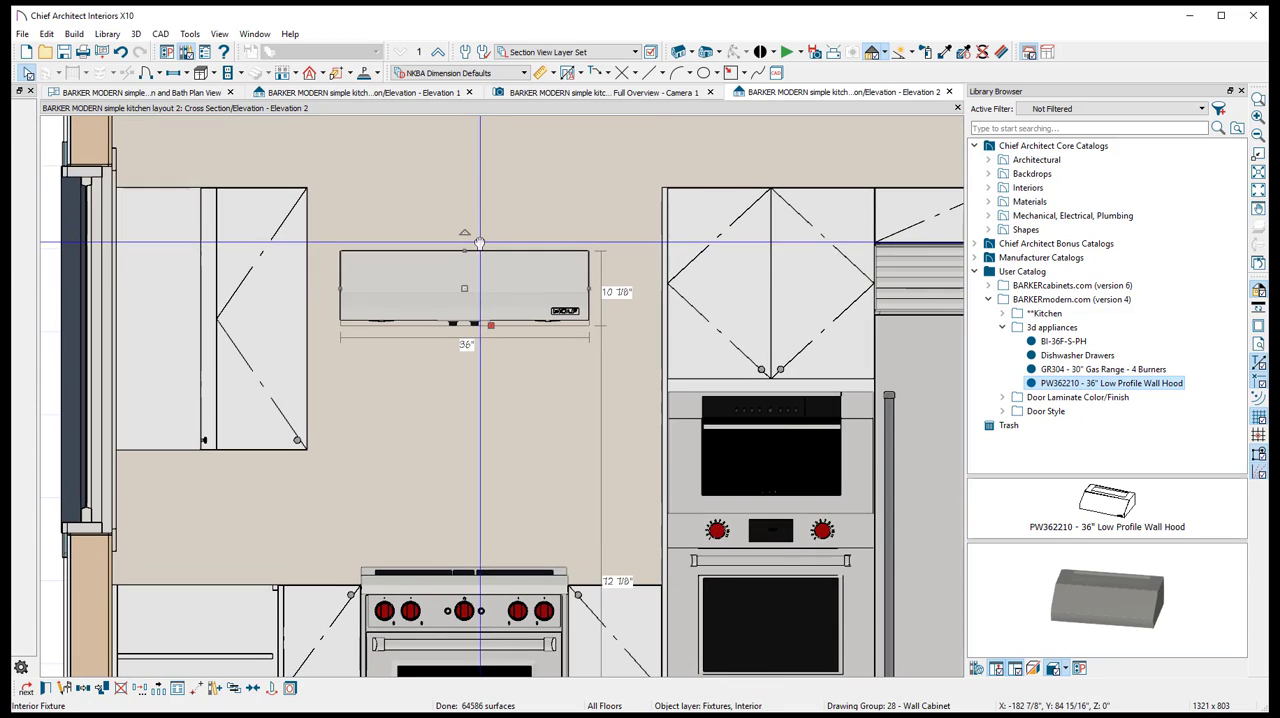
{"action": "key", "text": "Escape"}
{"action": "double_click", "coordinate": [492, 295]}
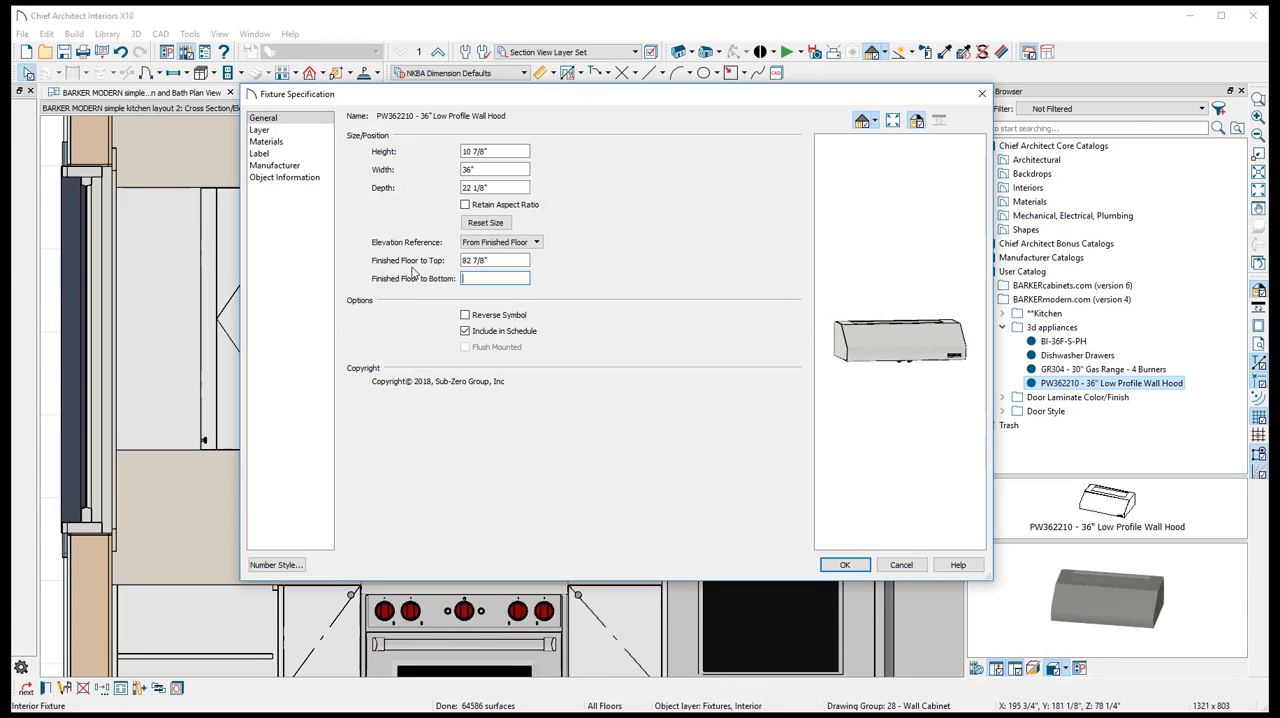
{"action": "key", "text": "Return"}
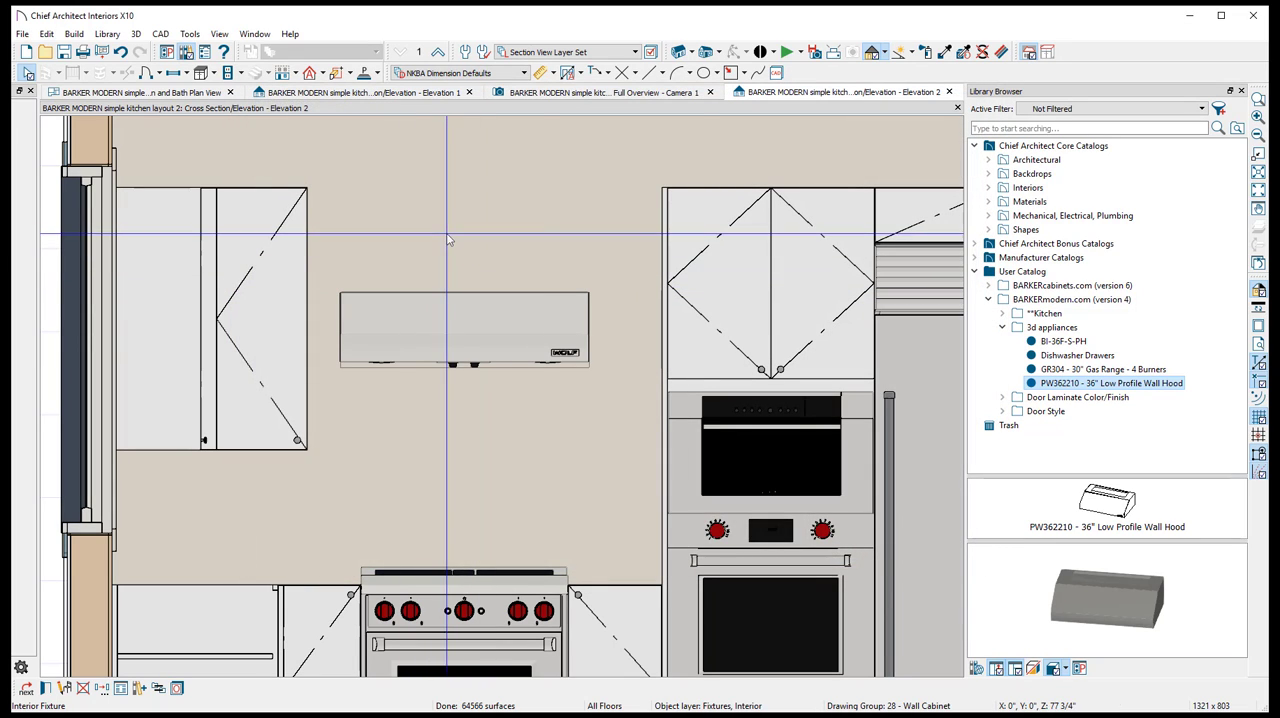
- Open the Wall cabinet folders of the BARKERmodern Kitchen library, with the Base and Standard folders collapsed
{"action": "left_click", "coordinate": [1087, 215]}
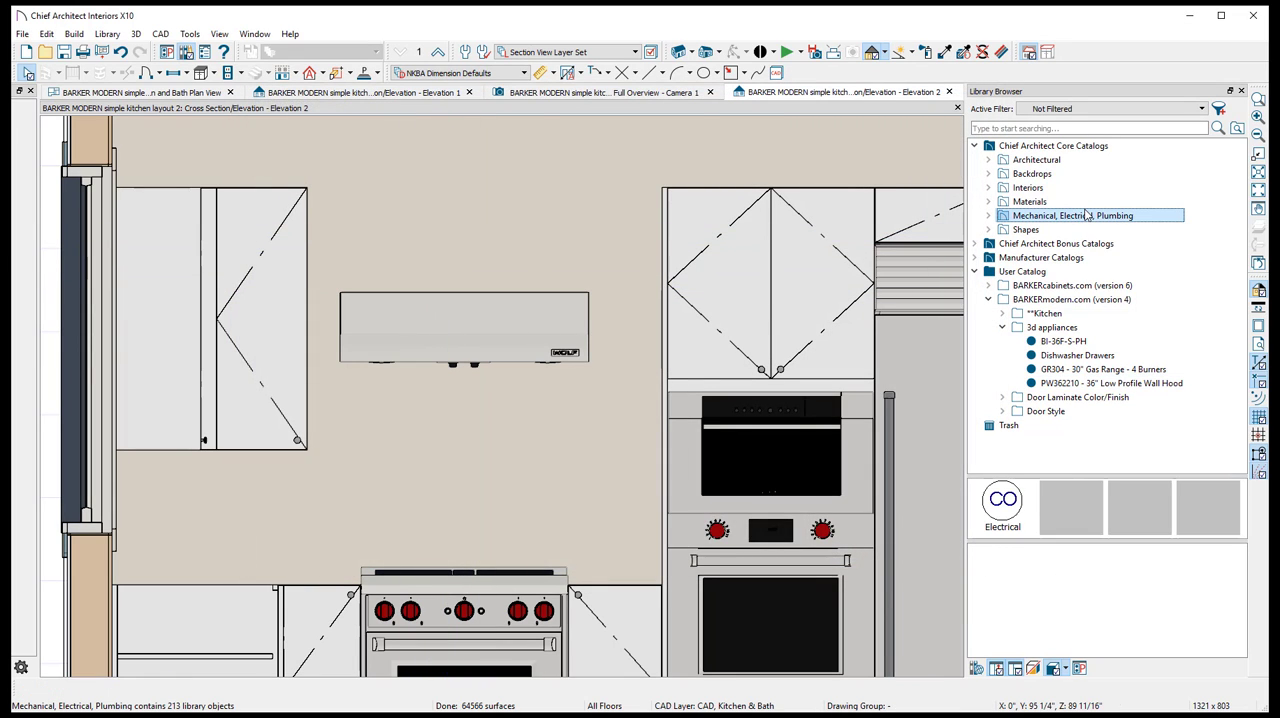
{"action": "double_click", "coordinate": [1056, 314]}
{"action": "scroll", "coordinate": [1097, 372], "scroll_direction": "down", "scroll_amount": 3}
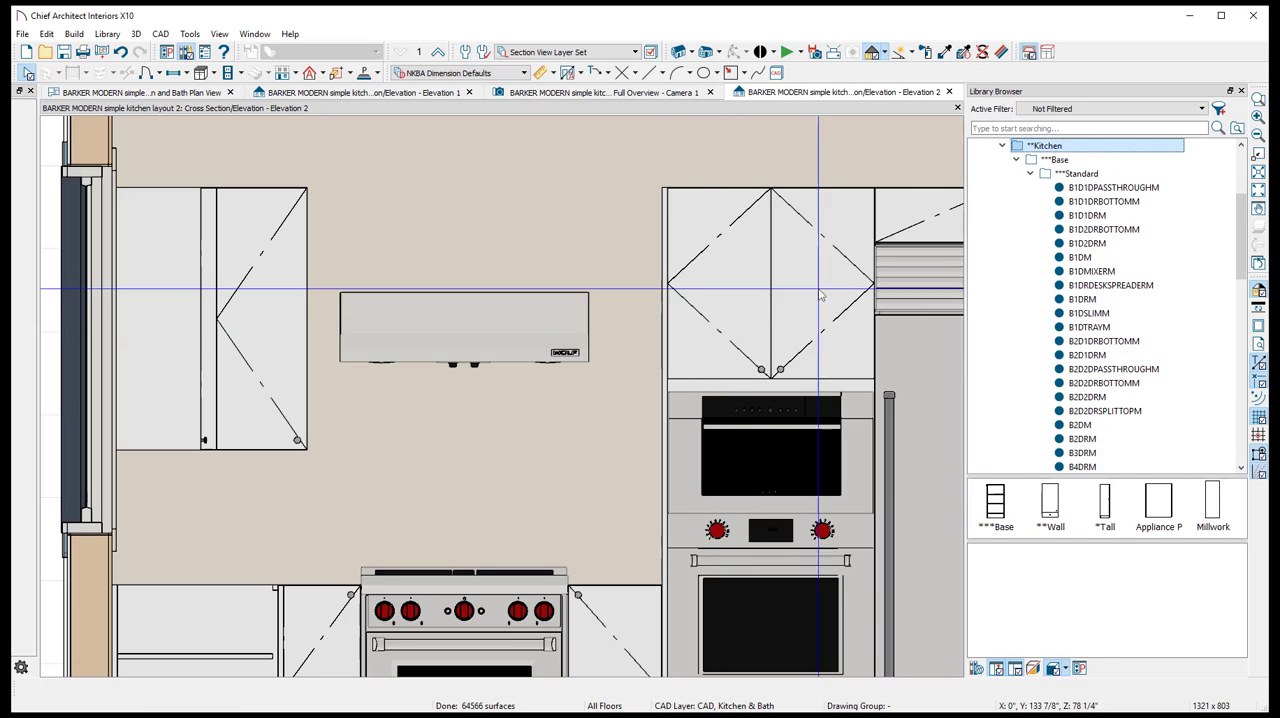
{"action": "left_click", "coordinate": [1031, 258]}
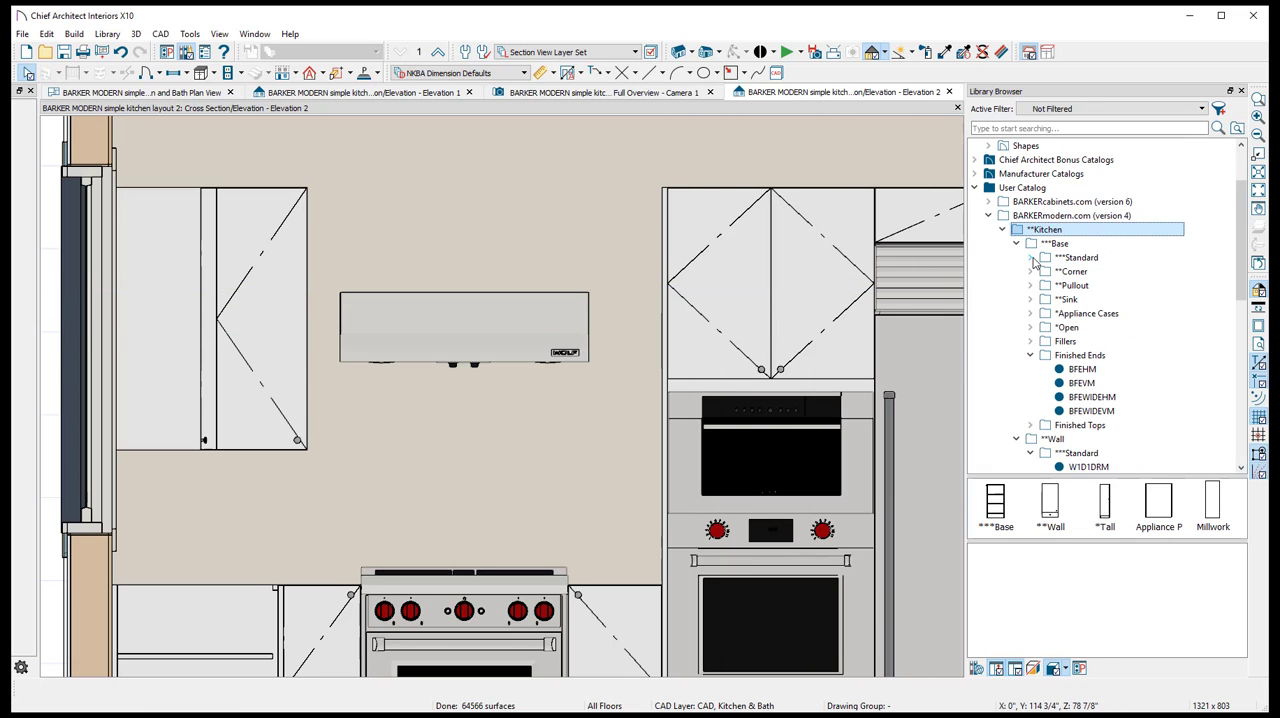
{"action": "double_click", "coordinate": [1095, 313]}
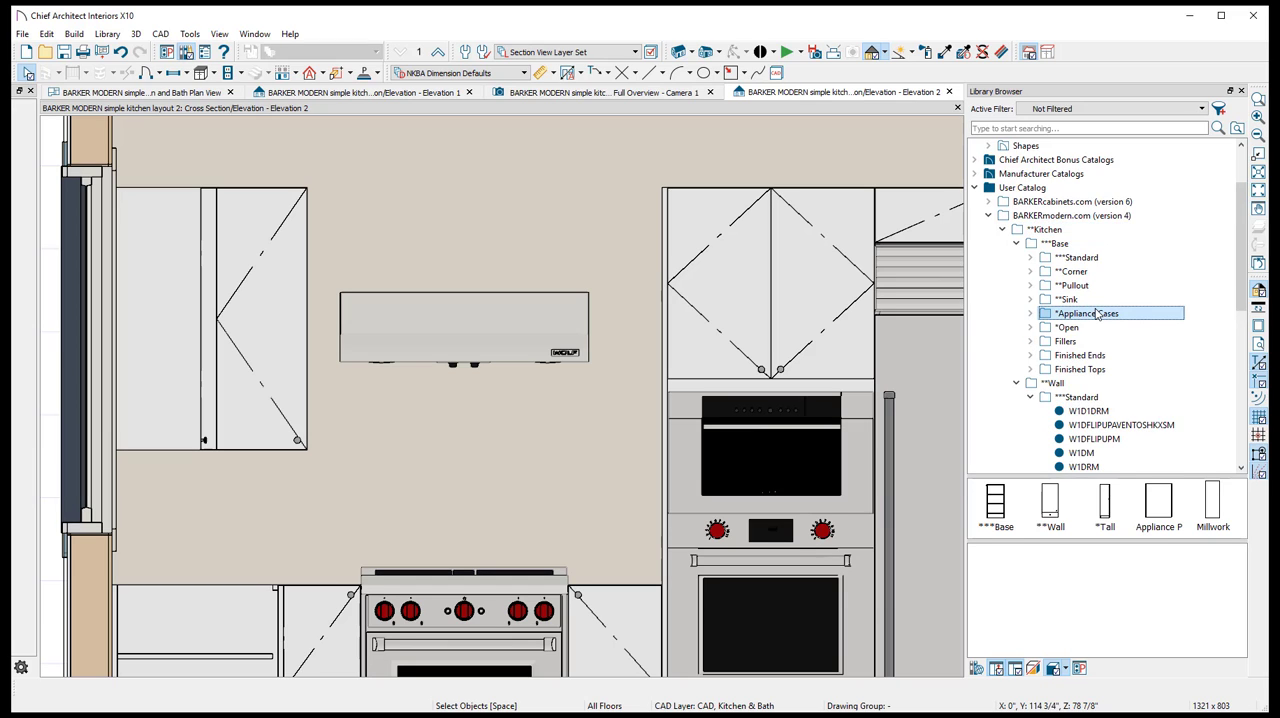
{"action": "scroll", "coordinate": [1097, 313], "scroll_direction": "down", "scroll_amount": 1}
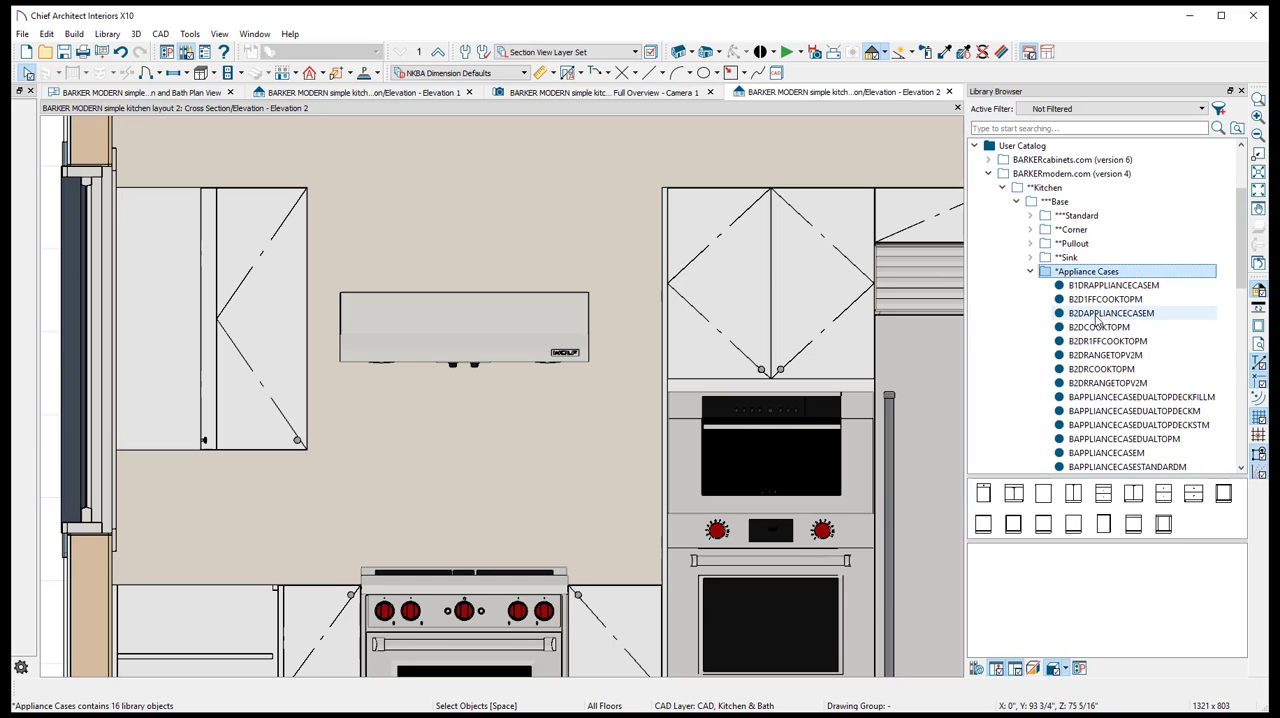
{"action": "left_click", "coordinate": [1016, 203]}
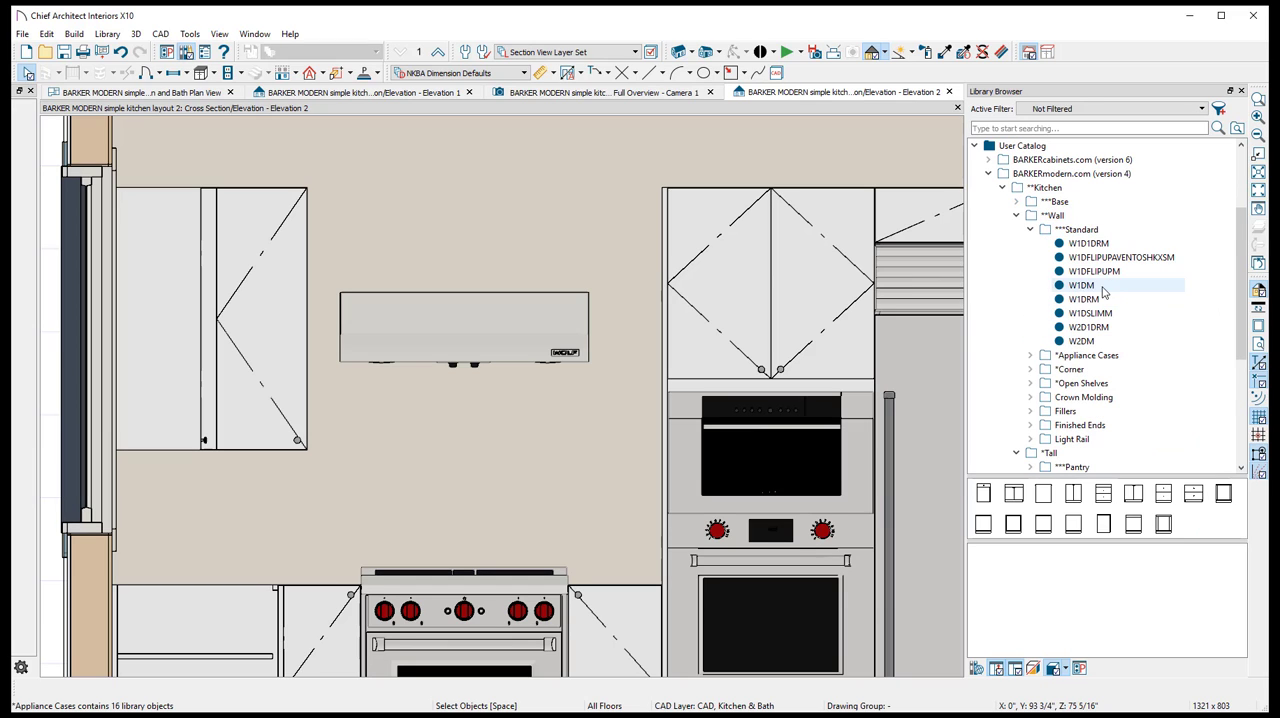
{"action": "left_click", "coordinate": [1035, 229]}
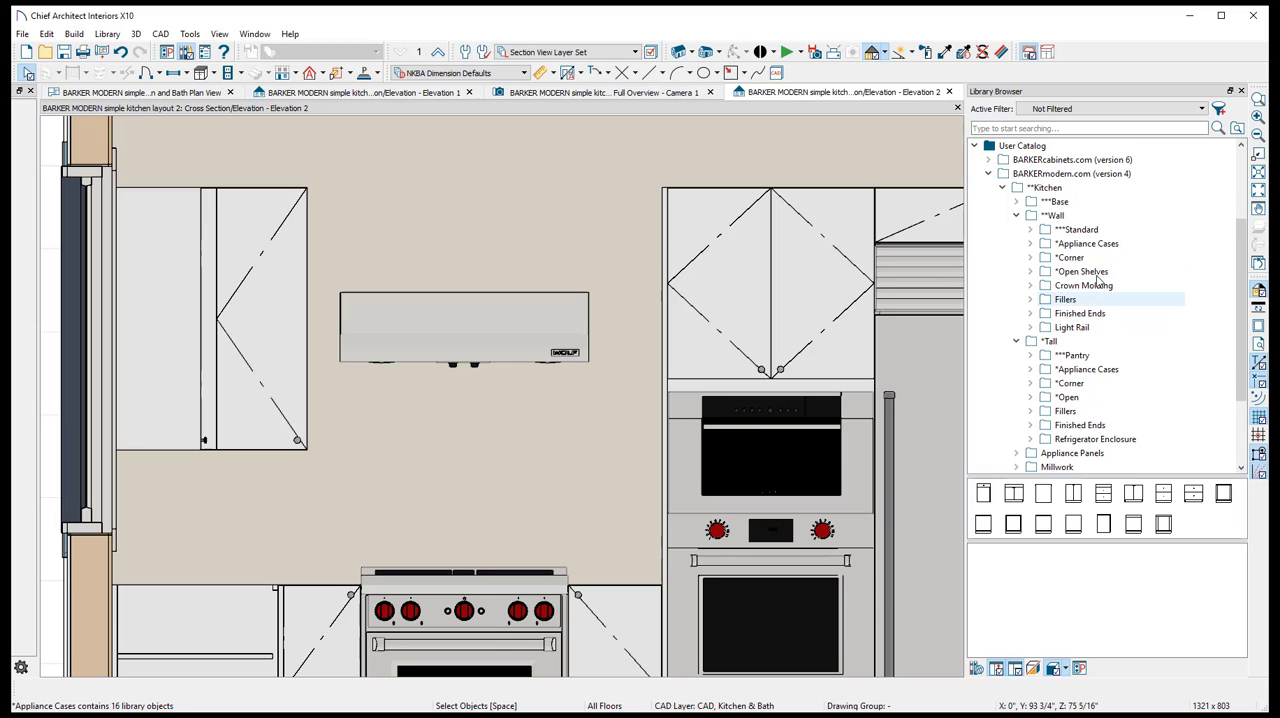
{"action": "double_click", "coordinate": [1104, 244]}
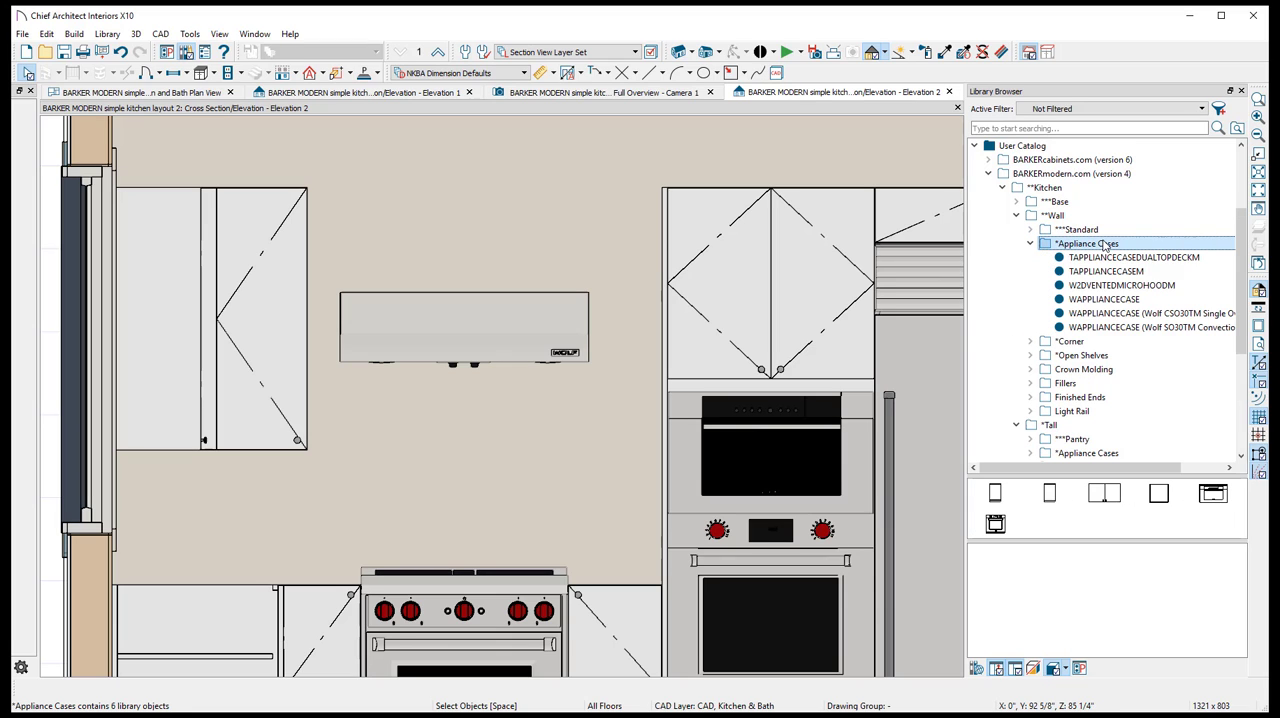
{"action": "left_click", "coordinate": [1110, 285]}
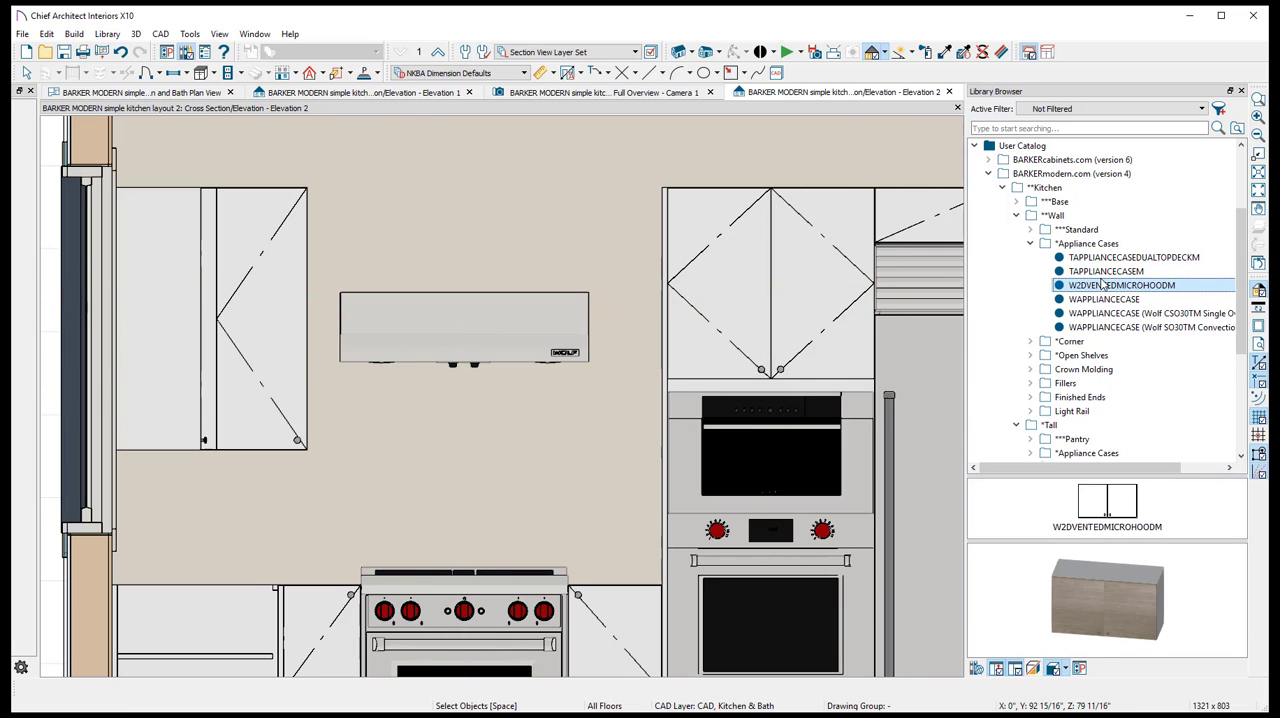
{"action": "left_click", "coordinate": [1103, 285]}
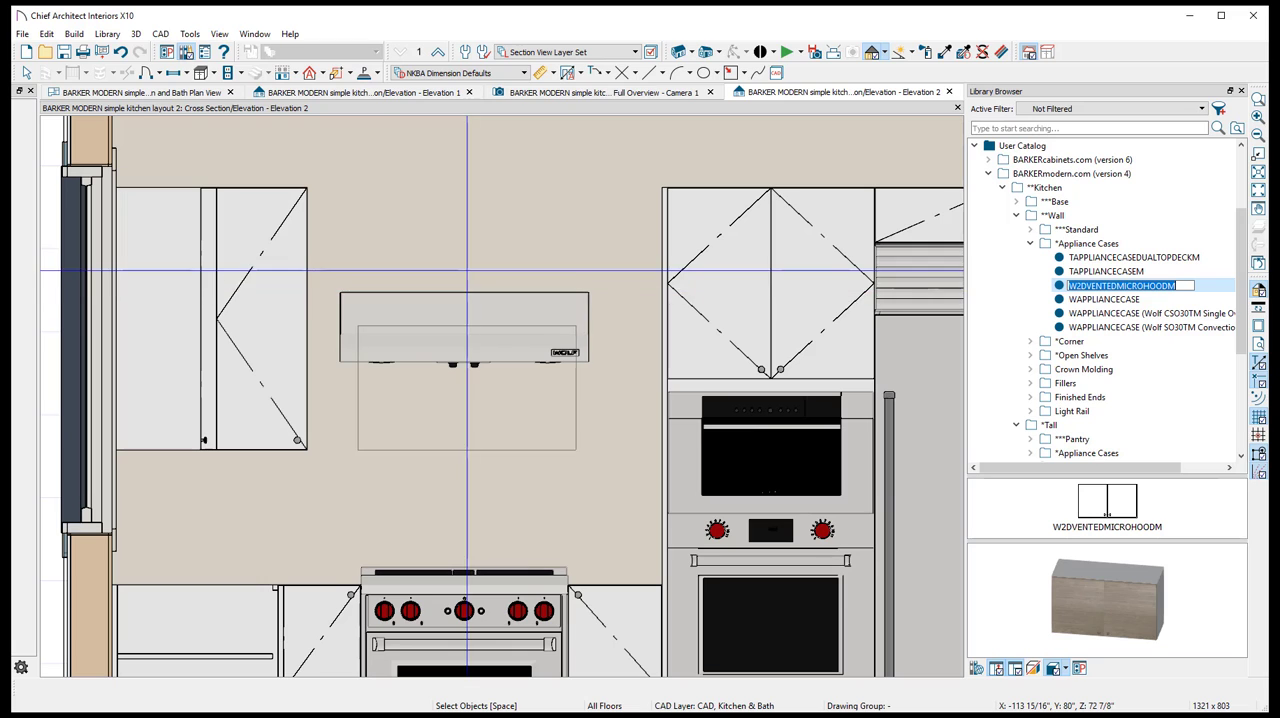
{"action": "left_click", "coordinate": [1049, 286]}
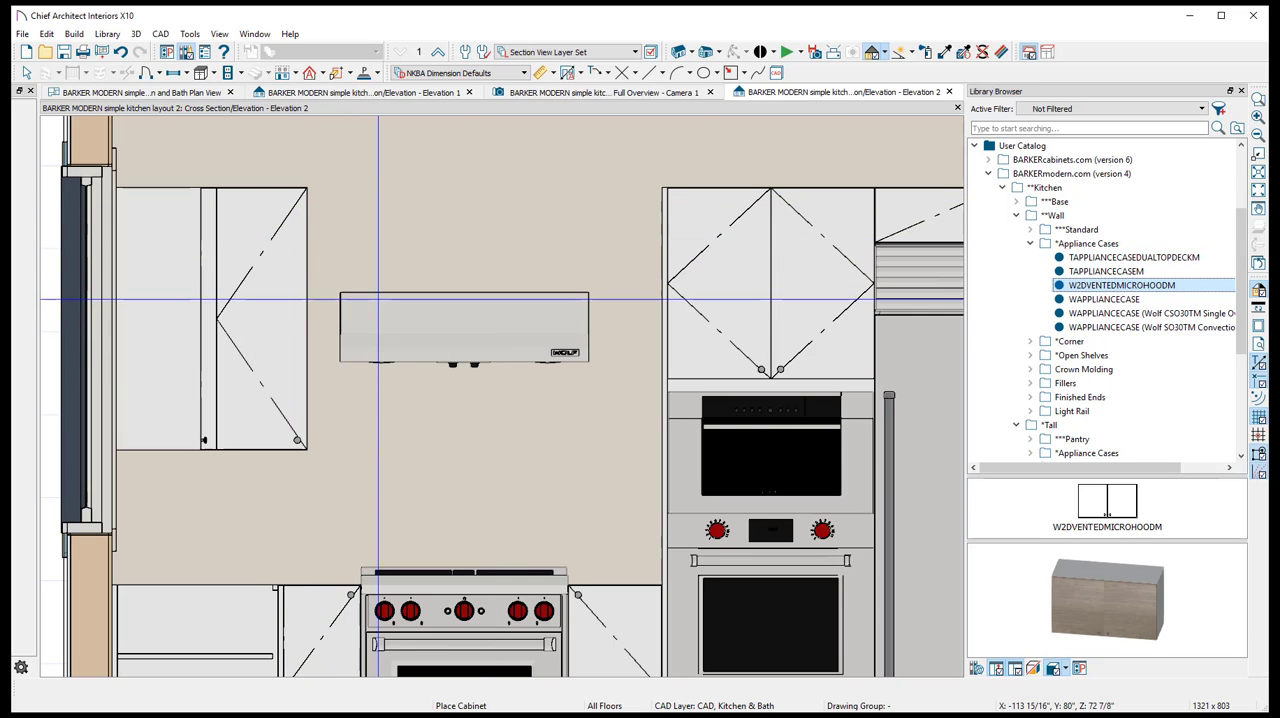
- Place the W1DFLIPUPAVENTOSHKXSM standard wall cabinet on the wall between the hood and the range
{"action": "left_click", "coordinate": [1050, 232]}
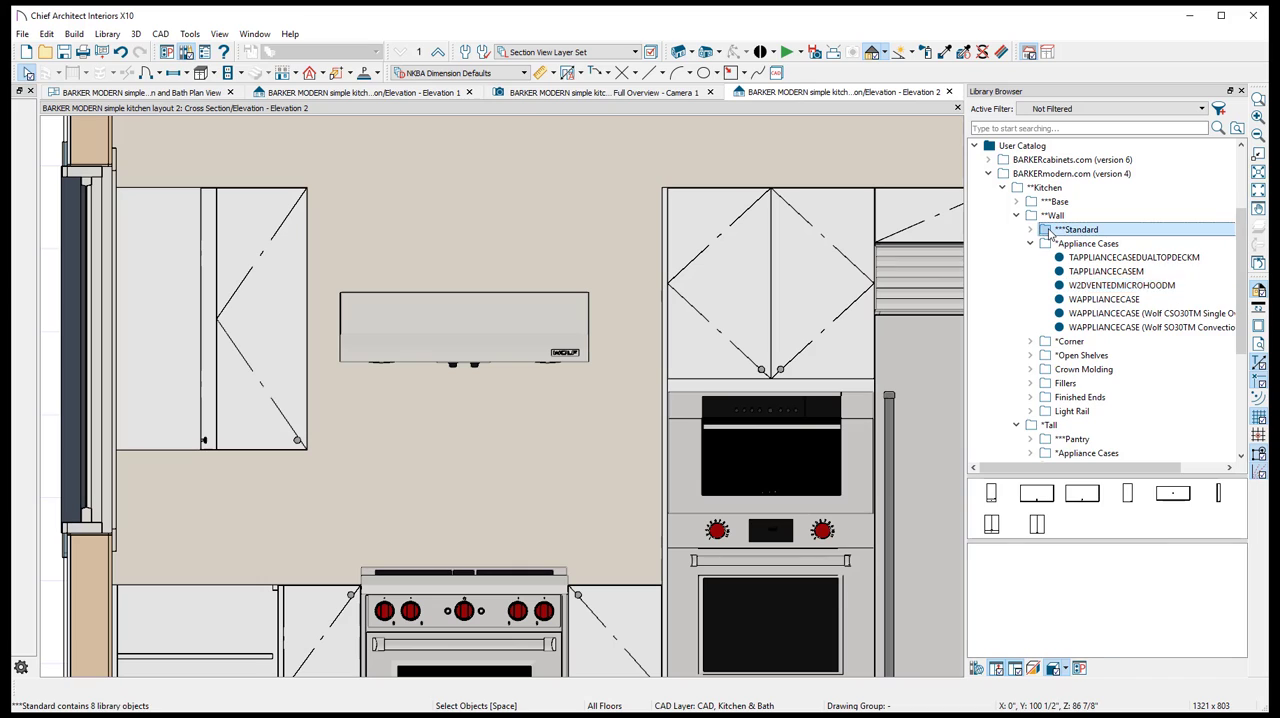
{"action": "left_click", "coordinate": [1050, 232]}
{"action": "left_click", "coordinate": [1098, 273]}
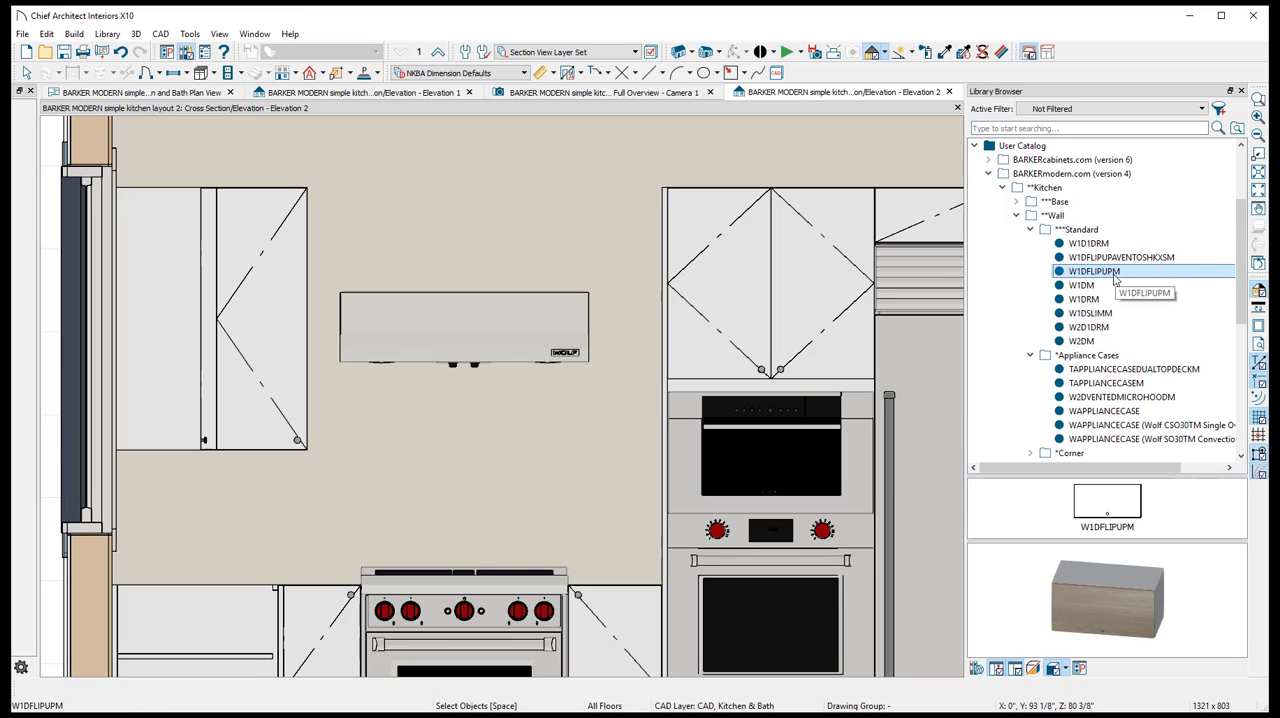
{"action": "mouse_move", "coordinate": [1024, 260]}
{"action": "left_mouse_down"}
{"action": "mouse_move", "coordinate": [470, 209]}
{"action": "mouse_move", "coordinate": [471, 245]}
{"action": "mouse_move", "coordinate": [461, 240]}
{"action": "mouse_move", "coordinate": [1114, 236]}
{"action": "mouse_move", "coordinate": [476, 249]}
{"action": "mouse_move", "coordinate": [458, 408]}
{"action": "mouse_move", "coordinate": [456, 255]}
{"action": "left_mouse_up"}
{"action": "key", "text": "ctrl+z"}
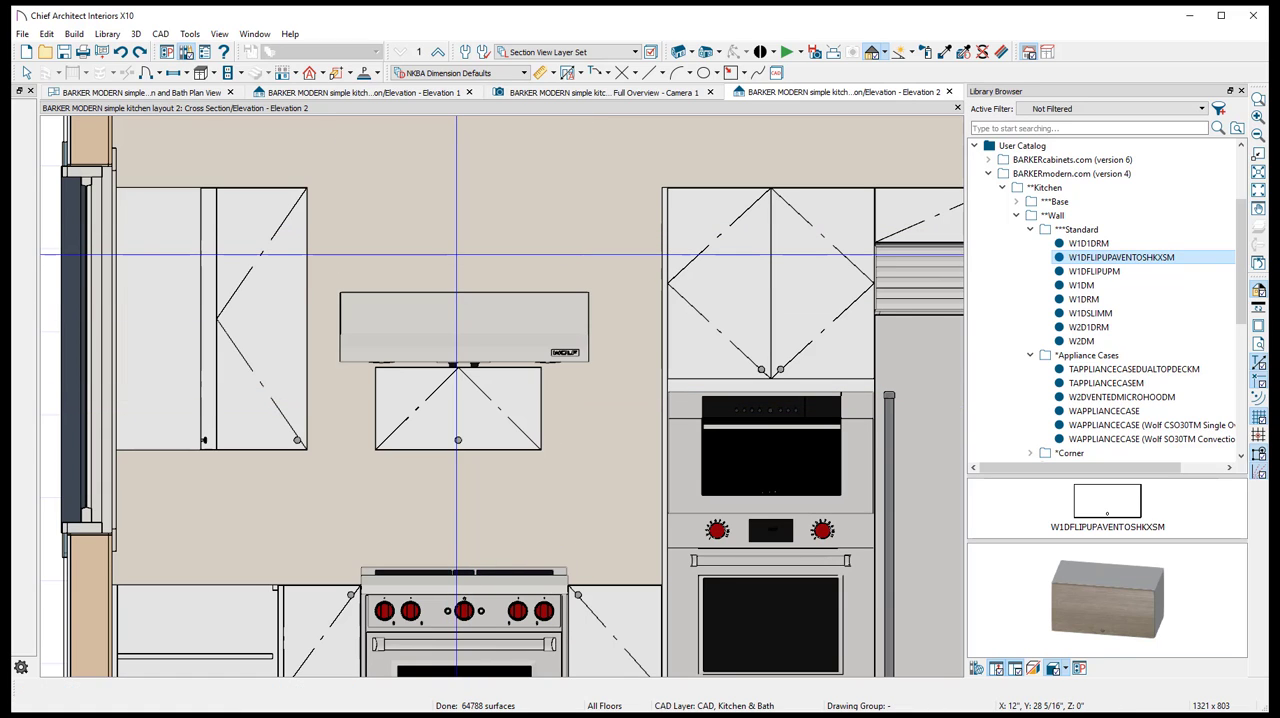
- Move the flip-up cabinet above the hood, level with the neighboring cabinet tops, and extend its bottom to the hood for a 15 1/8 inch height
{"action": "left_click", "coordinate": [457, 410]}
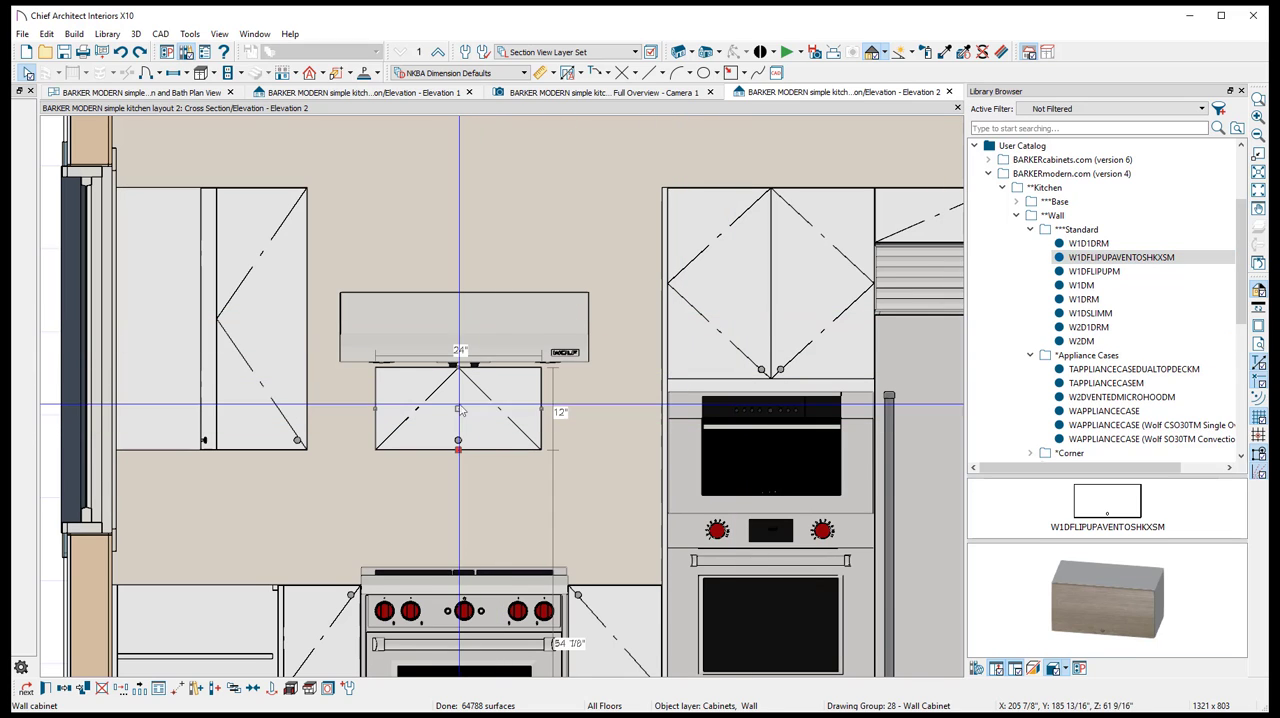
{"action": "mouse_move", "coordinate": [457, 410]}
{"action": "left_mouse_down"}
{"action": "mouse_move", "coordinate": [466, 110]}
{"action": "mouse_move", "coordinate": [469, 242]}
{"action": "mouse_move", "coordinate": [456, 230]}
{"action": "left_mouse_up"}
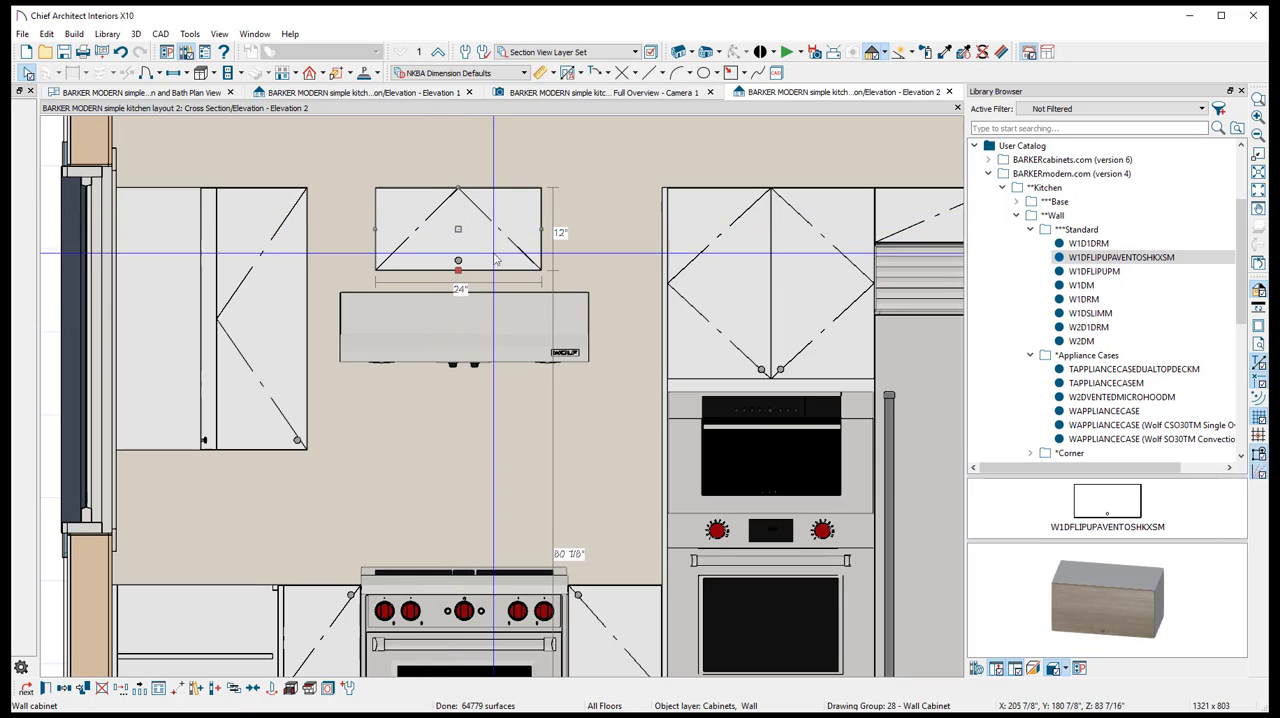
{"action": "scroll", "coordinate": [460, 198], "scroll_direction": "up", "scroll_amount": 1}
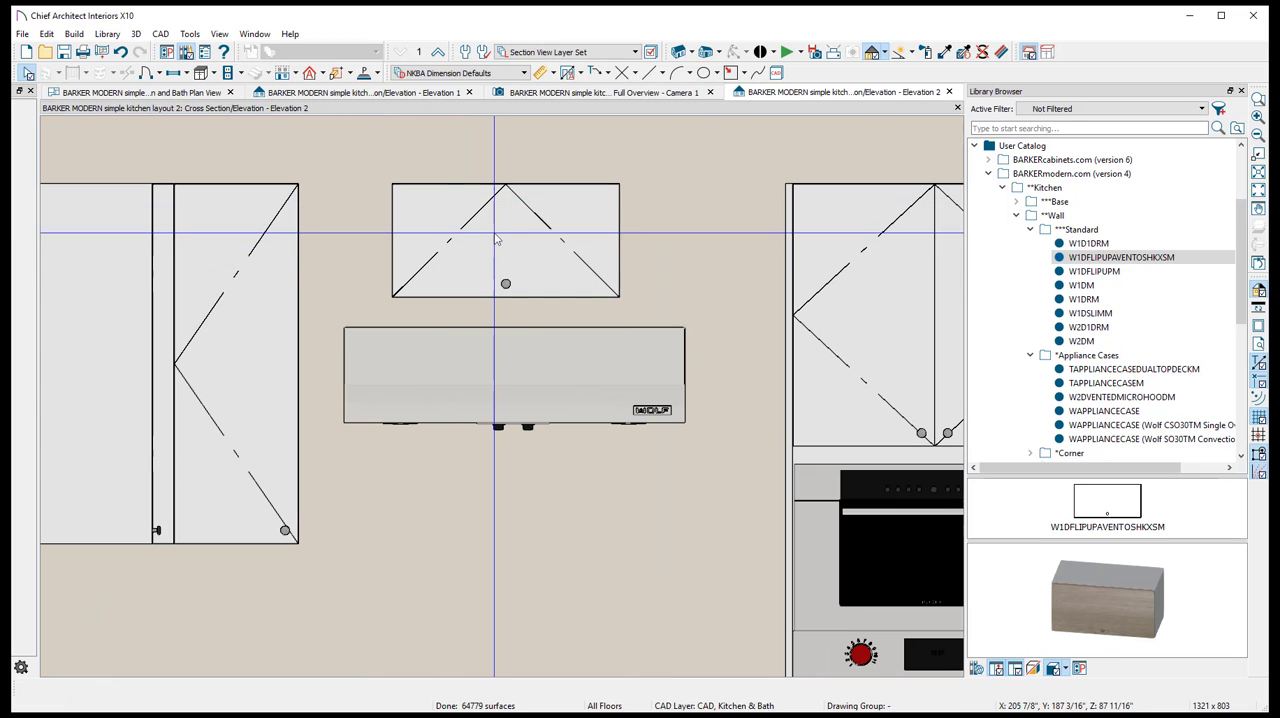
{"action": "left_click_drag", "start_coordinate": [479, 240], "coordinate": [413, 240]}
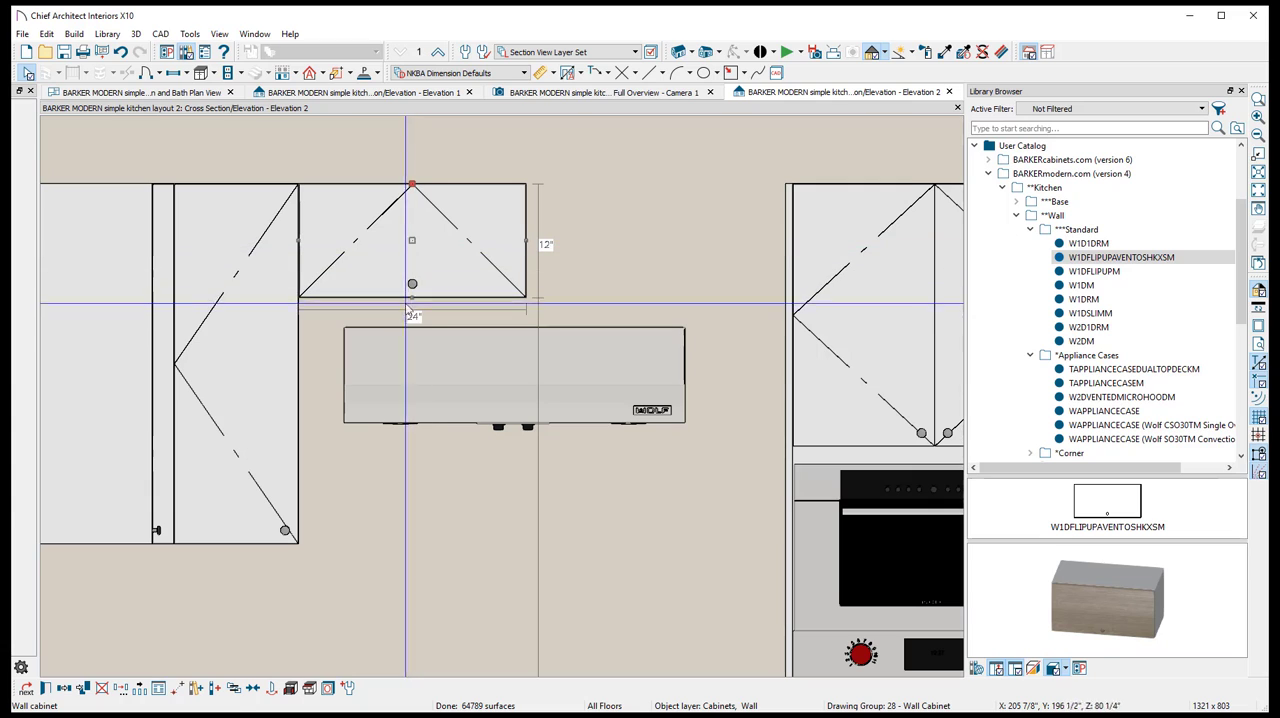
{"action": "left_click_drag", "start_coordinate": [412, 297], "coordinate": [413, 329]}
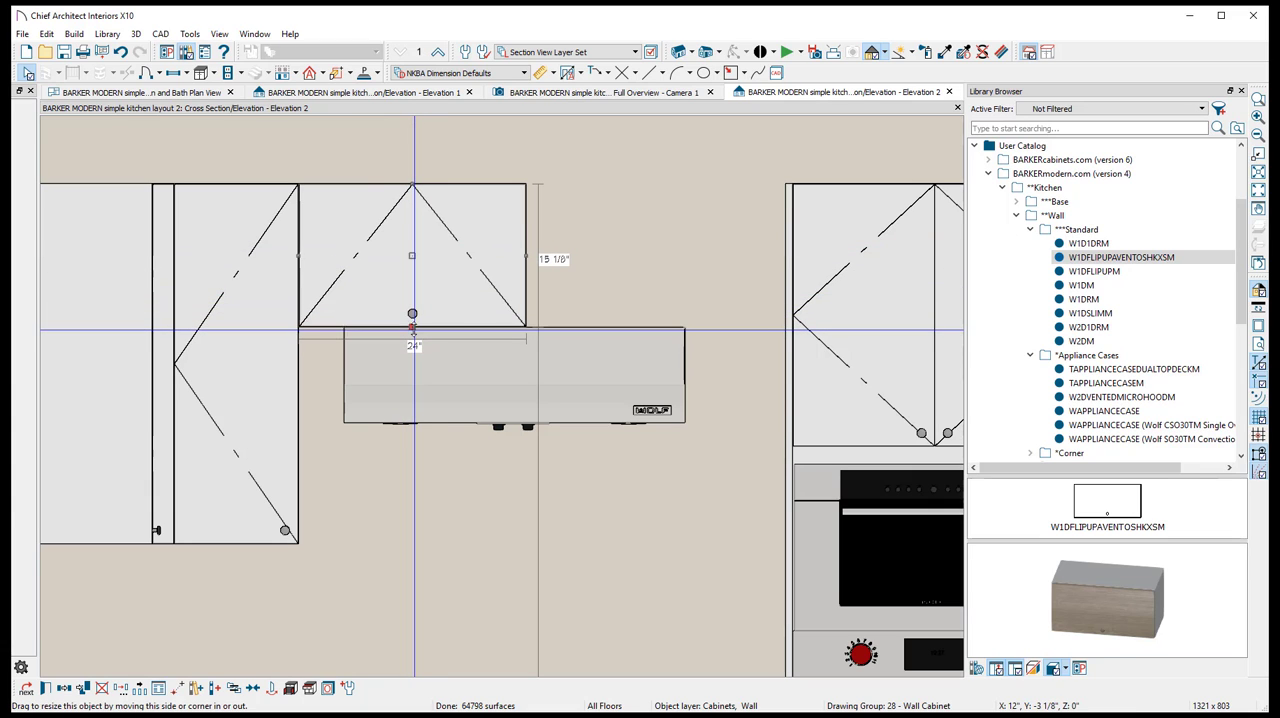
- Try to center the flip-up cabinet on the wall hood with Center Object
{"action": "right_click", "coordinate": [435, 279]}
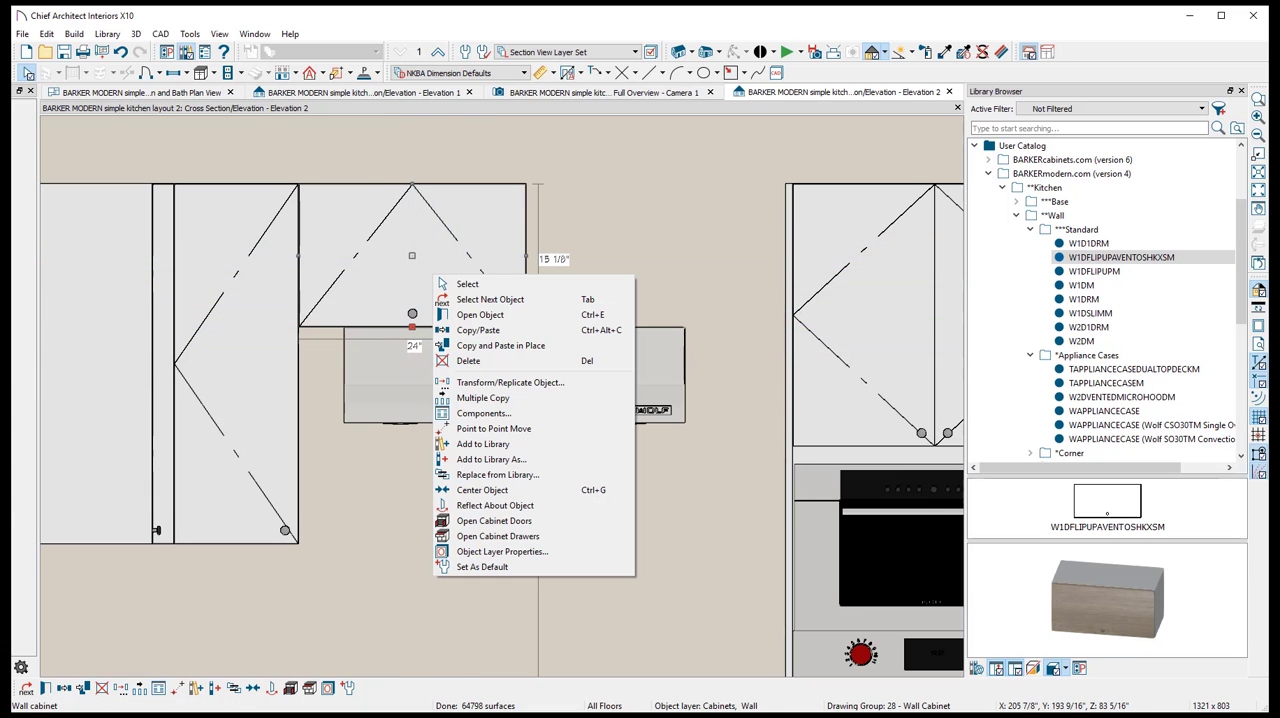
{"action": "left_click", "coordinate": [419, 251]}
{"action": "left_click", "coordinate": [543, 355]}
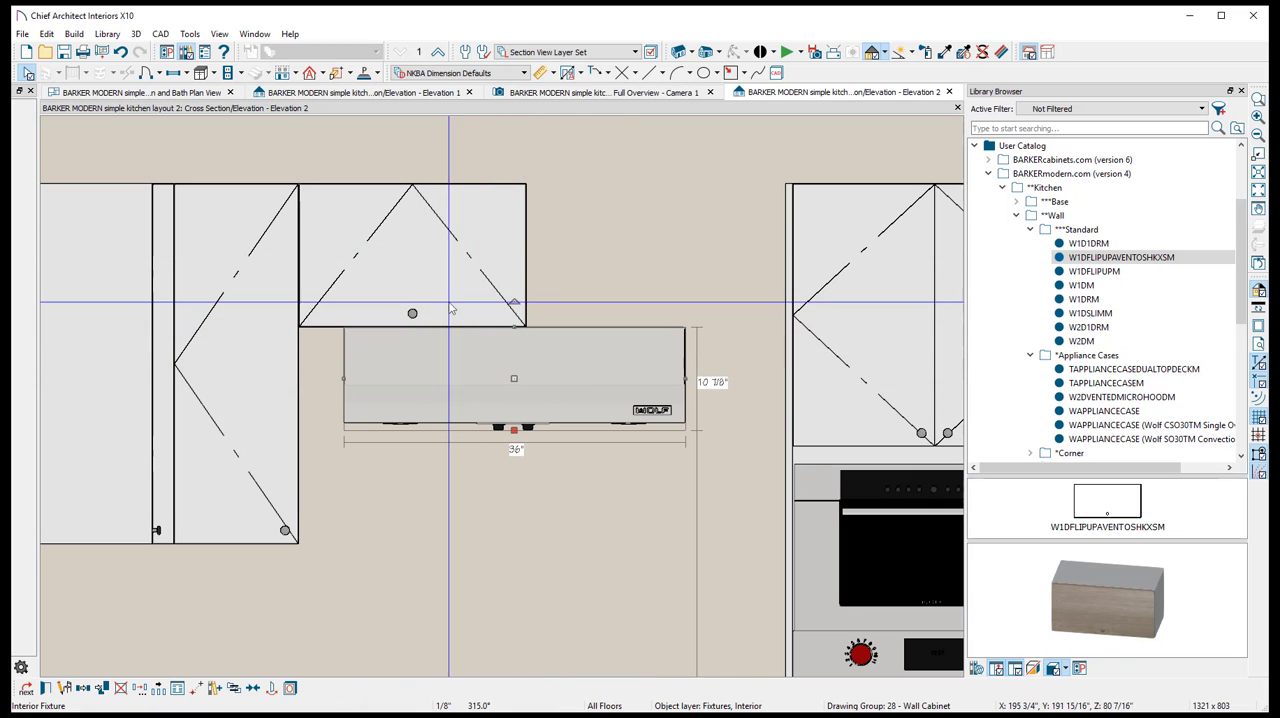
{"action": "left_click", "coordinate": [434, 287]}
{"action": "right_click", "coordinate": [423, 273]}
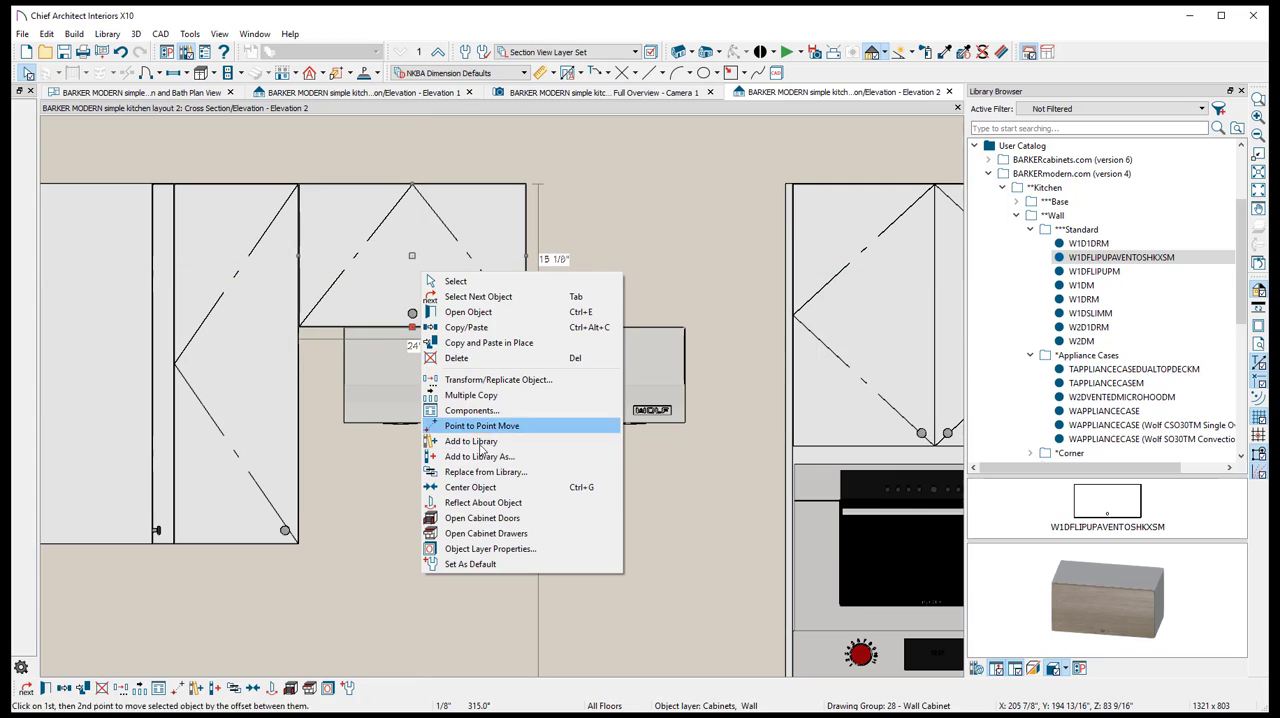
{"action": "left_click", "coordinate": [470, 487]}
{"action": "left_click", "coordinate": [523, 390]}
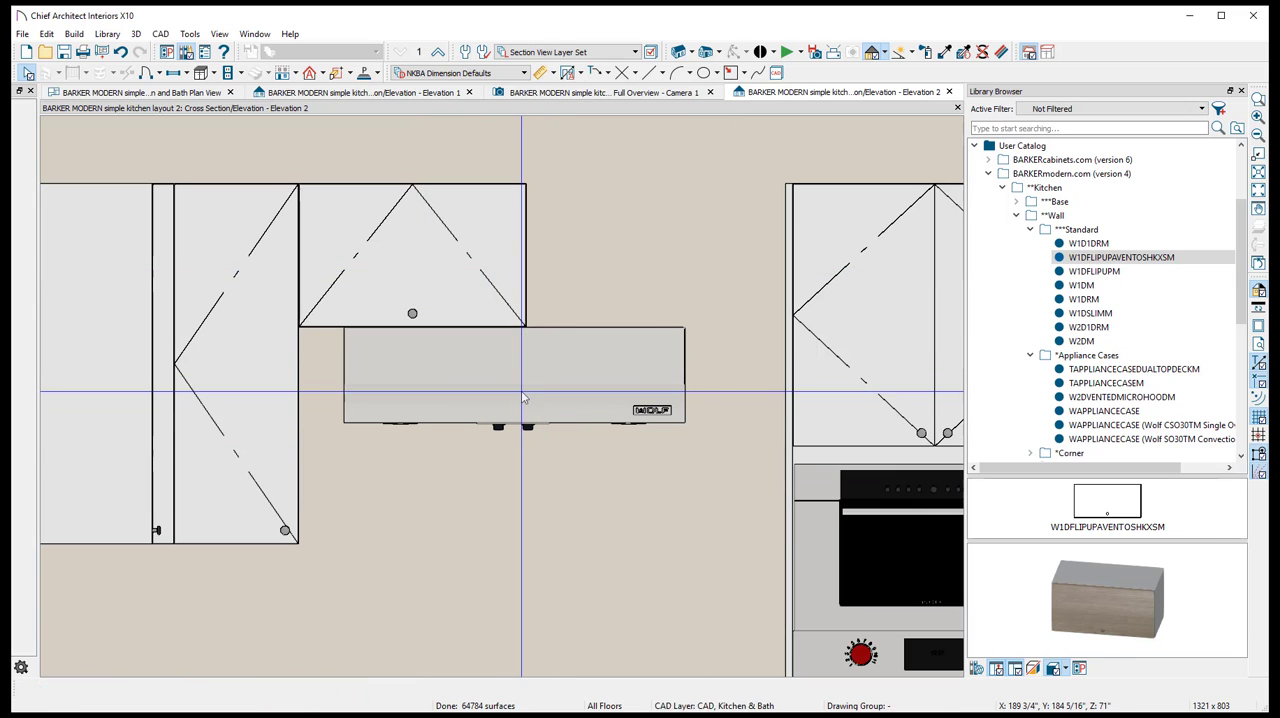
- Move the flip-up cabinet sideways until it is centered directly above the wall hood
{"action": "left_click", "coordinate": [442, 283]}
{"action": "right_click", "coordinate": [444, 288]}
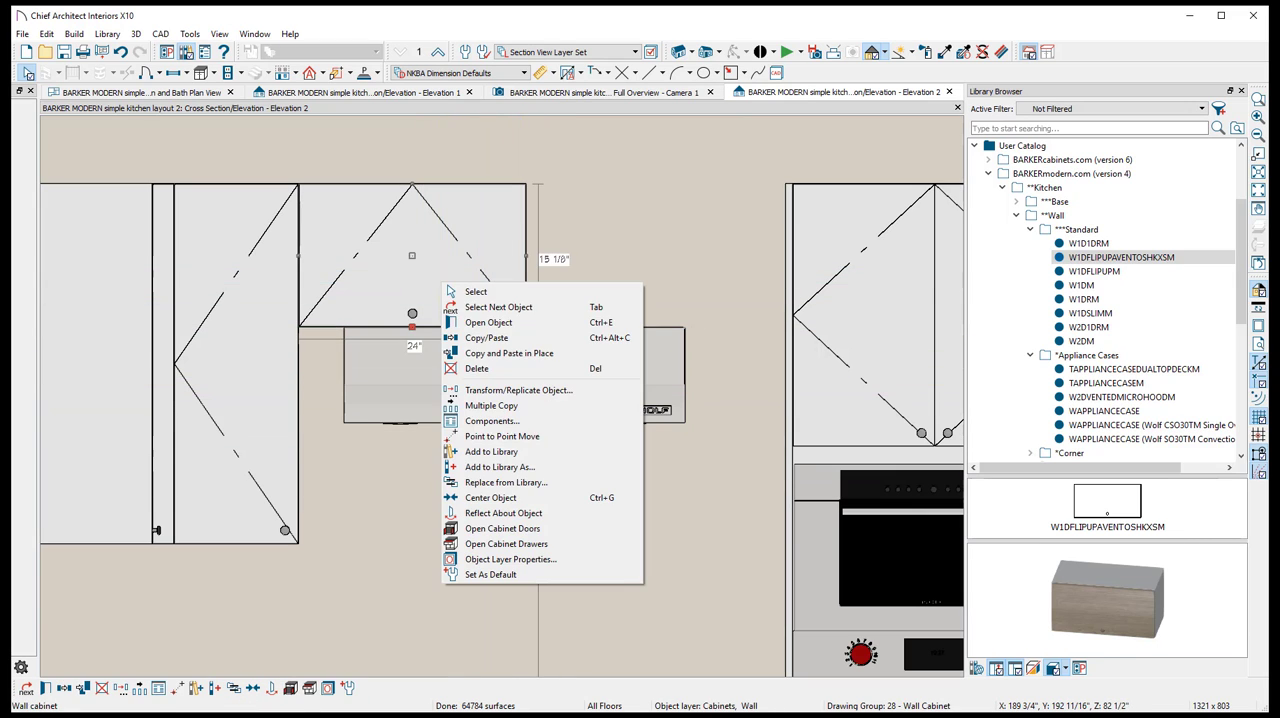
{"action": "left_click", "coordinate": [496, 494]}
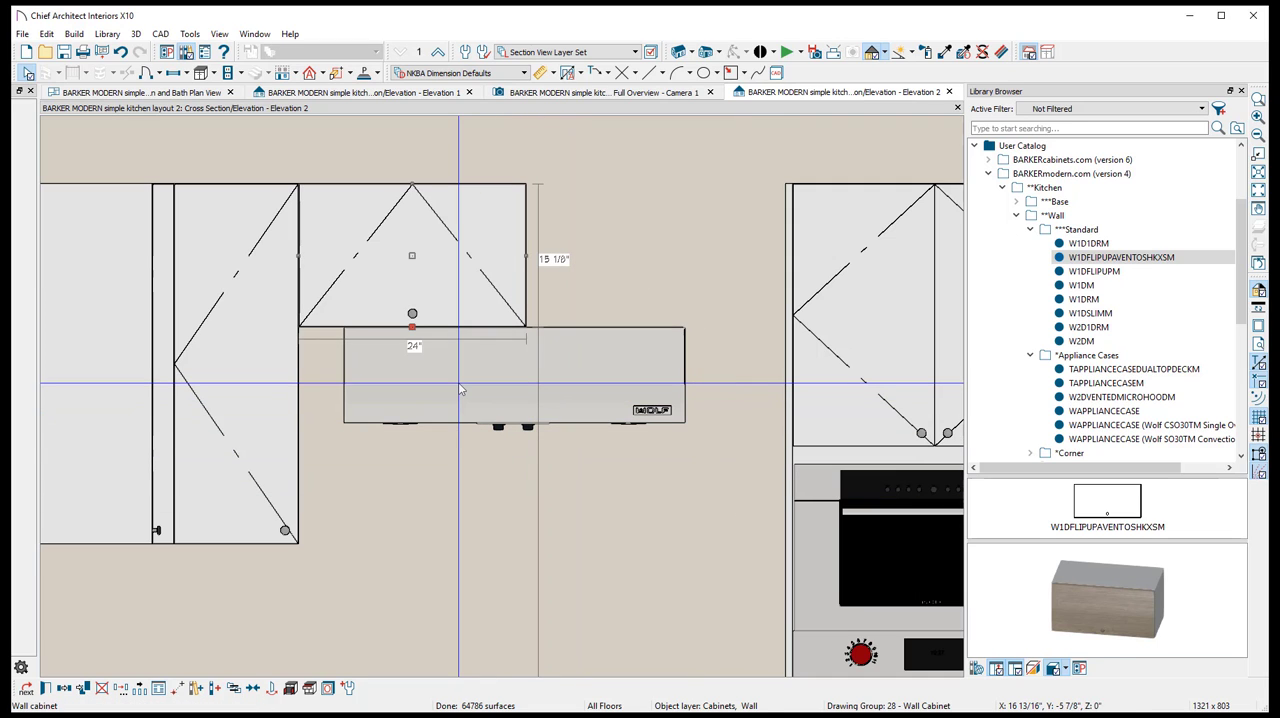
{"action": "left_click", "coordinate": [524, 270]}
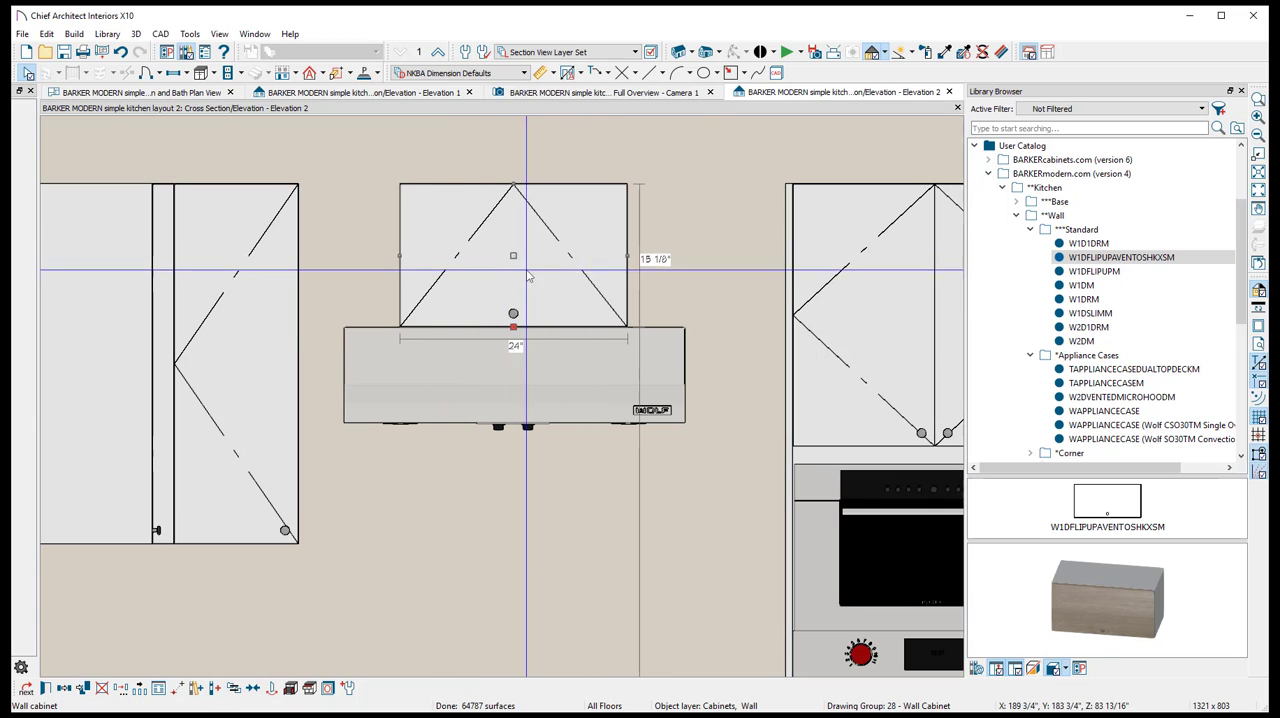
- Set the width of the flip-up cabinet above the hood to 37.5 inches
{"action": "double_click", "coordinate": [496, 237]}
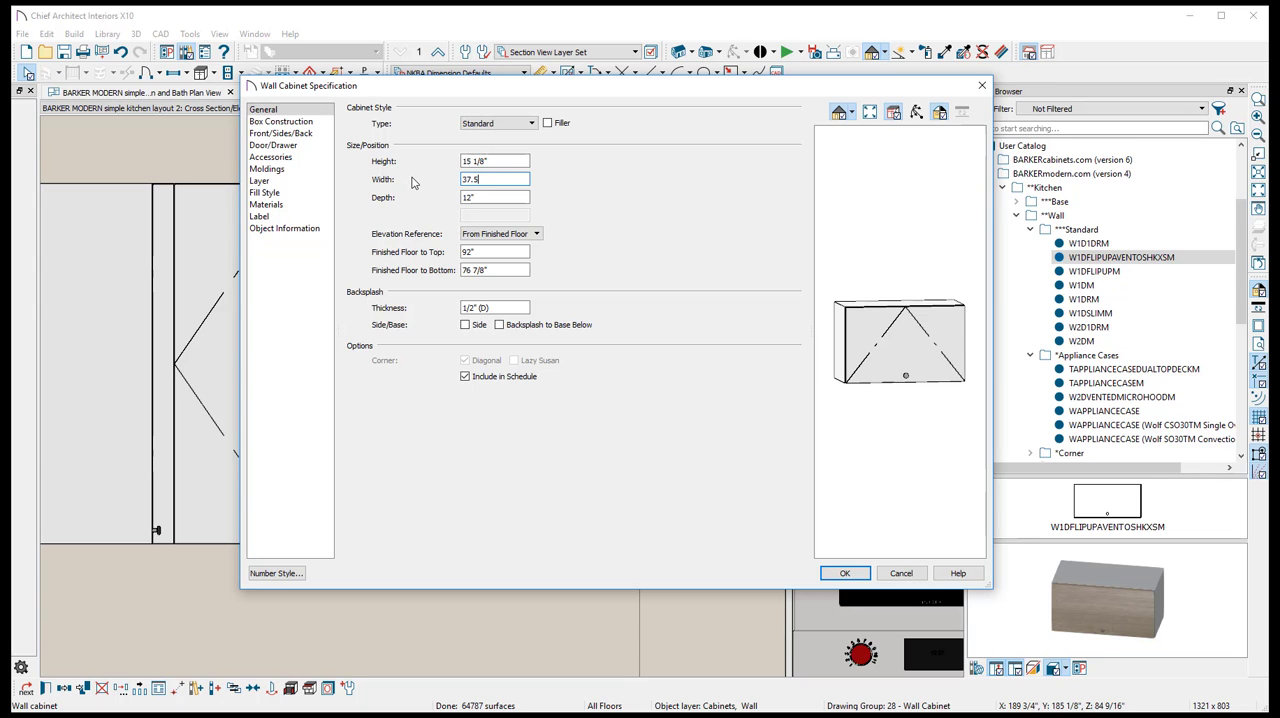
{"action": "key", "text": "Return"}
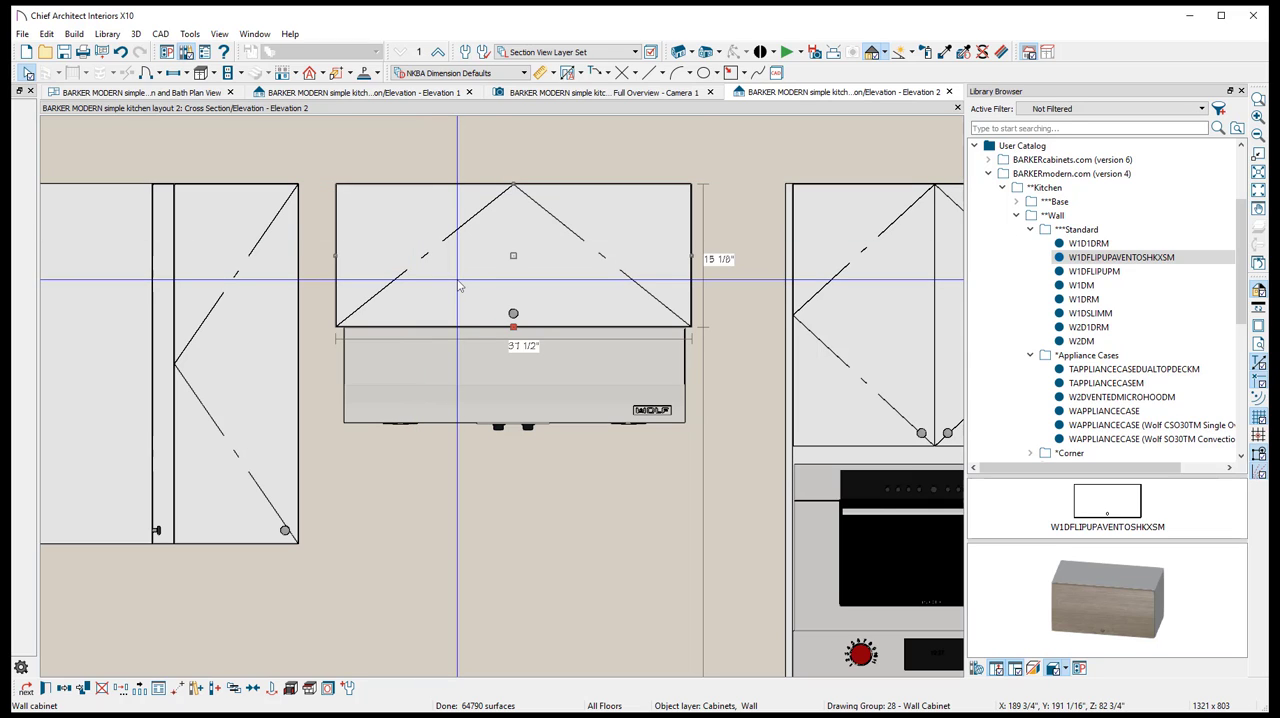
{"action": "key", "text": "Escape"}
{"action": "left_click", "coordinate": [613, 382]}
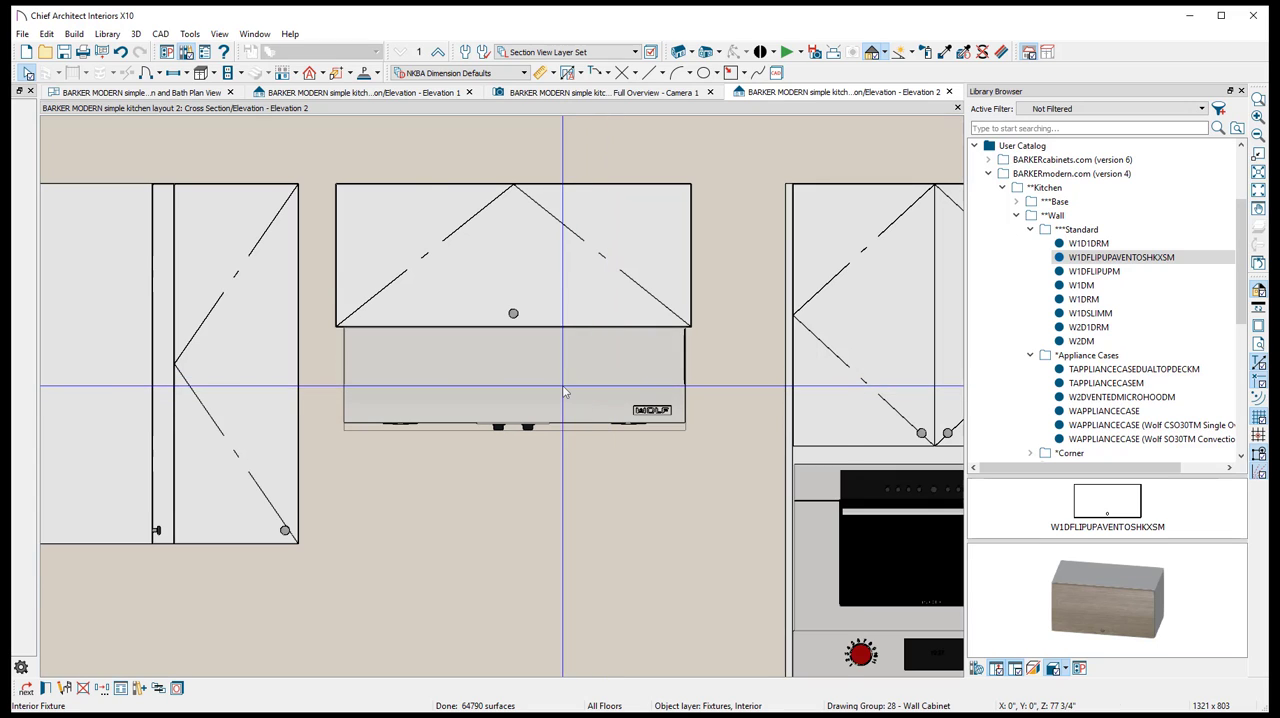
{"action": "left_click", "coordinate": [291, 378]}
{"action": "left_click_drag", "start_coordinate": [291, 377], "coordinate": [322, 362]}
- In the plan view, move the flip-up cabinet above the range back until it sits against the wall
{"action": "left_click", "coordinate": [204, 91]}
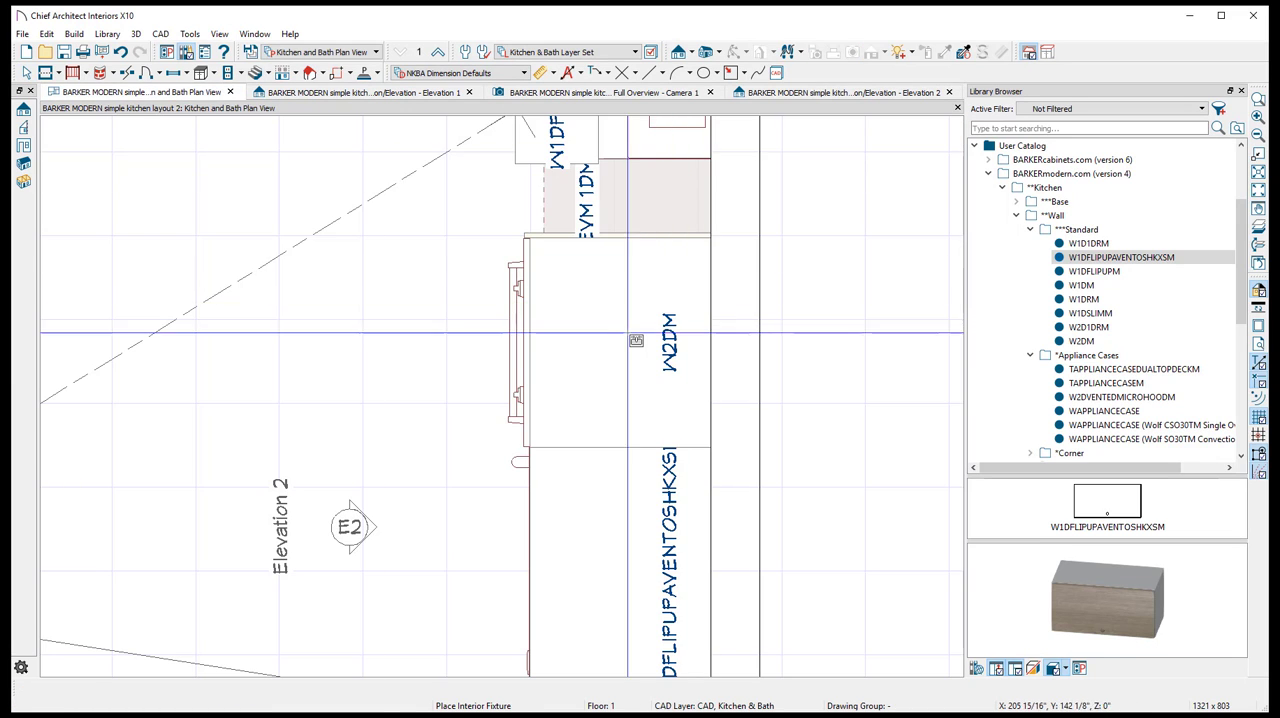
{"action": "scroll", "coordinate": [562, 476], "scroll_direction": "up", "scroll_amount": 3}
{"action": "left_click", "coordinate": [500, 308]}
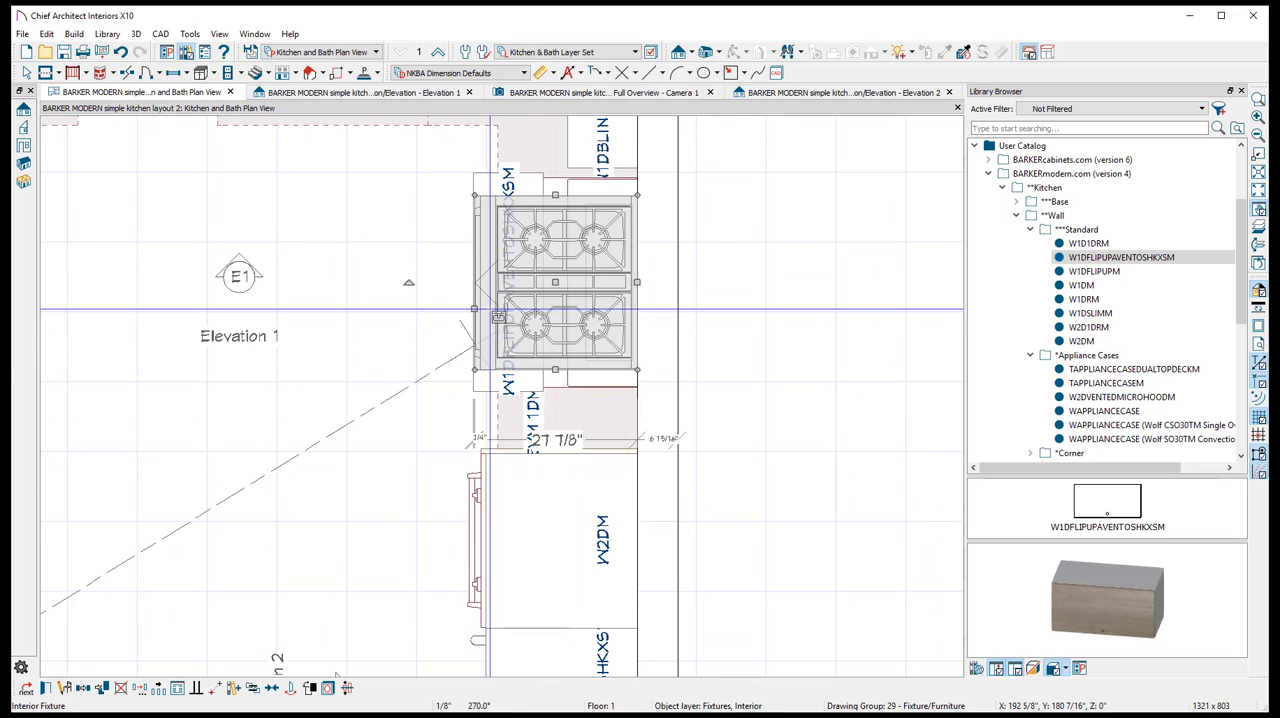
{"action": "left_click", "coordinate": [28, 75]}
{"action": "left_click", "coordinate": [337, 266]}
{"action": "left_click", "coordinate": [535, 266]}
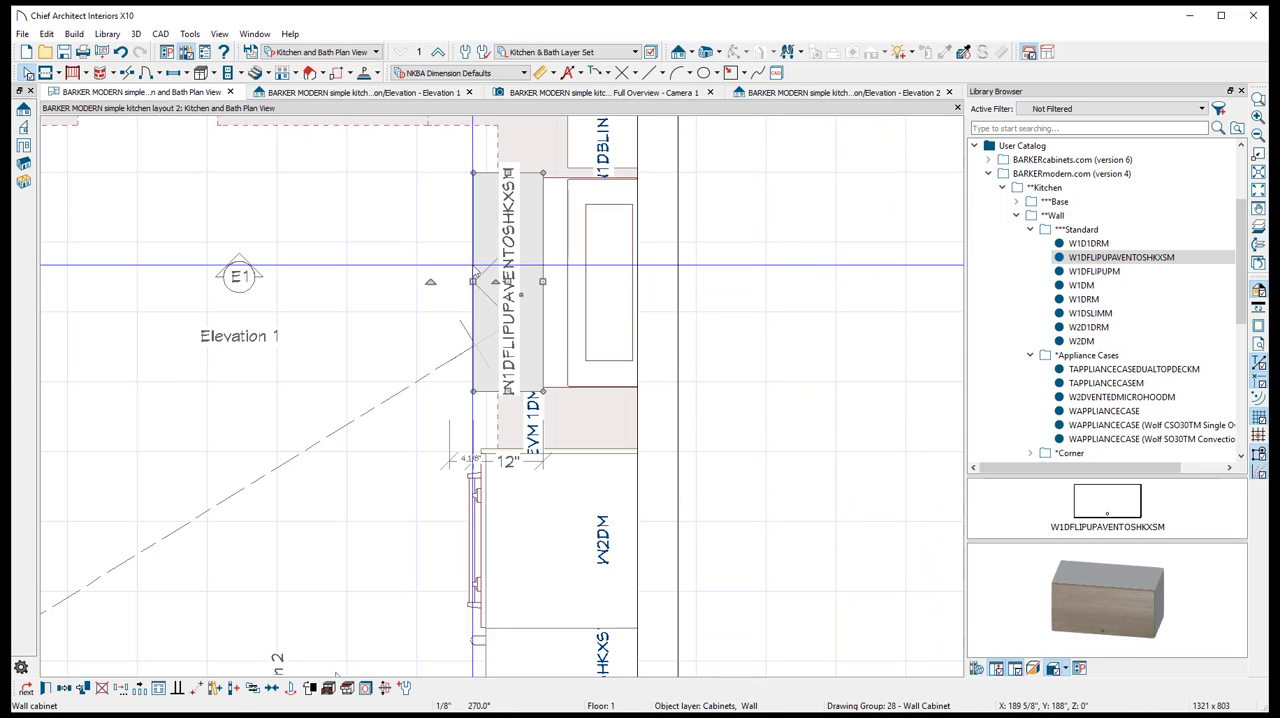
{"action": "left_click_drag", "start_coordinate": [508, 282], "coordinate": [602, 282]}
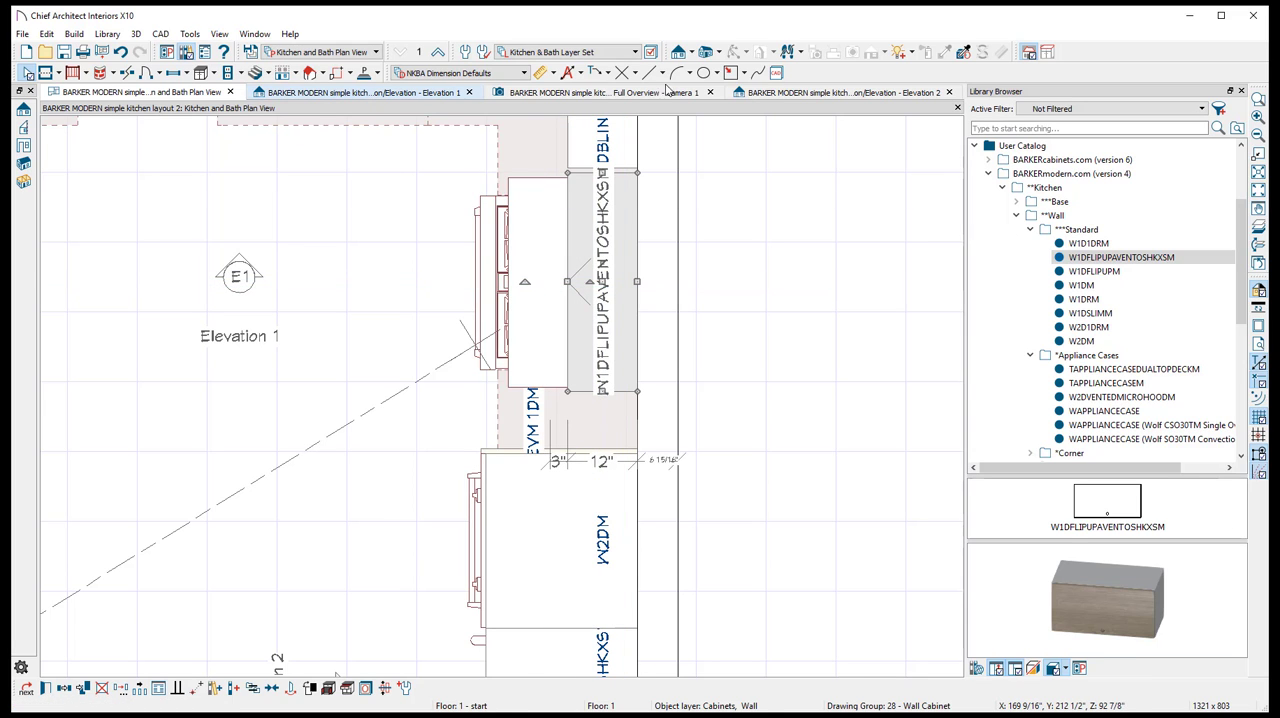
- In Elevation 2, widen the corner-side wall cabinet to 32 1/8 inches toward the flip-up cabinet above the hood
{"action": "left_click", "coordinate": [843, 92]}
{"action": "scroll", "coordinate": [330, 325], "scroll_direction": "up", "scroll_amount": 4}
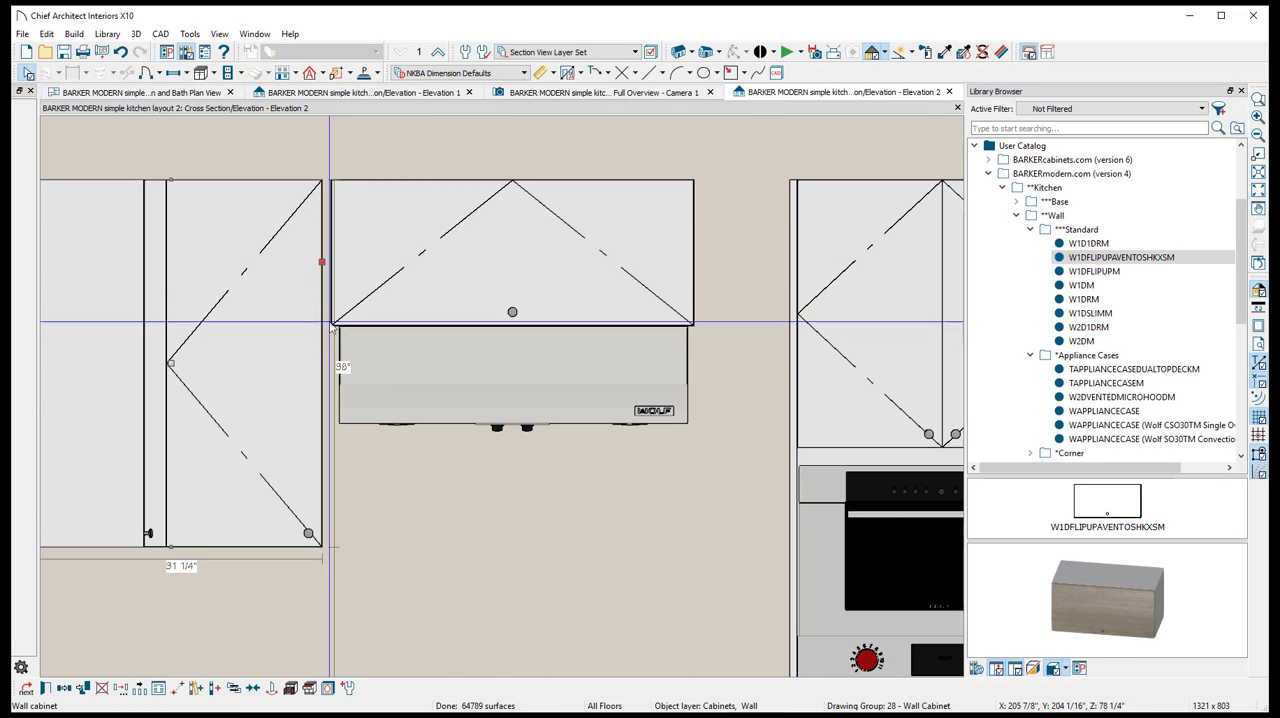
{"action": "left_click", "coordinate": [292, 354]}
{"action": "left_click_drag", "start_coordinate": [323, 363], "coordinate": [330, 364]}
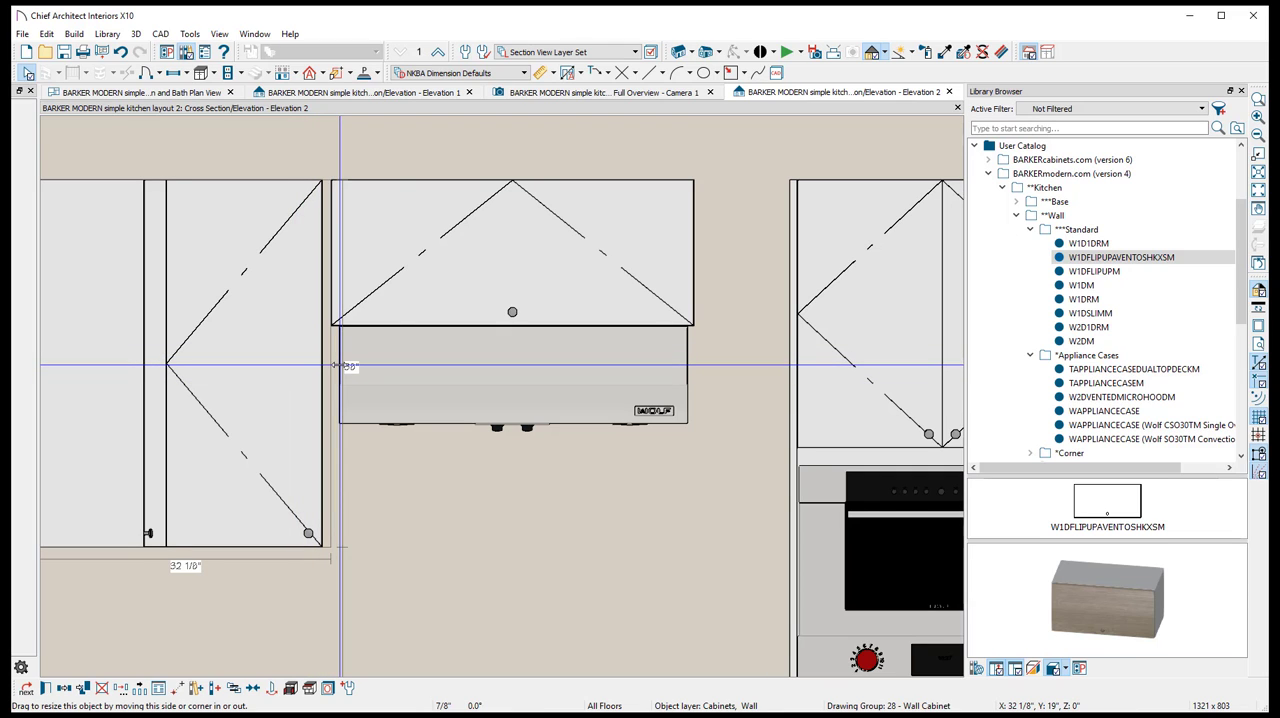
{"action": "right_click", "coordinate": [281, 383]}
{"action": "left_click", "coordinate": [241, 368]}
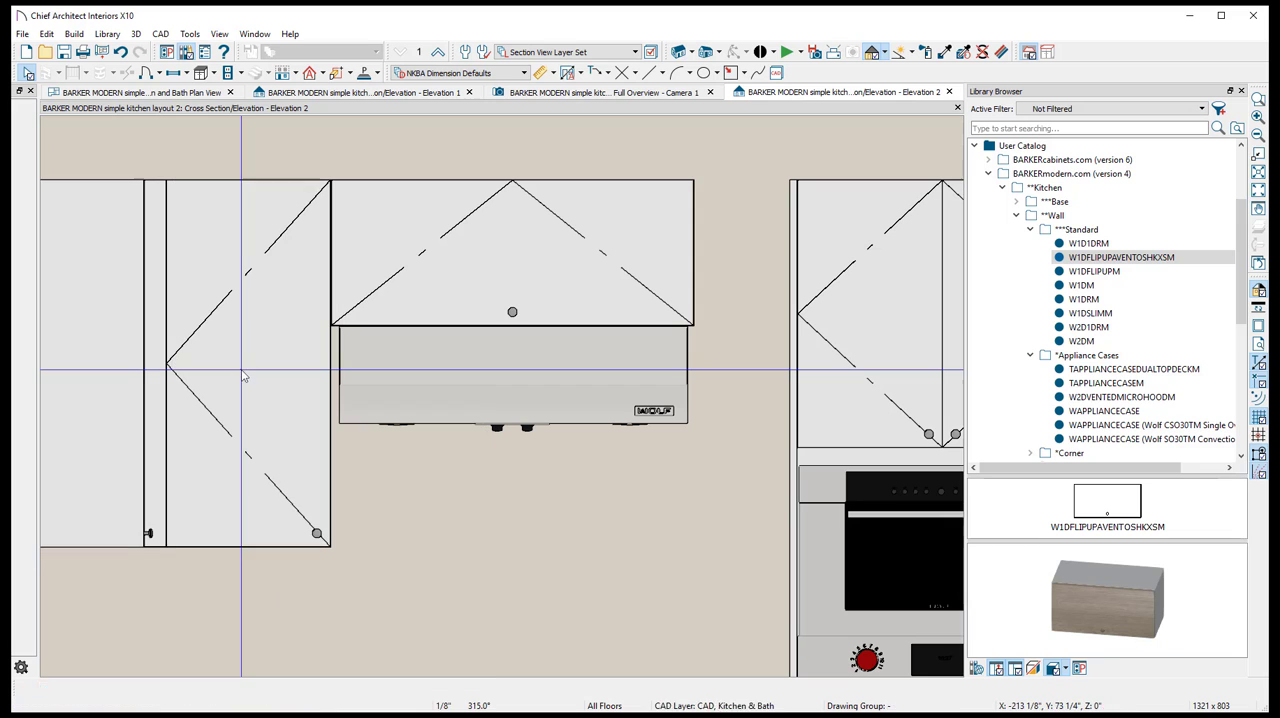
- View the exposed cabinet side beside the hood in the 3D camera and choose the WFEHM wall finished end from the library
{"action": "left_click", "coordinate": [600, 92]}
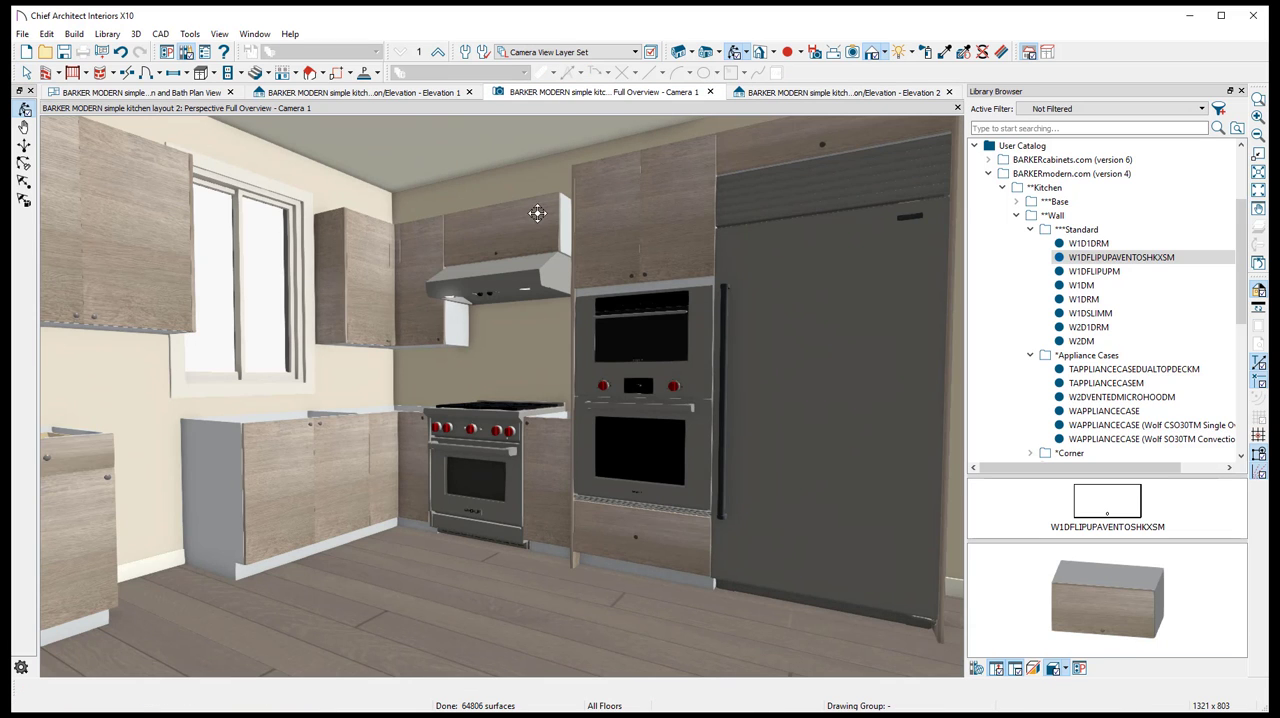
{"action": "scroll", "coordinate": [420, 310], "scroll_direction": "up", "scroll_amount": 3}
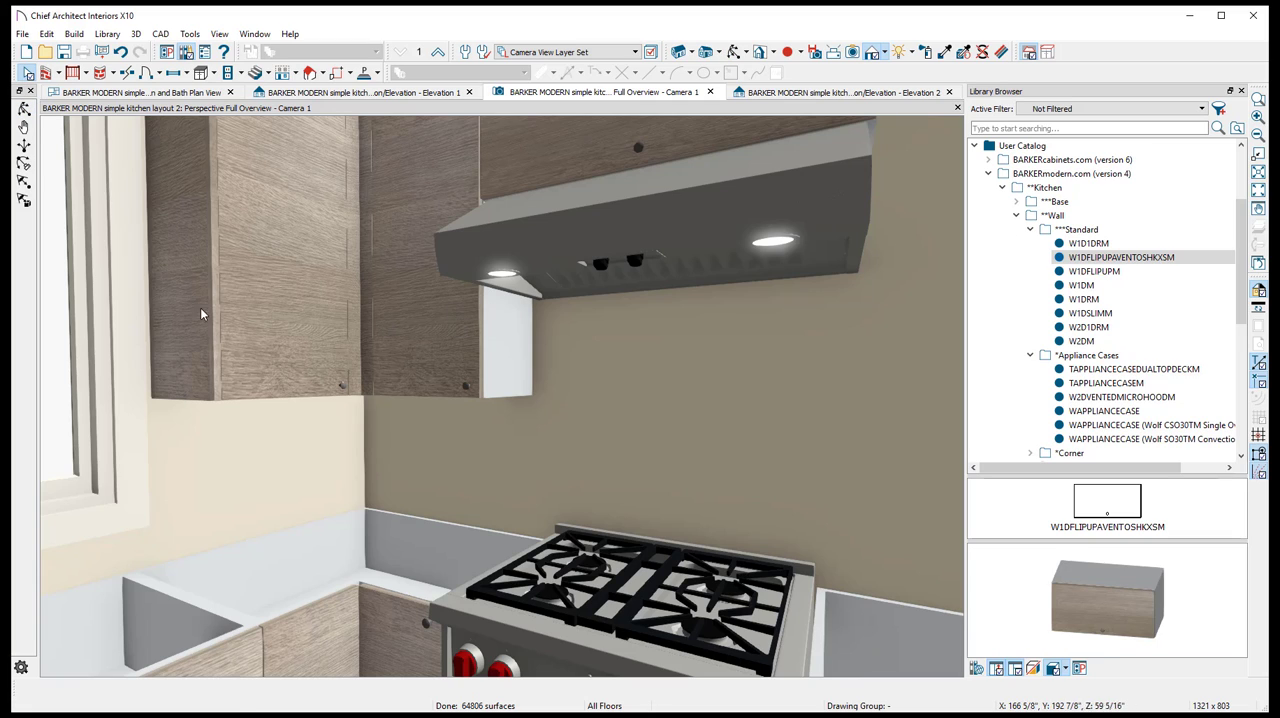
{"action": "left_click", "coordinate": [1030, 229]}
{"action": "left_click", "coordinate": [1030, 244]}
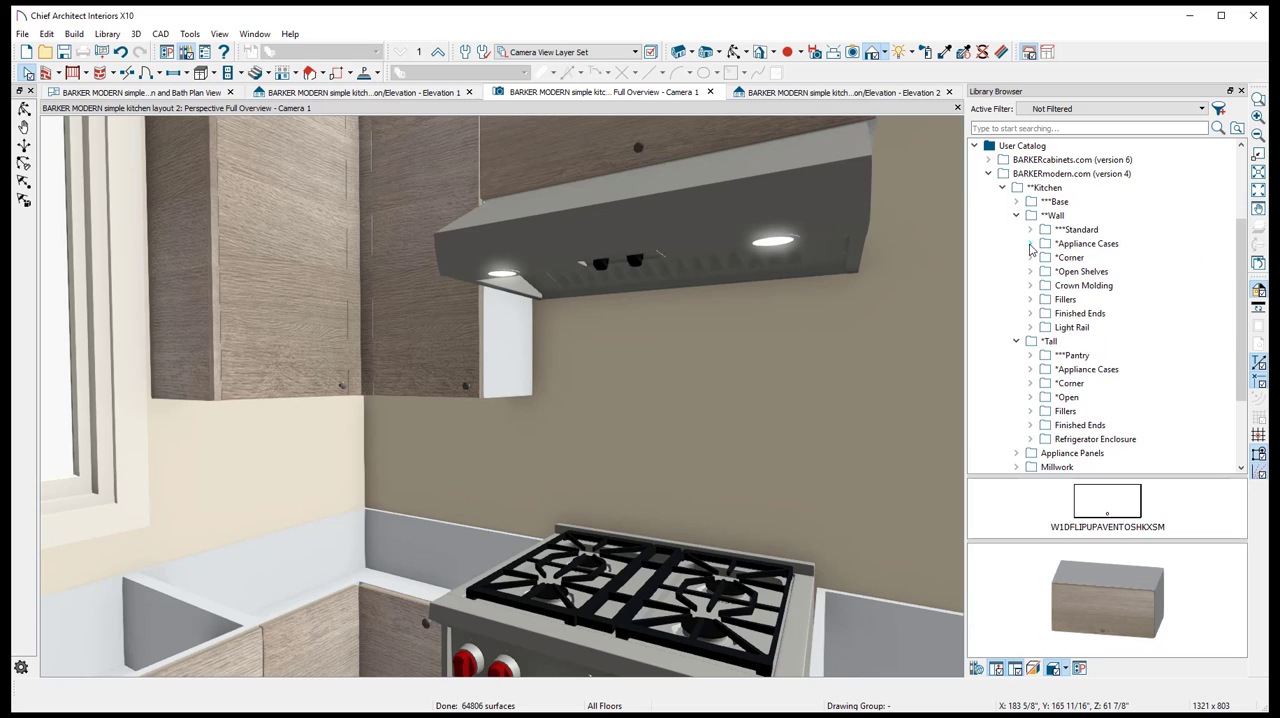
{"action": "left_click_drag", "start_coordinate": [1077, 318], "coordinate": [746, 333]}
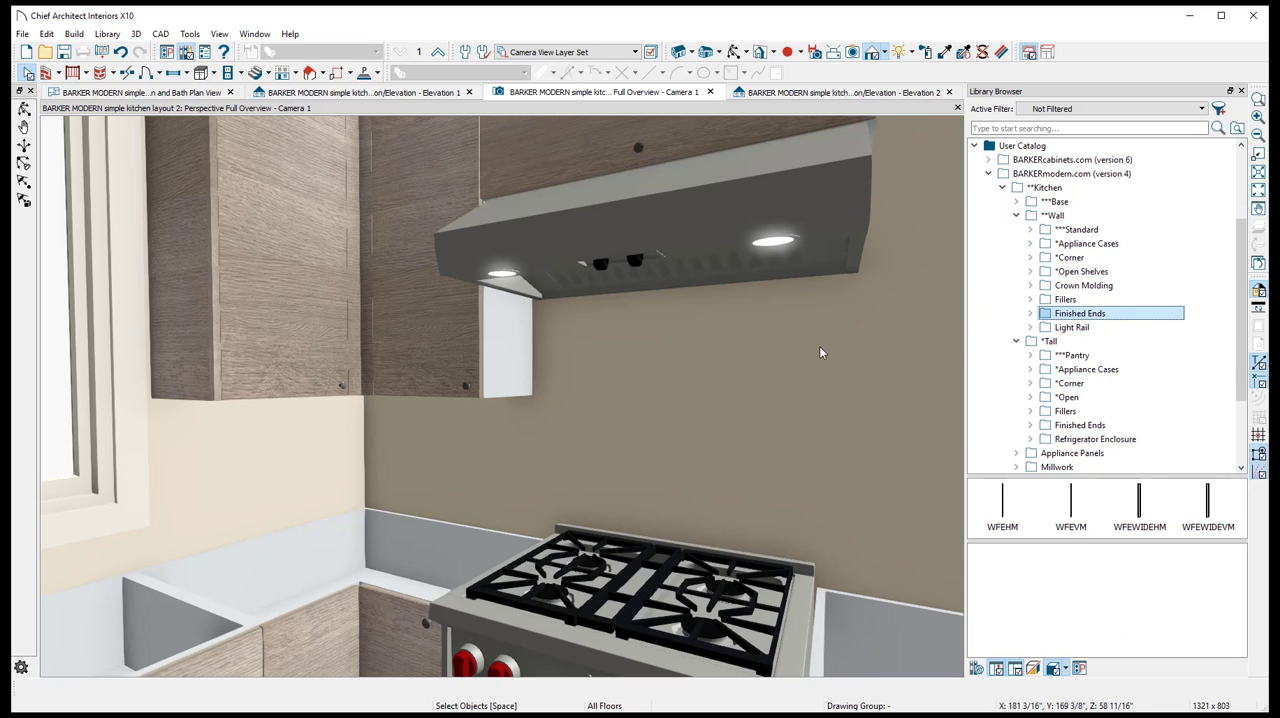
{"action": "double_click", "coordinate": [1094, 317]}
{"action": "left_click", "coordinate": [1100, 329]}
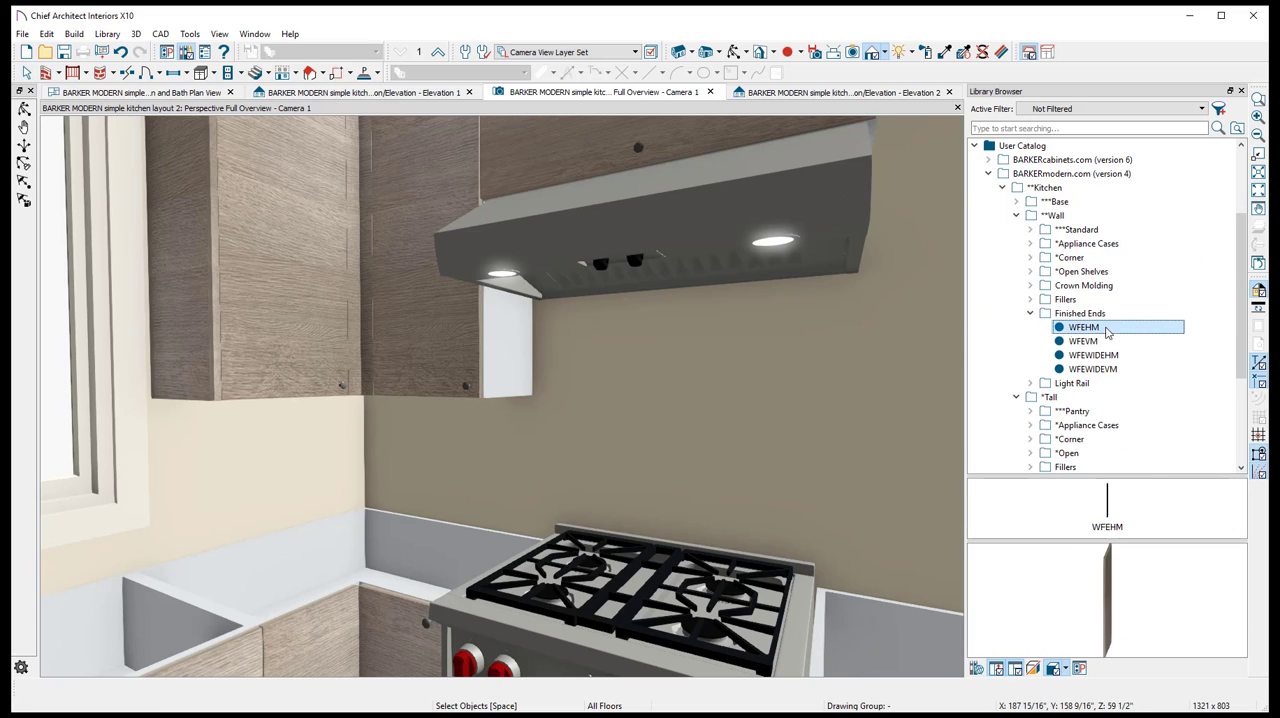
- Try to place the WFEHM finished end on the exposed wall cabinet side in the 3D view, and remove it
{"action": "left_click", "coordinate": [542, 368]}
{"action": "left_click", "coordinate": [740, 398]}
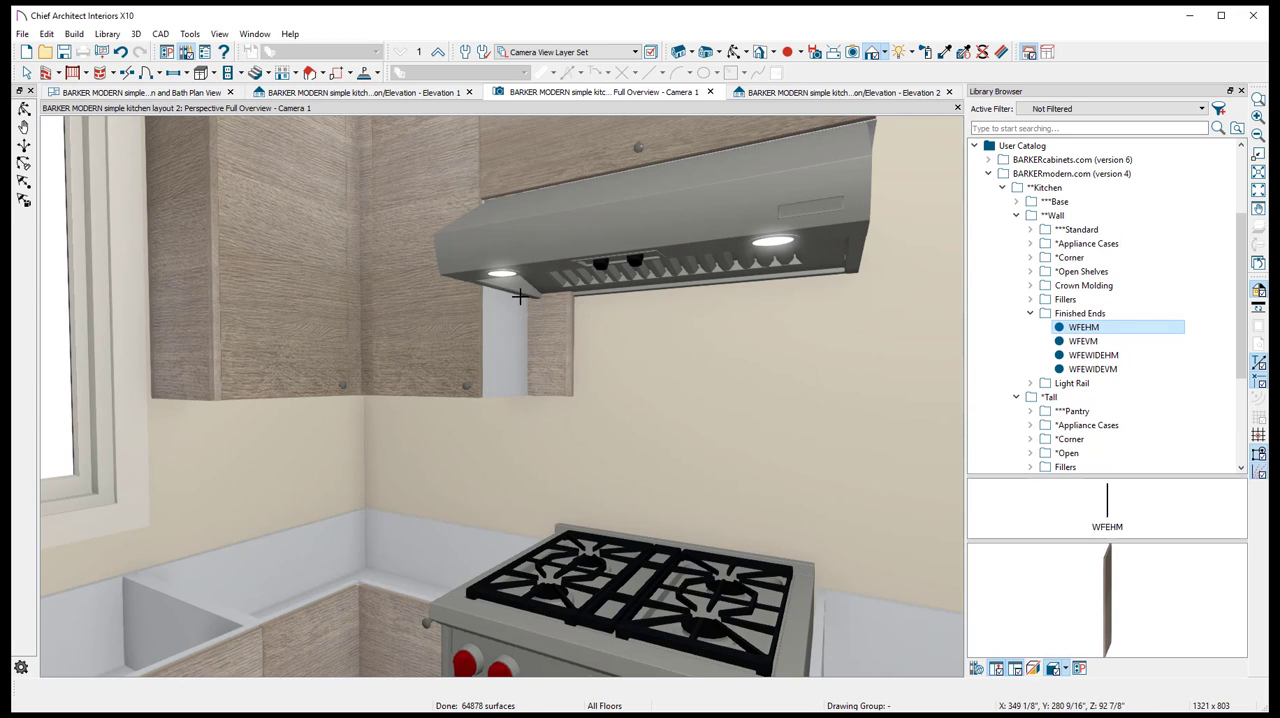
{"action": "left_click", "coordinate": [562, 351]}
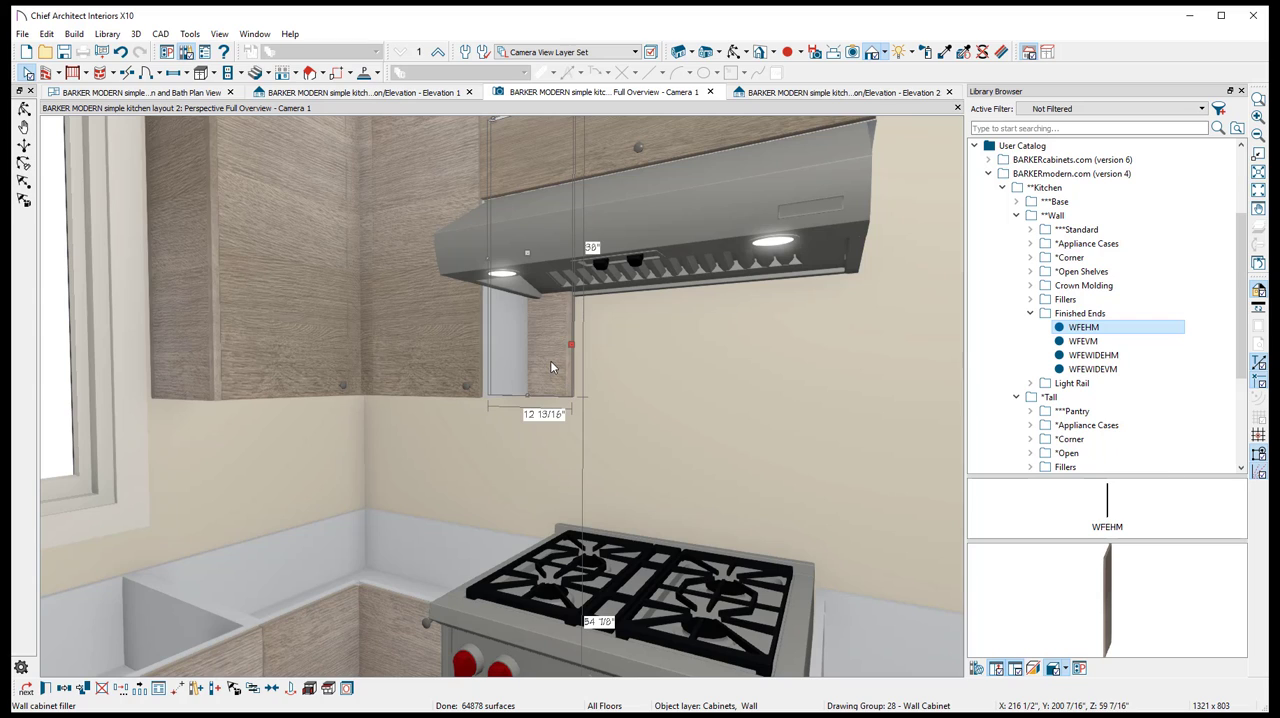
{"action": "key", "text": "Escape"}
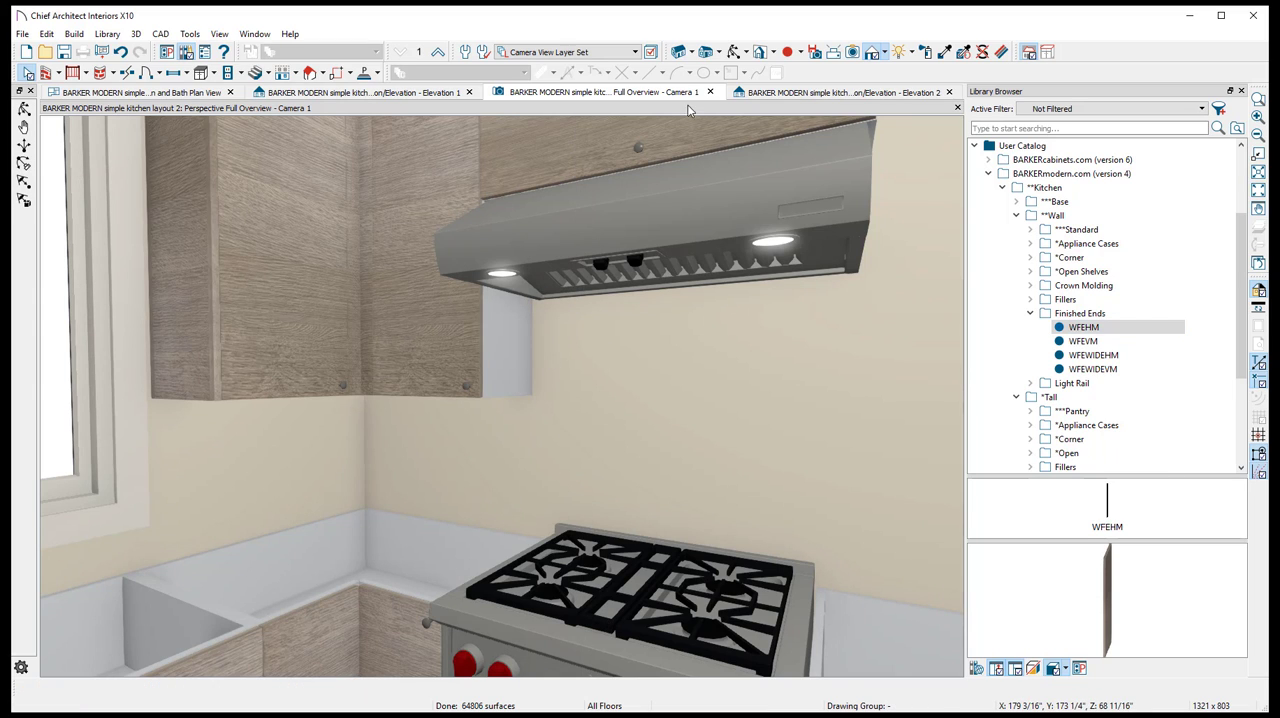
- In Elevation 2, place a WFEHM finished end between hood and oven cabinet and lower its top to the flip-up cabinet's bottom, 22 7/8 inches high
{"action": "left_click", "coordinate": [792, 93]}
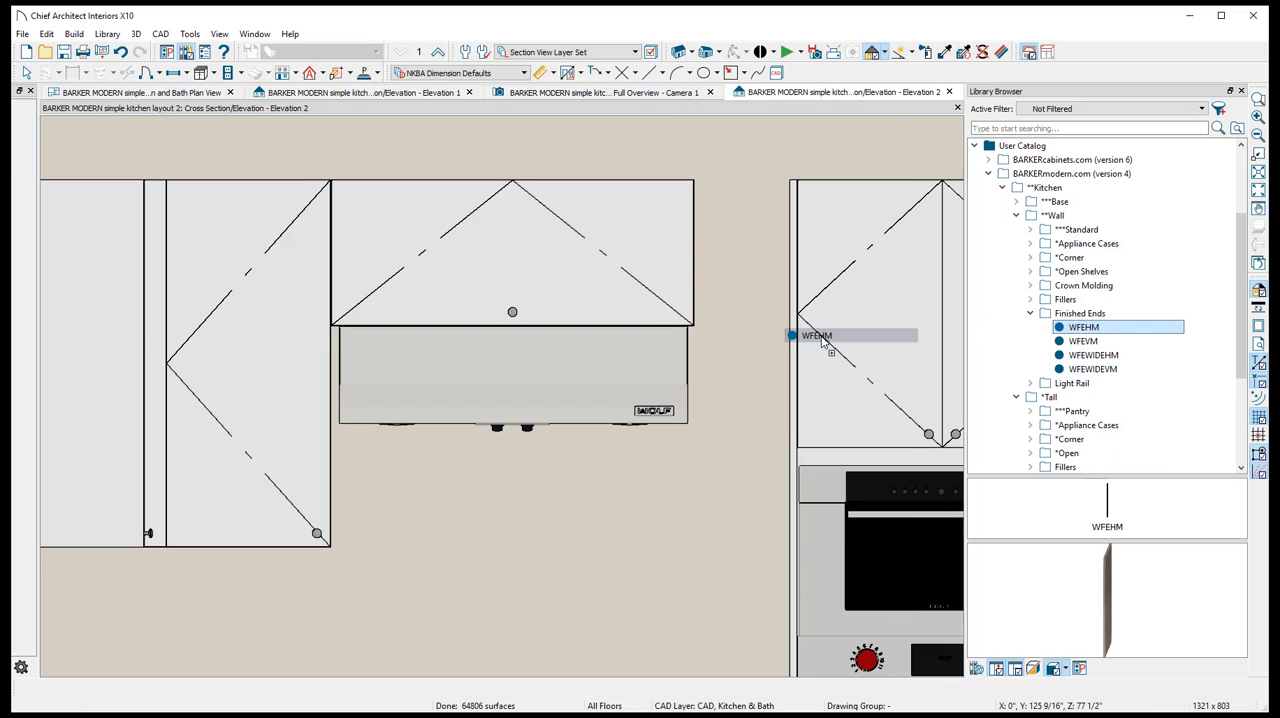
{"action": "left_click_drag", "start_coordinate": [822, 340], "coordinate": [742, 350]}
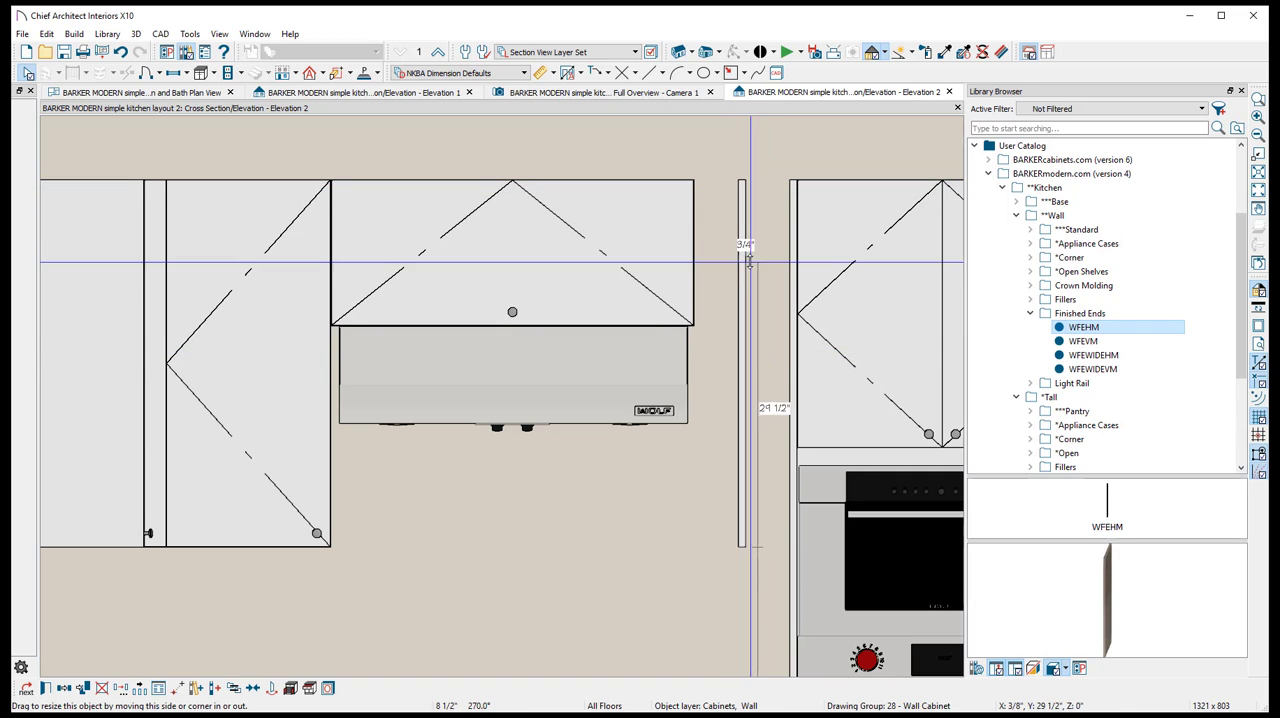
{"action": "left_click_drag", "start_coordinate": [749, 262], "coordinate": [752, 325]}
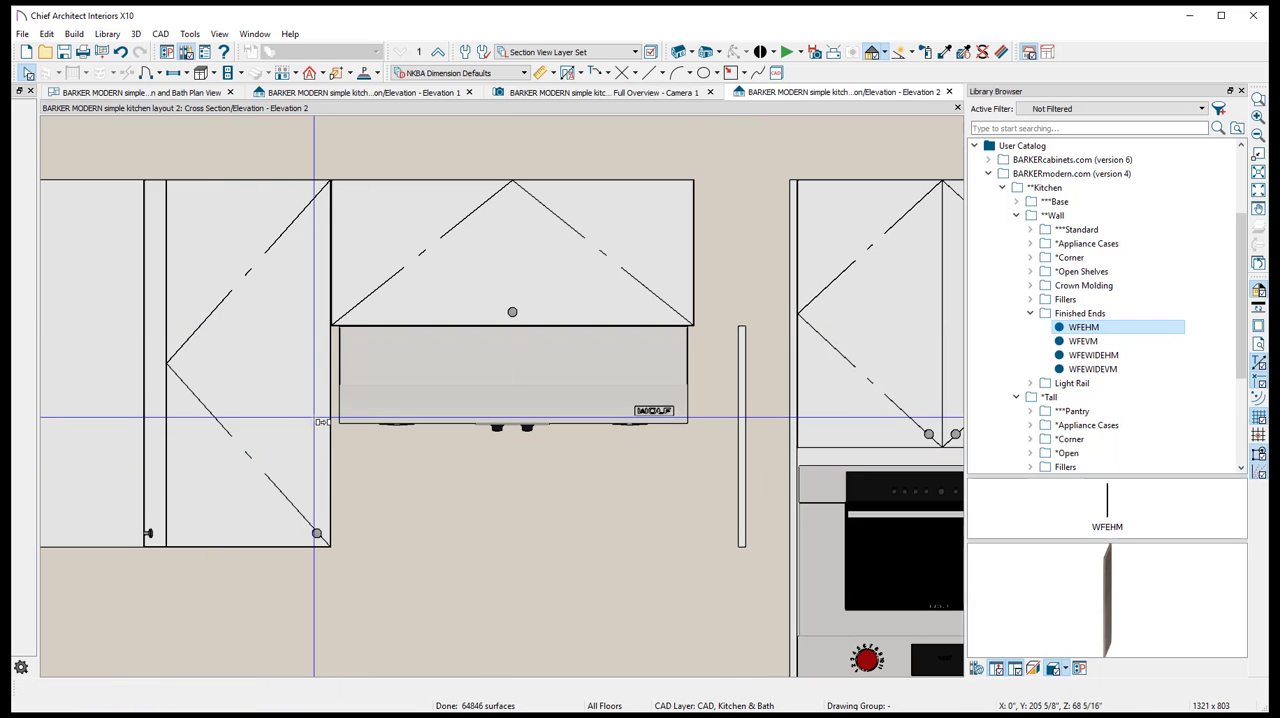
- Copy the finished end to the corner-side of the hood and fit it snugly against the hood, 3/4 inch wide
{"action": "left_click", "coordinate": [342, 414]}
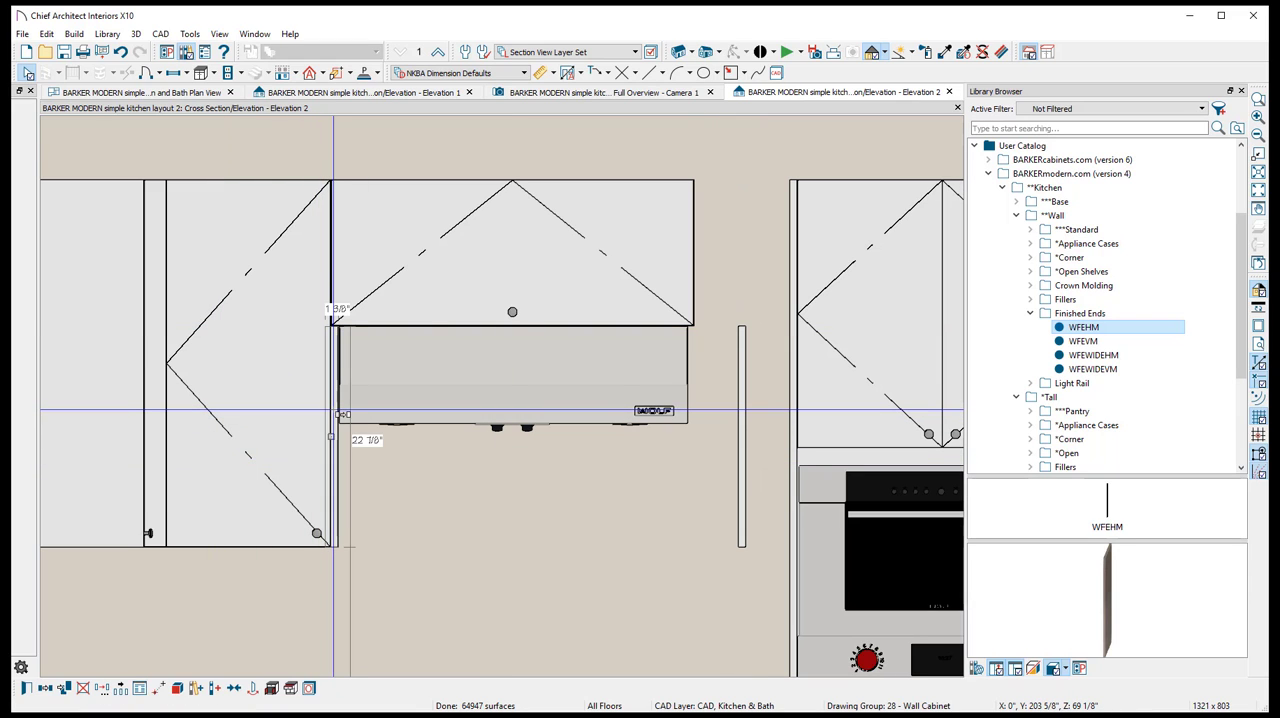
{"action": "scroll", "coordinate": [343, 350], "scroll_direction": "up", "scroll_amount": 4}
{"action": "scroll", "coordinate": [308, 319], "scroll_direction": "up", "scroll_amount": 1}
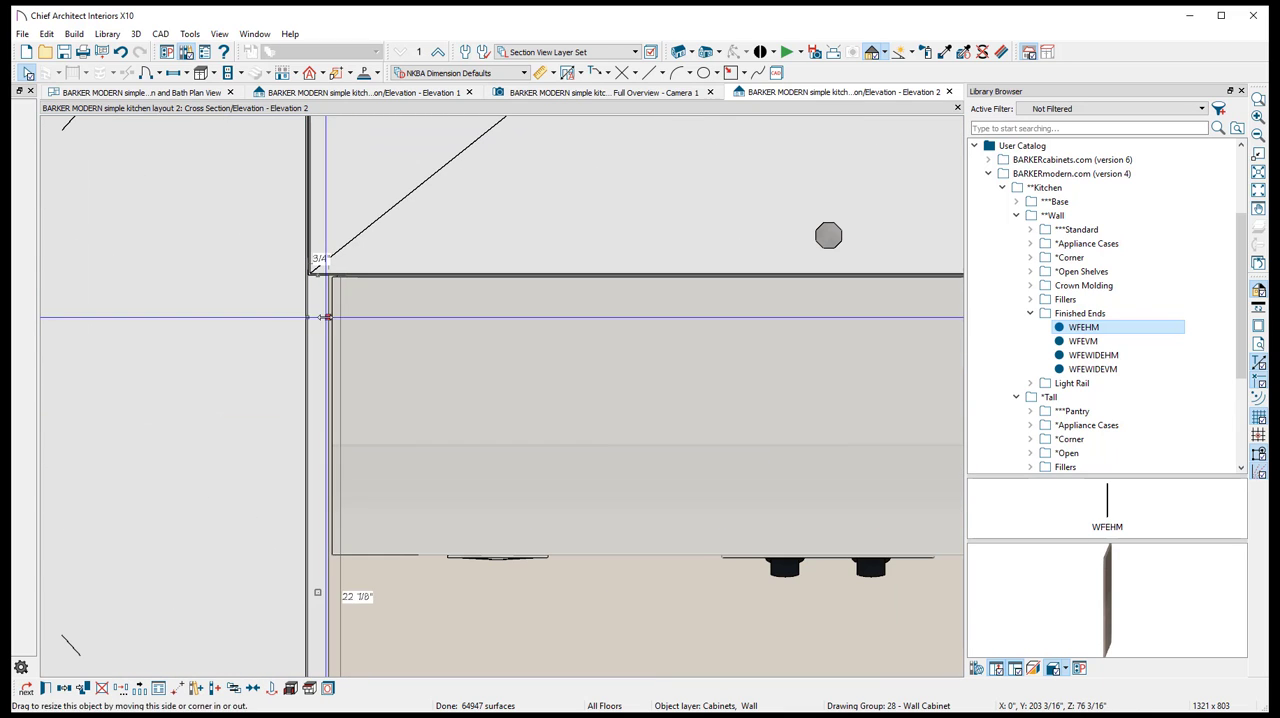
{"action": "left_click_drag", "start_coordinate": [317, 594], "coordinate": [322, 594]}
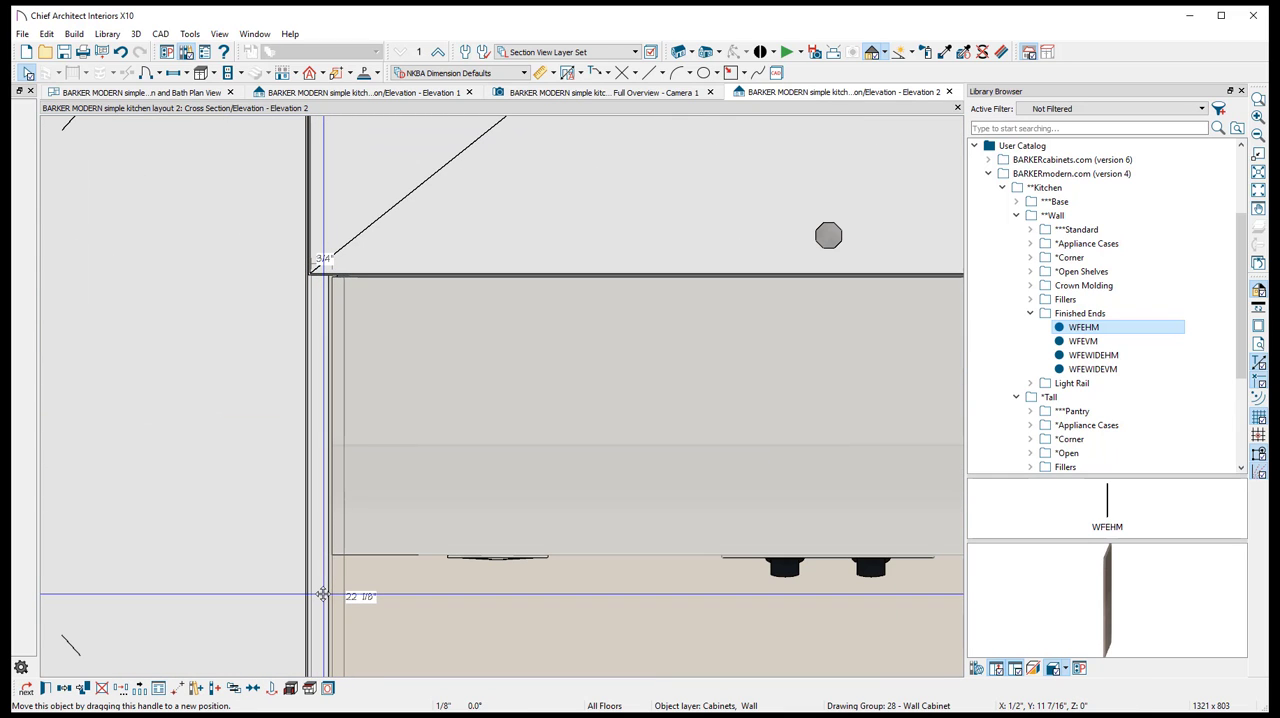
- Move the original finished end against the oven-side edge of the wall hood
{"action": "left_click", "coordinate": [309, 382]}
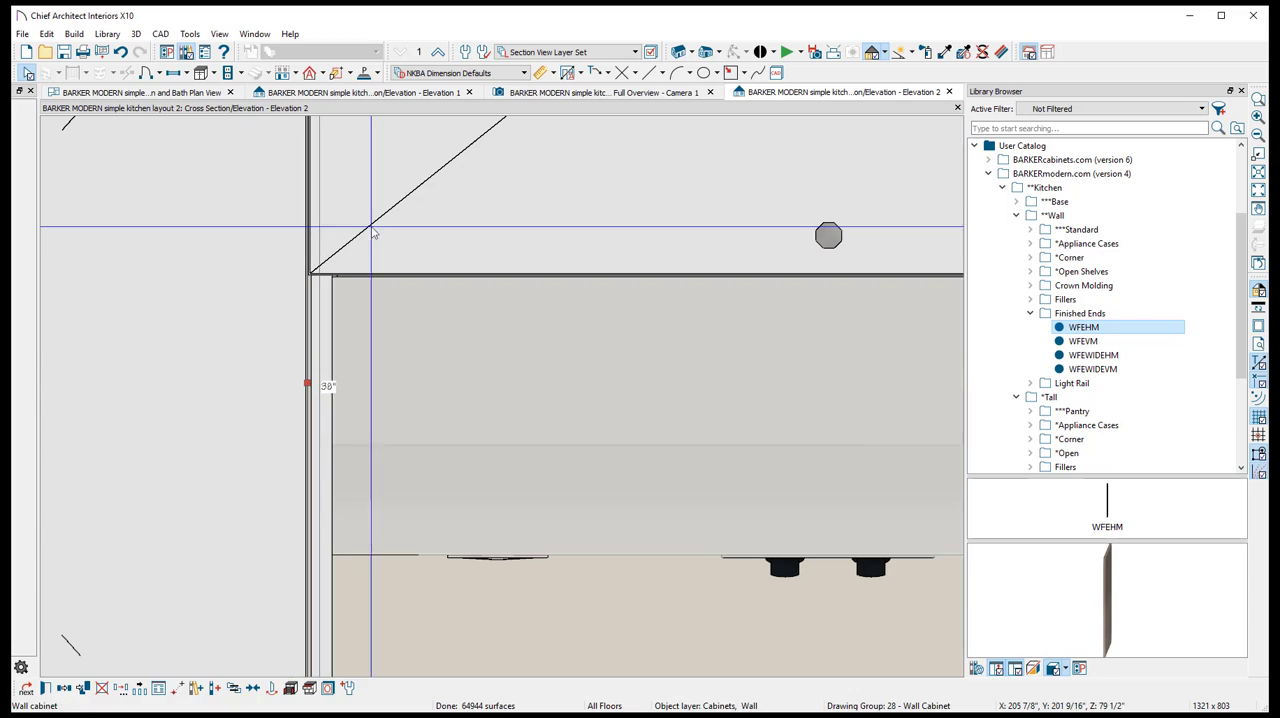
{"action": "left_click", "coordinate": [372, 275]}
{"action": "scroll", "coordinate": [371, 223], "scroll_direction": "up", "scroll_amount": 1}
{"action": "scroll", "coordinate": [388, 241], "scroll_direction": "down", "scroll_amount": 1}
{"action": "scroll", "coordinate": [388, 241], "scroll_direction": "down", "scroll_amount": 1}
{"action": "middle_click_drag", "start_coordinate": [620, 314], "coordinate": [284, 397]}
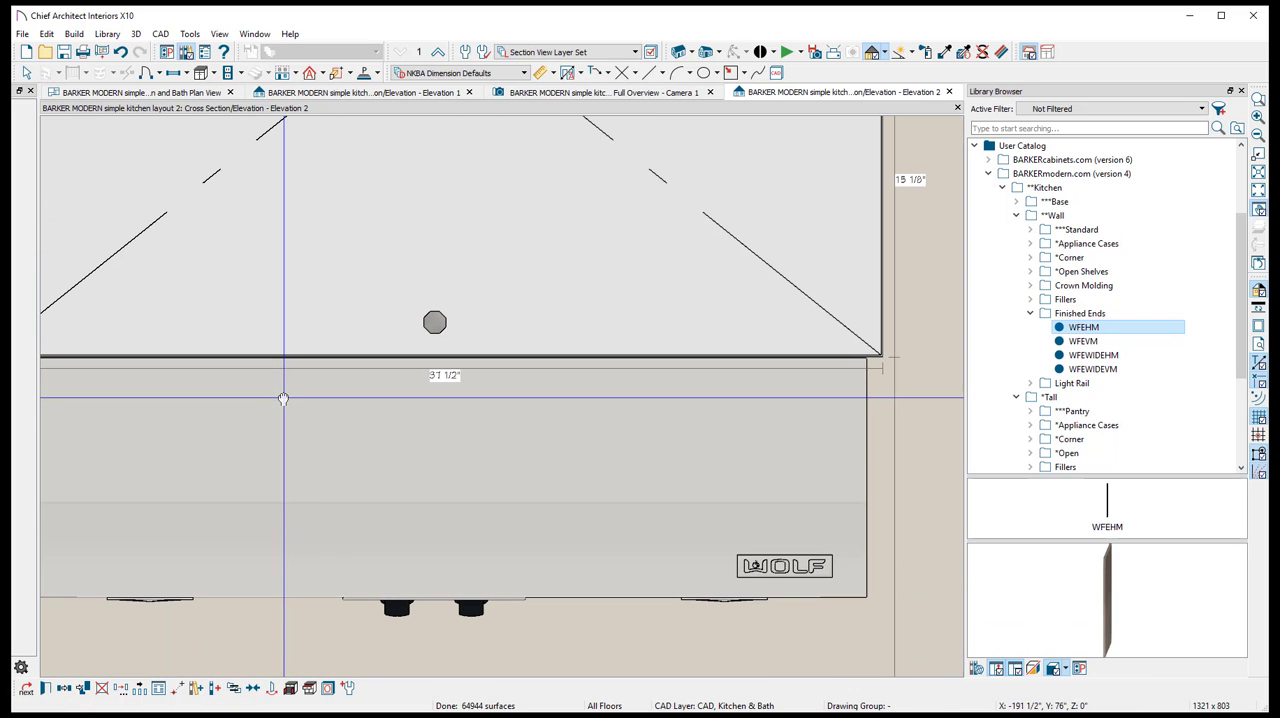
{"action": "key", "text": "Escape"}
{"action": "middle_click_drag", "start_coordinate": [903, 406], "coordinate": [641, 305]}
{"action": "left_click", "coordinate": [738, 528]}
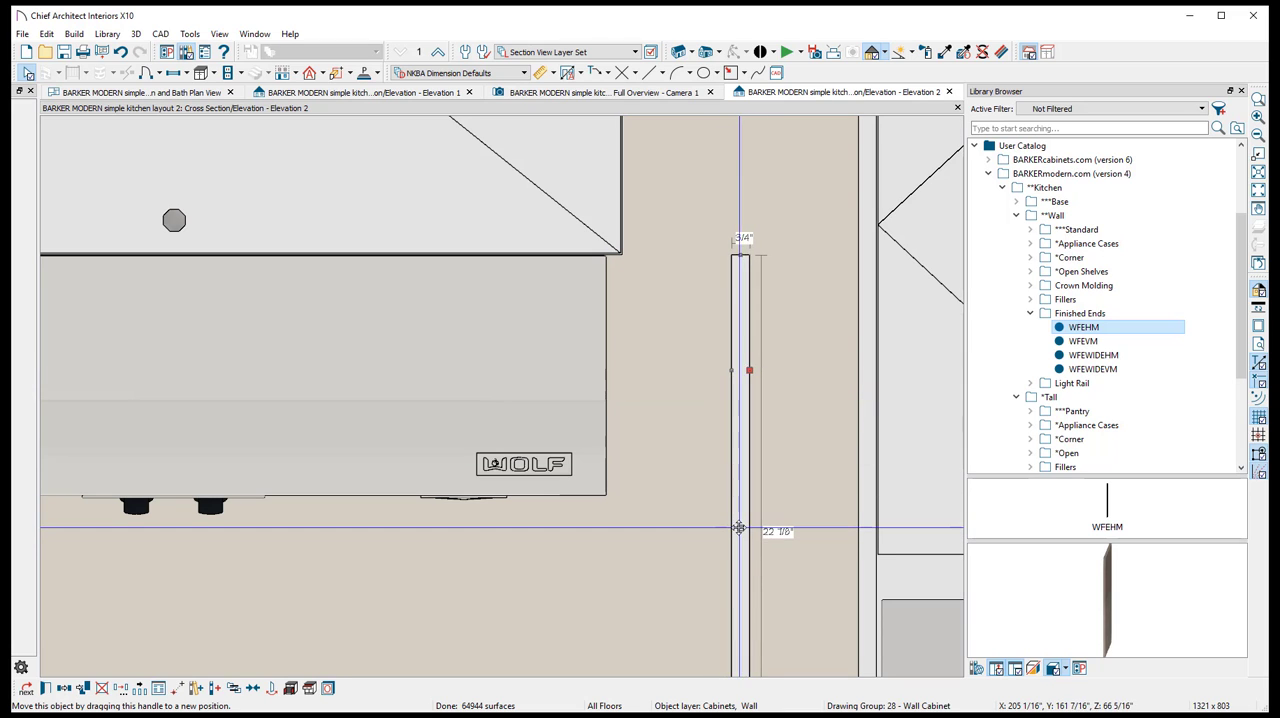
{"action": "left_click_drag", "start_coordinate": [738, 528], "coordinate": [600, 519]}
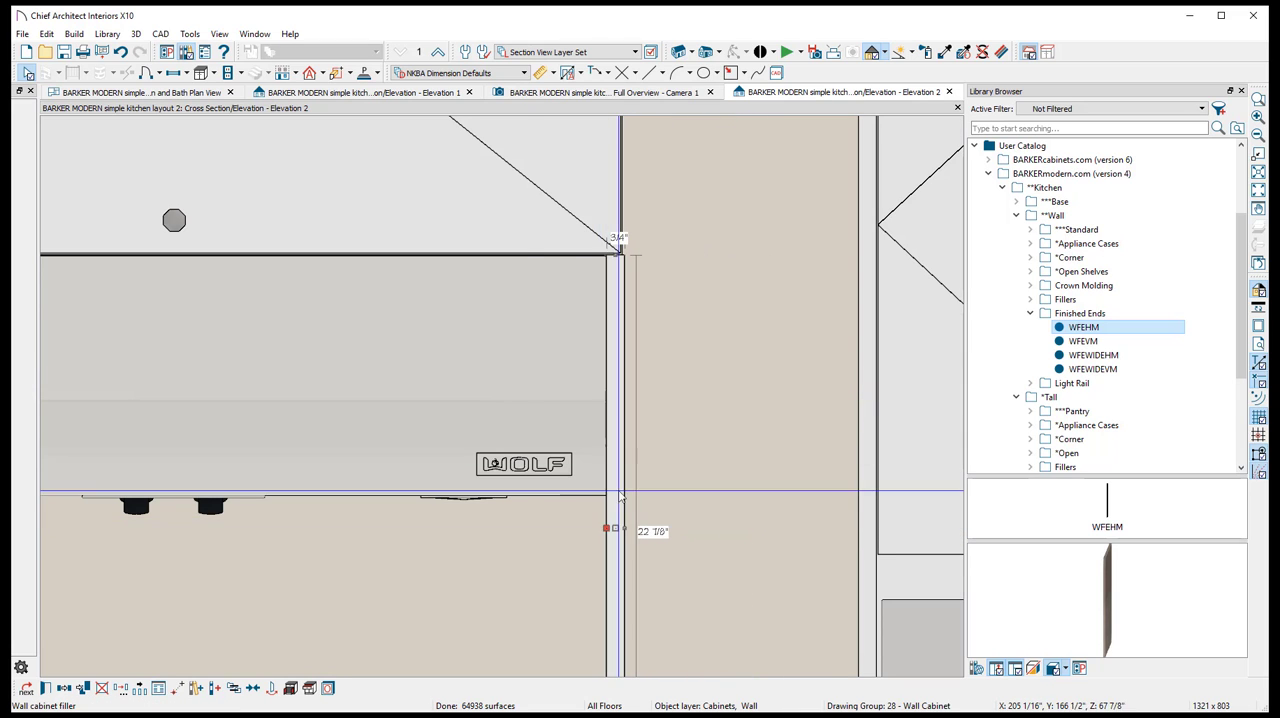
- Shift the flip-up cabinet slightly sideways so its edges line up with the outer faces of both finished ends
{"action": "scroll", "coordinate": [350, 460], "scroll_direction": "down", "scroll_amount": 3}
{"action": "key", "text": "Escape"}
{"action": "left_click", "coordinate": [392, 238]}
{"action": "scroll", "coordinate": [455, 328], "scroll_direction": "up", "scroll_amount": 2}
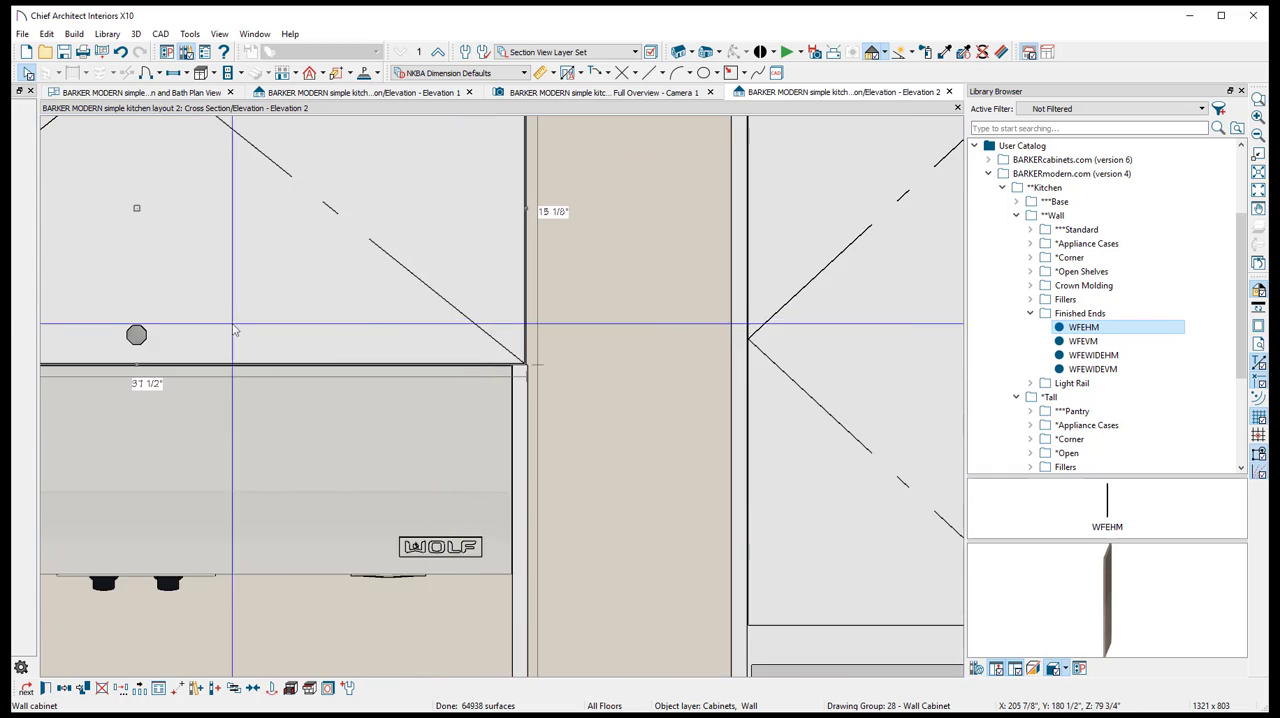
{"action": "scroll", "coordinate": [220, 321], "scroll_direction": "down", "scroll_amount": 3}
{"action": "key", "text": "Escape"}
{"action": "middle_click_drag", "start_coordinate": [206, 480], "coordinate": [554, 323]}
{"action": "right_click", "coordinate": [345, 243]}
{"action": "left_click", "coordinate": [470, 452]}
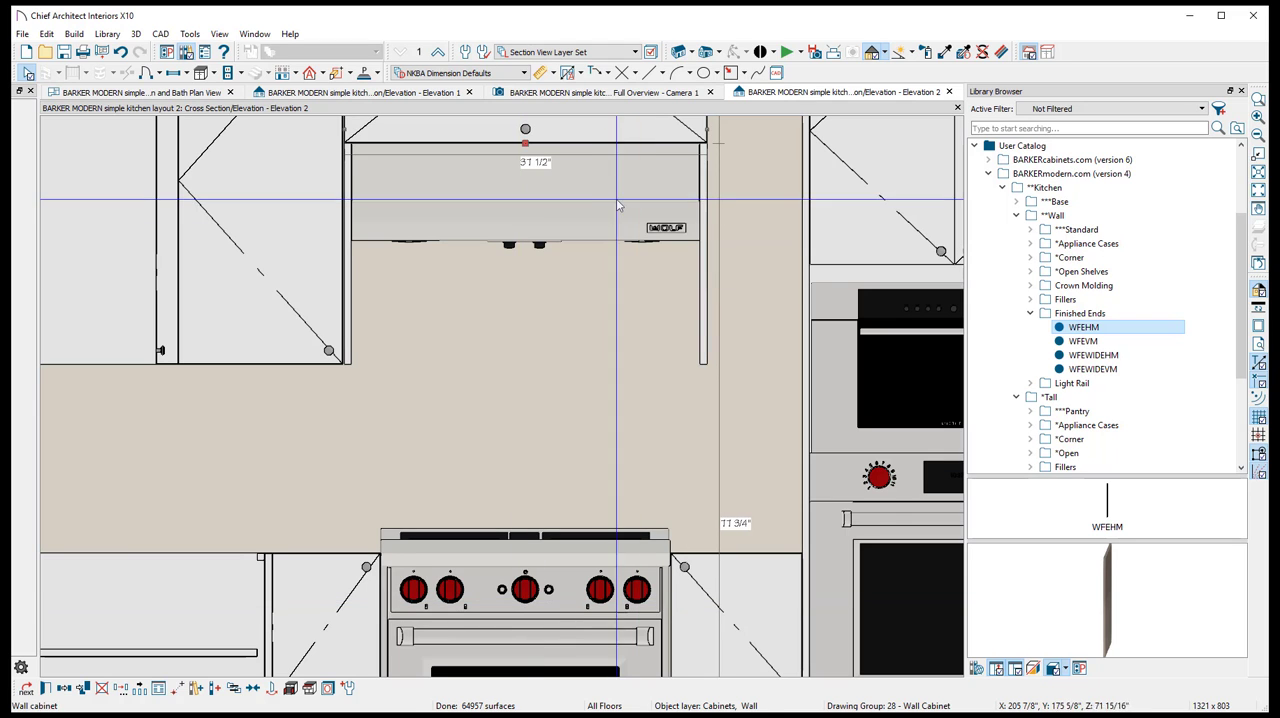
- Widen the corner-side wall cabinet to 32 1/4 inches so it meets the flip-up cabinet and finished end
{"action": "scroll", "coordinate": [557, 220], "scroll_direction": "down", "scroll_amount": 1}
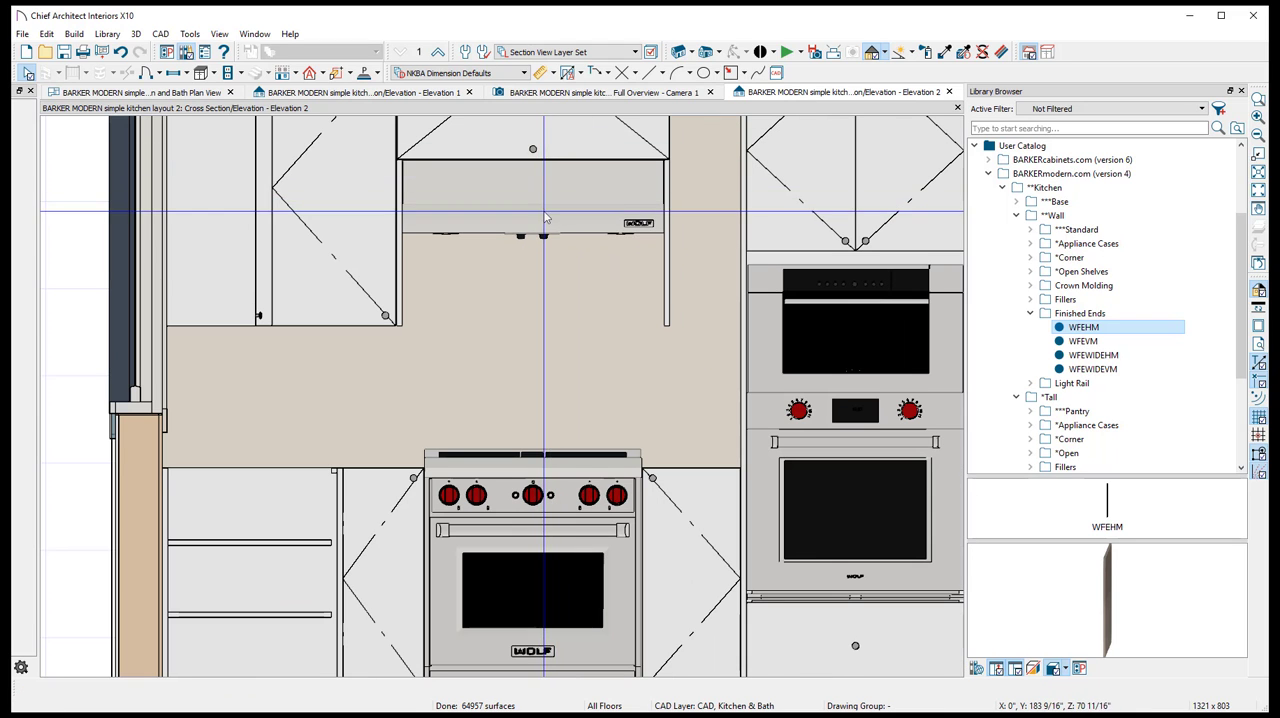
{"action": "middle_click_drag", "start_coordinate": [544, 215], "coordinate": [530, 364]}
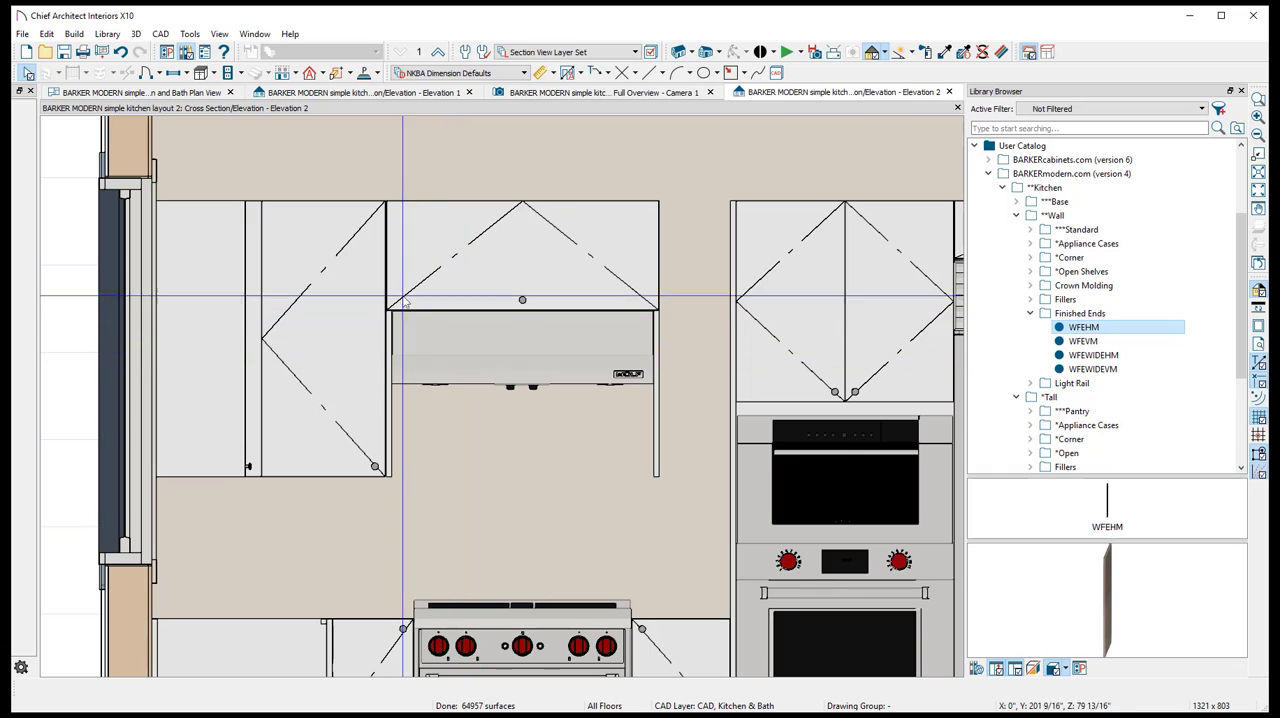
{"action": "left_click", "coordinate": [389, 345]}
{"action": "scroll", "coordinate": [389, 345], "scroll_direction": "up", "scroll_amount": 2}
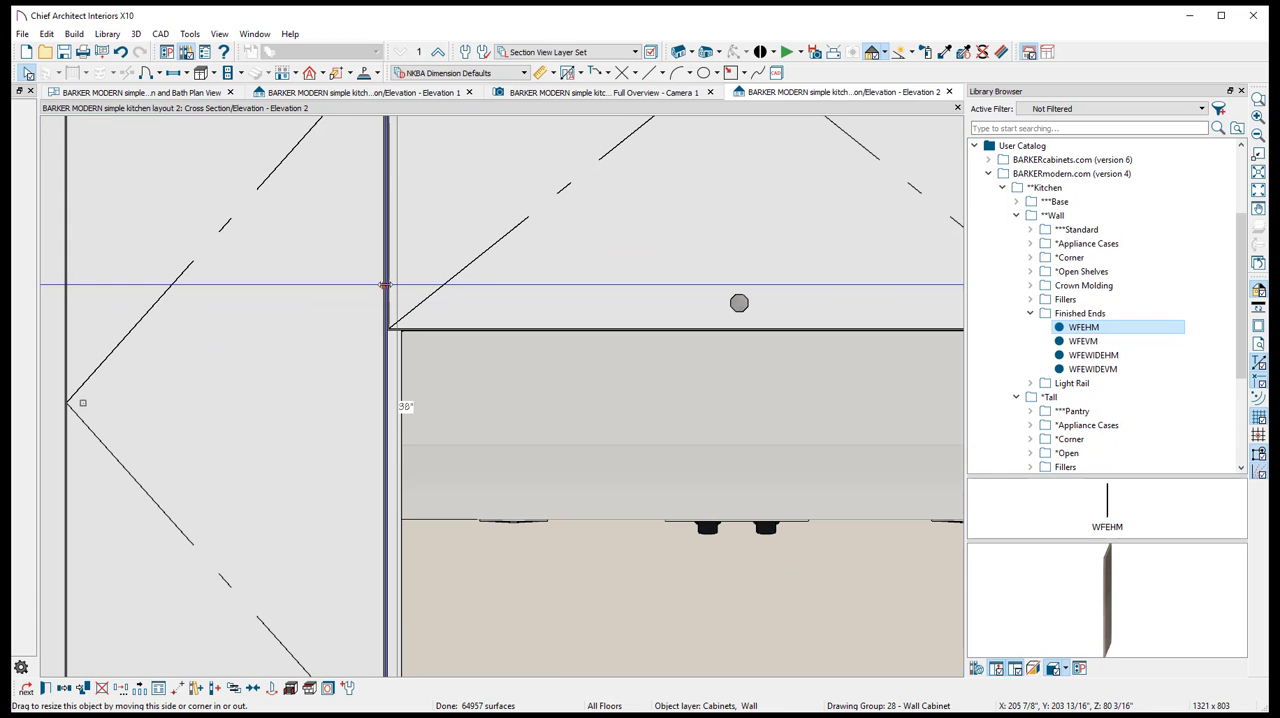
{"action": "scroll", "coordinate": [397, 284], "scroll_direction": "down", "scroll_amount": 3}
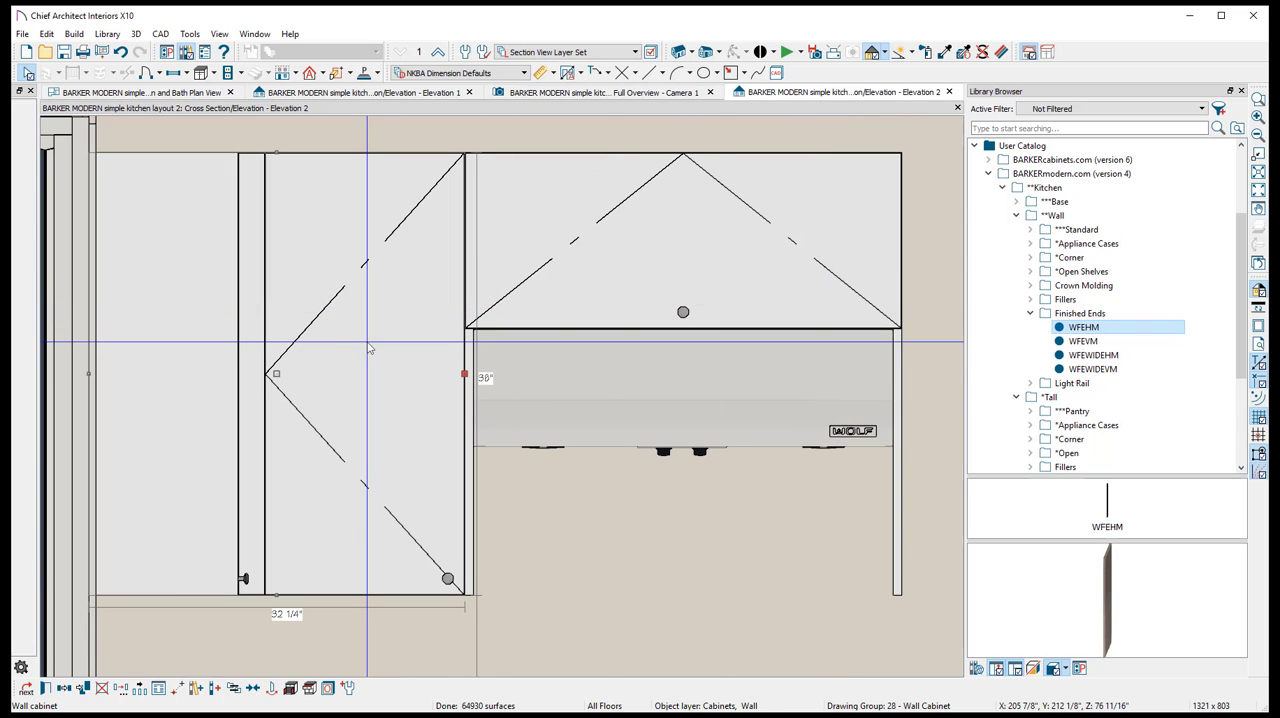
- Copy the corner-side wall cabinet into the gap between the hood's finished end and the oven cabinet, and resize it to 10 3/4 inches wide
{"action": "middle_click_drag", "start_coordinate": [717, 446], "coordinate": [376, 402]}
{"action": "scroll", "coordinate": [385, 400], "scroll_direction": "up", "scroll_amount": 1}
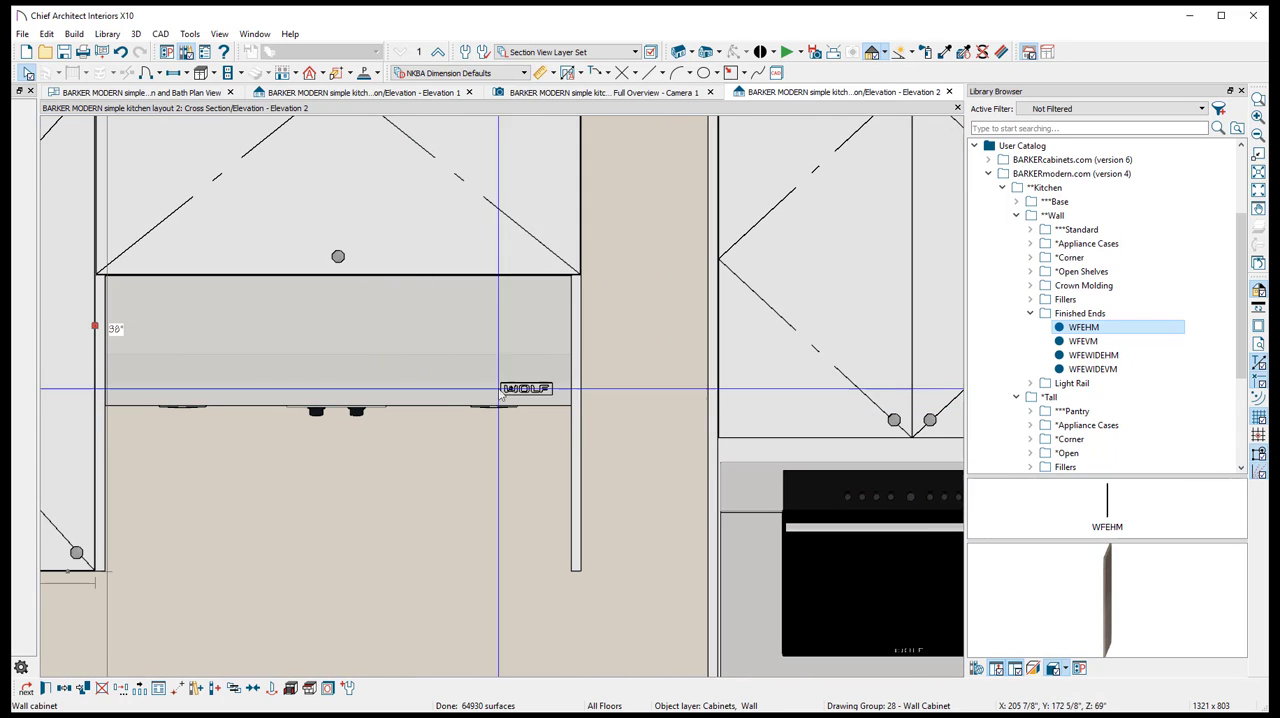
{"action": "left_click", "coordinate": [631, 432]}
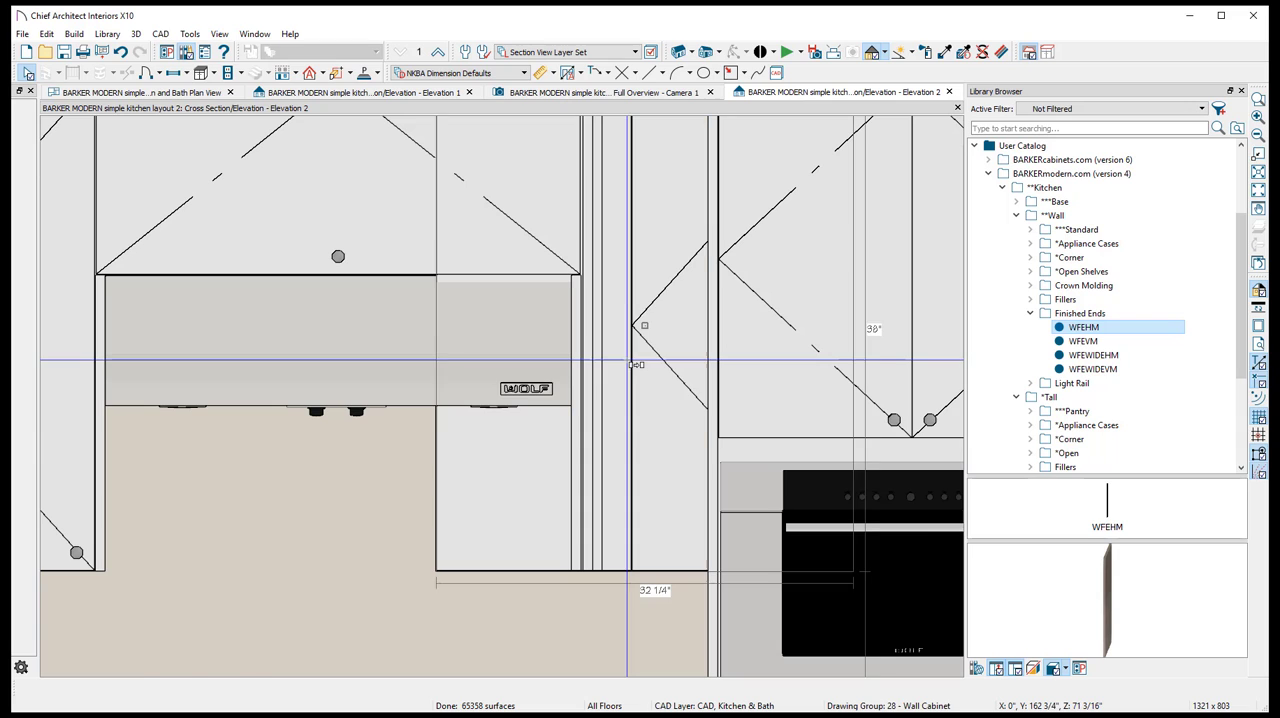
{"action": "left_click", "coordinate": [430, 330]}
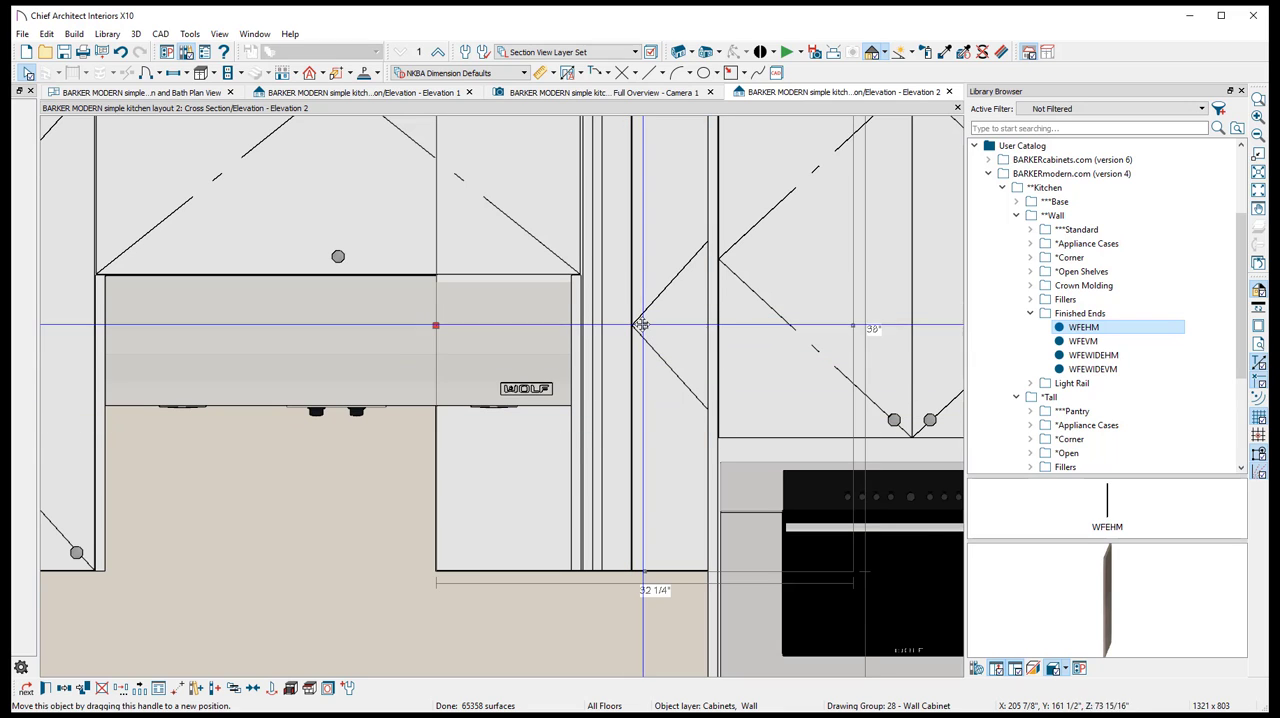
{"action": "left_click_drag", "start_coordinate": [432, 328], "coordinate": [581, 326]}
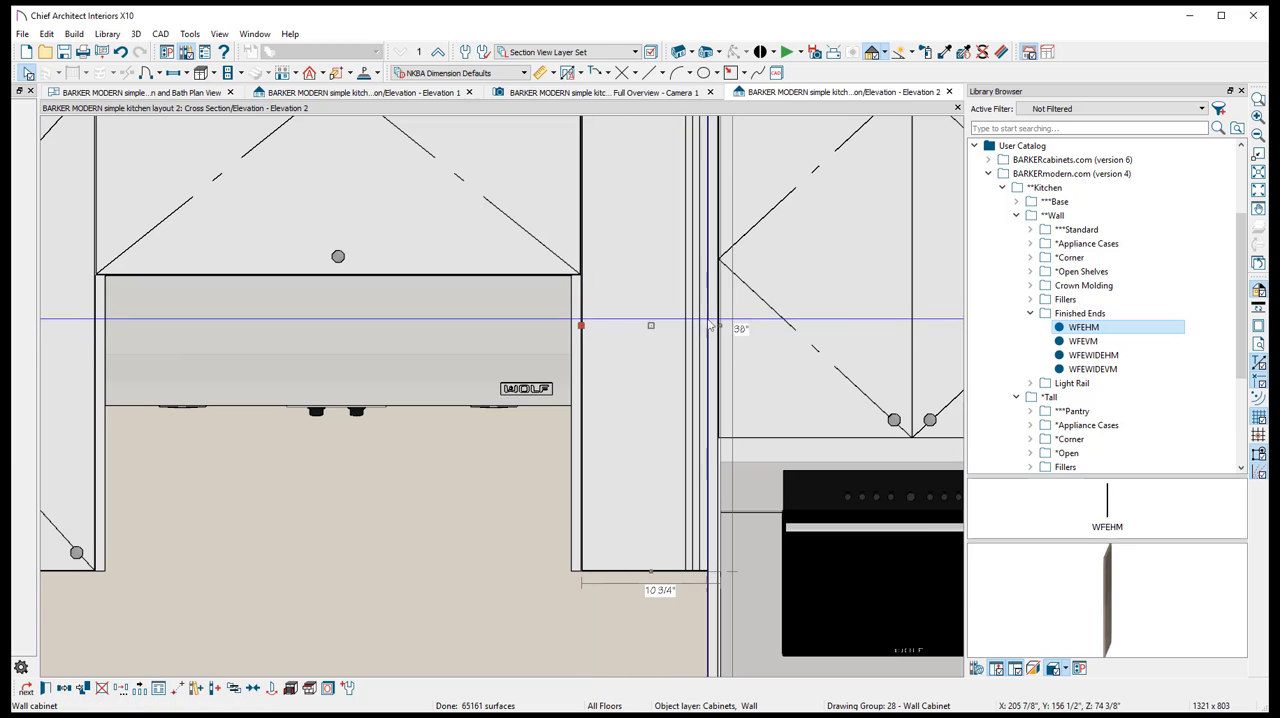
- Remove the copied 10 3/4-inch cabinet beside the hood and place a standard W1DM wall cabinet from the Barker Modern catalog there
{"action": "double_click", "coordinate": [654, 346]}
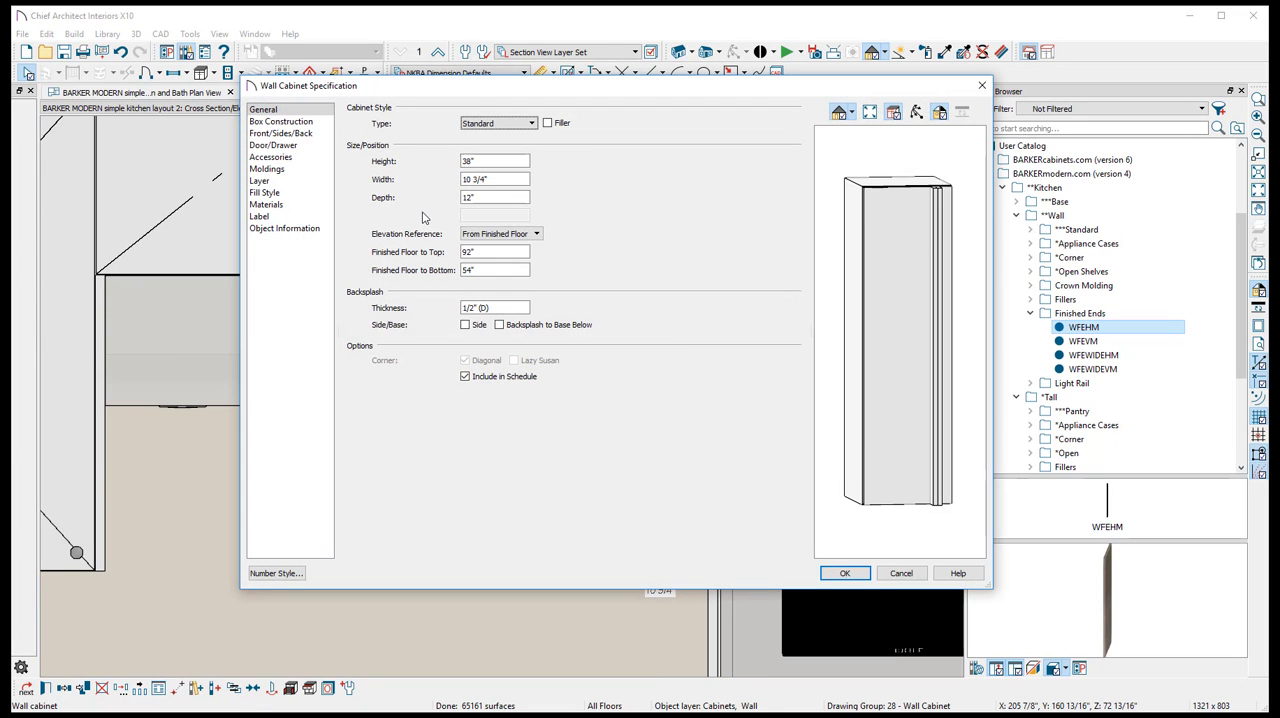
{"action": "left_click", "coordinate": [904, 573]}
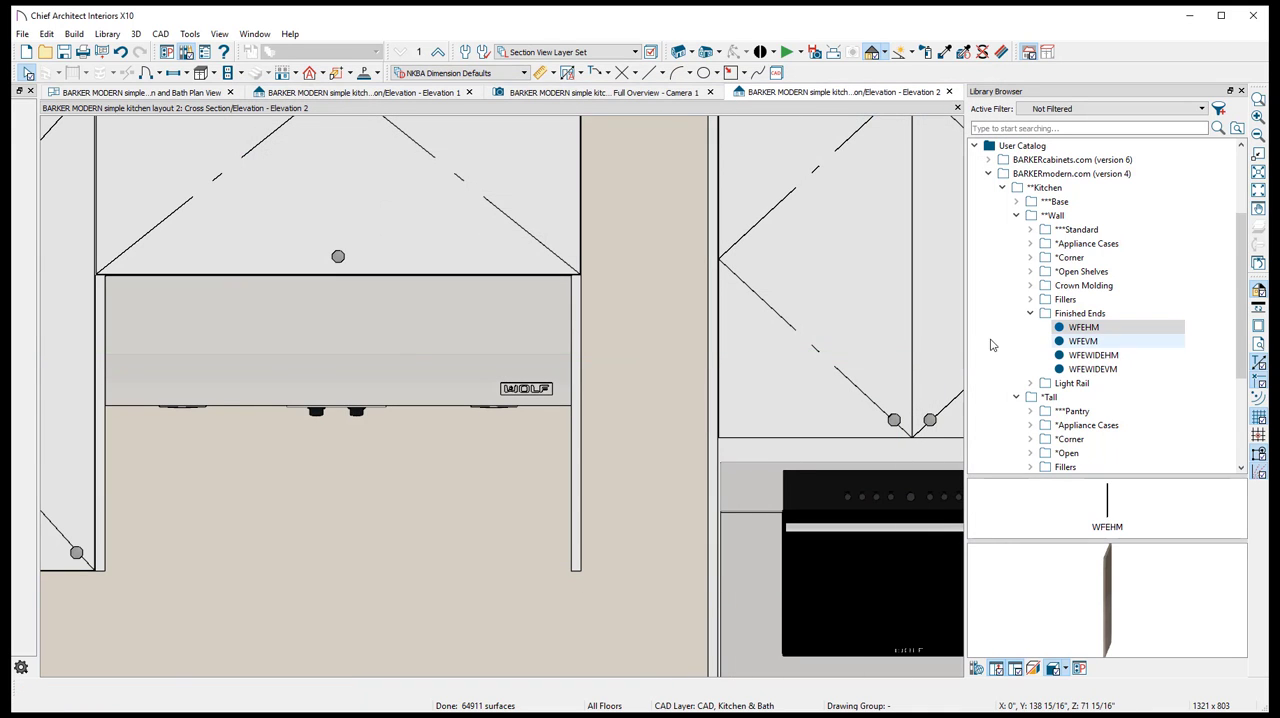
{"action": "left_click", "coordinate": [1031, 300]}
{"action": "double_click", "coordinate": [1062, 229]}
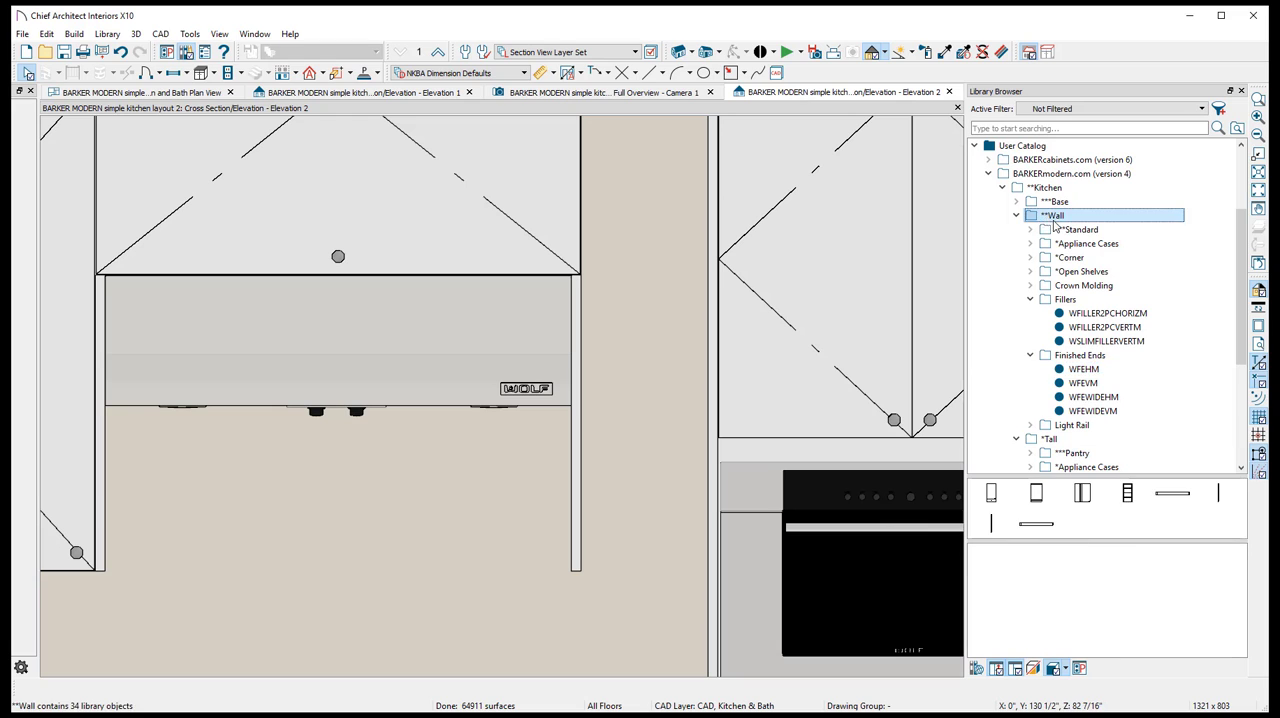
{"action": "left_click", "coordinate": [1082, 285]}
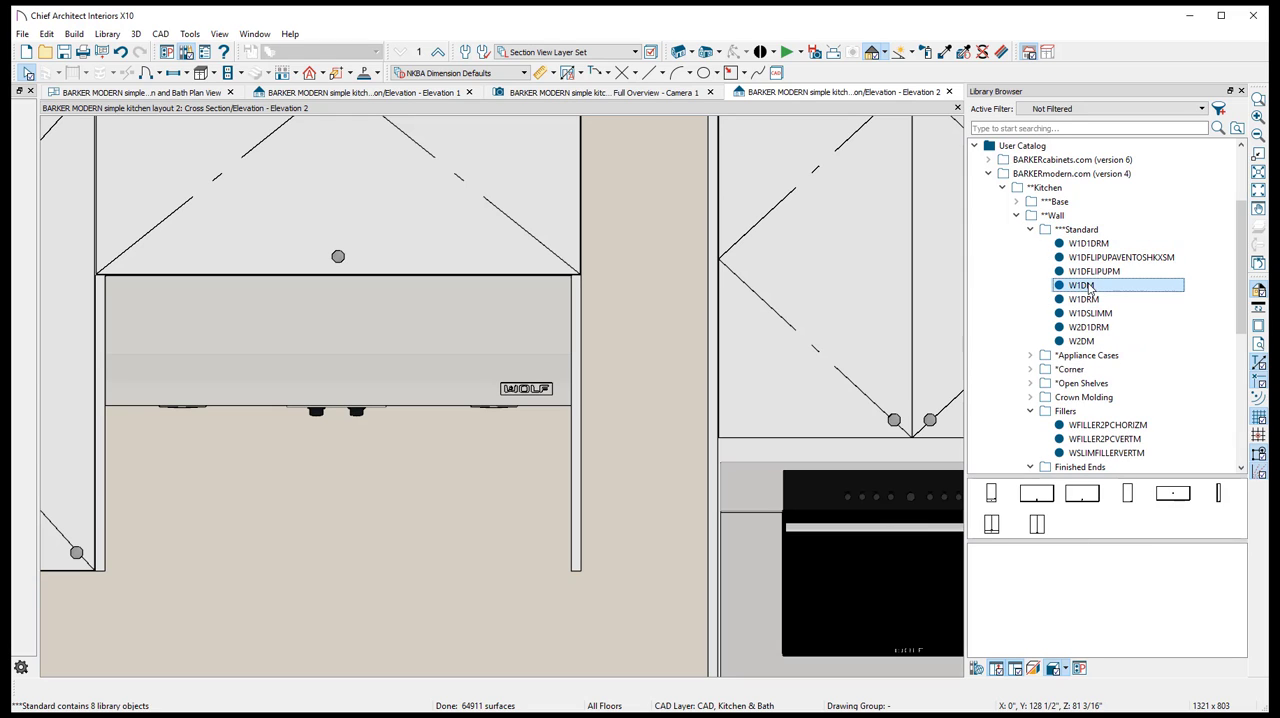
{"action": "left_click", "coordinate": [673, 347]}
{"action": "left_click", "coordinate": [711, 397]}
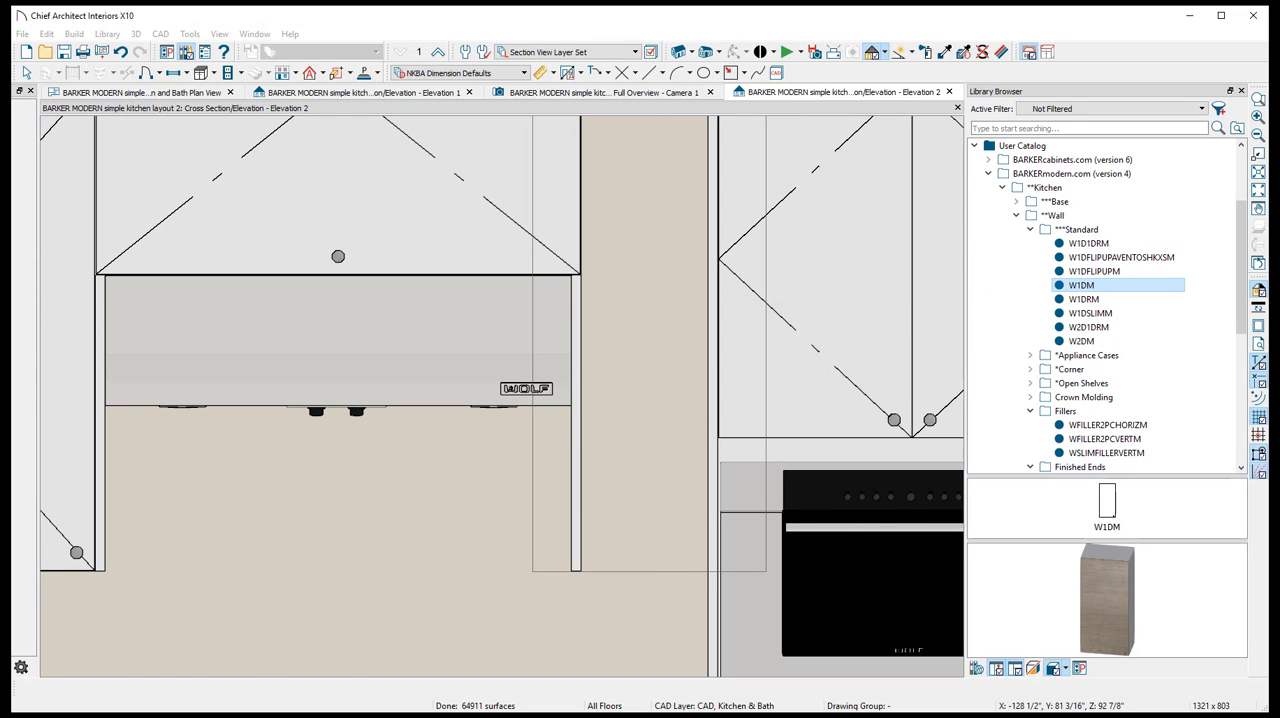
- Resize the W1DM cabinet to 9 5/8 inches wide so it fills the gap between the hood's finished end and the oven cabinet
{"action": "left_click_drag", "start_coordinate": [535, 333], "coordinate": [590, 325]}
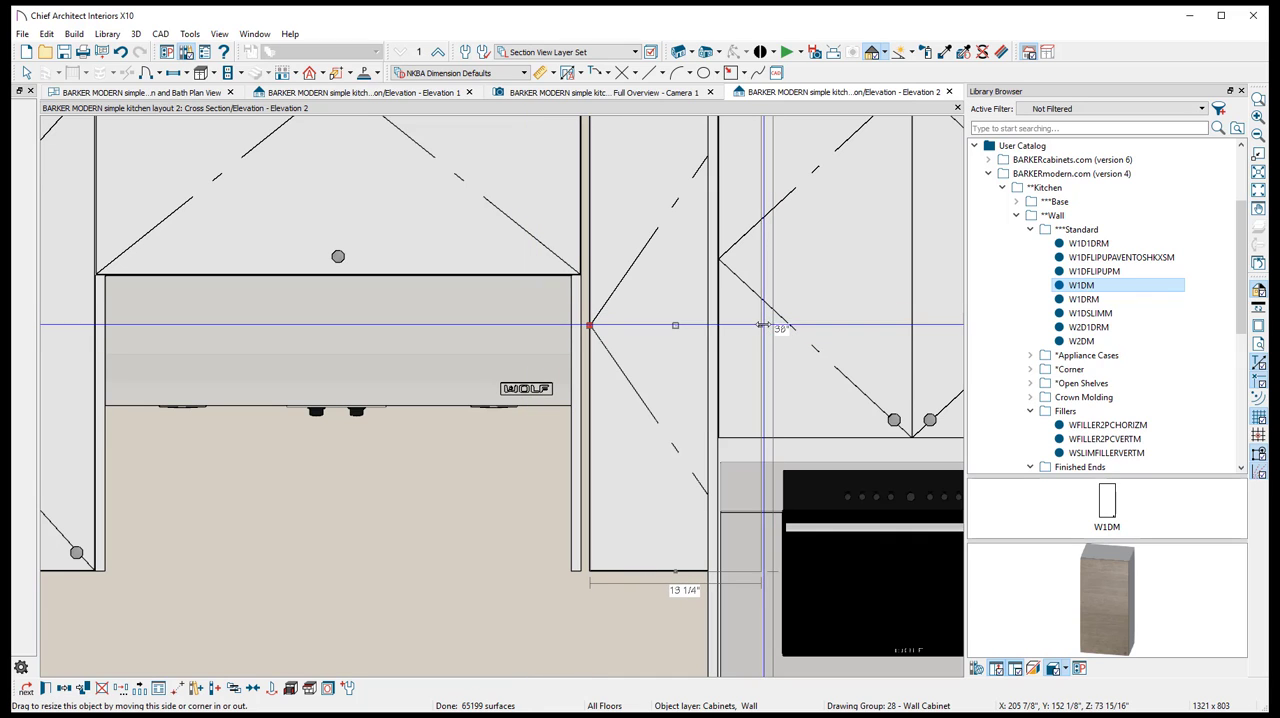
{"action": "left_click_drag", "start_coordinate": [768, 327], "coordinate": [707, 326]}
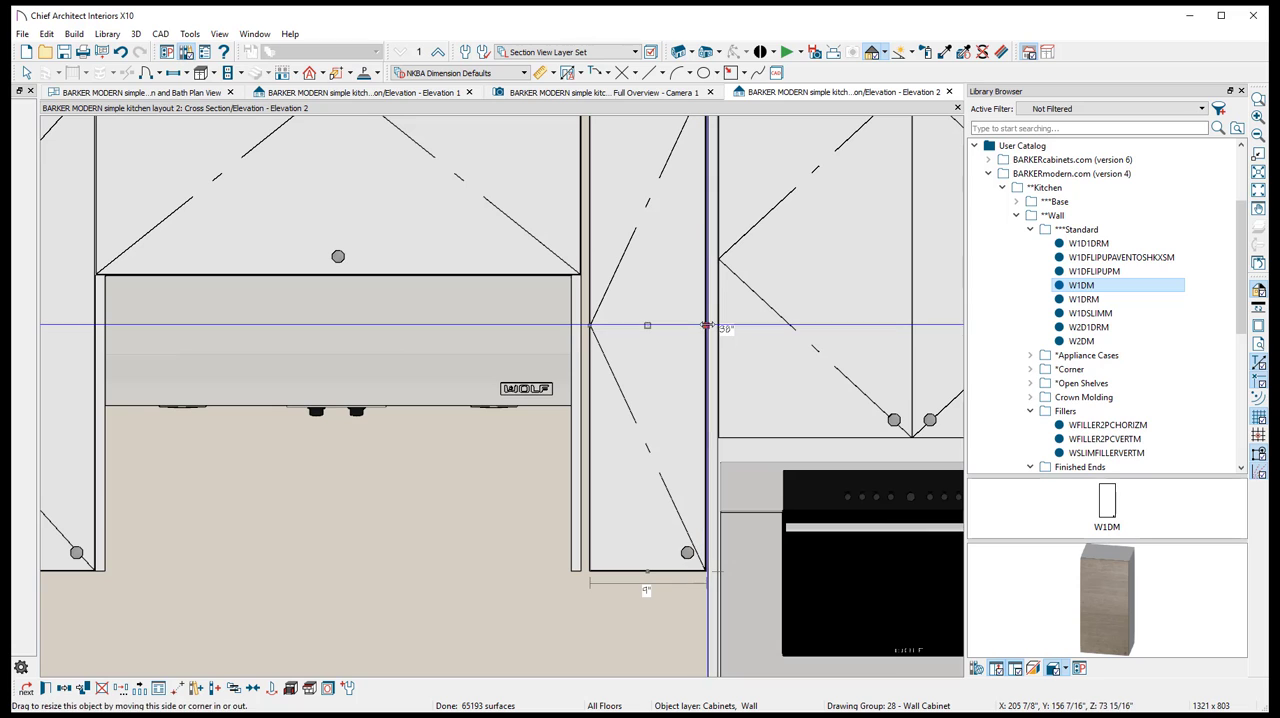
{"action": "left_click_drag", "start_coordinate": [590, 325], "coordinate": [578, 323]}
- Change the front door item of the narrow wall cabinet beside the oven to Door - Right
{"action": "double_click", "coordinate": [597, 211]}
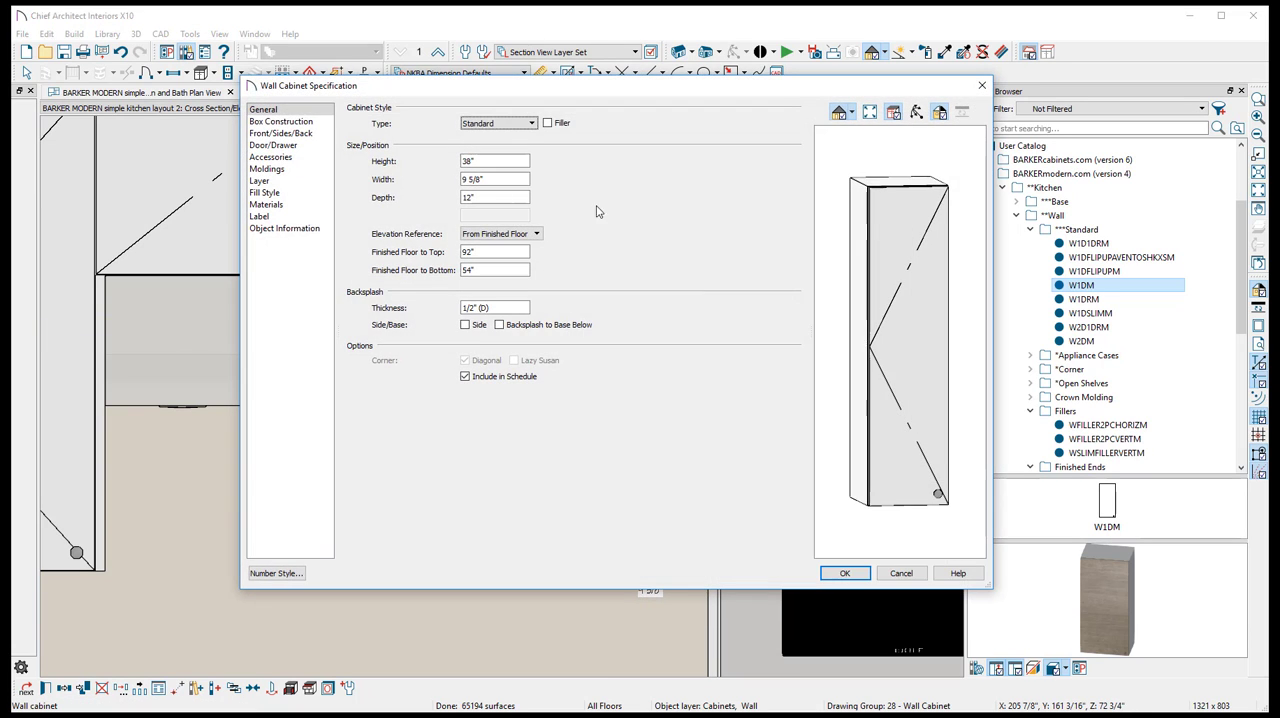
{"action": "left_click", "coordinate": [284, 134]}
{"action": "left_click", "coordinate": [483, 198]}
{"action": "left_click", "coordinate": [527, 340]}
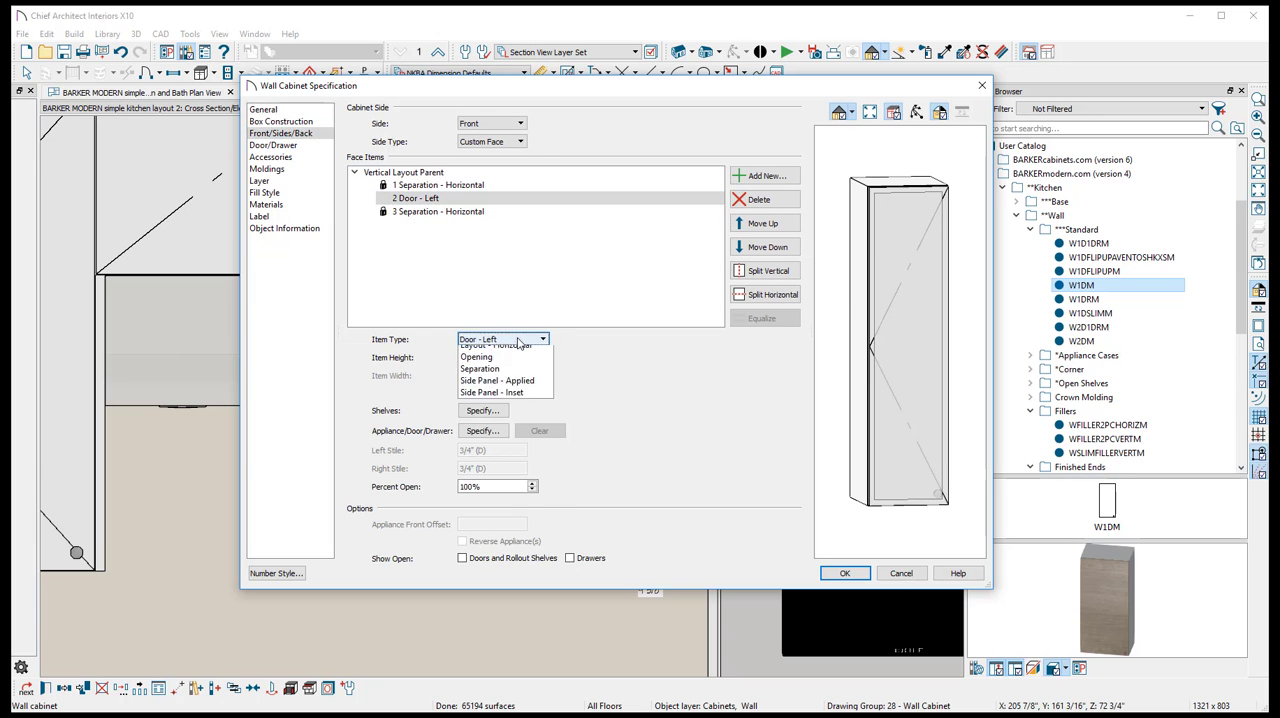
{"action": "left_click", "coordinate": [528, 470]}
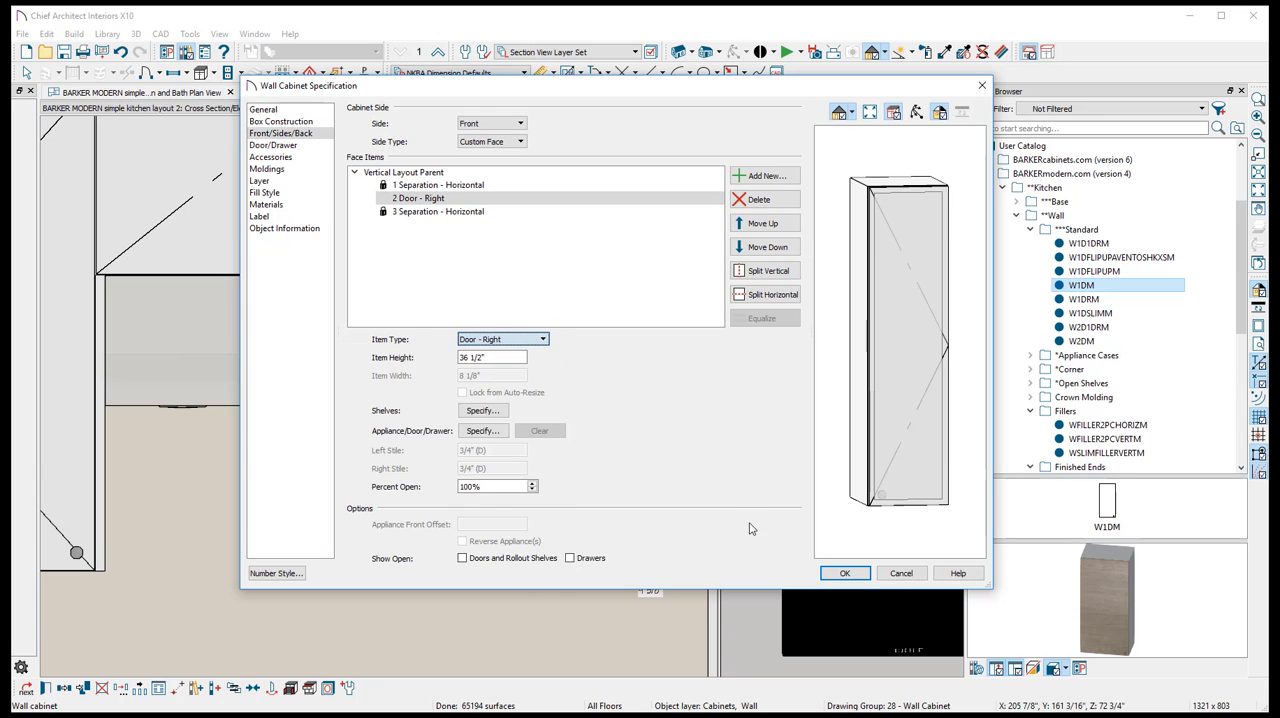
{"action": "left_click", "coordinate": [845, 573]}
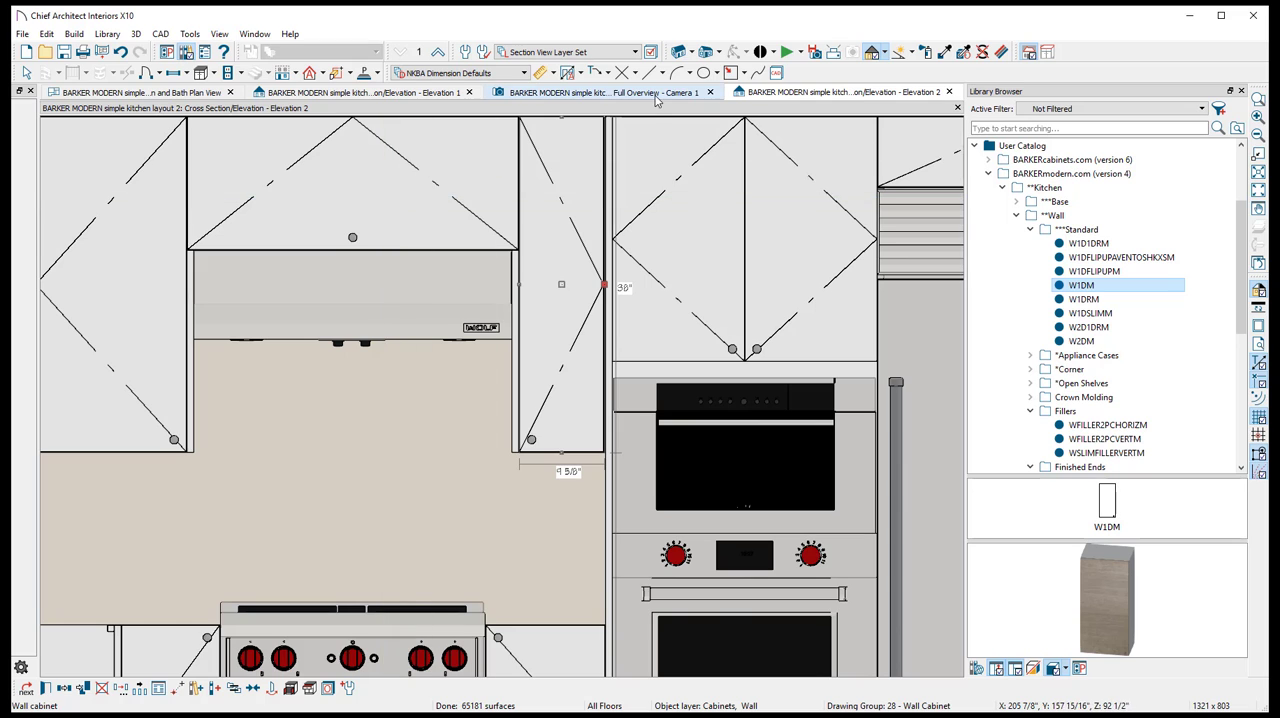
- Place the Dishwasher Drawers 3D appliance in the gap between the two base cabinets near the window, working in the perspective camera view
{"action": "left_click", "coordinate": [656, 93]}
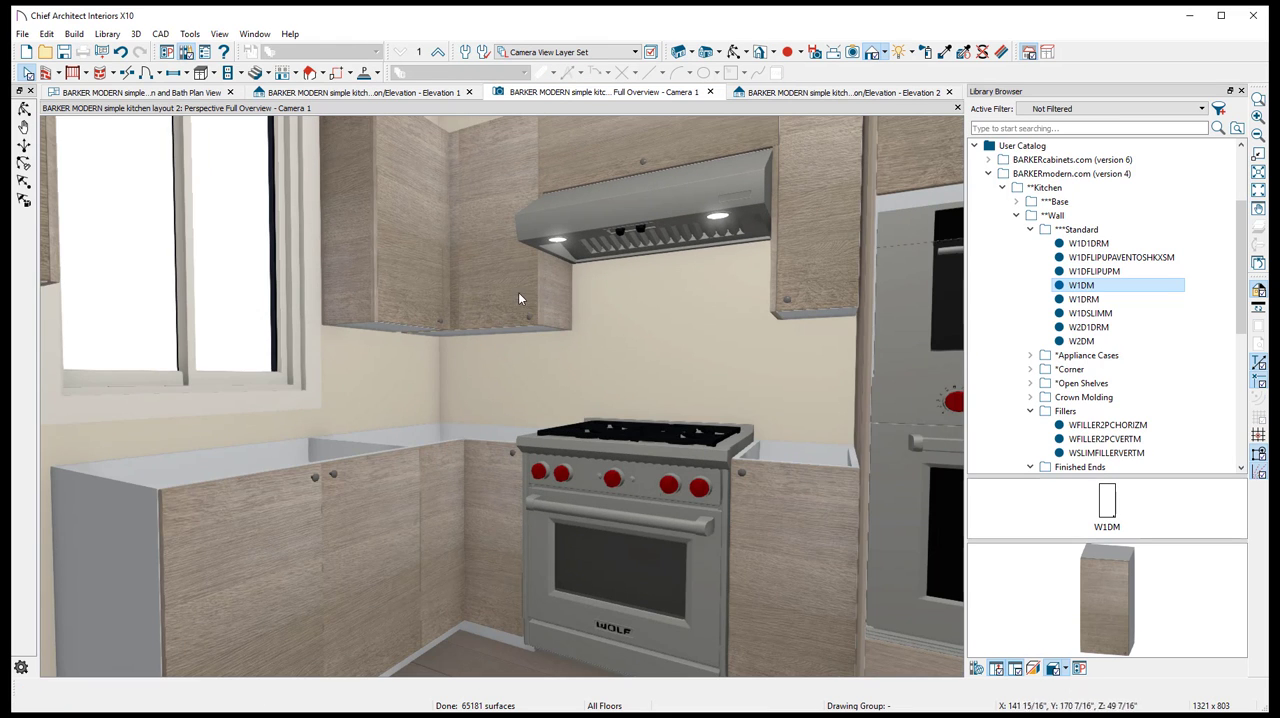
{"action": "scroll", "coordinate": [571, 260], "scroll_direction": "down", "scroll_amount": 3}
{"action": "middle_click_drag", "start_coordinate": [571, 260], "coordinate": [547, 419]}
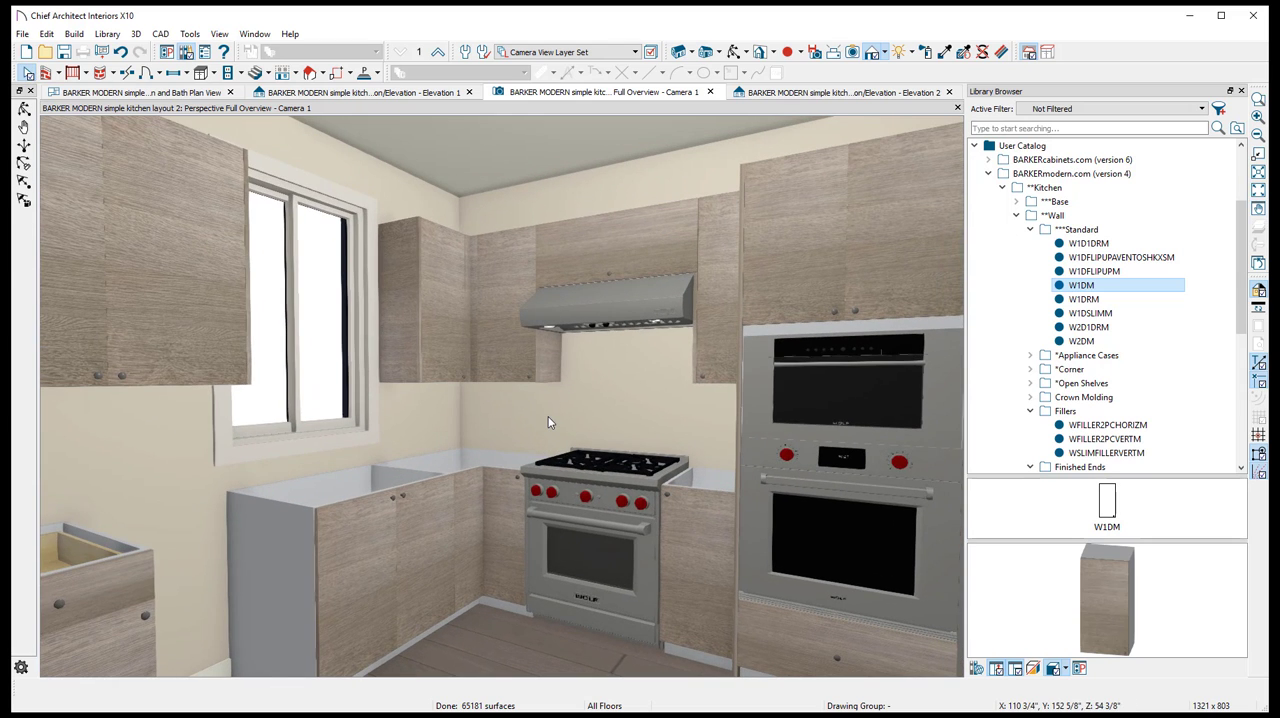
{"action": "scroll", "coordinate": [550, 414], "scroll_direction": "down", "scroll_amount": 3}
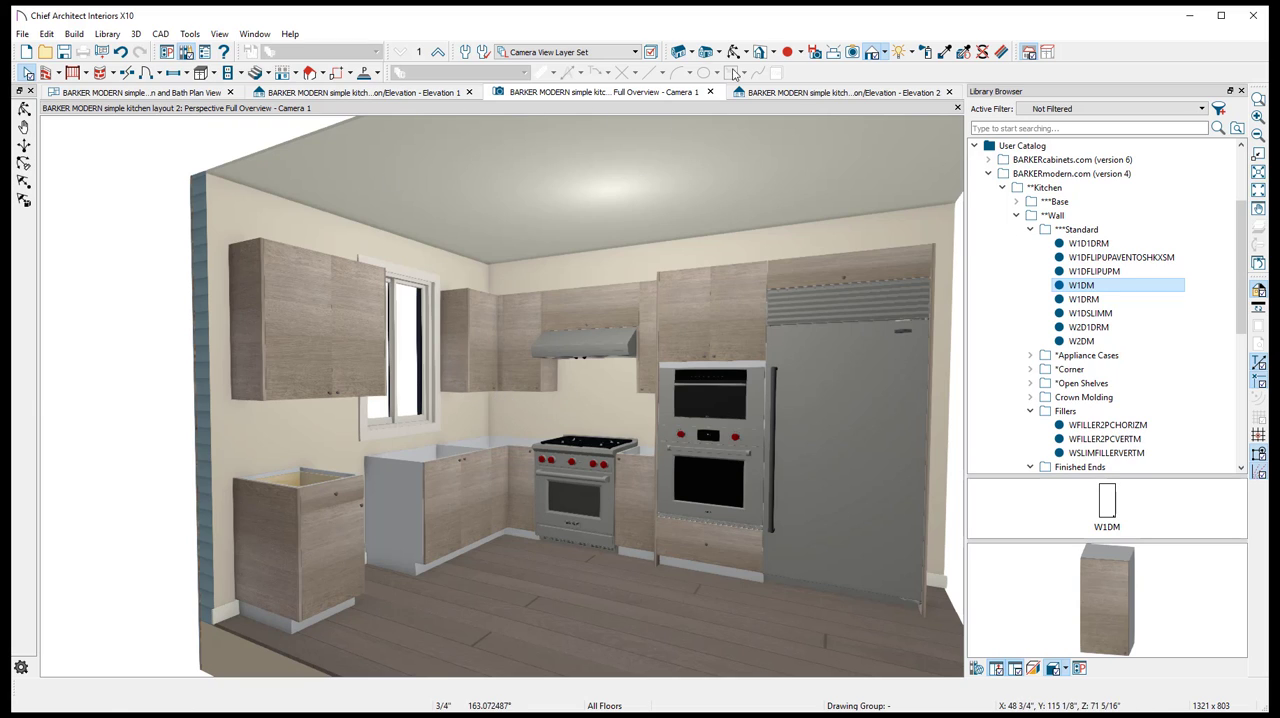
{"action": "scroll", "coordinate": [706, 270], "scroll_direction": "up", "scroll_amount": 5}
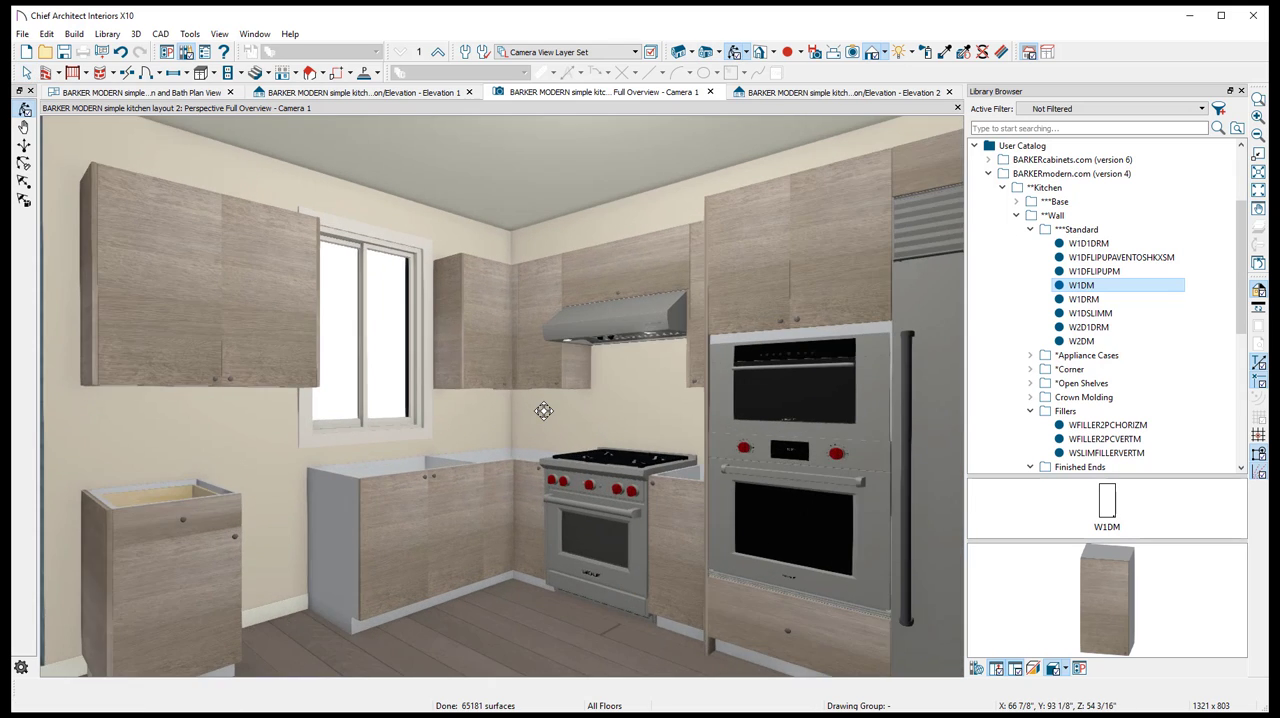
{"action": "scroll", "coordinate": [453, 446], "scroll_direction": "up", "scroll_amount": 3}
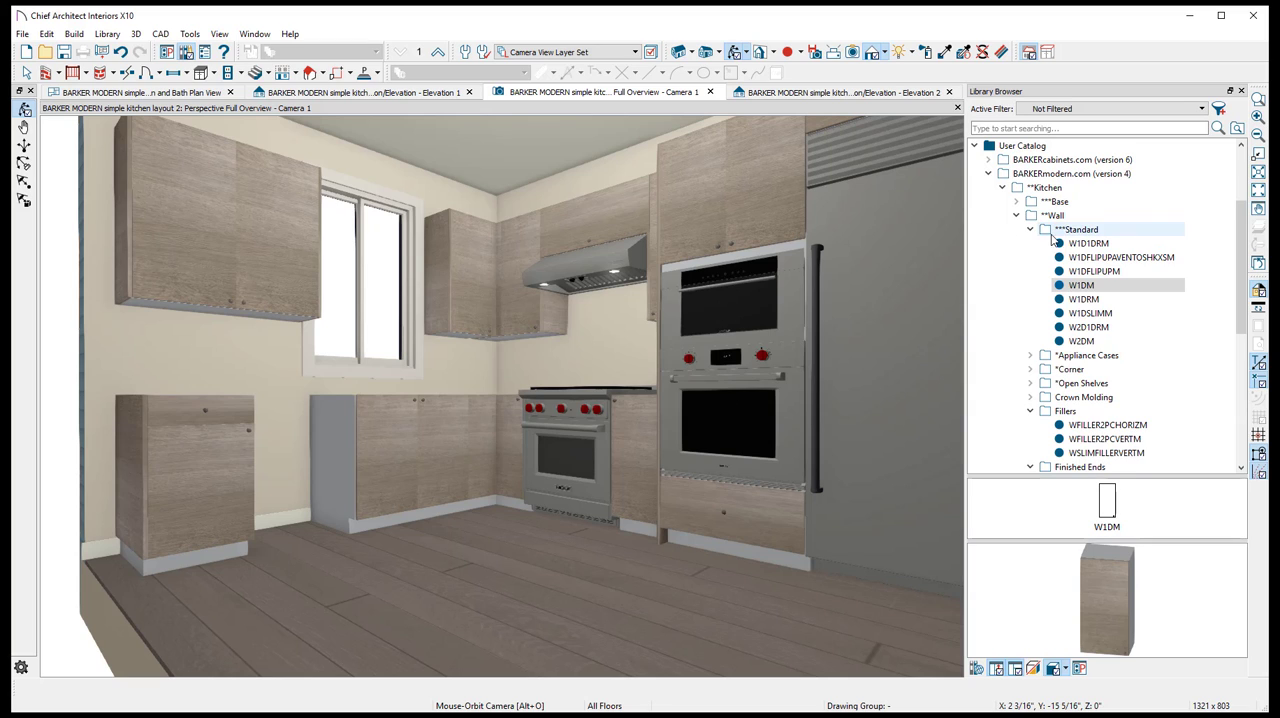
{"action": "left_click", "coordinate": [1030, 229]}
{"action": "left_click", "coordinate": [1016, 215]}
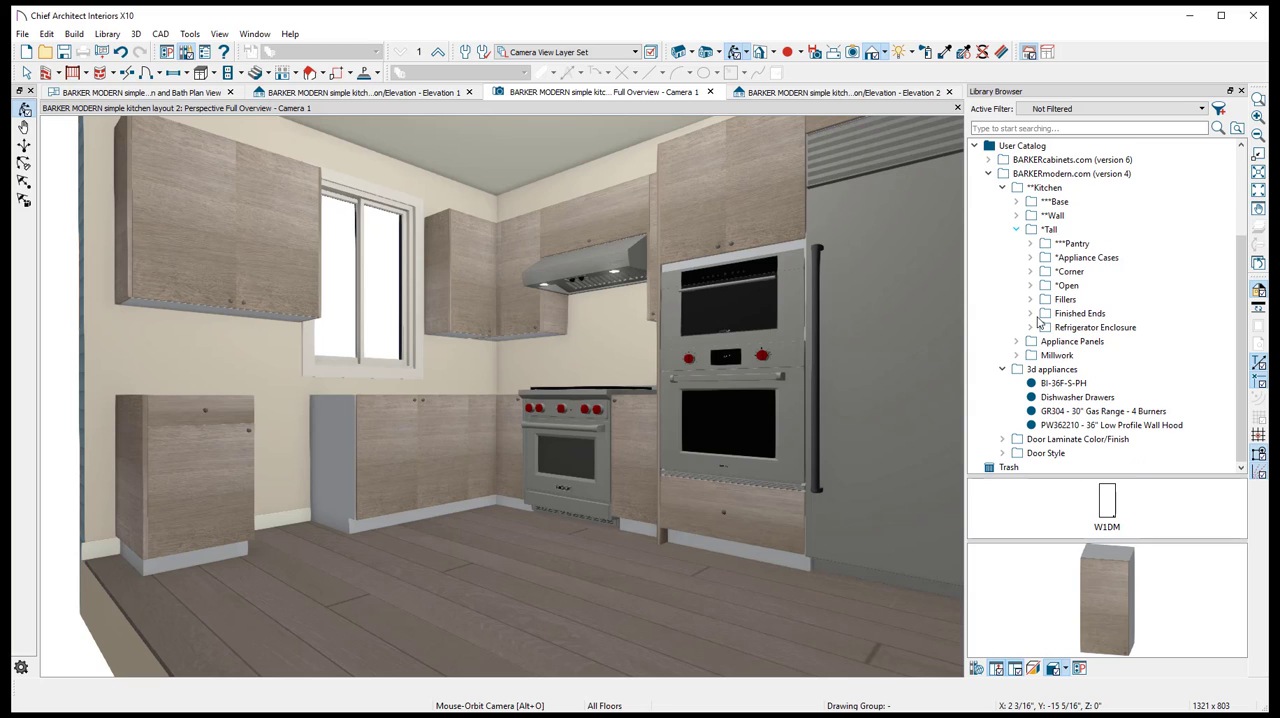
{"action": "left_click", "coordinate": [1046, 386]}
{"action": "left_click", "coordinate": [1060, 397]}
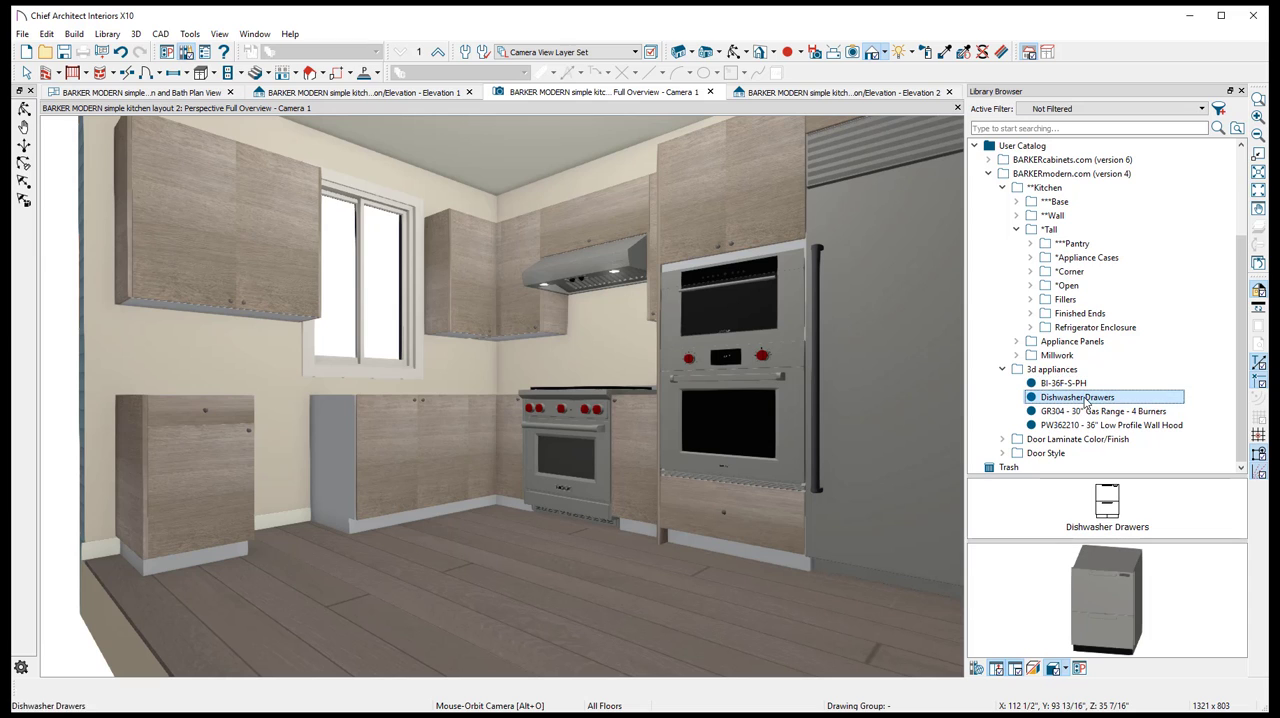
{"action": "left_click", "coordinate": [288, 457]}
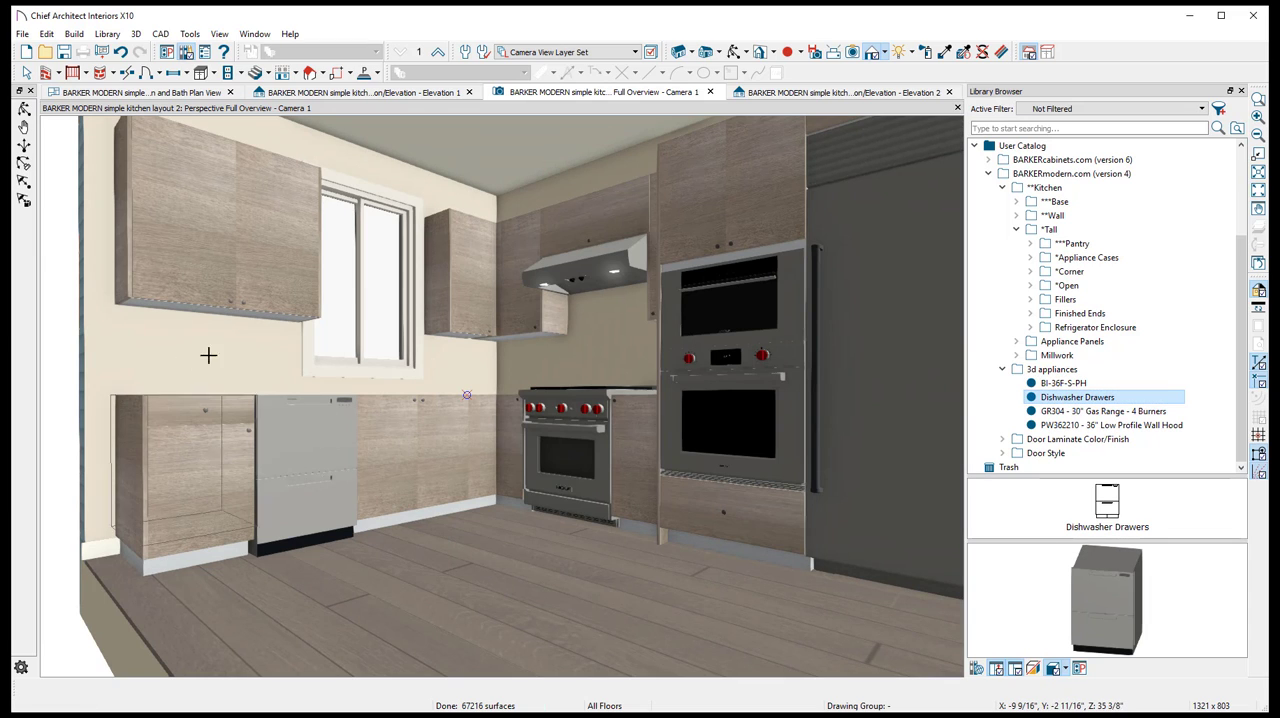
- Browse the manufacturer catalogs in the library from the plan view, looking at brands such as Kohler, Miele and Wolf Cooking
{"action": "left_click", "coordinate": [1065, 399]}
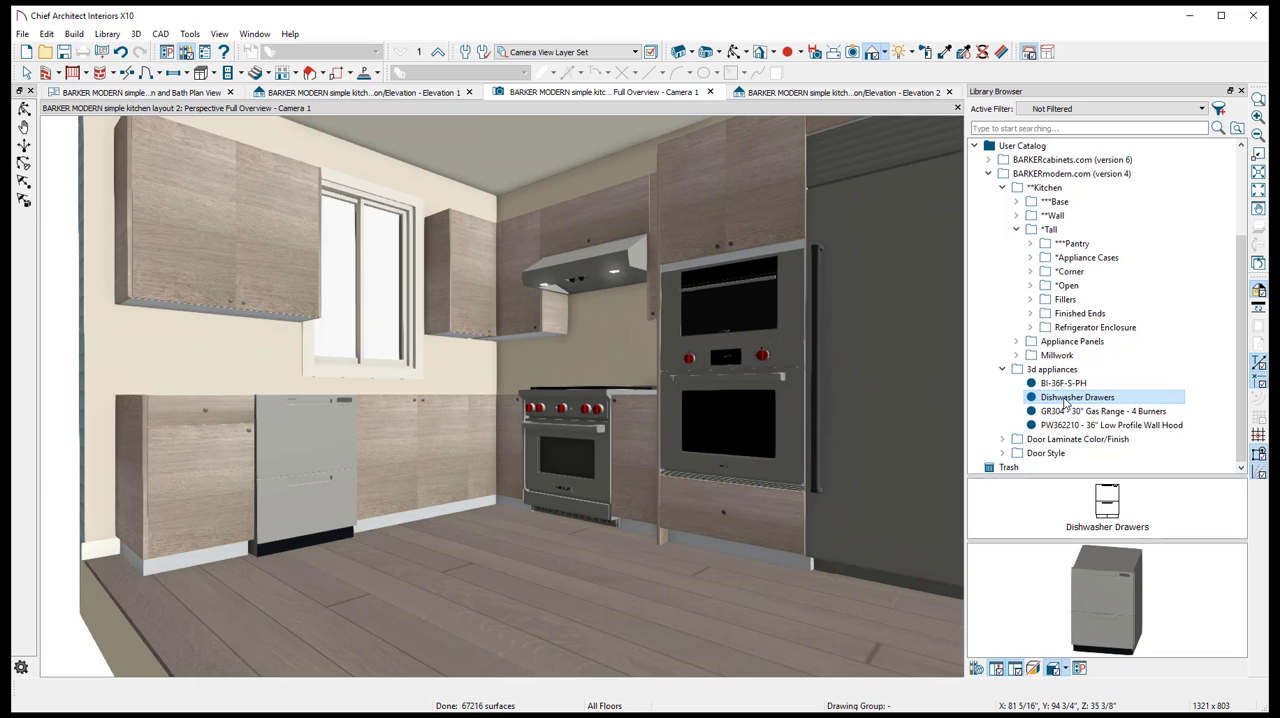
{"action": "left_click", "coordinate": [150, 92]}
{"action": "scroll", "coordinate": [732, 379], "scroll_direction": "down", "scroll_amount": 3}
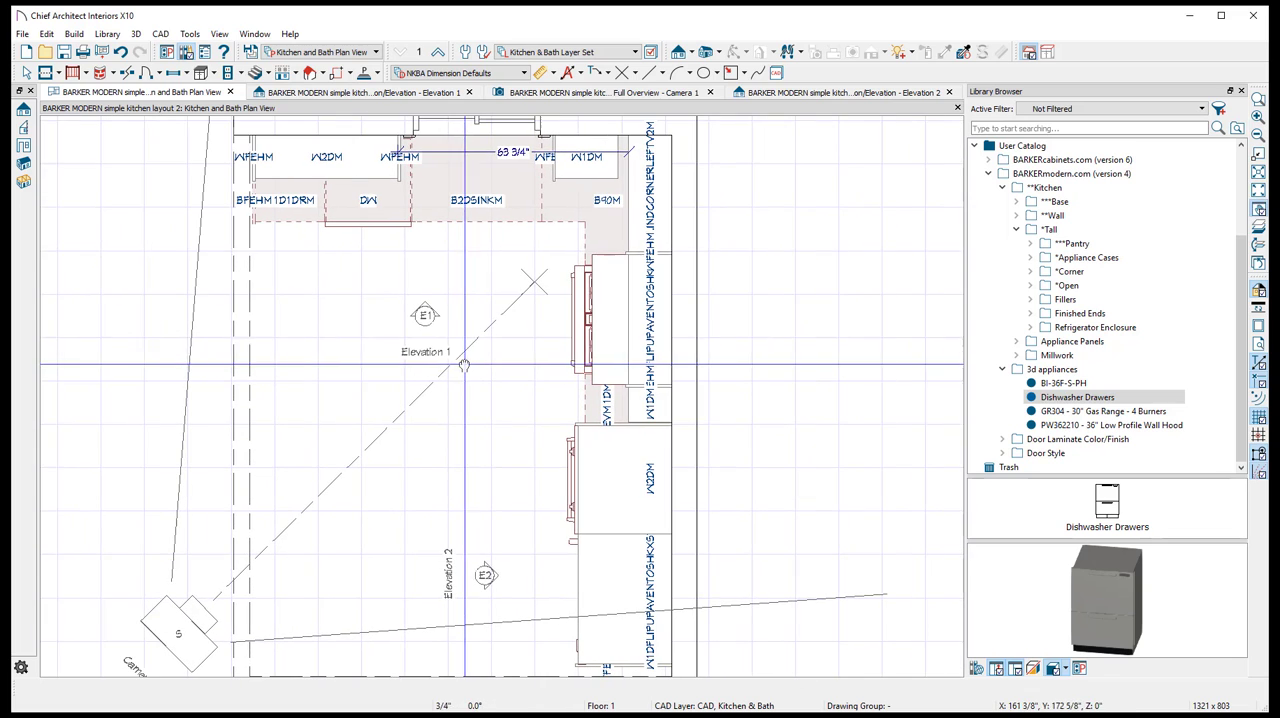
{"action": "left_click", "coordinate": [1016, 229]}
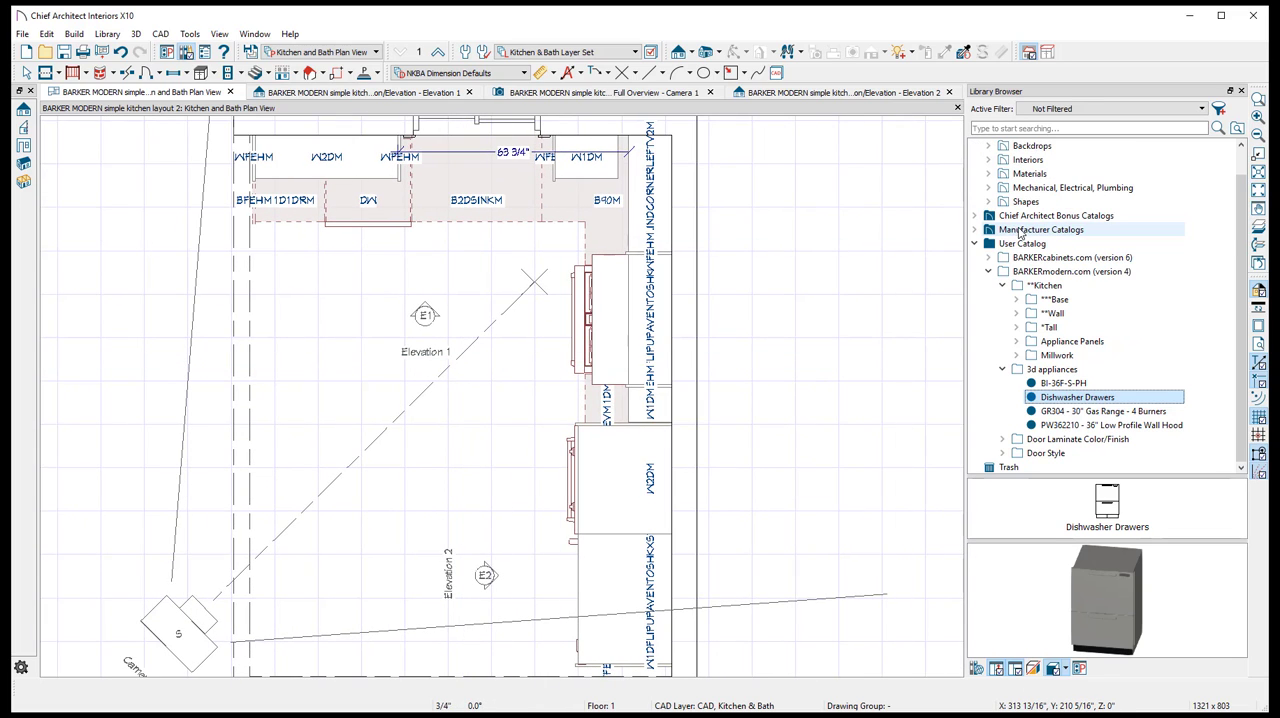
{"action": "left_click", "coordinate": [1003, 285]}
{"action": "double_click", "coordinate": [1045, 257]}
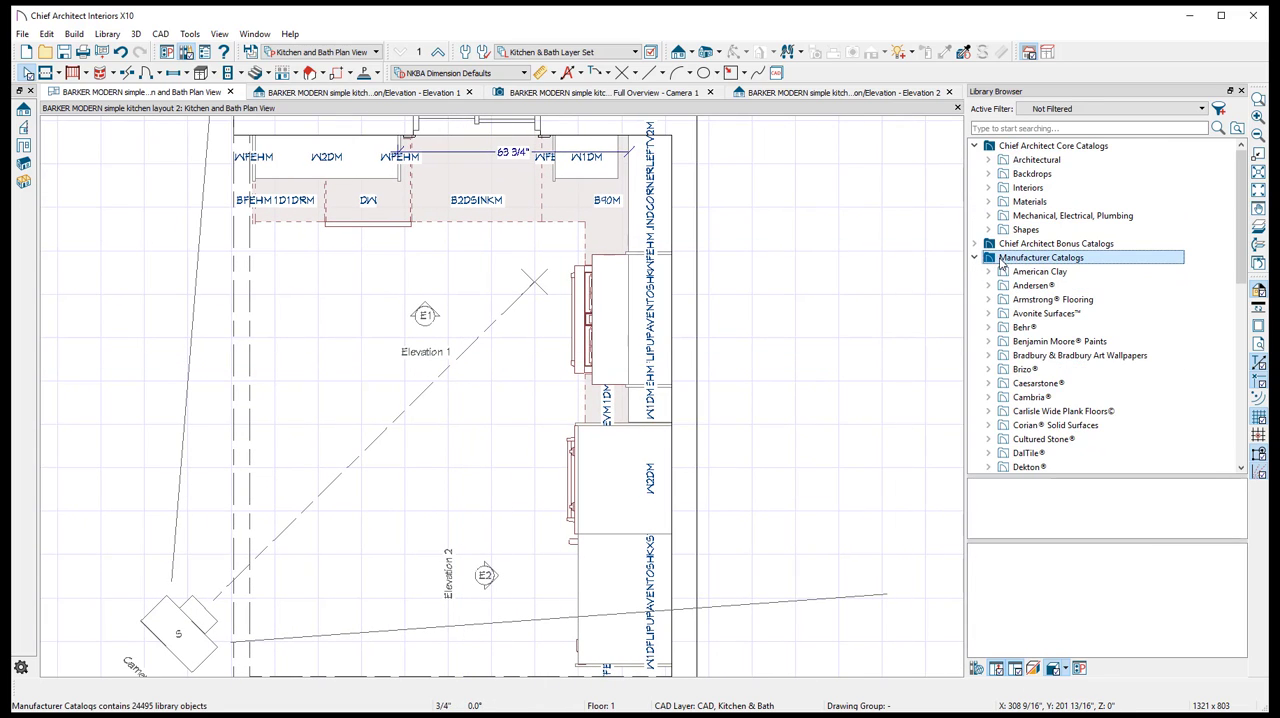
{"action": "scroll", "coordinate": [1063, 289], "scroll_direction": "down", "scroll_amount": 10}
{"action": "scroll", "coordinate": [1060, 286], "scroll_direction": "up", "scroll_amount": 2}
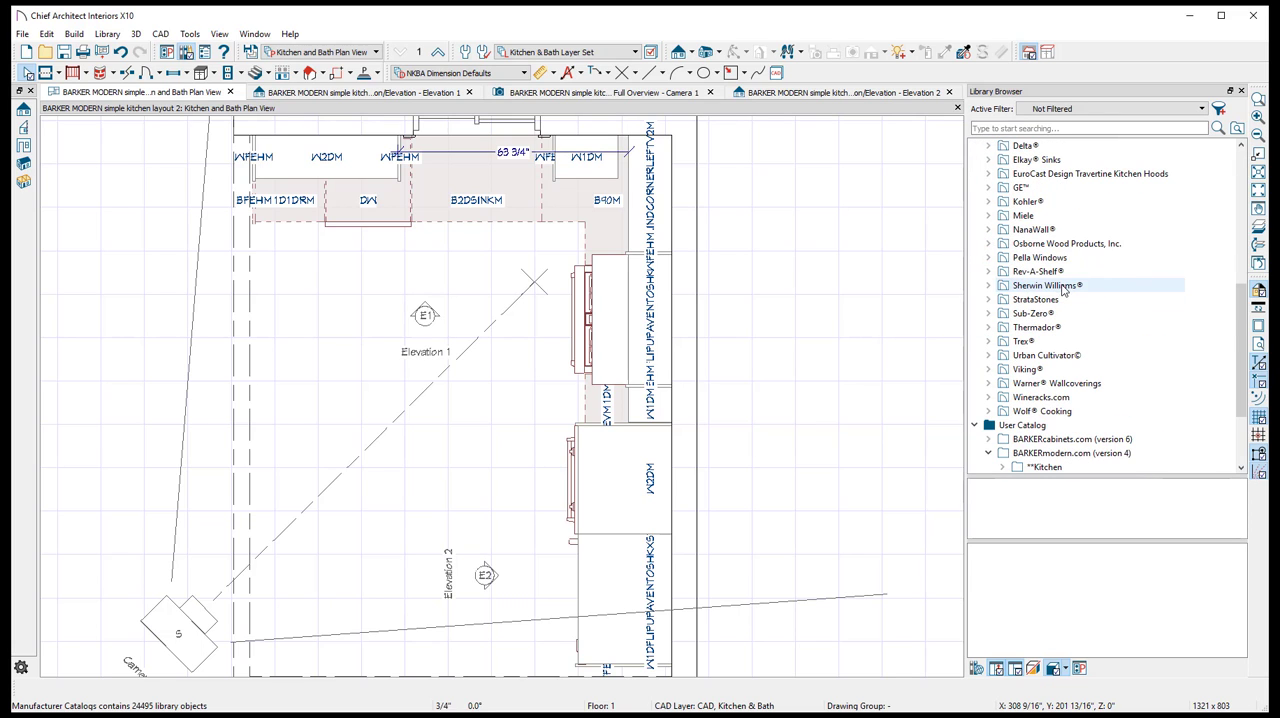
{"action": "scroll", "coordinate": [1043, 243], "scroll_direction": "up", "scroll_amount": 1}
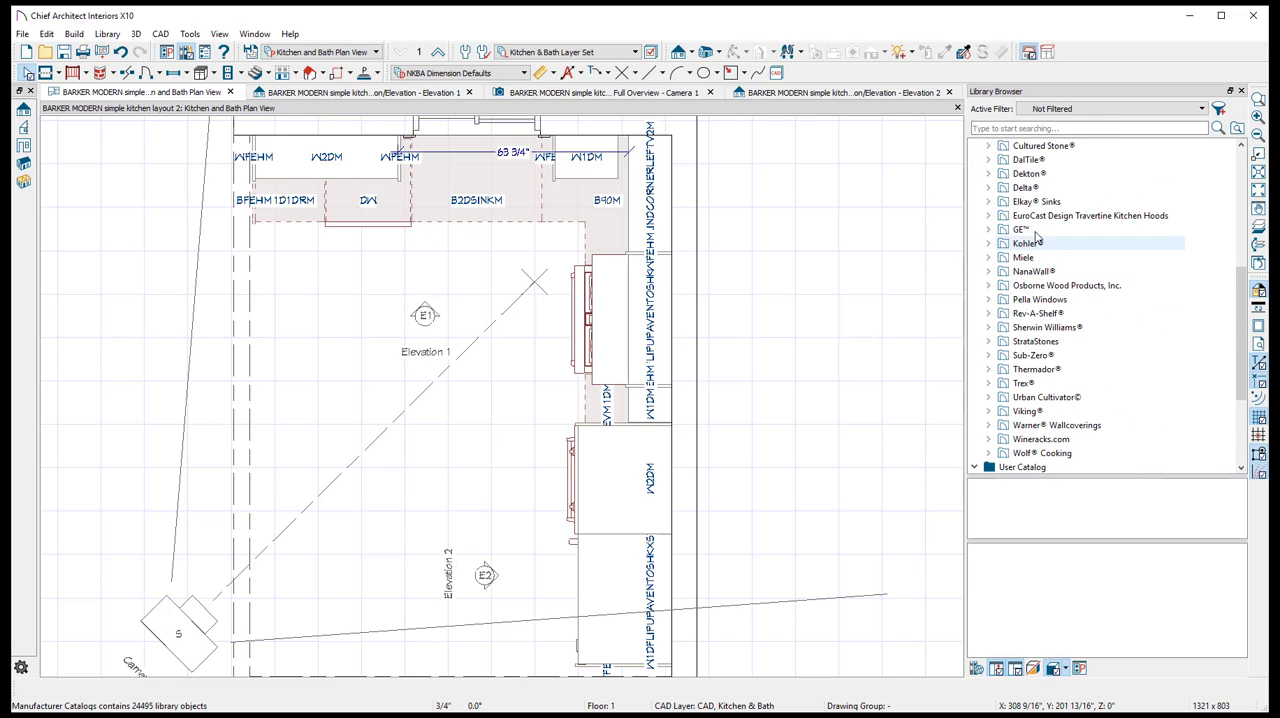
{"action": "left_click", "coordinate": [1035, 232]}
{"action": "left_click", "coordinate": [1030, 244]}
{"action": "left_click", "coordinate": [1025, 257]}
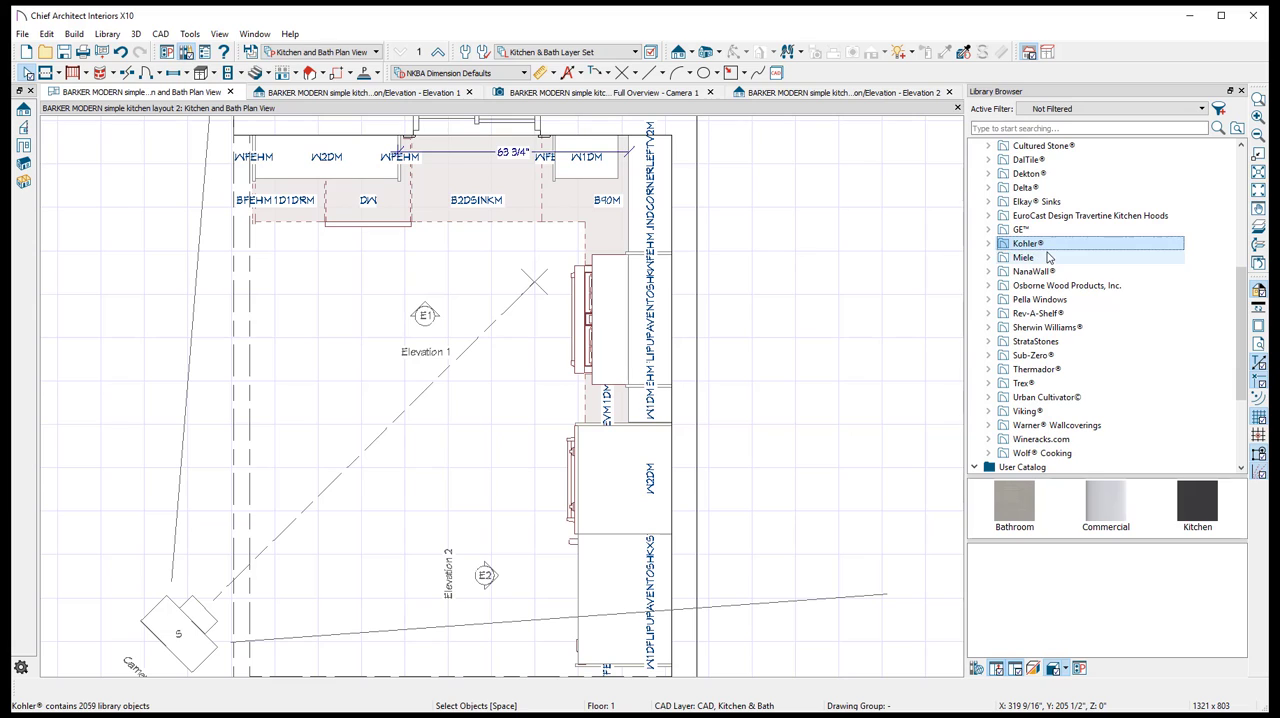
{"action": "scroll", "coordinate": [1055, 358], "scroll_direction": "down", "scroll_amount": 1}
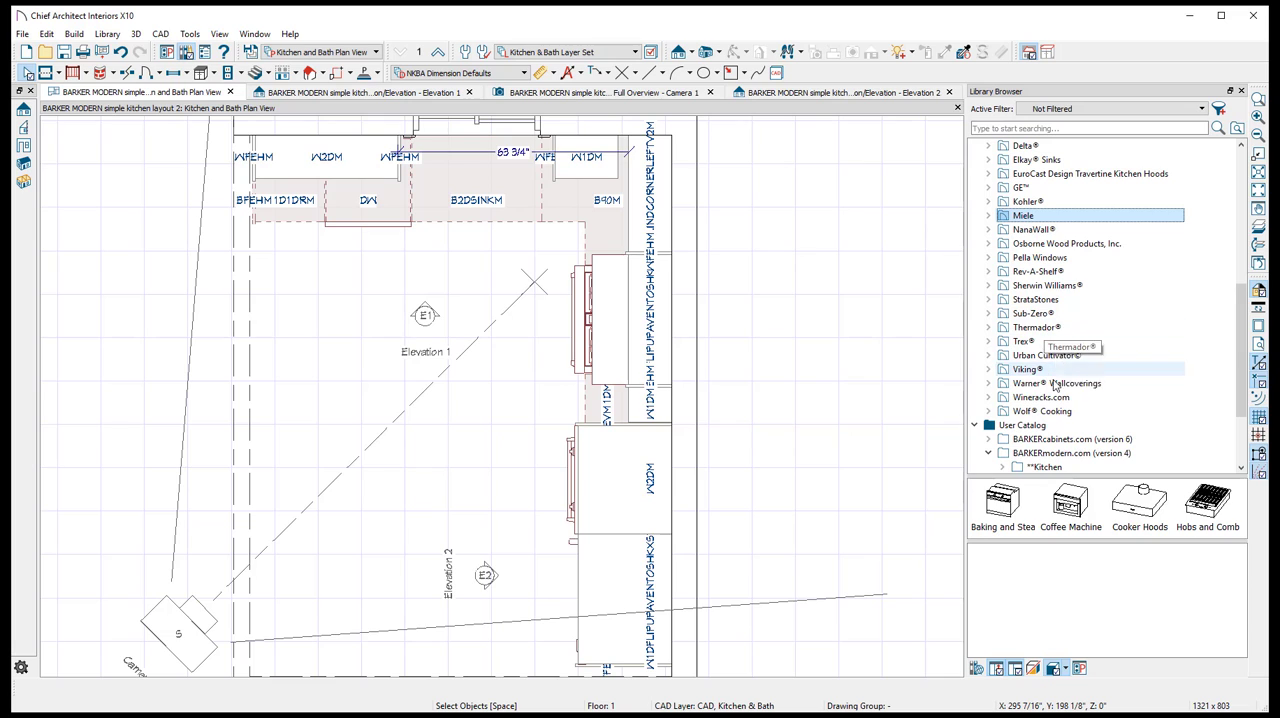
{"action": "double_click", "coordinate": [1045, 411]}
{"action": "scroll", "coordinate": [1040, 362], "scroll_direction": "down", "scroll_amount": 2}
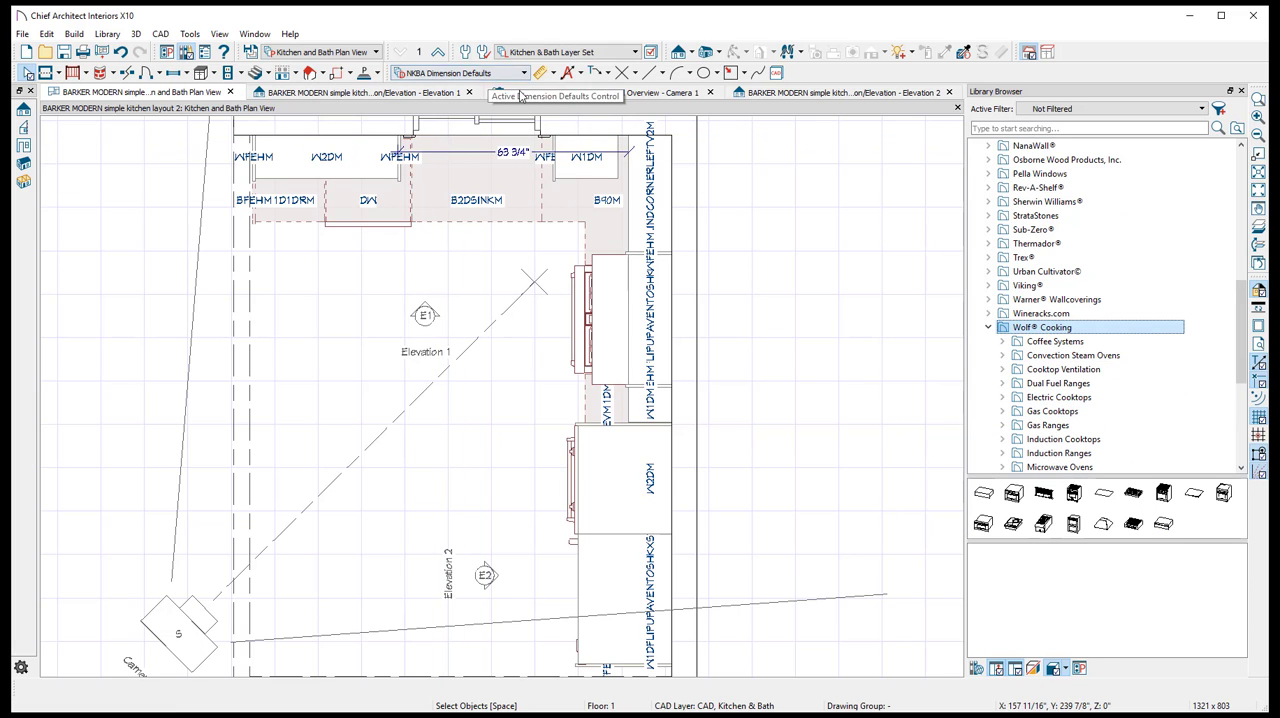
- Review the whole kitchen in the perspective camera view, the Elevation 2 view and the floor plan
{"action": "left_click", "coordinate": [610, 92]}
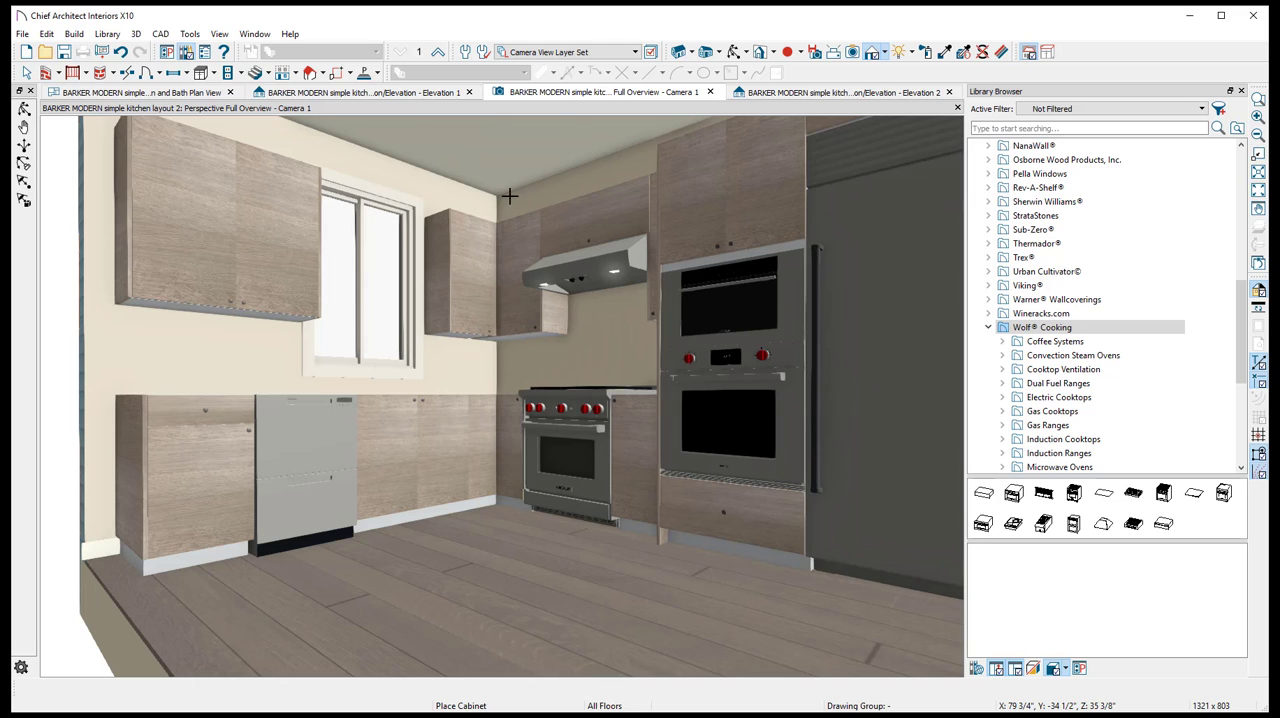
{"action": "left_click", "coordinate": [840, 92]}
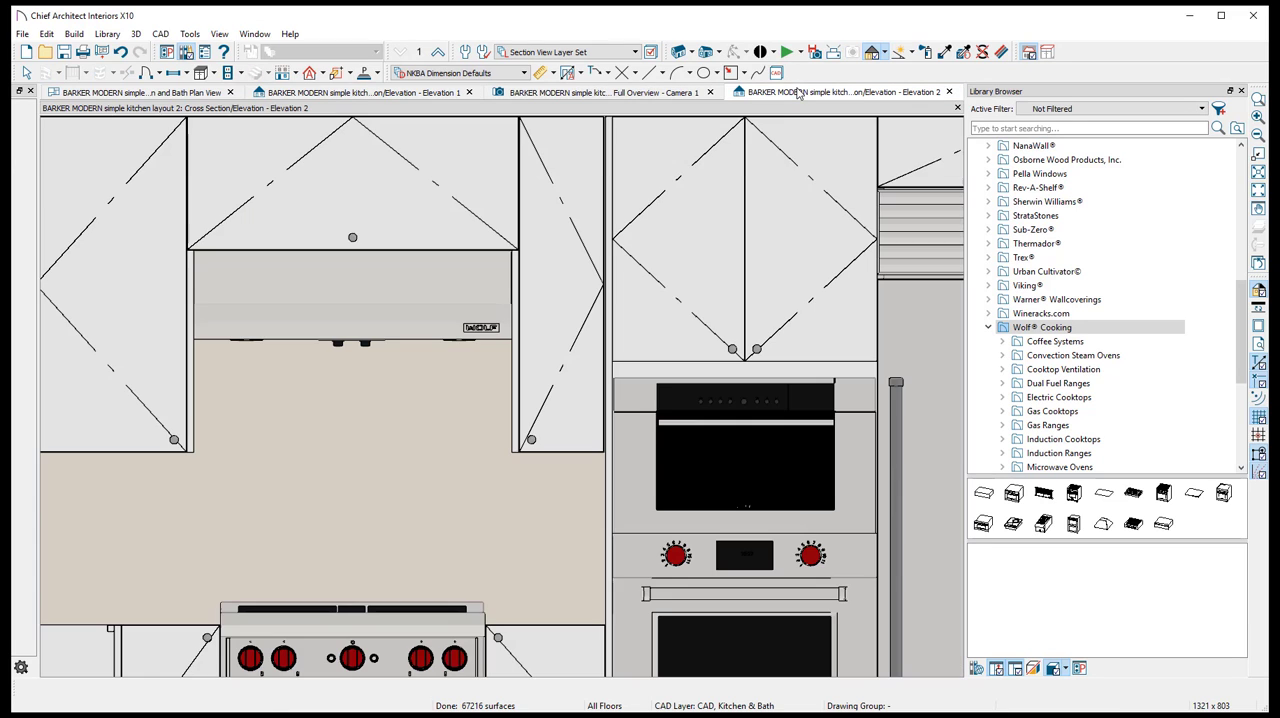
{"action": "scroll", "coordinate": [543, 270], "scroll_direction": "down", "scroll_amount": 2}
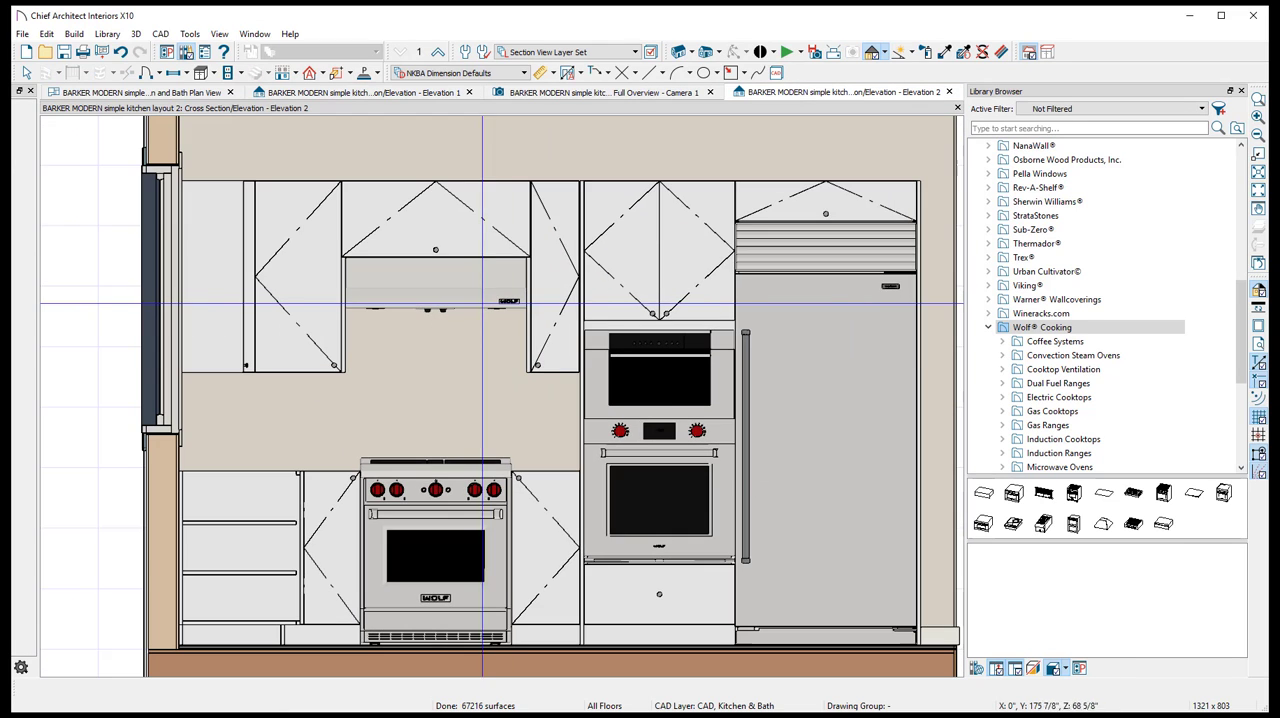
{"action": "left_click", "coordinate": [160, 93]}
{"action": "scroll", "coordinate": [402, 228], "scroll_direction": "down", "scroll_amount": 2}
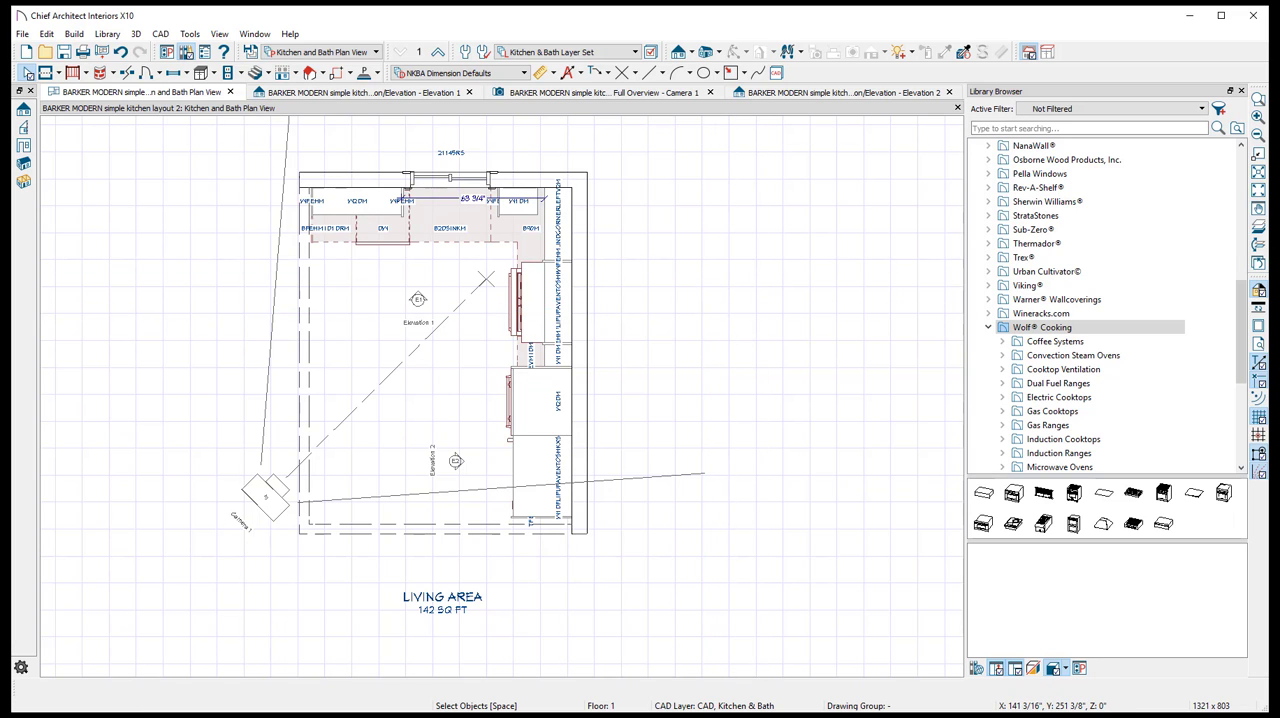
- Save the plan under the new file name "BARKER MODERN simple kitchen layout 3"
{"action": "left_click", "coordinate": [20, 34]}
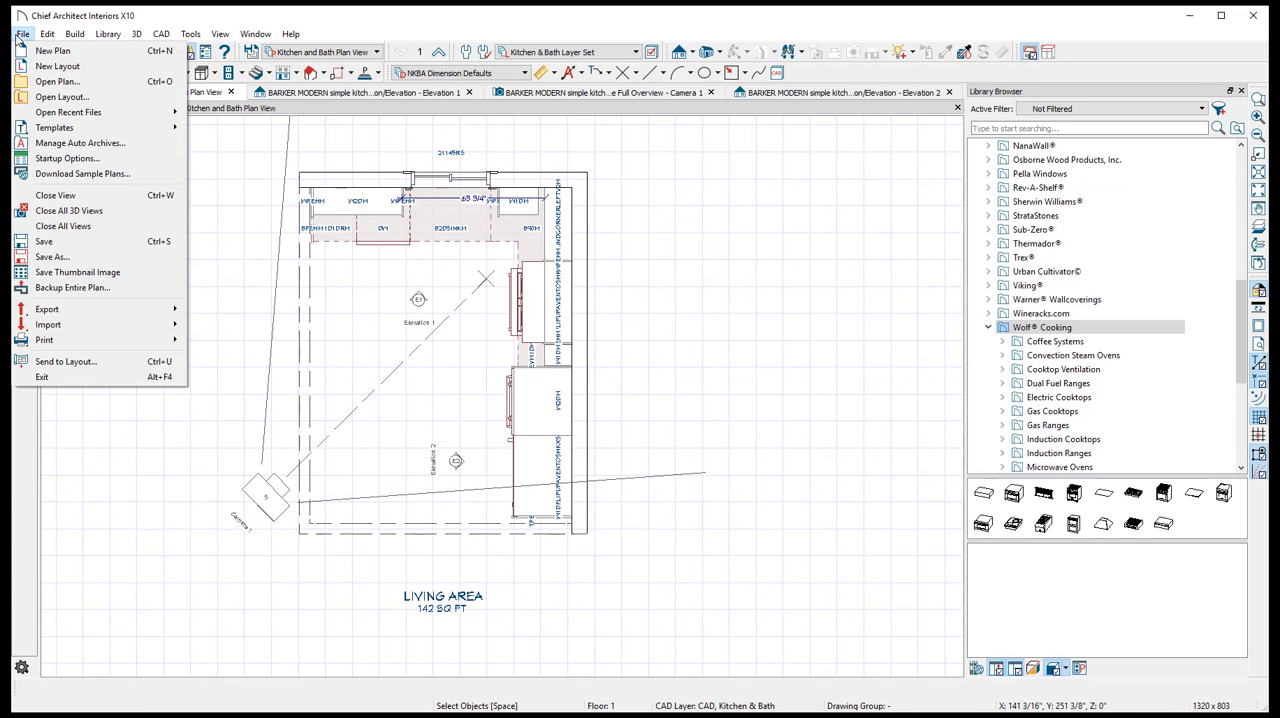
{"action": "left_click", "coordinate": [98, 262]}
{"action": "left_click", "coordinate": [296, 313]}
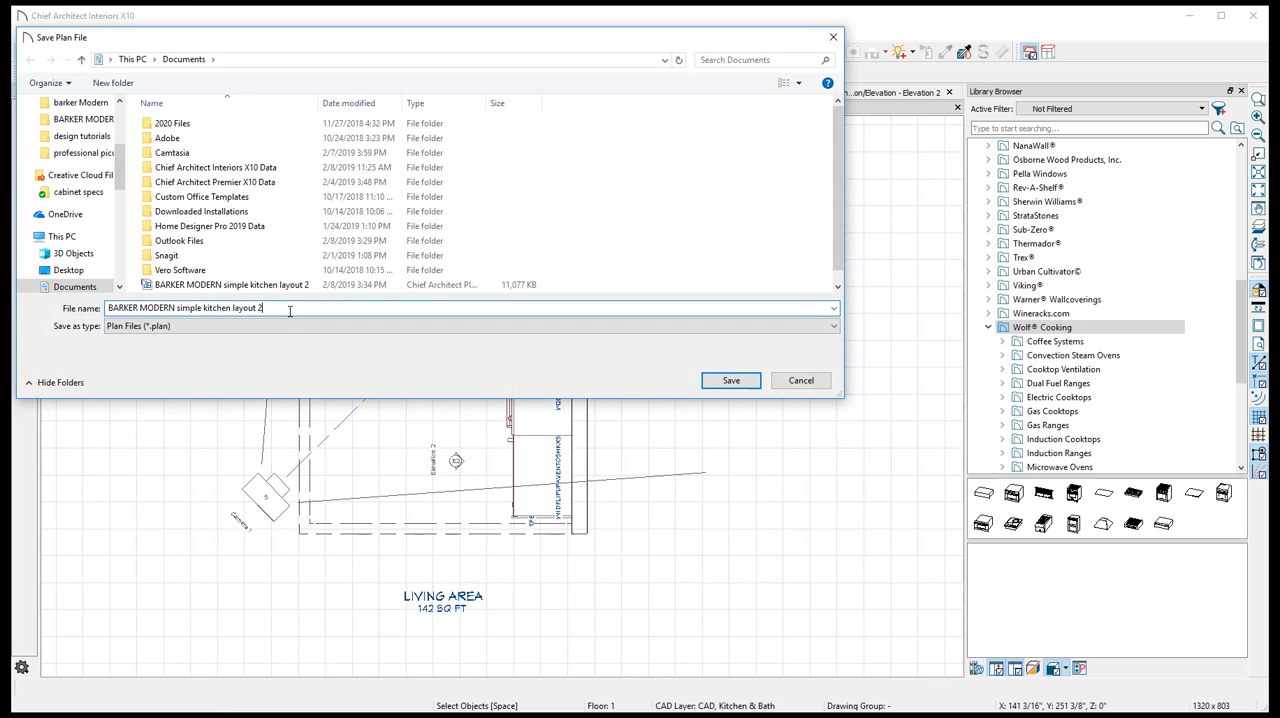
{"action": "key", "text": "BackSpace"}
{"action": "type", "text": "3"}
{"action": "key", "text": "Return"}
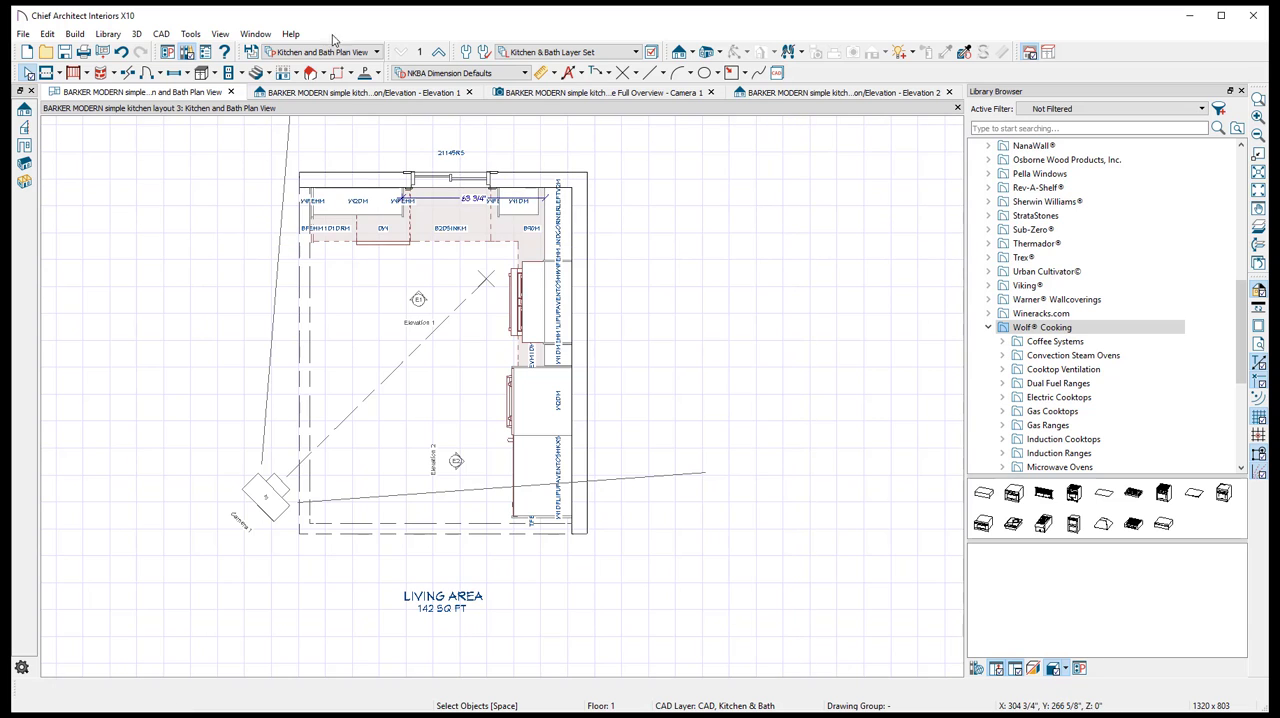
- Place a cabinet schedule in the empty area beside the kitchen floor plan, enlarged enough to read its rows
{"action": "left_click", "coordinate": [190, 34]}
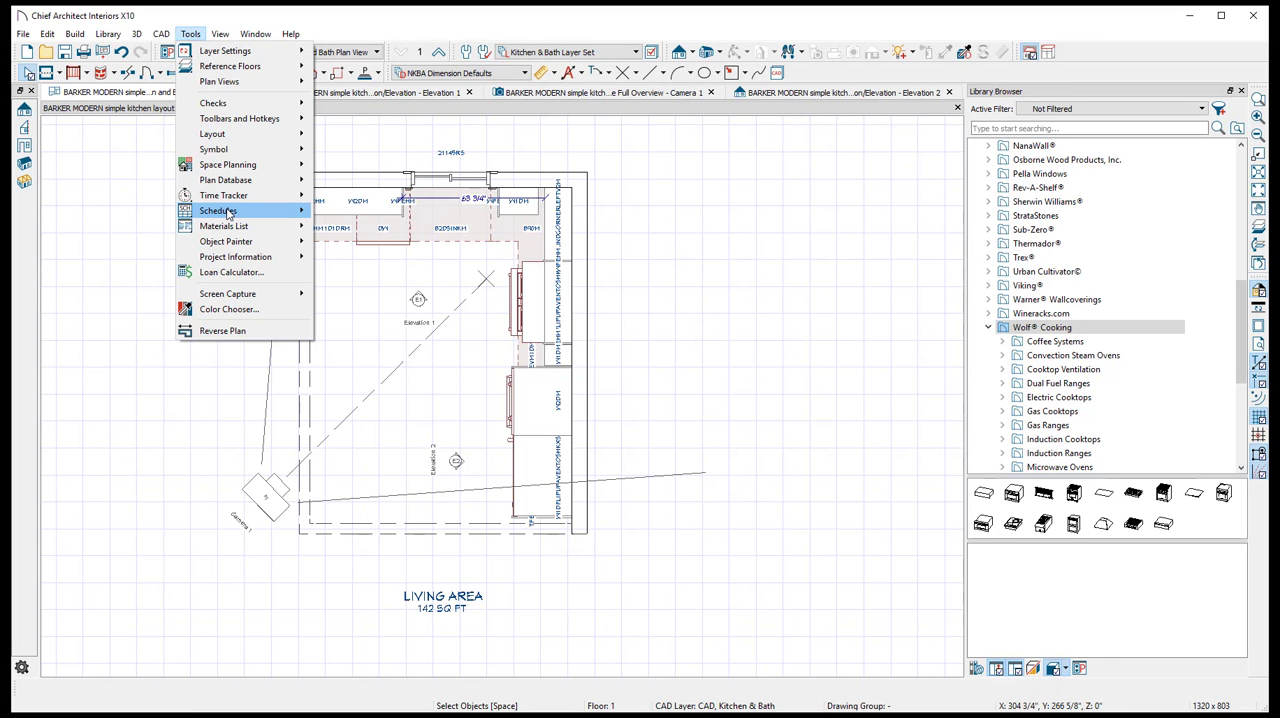
{"action": "mouse_move", "coordinate": [225, 210]}
{"action": "left_click", "coordinate": [366, 210]}
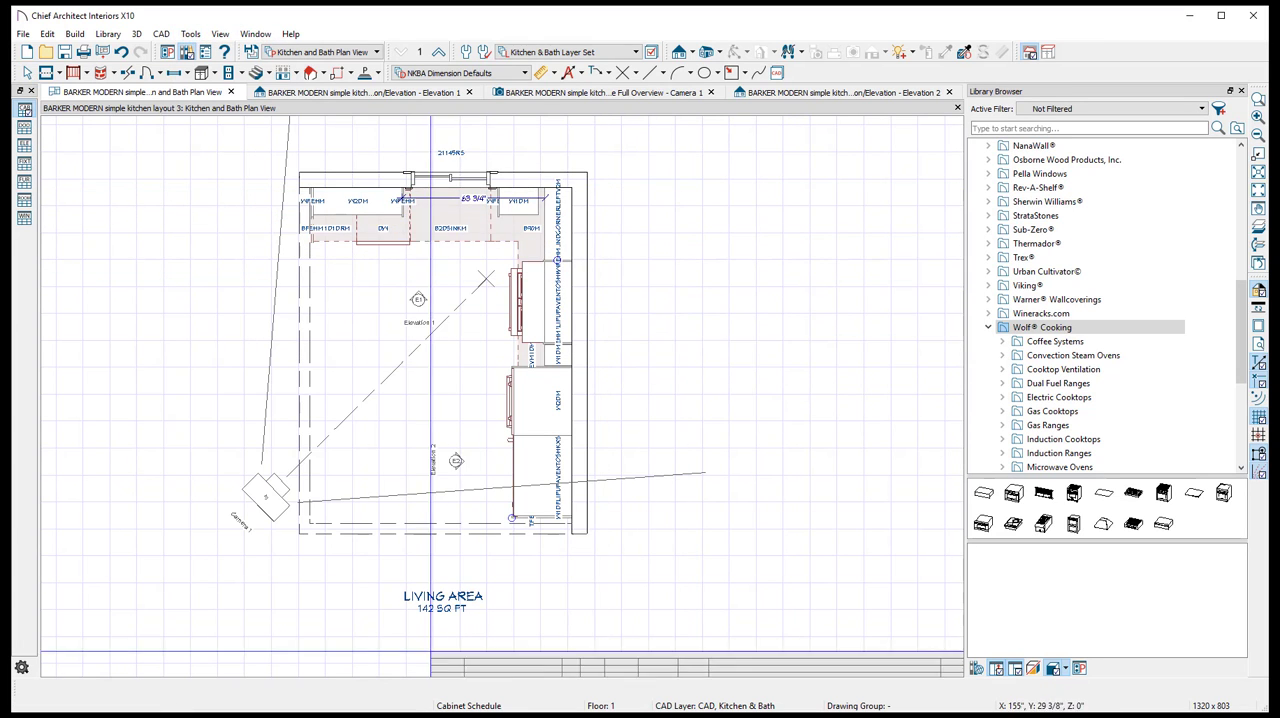
{"action": "left_click", "coordinate": [622, 172]}
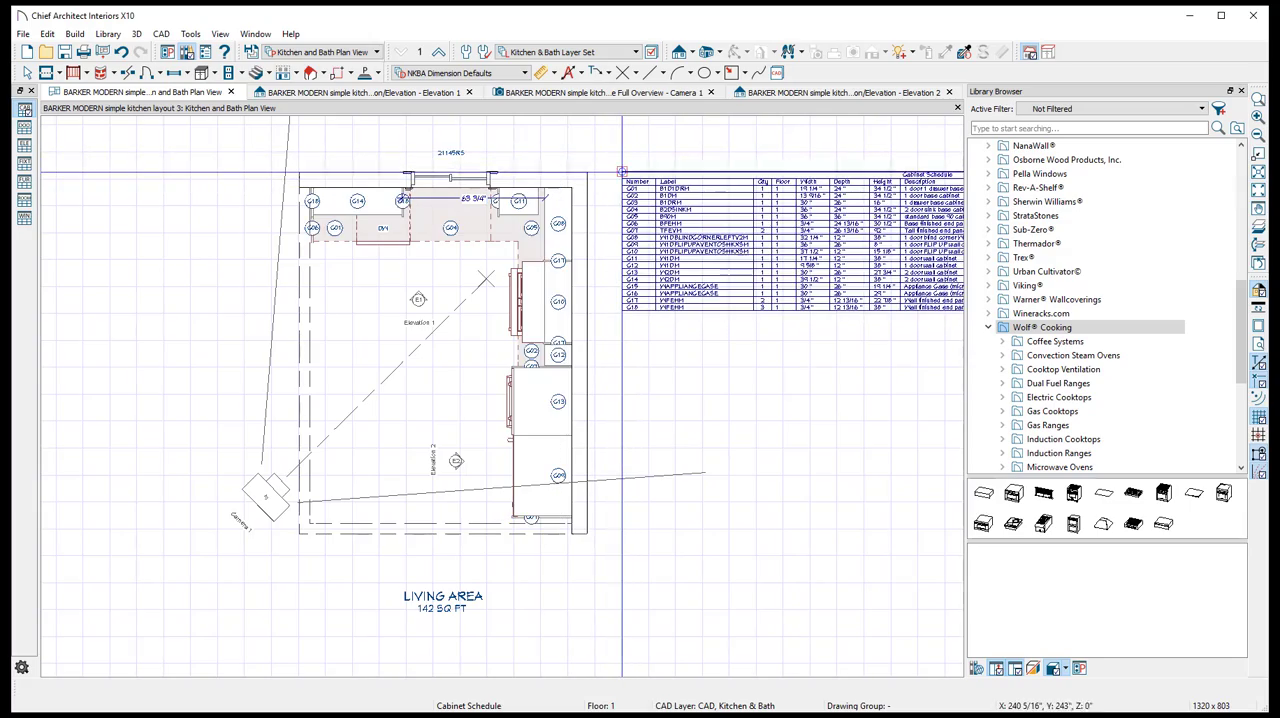
{"action": "middle_click_drag", "start_coordinate": [774, 247], "coordinate": [516, 274]}
{"action": "scroll", "coordinate": [516, 274], "scroll_direction": "up", "scroll_amount": 3}
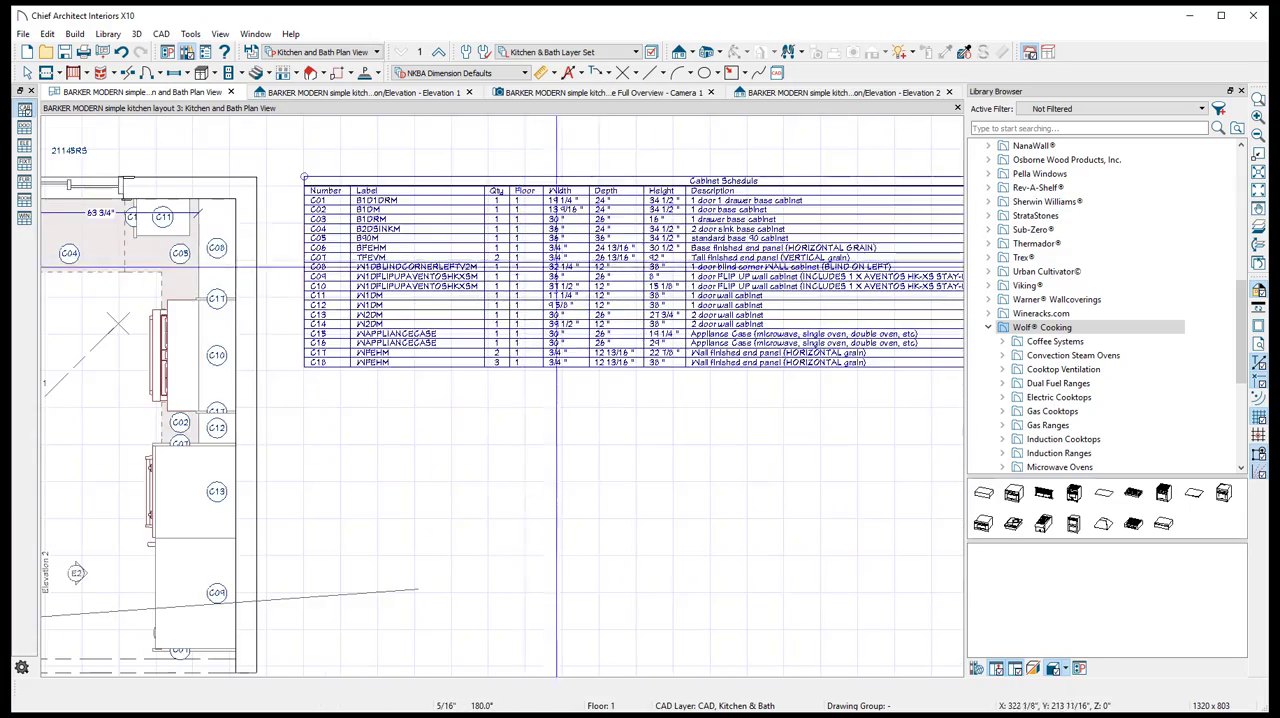
{"action": "scroll", "coordinate": [626, 278], "scroll_direction": "down", "scroll_amount": 1}
{"action": "middle_click_drag", "start_coordinate": [626, 278], "coordinate": [523, 311]}
{"action": "scroll", "coordinate": [523, 311], "scroll_direction": "up", "scroll_amount": 2}
{"action": "scroll", "coordinate": [523, 311], "scroll_direction": "up", "scroll_amount": 2}
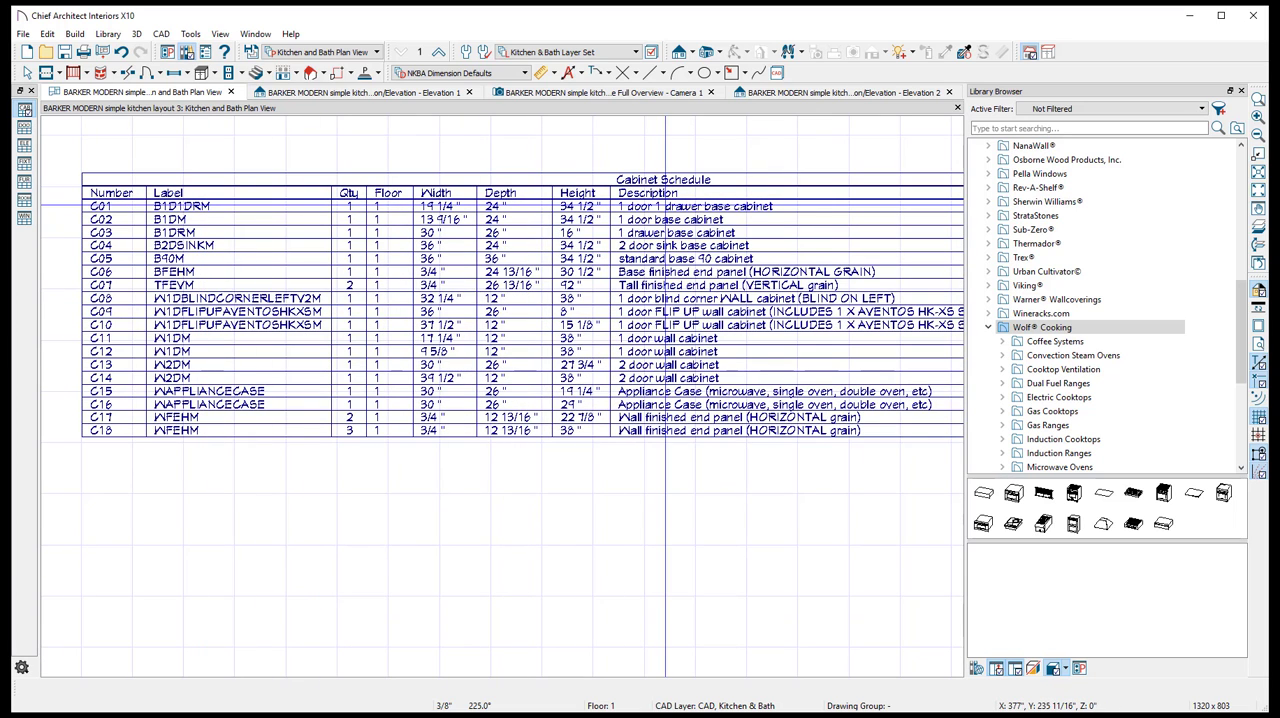
{"action": "key", "text": "space"}
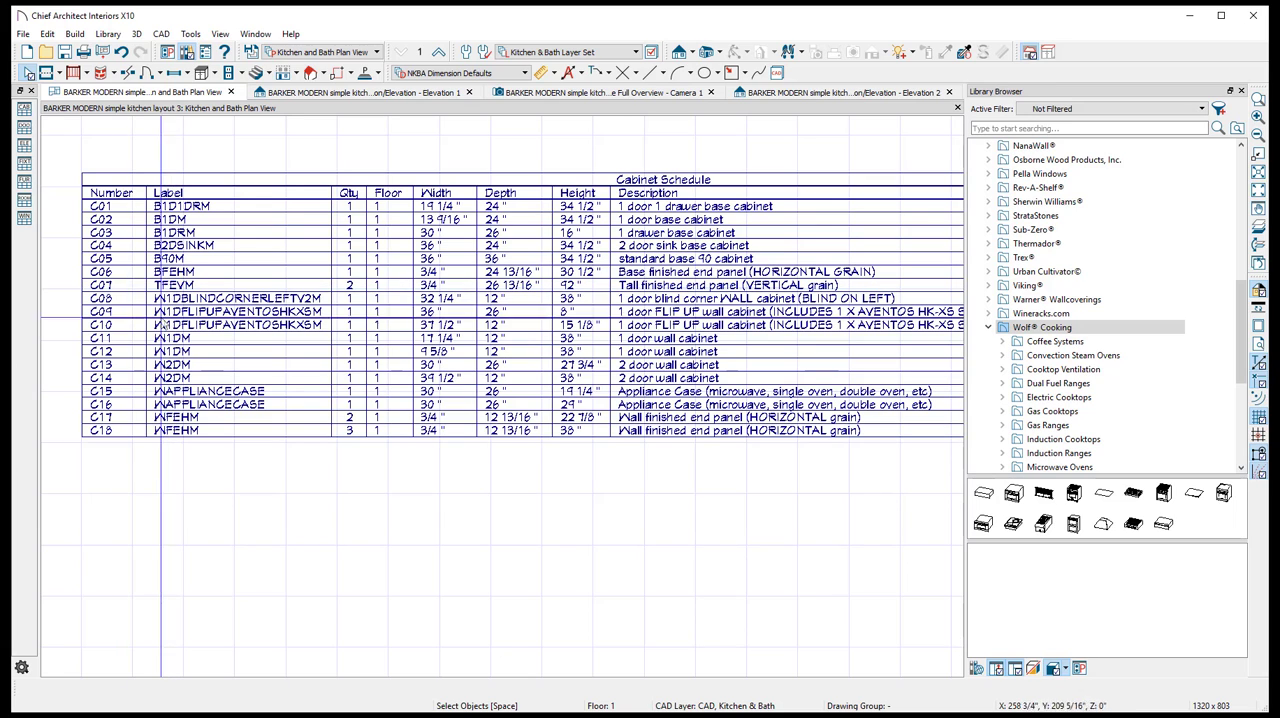
- Switch to the Barker Modern website and open the Tall finished end panel (VERTICAL grain) product from the tall kitchen finished ends
{"action": "key", "text": "alt+Tab"}
{"action": "scroll", "coordinate": [374, 246], "scroll_direction": "up", "scroll_amount": 2}
{"action": "mouse_move", "coordinate": [400, 146]}
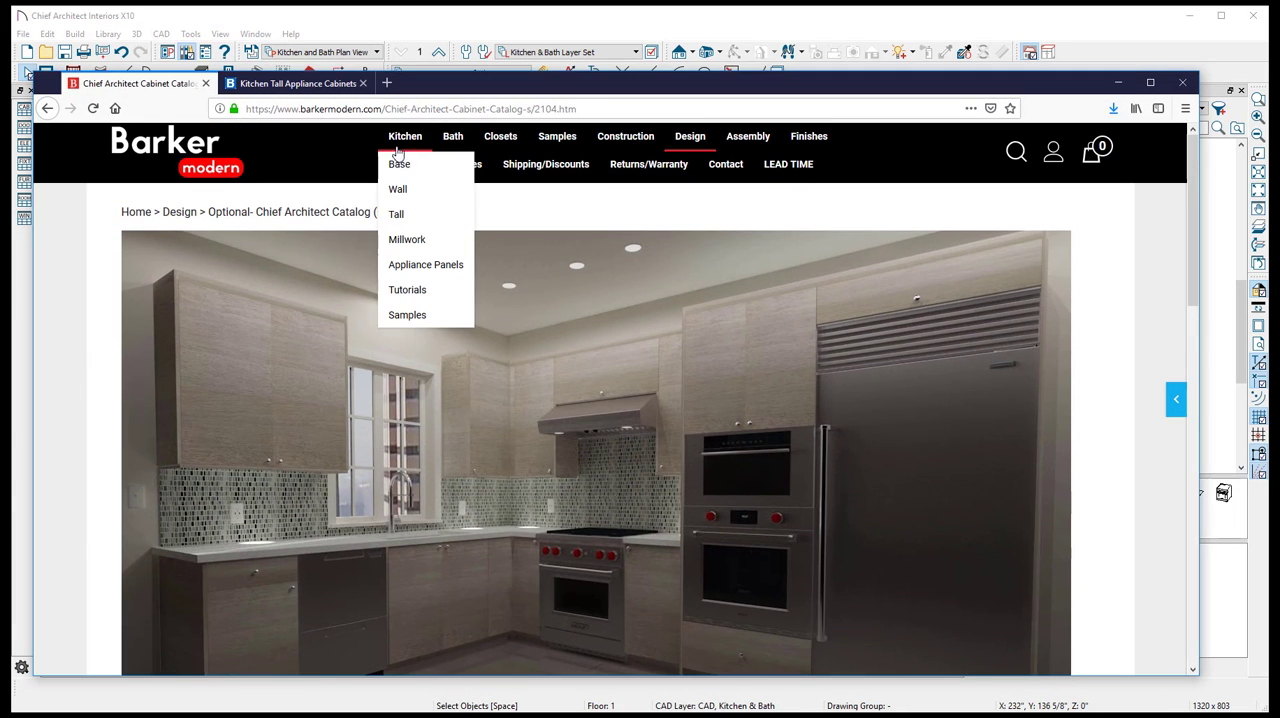
{"action": "left_click", "coordinate": [415, 217]}
{"action": "scroll", "coordinate": [503, 443], "scroll_direction": "down", "scroll_amount": 10}
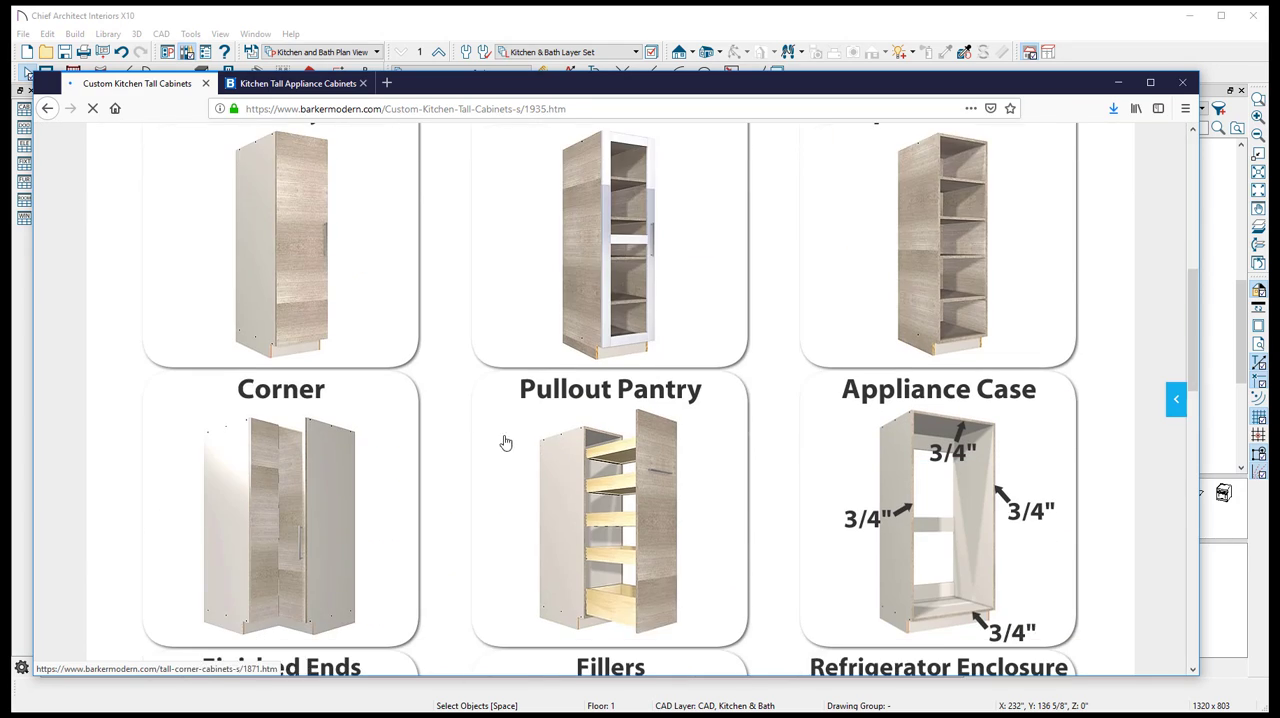
{"action": "scroll", "coordinate": [632, 453], "scroll_direction": "down", "scroll_amount": 1}
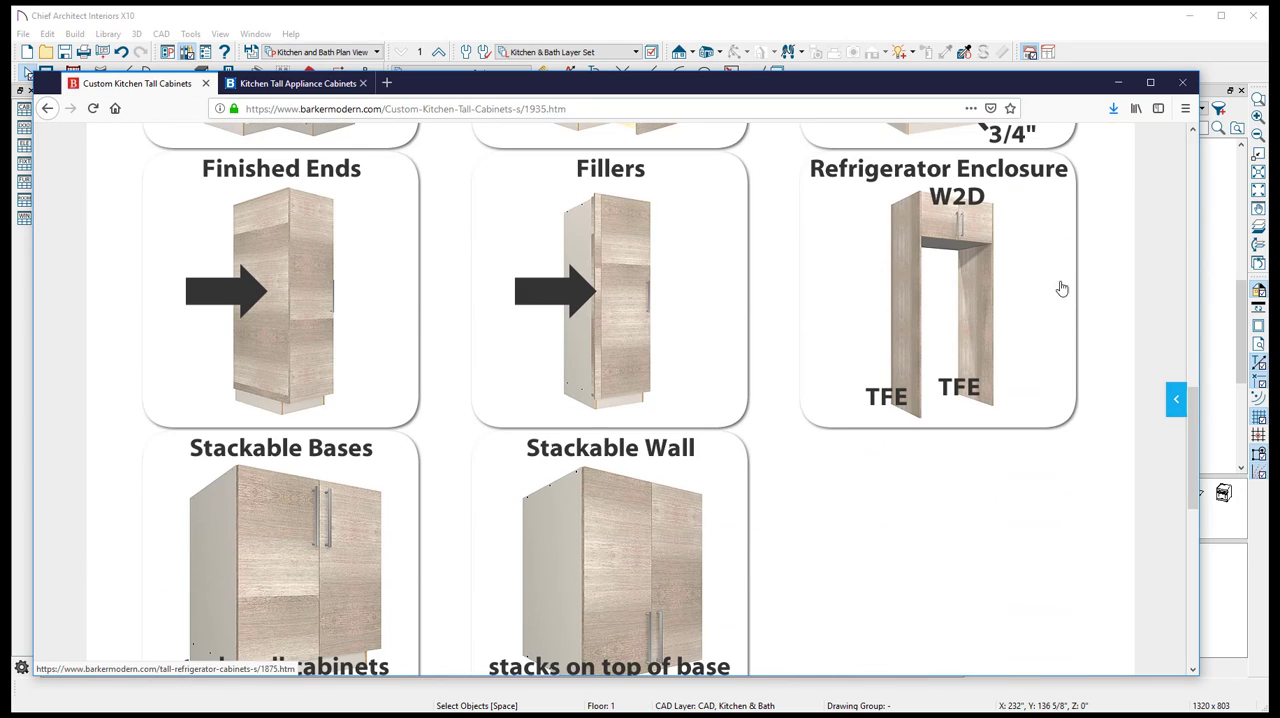
{"action": "left_click", "coordinate": [255, 278]}
{"action": "scroll", "coordinate": [486, 309], "scroll_direction": "down", "scroll_amount": 5}
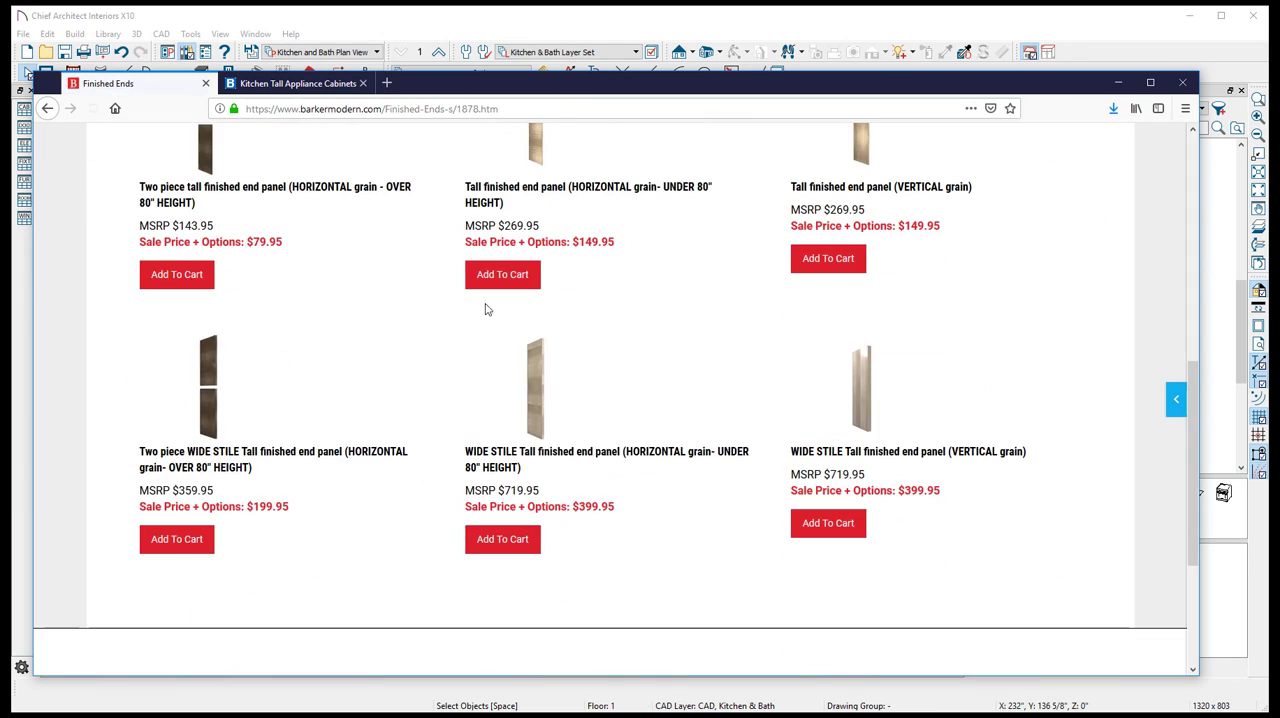
{"action": "scroll", "coordinate": [537, 306], "scroll_direction": "up", "scroll_amount": 2}
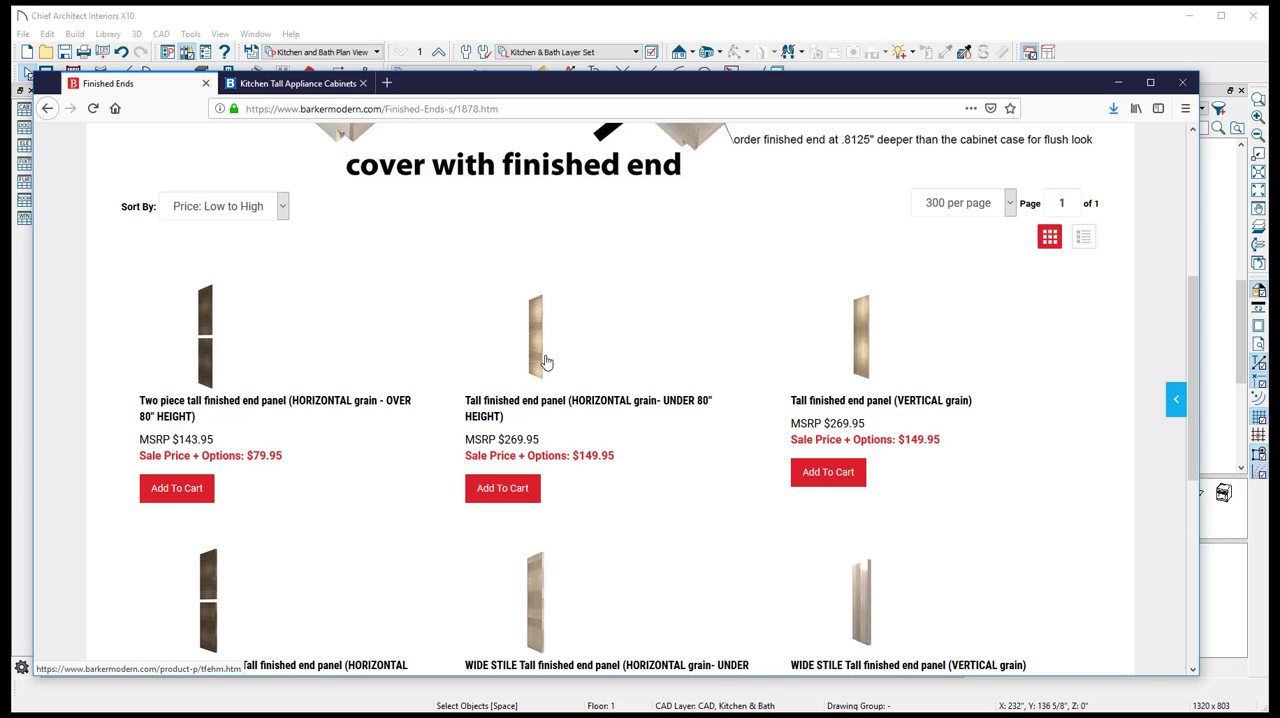
{"action": "left_click", "coordinate": [855, 336]}
- Return to Chief Architect and examine the full width of the cabinet schedule, including its code, manufacturer and comments columns
{"action": "left_click", "coordinate": [844, 29]}
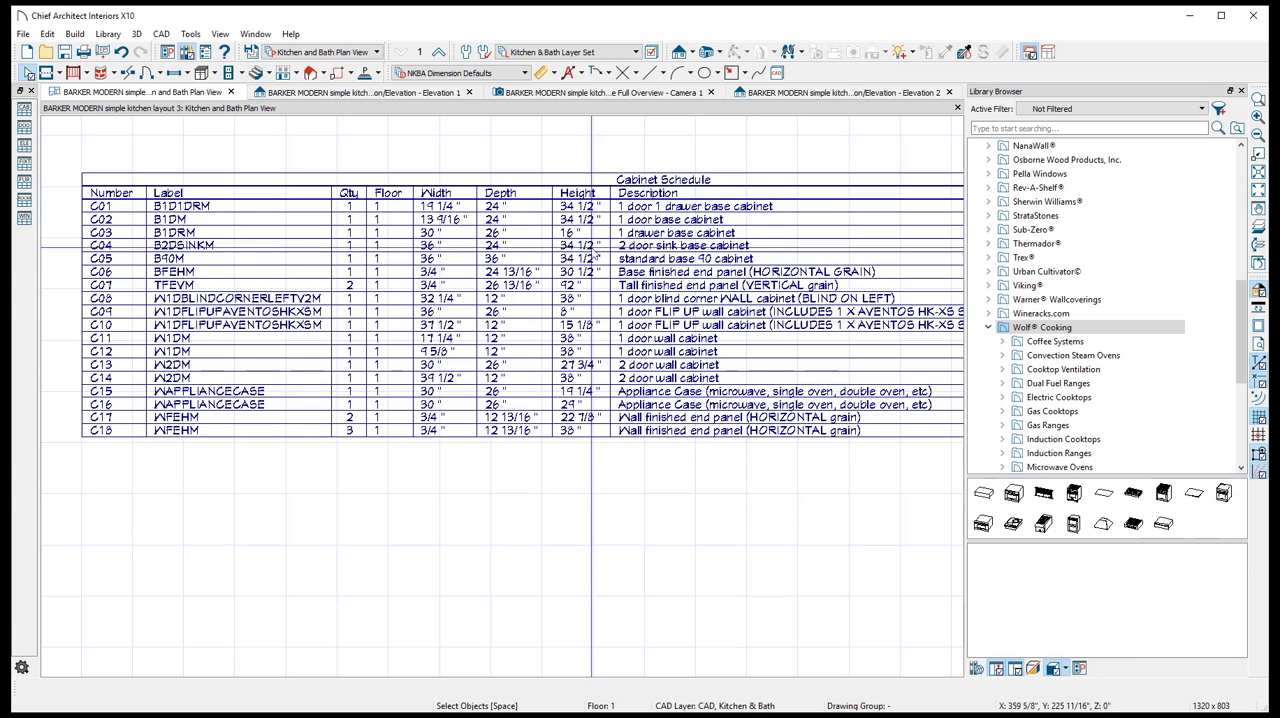
{"action": "scroll", "coordinate": [193, 270], "scroll_direction": "down", "scroll_amount": 3}
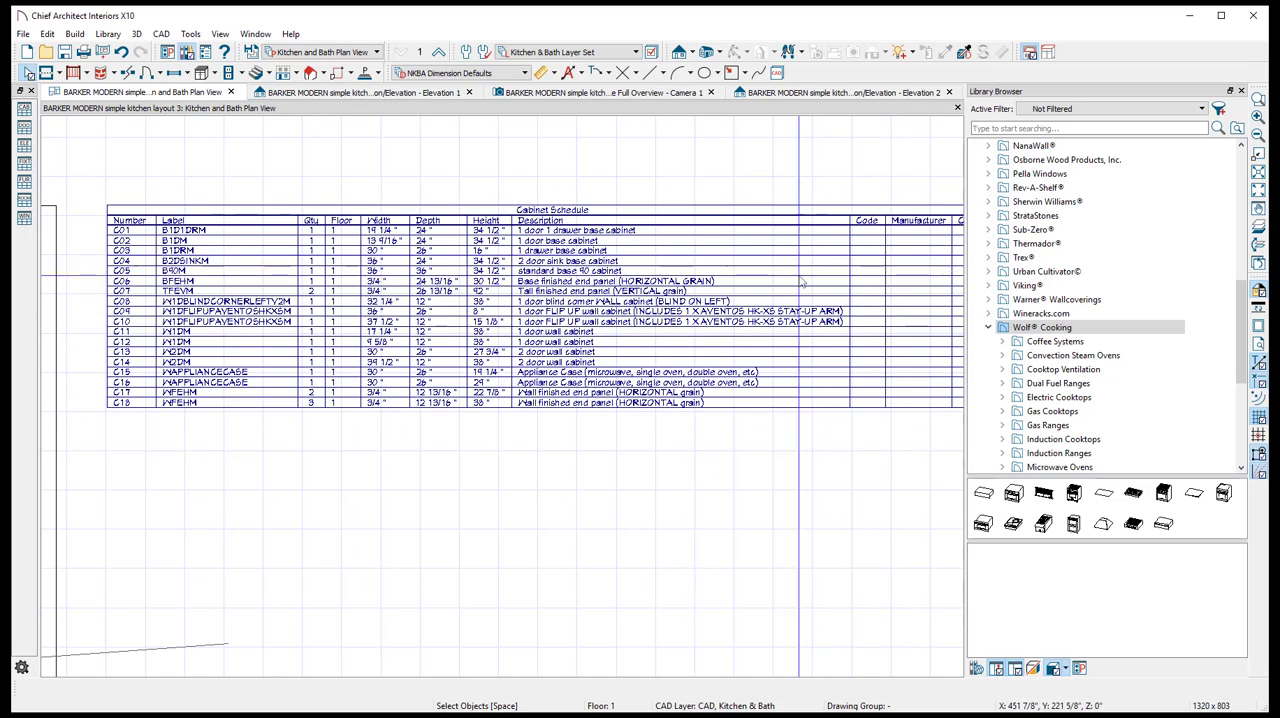
{"action": "scroll", "coordinate": [300, 320], "scroll_direction": "down", "scroll_amount": 2}
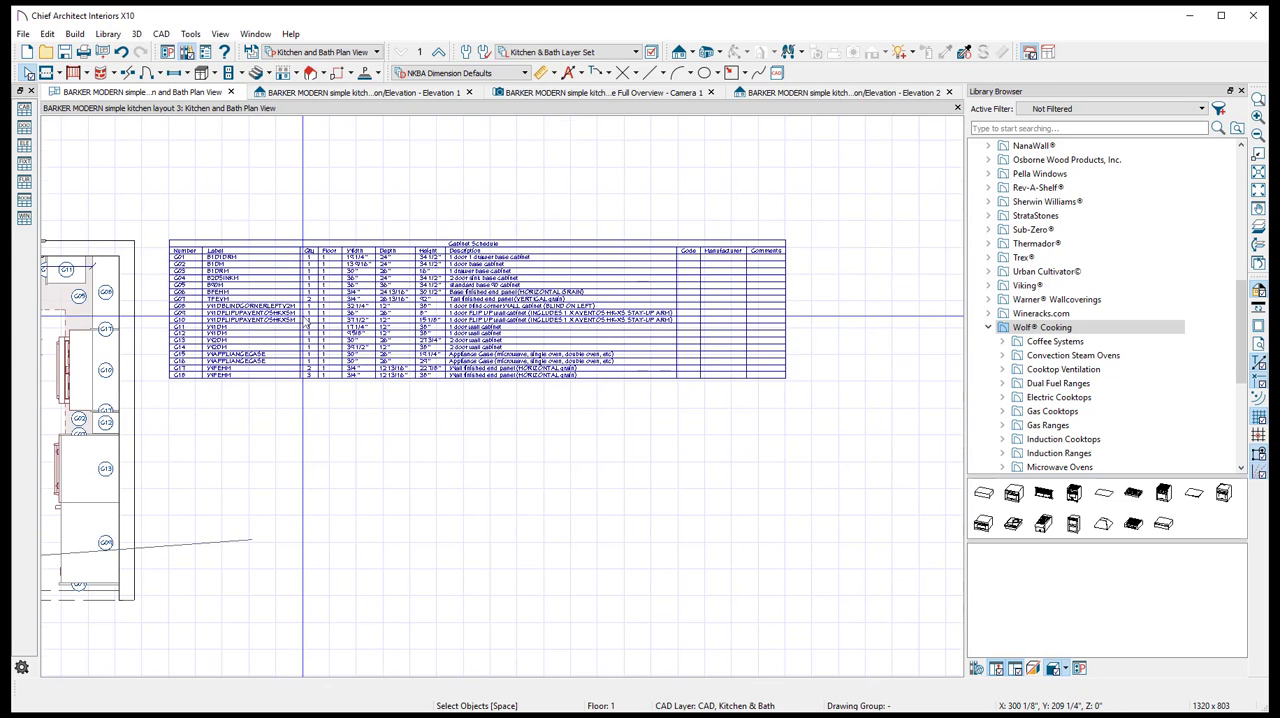
- Switch to the Barker Modern website and examine the labelled cabinet codes and notes in the Kitchen overview picture
{"action": "key", "text": "alt+Tab"}
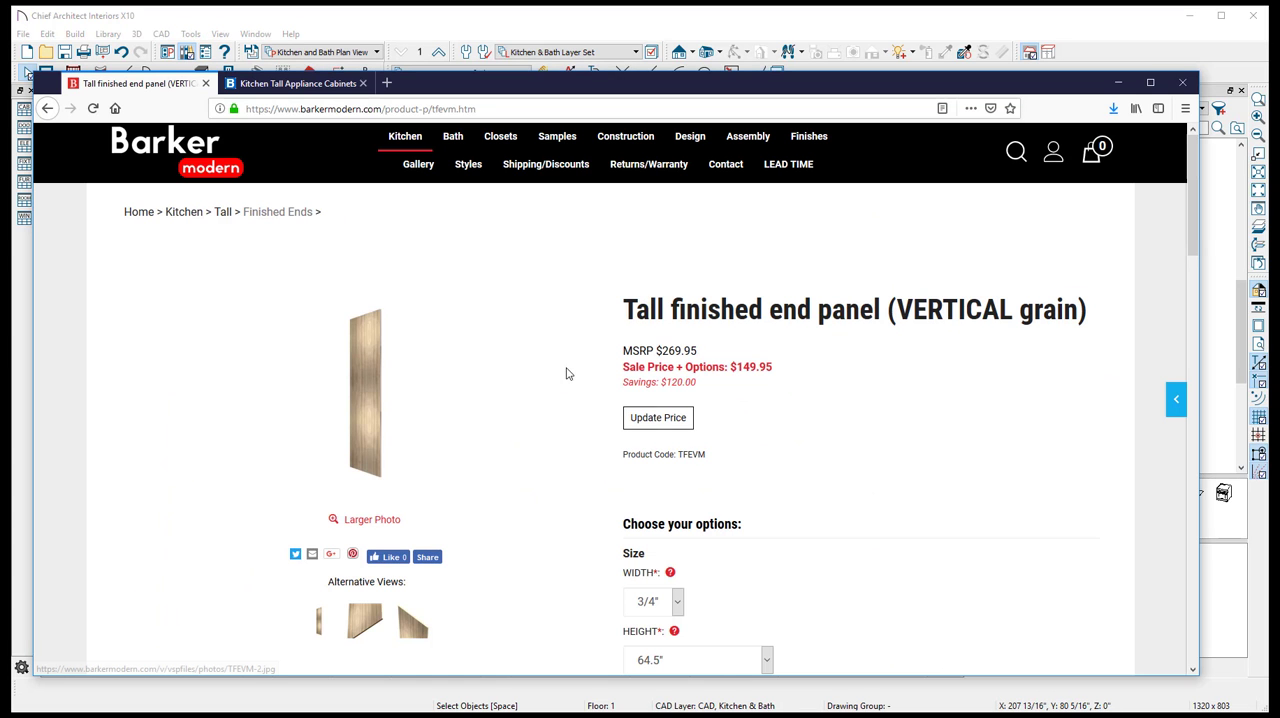
{"action": "left_click", "coordinate": [405, 138]}
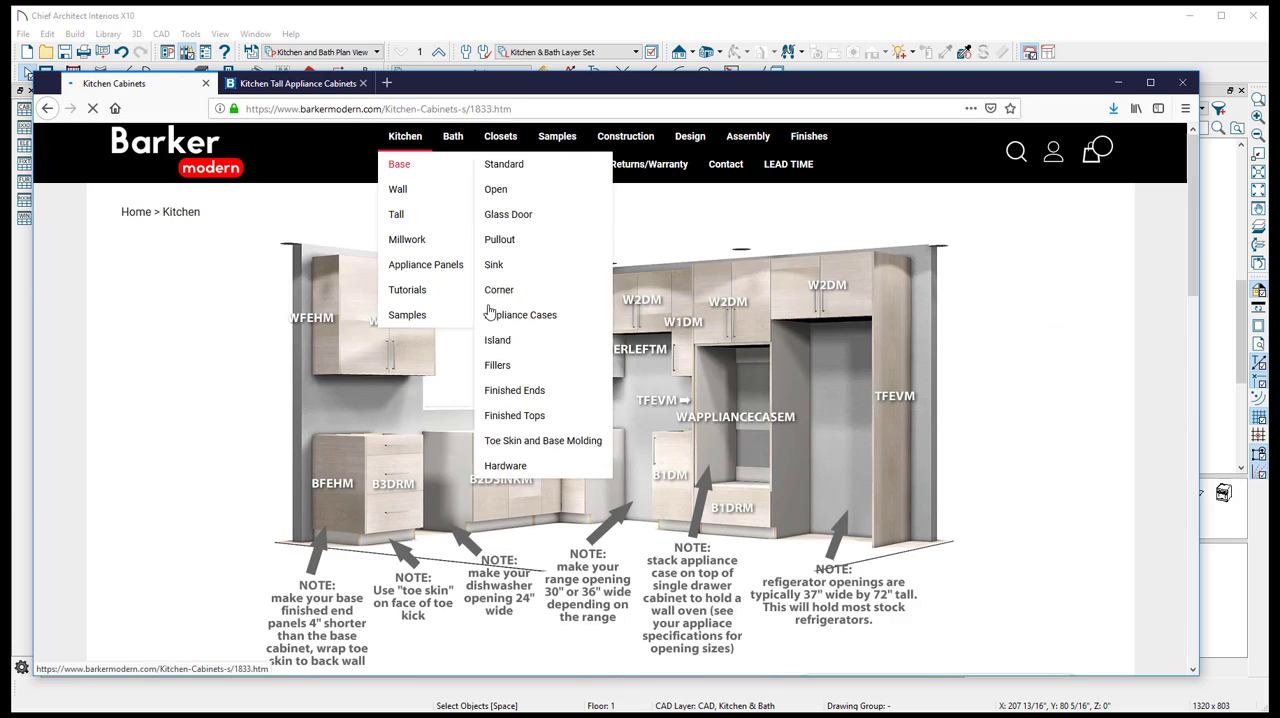
{"action": "scroll", "coordinate": [585, 432], "scroll_direction": "down", "scroll_amount": 3}
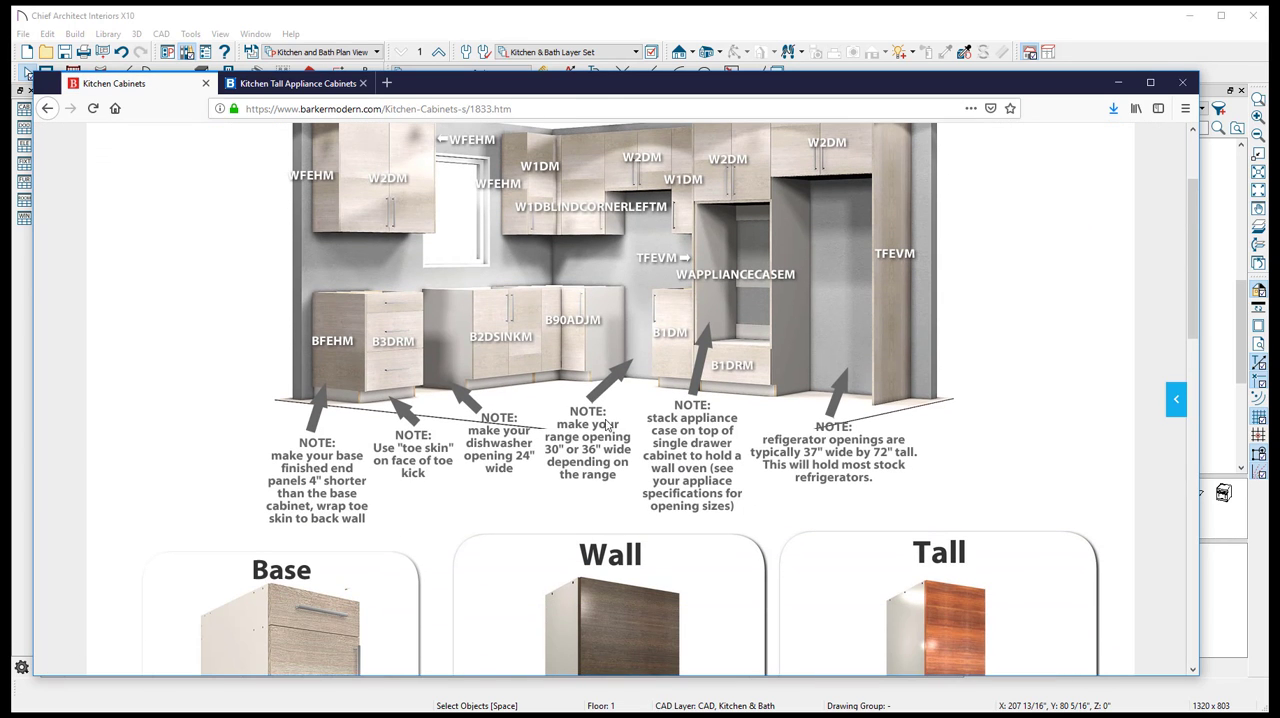
{"action": "scroll", "coordinate": [700, 348], "scroll_direction": "up", "scroll_amount": 1}
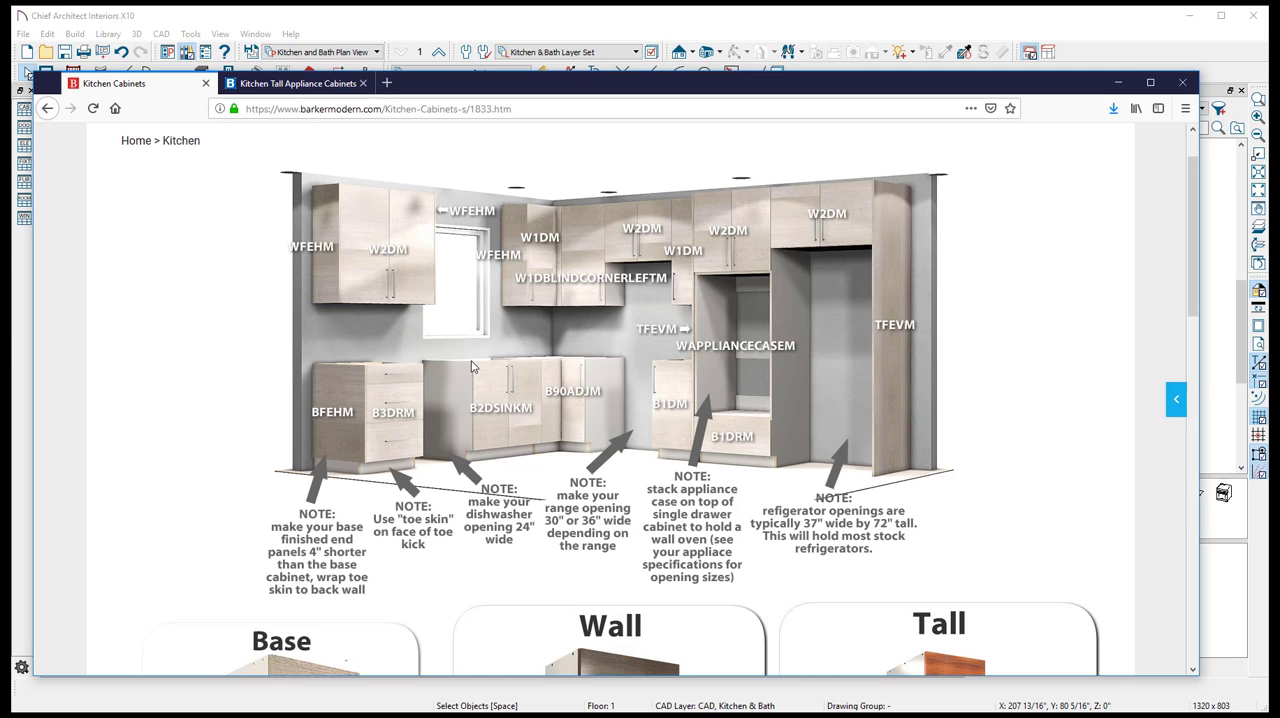
- Return to Chief Architect and review the whole kitchen from a raised angle in the perspective camera view
{"action": "left_click", "coordinate": [364, 26]}
{"action": "left_click", "coordinate": [600, 92]}
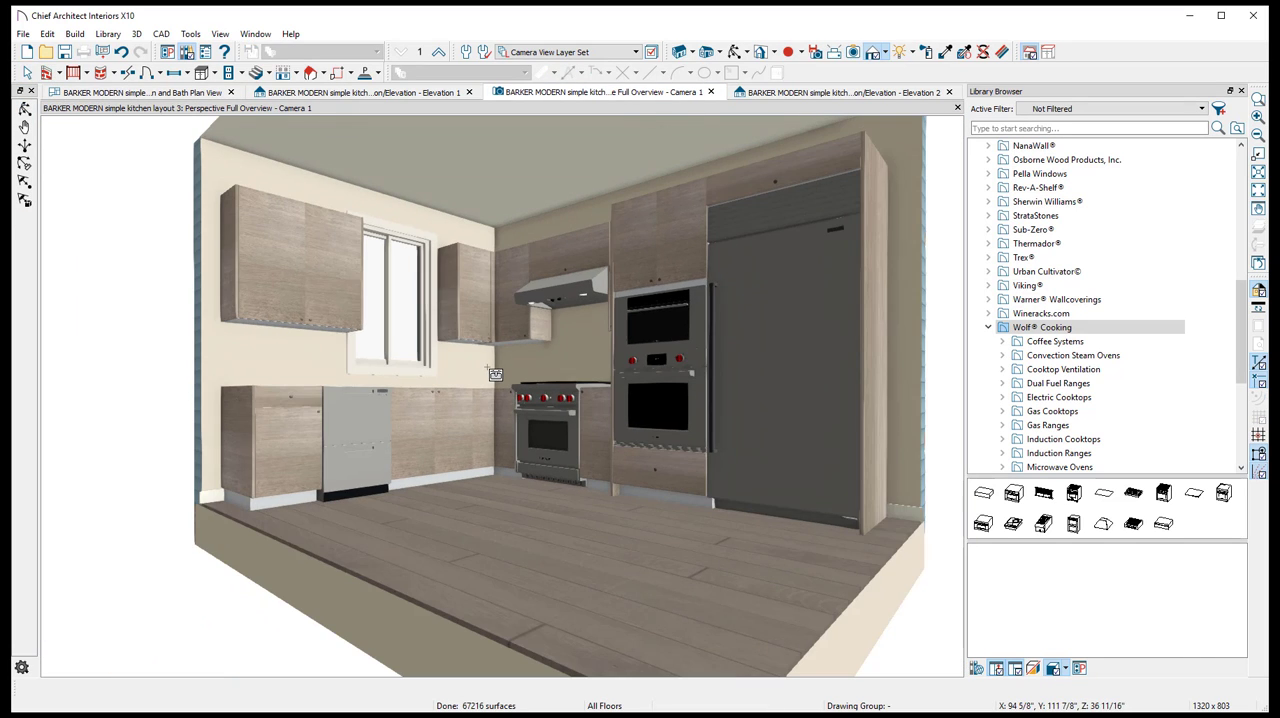
{"action": "middle_click_drag", "start_coordinate": [487, 367], "coordinate": [495, 417]}
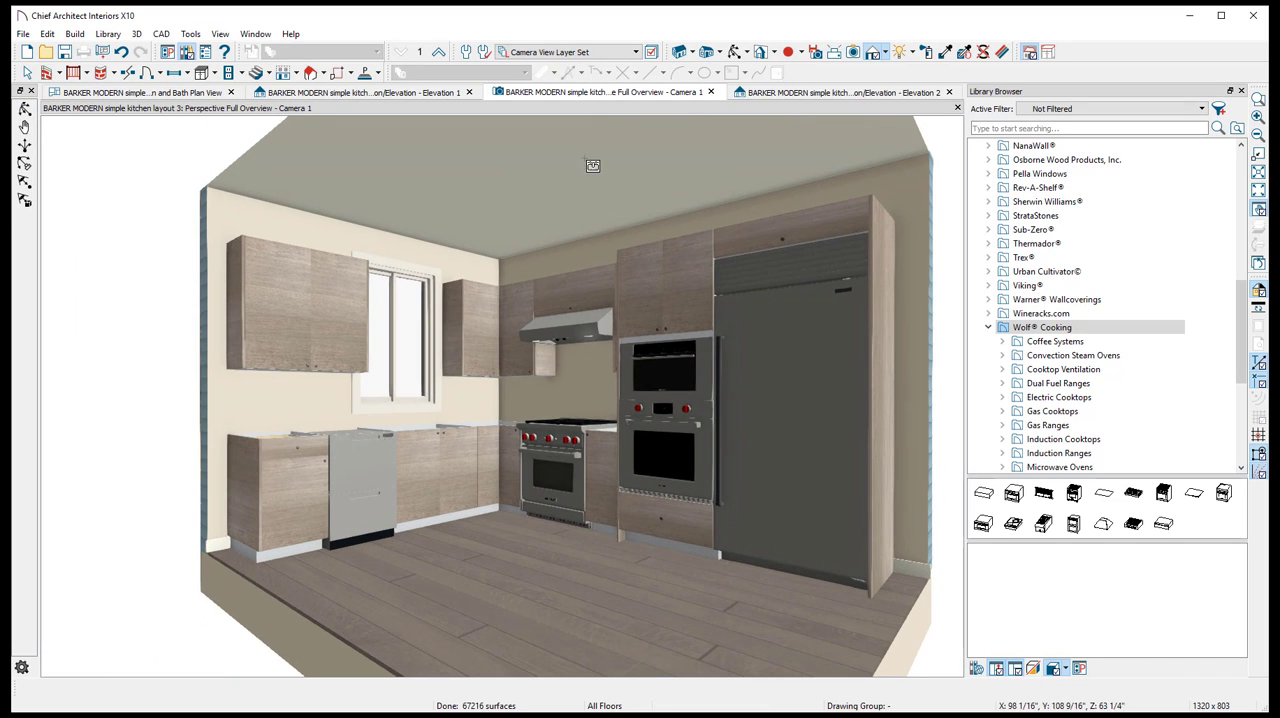
{"action": "left_click", "coordinate": [735, 52]}
{"action": "left_click_drag", "start_coordinate": [435, 331], "coordinate": [541, 406]}
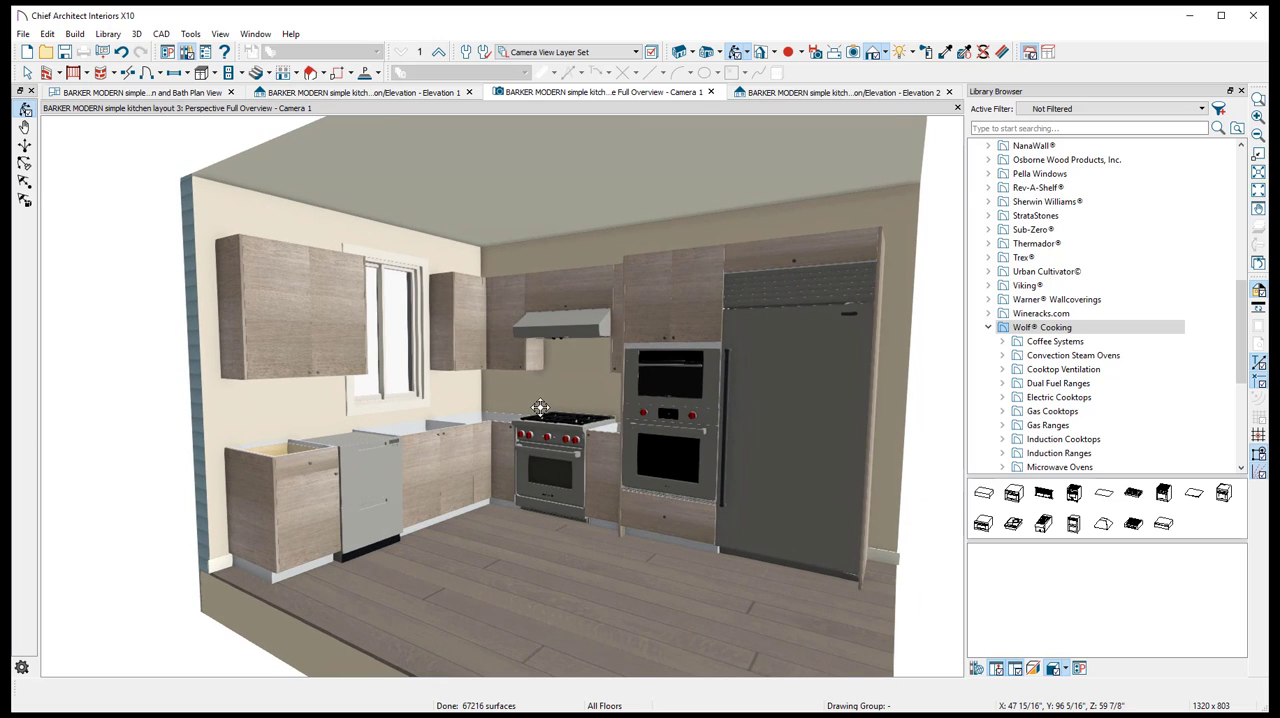